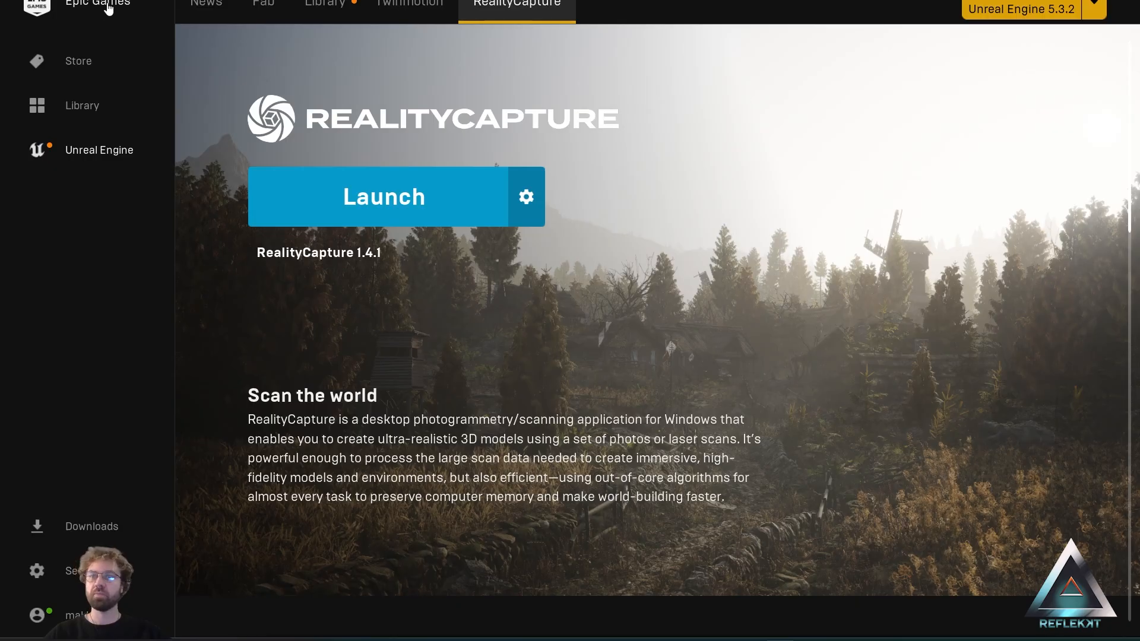
# Launch RealityCapture and import all images from the Photos folder inside 014 3D Projection Mapping's 01 Photogrammetry folder.
pyautogui.click(397, 201)
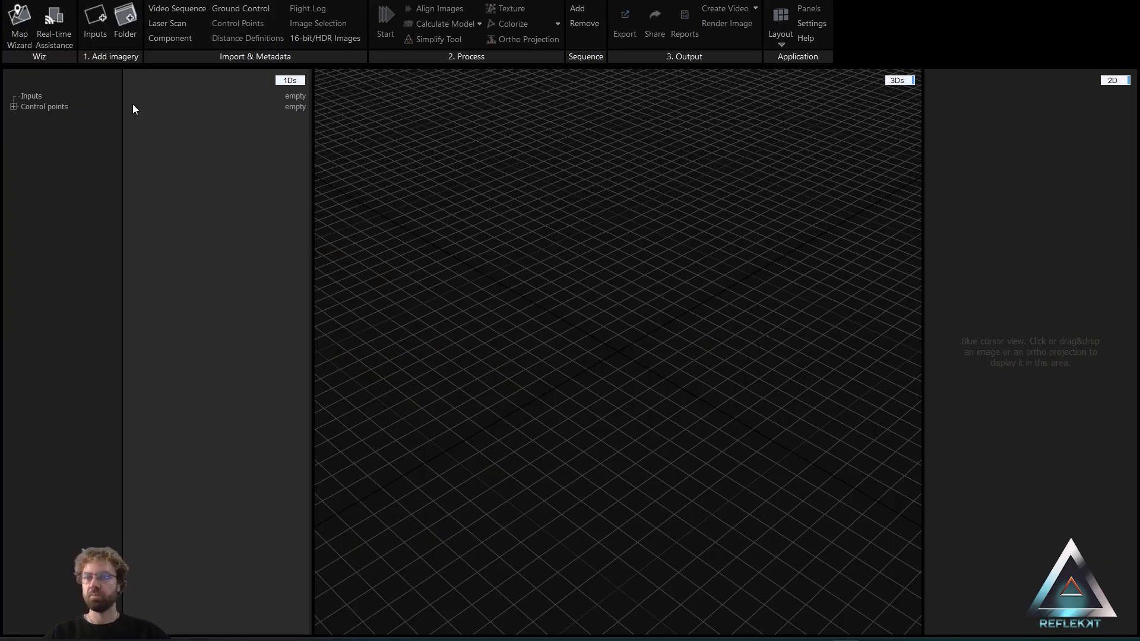
pyautogui.click(125, 24)
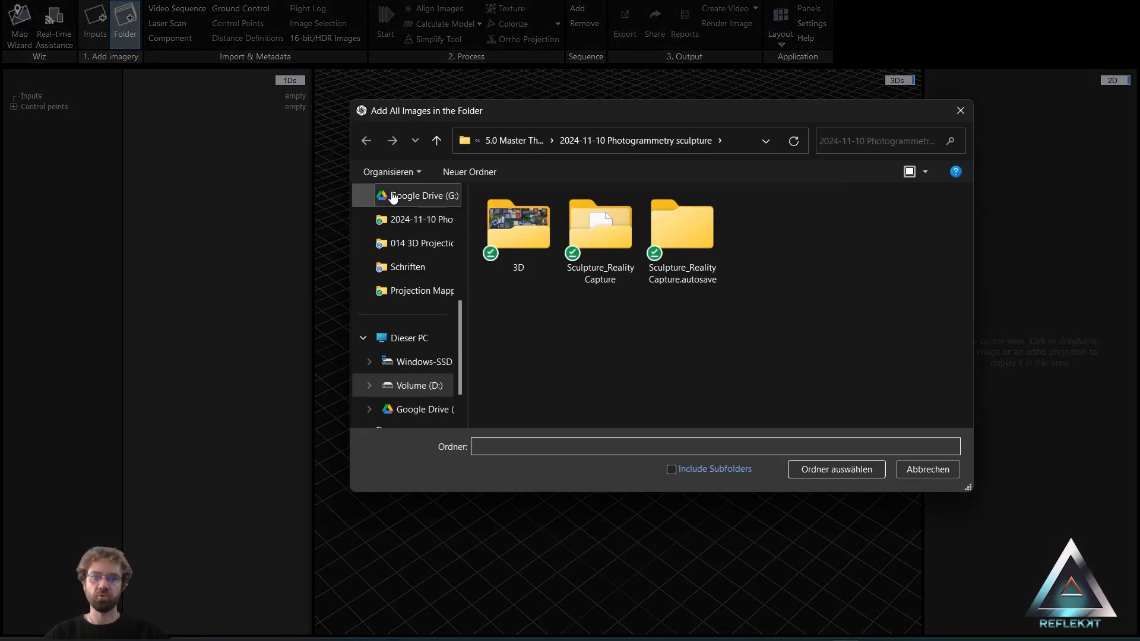
pyautogui.click(419, 242)
pyautogui.doubleClick(547, 219)
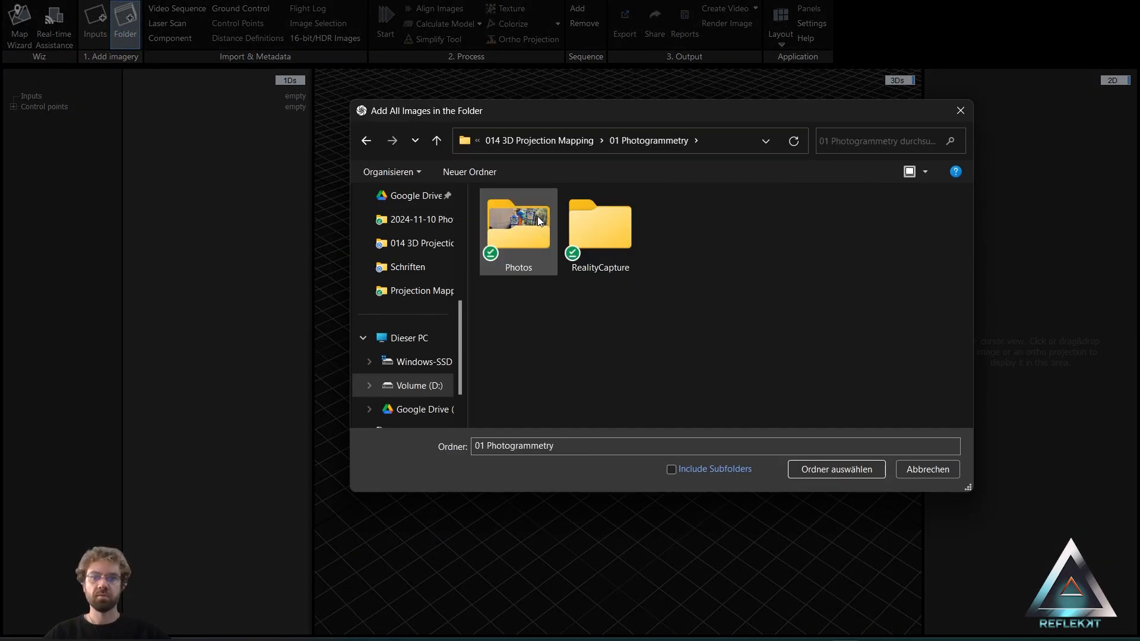
pyautogui.doubleClick(527, 217)
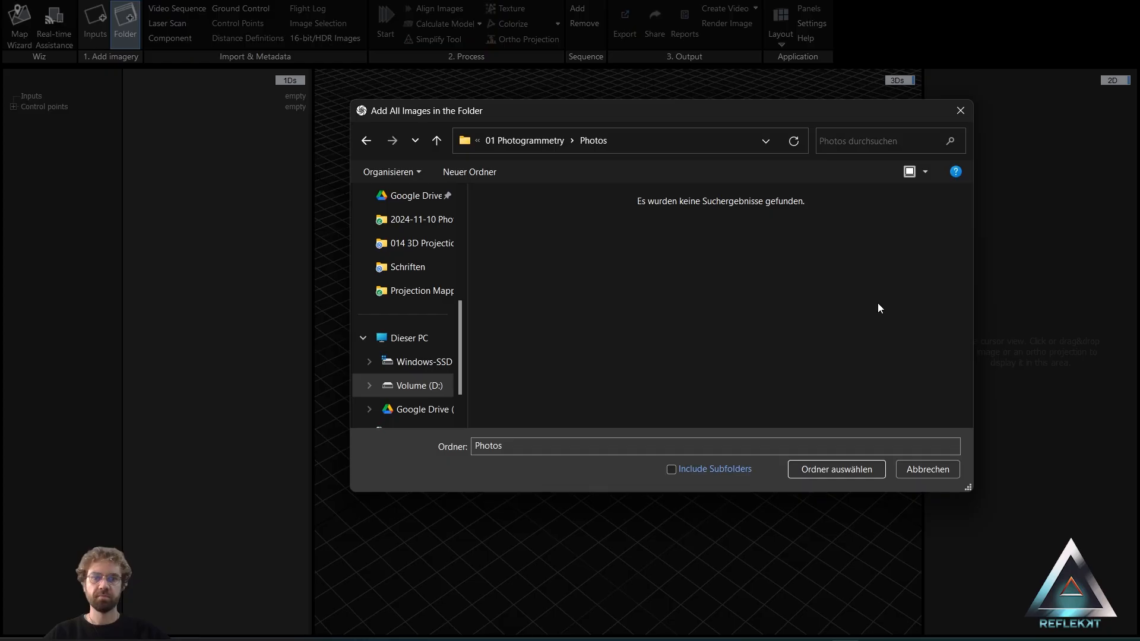
pyautogui.click(842, 468)
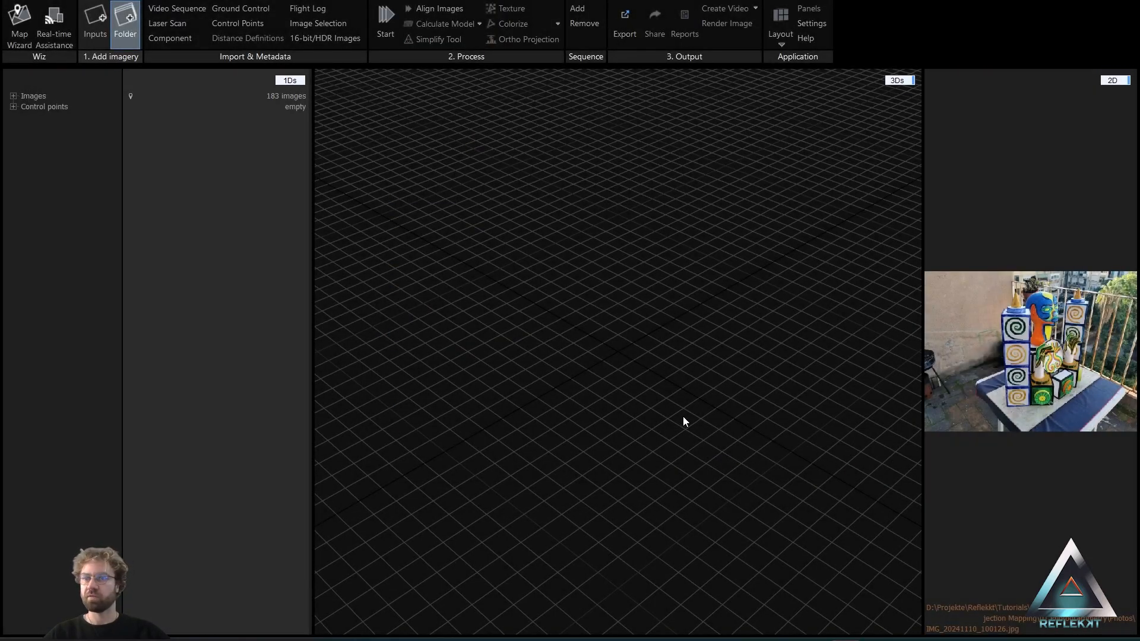
# Check the list of imported images and align them.
pyautogui.click(13, 96)
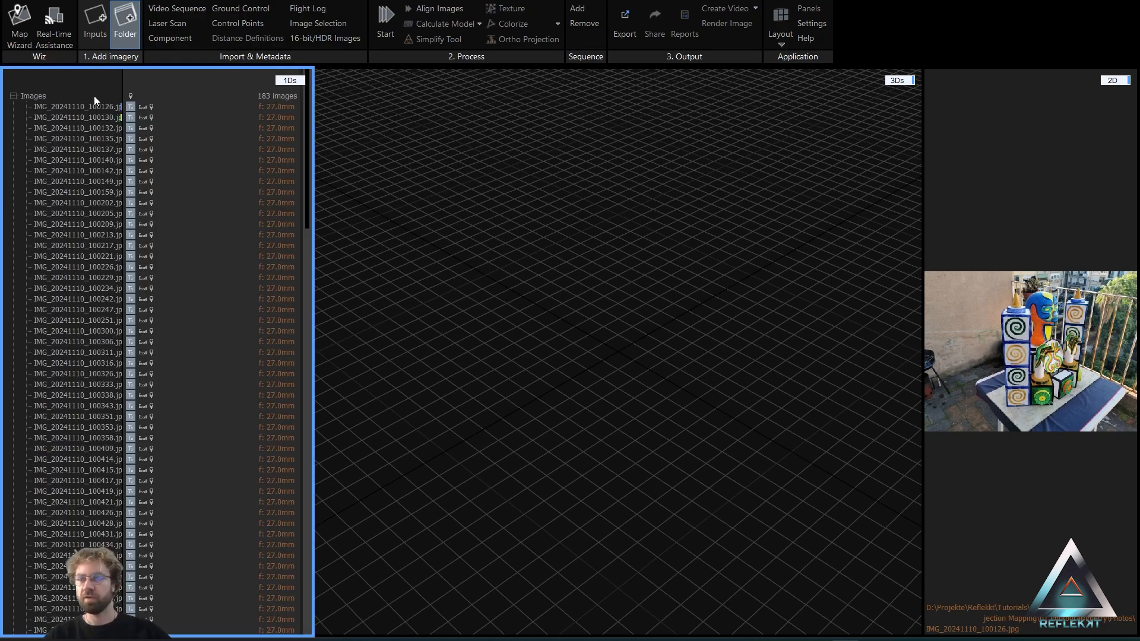
pyautogui.click(14, 95)
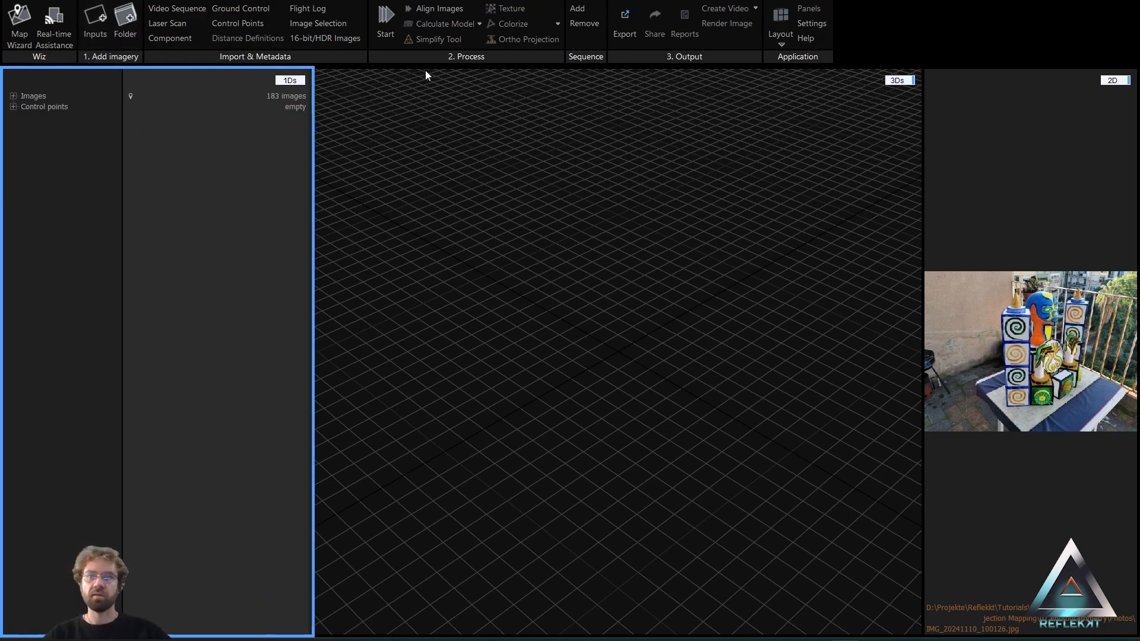
pyautogui.click(426, 8)
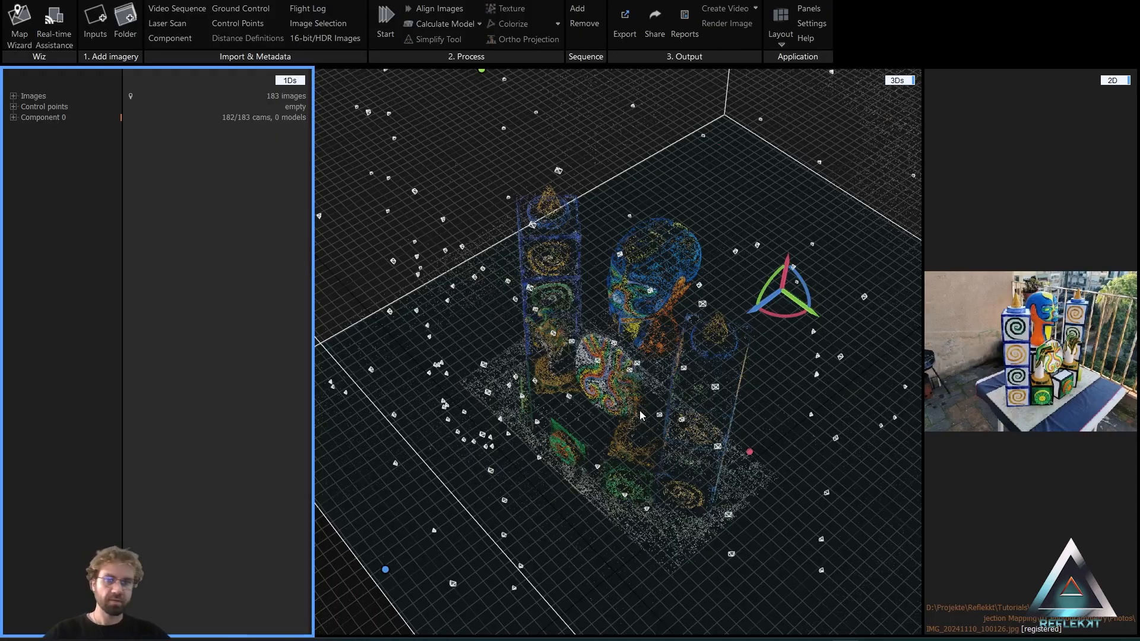
# Examine the aligned point cloud of the sculpture and the surrounding camera positions from several angles.
pyautogui.moveTo(690, 423); pyautogui.dragTo(760, 327, button='right')
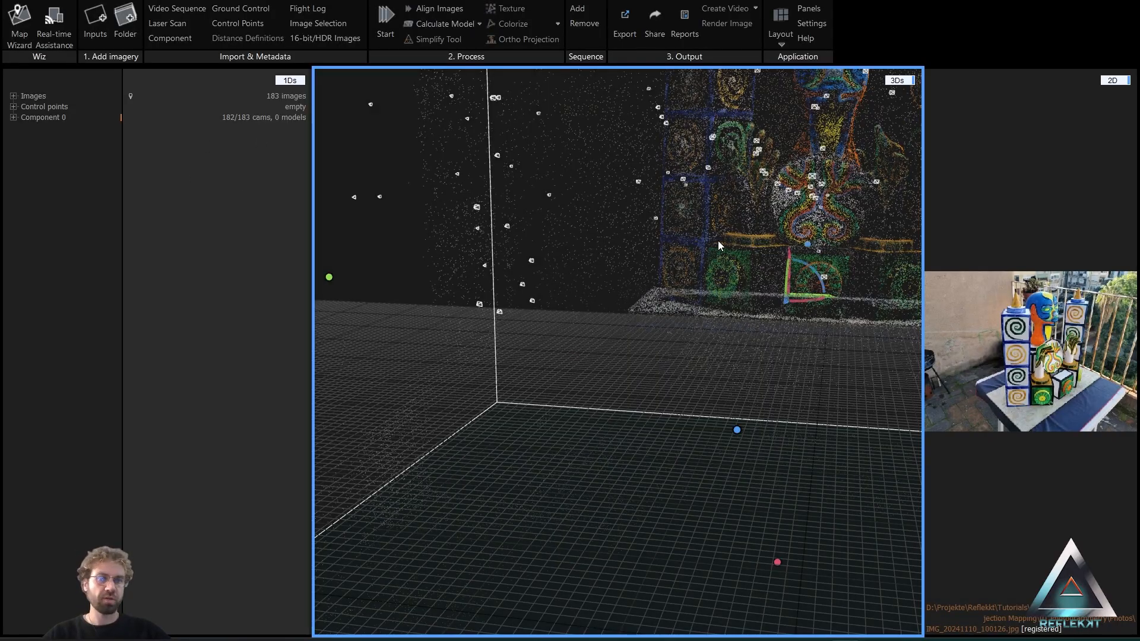
pyautogui.moveTo(718, 241); pyautogui.dragTo(502, 292, button='right')
pyautogui.scroll(-3, 502, 291)
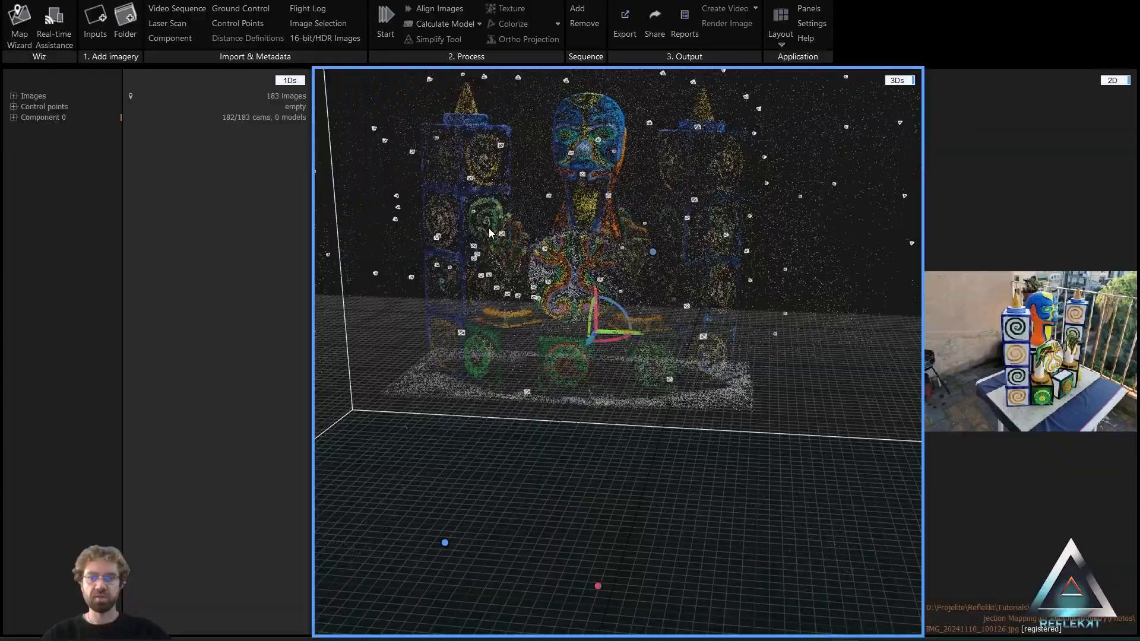
pyautogui.moveTo(488, 221); pyautogui.dragTo(535, 257)
pyautogui.scroll(3, 536, 257)
pyautogui.moveTo(614, 273); pyautogui.dragTo(680, 282, button='right')
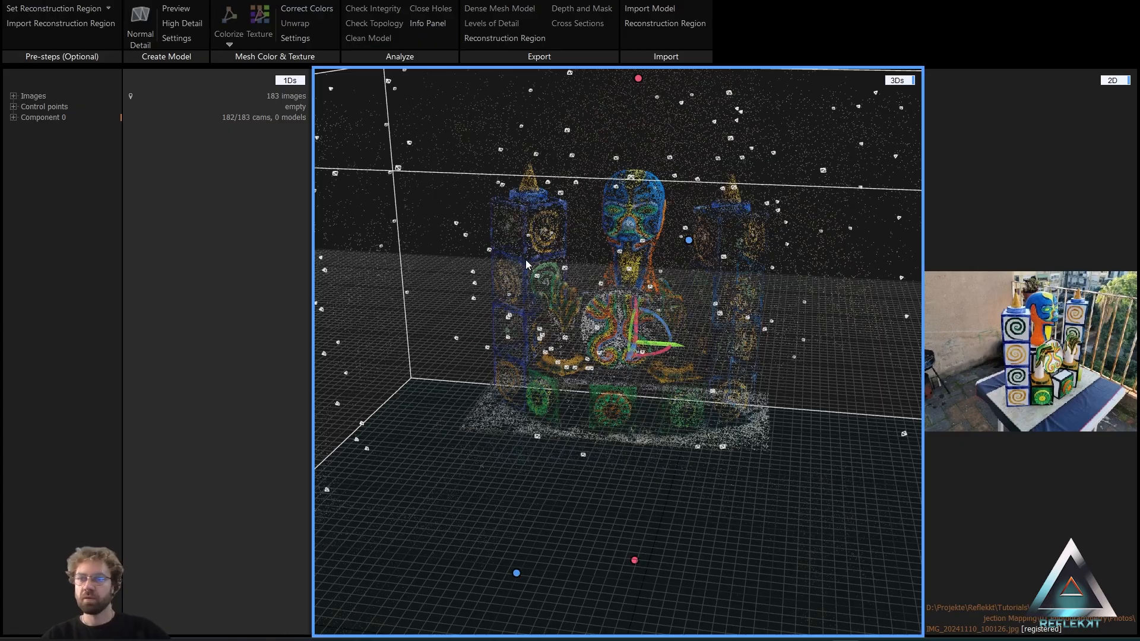
# Move the reconstruction region's left side, seen from the sculpture's front, inward to the edge of the table.
pyautogui.scroll(-5, 479, 303)
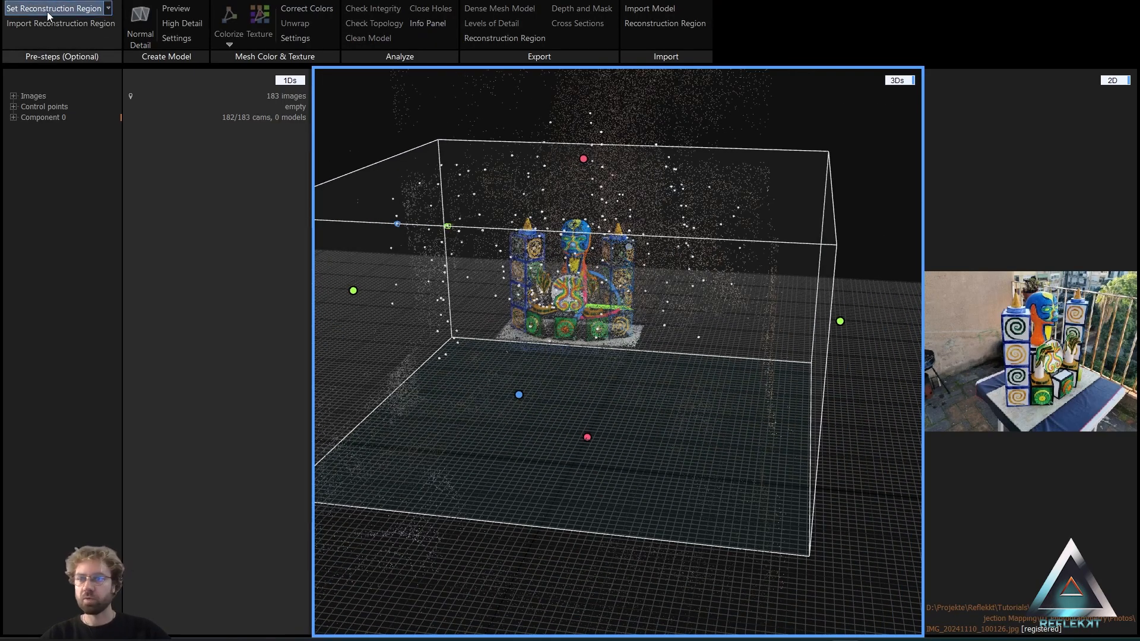
pyautogui.moveTo(354, 291); pyautogui.dragTo(444, 298)
pyautogui.moveTo(629, 352); pyautogui.dragTo(629, 324, button='right')
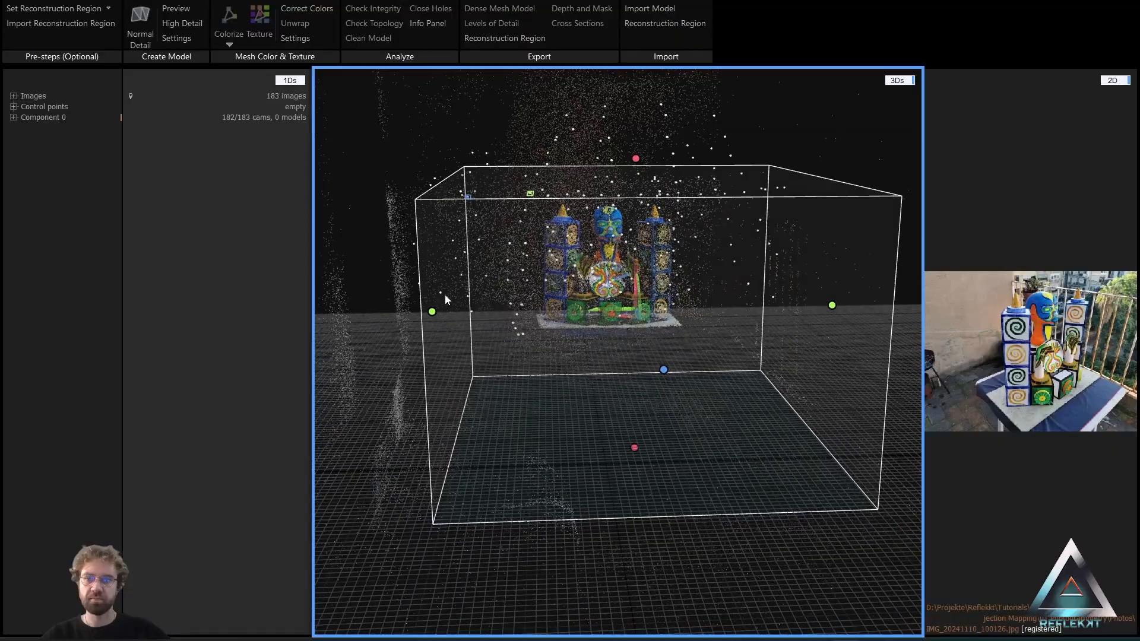
pyautogui.moveTo(434, 310); pyautogui.dragTo(519, 310)
pyautogui.scroll(3, 528, 299)
pyautogui.scroll(3, 528, 298)
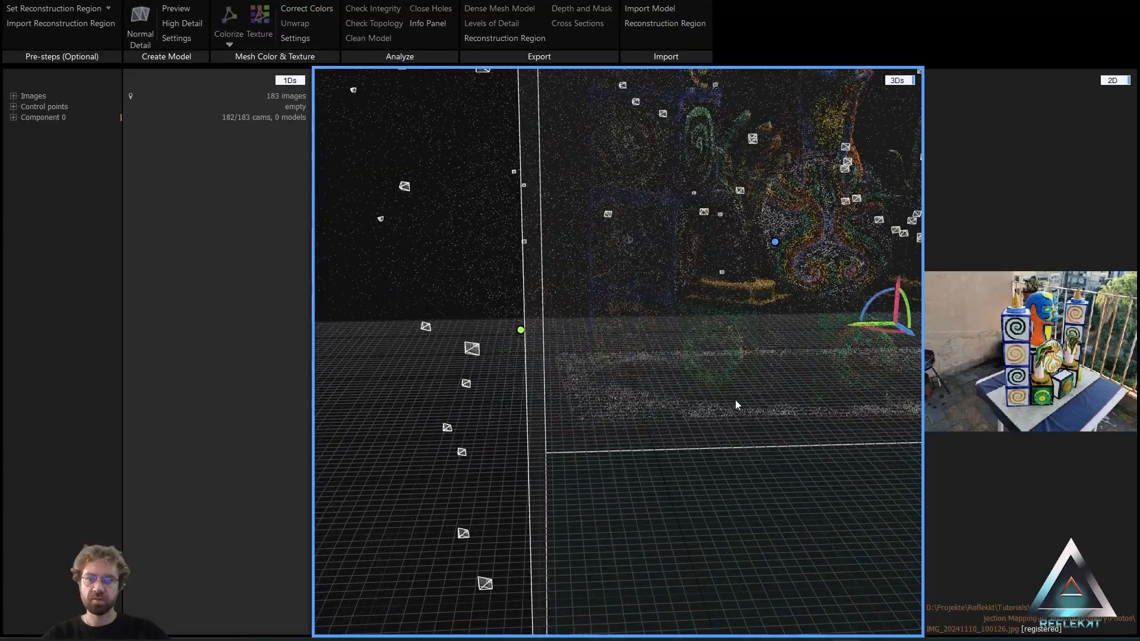
pyautogui.moveTo(715, 354); pyautogui.dragTo(702, 335, button='right')
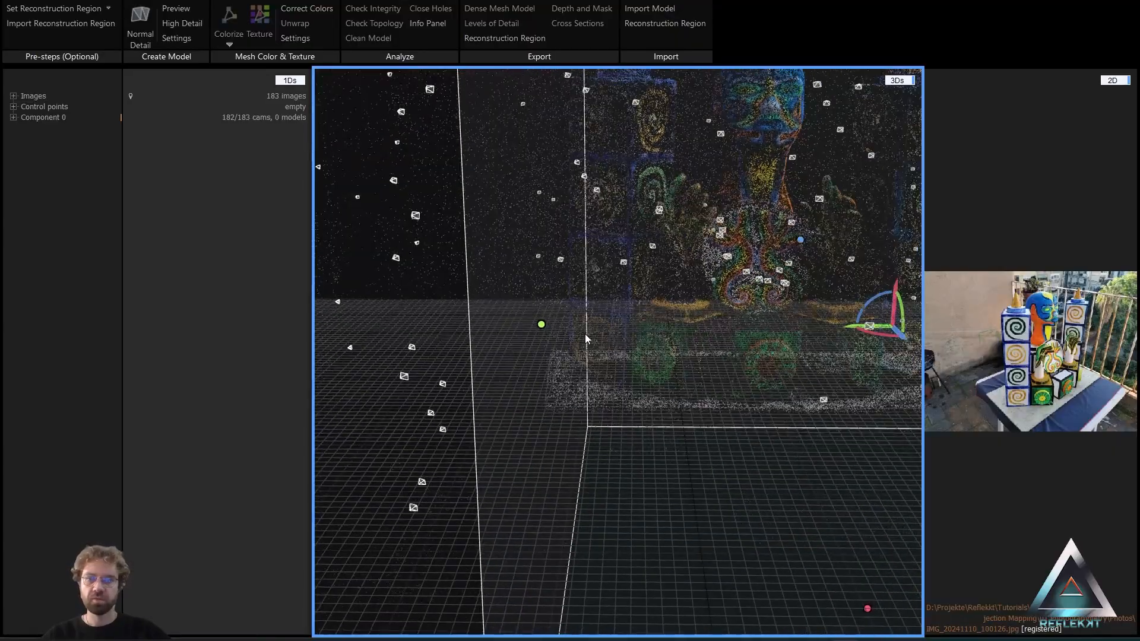
pyautogui.moveTo(587, 330); pyautogui.dragTo(597, 329, button='right')
pyautogui.moveTo(544, 330); pyautogui.dragTo(550, 332)
pyautogui.moveTo(579, 338); pyautogui.dragTo(653, 393, button='right')
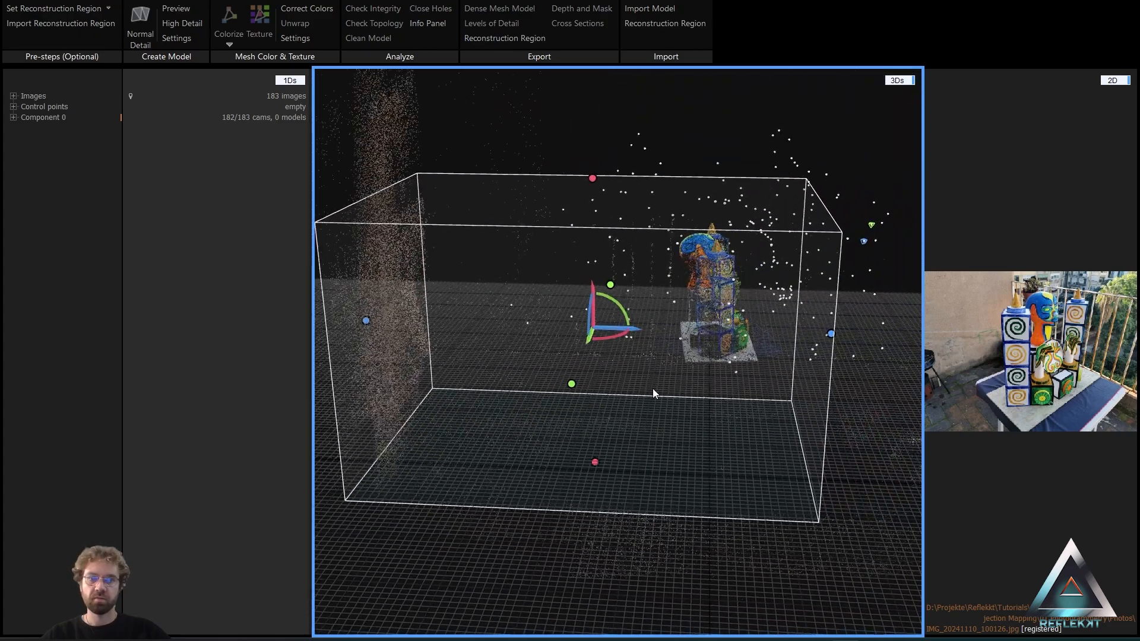
# Move the reconstruction region's rear side forward to just behind the sculpture, excluding the background points.
pyautogui.moveTo(366, 320); pyautogui.dragTo(647, 335)
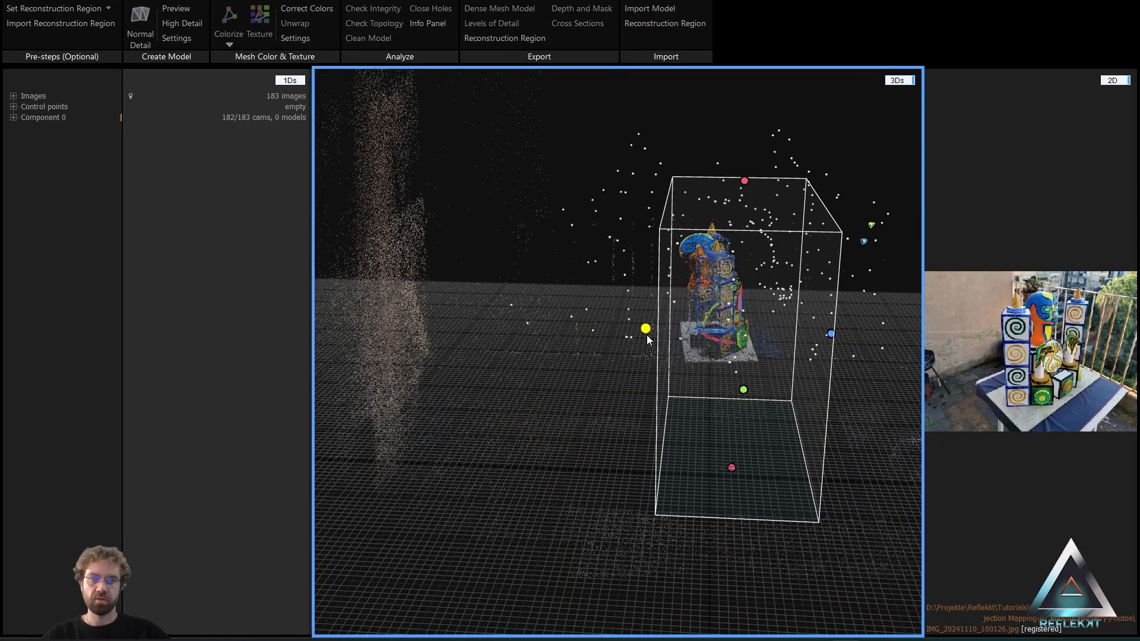
pyautogui.scroll(5, 711, 338)
pyautogui.moveTo(777, 493); pyautogui.dragTo(725, 379, button='right')
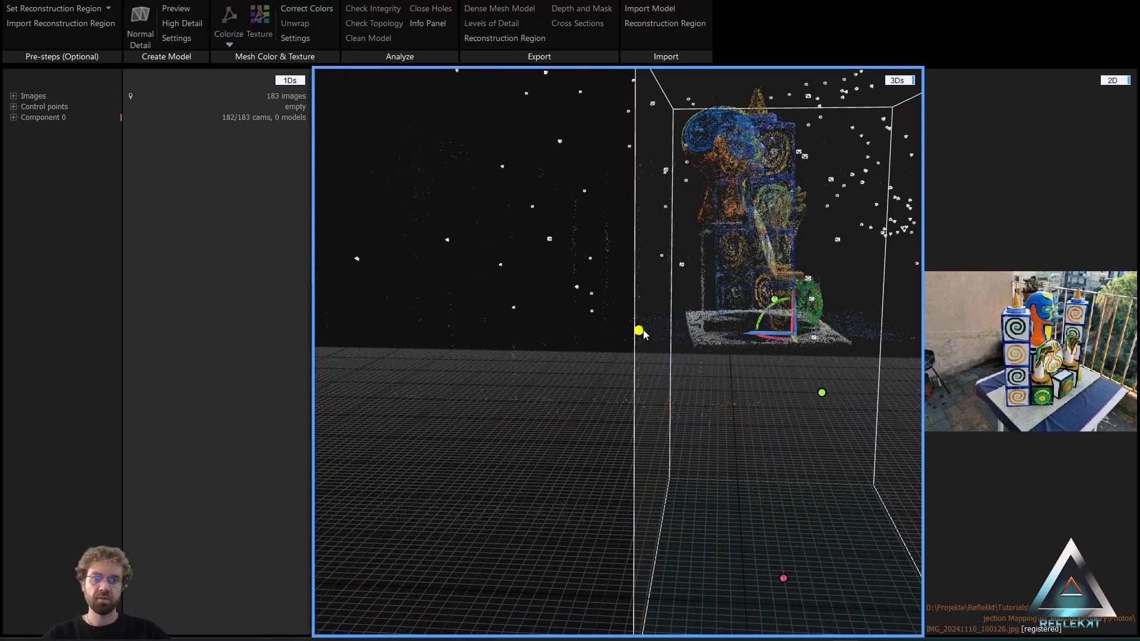
pyautogui.moveTo(643, 329); pyautogui.dragTo(659, 330)
pyautogui.moveTo(723, 348); pyautogui.dragTo(728, 354, button='right')
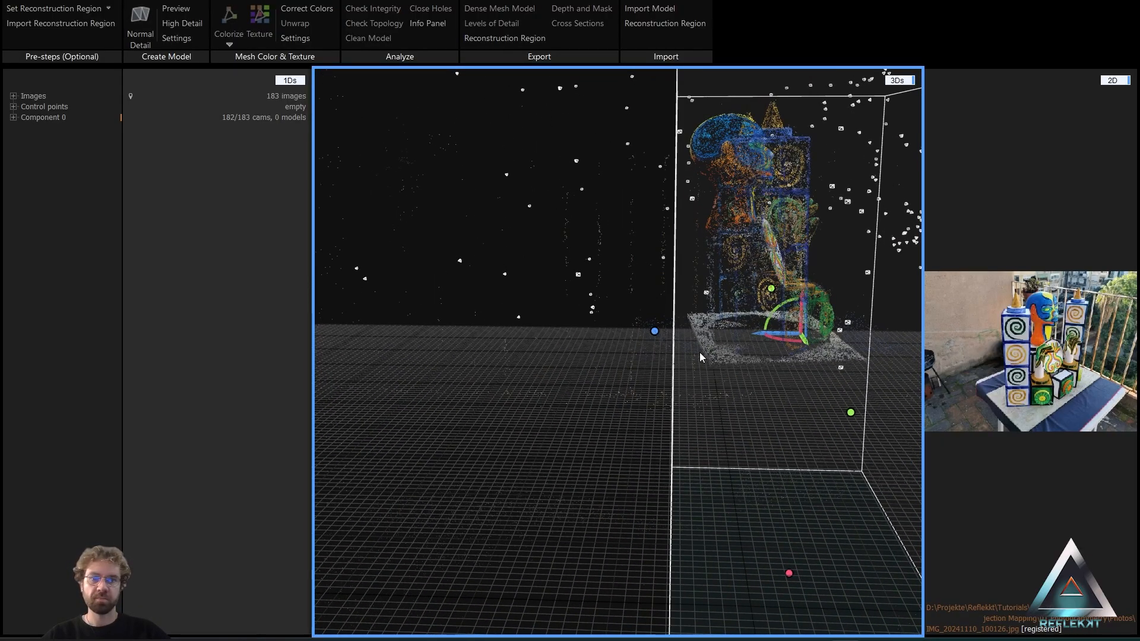
pyautogui.moveTo(661, 334)
pyautogui.mouseDown()
pyautogui.moveTo(684, 333)
pyautogui.moveTo(669, 334)
pyautogui.mouseUp()
pyautogui.moveTo(705, 345); pyautogui.dragTo(706, 349, button='right')
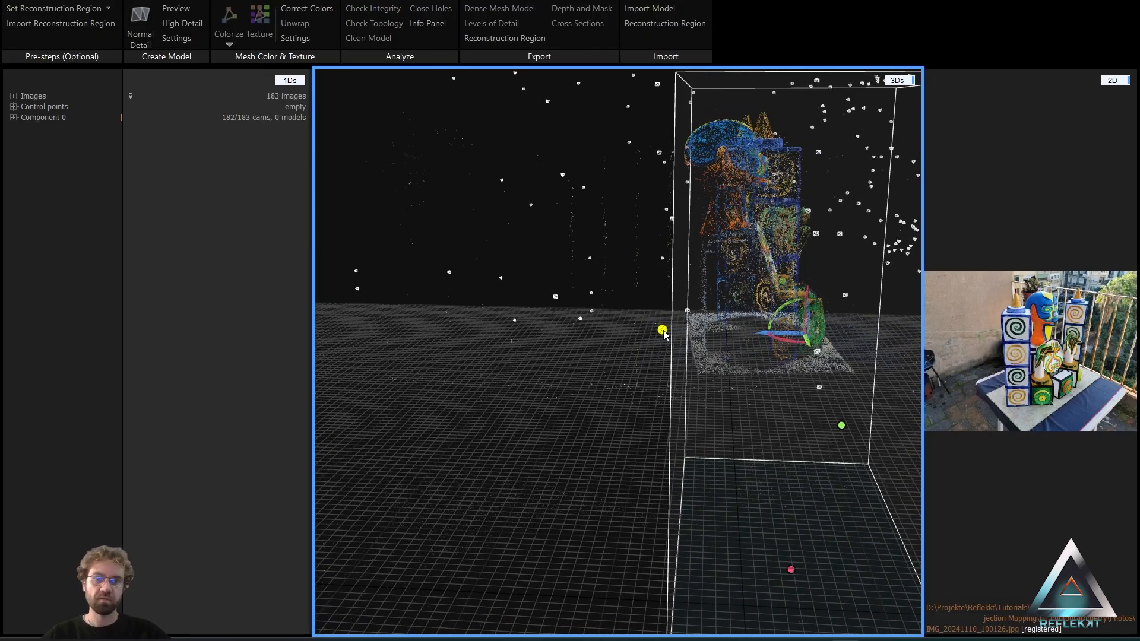
pyautogui.moveTo(664, 331); pyautogui.dragTo(663, 333)
# Raise the bottom of the reconstruction region to just below the tabletop under the sculpture.
pyautogui.moveTo(780, 393); pyautogui.dragTo(579, 371)
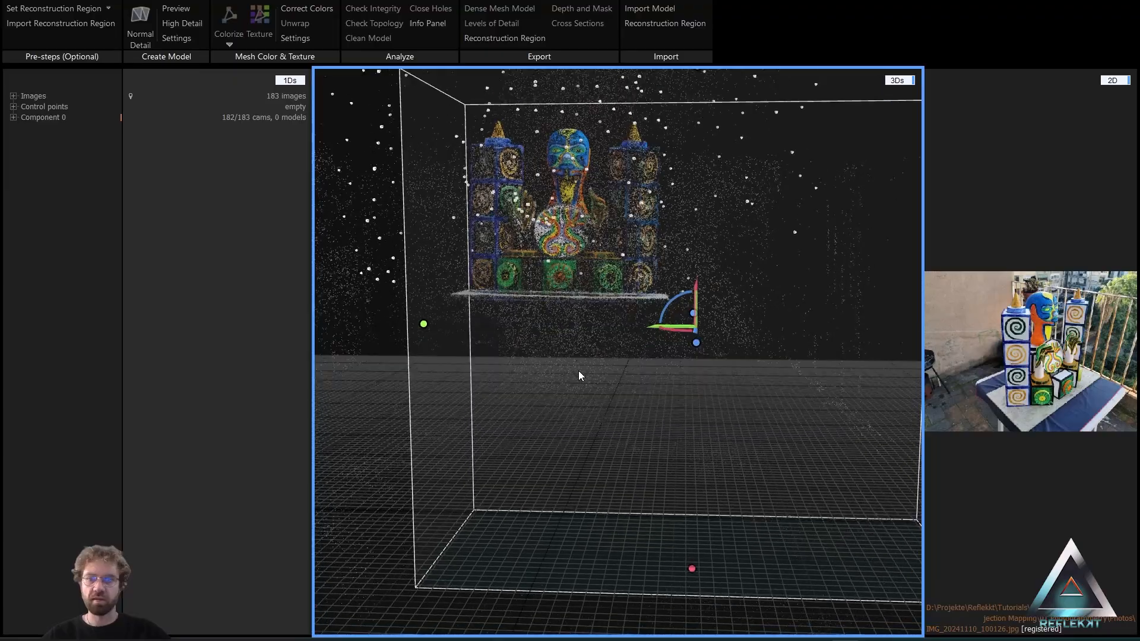
pyautogui.moveTo(694, 569); pyautogui.dragTo(693, 312)
pyautogui.moveTo(693, 312); pyautogui.dragTo(792, 359)
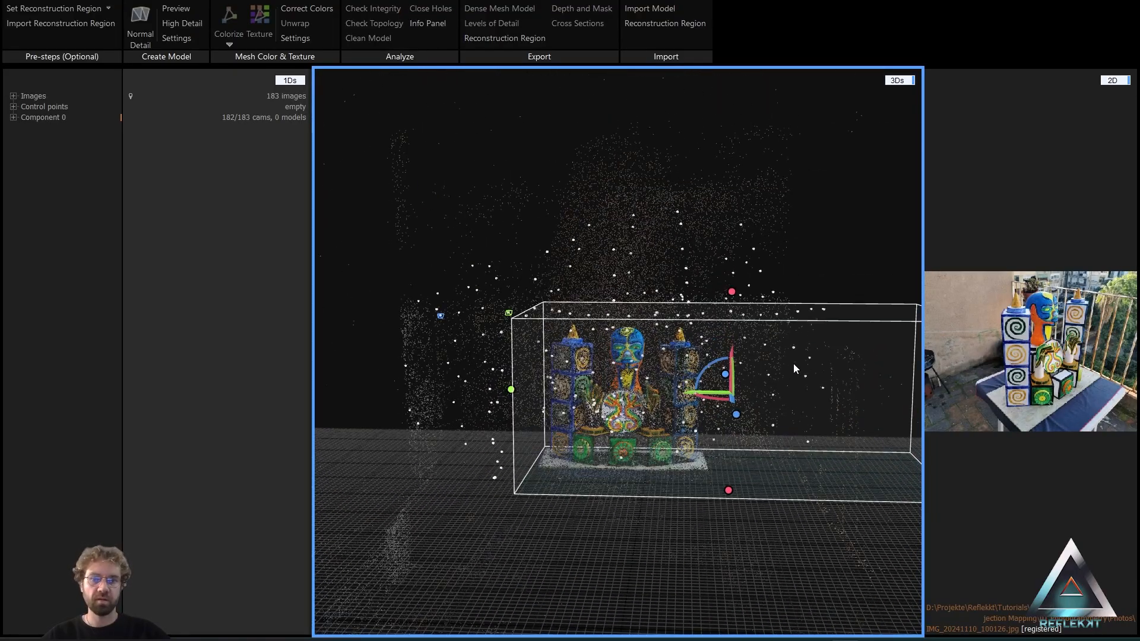
pyautogui.moveTo(791, 401); pyautogui.dragTo(800, 320)
# Pull the reconstruction region's right side, seen from the sculpture's front, inward towards the right tower.
pyautogui.moveTo(877, 318); pyautogui.dragTo(669, 330)
pyautogui.moveTo(696, 352); pyautogui.dragTo(810, 361, button='middle')
pyautogui.scroll(5, 810, 363)
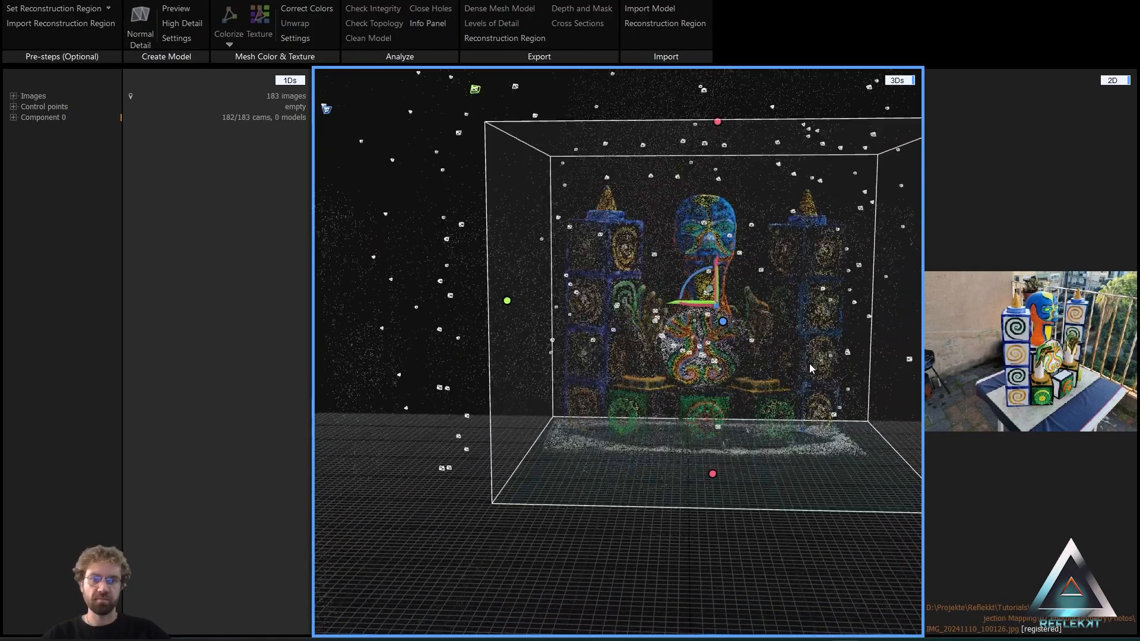
pyautogui.moveTo(813, 312); pyautogui.dragTo(742, 303, button='middle')
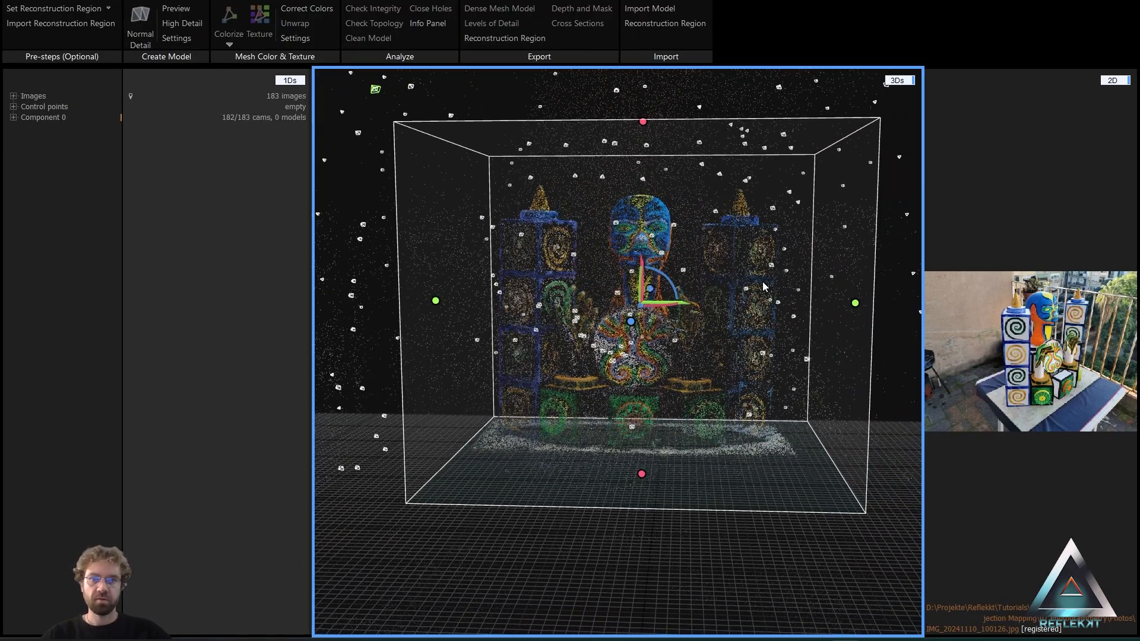
# Tighten the reconstruction region's top, right and front sides closely around the sculpture.
pyautogui.moveTo(649, 123); pyautogui.dragTo(647, 172)
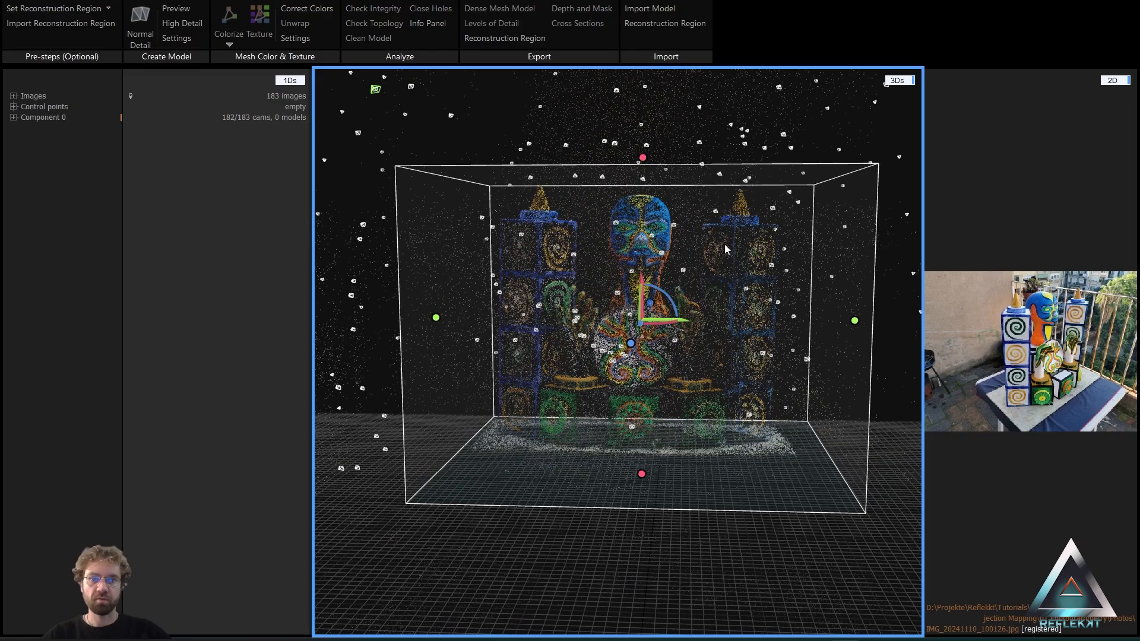
pyautogui.moveTo(725, 247); pyautogui.dragTo(849, 272)
pyautogui.moveTo(859, 323); pyautogui.dragTo(826, 326)
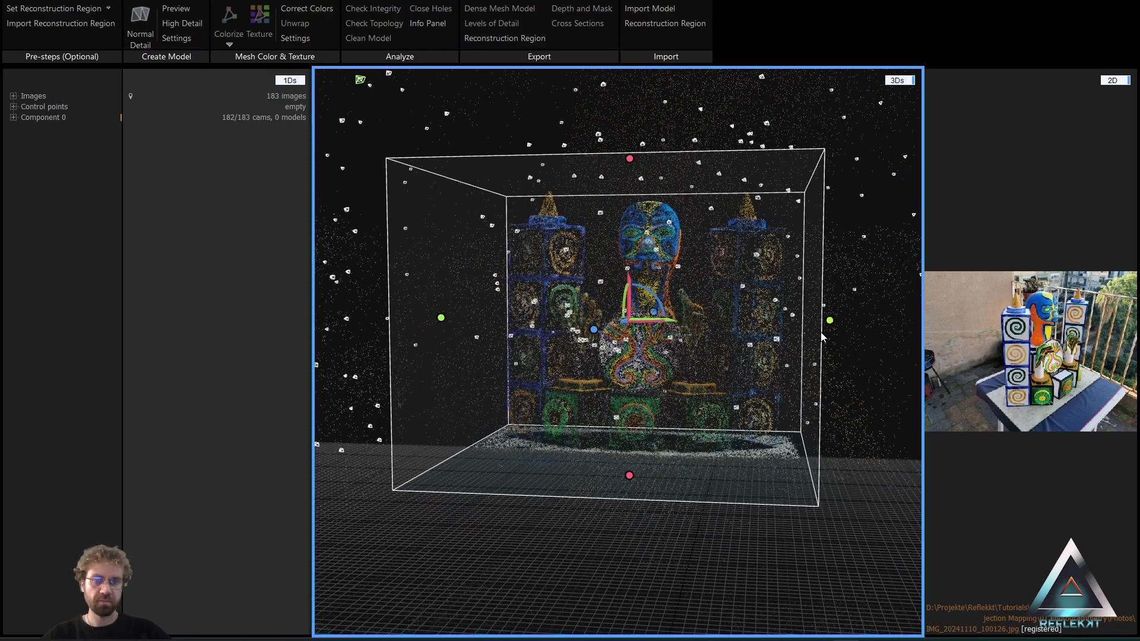
pyautogui.moveTo(555, 371); pyautogui.dragTo(748, 361)
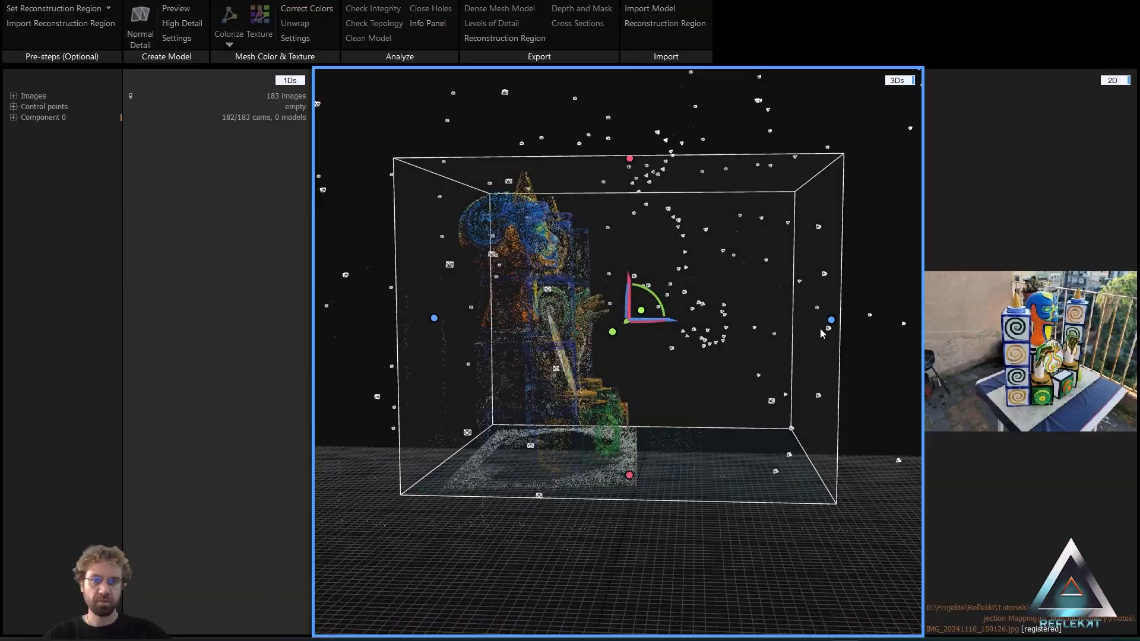
pyautogui.moveTo(822, 329); pyautogui.dragTo(498, 383)
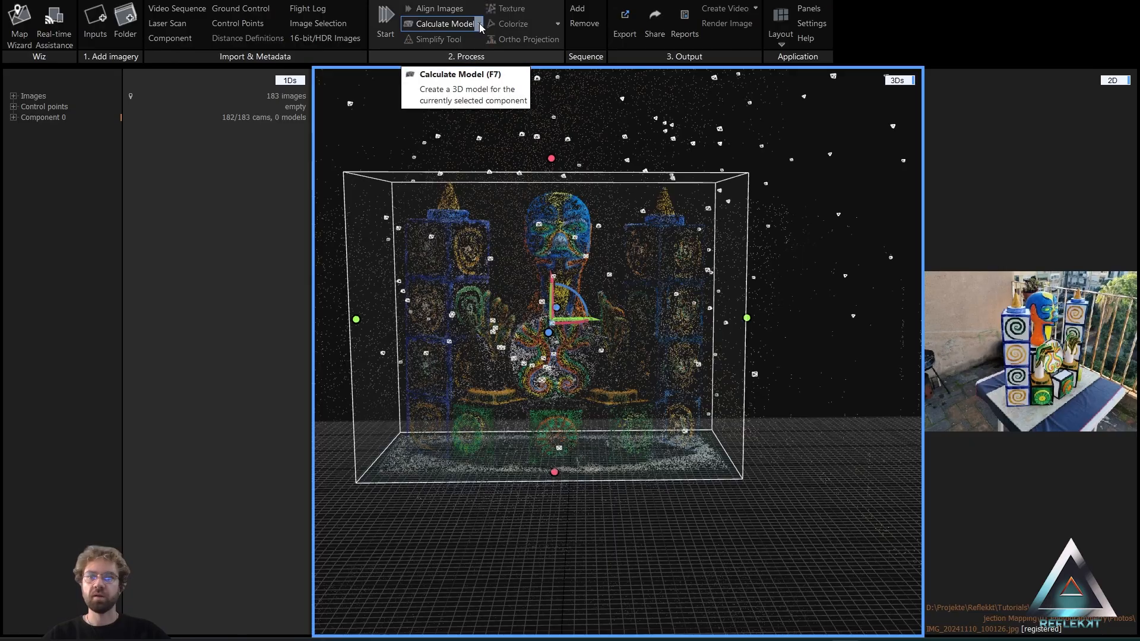
# Calculate the 3D model of the sculpture in normal quality.
pyautogui.click(478, 24)
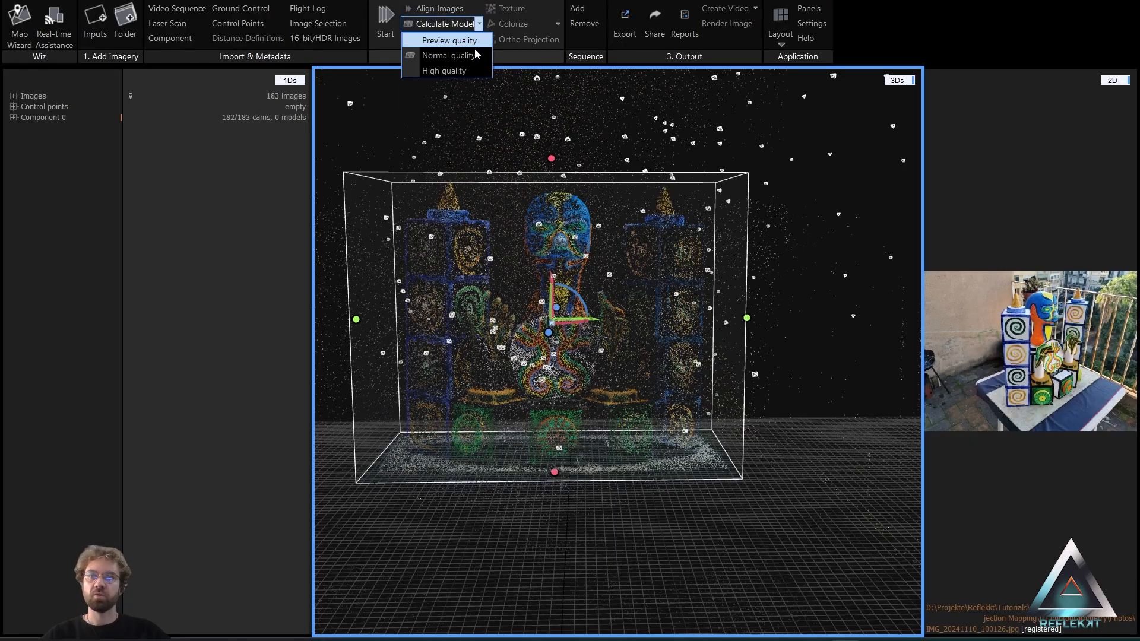
pyautogui.click(443, 57)
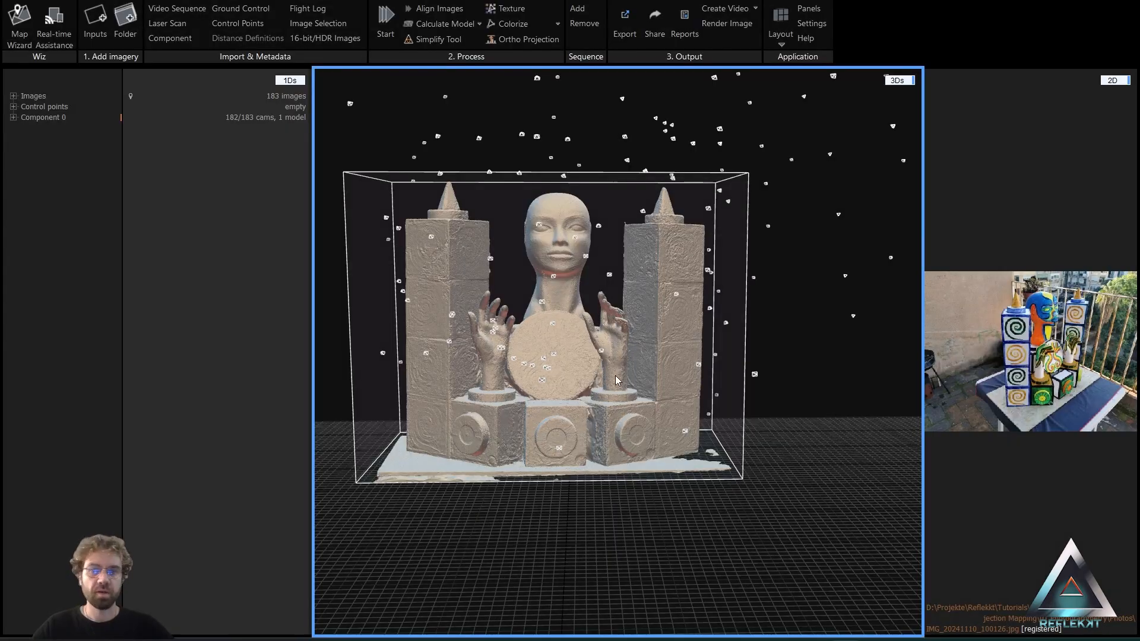
pyautogui.moveTo(558, 326)
pyautogui.mouseDown()
pyautogui.moveTo(768, 342)
pyautogui.moveTo(599, 338)
pyautogui.moveTo(581, 386)
pyautogui.moveTo(569, 347)
pyautogui.moveTo(540, 325)
pyautogui.moveTo(551, 301)
pyautogui.mouseUp()
pyautogui.moveTo(569, 169); pyautogui.dragTo(585, 336)
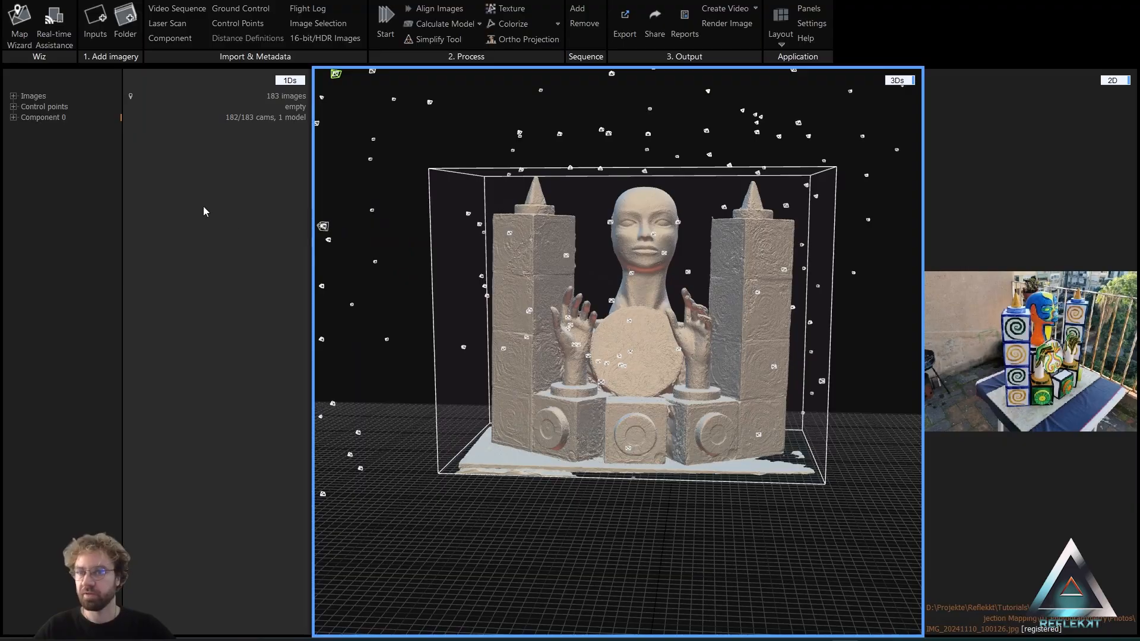
# Examine the contents of Component 0 and the part and triangle details of Model 1.
pyautogui.click(15, 118)
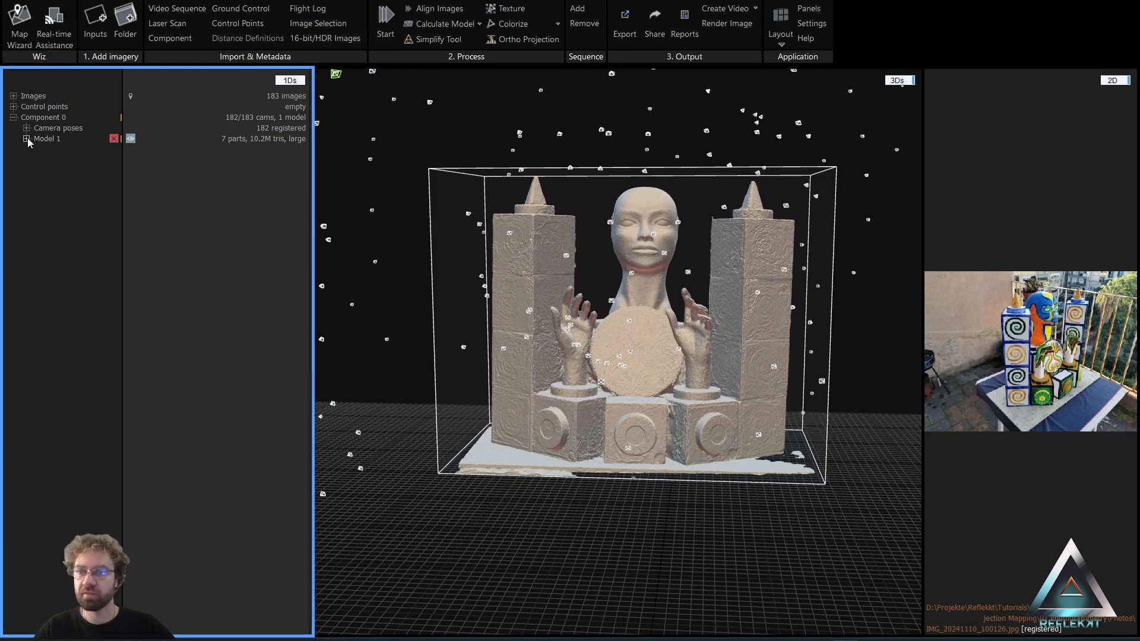
pyautogui.click(26, 139)
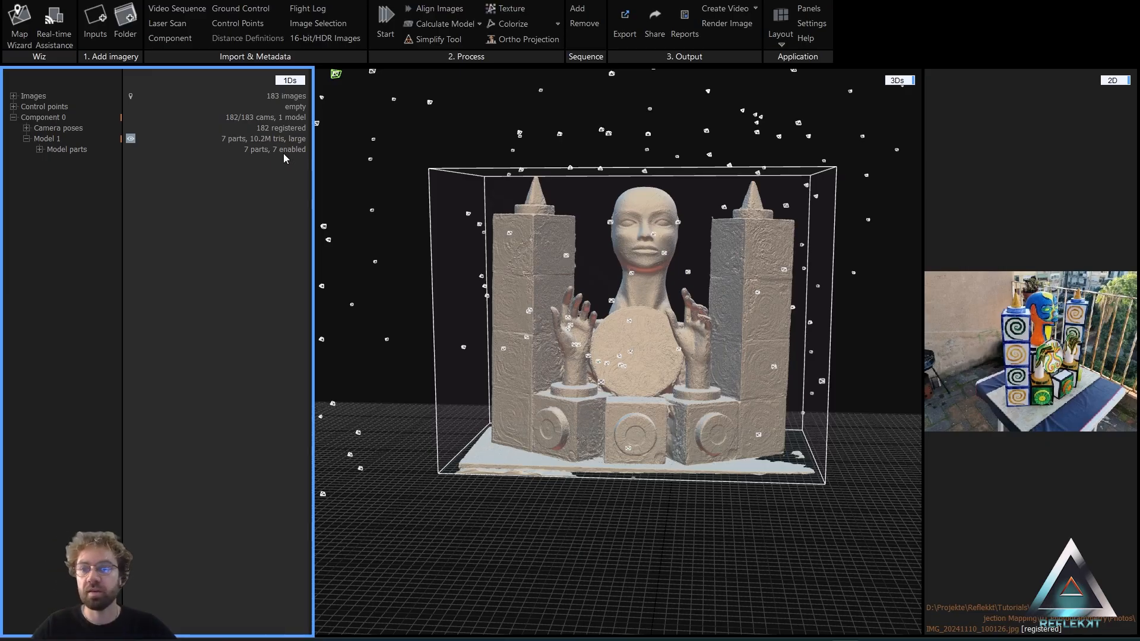
pyautogui.click(26, 140)
pyautogui.click(37, 118)
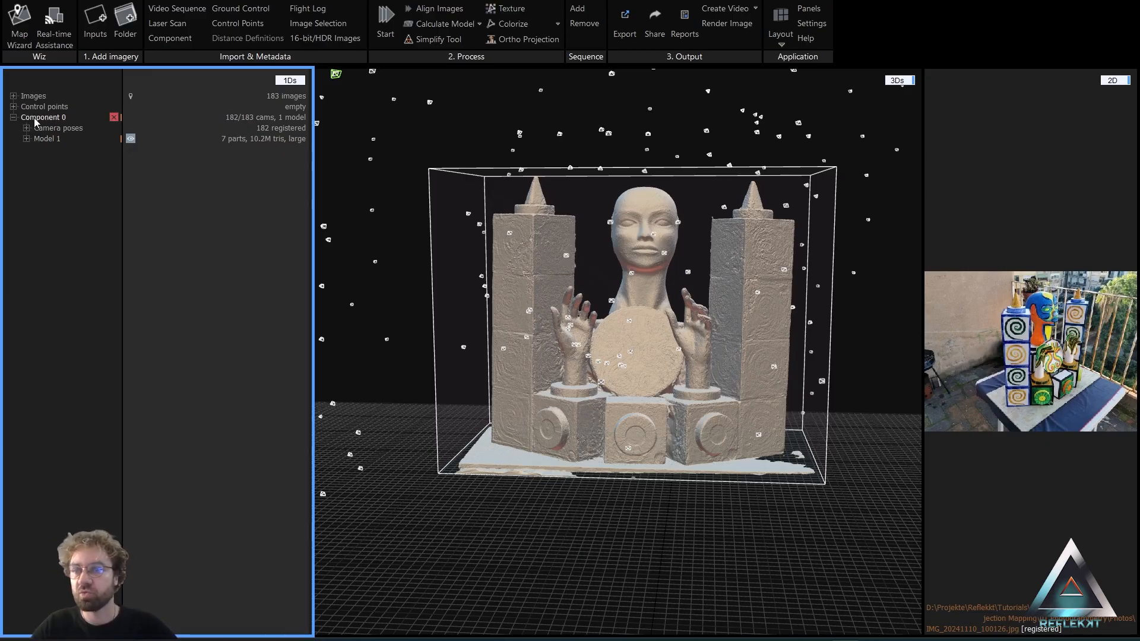
pyautogui.click(13, 118)
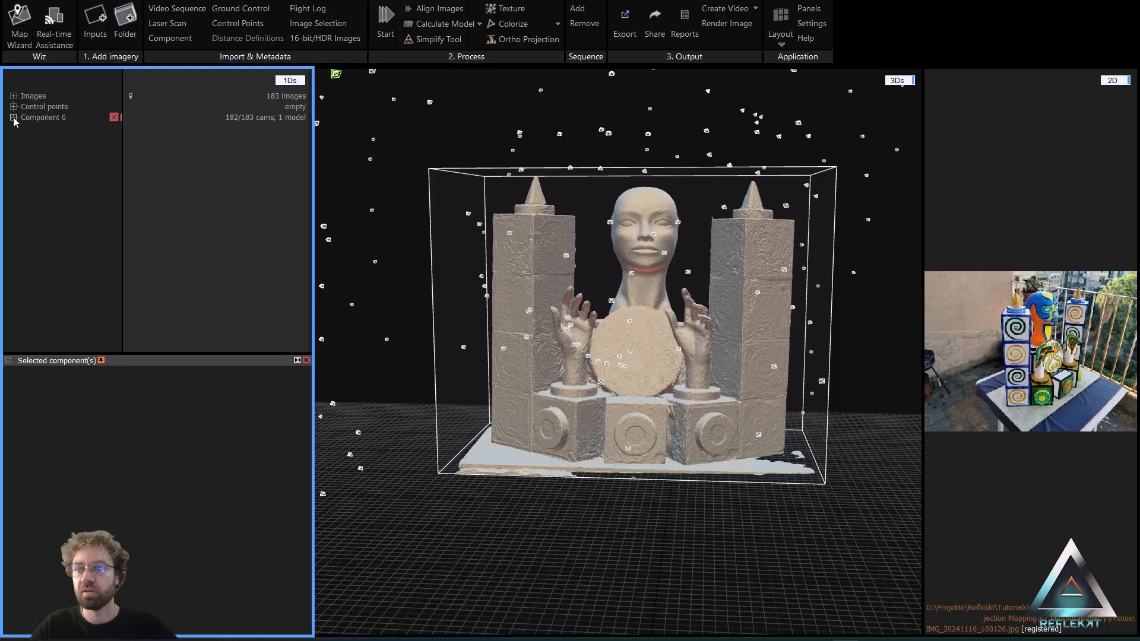
# Set up the Simplify Tool with an absolute target triangle count of 150000.
pyautogui.click(439, 39)
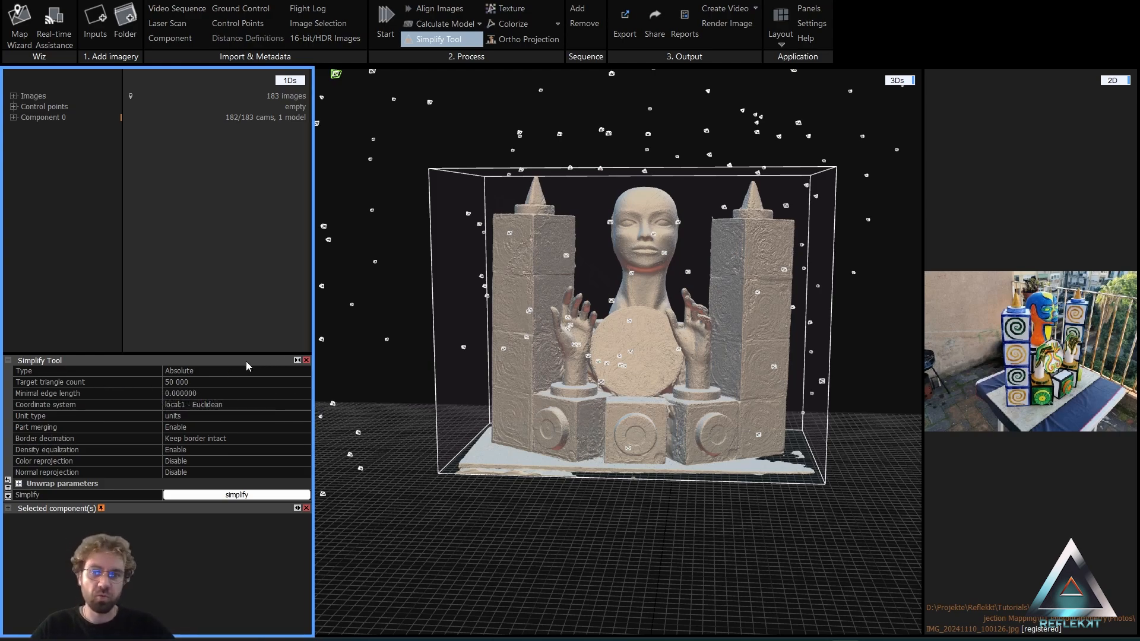
pyautogui.click(180, 385)
pyautogui.moveTo(186, 382); pyautogui.dragTo(152, 389)
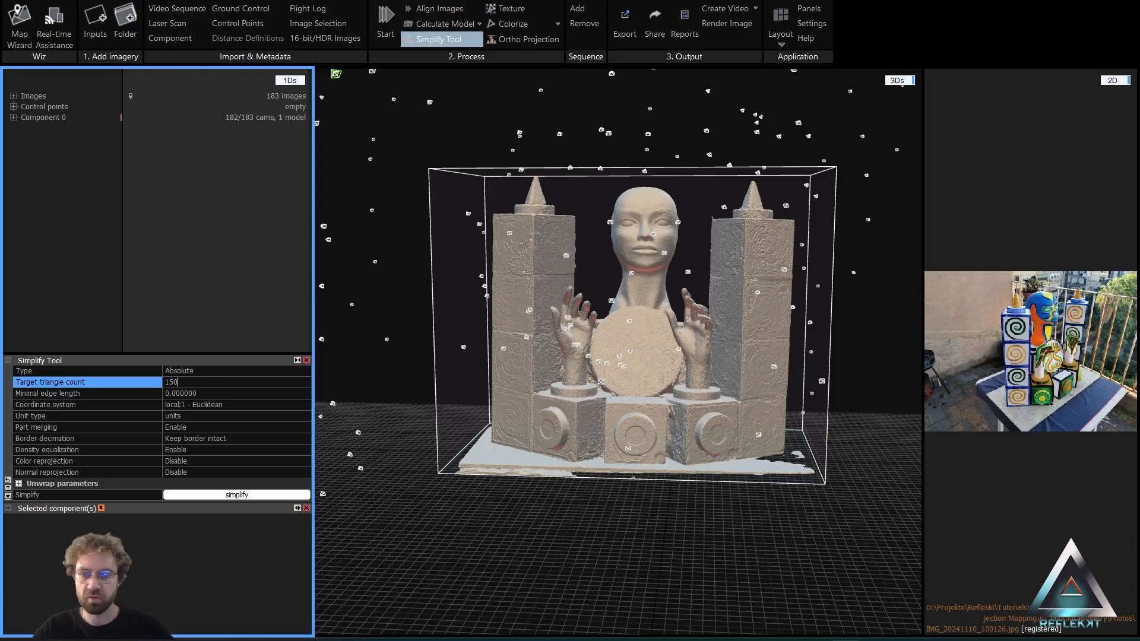
pyautogui.write('150000')
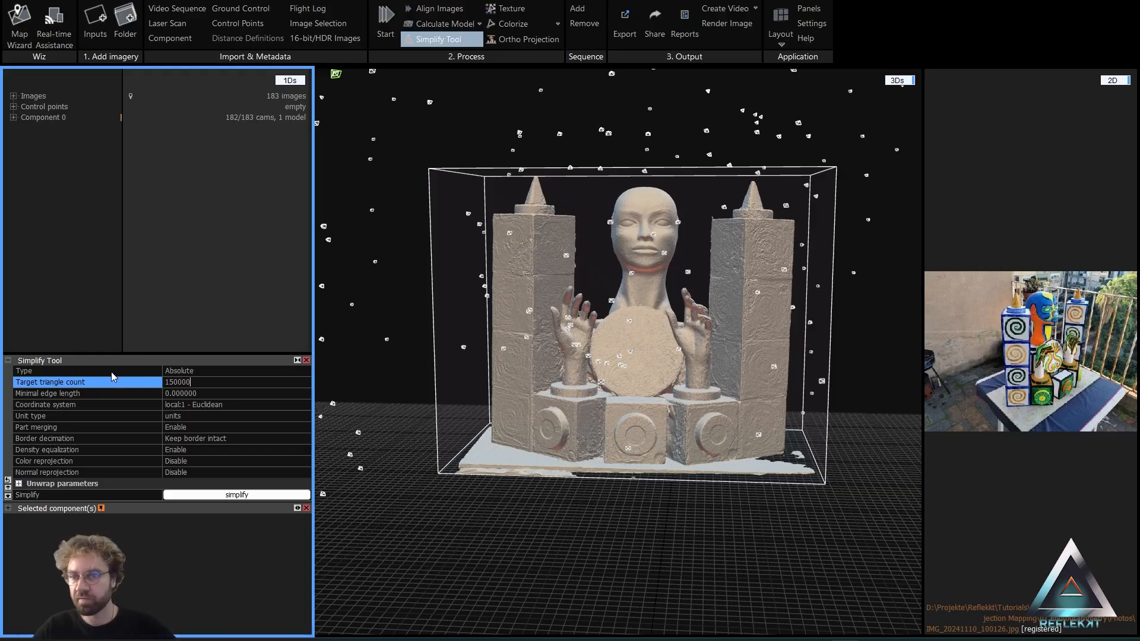
pyautogui.click(199, 375)
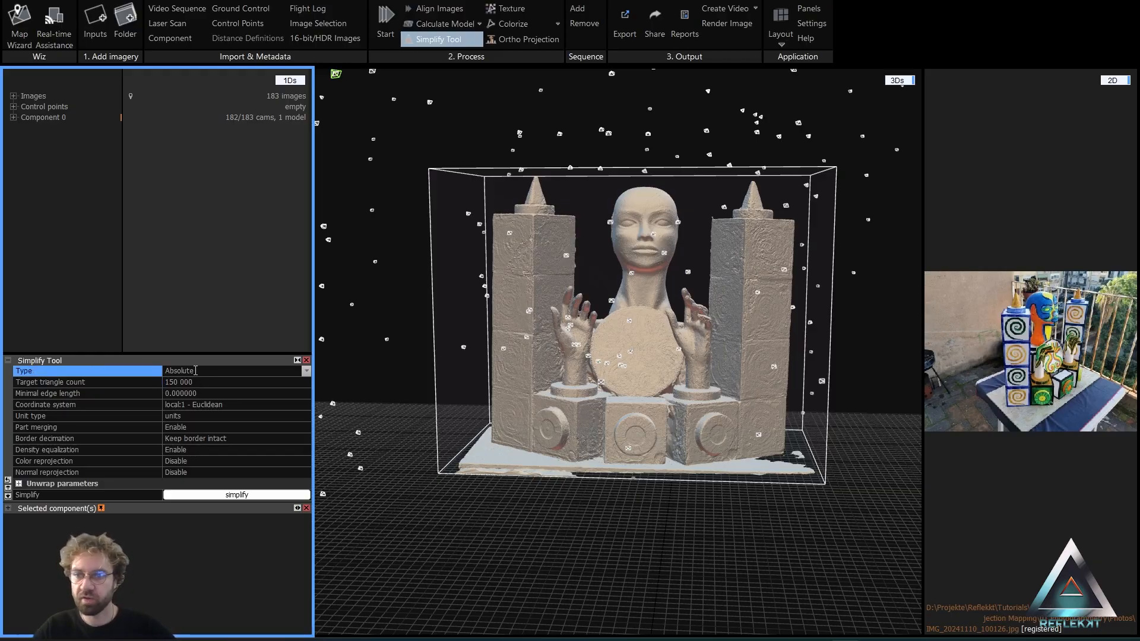
# Simplify the model with border decimation set to Keep border intact.
pyautogui.click(59, 442)
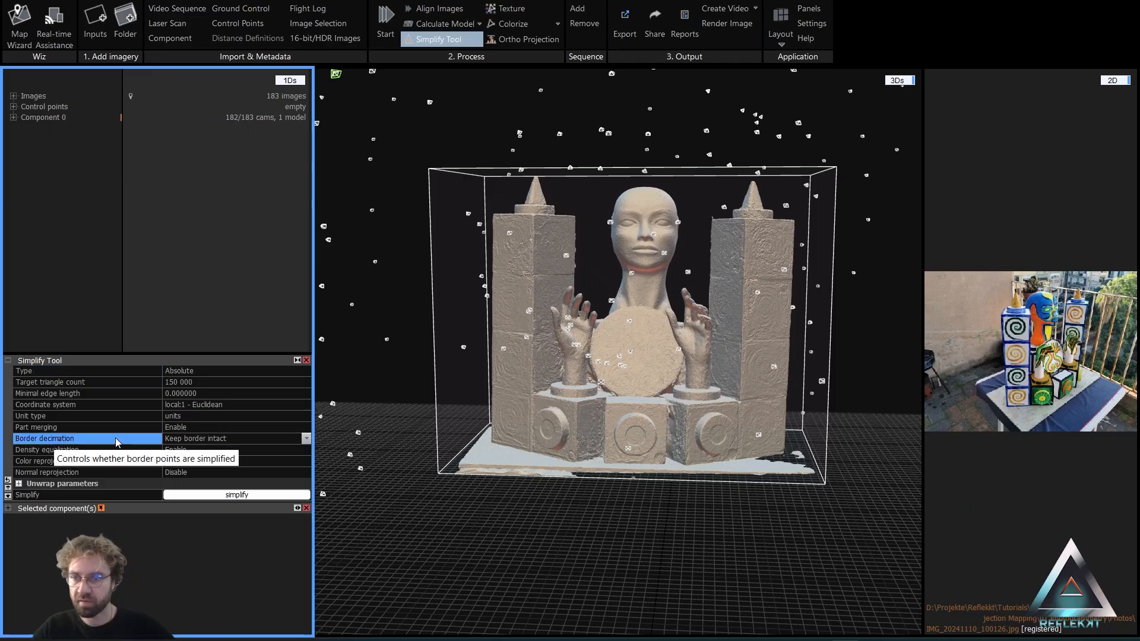
pyautogui.click(307, 439)
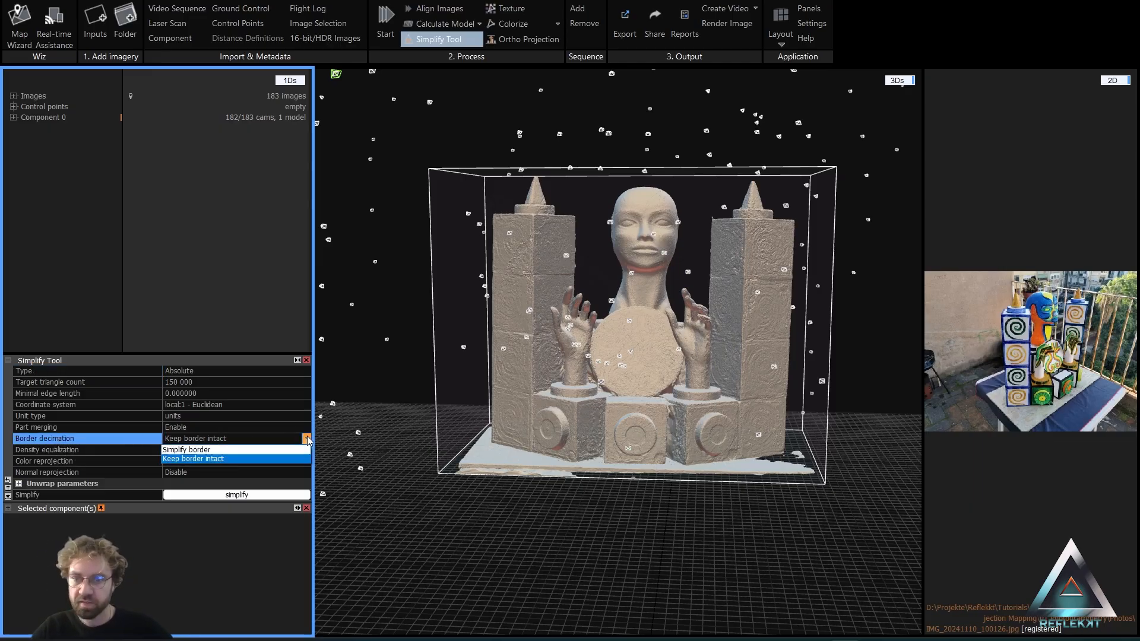
pyautogui.click(219, 459)
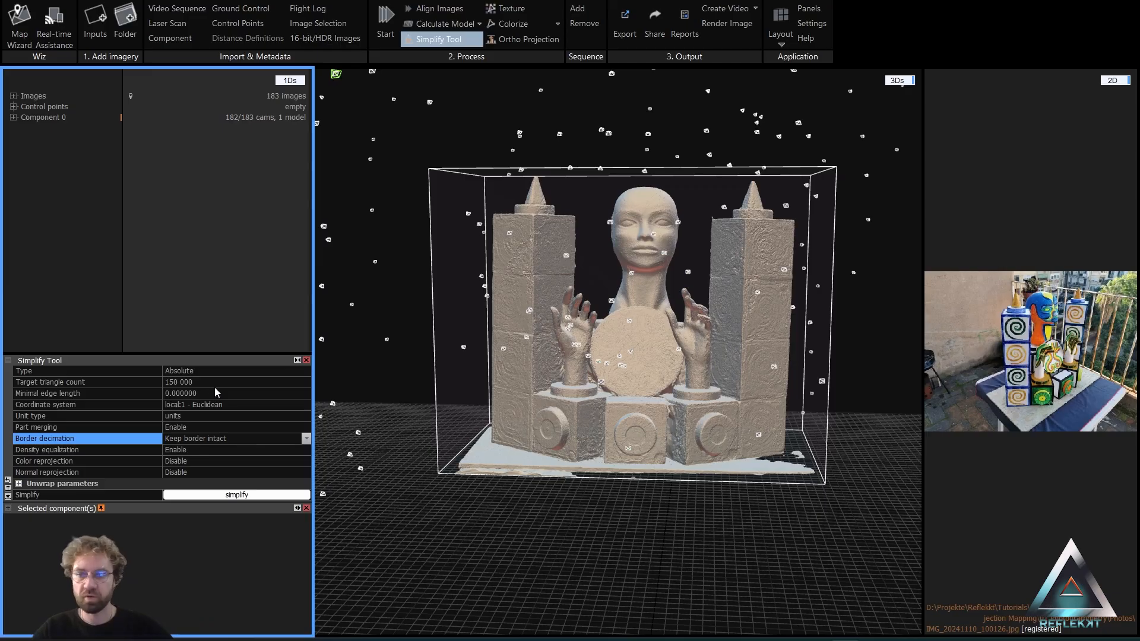
pyautogui.click(224, 496)
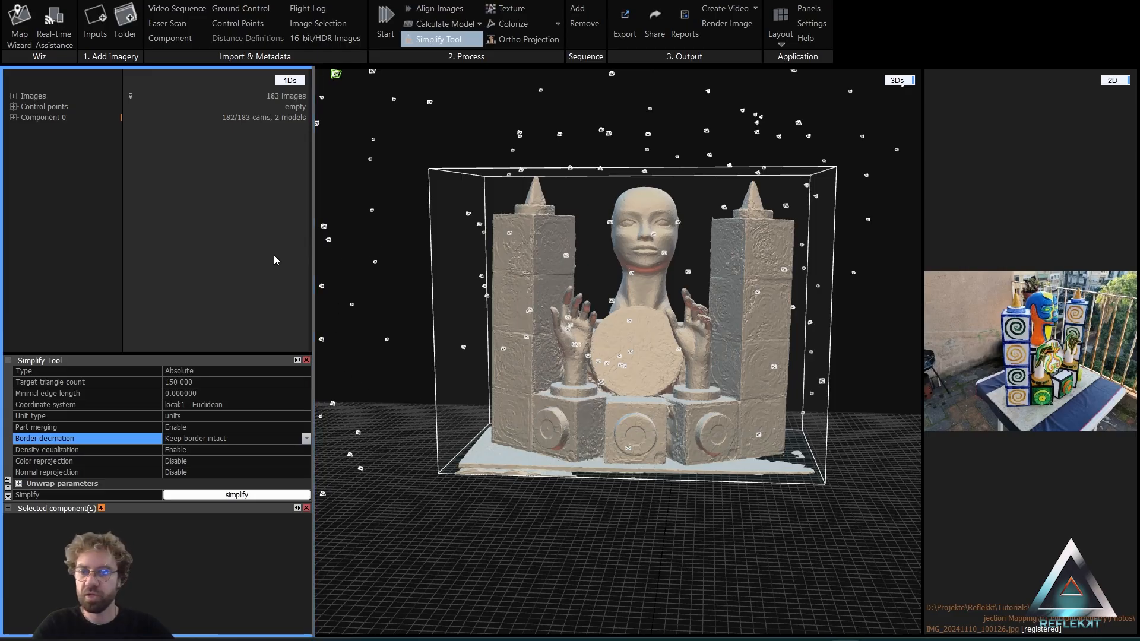
# Select the simplified Model 2 inside Component 0 and calculate its texture.
pyautogui.click(13, 118)
pyautogui.click(50, 149)
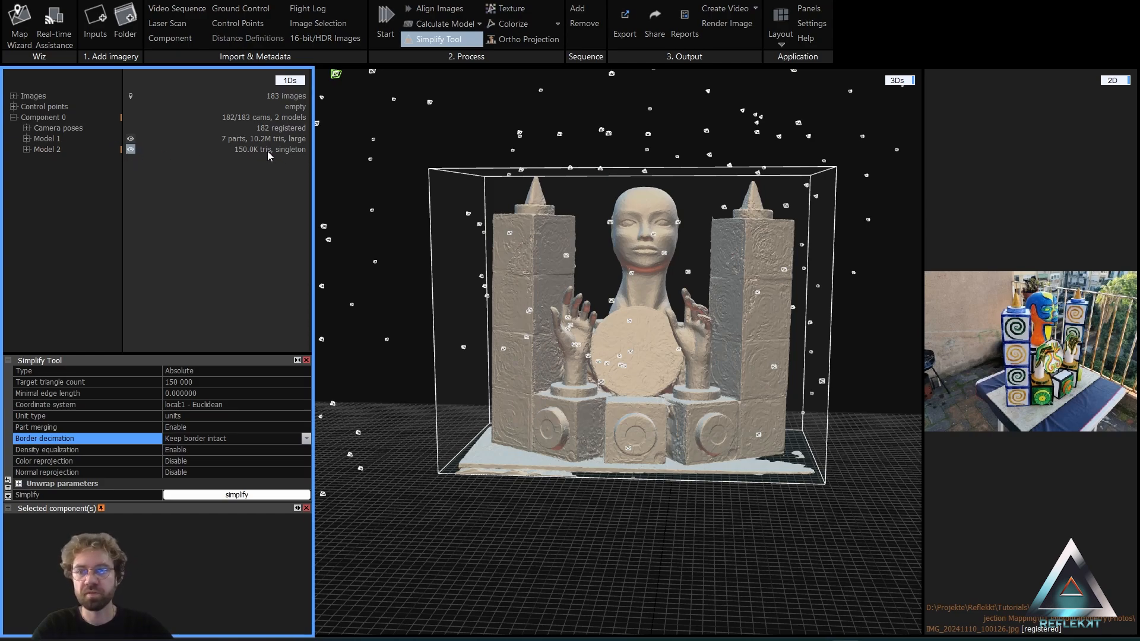
pyautogui.click(37, 152)
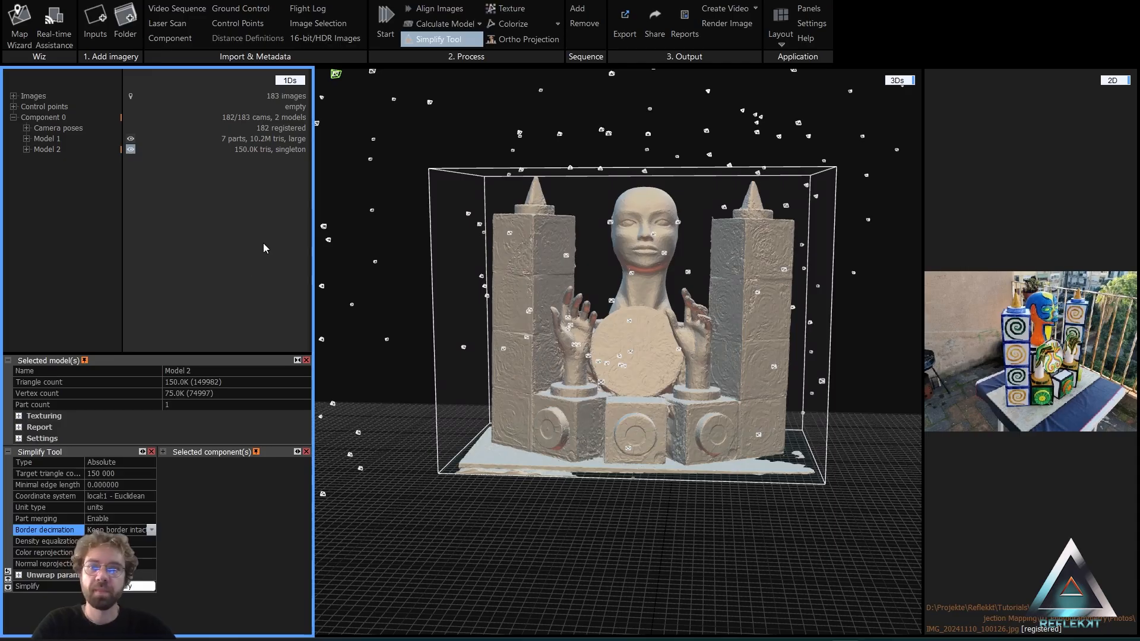
pyautogui.click(506, 10)
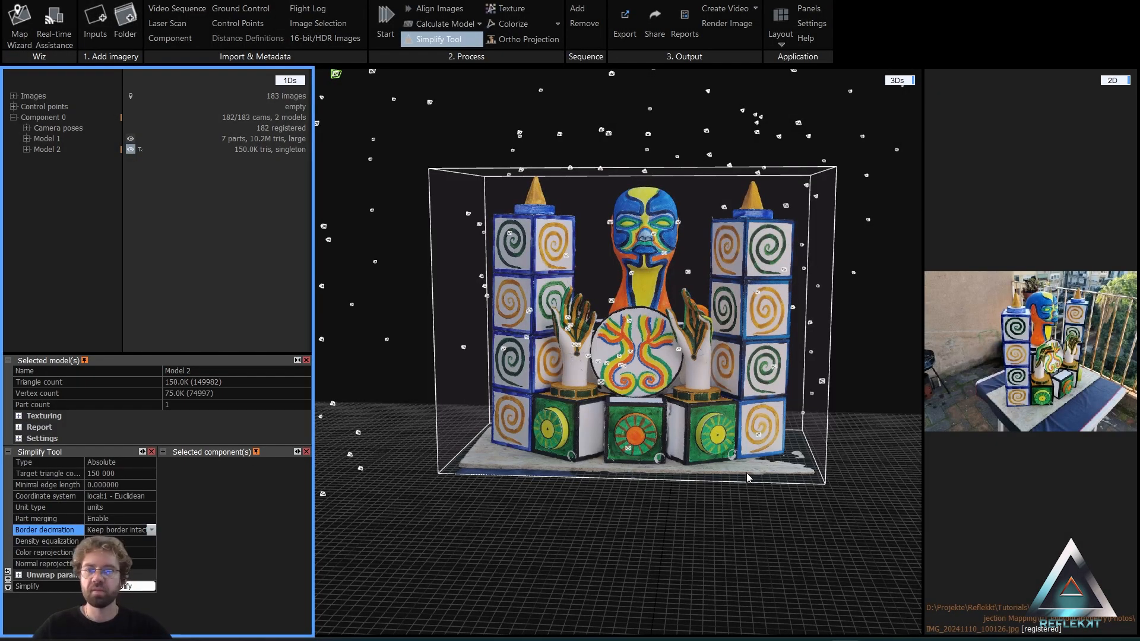
# Start a Wavefront obj export of the textured model and browse to Projekte > Reflekkt > Tutorials > 014 3D Projection Mapping > 01 Photogrammetry.
pyautogui.click(623, 29)
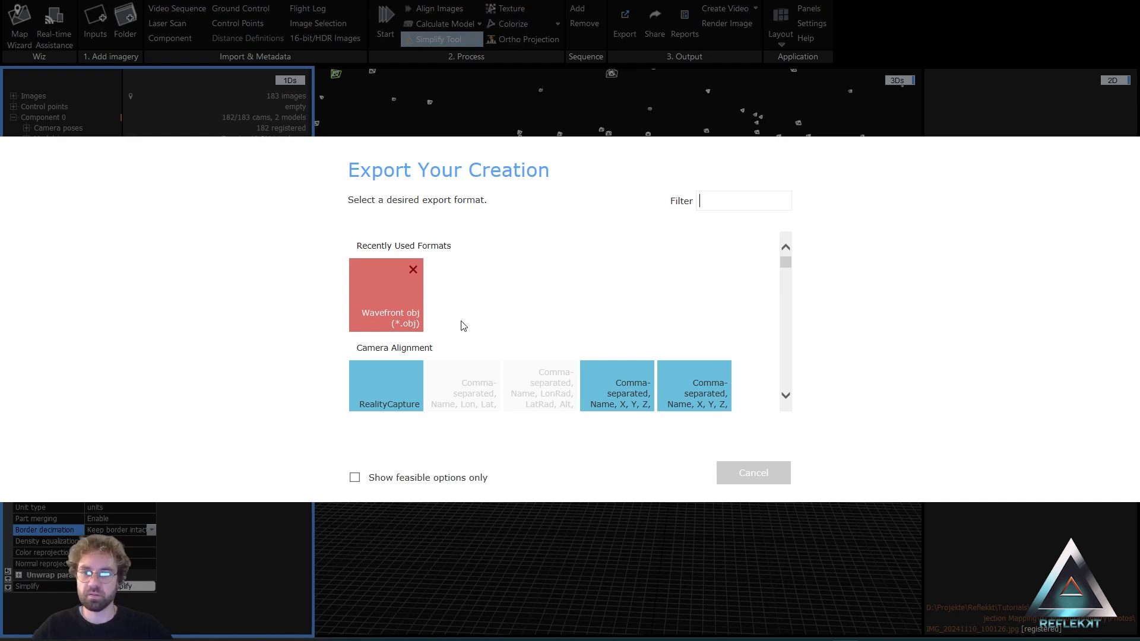
pyautogui.click(398, 302)
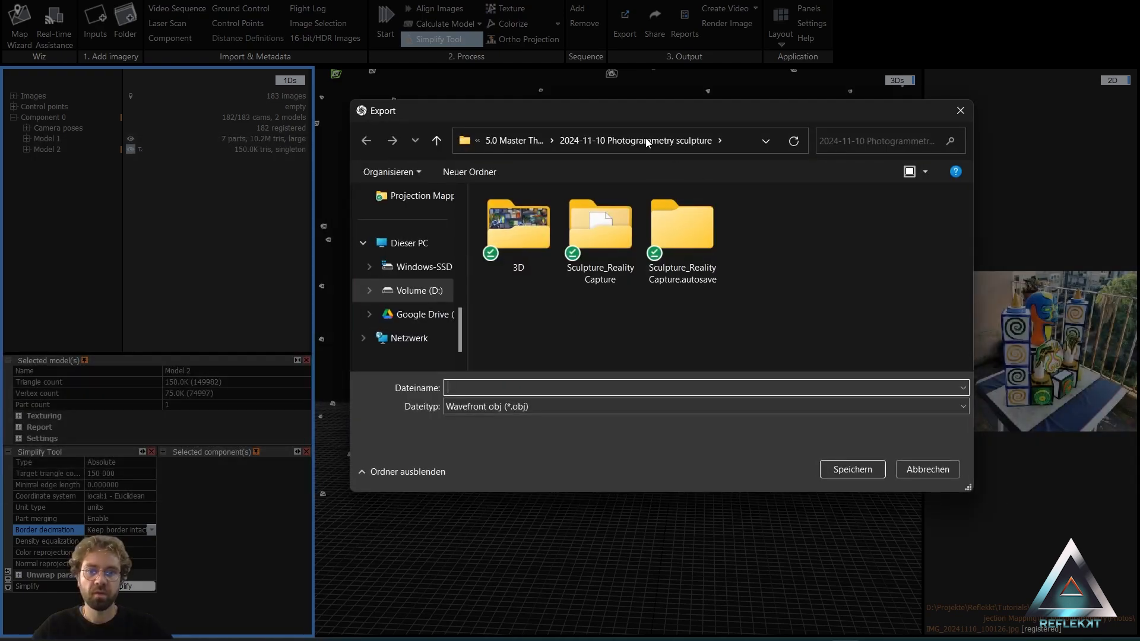
pyautogui.click(478, 141)
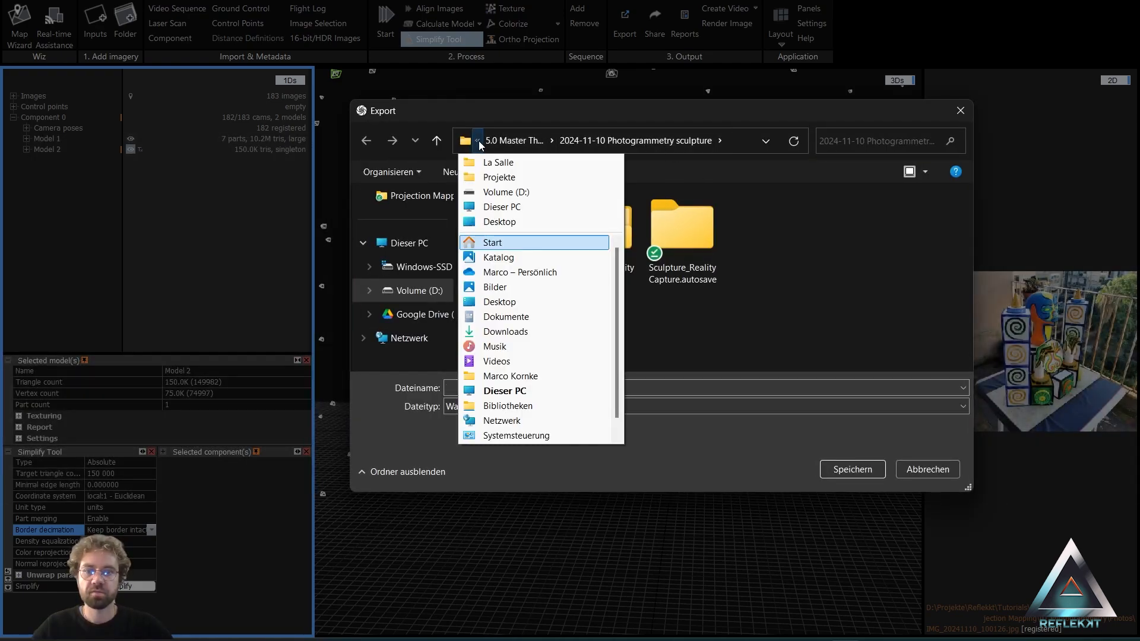
pyautogui.click(512, 142)
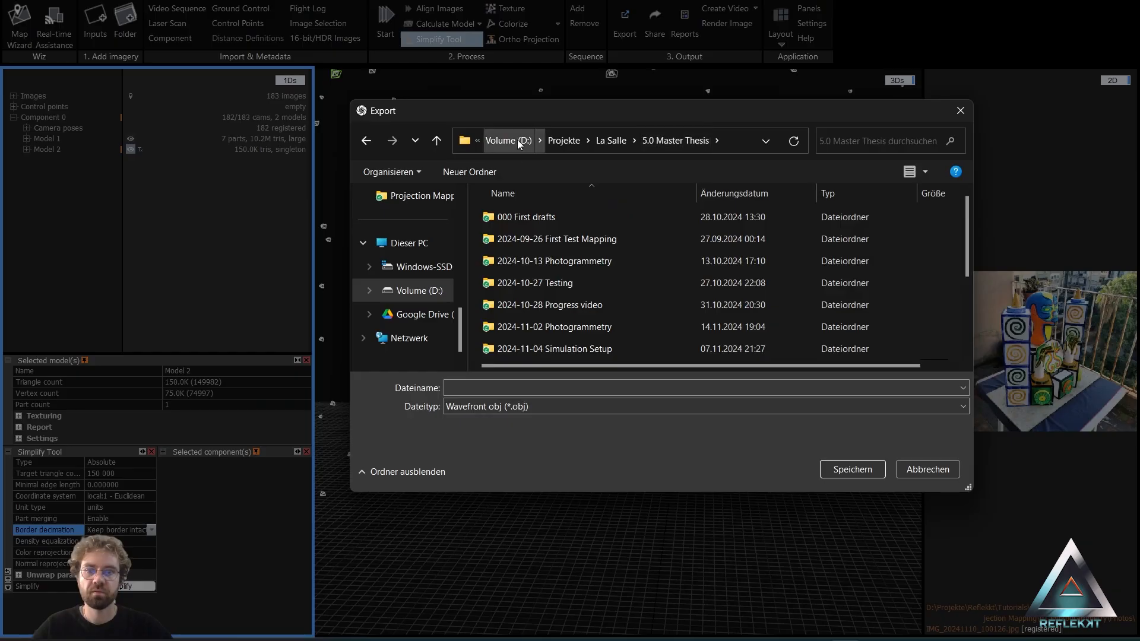
pyautogui.click(565, 141)
pyautogui.scroll(-1, 545, 339)
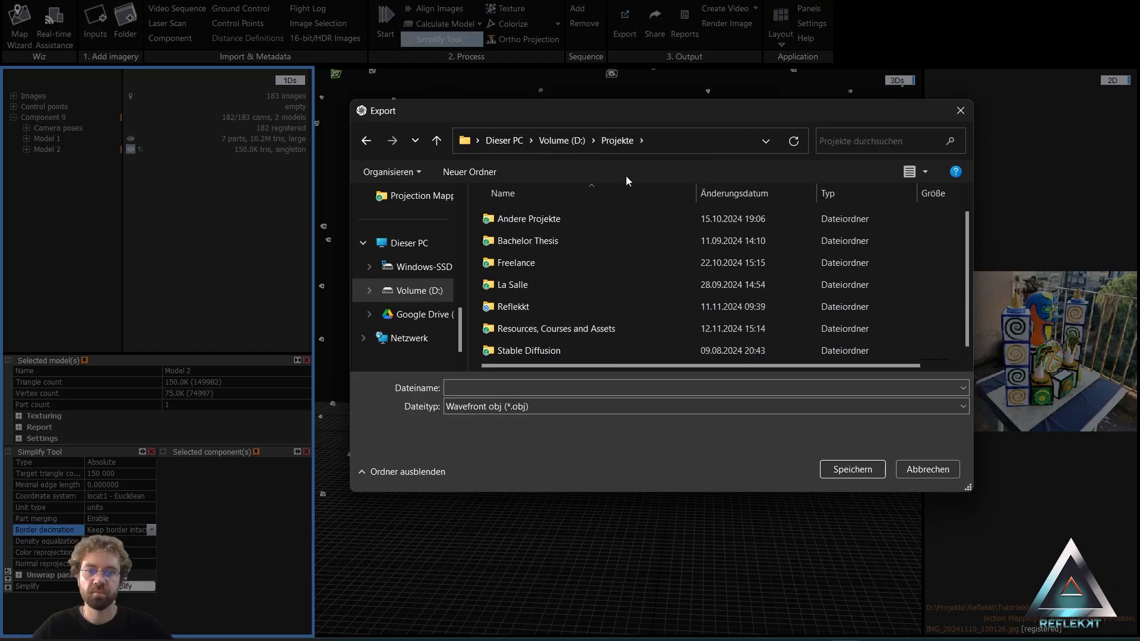
pyautogui.doubleClick(552, 302)
pyautogui.scroll(-1, 552, 321)
pyautogui.doubleClick(540, 343)
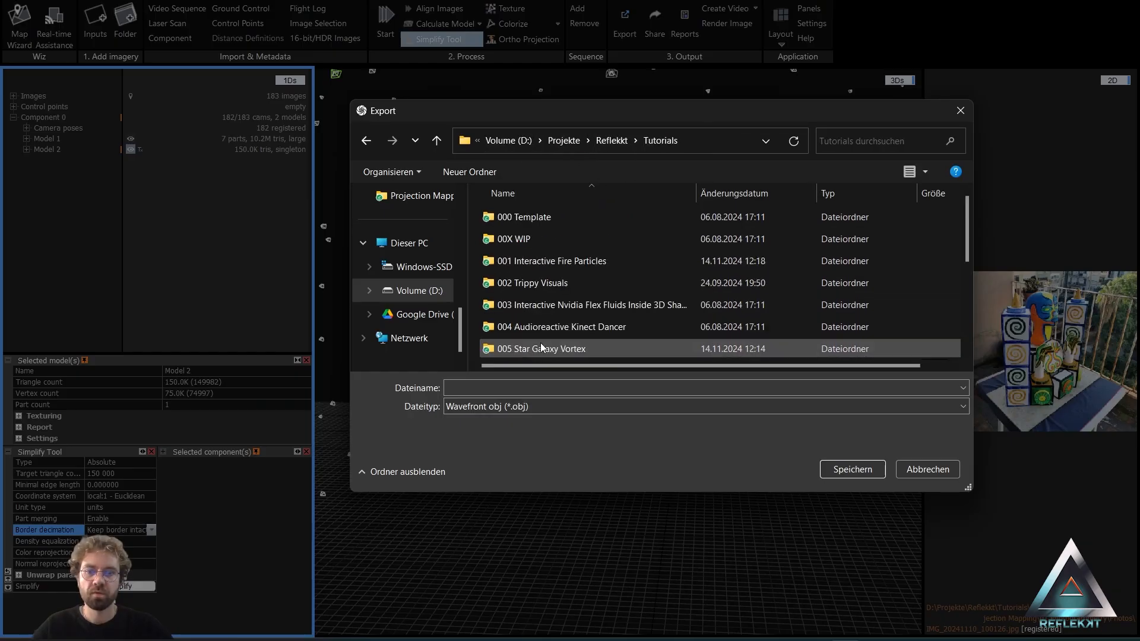
pyautogui.scroll(-3, 546, 340)
pyautogui.doubleClick(592, 348)
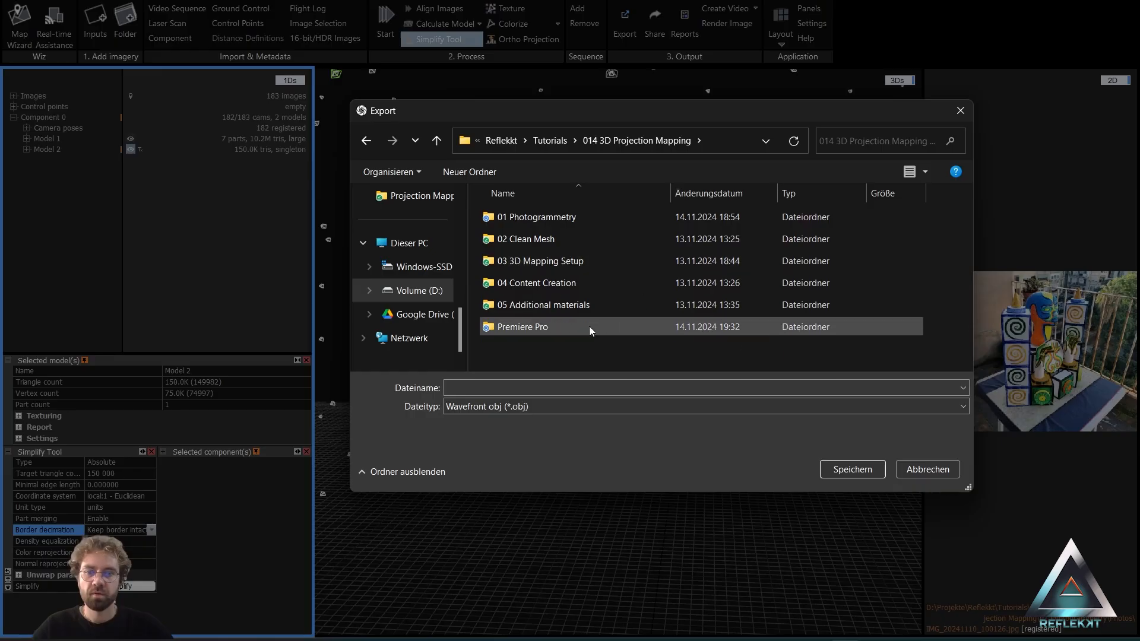
pyautogui.doubleClick(564, 219)
# Create a folder named raw inside 01 Photogrammetry and open it as the export destination.
pyautogui.rightClick(571, 314)
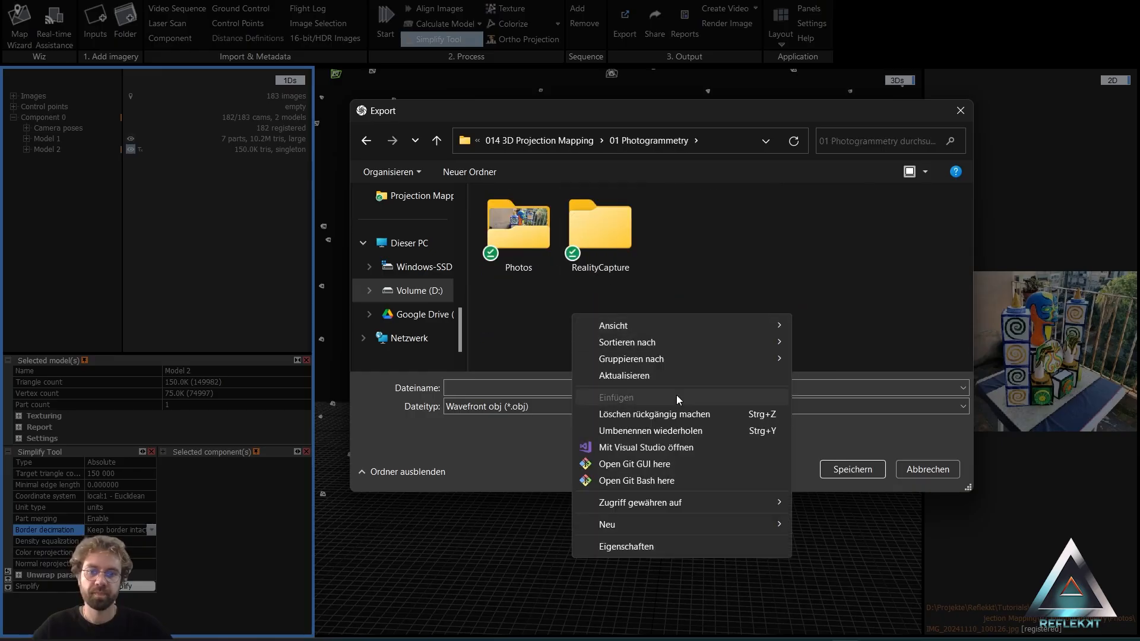
pyautogui.moveTo(707, 523)
pyautogui.click(868, 300)
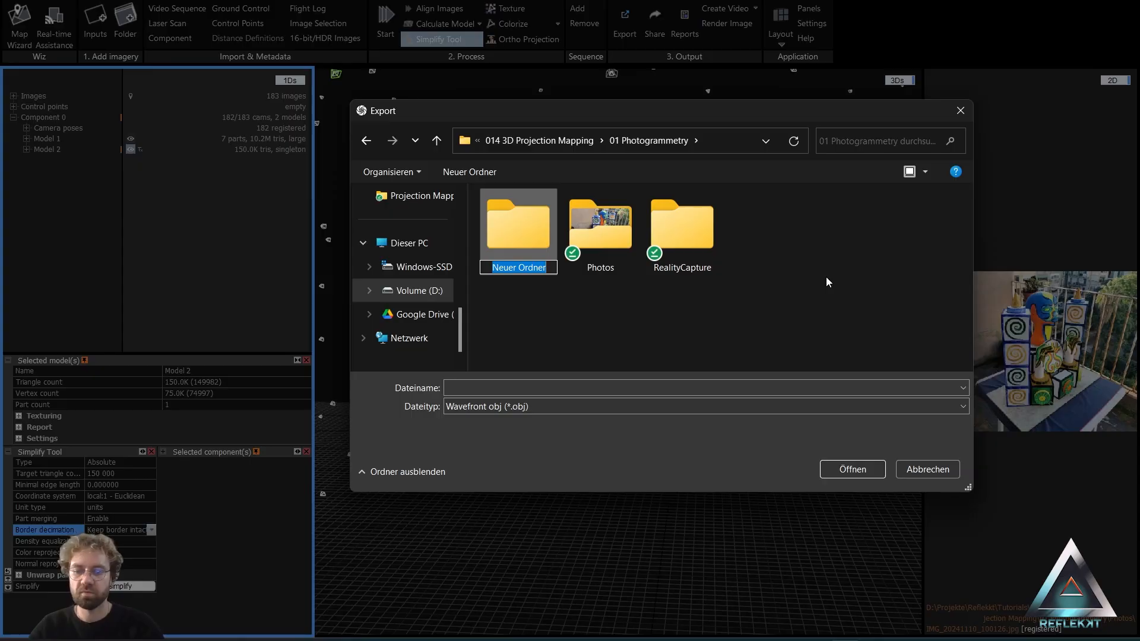
pyautogui.write('raw')
pyautogui.press('Return')
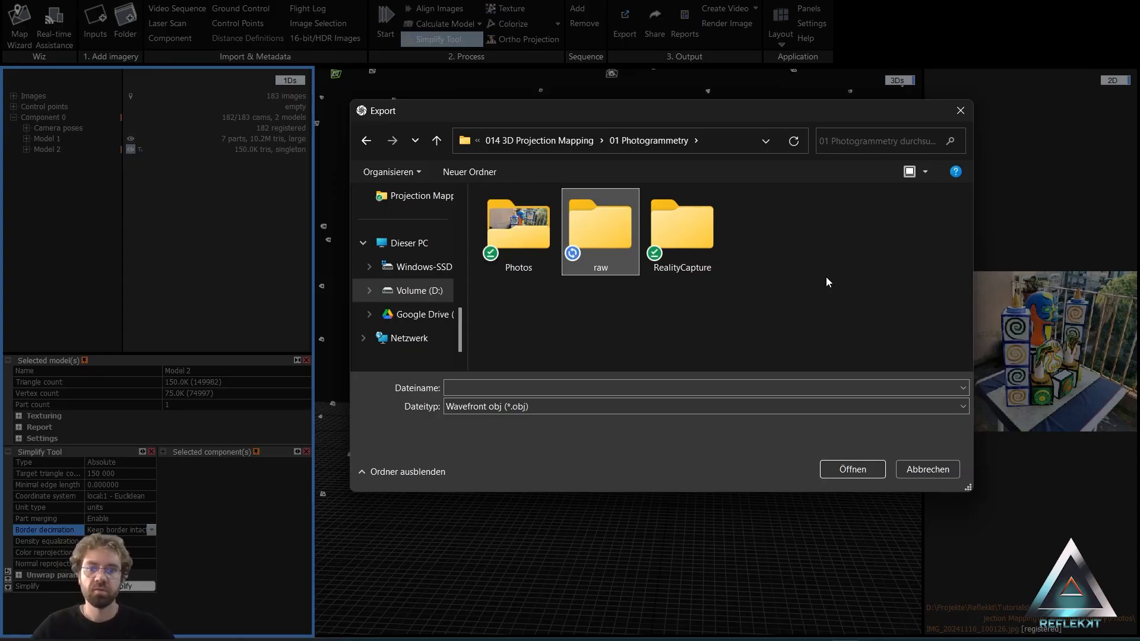
pyautogui.doubleClick(600, 238)
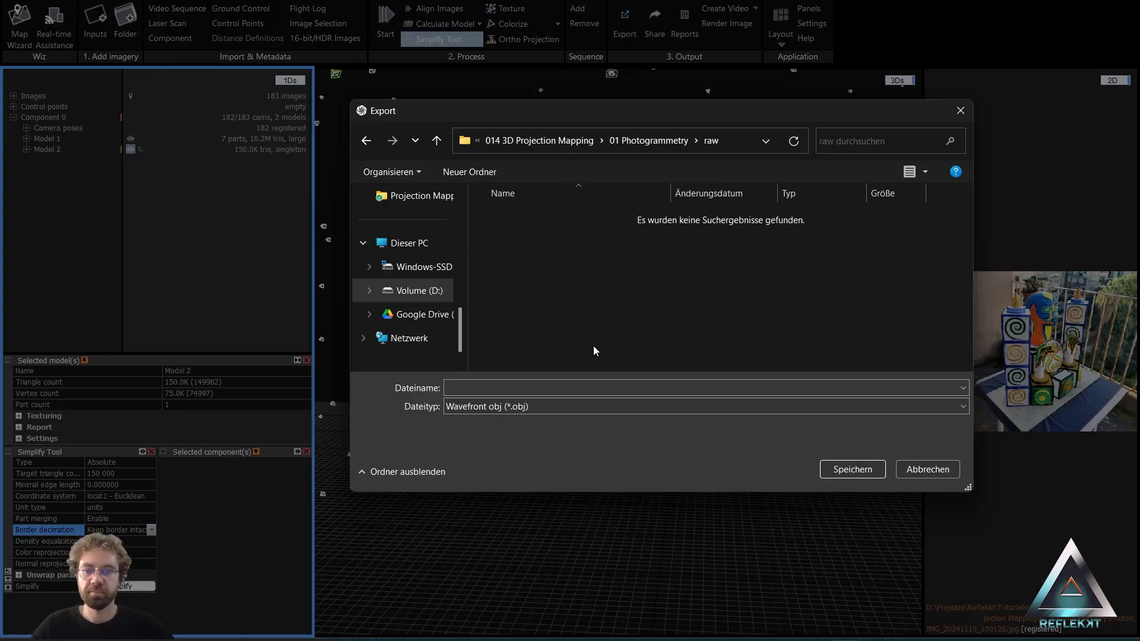
# Export the model under the file name raw150k, keeping the texture maximal side at 8192 and the other default export settings.
pyautogui.click(516, 388)
pyautogui.write('raw')
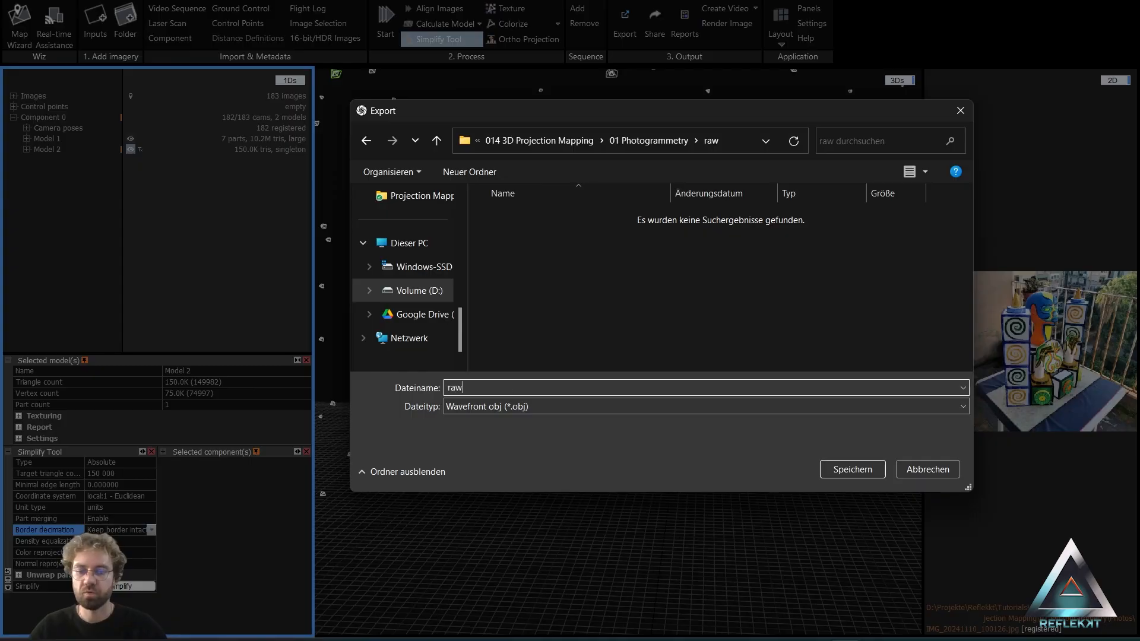
pyautogui.write('150k')
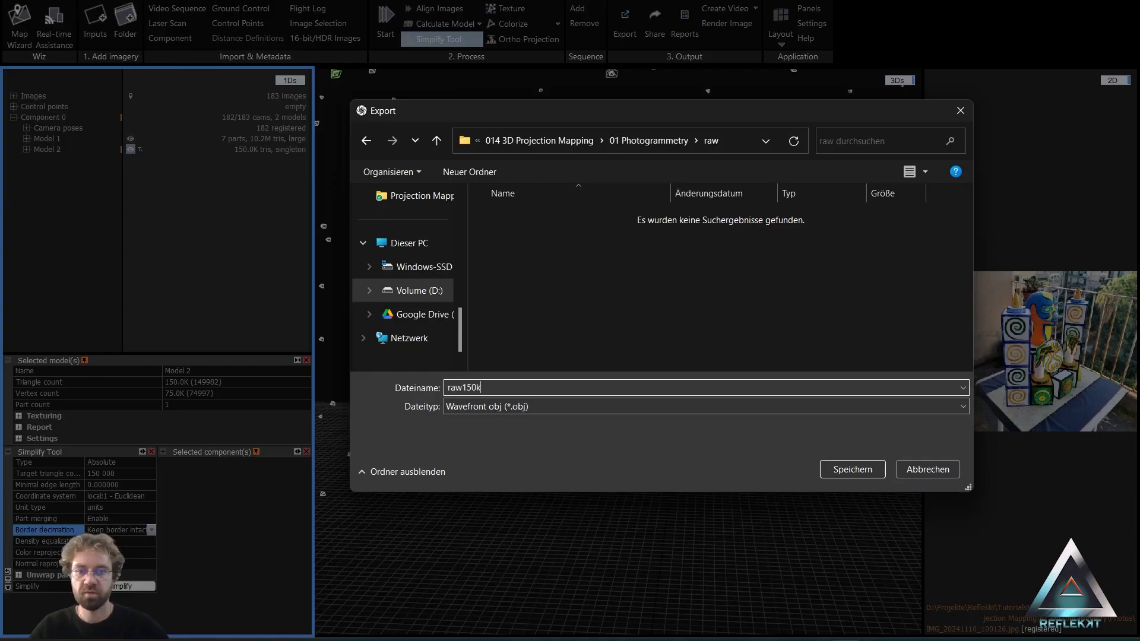
pyautogui.click(855, 469)
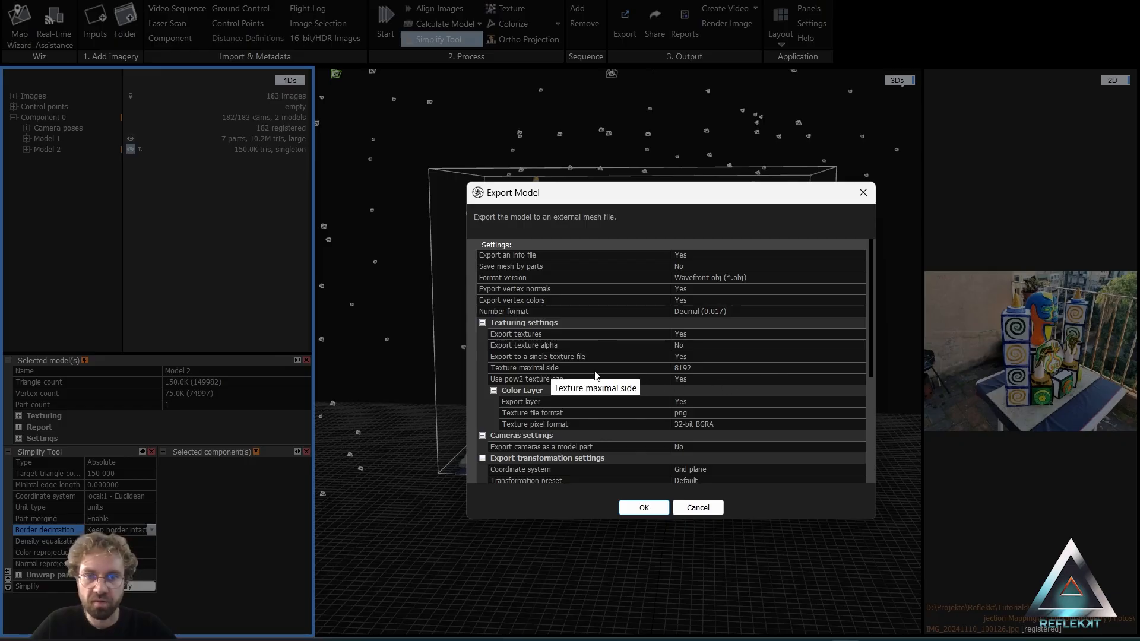
pyautogui.click(693, 367)
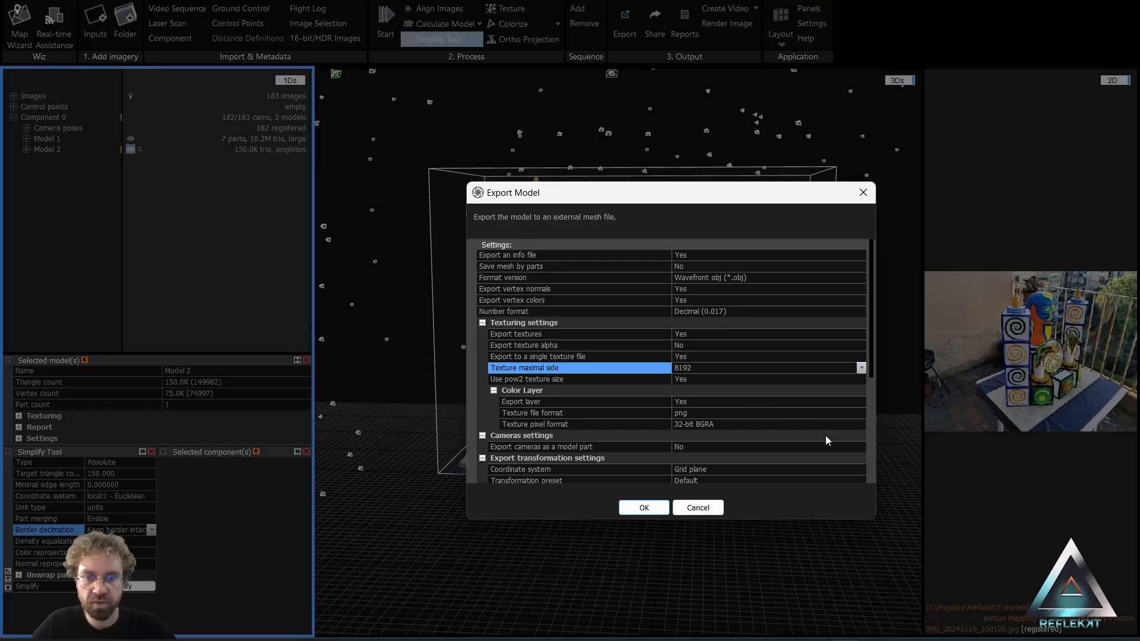
pyautogui.scroll(-5, 870, 420)
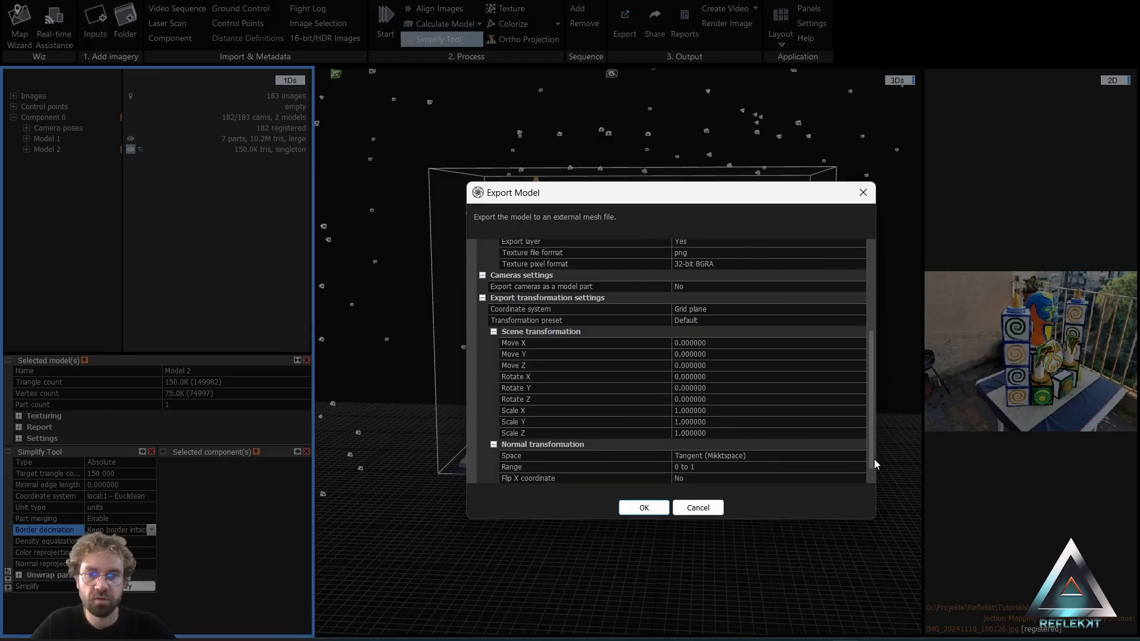
pyautogui.scroll(-1, 876, 474)
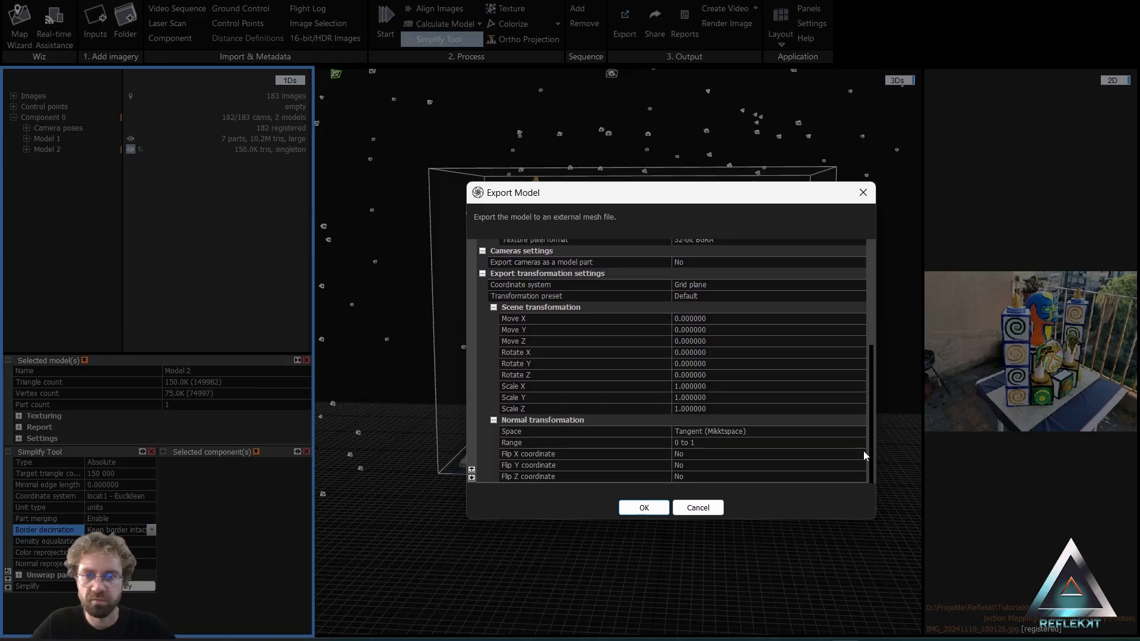
pyautogui.click(647, 507)
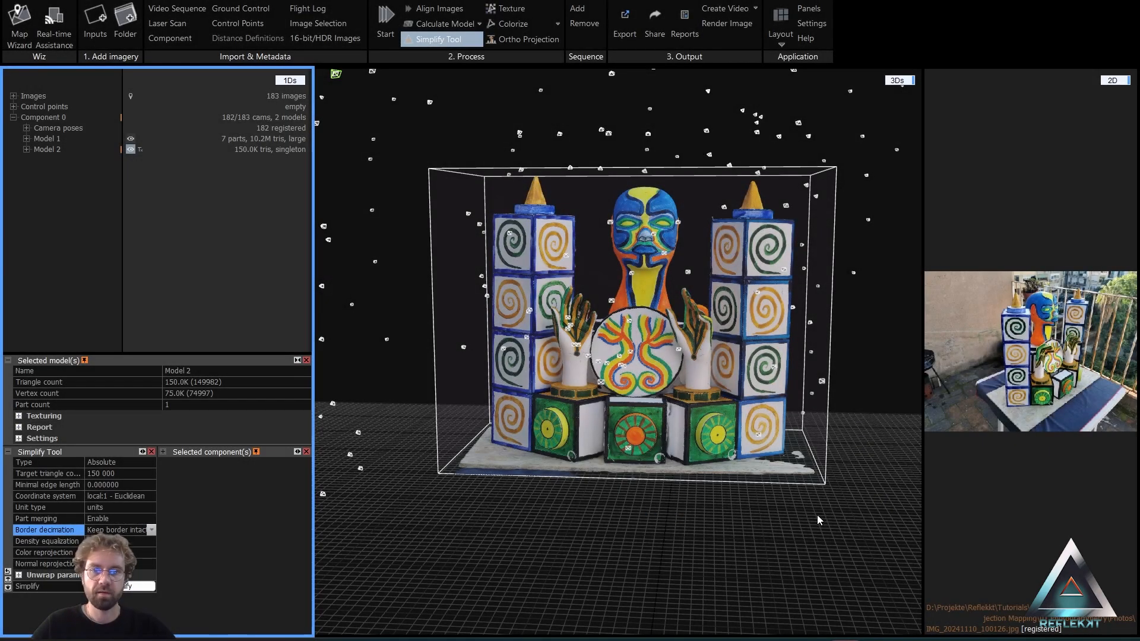
# Switch to File Explorer and check the exported files in the raw folder.
pyautogui.click(453, 640)
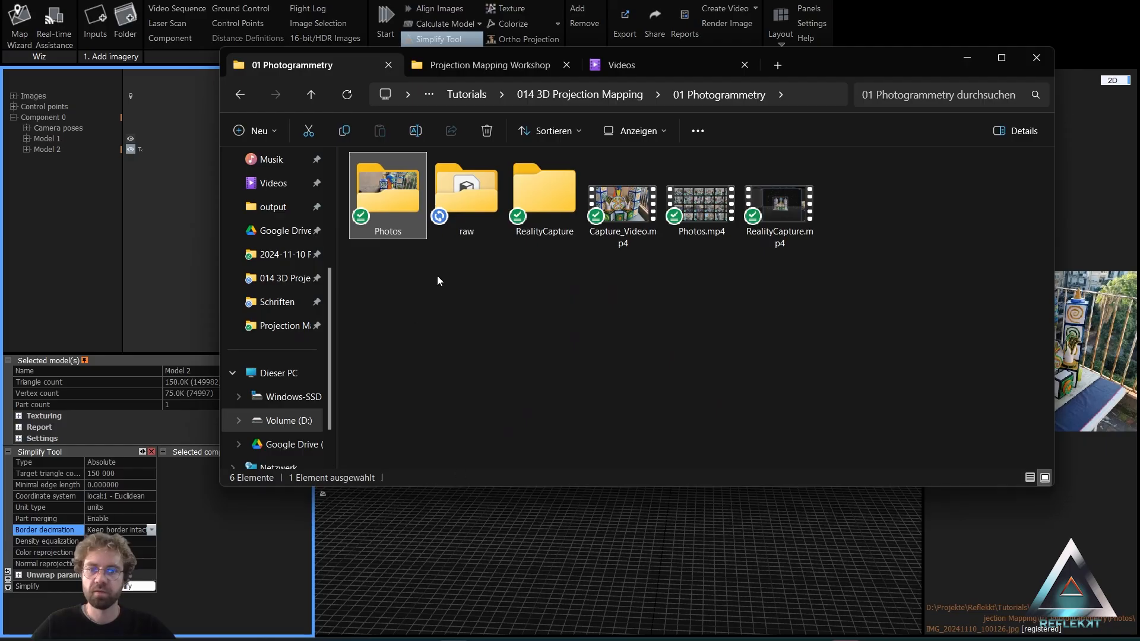
pyautogui.doubleClick(475, 189)
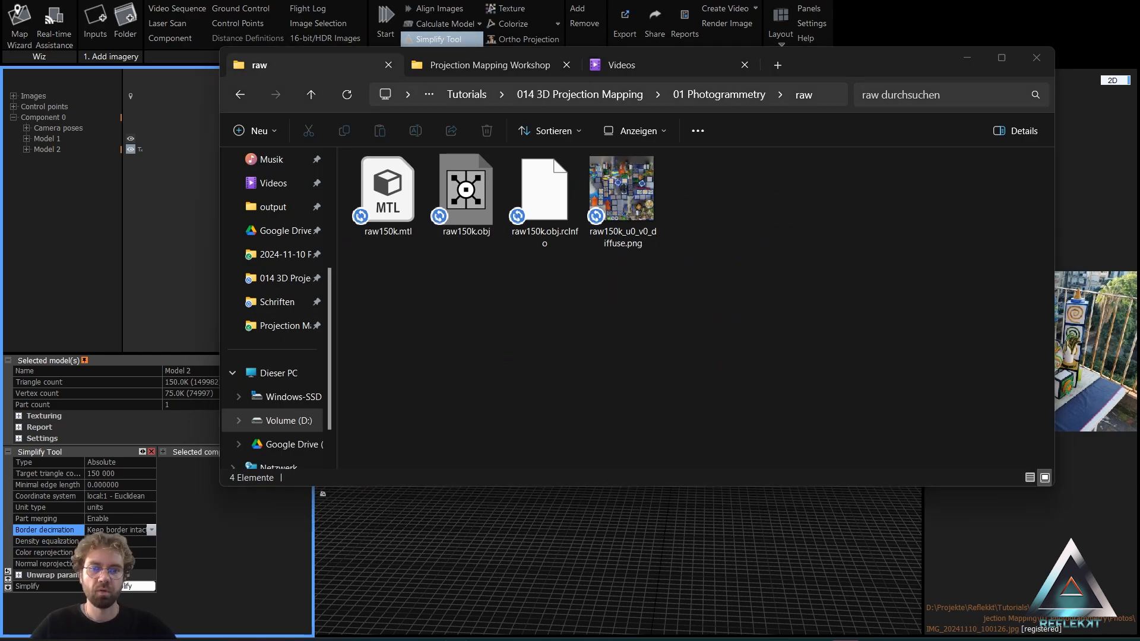
pyautogui.click(968, 58)
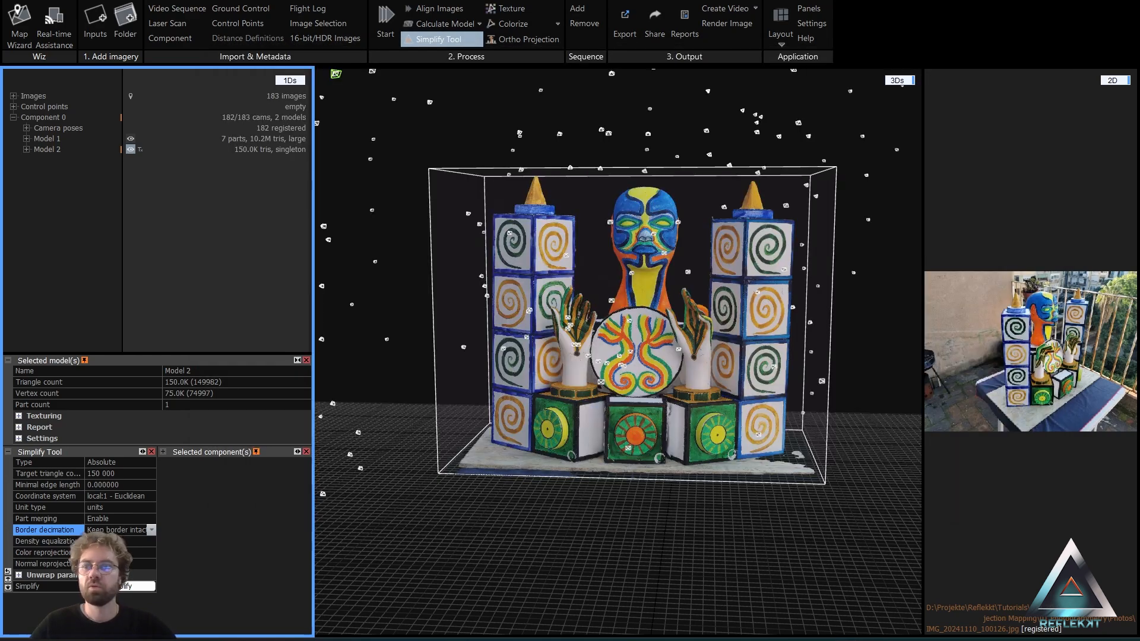
# Close the RealityCapture project, saving it as headsculpture150k in the 01 Photogrammetry > raw folder.
pyautogui.hotkey('alt', 'F4')
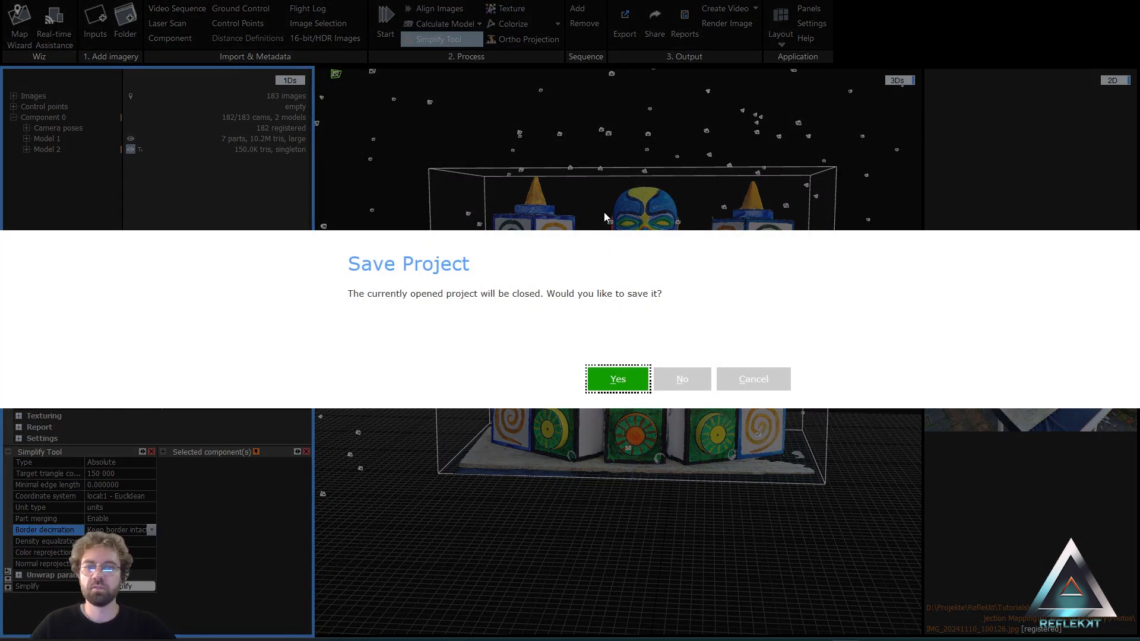
pyautogui.click(626, 375)
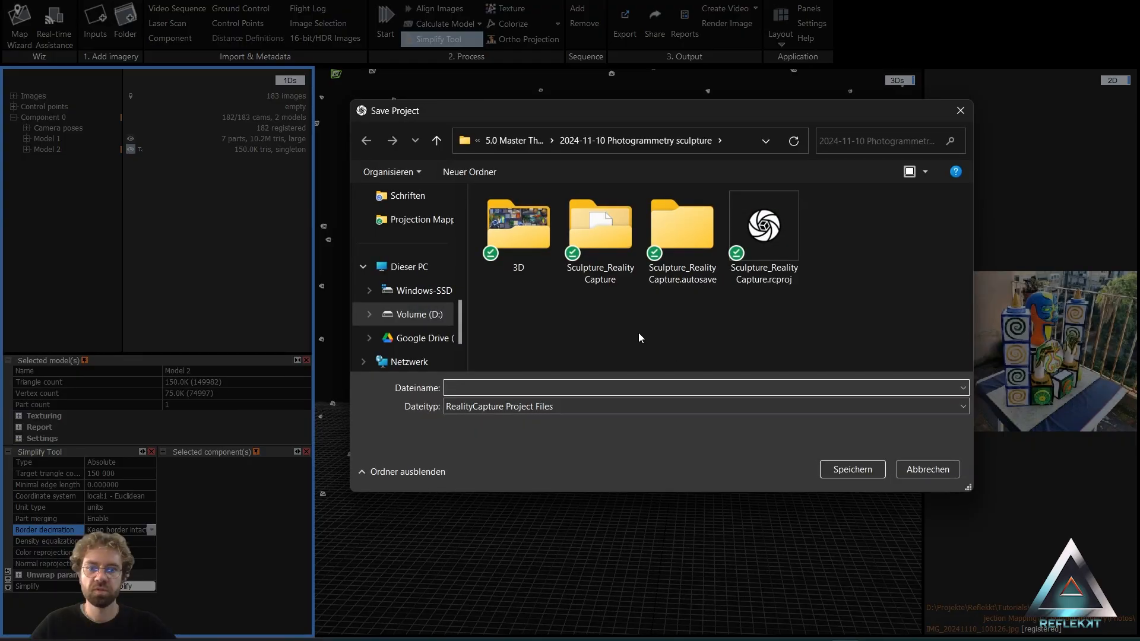
pyautogui.click(504, 141)
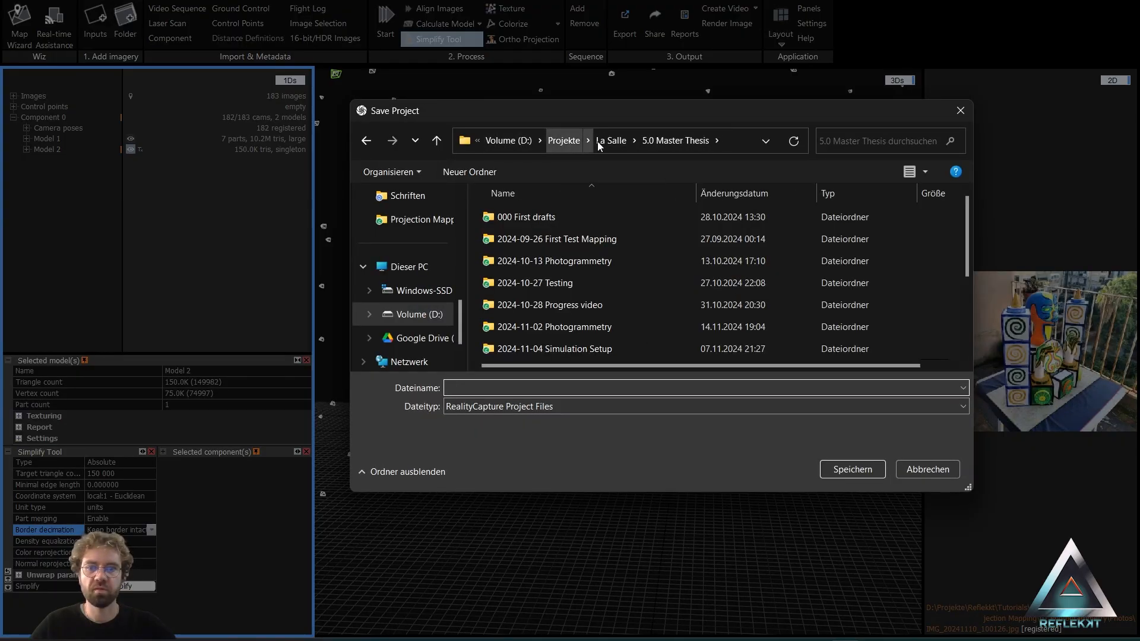
pyautogui.click(570, 142)
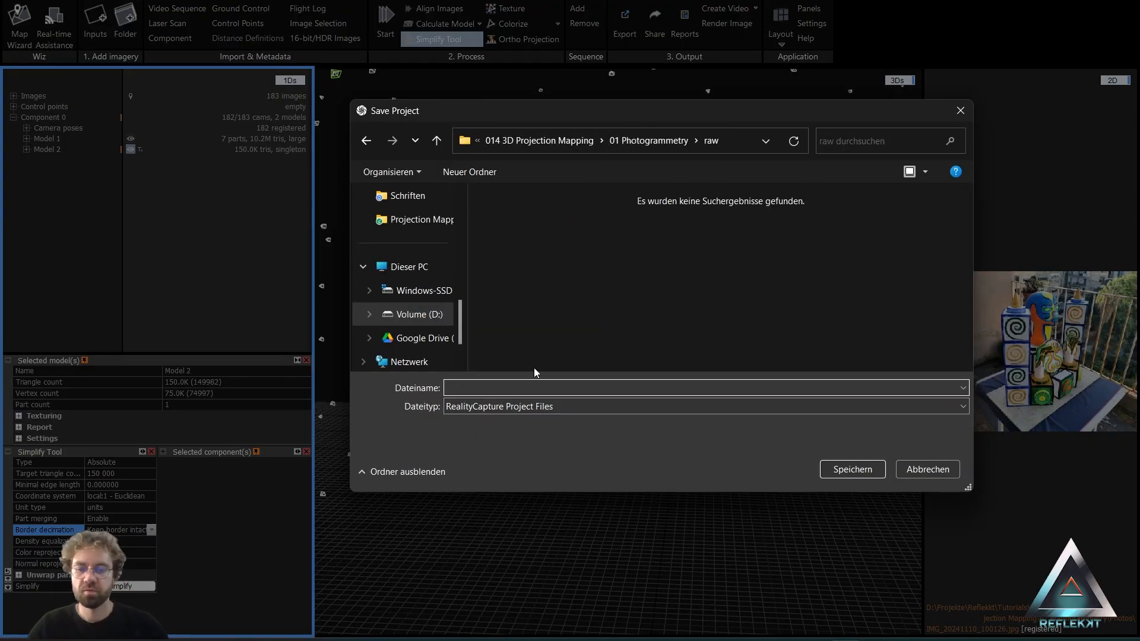
pyautogui.write('head150k')
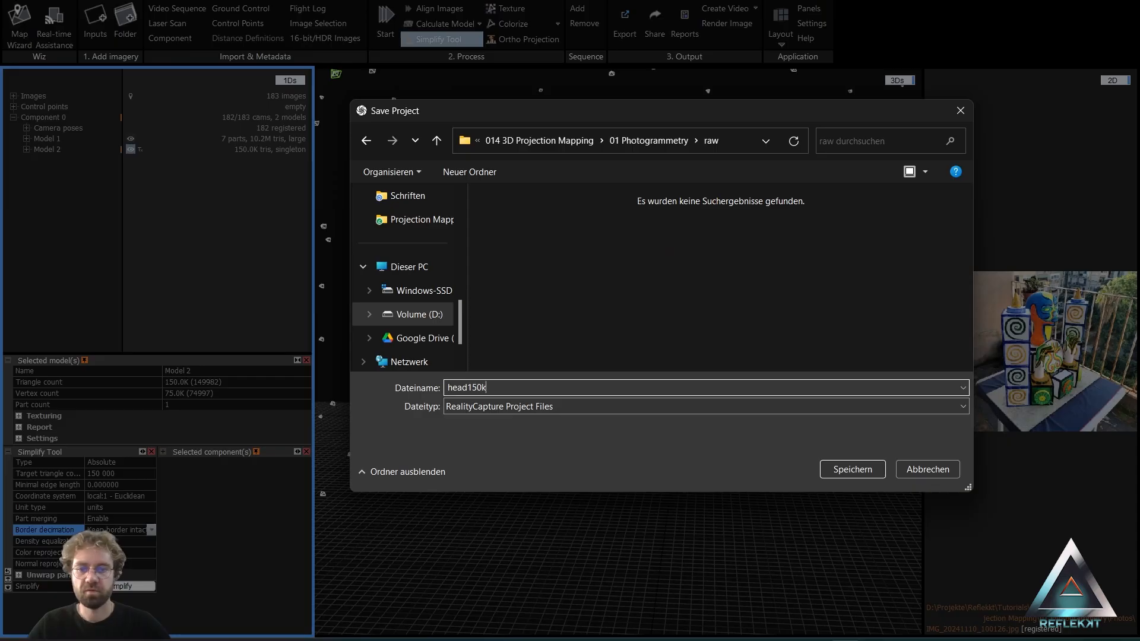
pyautogui.write('sculpt')
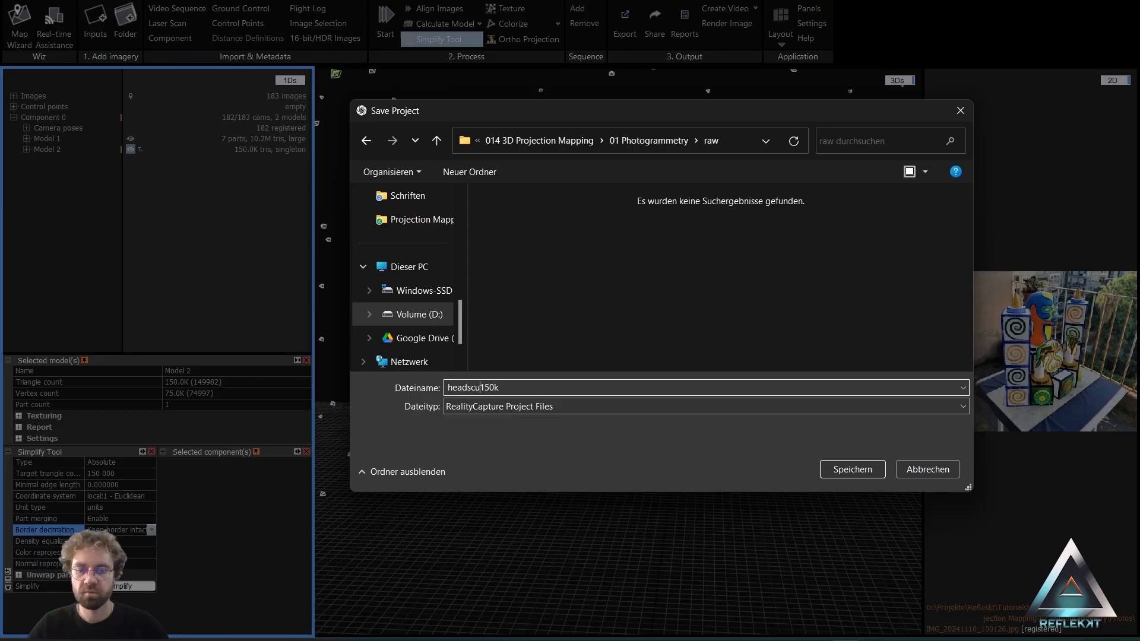
pyautogui.write('ure')
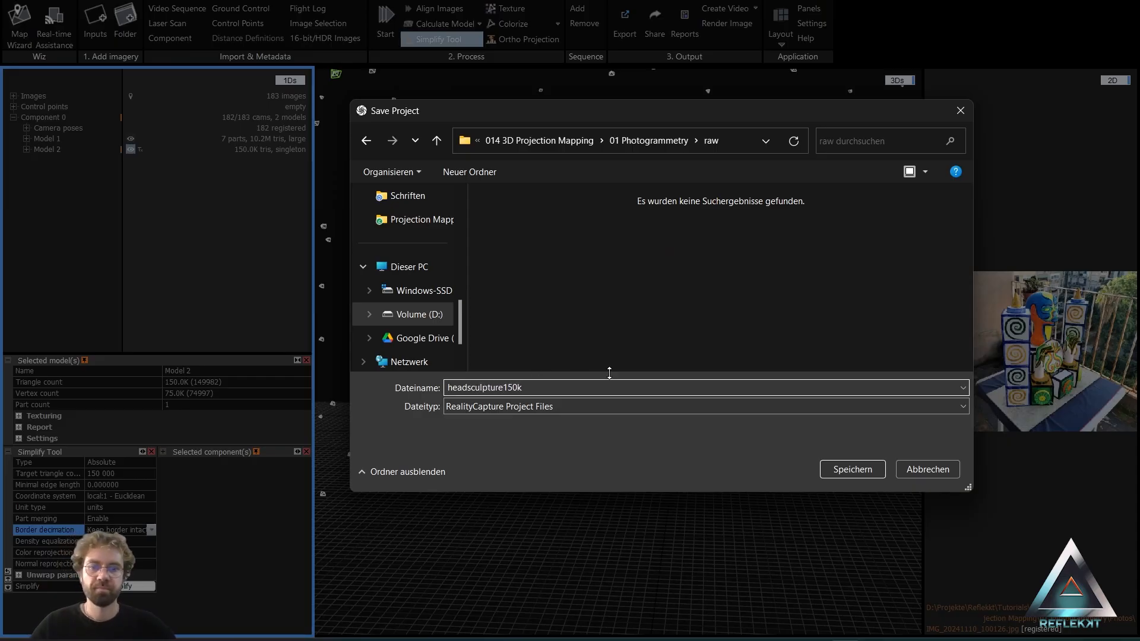
pyautogui.click(850, 468)
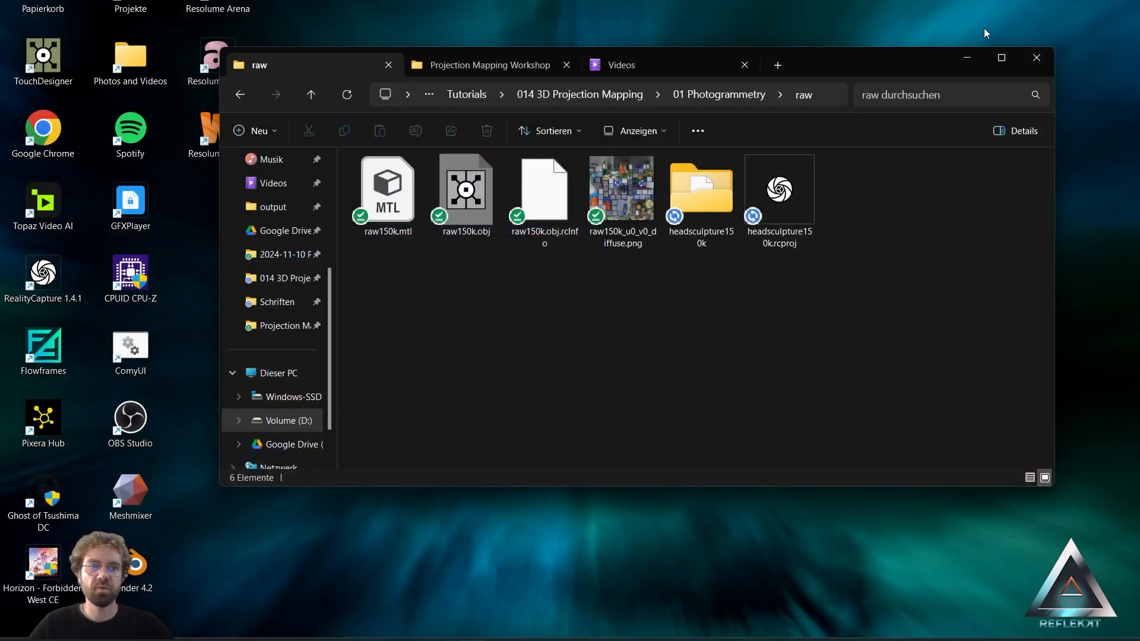
# Switch to Blender, start a new General file and delete the default cube.
pyautogui.click(1012, 58)
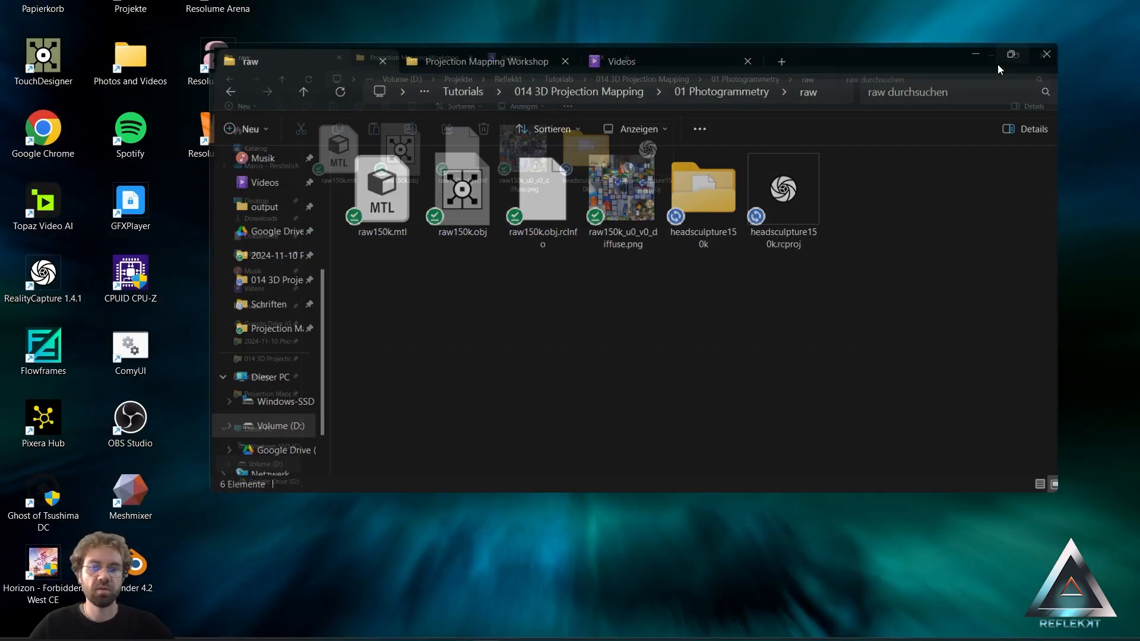
pyautogui.press('super')
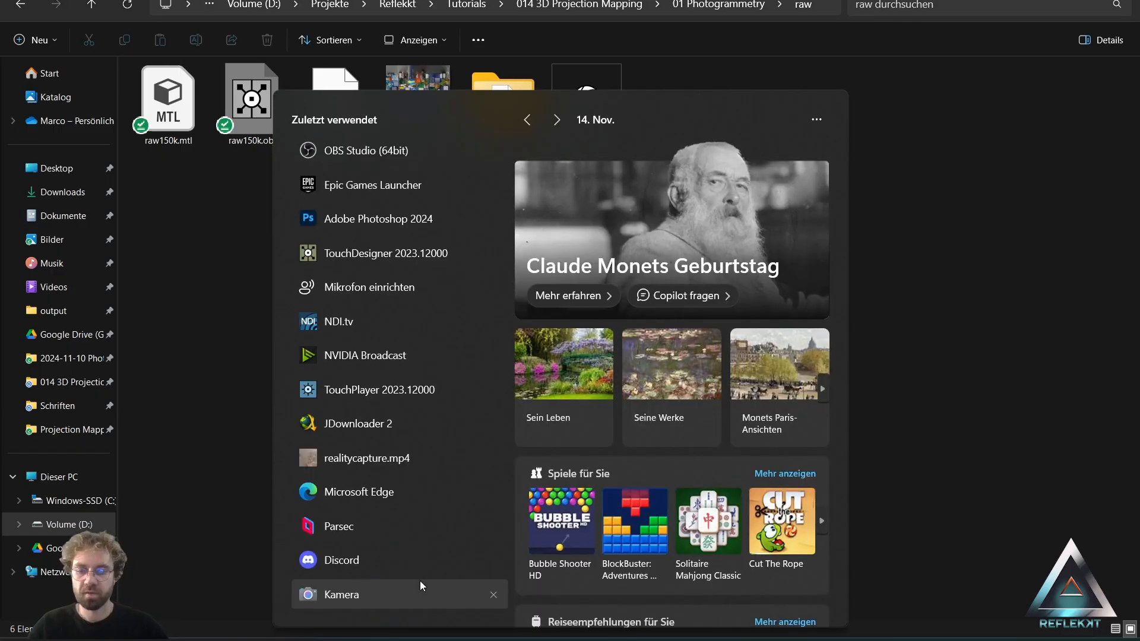
pyautogui.write('blender')
pyautogui.press('Return')
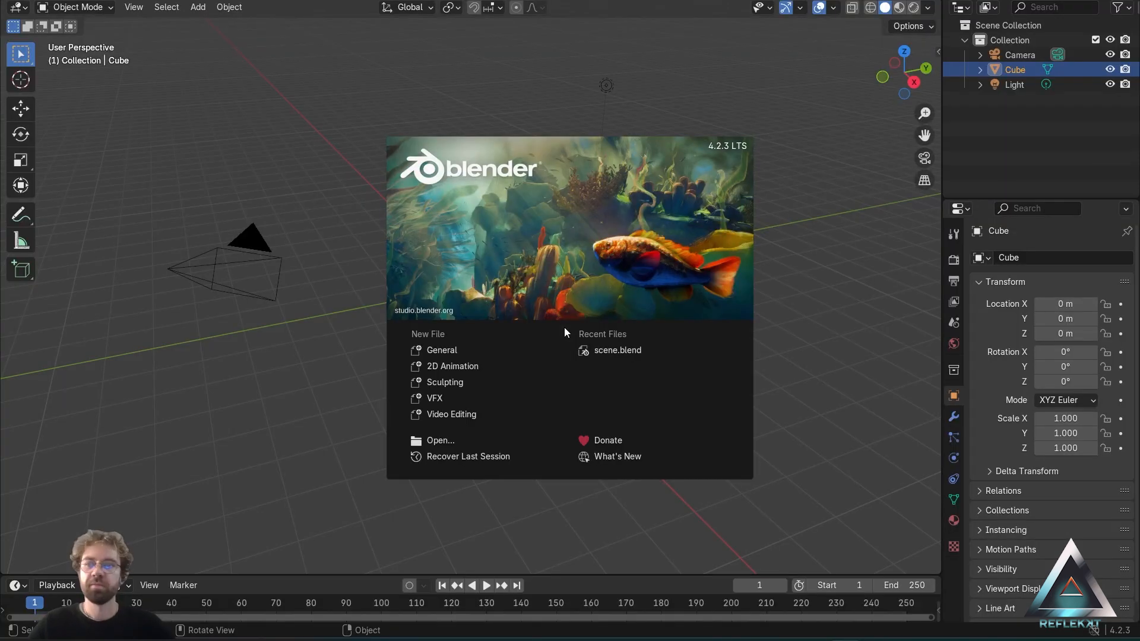
pyautogui.click(463, 349)
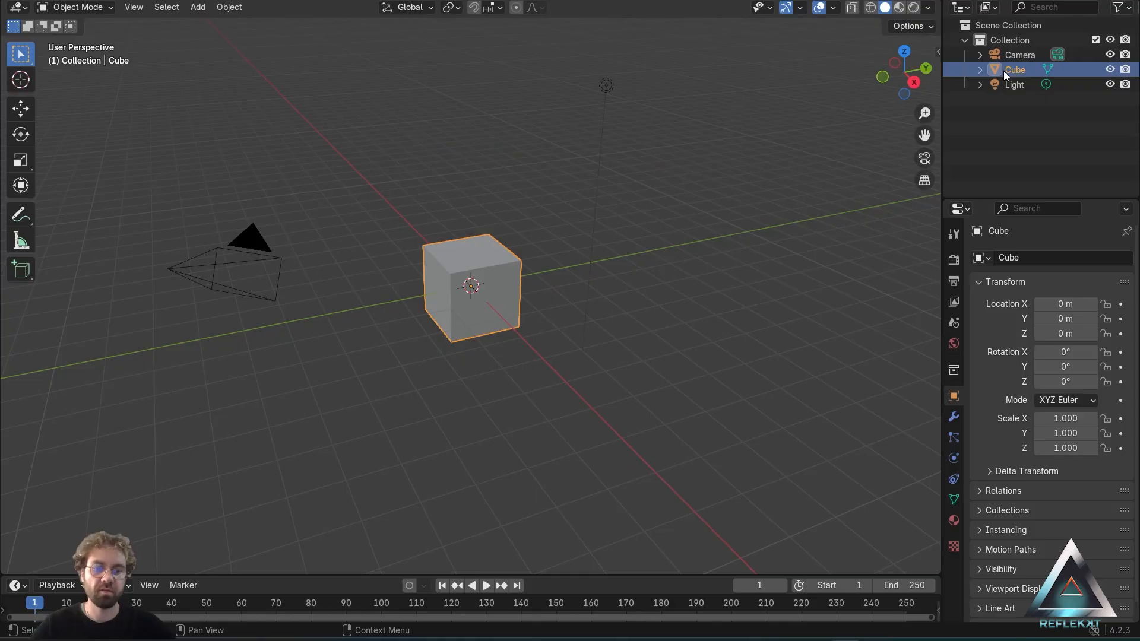
pyautogui.press('x')
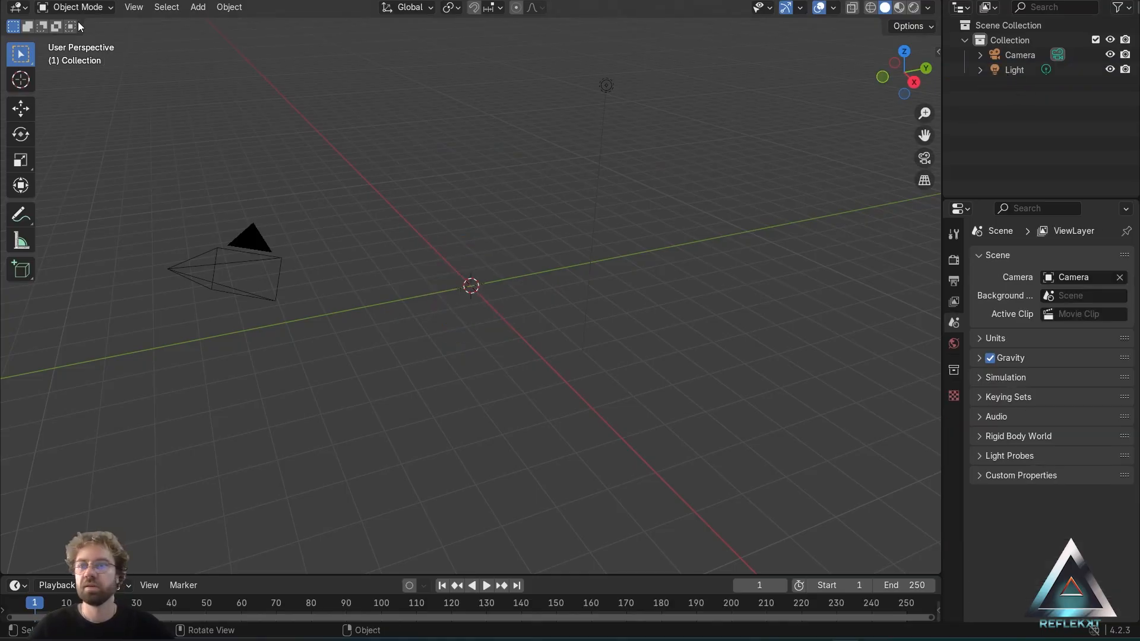
# Import the Wavefront file raw150k.obj from the 01 Photogrammetry > raw folder with the default import settings.
pyautogui.click(33, 0)
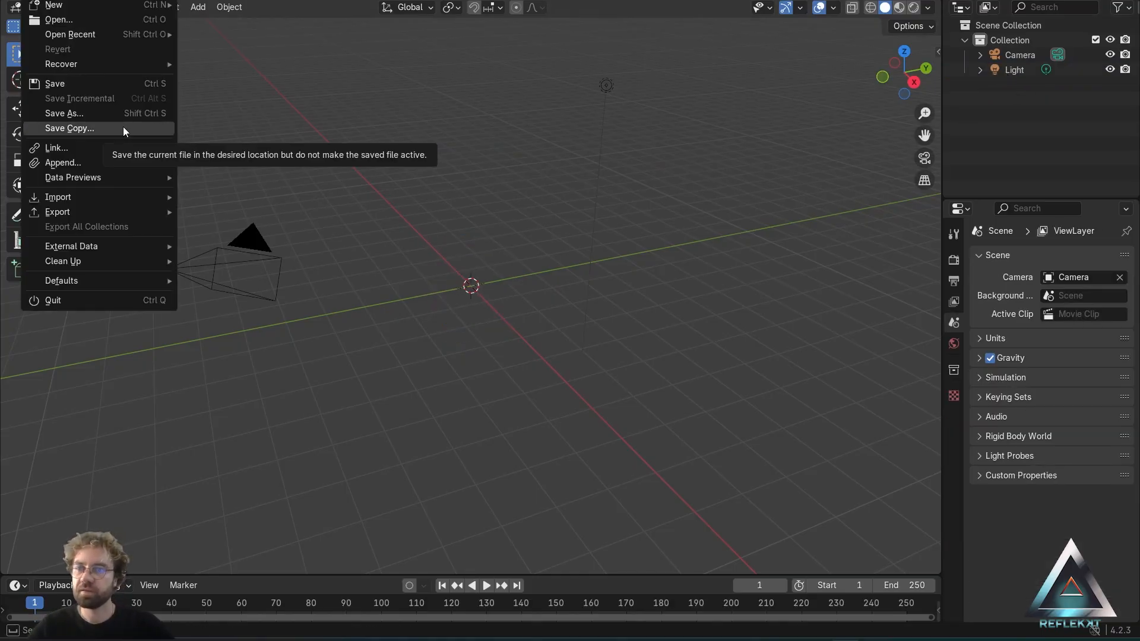
pyautogui.moveTo(120, 200)
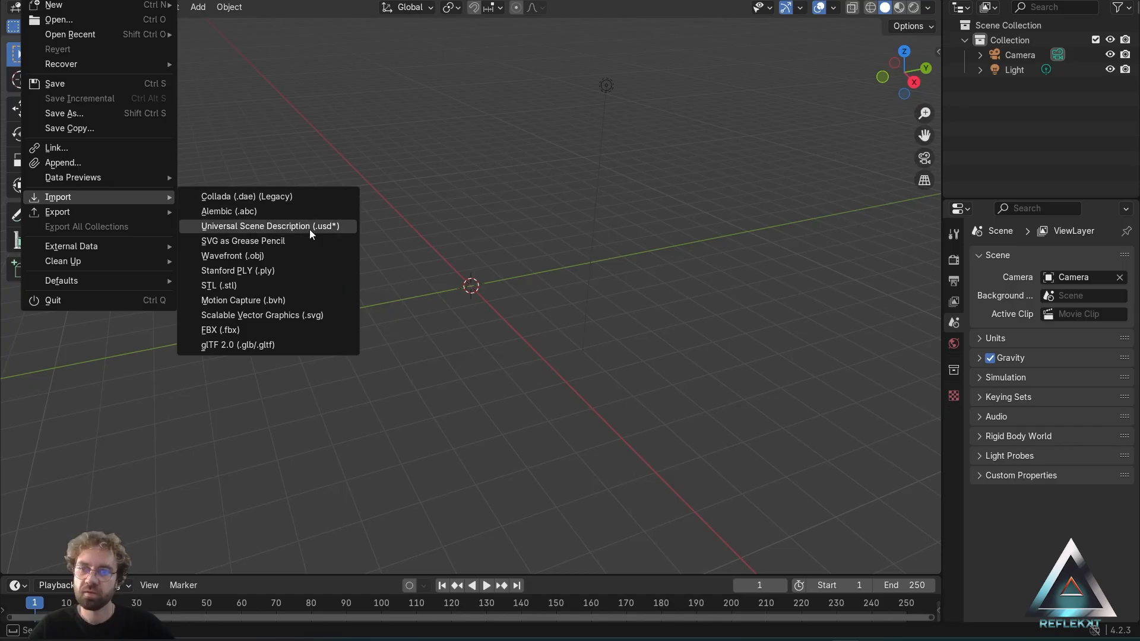
pyautogui.click(241, 255)
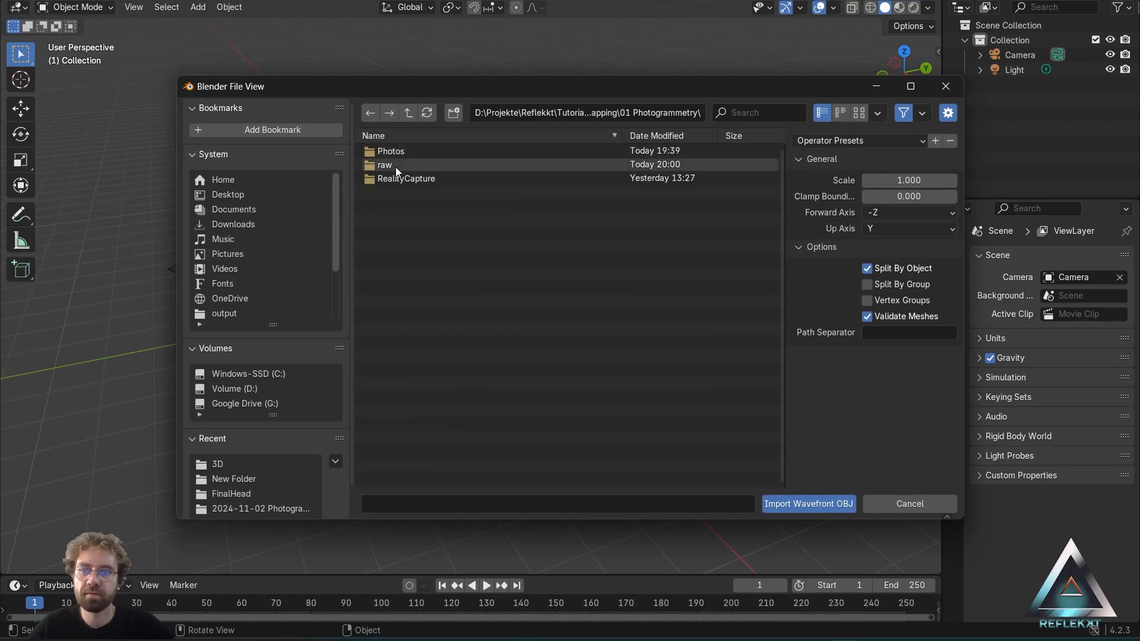
pyautogui.doubleClick(395, 167)
pyautogui.click(418, 167)
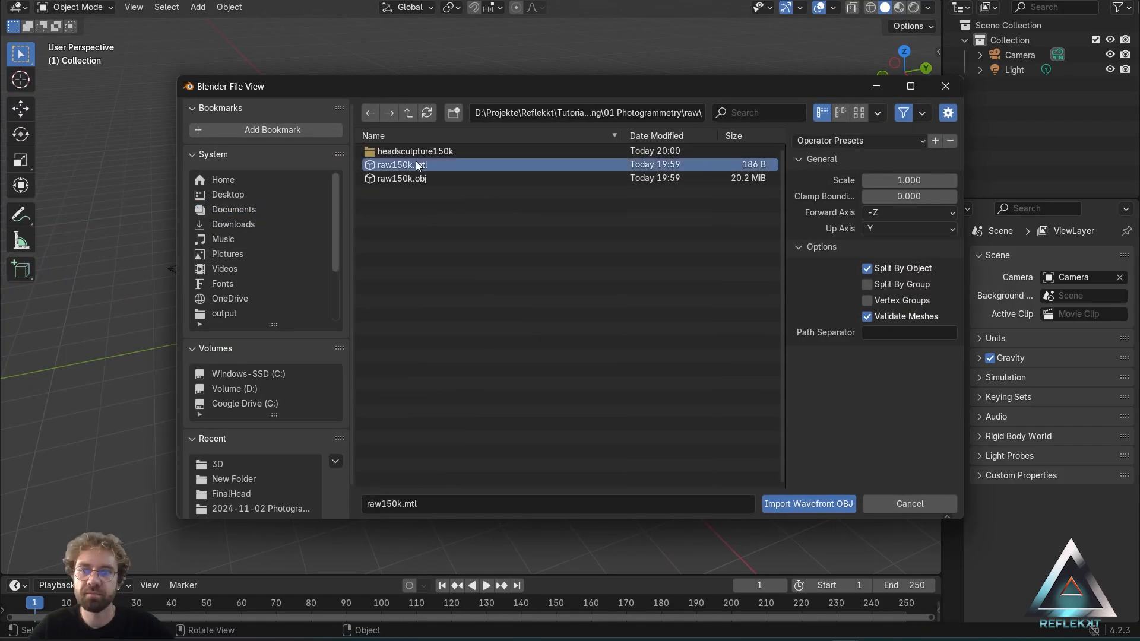
pyautogui.click(403, 178)
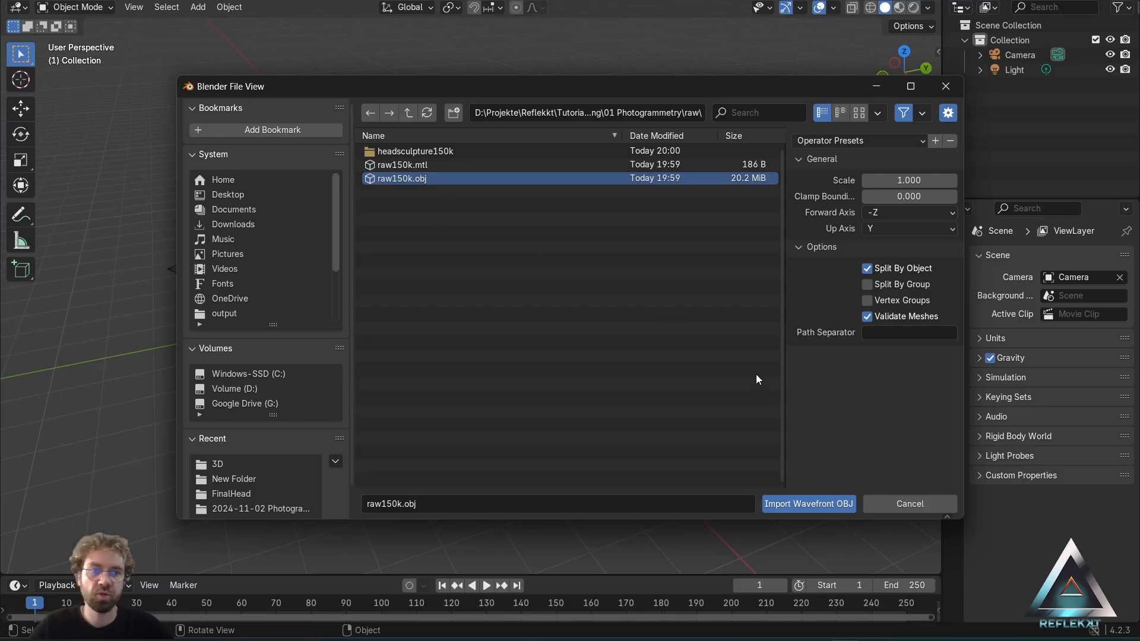
pyautogui.click(828, 505)
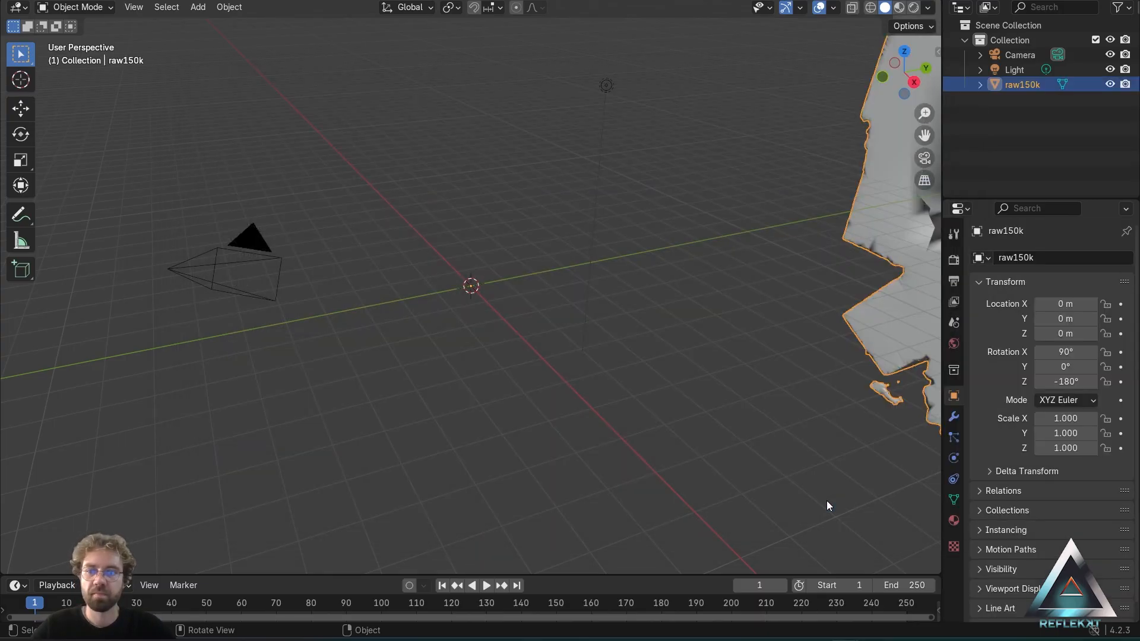
# Examine the imported sculpture from several sides to check its orientation.
pyautogui.moveTo(505, 242); pyautogui.dragTo(640, 176, button='middle')
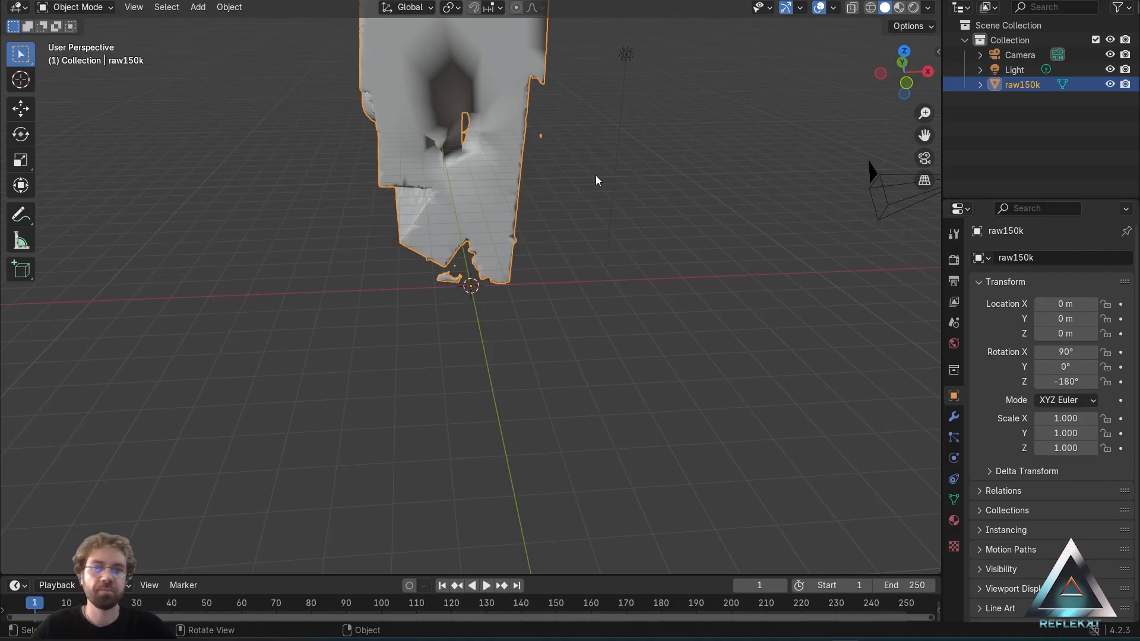
pyautogui.keyDown('shift'); pyautogui.moveTo(626, 181); pyautogui.dragTo(585, 230, button='right'); pyautogui.keyUp('shift')
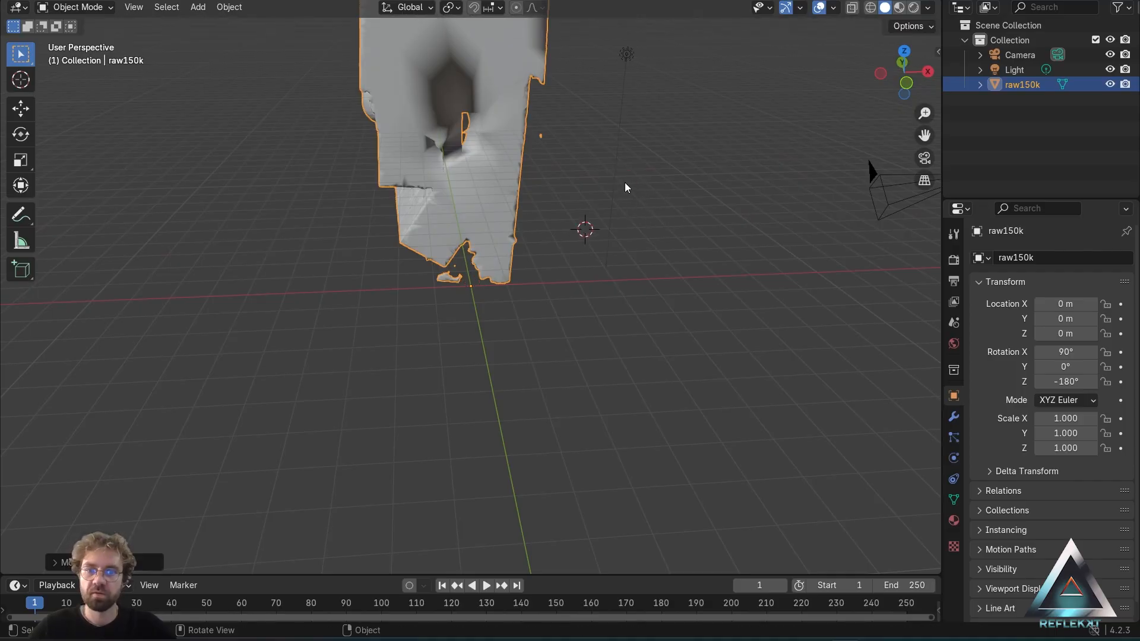
pyautogui.keyDown('shift'); pyautogui.moveTo(632, 147); pyautogui.dragTo(593, 228); pyautogui.keyUp('shift')
pyautogui.moveTo(632, 181); pyautogui.dragTo(574, 254, button='middle')
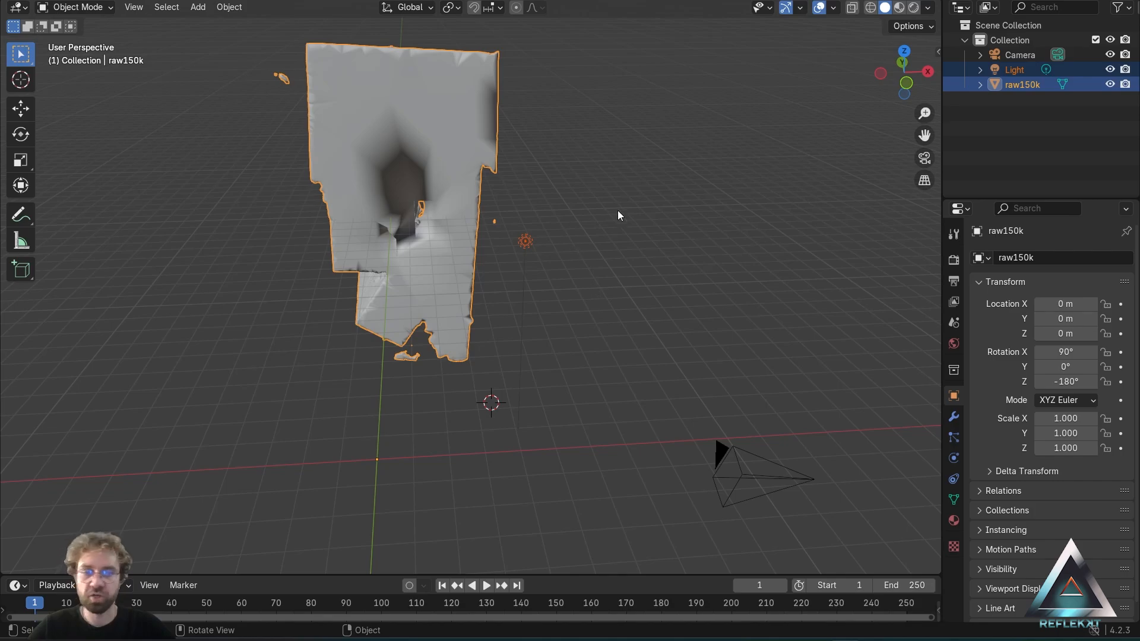
pyautogui.moveTo(618, 215); pyautogui.dragTo(562, 188, button='middle')
pyautogui.moveTo(633, 138); pyautogui.dragTo(576, 176)
pyautogui.click(453, 186)
pyautogui.click(709, 204)
pyautogui.rightClick(618, 149)
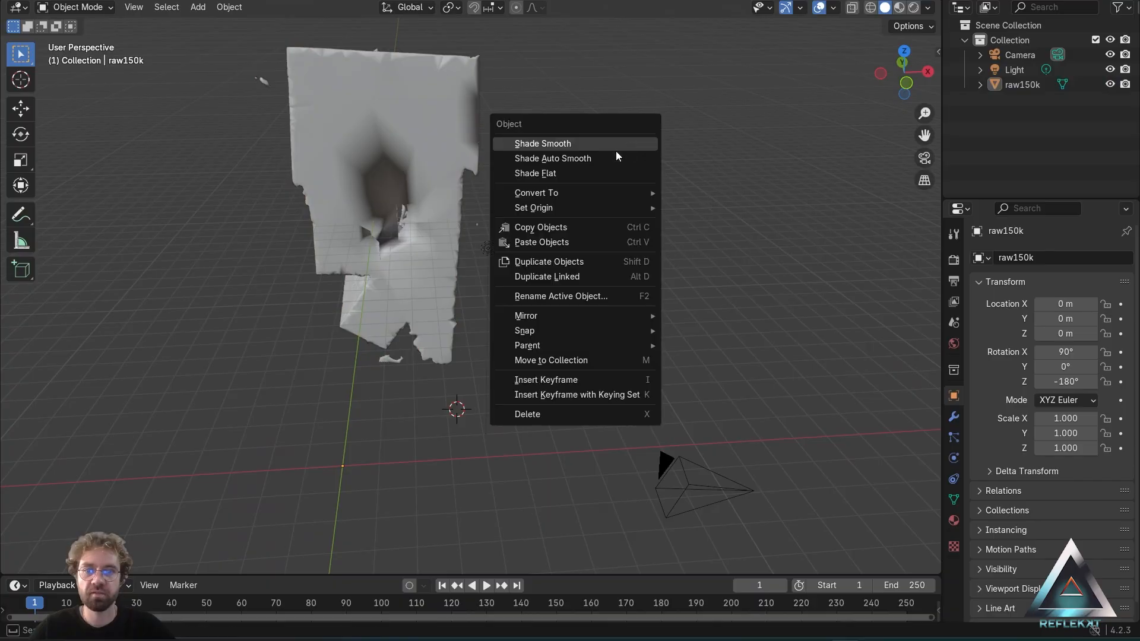
pyautogui.keyDown('shift'); pyautogui.rightClick(684, 182); pyautogui.keyUp('shift')
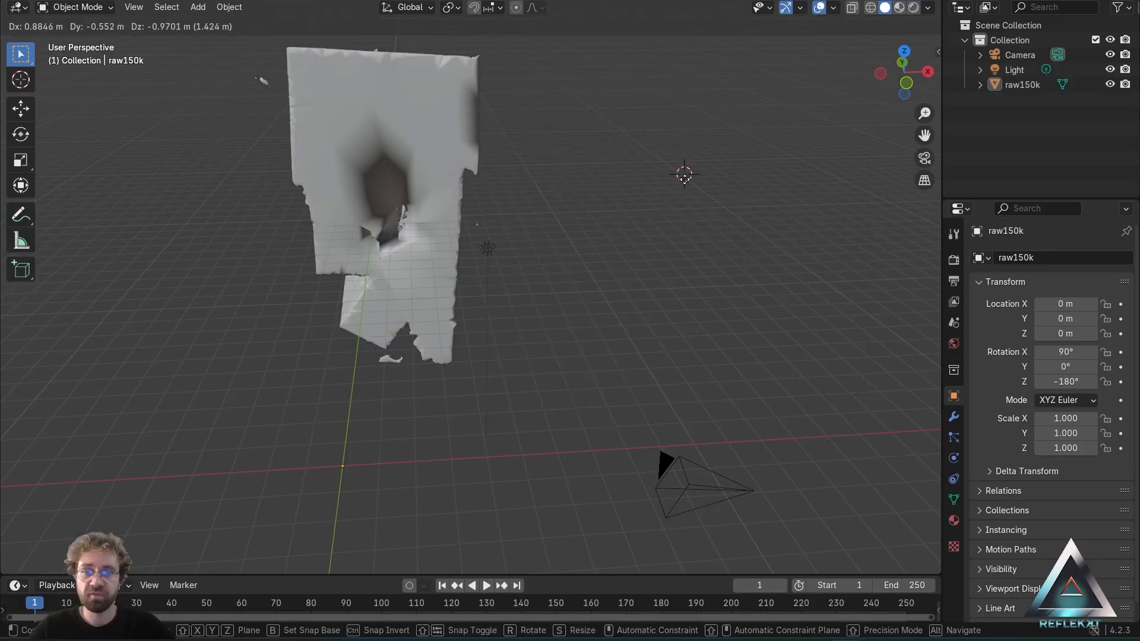
pyautogui.moveTo(603, 164); pyautogui.dragTo(585, 181, button='middle')
pyautogui.moveTo(560, 224); pyautogui.dragTo(701, 382, button='middle')
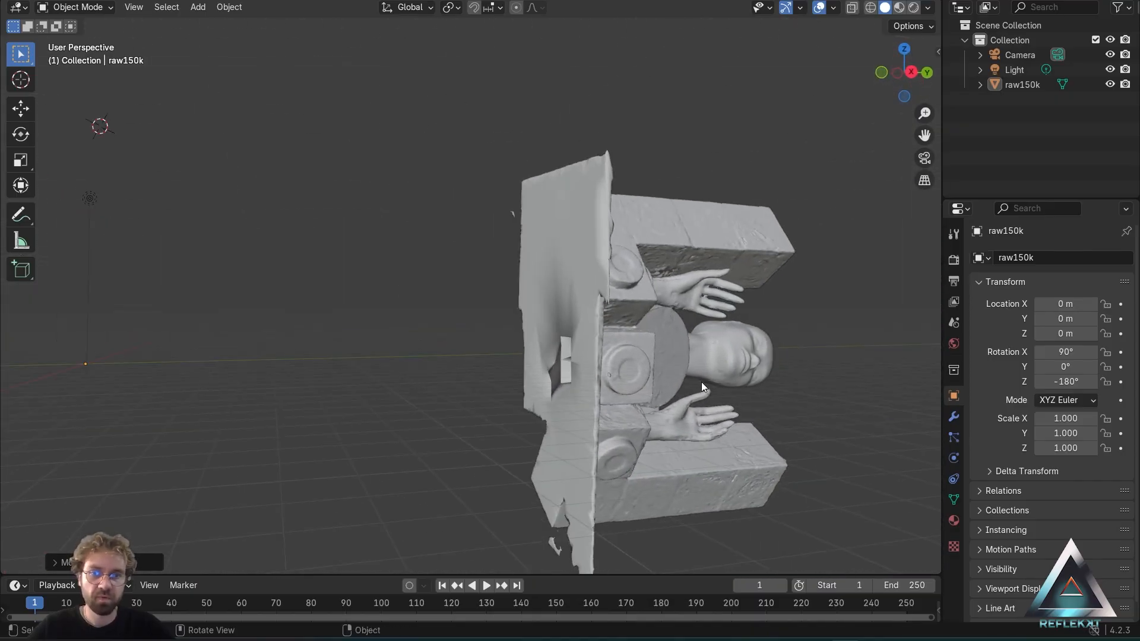
# Set the sculpture's Z and X rotation to 0° so that it stands upright.
pyautogui.click(700, 382)
pyautogui.click(1066, 382)
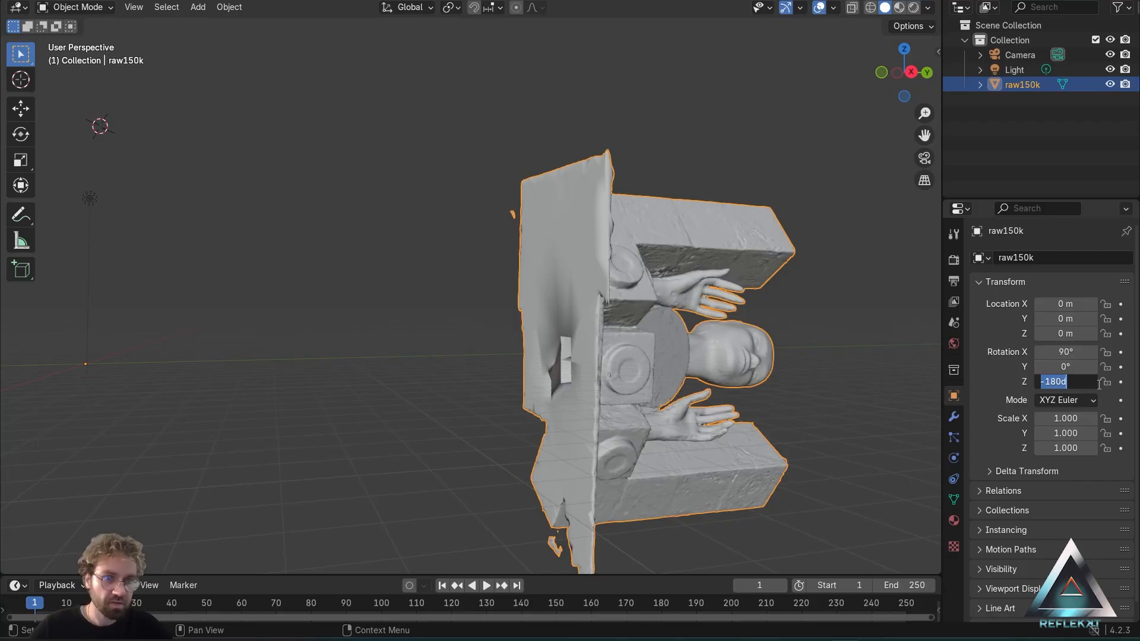
pyautogui.write('0')
pyautogui.press('Return')
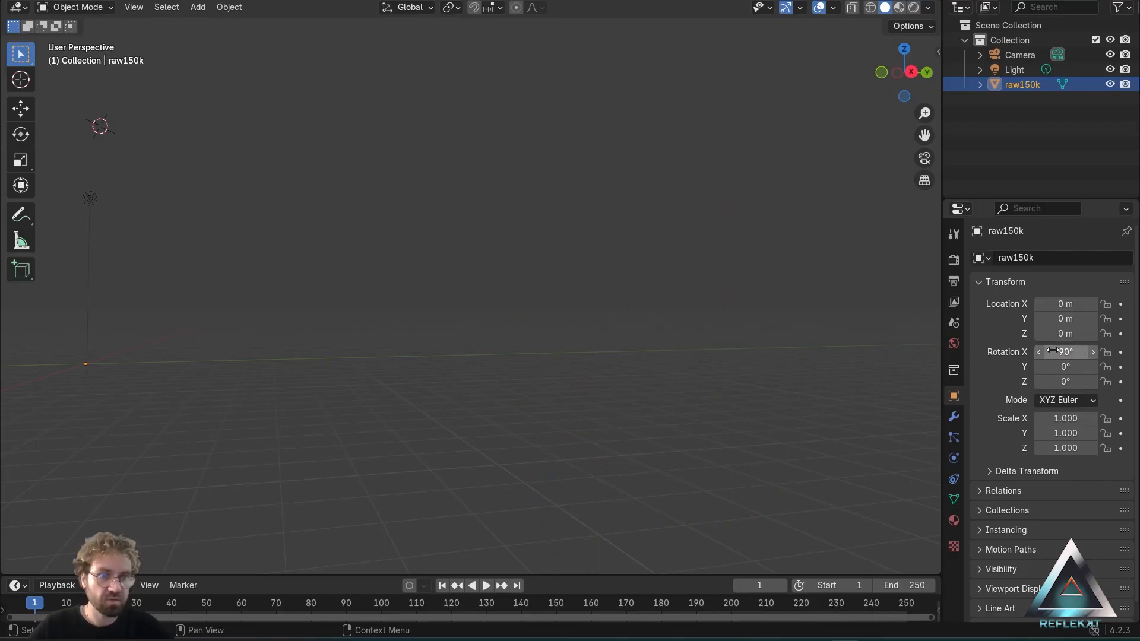
pyautogui.click(1092, 353)
pyautogui.write('0')
pyautogui.press('Return')
# Place the 3D cursor at the middle of the sculpture's front disc and set the object's origin to the 3D cursor.
pyautogui.moveTo(465, 323); pyautogui.dragTo(330, 336, button='middle')
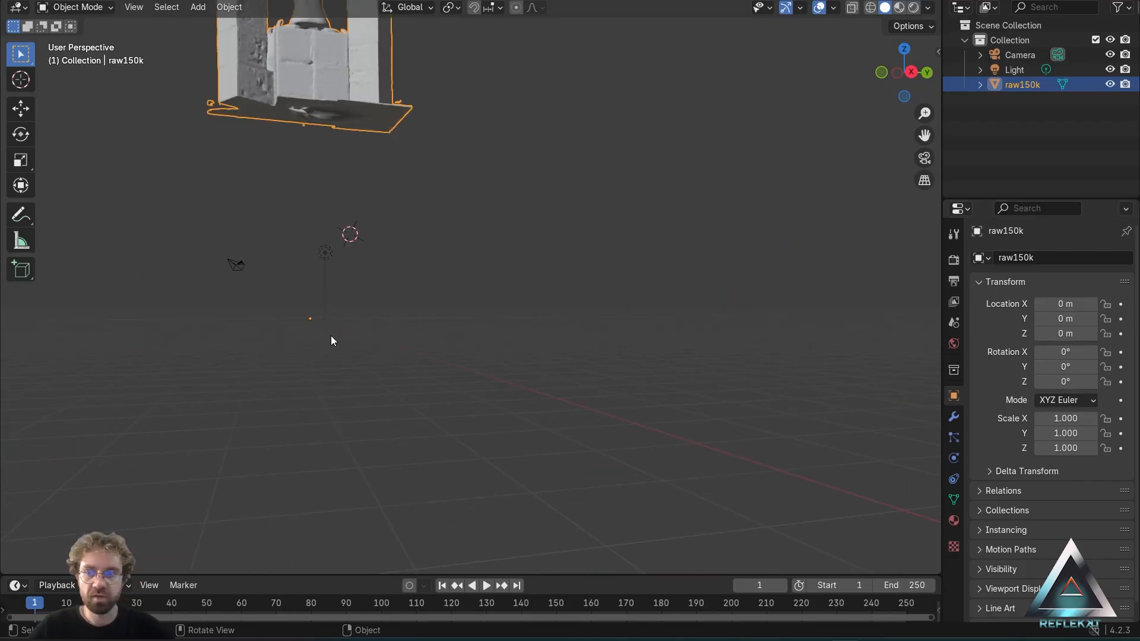
pyautogui.keyDown('shift'); pyautogui.moveTo(391, 205); pyautogui.dragTo(479, 484, button='middle'); pyautogui.keyUp('shift')
pyautogui.scroll(4, 416, 337)
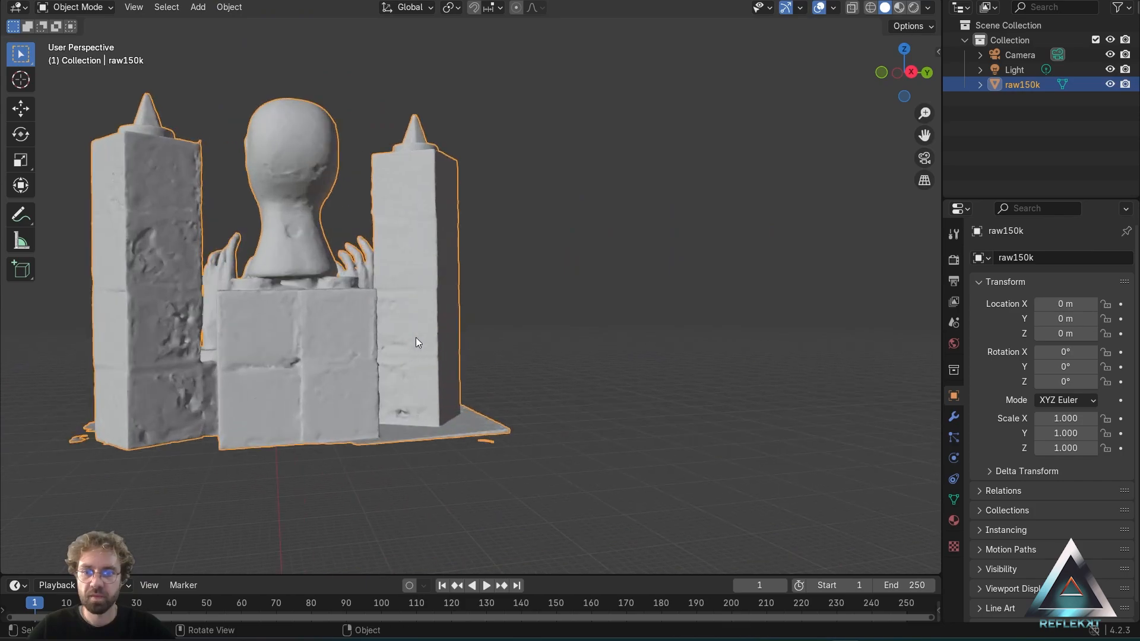
pyautogui.keyDown('shift'); pyautogui.moveTo(280, 321); pyautogui.dragTo(452, 393, button='middle'); pyautogui.keyUp('shift')
pyautogui.moveTo(380, 389); pyautogui.dragTo(429, 376, button='middle')
pyautogui.moveTo(528, 383)
pyautogui.keyDown('shift'); pyautogui.mouseDown(button='middle')
pyautogui.moveTo(444, 344)
pyautogui.moveTo(465, 378)
pyautogui.moveTo(478, 369)
pyautogui.mouseUp(button='middle'); pyautogui.keyUp('shift')
pyautogui.scroll(-5, 444, 344)
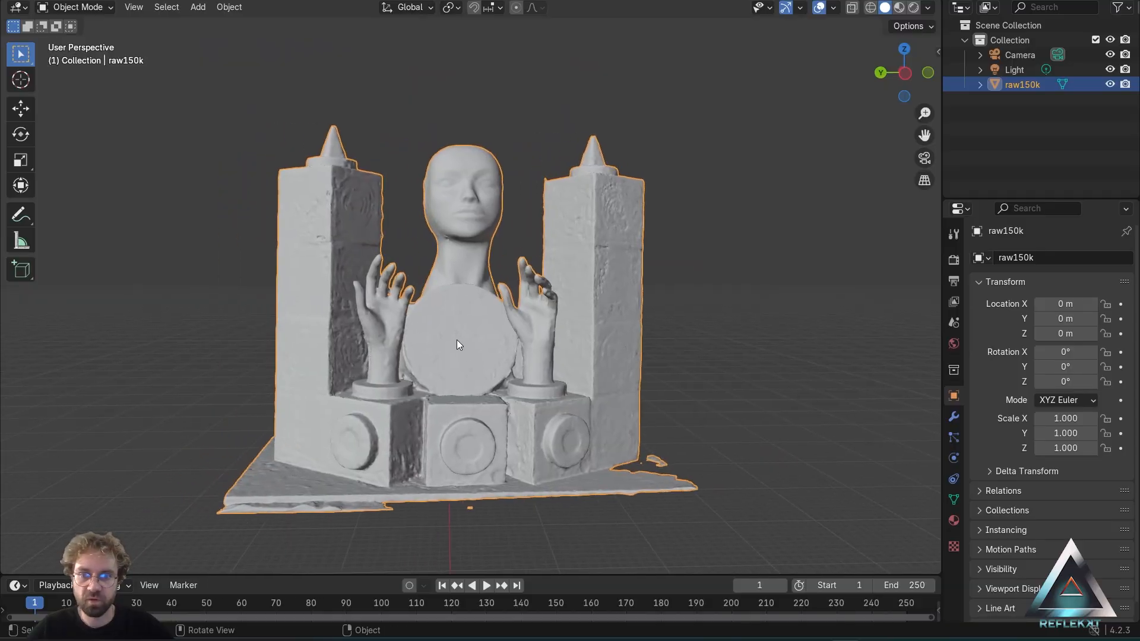
pyautogui.click(23, 79)
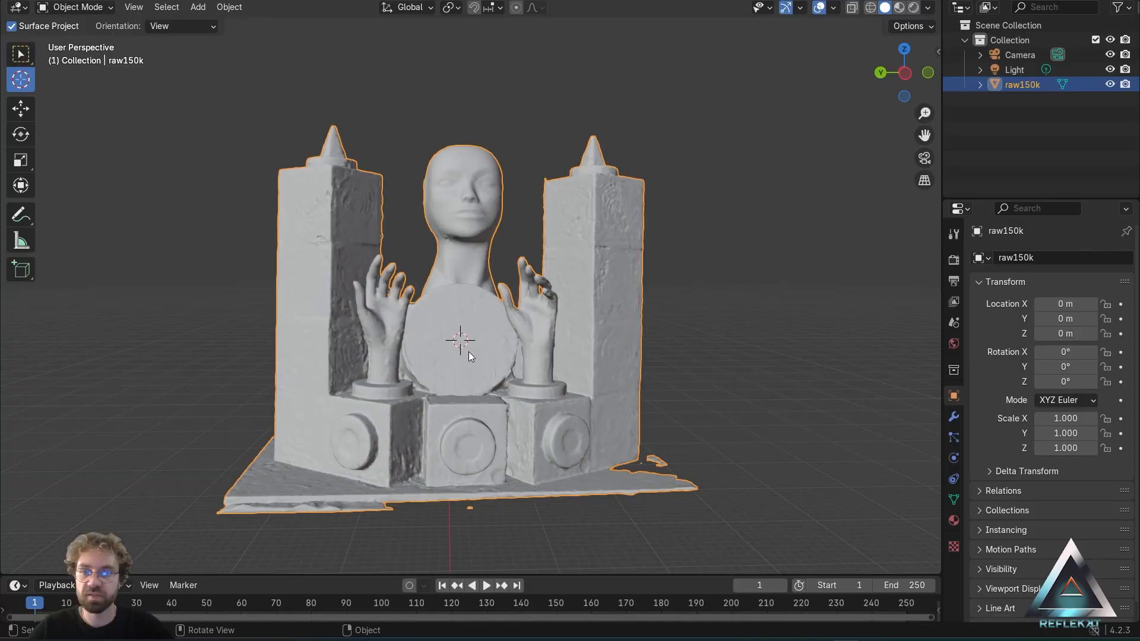
pyautogui.click(229, 9)
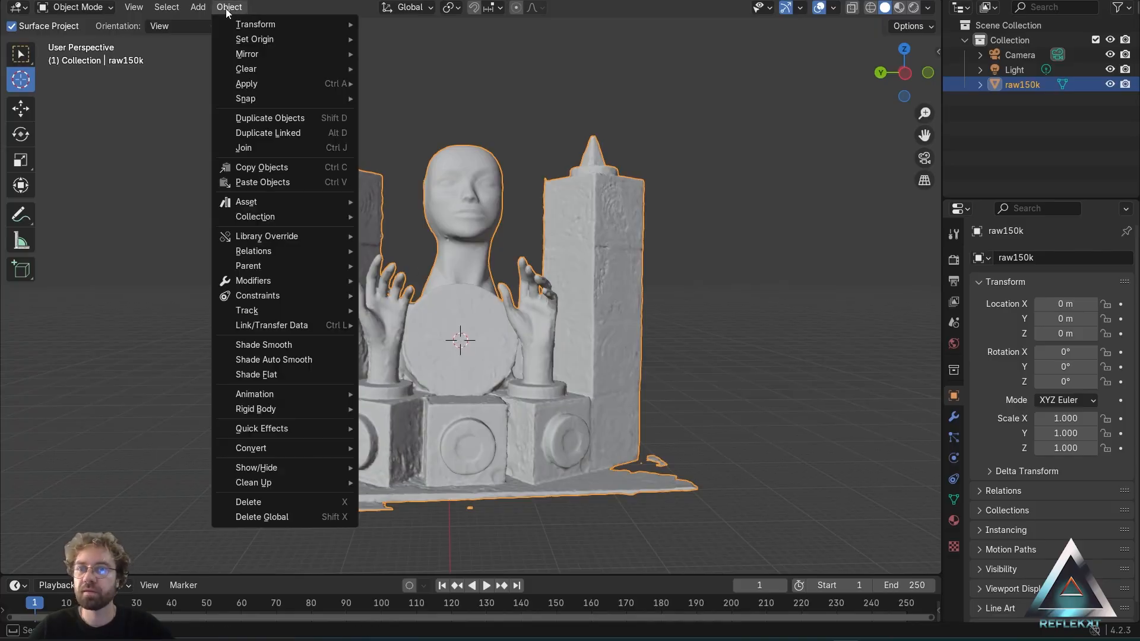
pyautogui.moveTo(279, 43)
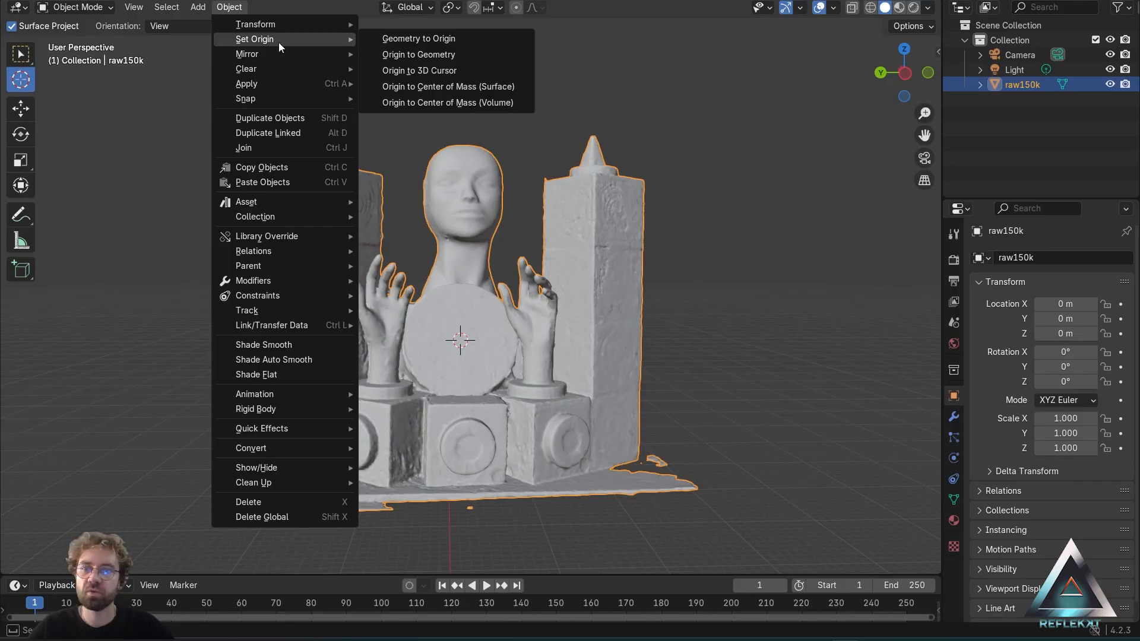
pyautogui.click(437, 70)
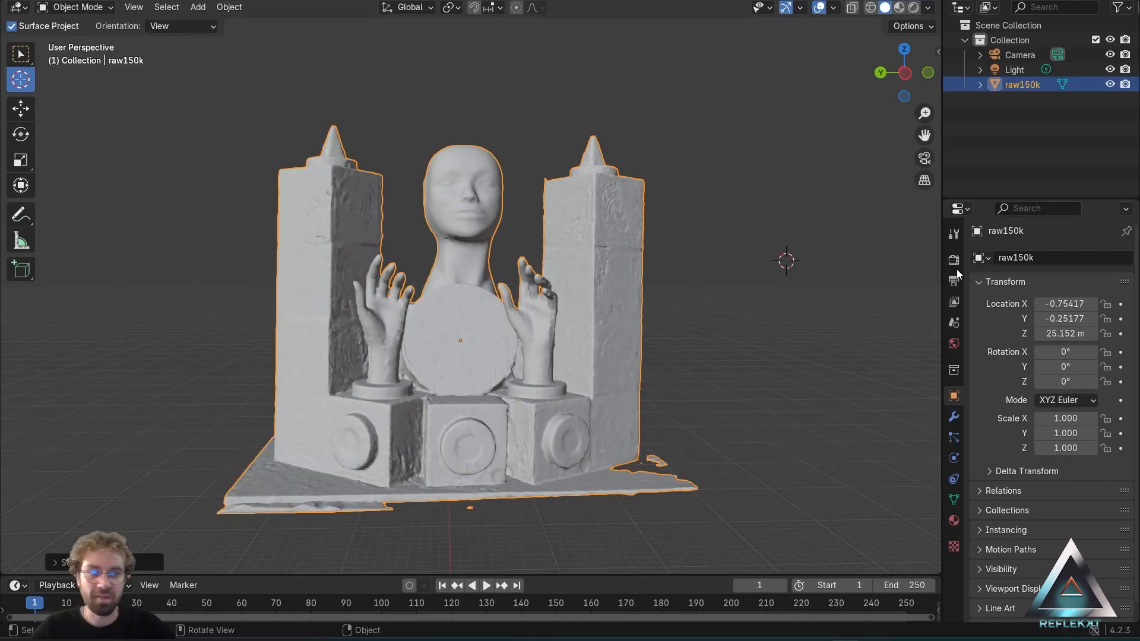
# Set the sculpture's X, Y and Z location to 0 m.
pyautogui.doubleClick(1066, 304)
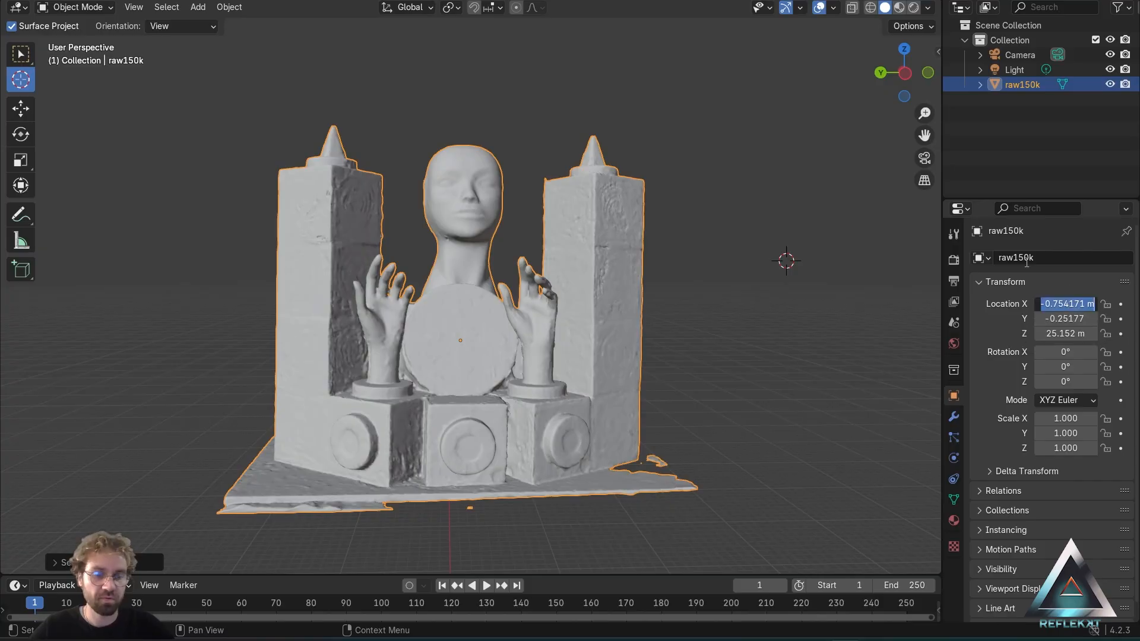
pyautogui.write('0')
pyautogui.press('Return')
pyautogui.doubleClick(1046, 319)
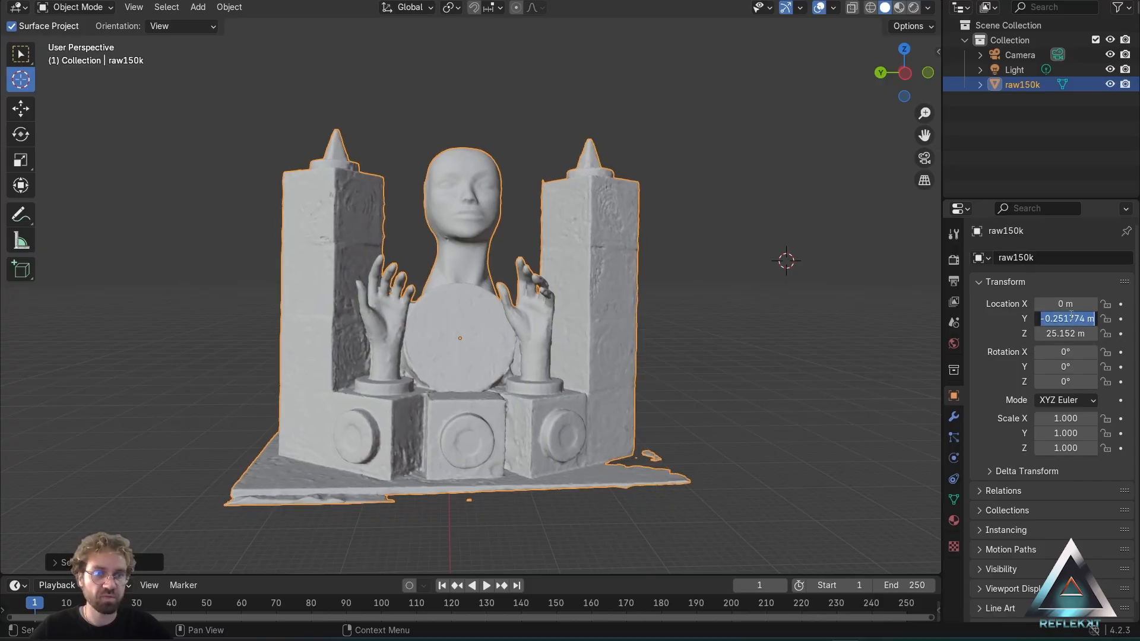
pyautogui.write('0')
pyautogui.press('Return')
pyautogui.doubleClick(1051, 333)
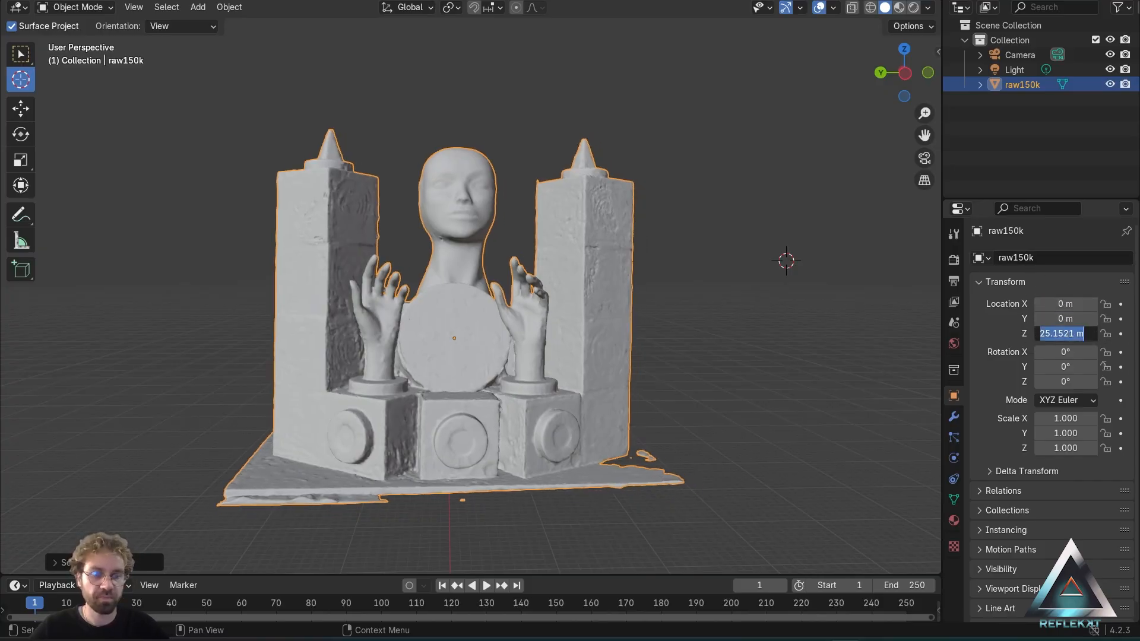
pyautogui.write('0')
pyautogui.press('Return')
# Activate the Select Box tool and switch the sculpture to Edit Mode.
pyautogui.click(20, 54)
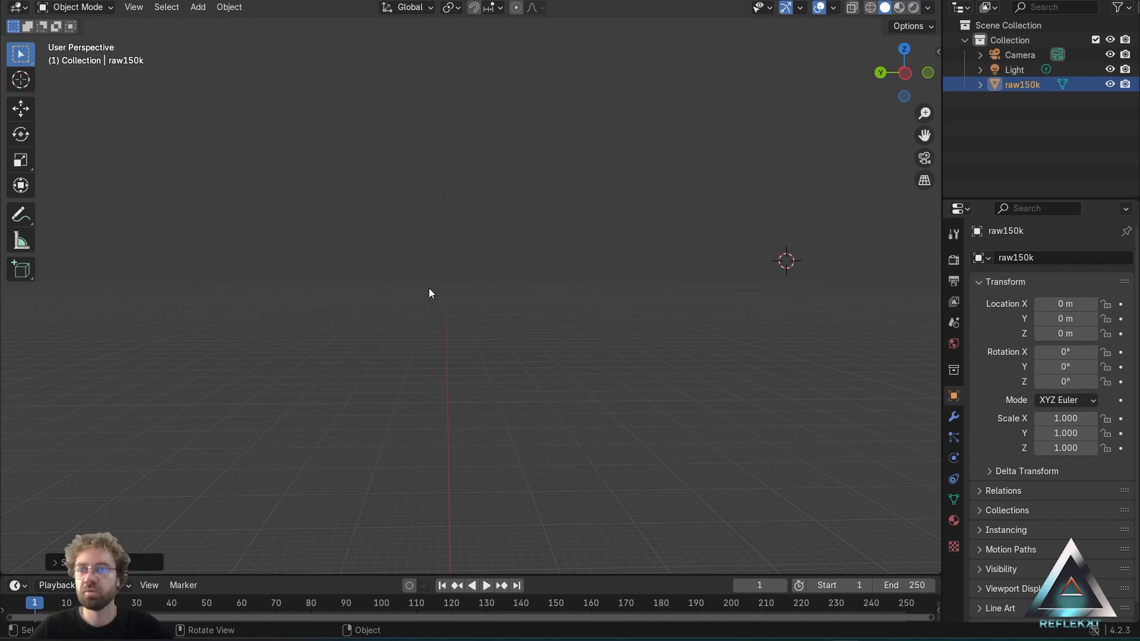
pyautogui.keyDown('shift'); pyautogui.moveTo(514, 349); pyautogui.dragTo(525, 138, button='middle'); pyautogui.keyUp('shift')
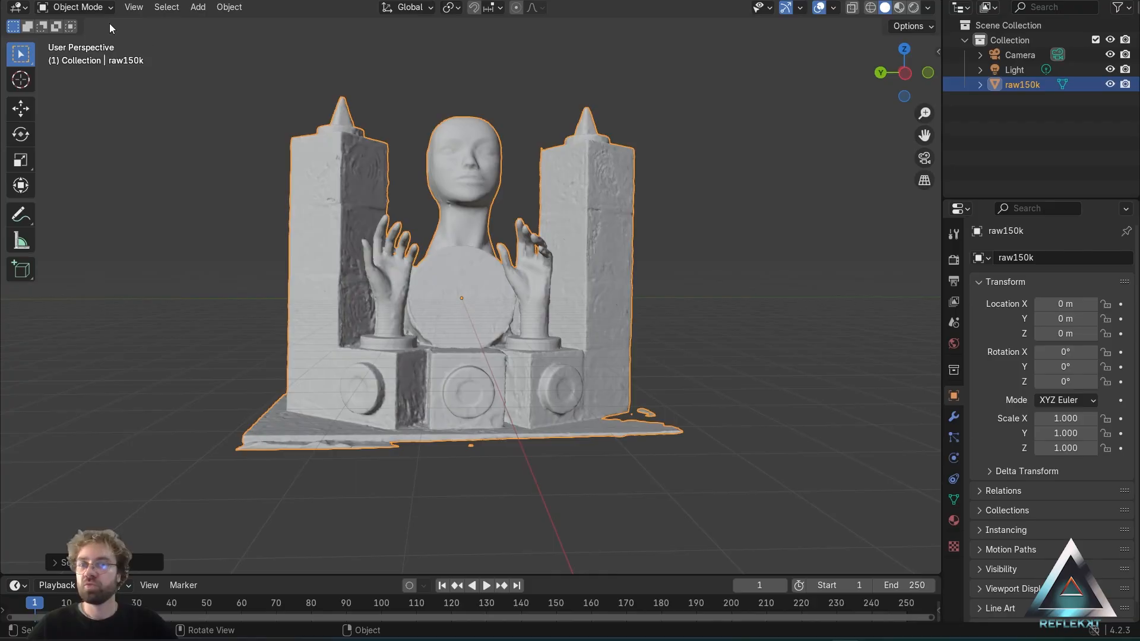
pyautogui.click(80, 10)
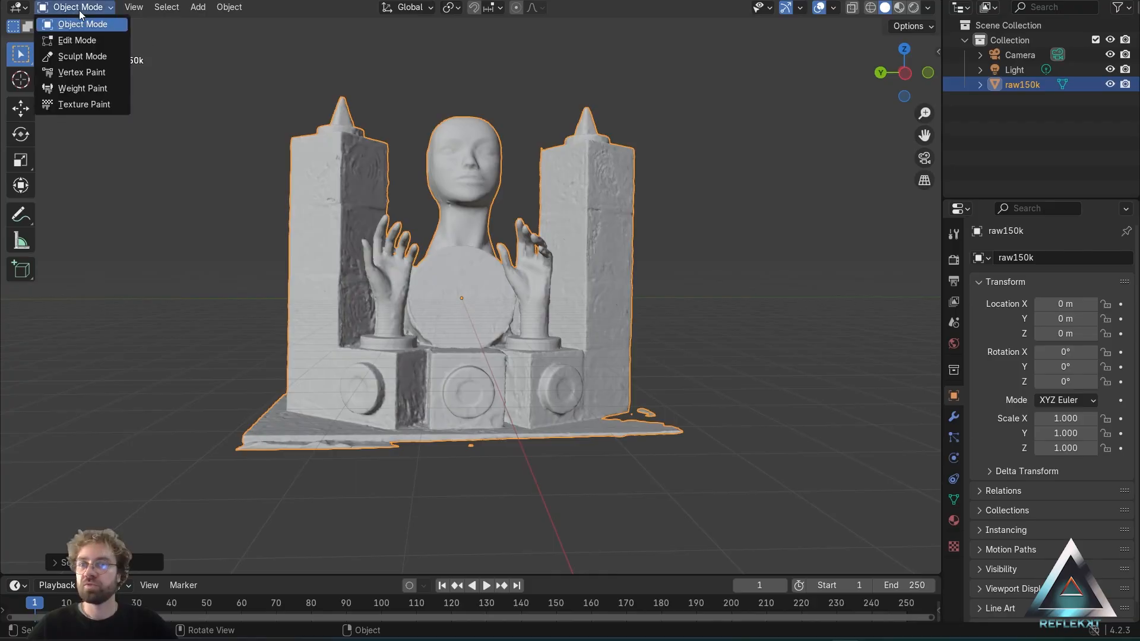
pyautogui.click(80, 42)
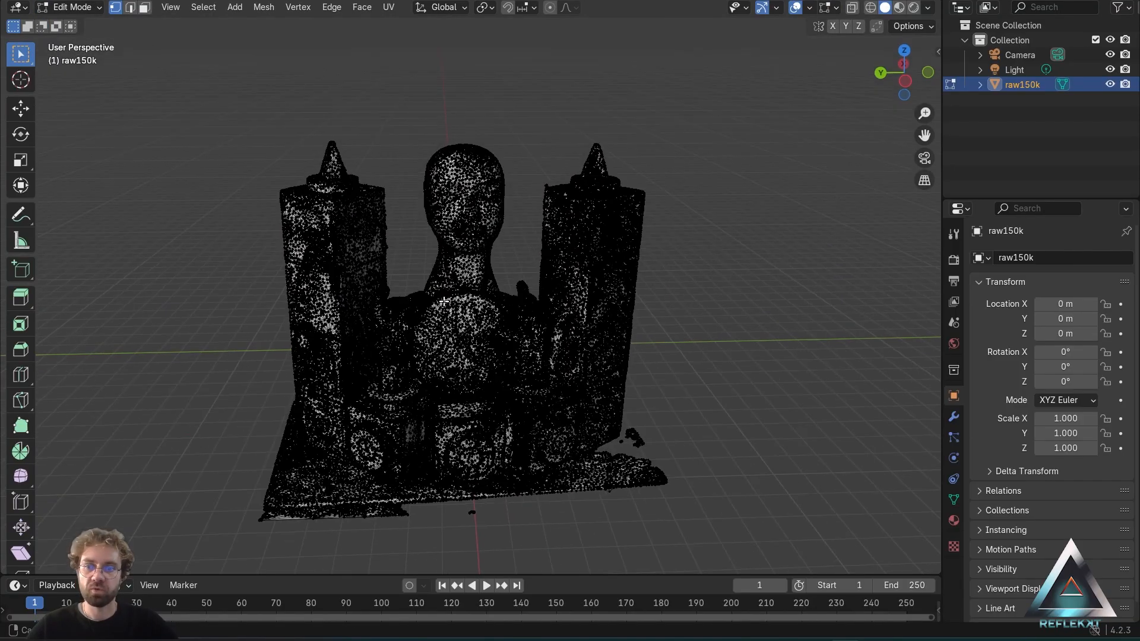
# Box-select the protruding front corner of the ground plate beside the outer tower and delete its vertices.
pyautogui.scroll(6, 424, 426)
pyautogui.keyDown('shift'); pyautogui.moveTo(424, 425); pyautogui.dragTo(477, 292, button='middle'); pyautogui.keyUp('shift')
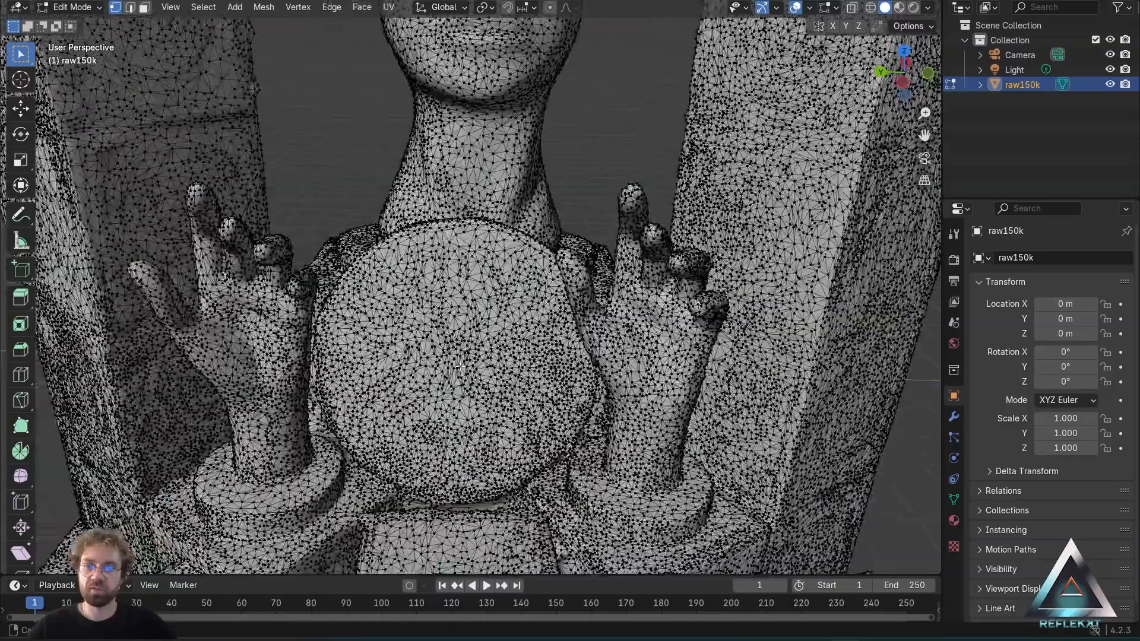
pyautogui.scroll(-2, 477, 292)
pyautogui.keyDown('shift'); pyautogui.moveTo(380, 469); pyautogui.dragTo(511, 285, button='middle'); pyautogui.keyUp('shift')
pyautogui.keyDown('shift'); pyautogui.moveTo(511, 285); pyautogui.dragTo(428, 263, button='middle'); pyautogui.keyUp('shift')
pyautogui.moveTo(444, 330); pyautogui.dragTo(552, 319, button='middle')
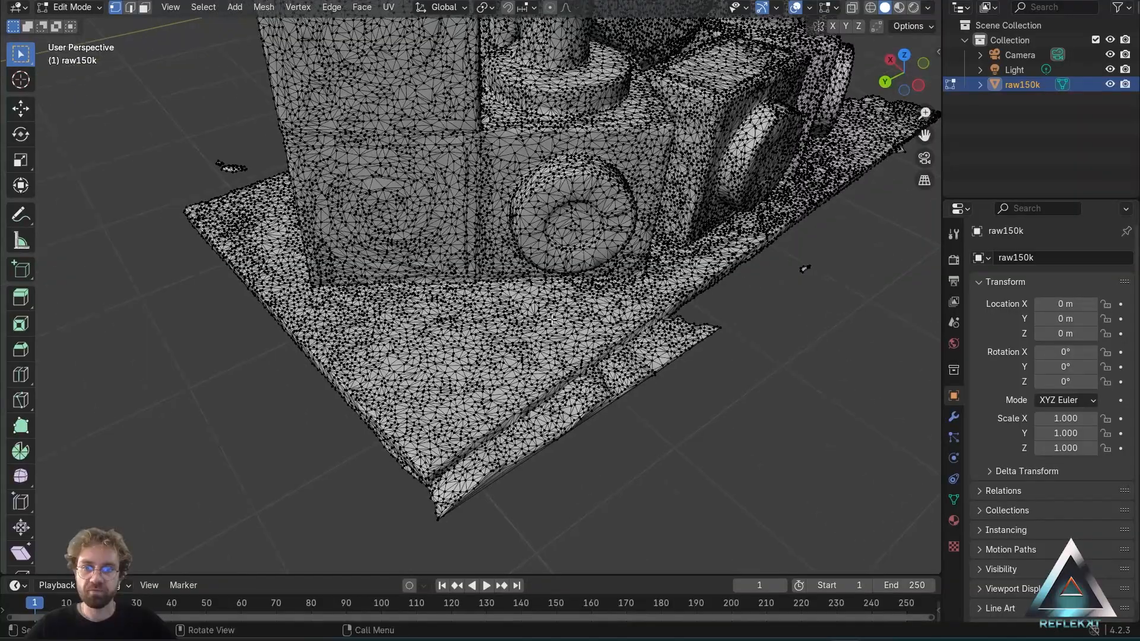
pyautogui.moveTo(573, 498); pyautogui.dragTo(295, 399)
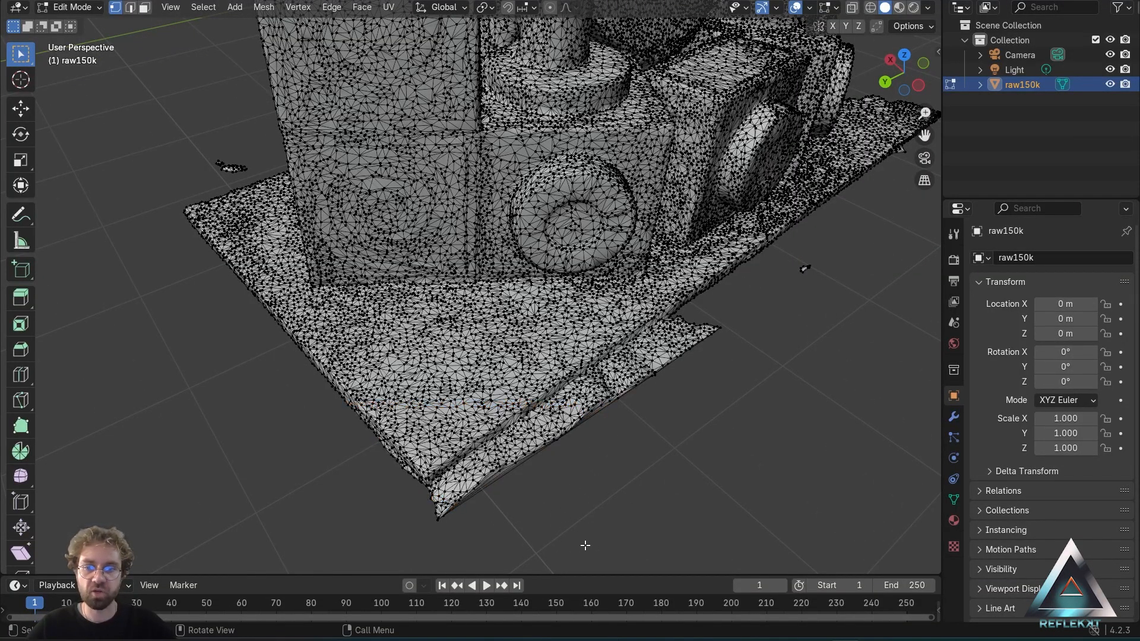
pyautogui.moveTo(593, 538); pyautogui.dragTo(333, 392)
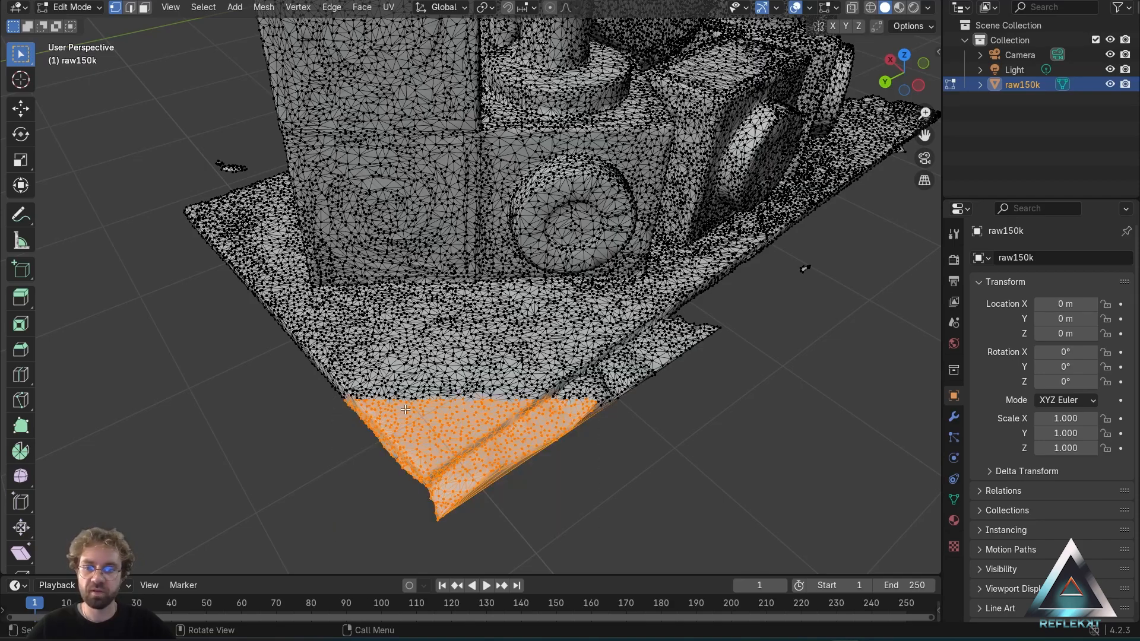
pyautogui.press('x')
pyautogui.click(362, 409)
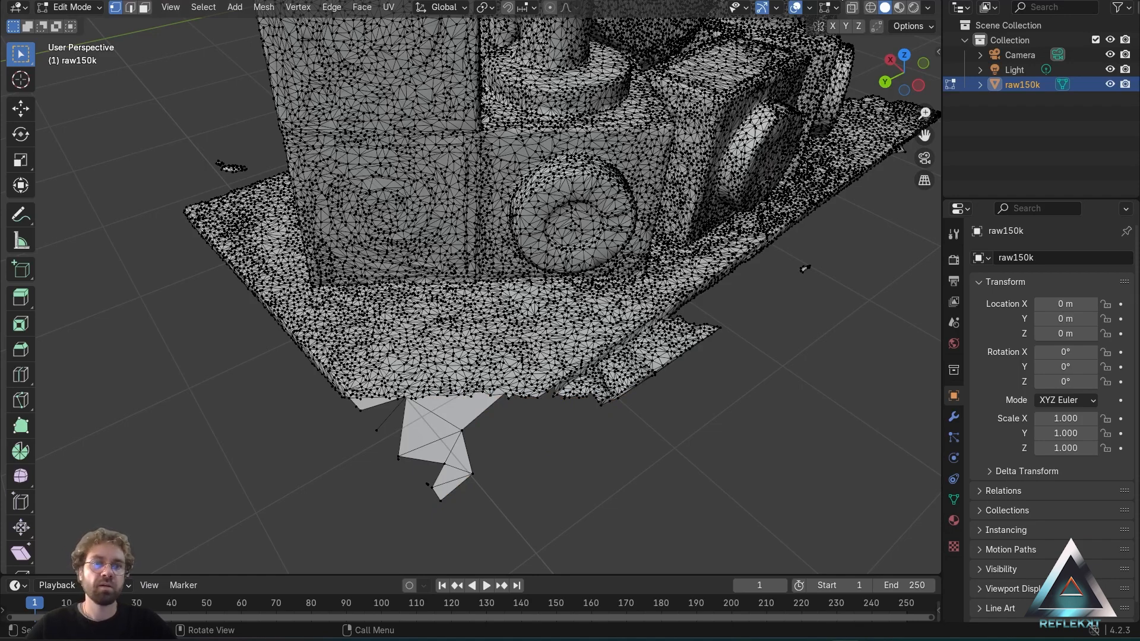
# Switch the viewport to wireframe shading and delete the leftover corner vertices with the adjoining ground strip.
pyautogui.click(870, 8)
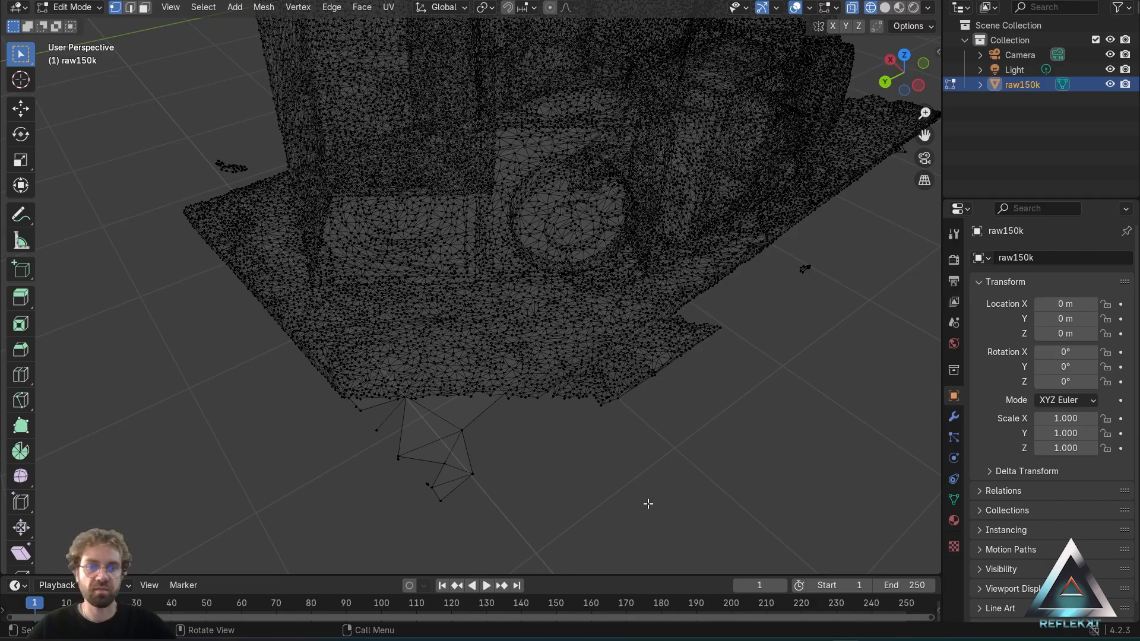
pyautogui.moveTo(692, 526); pyautogui.dragTo(253, 336)
pyautogui.press('x')
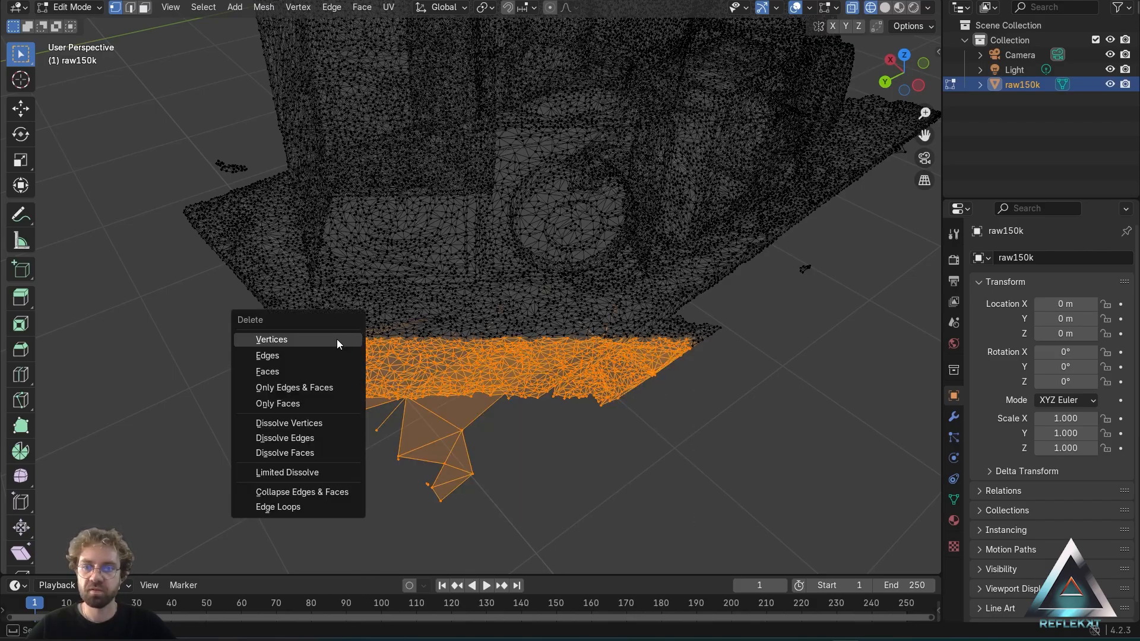
pyautogui.click(324, 337)
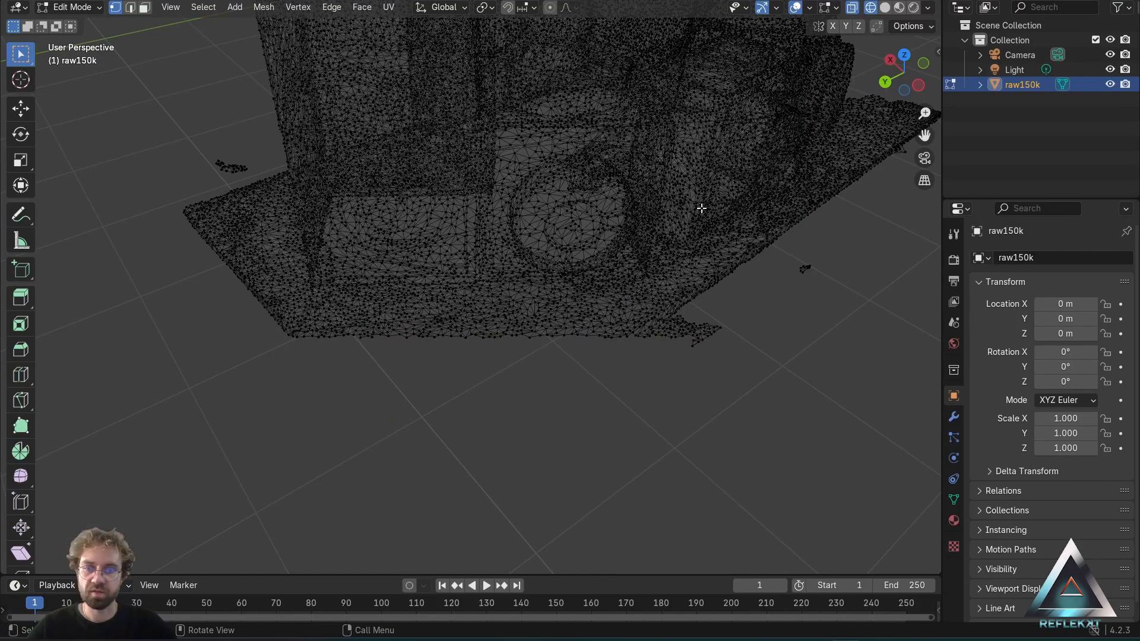
# Circle-select the ground border around the outer tower, including the loose fragment behind it, and delete its vertices.
pyautogui.press('c')
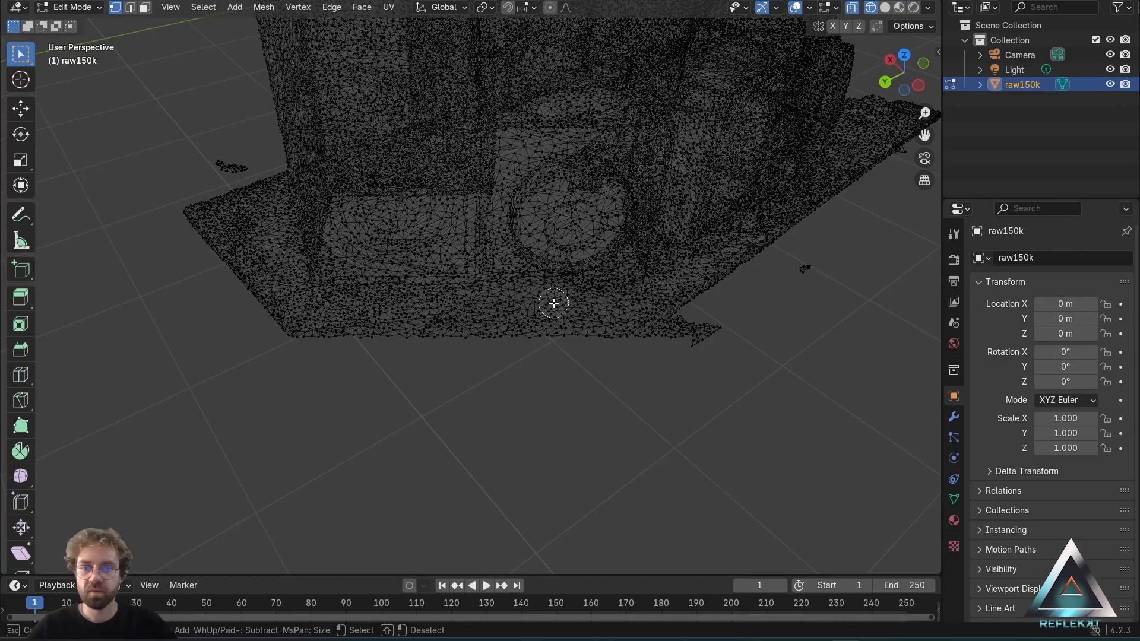
pyautogui.scroll(-8, 553, 304)
pyautogui.scroll(6, 509, 289)
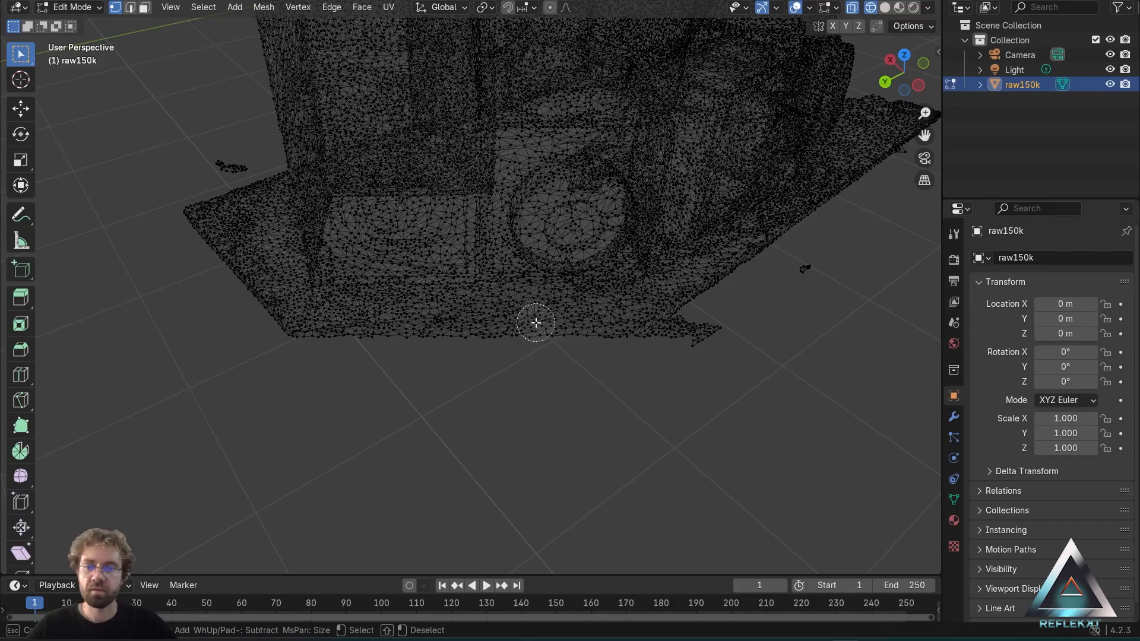
pyautogui.moveTo(651, 359)
pyautogui.mouseDown()
pyautogui.moveTo(687, 338)
pyautogui.moveTo(293, 326)
pyautogui.moveTo(178, 190)
pyautogui.moveTo(224, 153)
pyautogui.moveTo(236, 279)
pyautogui.mouseUp()
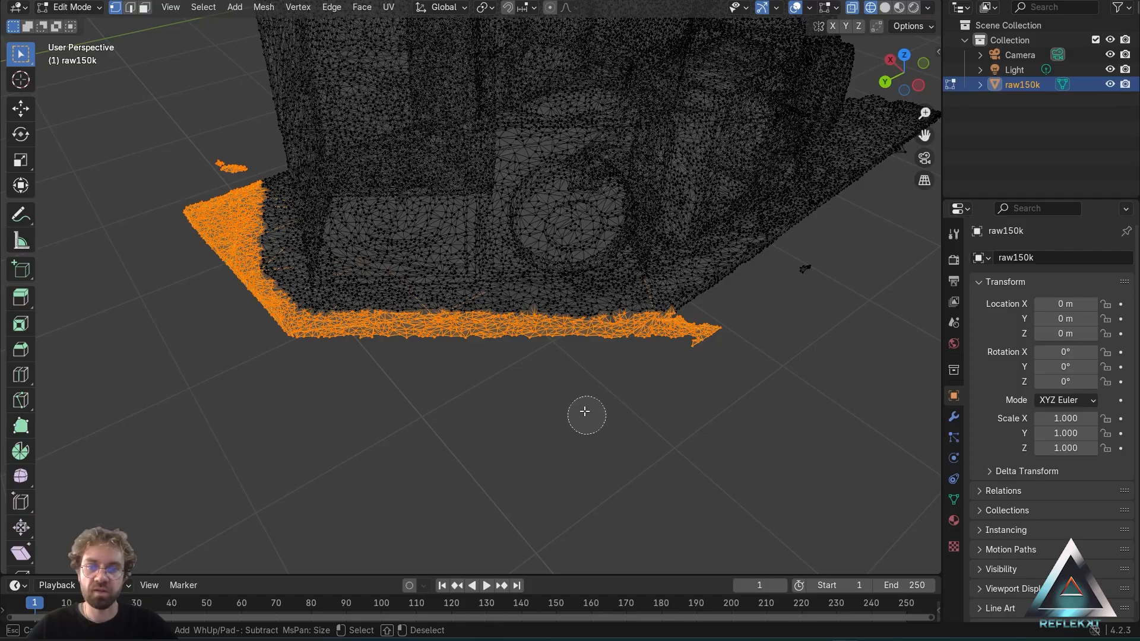
pyautogui.press('Escape')
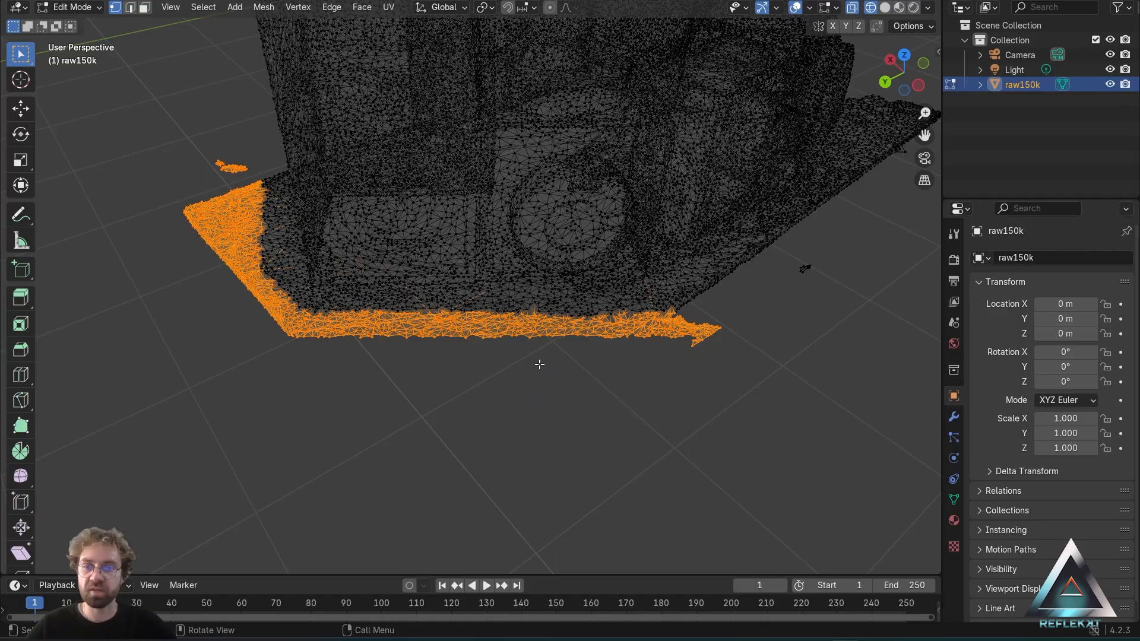
pyautogui.press('x')
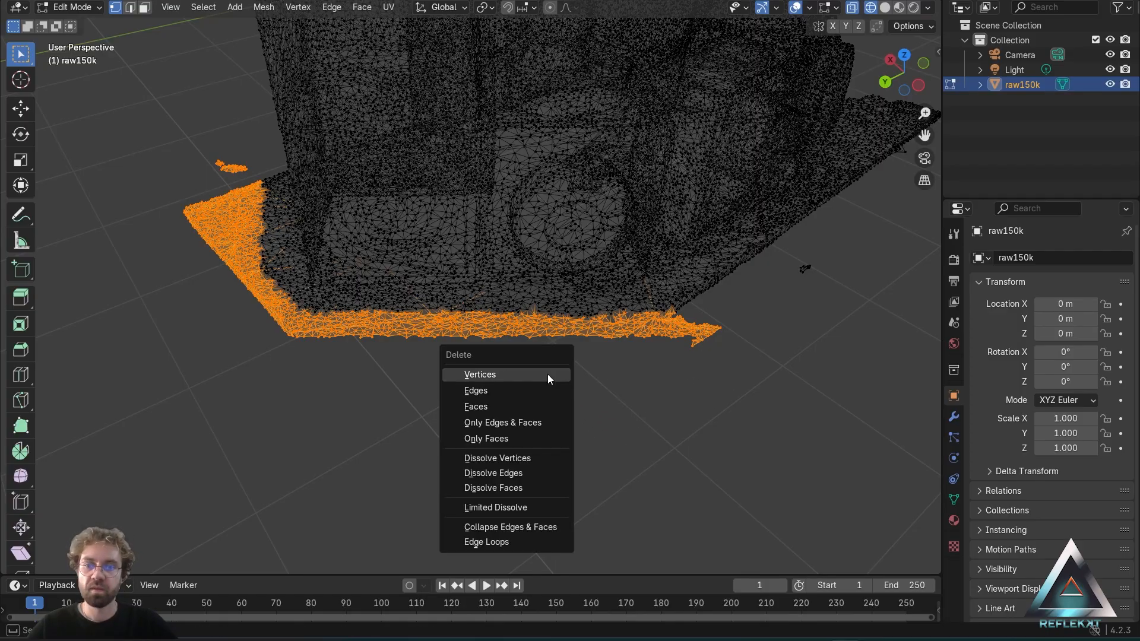
pyautogui.click(514, 376)
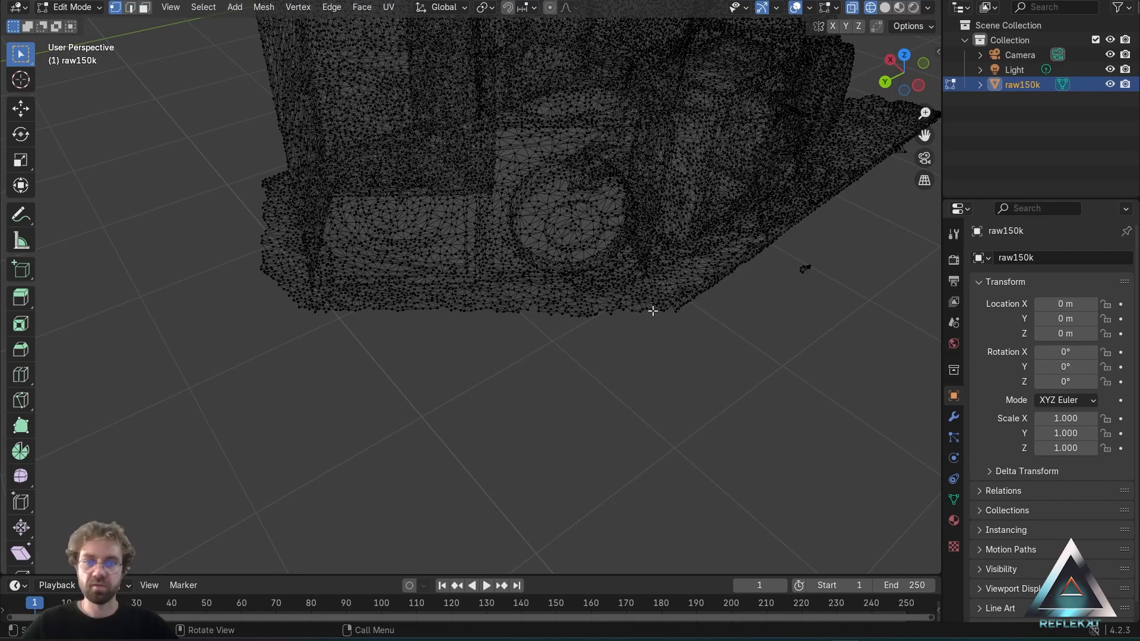
# Circle-select and delete the ground remnants along the outer block's bottom edge and in the gaps between the front blocks.
pyautogui.moveTo(565, 297); pyautogui.dragTo(608, 322, button='middle')
pyautogui.scroll(4, 622, 416)
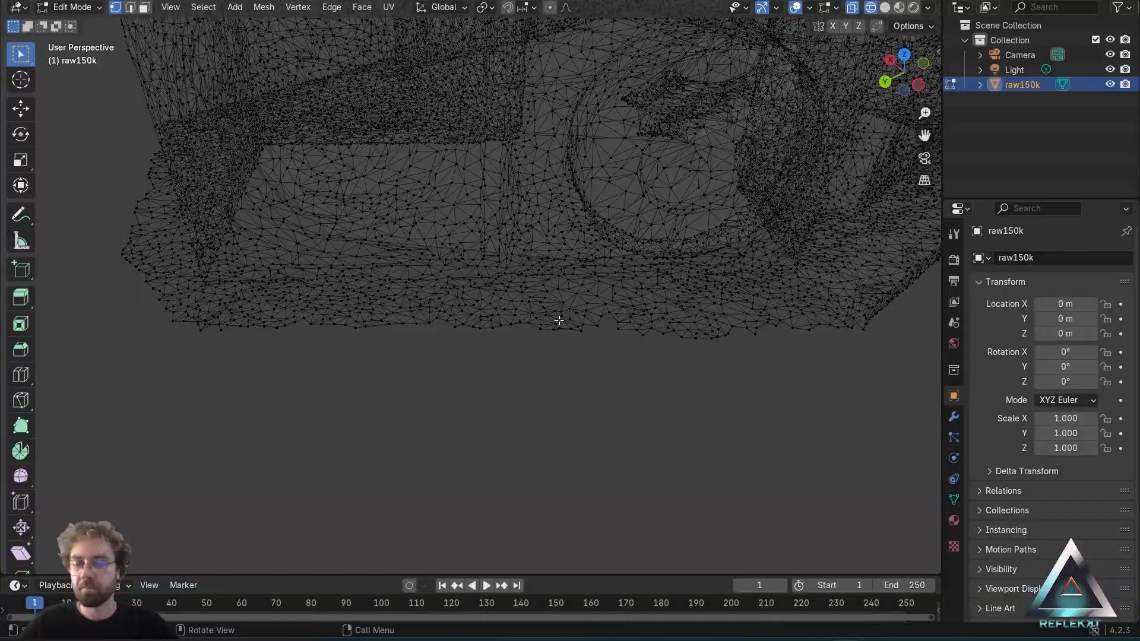
pyautogui.press('c')
pyautogui.moveTo(558, 320); pyautogui.dragTo(855, 321)
pyautogui.moveTo(712, 333); pyautogui.dragTo(804, 300, button='middle')
pyautogui.moveTo(804, 300); pyautogui.dragTo(207, 296)
pyautogui.moveTo(416, 333)
pyautogui.mouseDown(button='middle')
pyautogui.moveTo(570, 356)
pyautogui.moveTo(820, 247)
pyautogui.mouseUp(button='middle')
pyautogui.moveTo(380, 392); pyautogui.dragTo(581, 329)
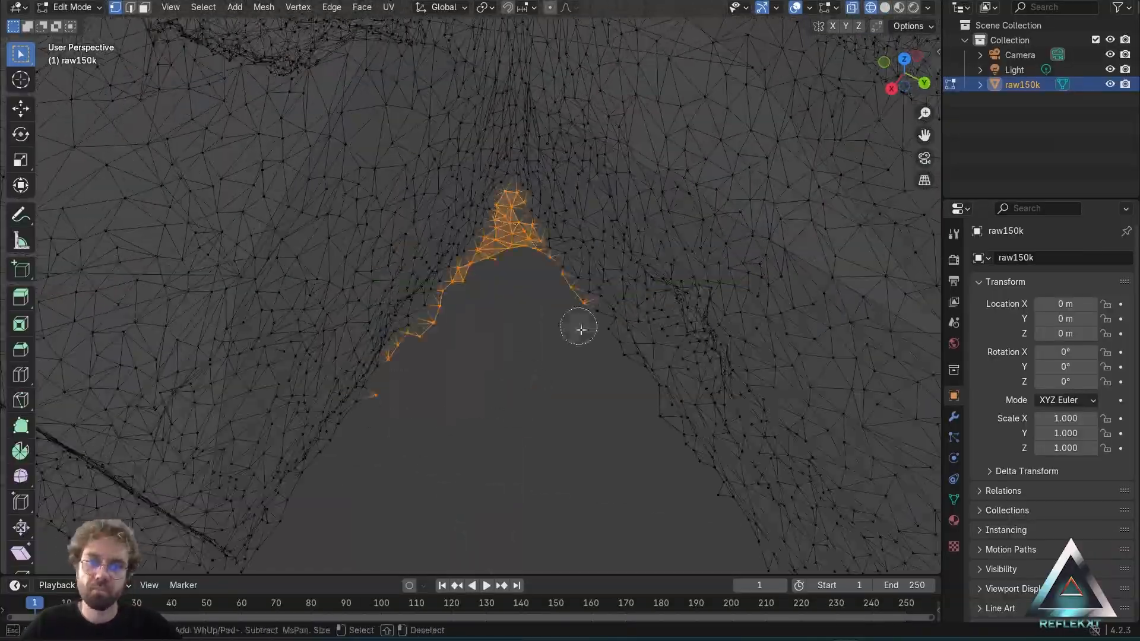
pyautogui.hotkey('shift', 'z')
pyautogui.moveTo(581, 329); pyautogui.dragTo(593, 308, button='middle')
pyautogui.hotkey('shift', 'z')
pyautogui.press('c')
pyautogui.moveTo(790, 356)
pyautogui.mouseDown()
pyautogui.moveTo(738, 384)
pyautogui.moveTo(439, 463)
pyautogui.mouseUp()
pyautogui.hotkey('shift', 'z')
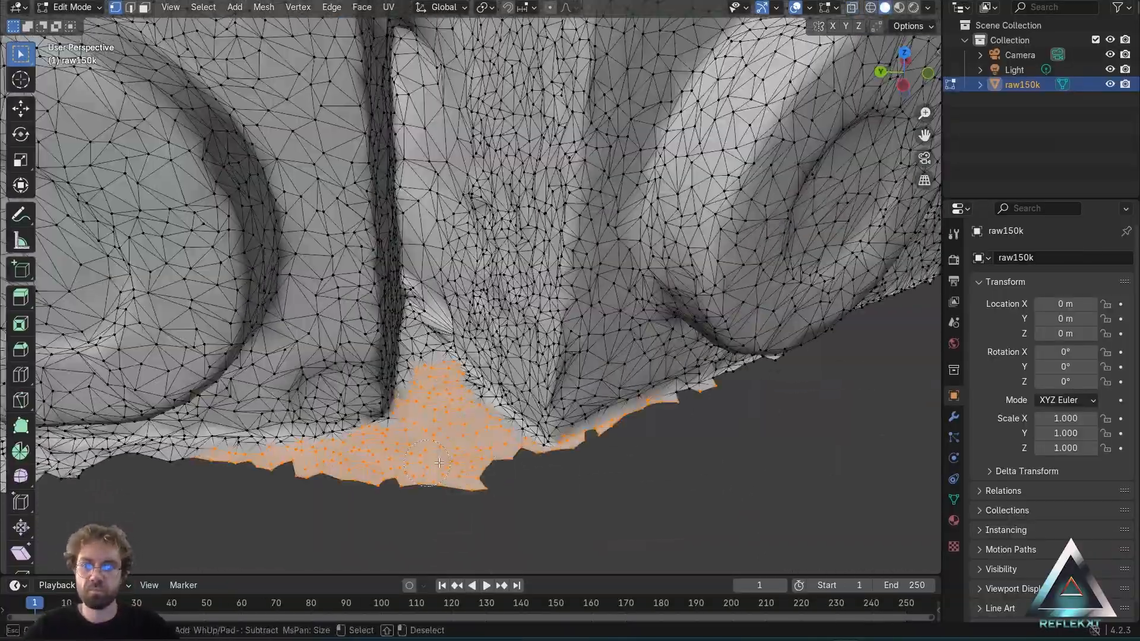
pyautogui.press('x')
# Circle-select and remove the remaining ground vertices around the sculpture's lower edge, checking them in wireframe and solid shading.
pyautogui.hotkey('shift', 'z')
pyautogui.moveTo(439, 463); pyautogui.dragTo(730, 422, button='middle')
pyautogui.hotkey('shift', 'z')
pyautogui.press('c')
pyautogui.moveTo(535, 356); pyautogui.dragTo(440, 416)
pyautogui.scroll(-10, 570, 321)
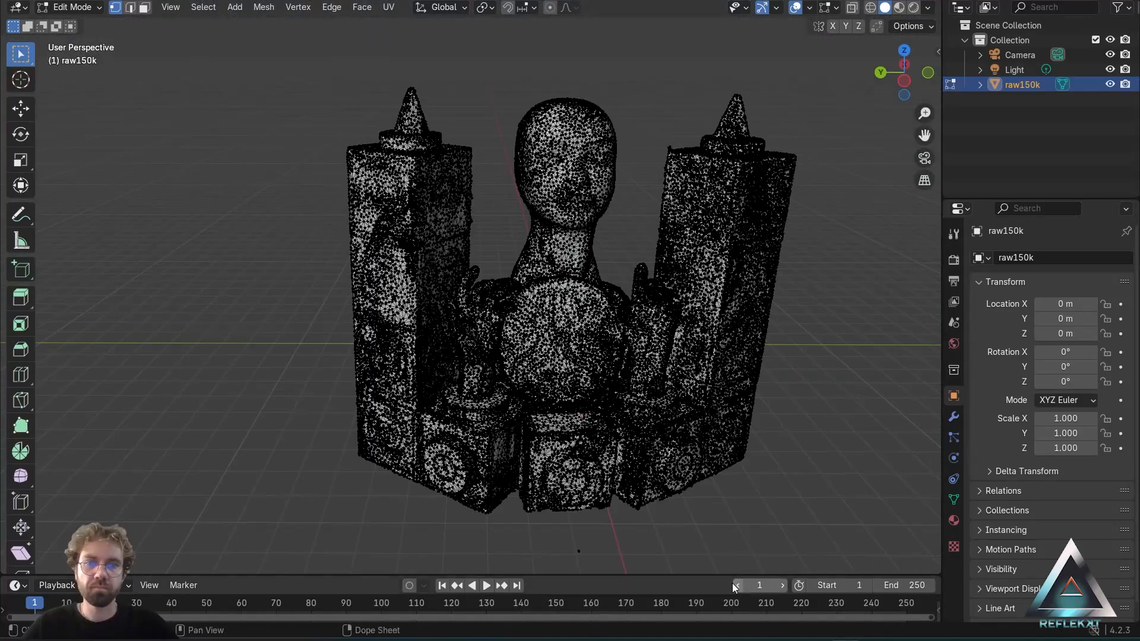
# Return to Object Mode and examine the sculpture's trimmed bottom edge, front and underside.
pyautogui.click(73, 7)
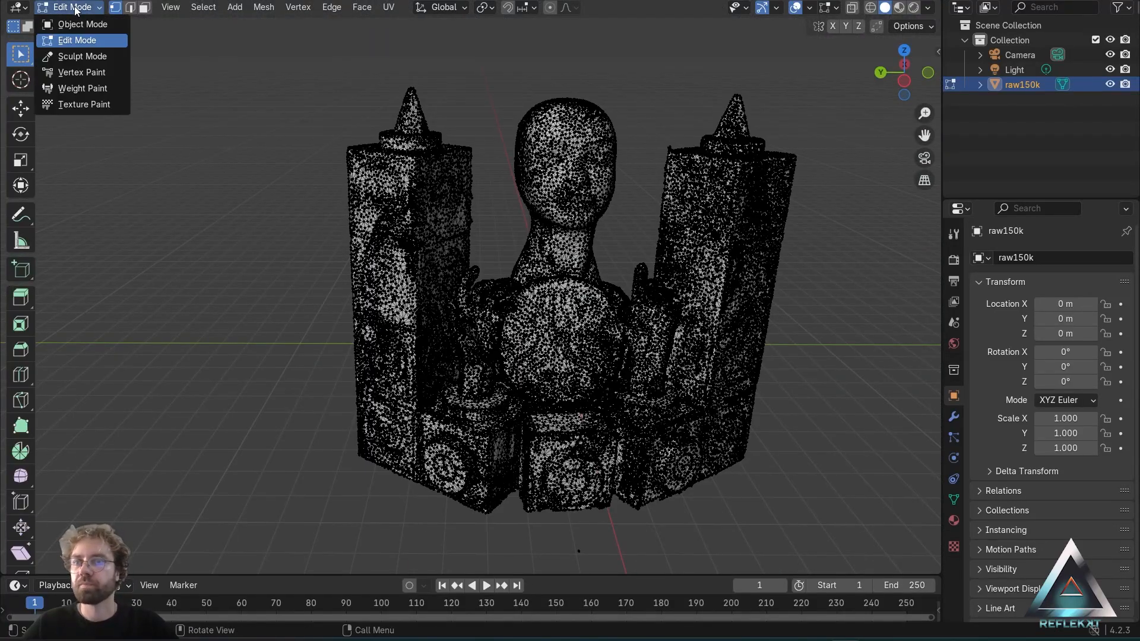
pyautogui.click(75, 22)
pyautogui.scroll(2, 618, 344)
pyautogui.moveTo(588, 393)
pyautogui.mouseDown(button='middle')
pyautogui.moveTo(498, 326)
pyautogui.moveTo(579, 351)
pyautogui.moveTo(592, 404)
pyautogui.mouseUp(button='middle')
pyautogui.scroll(4, 627, 400)
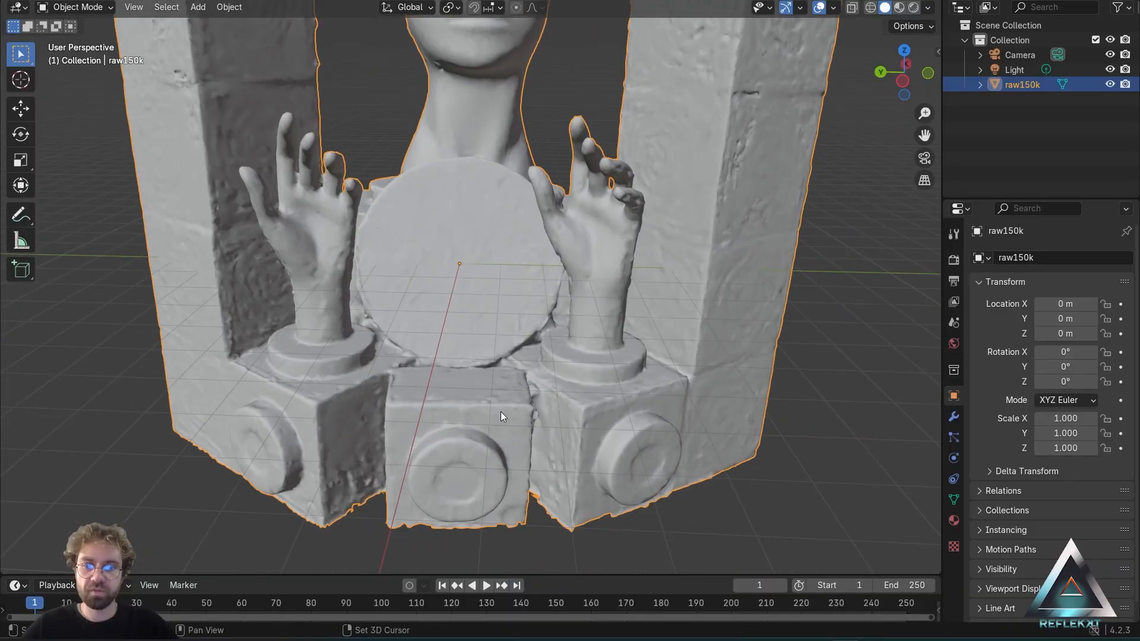
pyautogui.keyDown('shift'); pyautogui.moveTo(500, 411); pyautogui.dragTo(514, 283, button='middle'); pyautogui.keyUp('shift')
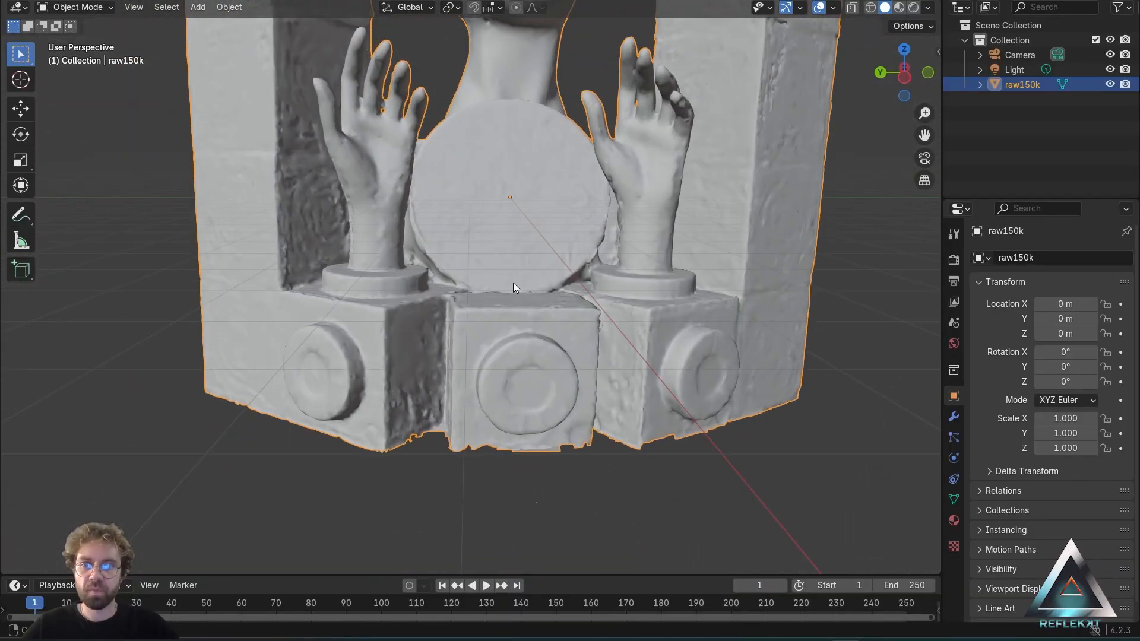
pyautogui.scroll(-4, 513, 283)
pyautogui.moveTo(405, 327); pyautogui.dragTo(611, 406, button='middle')
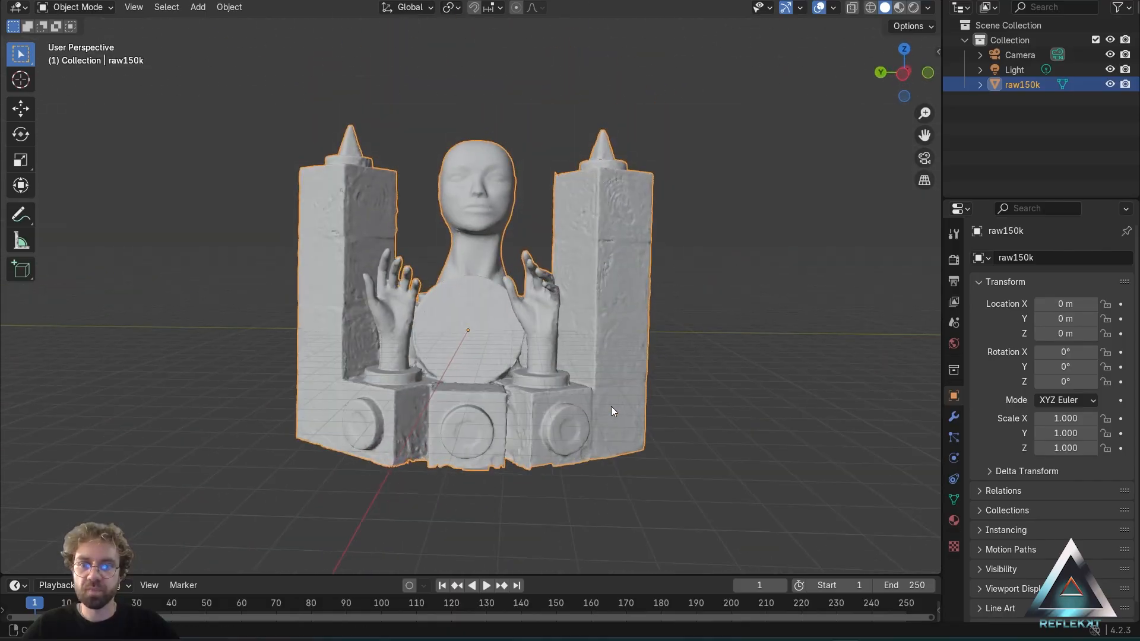
pyautogui.scroll(2, 466, 401)
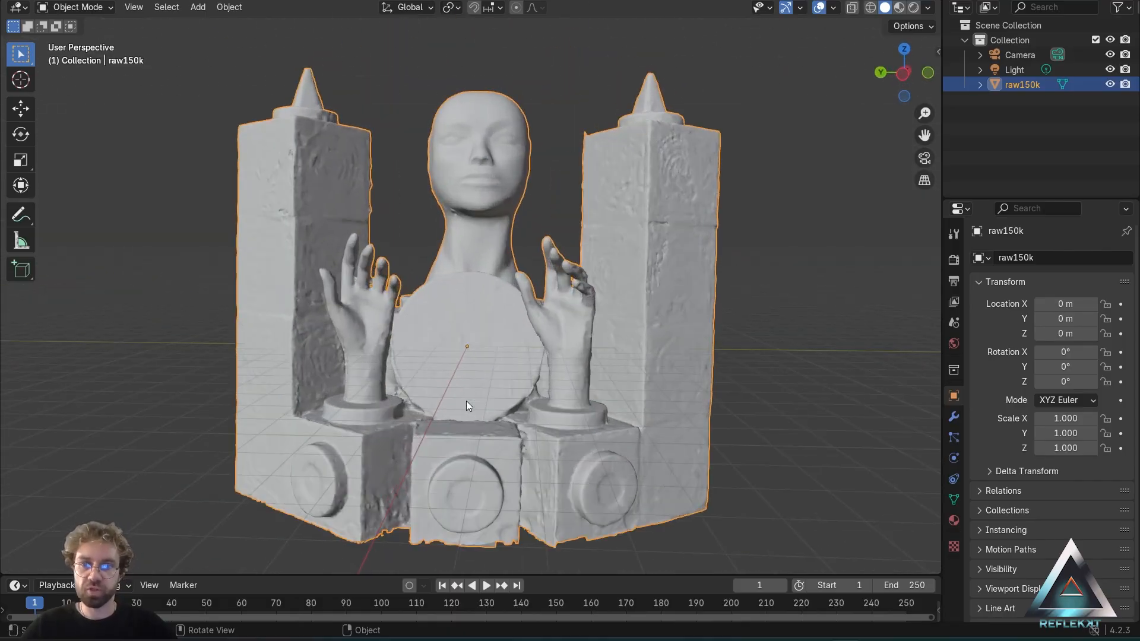
pyautogui.scroll(-2, 466, 401)
pyautogui.keyDown('shift'); pyautogui.moveTo(468, 386); pyautogui.dragTo(554, 426, button='middle'); pyautogui.keyUp('shift')
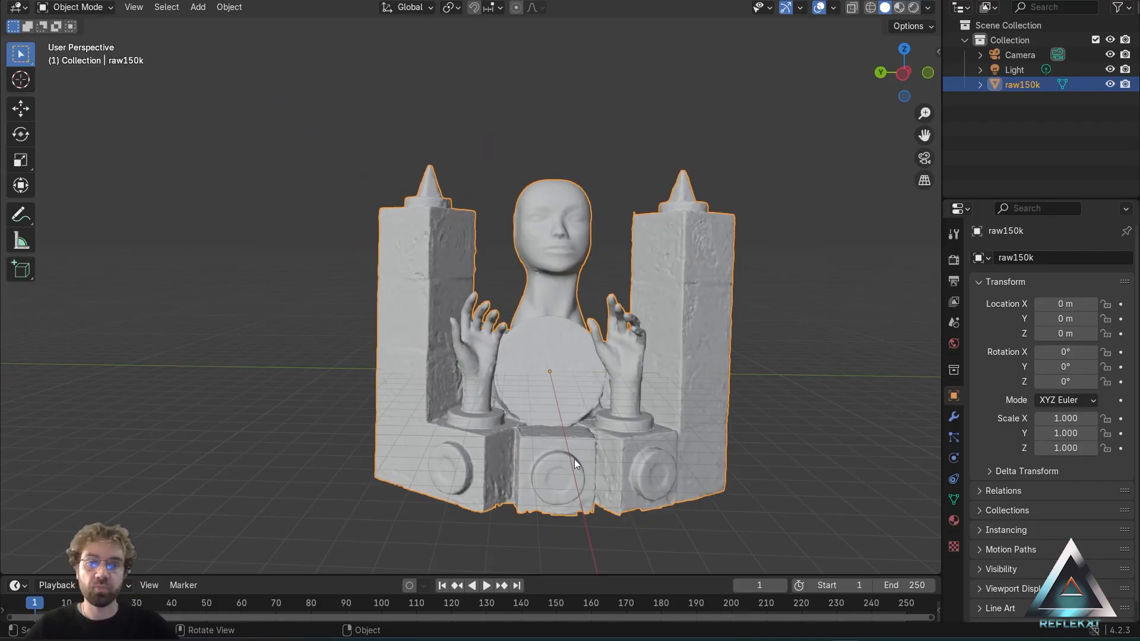
pyautogui.moveTo(572, 415); pyautogui.dragTo(558, 385, button='middle')
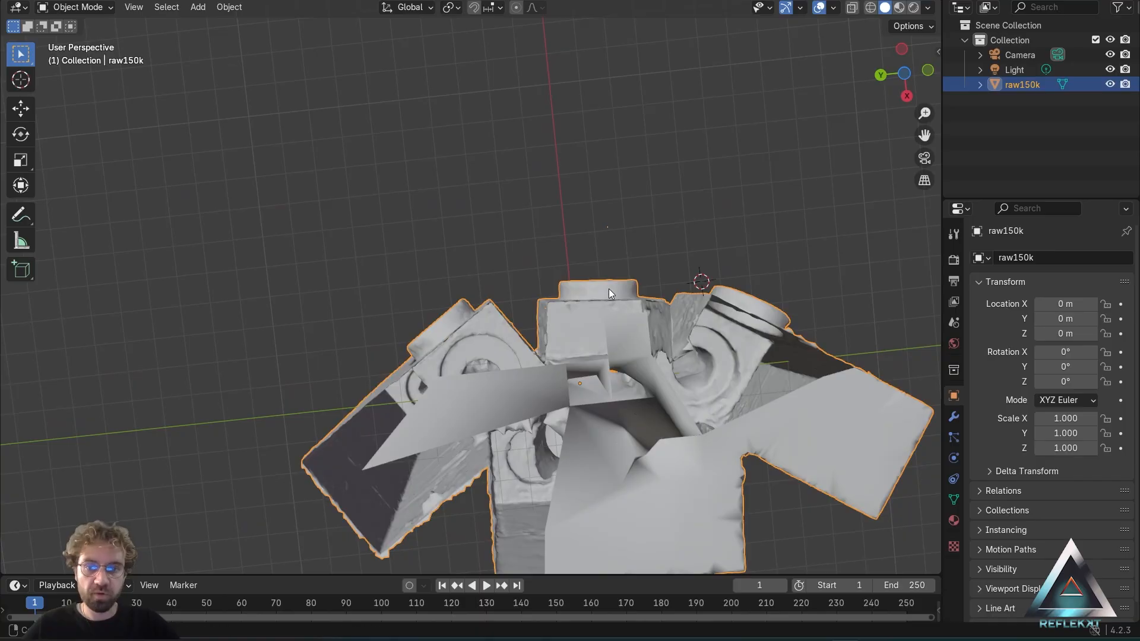
pyautogui.moveTo(608, 288); pyautogui.dragTo(538, 366, button='middle')
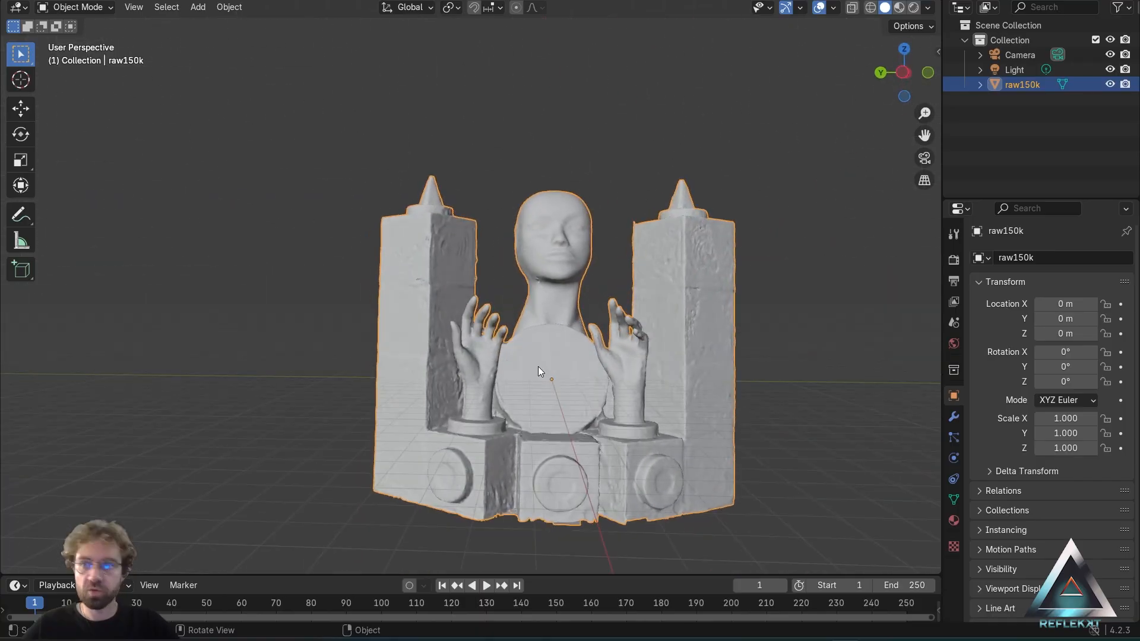
# Select the sculpture's entire mesh in Edit Mode and run Fill Holes with Sides set to 0.
pyautogui.click(107, 8)
pyautogui.click(87, 39)
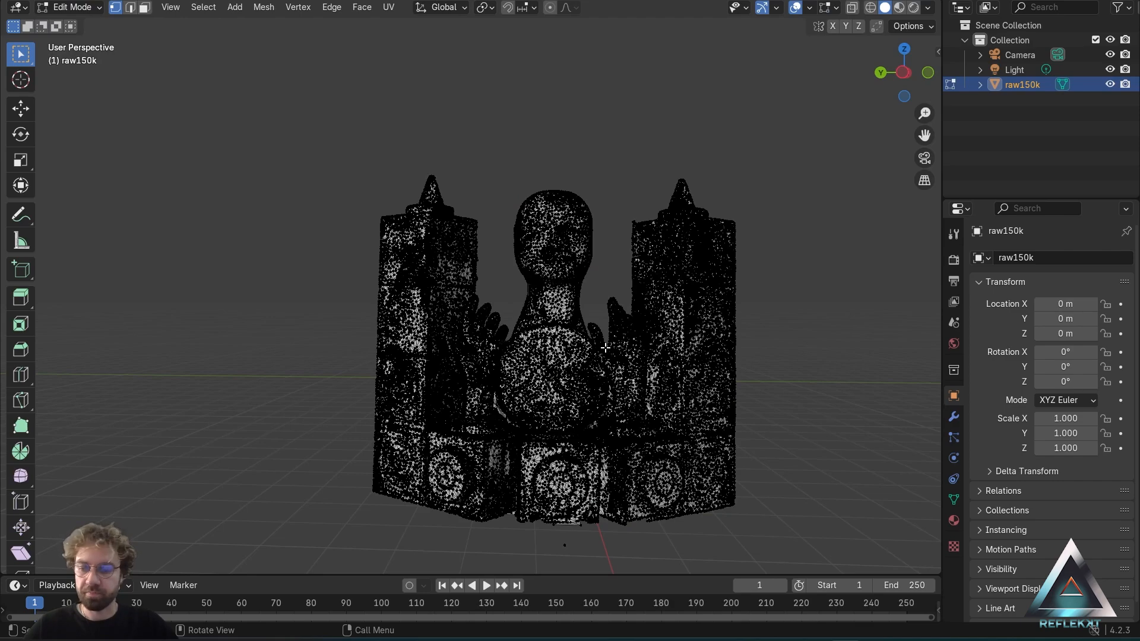
pyautogui.press('a')
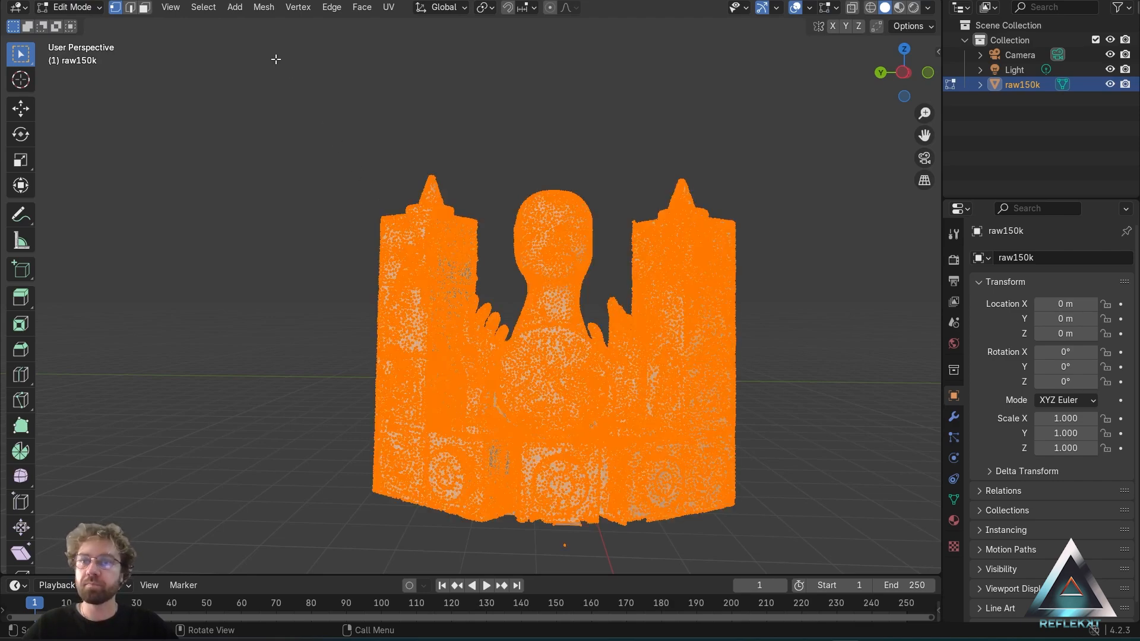
pyautogui.click(263, 8)
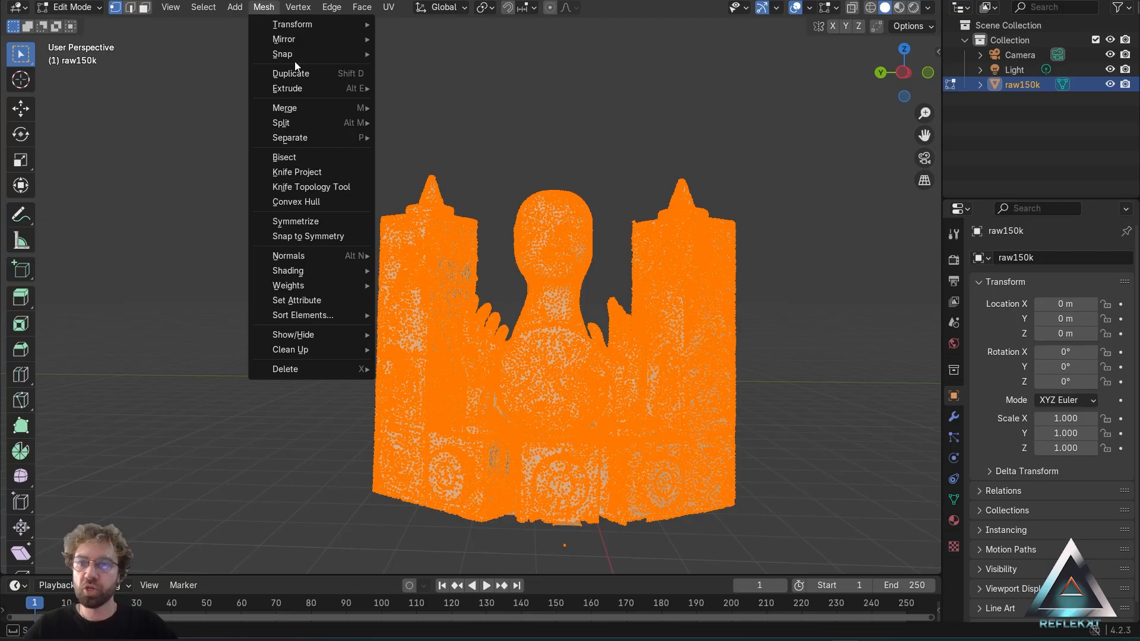
pyautogui.moveTo(350, 352)
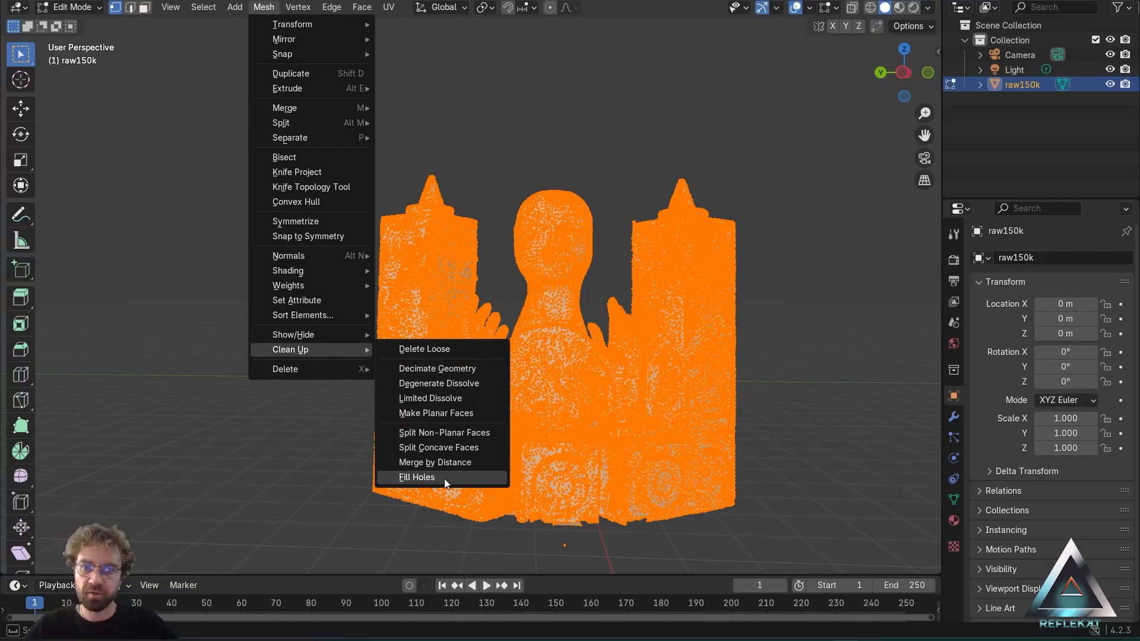
pyautogui.click(444, 479)
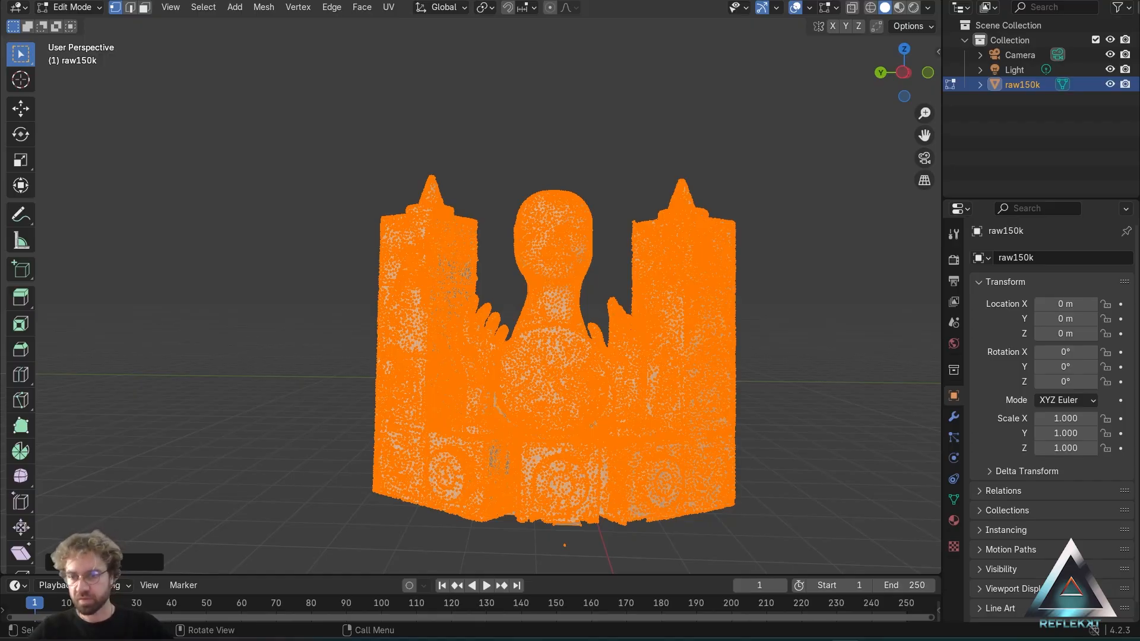
pyautogui.click(58, 563)
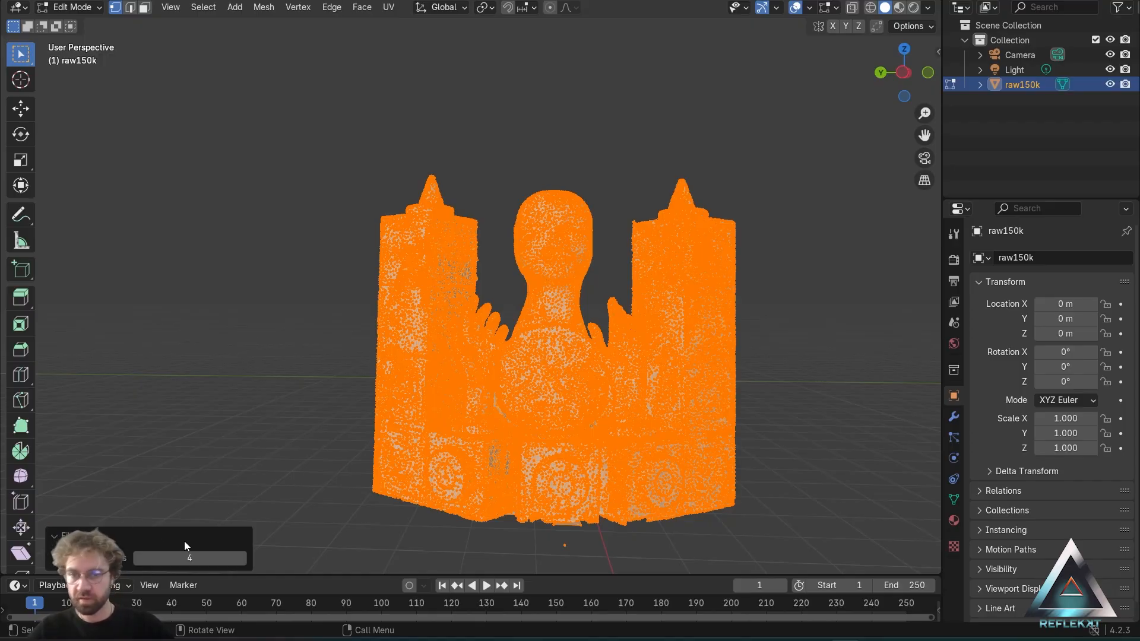
pyautogui.click(138, 559)
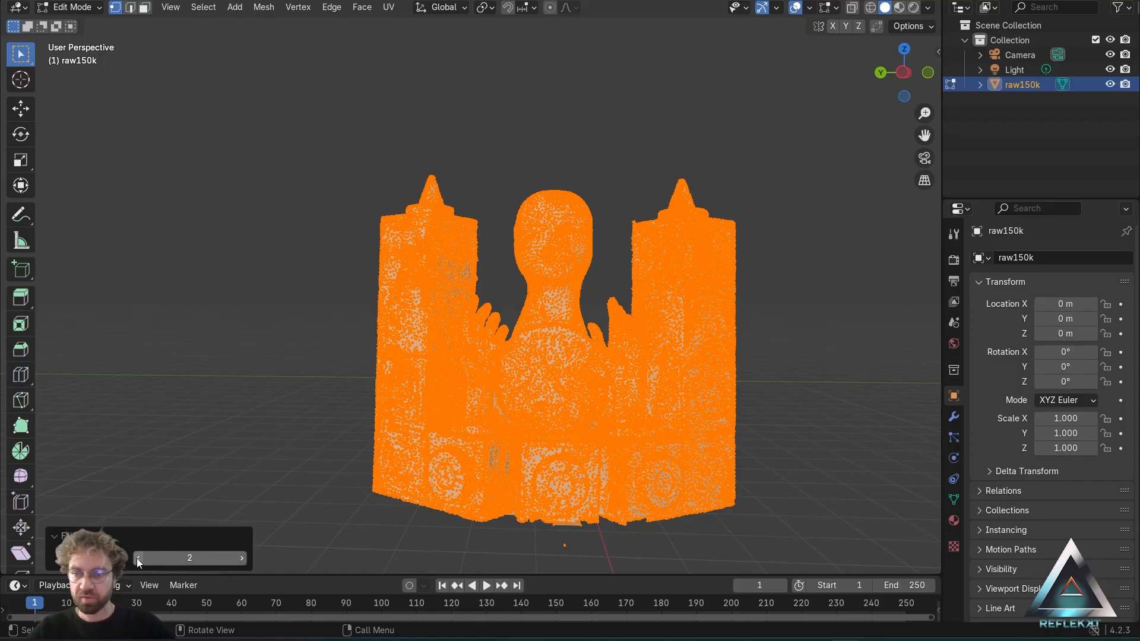
pyautogui.click(138, 558)
pyautogui.click(137, 558)
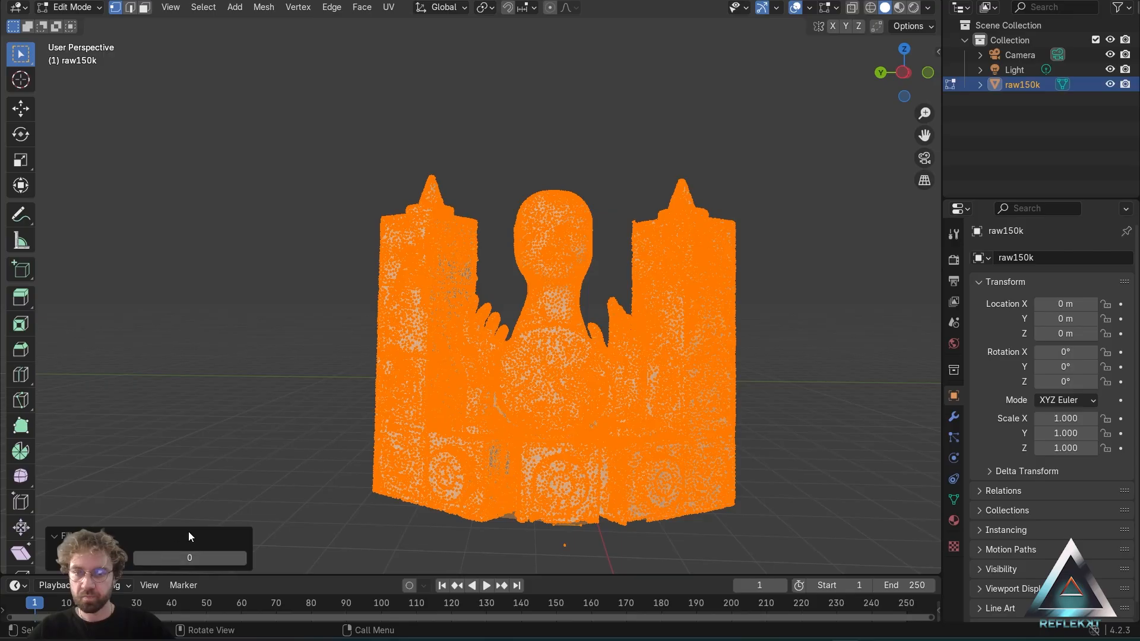
# Return to Object Mode and examine the filled underside, the central disc and the nearby hand for mesh defects.
pyautogui.moveTo(522, 409)
pyautogui.mouseDown(button='middle')
pyautogui.moveTo(528, 392)
pyautogui.moveTo(531, 416)
pyautogui.mouseUp(button='middle')
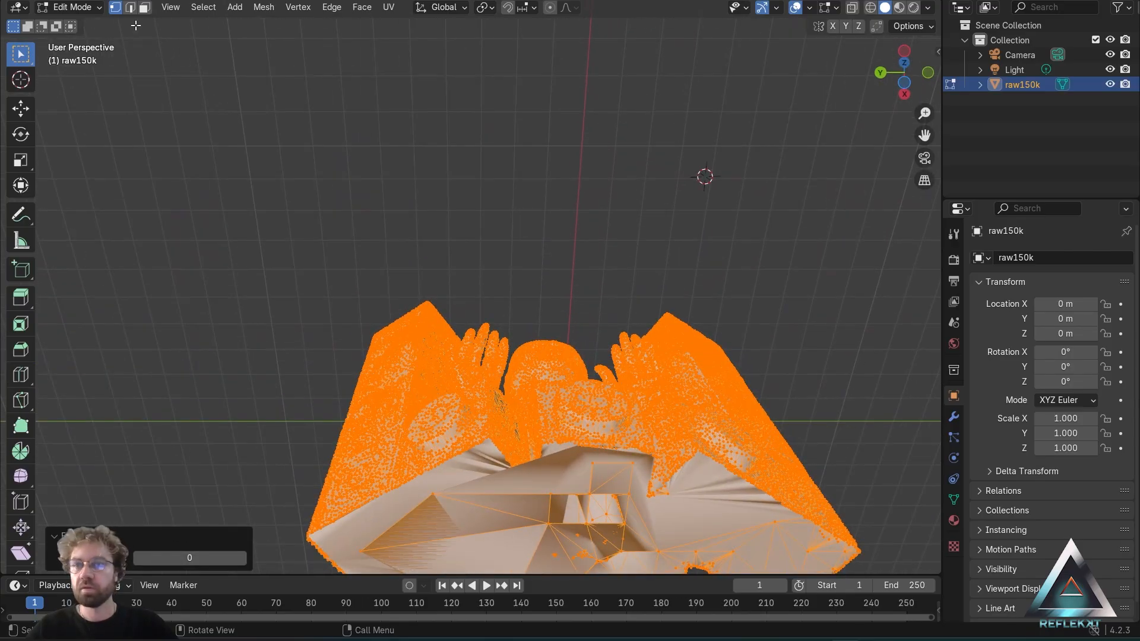
pyautogui.click(71, 7)
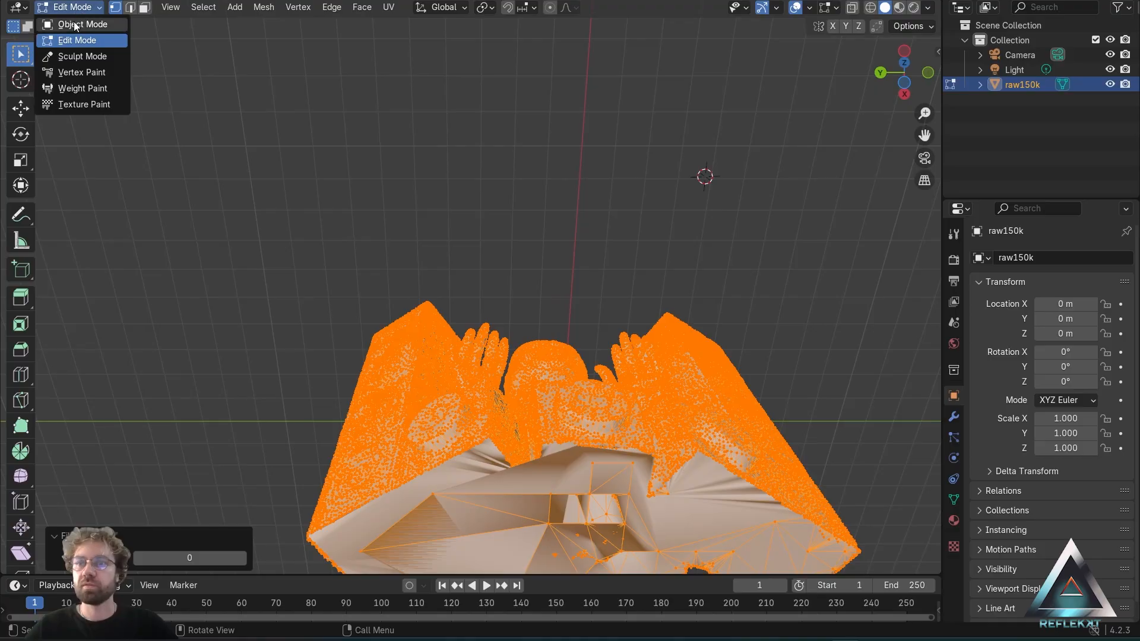
pyautogui.click(76, 25)
pyautogui.moveTo(615, 407); pyautogui.dragTo(526, 316, button='middle')
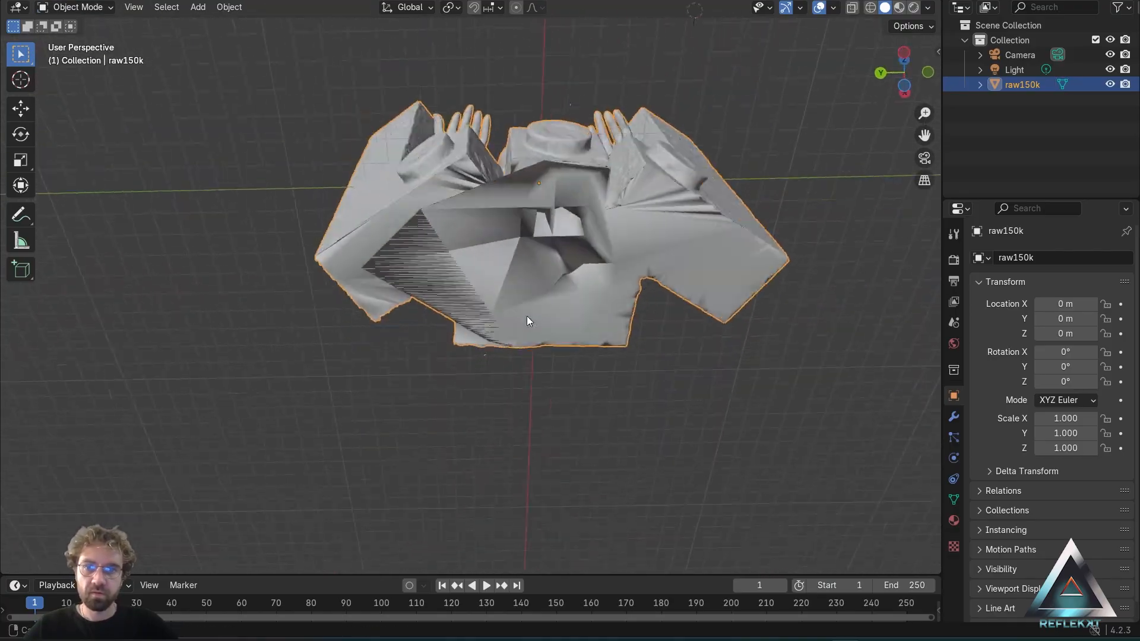
pyautogui.scroll(3, 500, 250)
pyautogui.moveTo(590, 243); pyautogui.dragTo(594, 456, button='middle')
pyautogui.scroll(4, 501, 247)
pyautogui.keyDown('shift'); pyautogui.moveTo(658, 426); pyautogui.dragTo(518, 332, button='middle'); pyautogui.keyUp('shift')
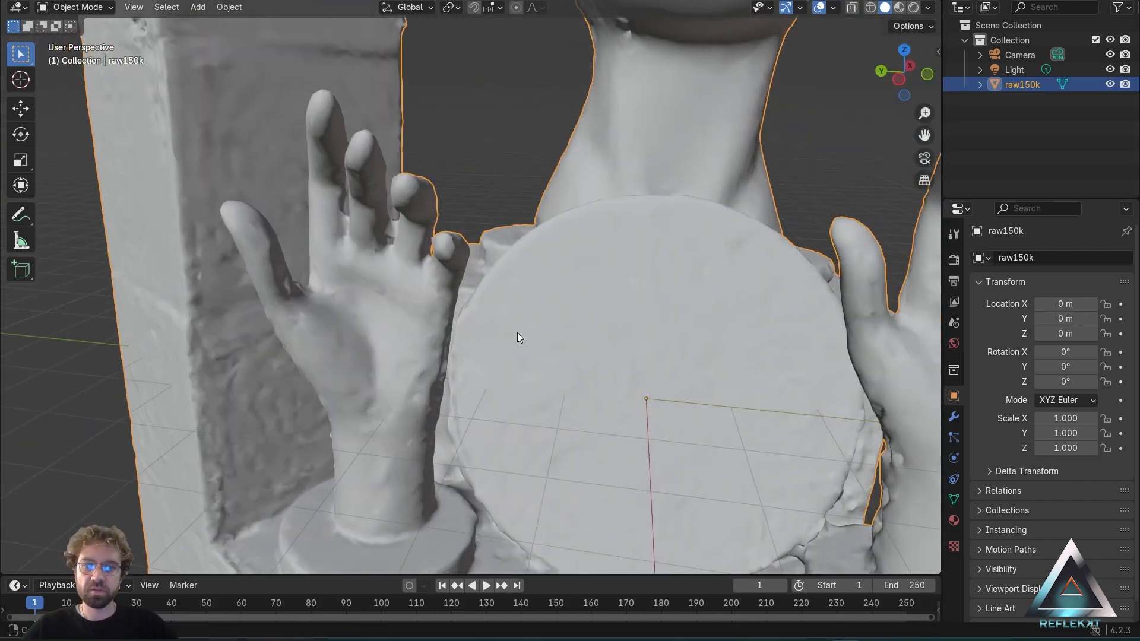
pyautogui.scroll(4, 411, 209)
pyautogui.scroll(-4, 426, 252)
pyautogui.moveTo(451, 291); pyautogui.dragTo(755, 126, button='middle')
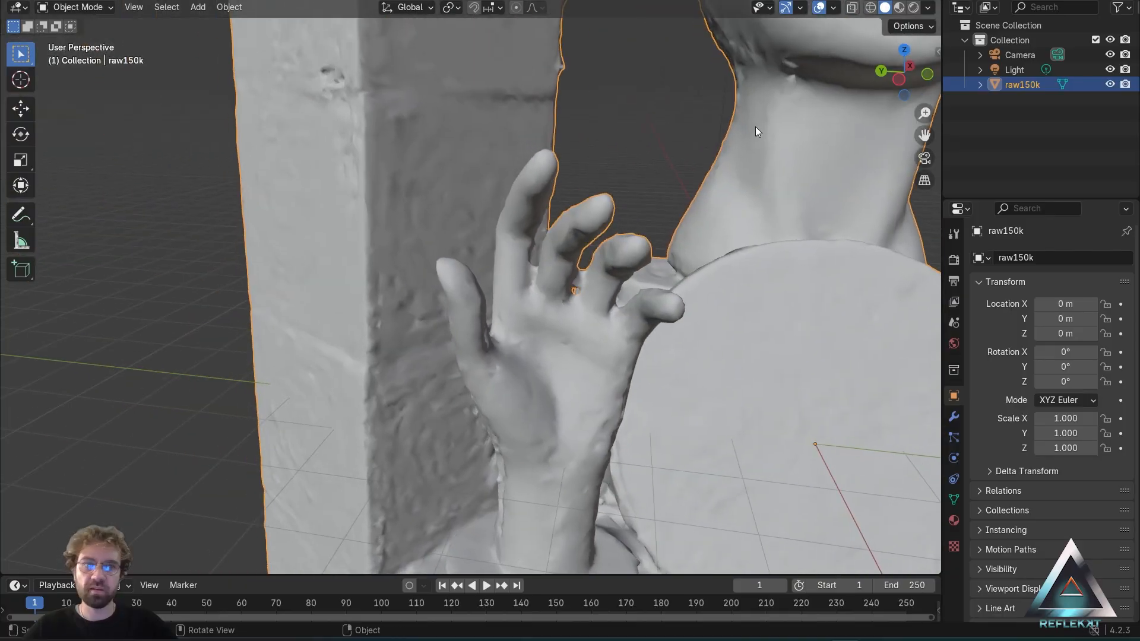
# Switch the viewport to Material Preview shading and examine the gaps between the painted hand's fingers.
pyautogui.click(900, 7)
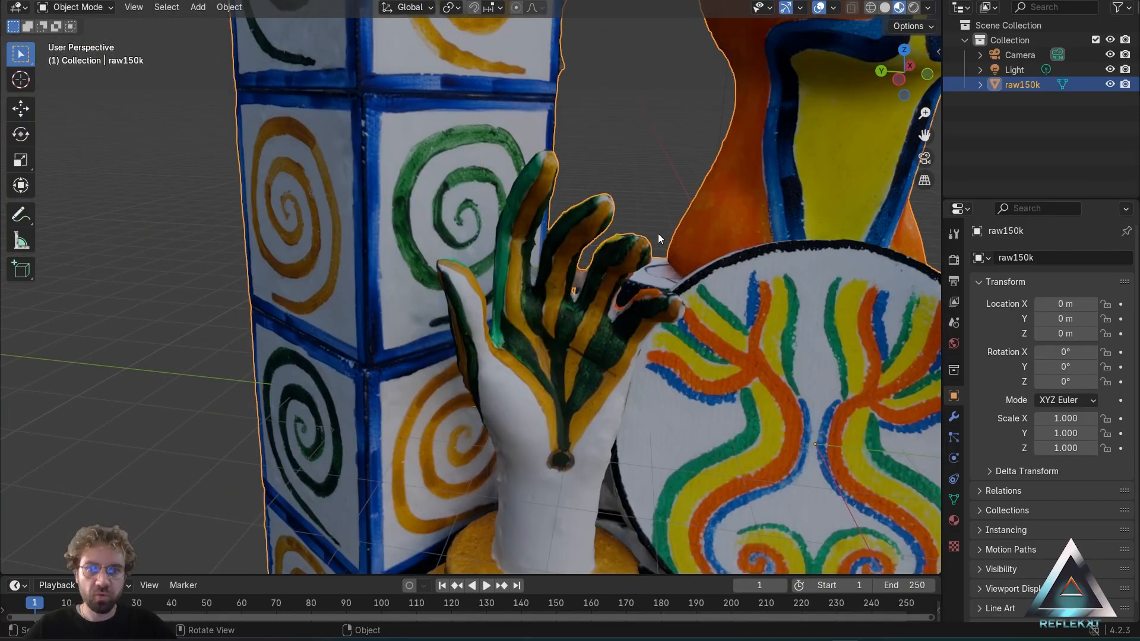
pyautogui.scroll(4, 609, 297)
pyautogui.keyDown('shift'); pyautogui.moveTo(736, 320); pyautogui.dragTo(650, 255, button='middle'); pyautogui.keyUp('shift')
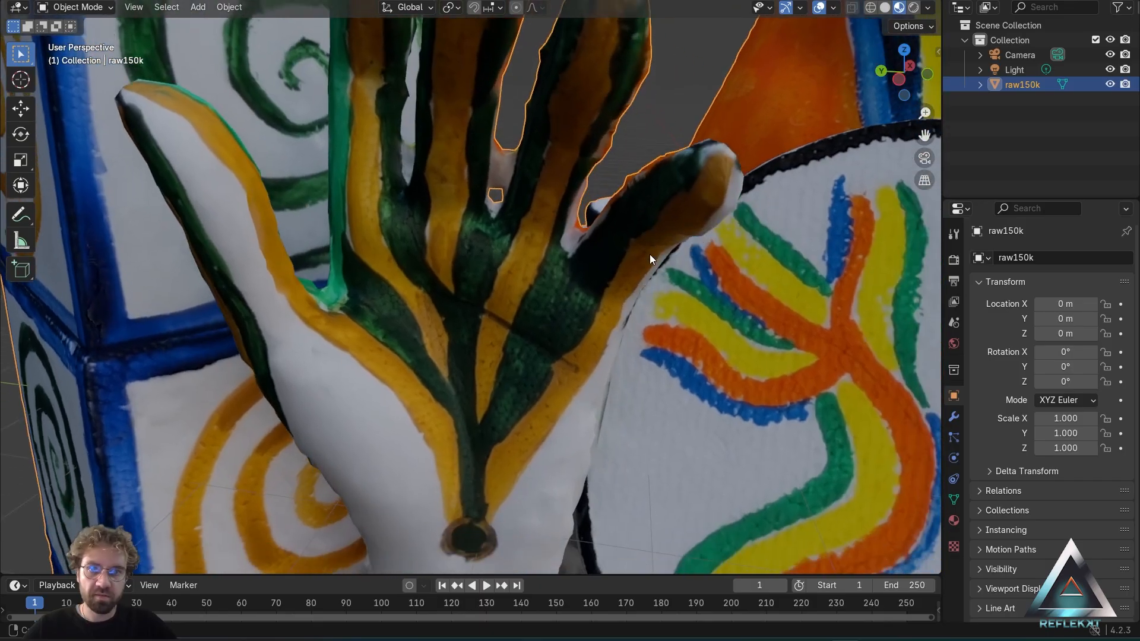
pyautogui.moveTo(512, 180)
pyautogui.mouseDown(button='middle')
pyautogui.moveTo(524, 143)
pyautogui.moveTo(555, 248)
pyautogui.mouseUp(button='middle')
pyautogui.scroll(2, 555, 249)
pyautogui.scroll(-5, 579, 272)
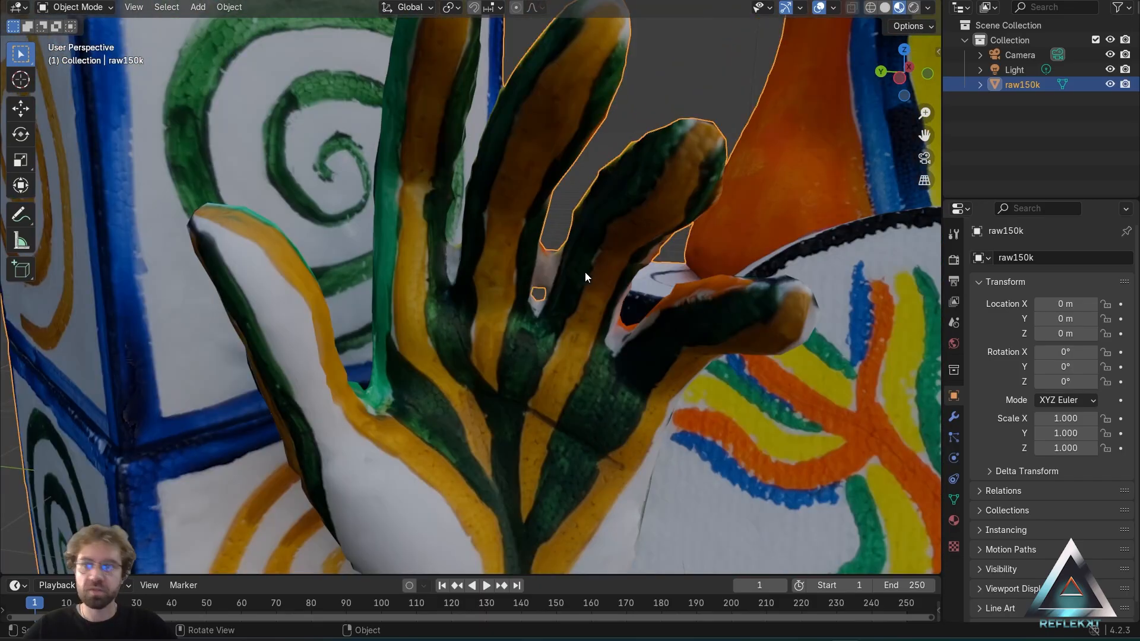
# In Edit Mode with X-ray enabled, circle-select and delete the stray mesh bridging the hand's middle and ring fingers.
pyautogui.click(79, 9)
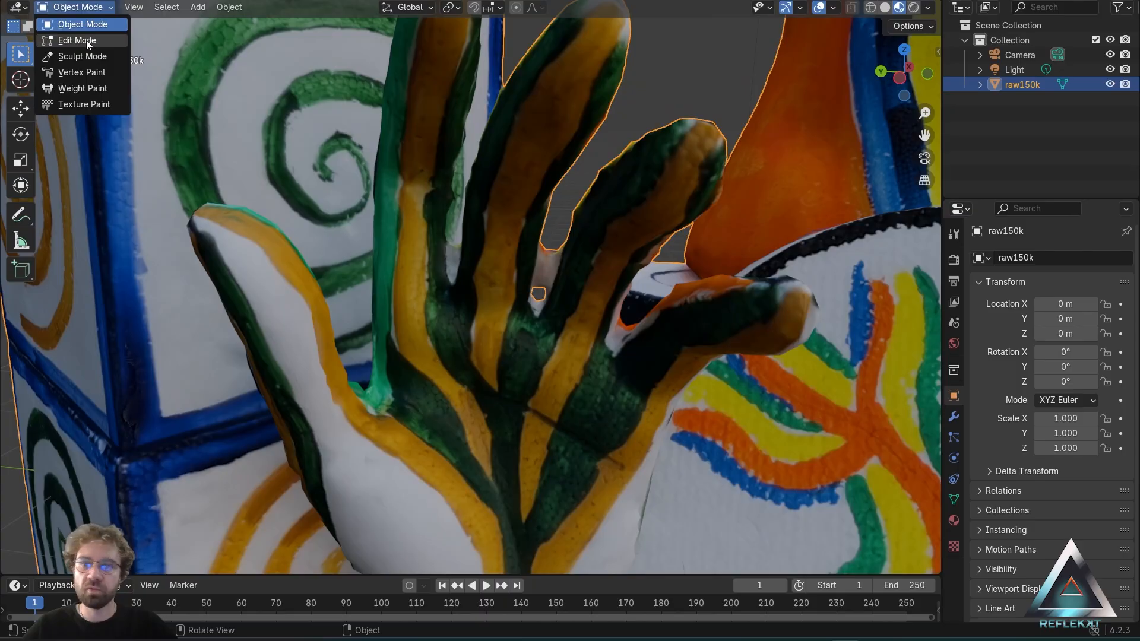
pyautogui.click(88, 40)
pyautogui.click(852, 7)
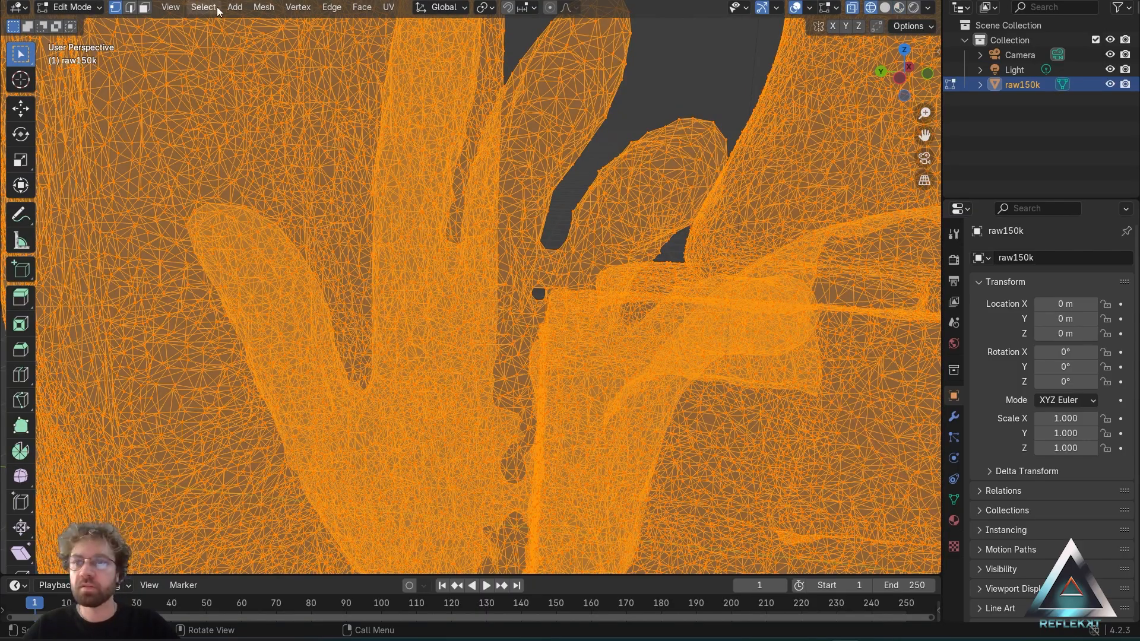
pyautogui.hotkey('alt', 'a')
pyautogui.moveTo(573, 269); pyautogui.dragTo(571, 191, button='middle')
pyautogui.press('c')
pyautogui.moveTo(592, 152); pyautogui.dragTo(575, 200)
pyautogui.press('Escape')
pyautogui.hotkey('alt', 'a')
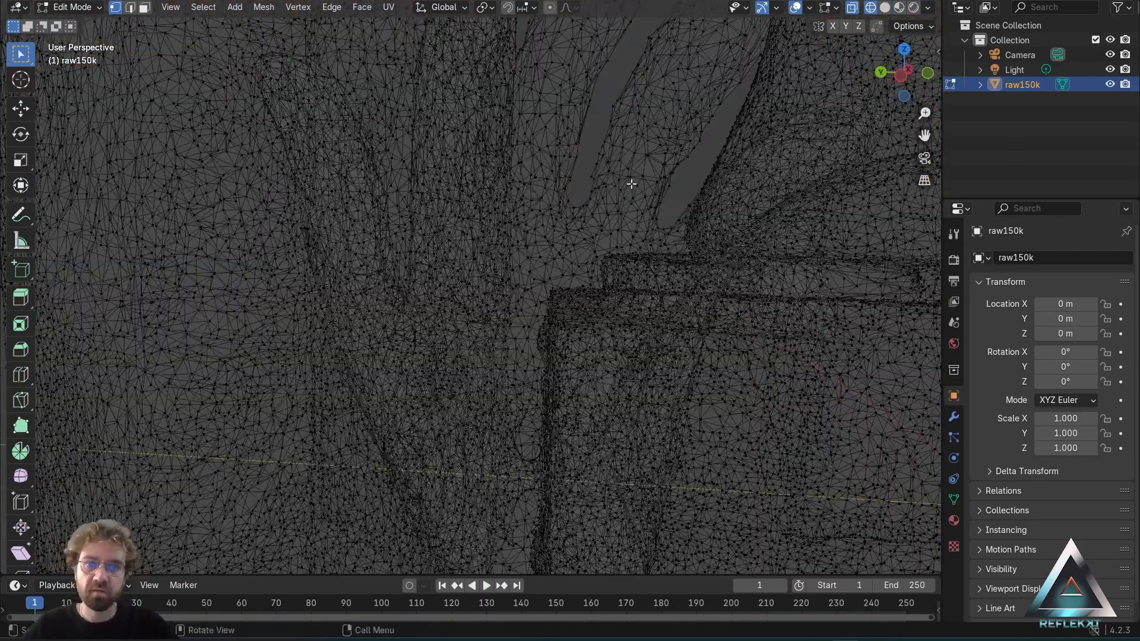
# Select the whole mesh, run Fill Holes again, and return to Object Mode with the full sculpture framed.
pyautogui.press('a')
pyautogui.click(264, 7)
pyautogui.moveTo(326, 349)
pyautogui.click(420, 503)
pyautogui.click(178, 532)
pyautogui.scroll(2, 475, 297)
pyautogui.scroll(-2, 475, 297)
pyautogui.click(79, 8)
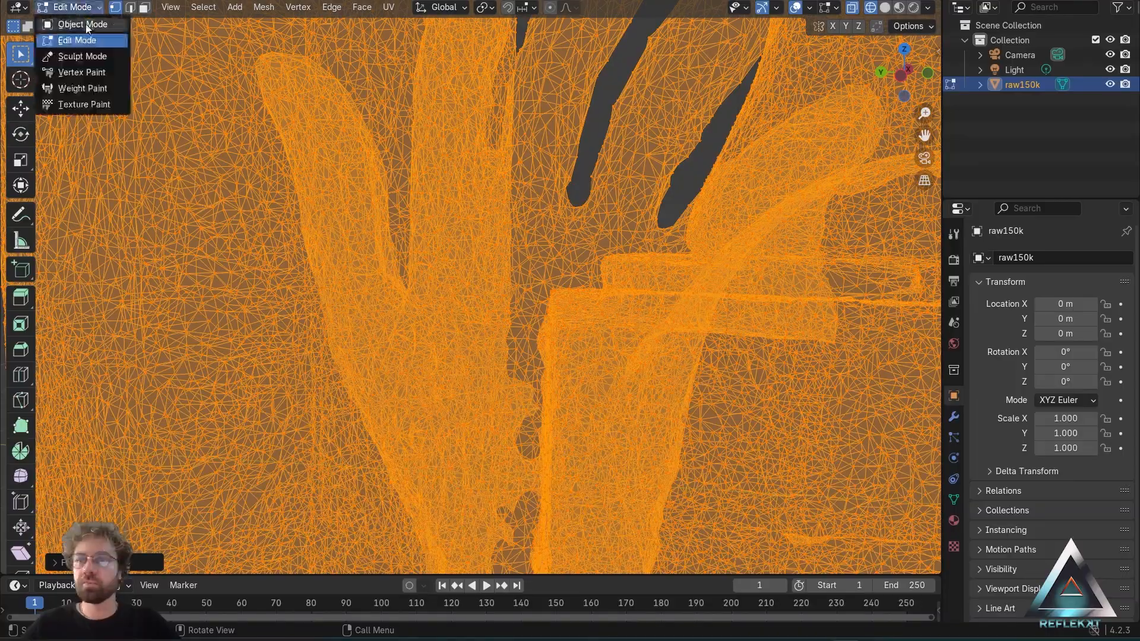
pyautogui.click(83, 24)
pyautogui.moveTo(636, 129)
pyautogui.mouseDown(button='middle')
pyautogui.moveTo(654, 142)
pyautogui.moveTo(633, 138)
pyautogui.mouseUp(button='middle')
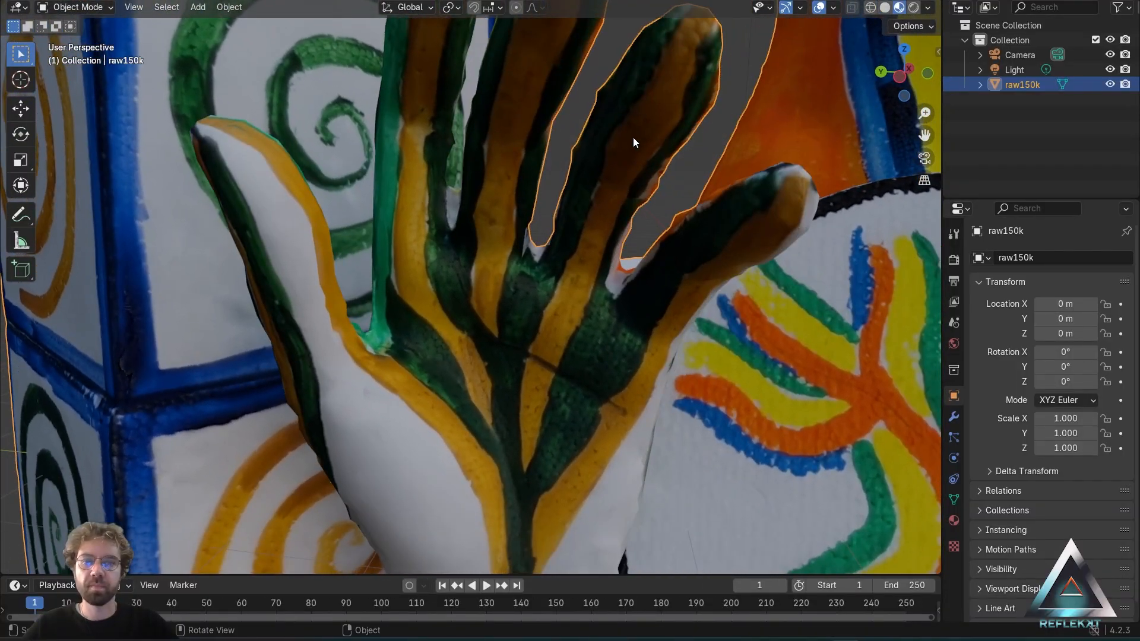
pyautogui.press('KP_Decimal')
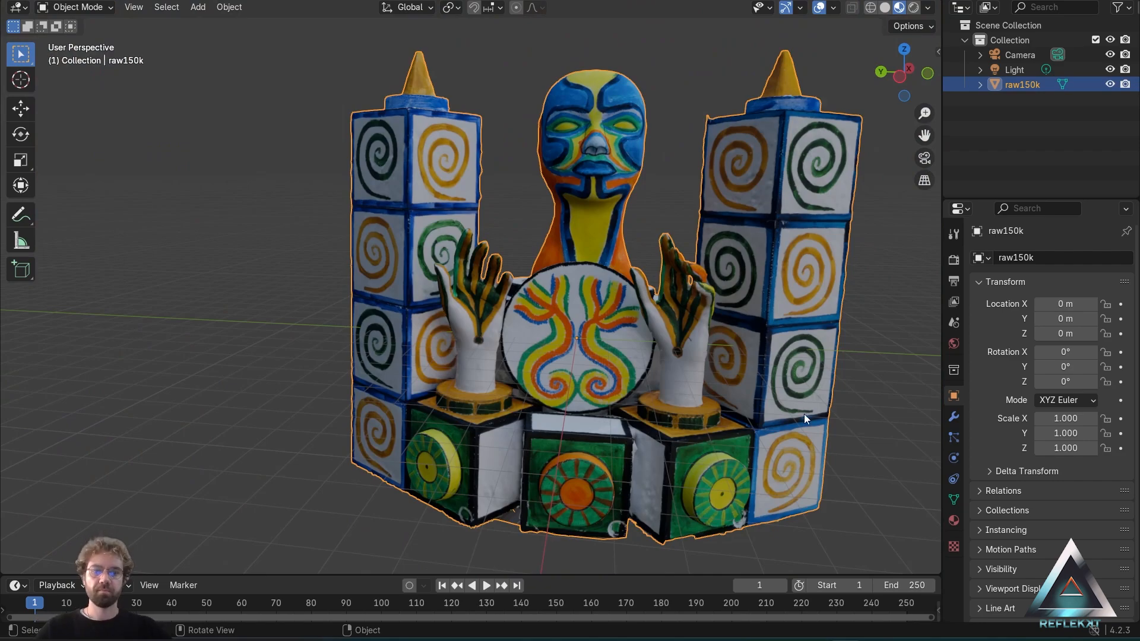
pyautogui.moveTo(648, 380); pyautogui.dragTo(596, 345, button='middle')
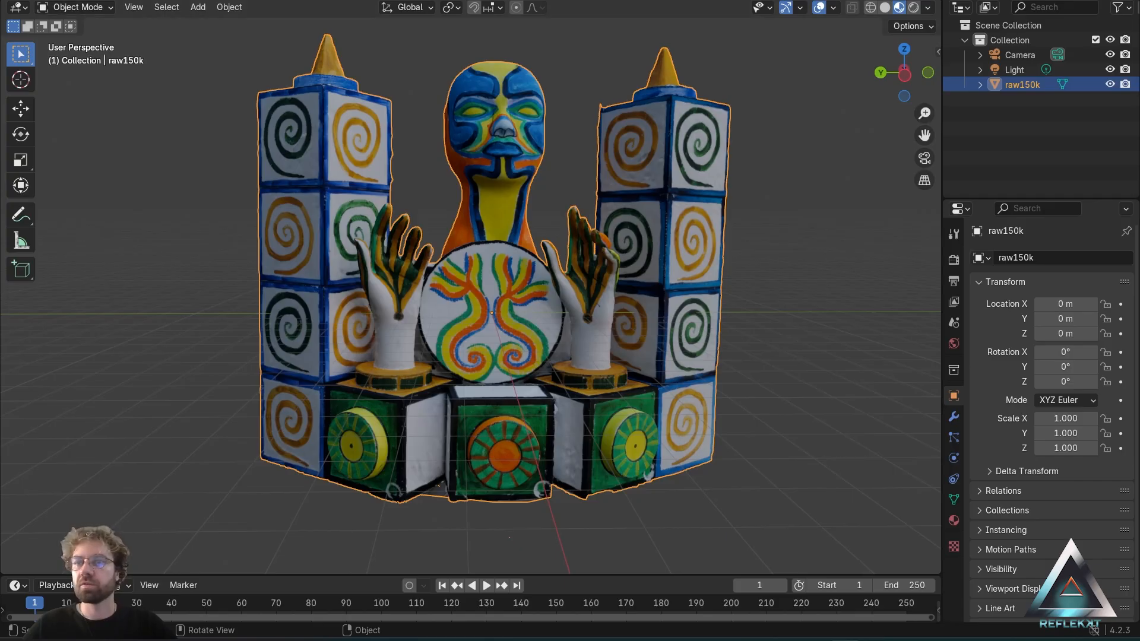
# Set up a Wavefront OBJ export named clean.obj in the clean model folder, with Forward Axis set to Z.
pyautogui.press('F4')
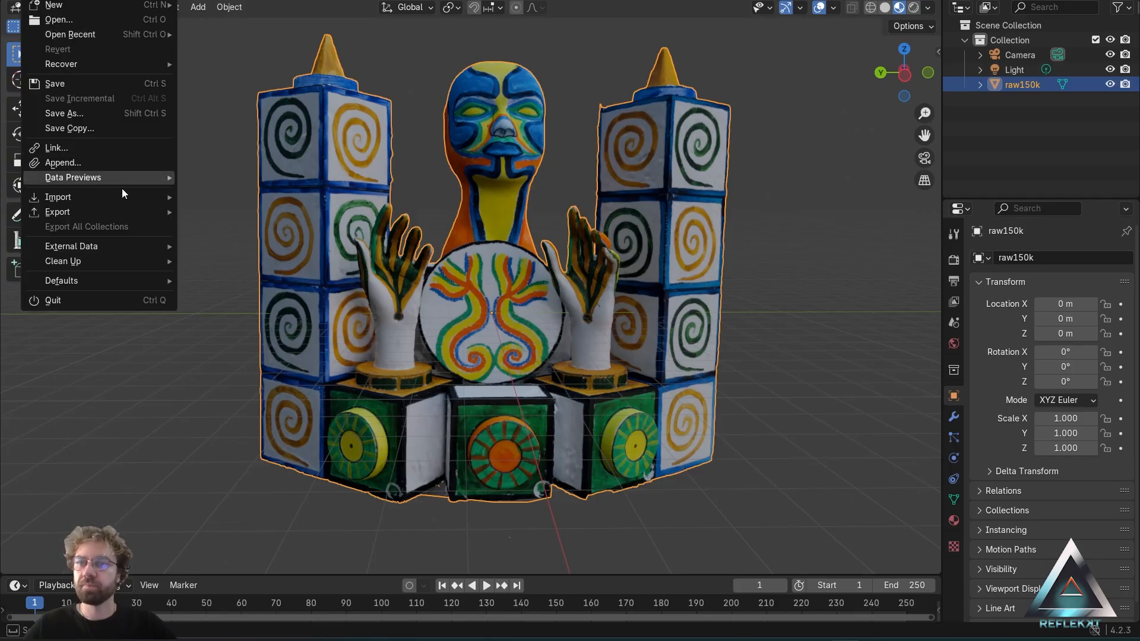
pyautogui.moveTo(127, 211)
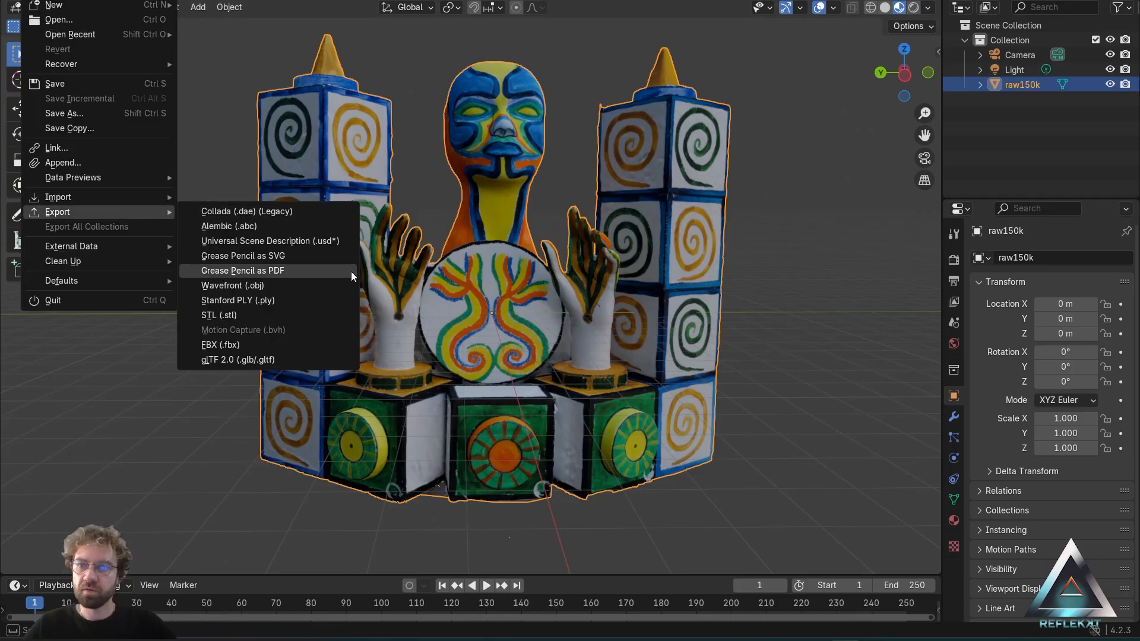
pyautogui.click(261, 286)
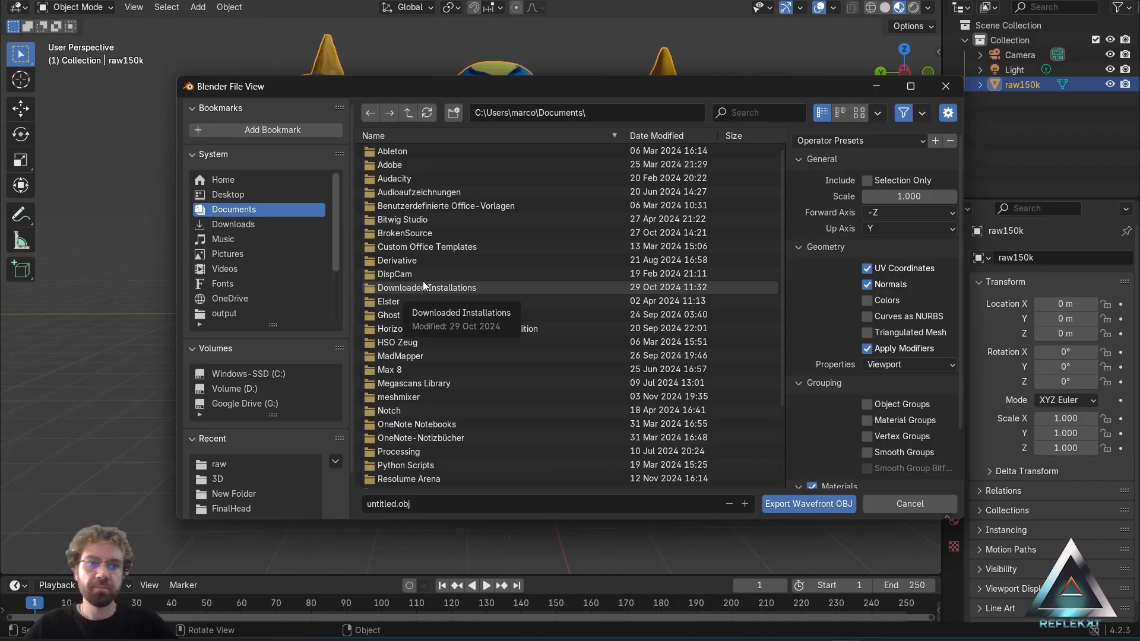
pyautogui.click(869, 214)
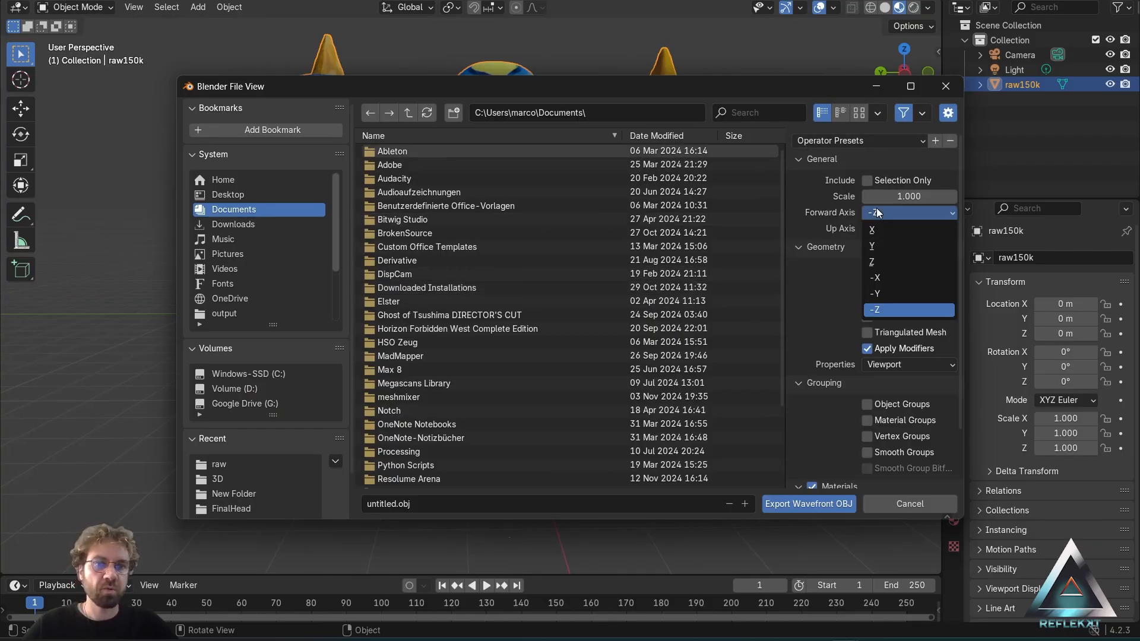
pyautogui.click(900, 264)
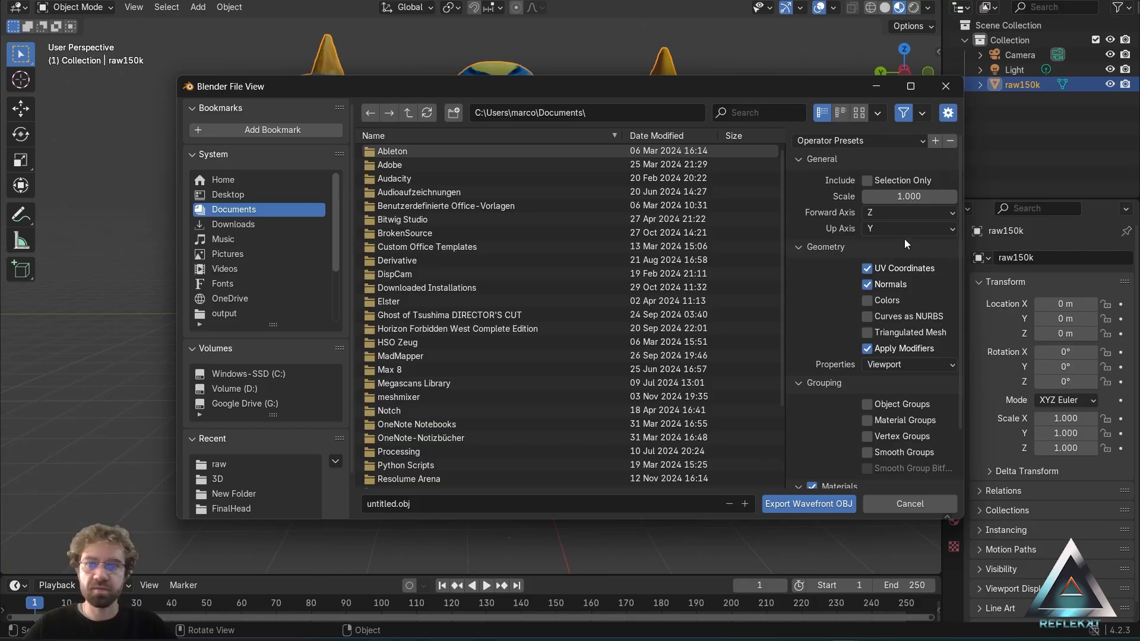
pyautogui.write('clean')
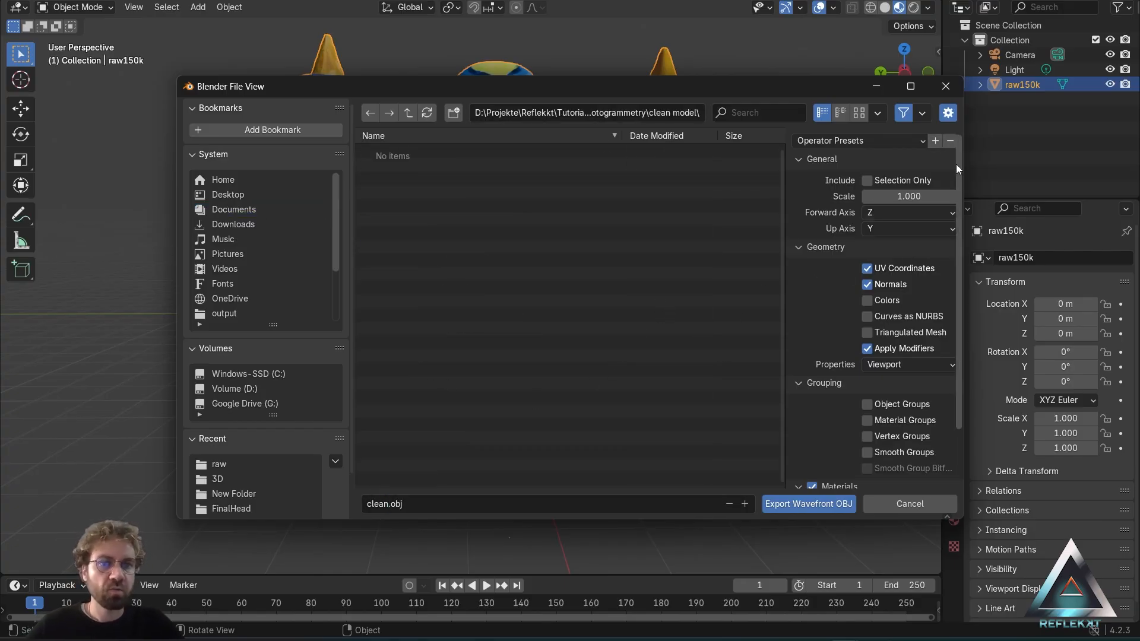
# Restrict the export to Selection Only and export the sculpture as clean.obj.
pyautogui.moveTo(960, 177); pyautogui.dragTo(960, 223)
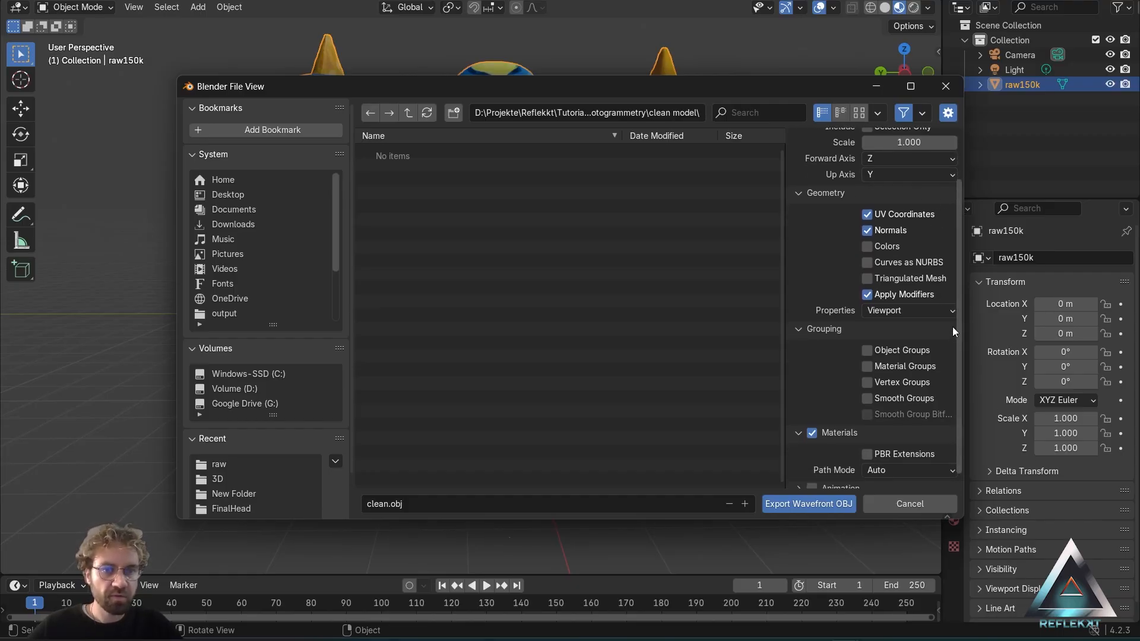
pyautogui.moveTo(963, 339); pyautogui.dragTo(965, 339)
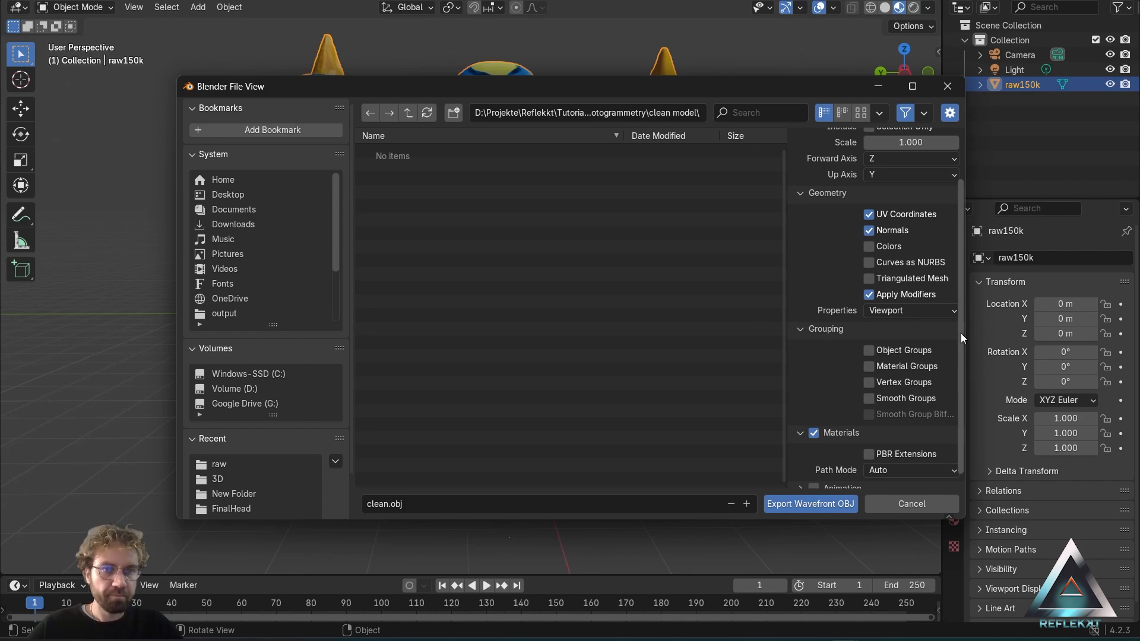
pyautogui.scroll(3, 961, 344)
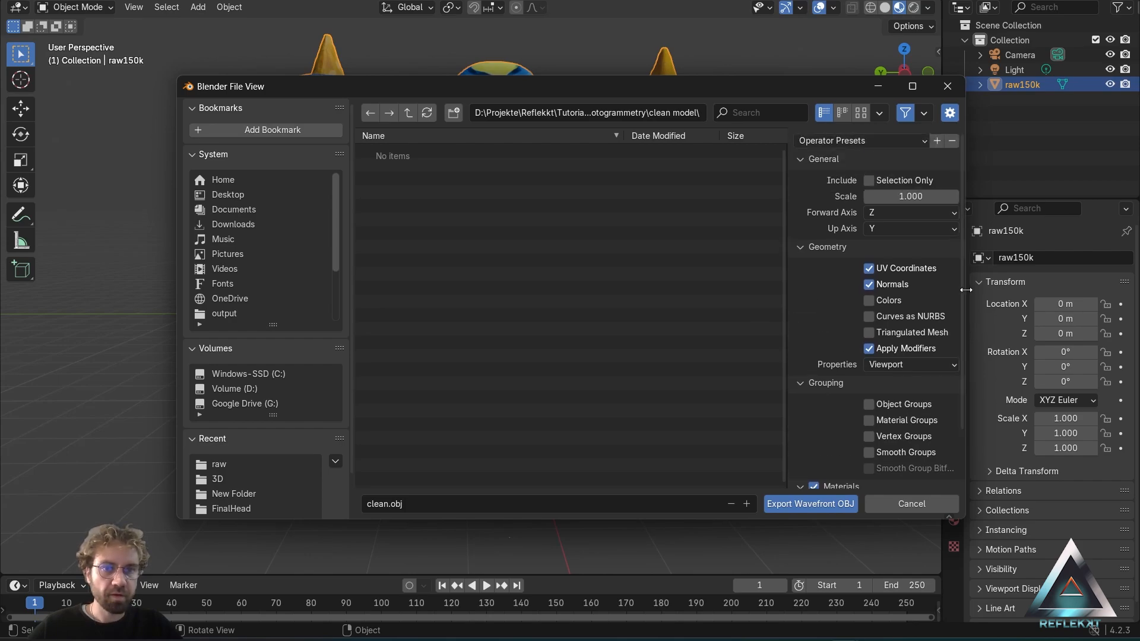
pyautogui.click(870, 180)
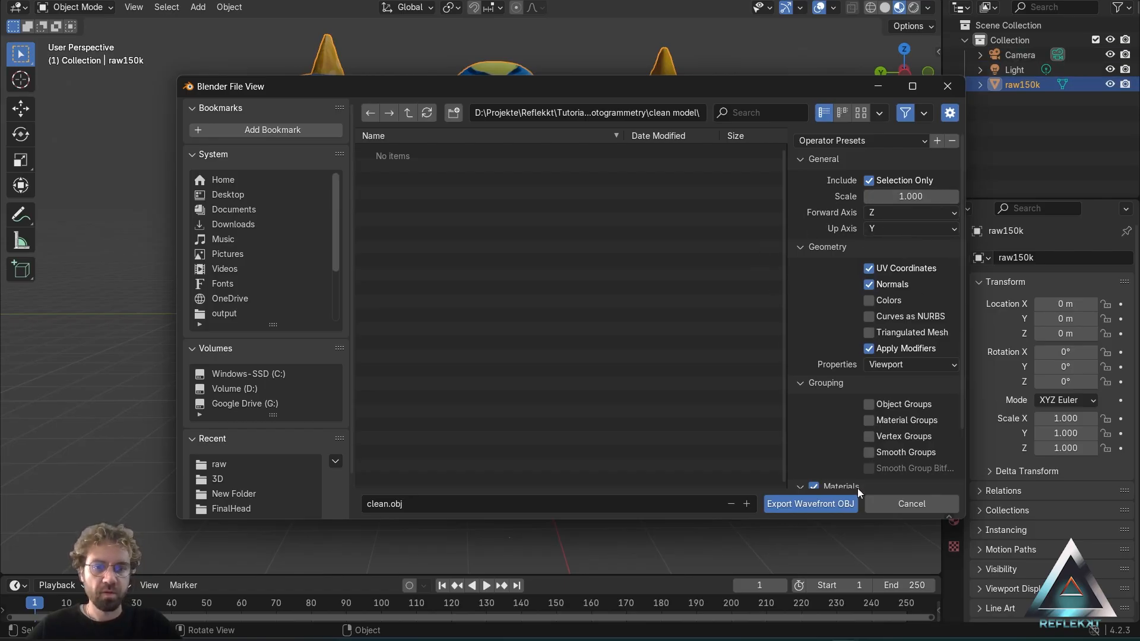
pyautogui.click(809, 503)
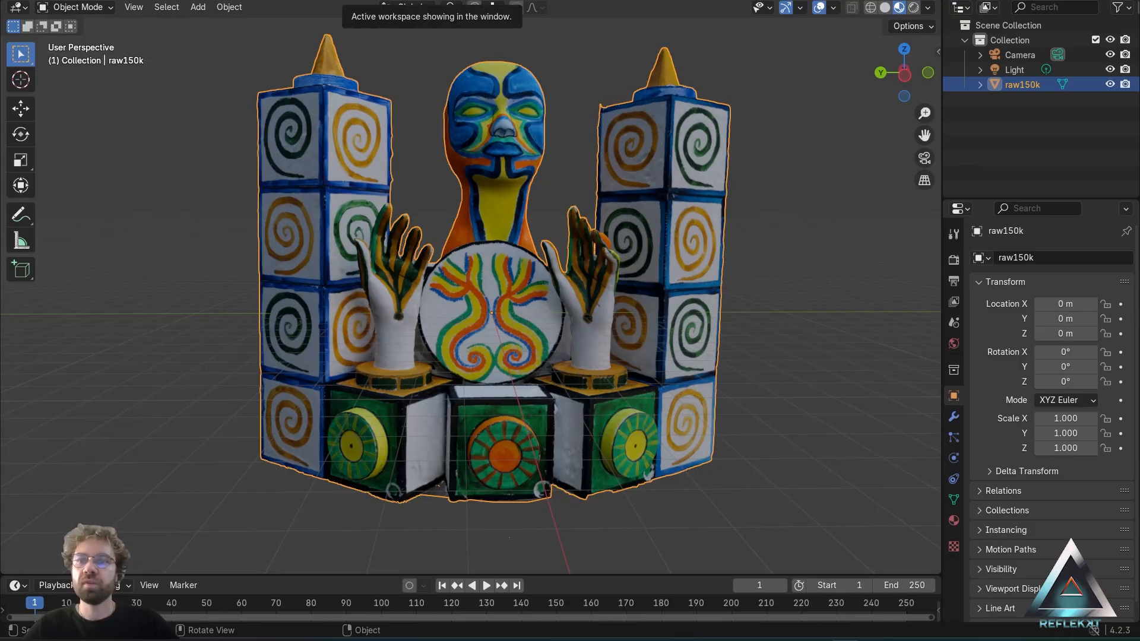
# Open the UV Editing workspace for the sculpture mesh.
pyautogui.click(352, 1)
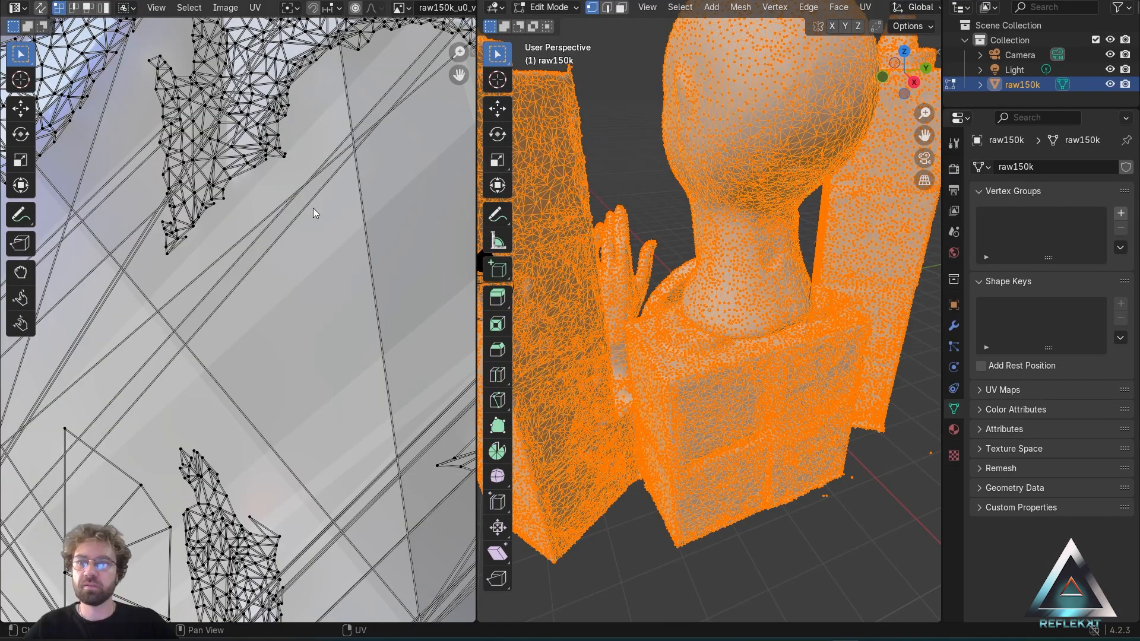
# Show the full UV layout with its texture and deselect all vertices of the sculpture mesh.
pyautogui.scroll(-6, 248, 227)
pyautogui.scroll(-6, 247, 227)
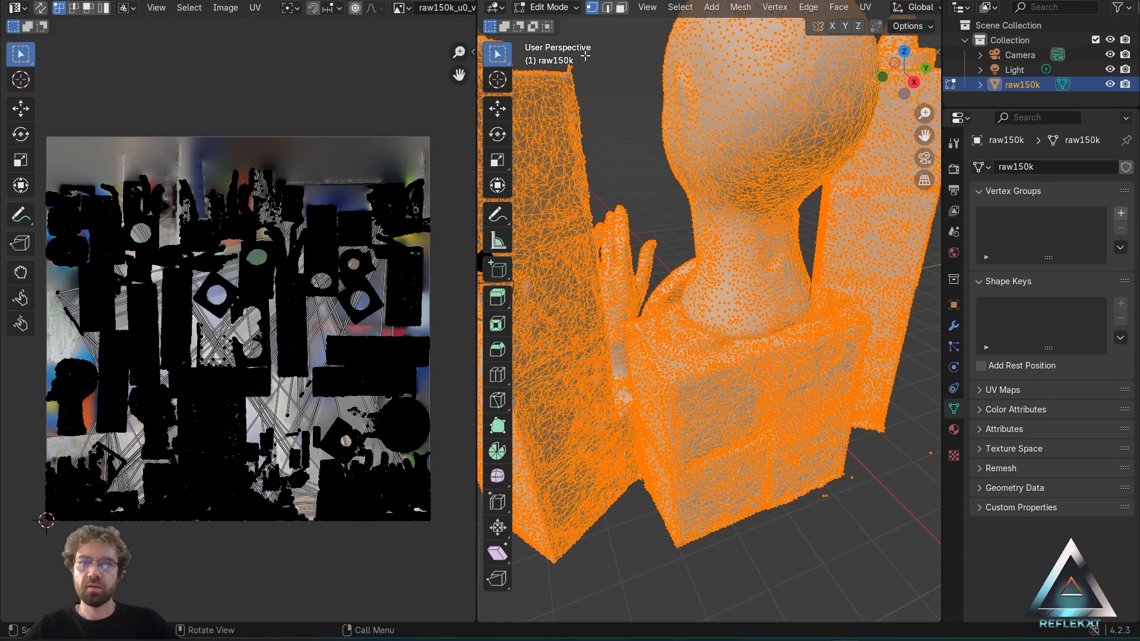
pyautogui.click(626, 127)
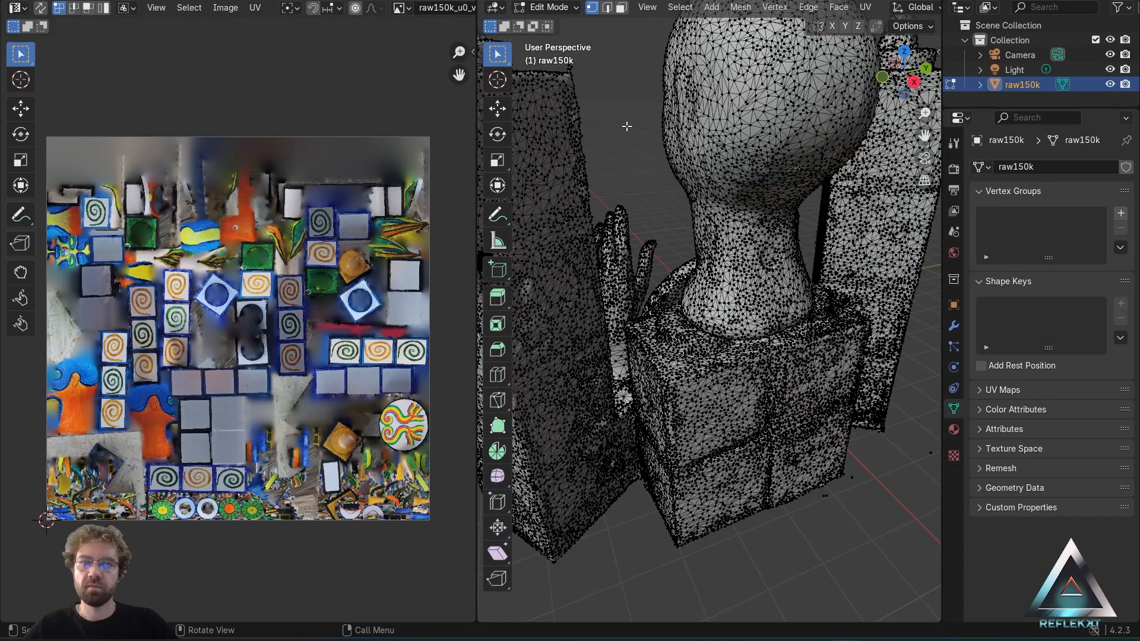
# Save the sculpture's diffuse texture as a PNG image named clean in the clean model folder.
pyautogui.click(225, 8)
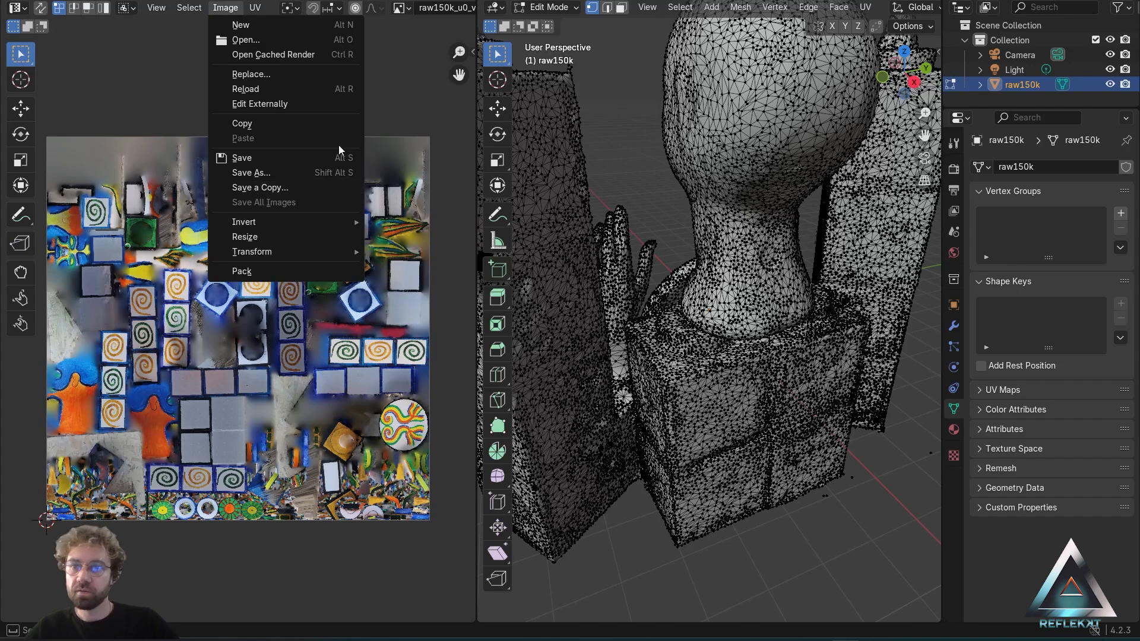
pyautogui.click(297, 171)
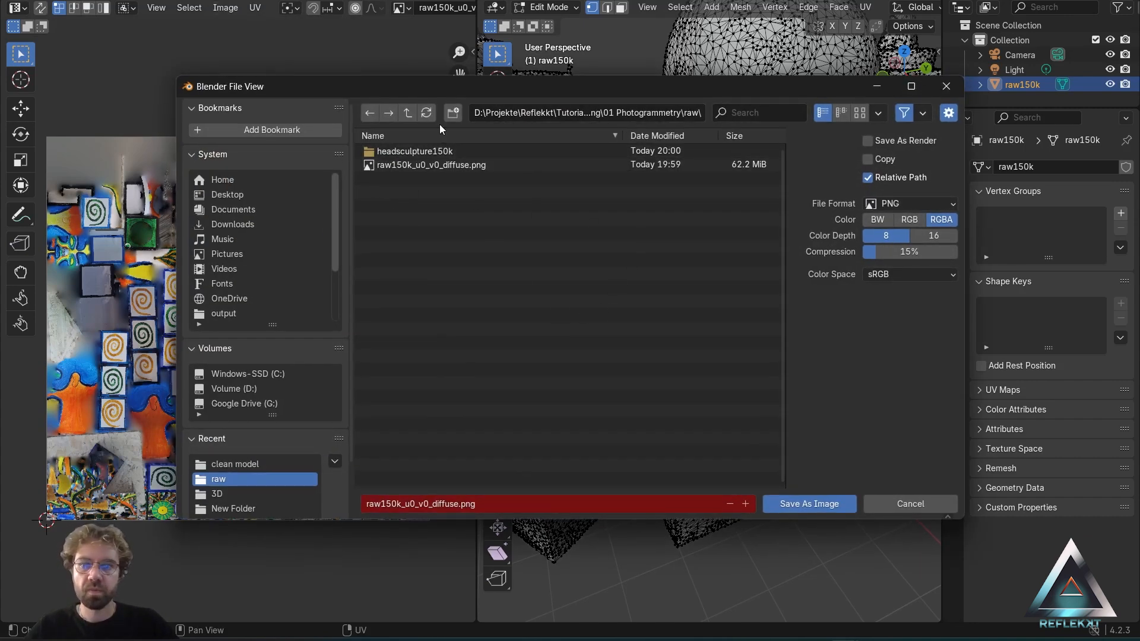
pyautogui.click(407, 113)
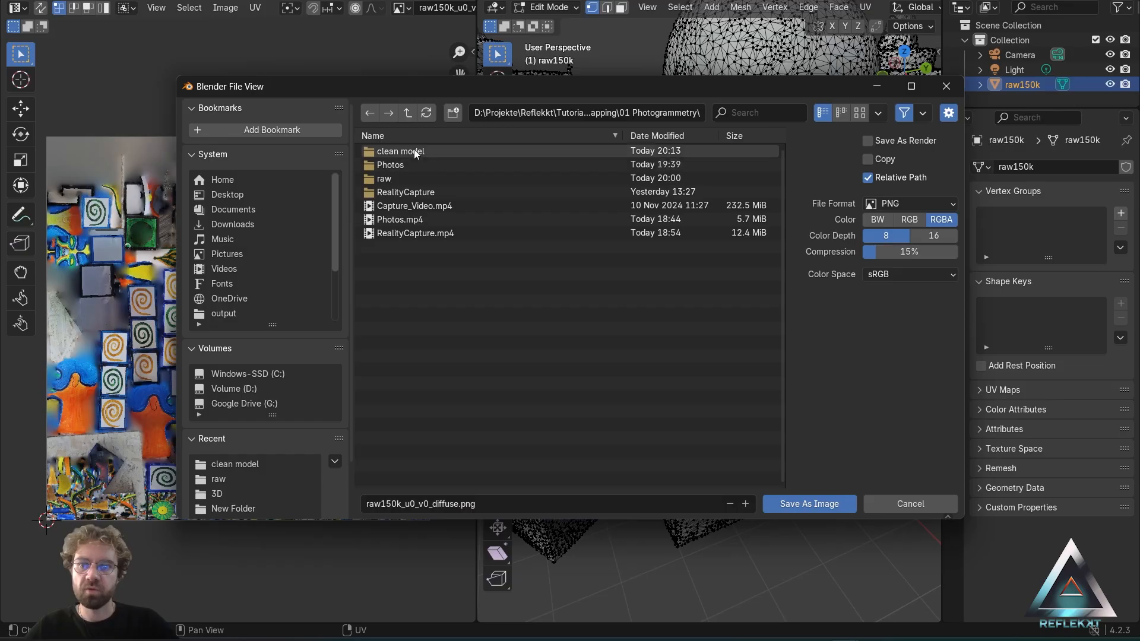
pyautogui.doubleClick(415, 150)
pyautogui.click(426, 504)
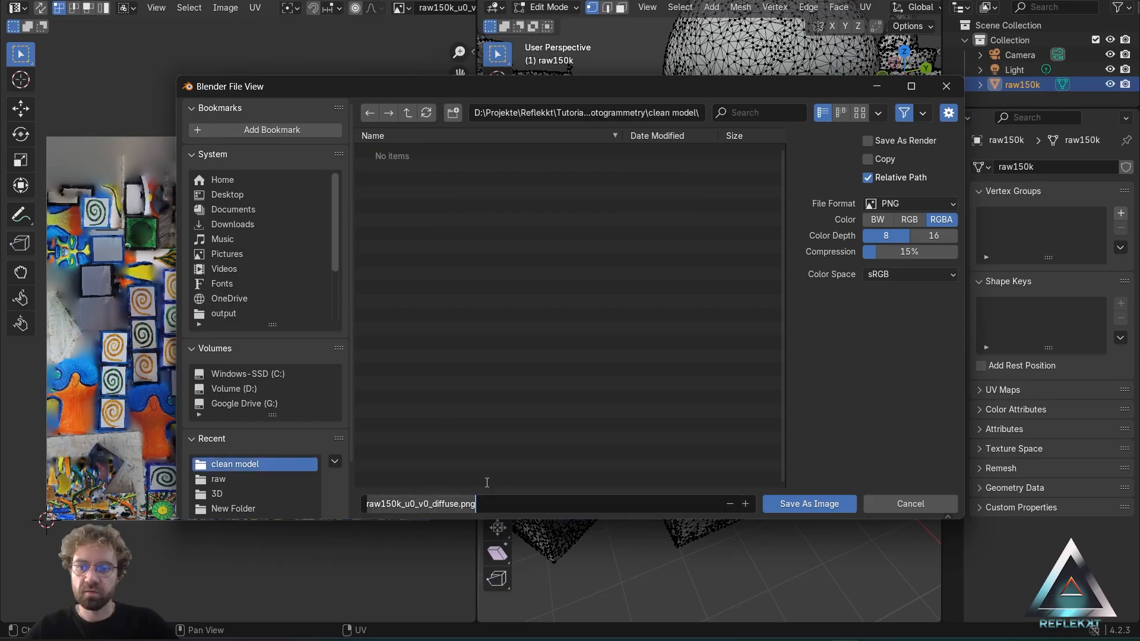
pyautogui.write('cle')
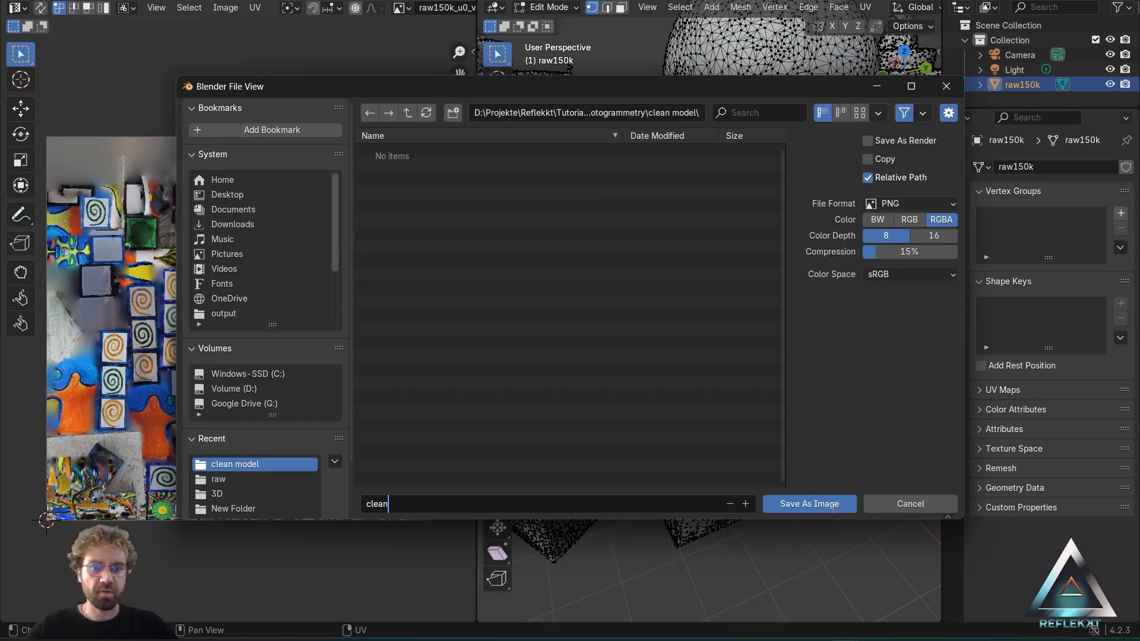
pyautogui.write('an')
pyautogui.click(811, 505)
pyautogui.click(802, 501)
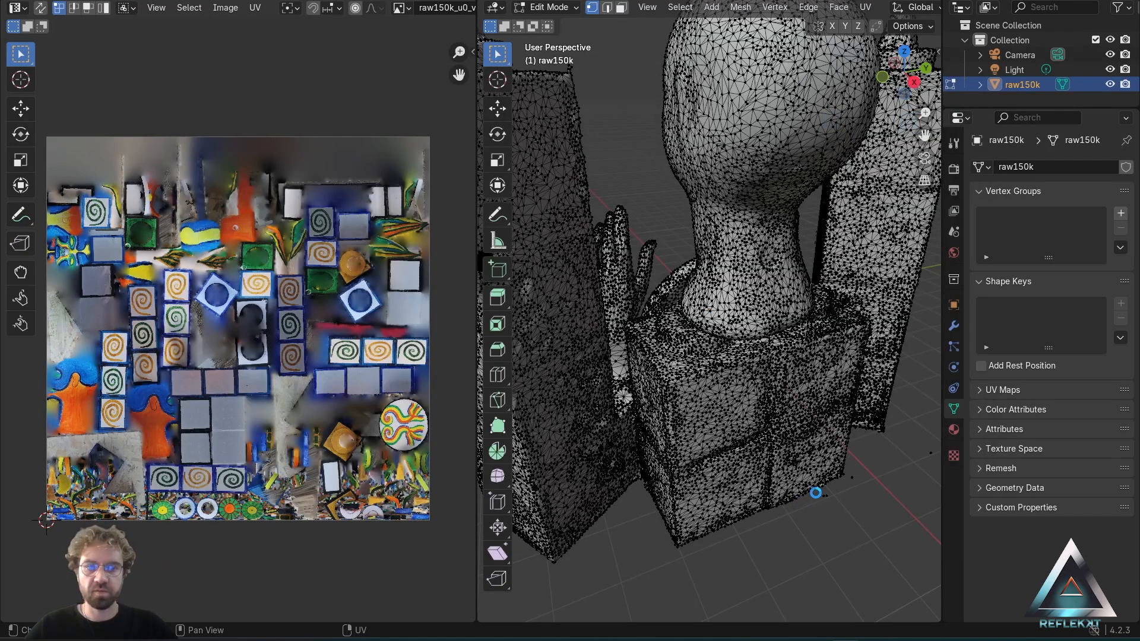
# Switch to File Explorer, open the clean model folder and select the exported clean.obj and clean.png.
pyautogui.click(457, 640)
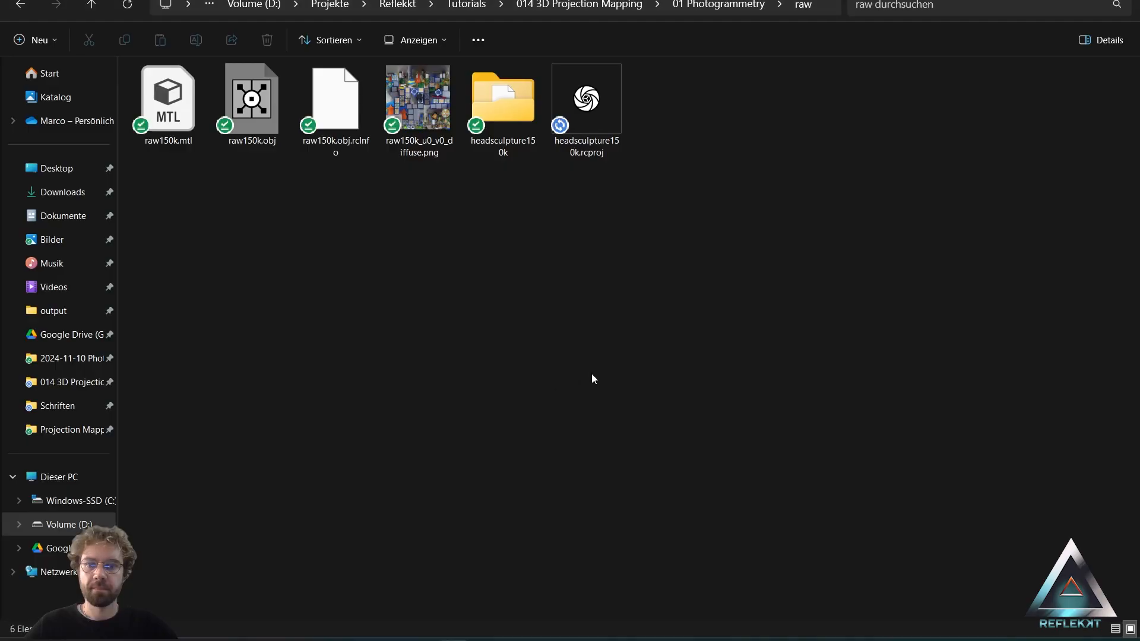
pyautogui.click(729, 6)
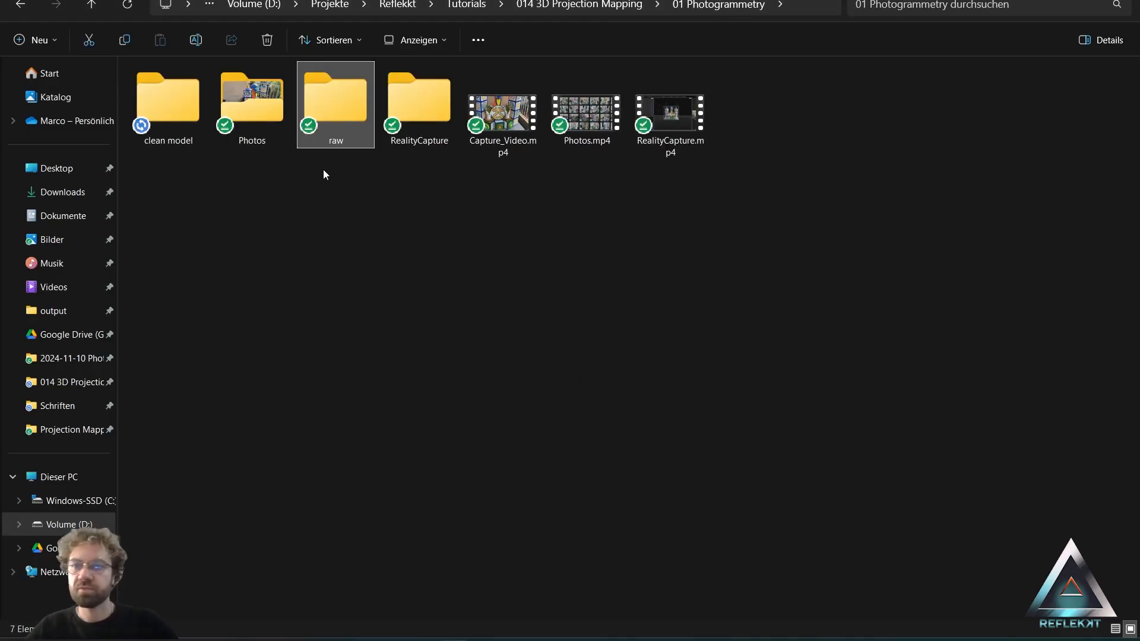
pyautogui.doubleClick(177, 109)
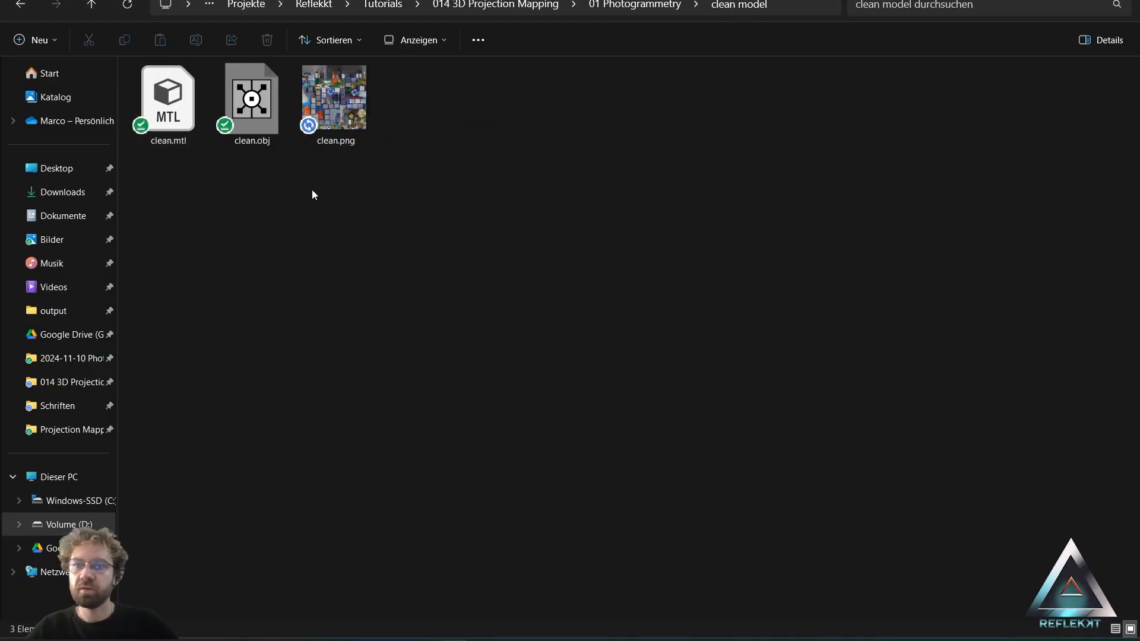
pyautogui.click(261, 122)
pyautogui.keyDown('ctrl'); pyautogui.click(342, 111); pyautogui.keyUp('ctrl')
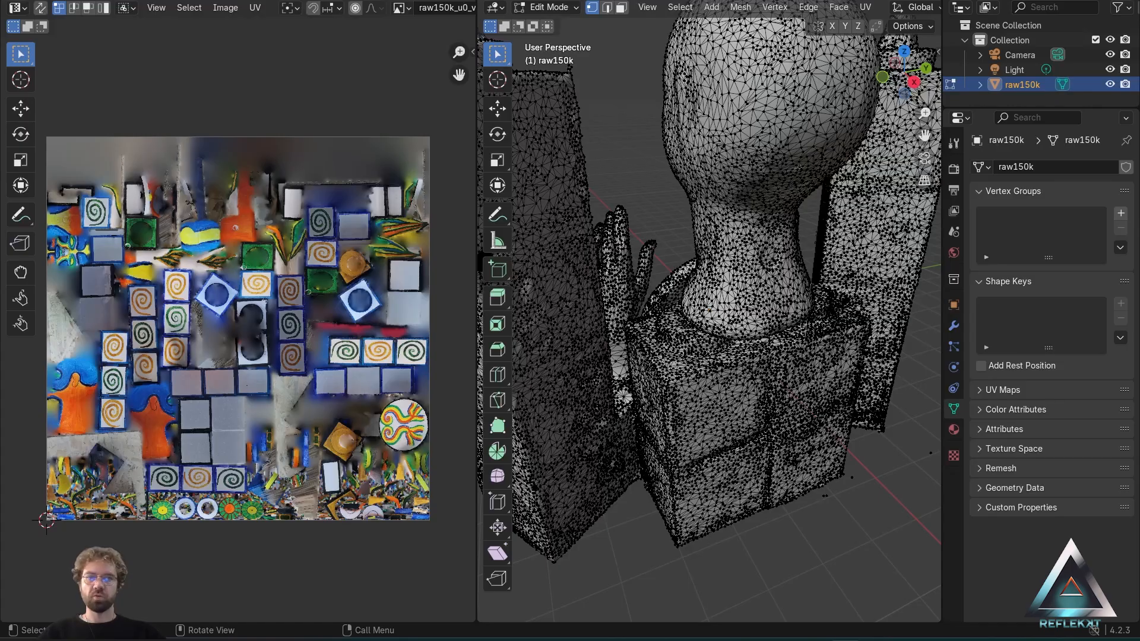
# Quit Blender, saving the scene as clean in the clean model folder.
pyautogui.hotkey('ctrl', 'q')
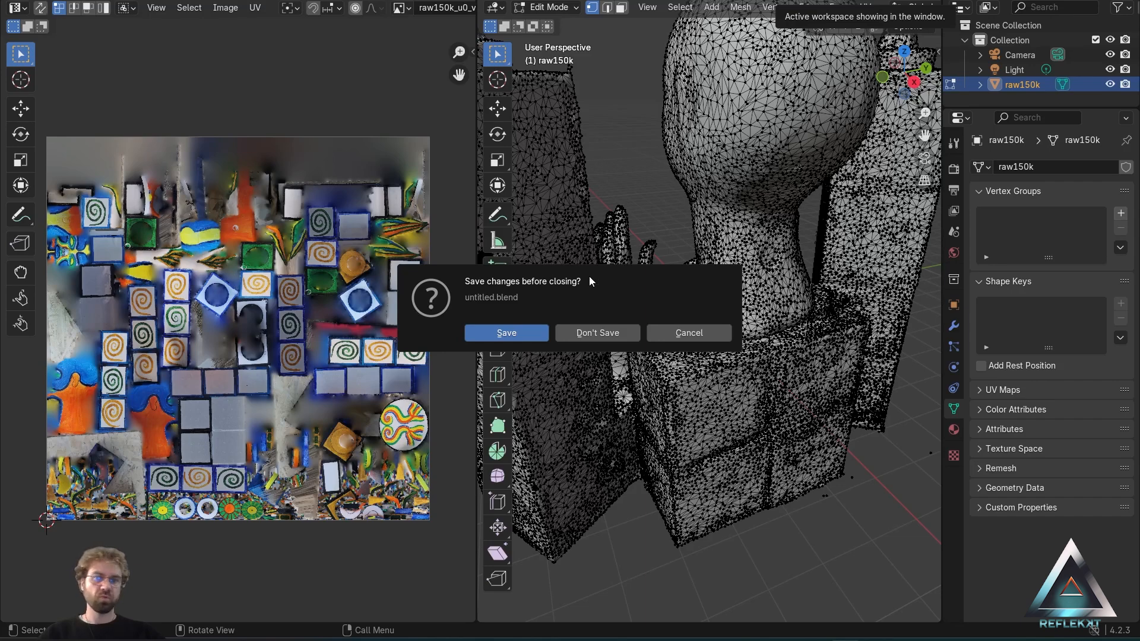
pyautogui.click(518, 330)
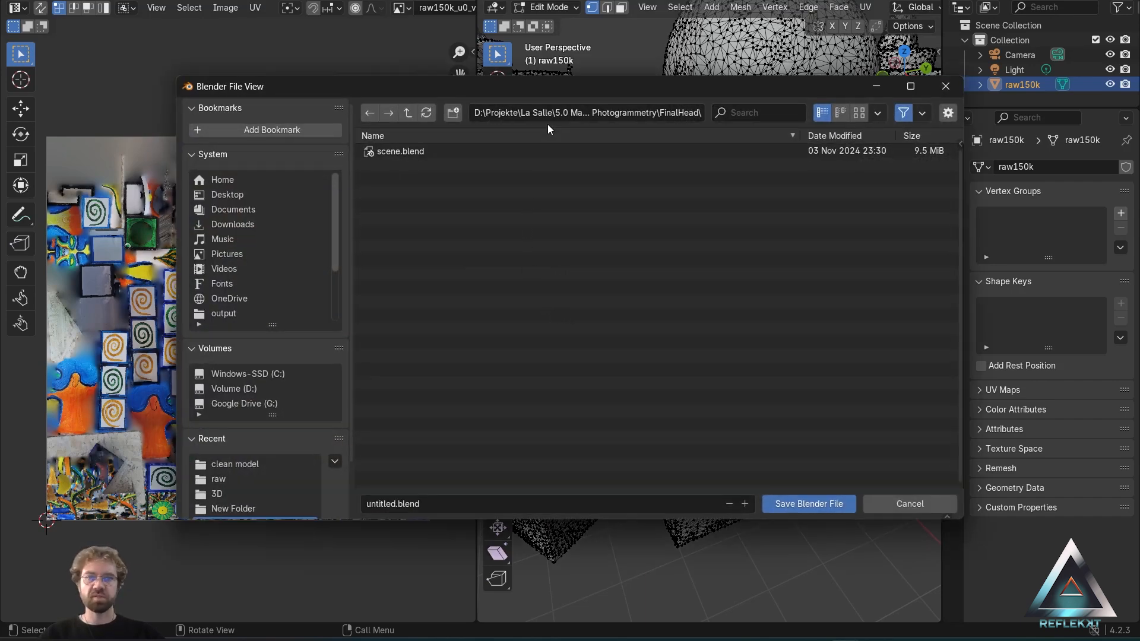
pyautogui.click(241, 467)
pyautogui.click(398, 505)
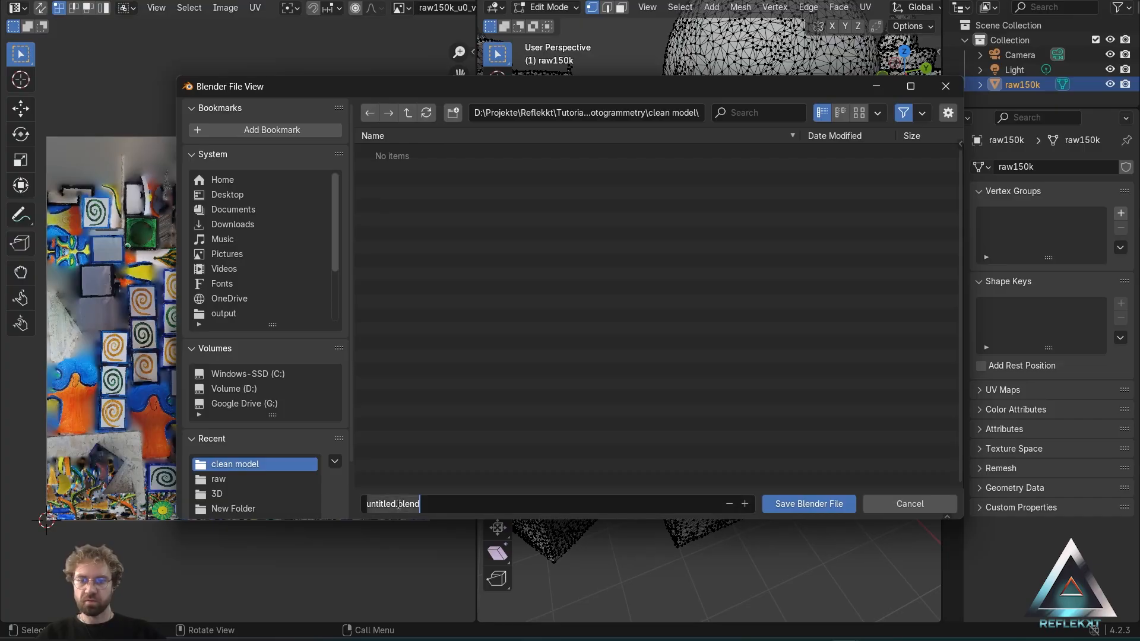
pyautogui.write('clean')
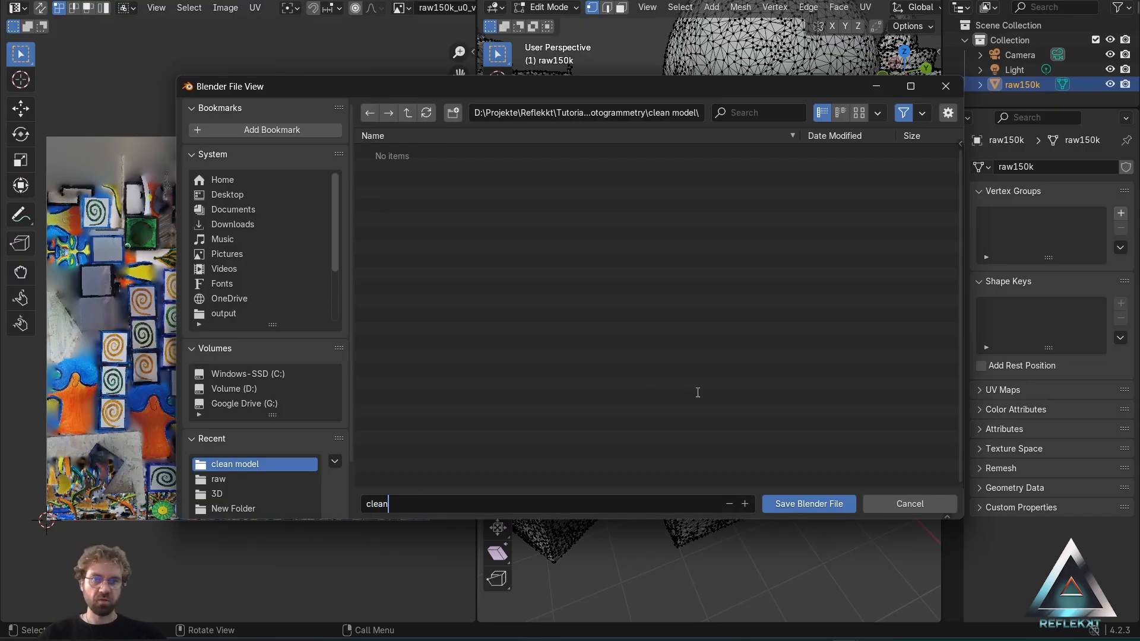
pyautogui.click(818, 510)
pyautogui.click(810, 505)
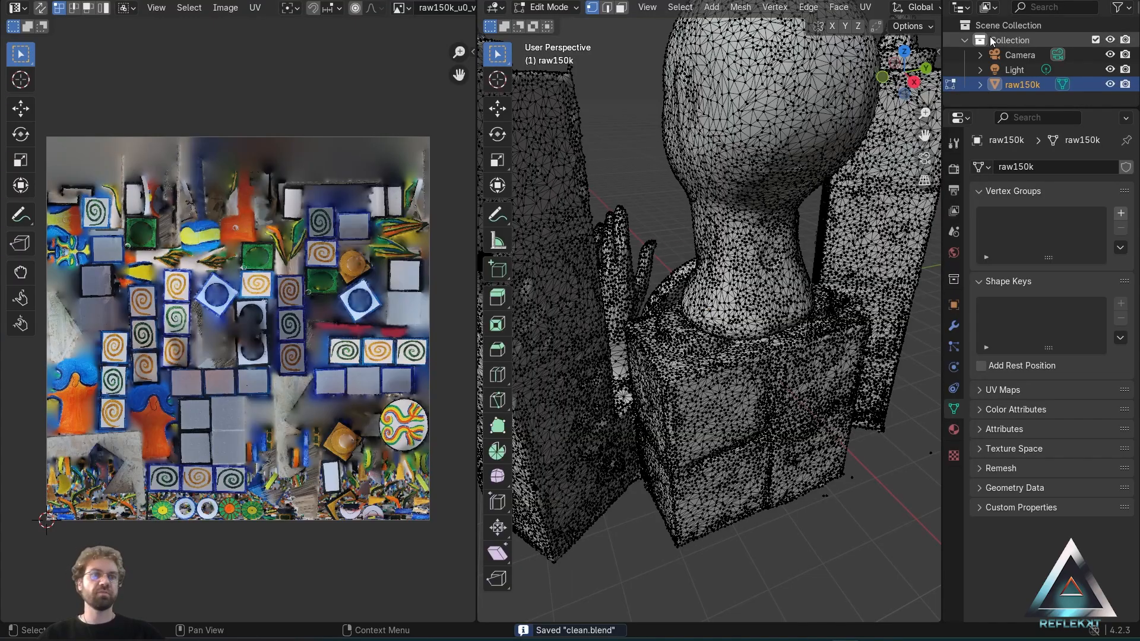
# Search Windows for touch and launch TouchDesigner 2023.12000.
pyautogui.hotkey('alt', 'Tab')
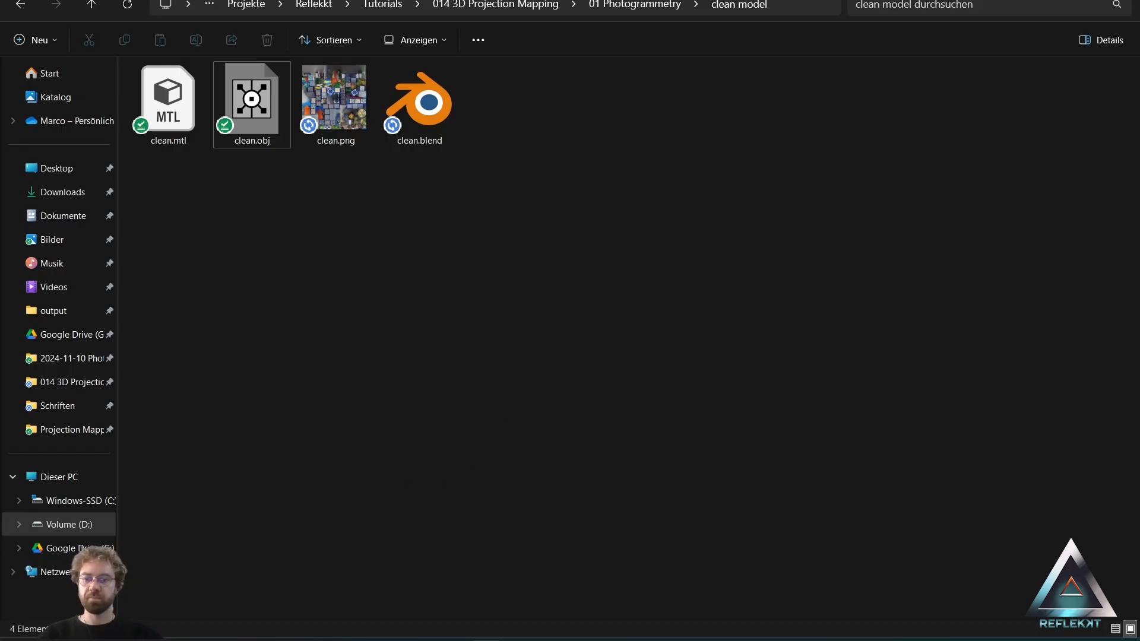
pyautogui.press('super')
pyautogui.write('touch')
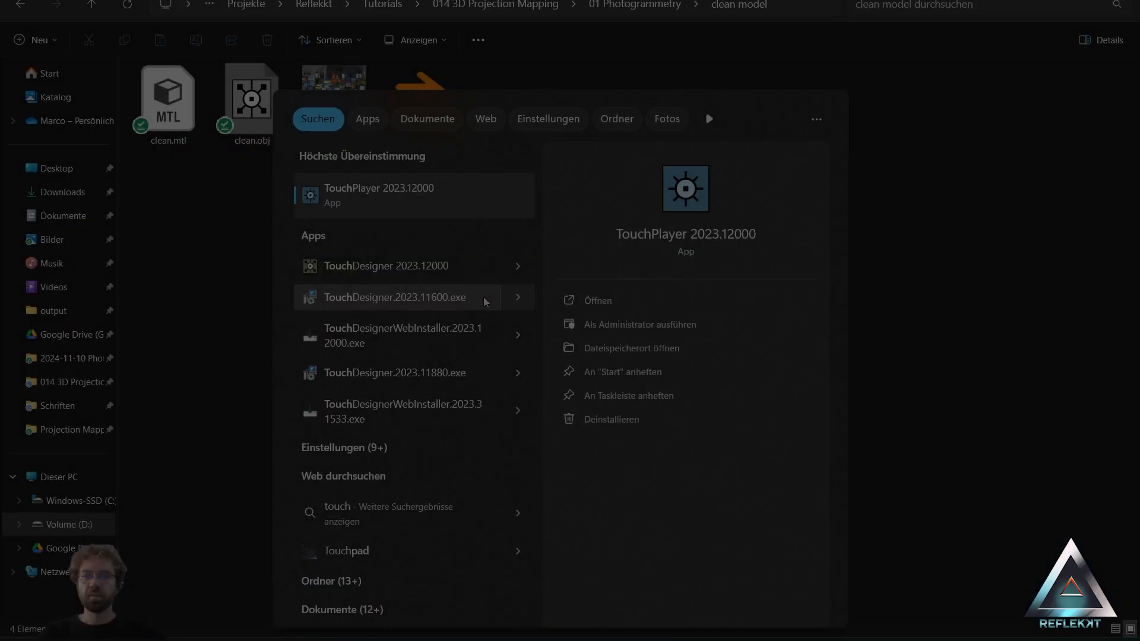
pyautogui.click(386, 265)
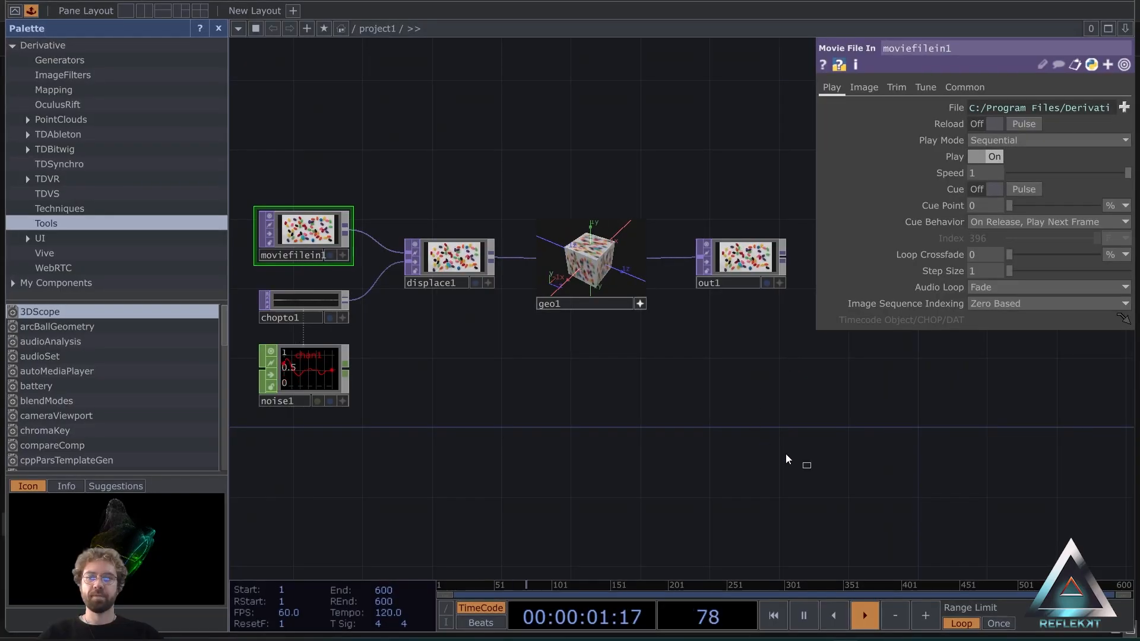
# Delete all default operators from the project1 network and close the Palette.
pyautogui.press('Delete')
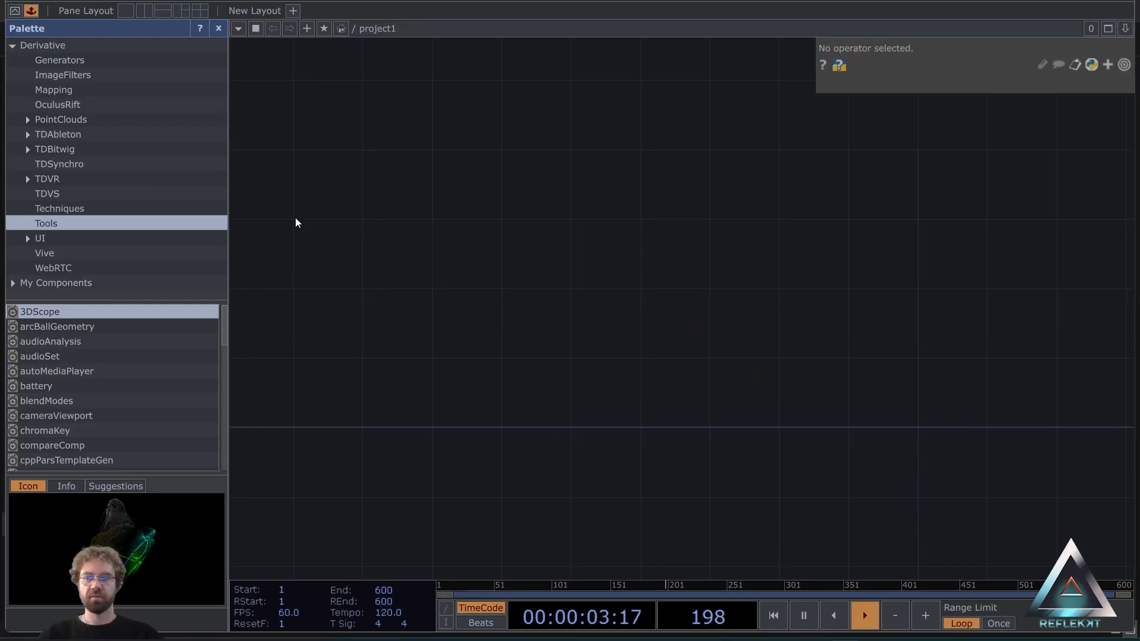
pyautogui.click(219, 28)
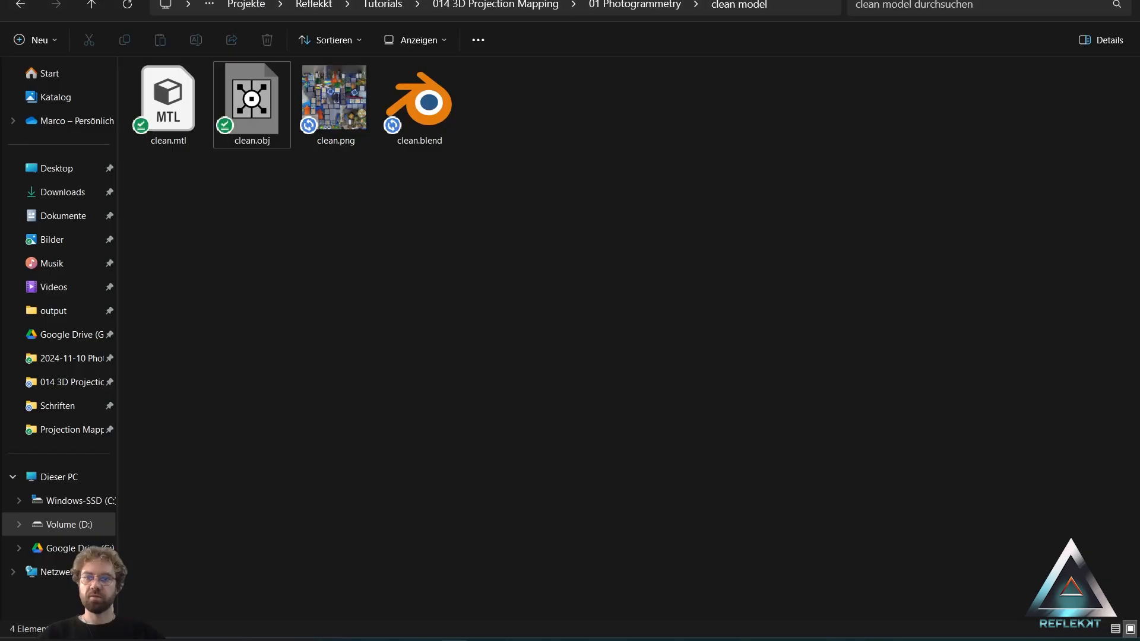
# Bring clean.obj and clean.png from the clean model folder into the project1 network, with the texture below the mesh.
pyautogui.moveTo(611, 0); pyautogui.dragTo(910, 63)
pyautogui.moveTo(751, 214); pyautogui.dragTo(365, 254)
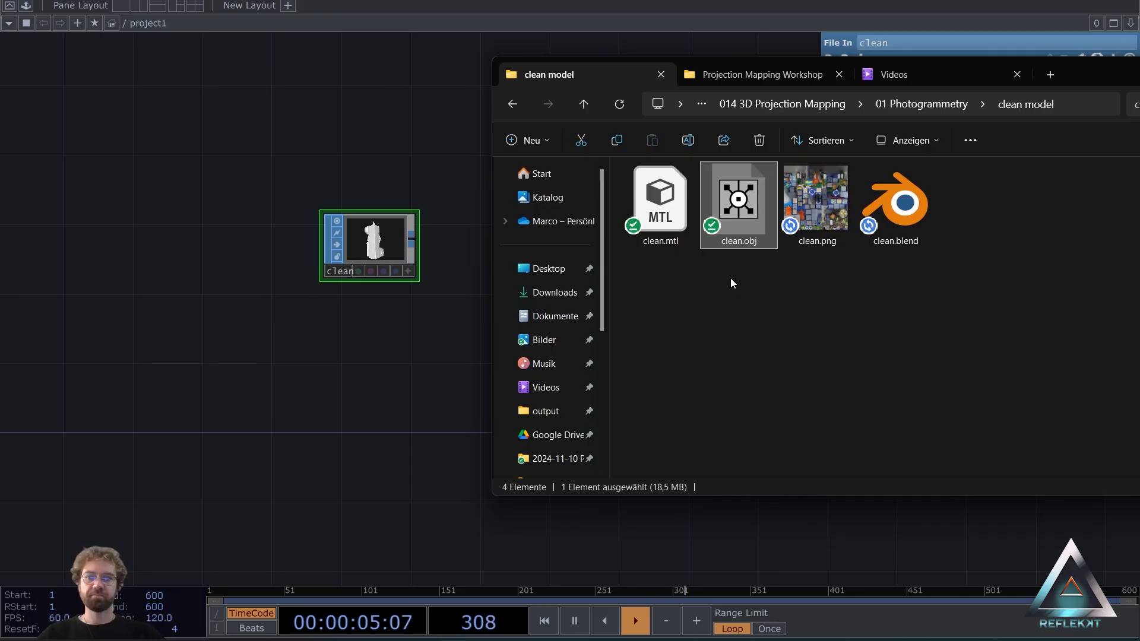
pyautogui.moveTo(813, 198); pyautogui.dragTo(416, 405)
pyautogui.click(439, 331)
pyautogui.scroll(5, 458, 321)
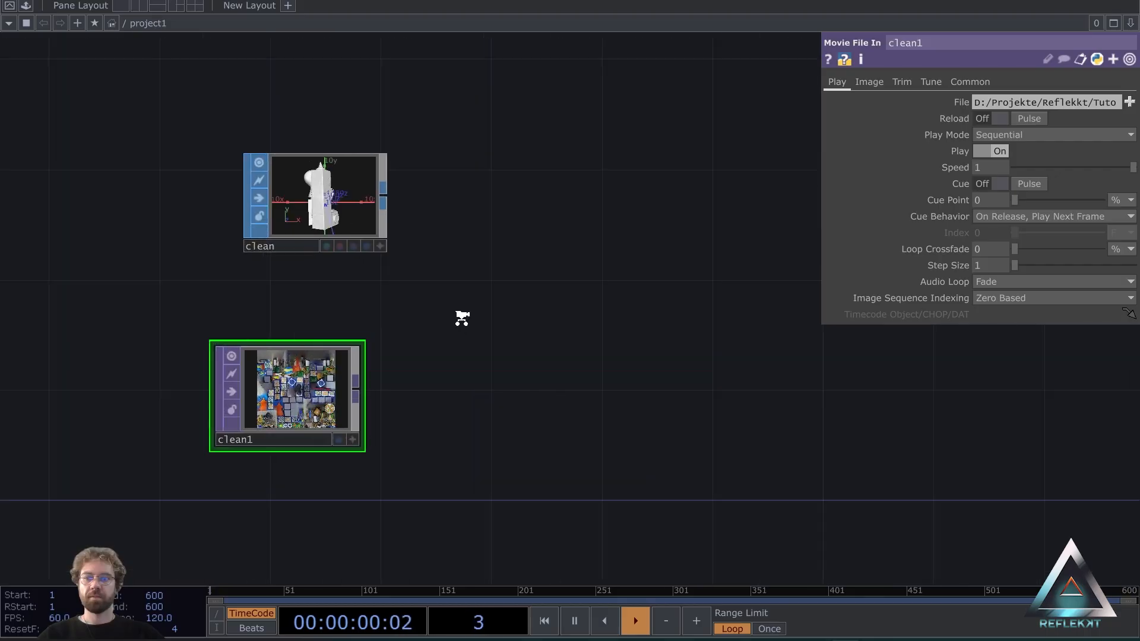
# Add a Geometry COMP fed by the output of the clean mesh operator.
pyautogui.scroll(4, 258, 213)
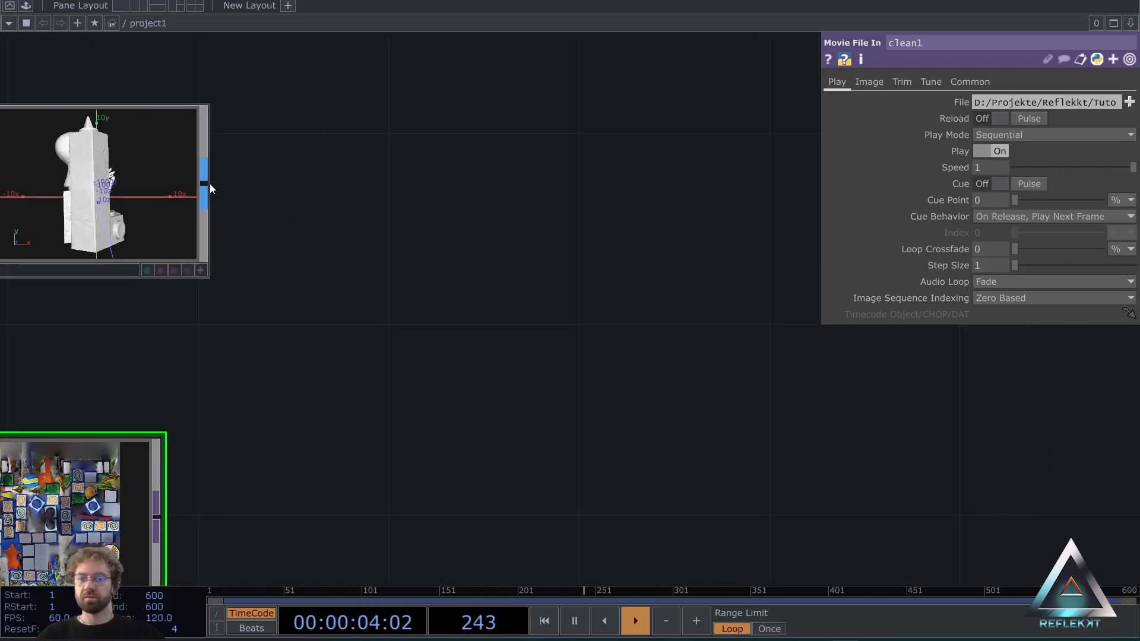
pyautogui.click(204, 184)
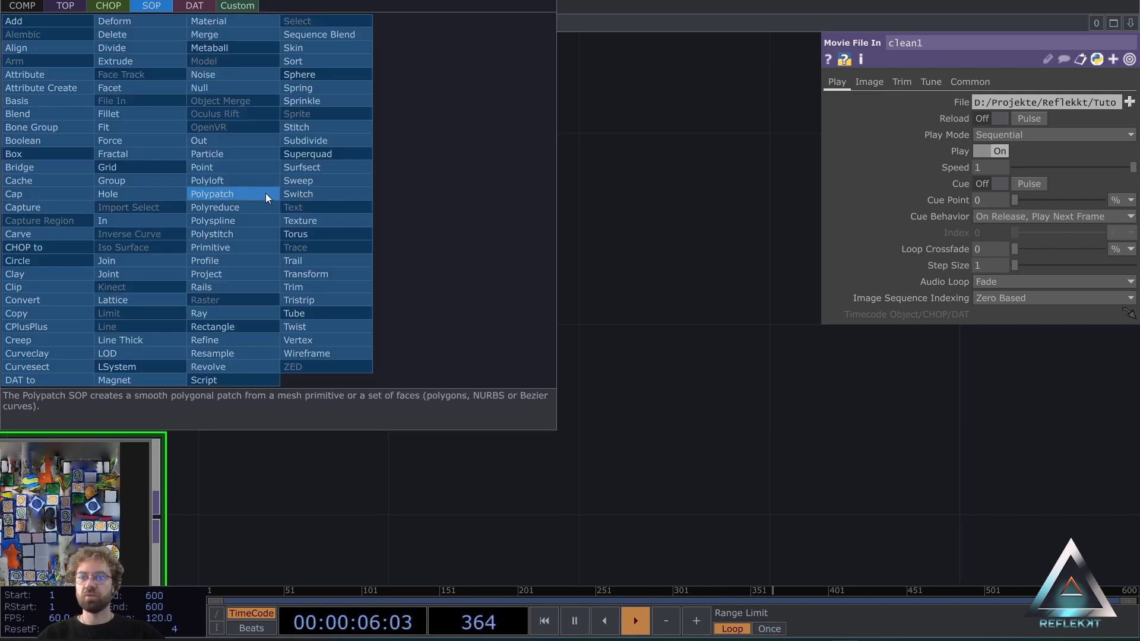
pyautogui.click(22, 6)
pyautogui.write('g')
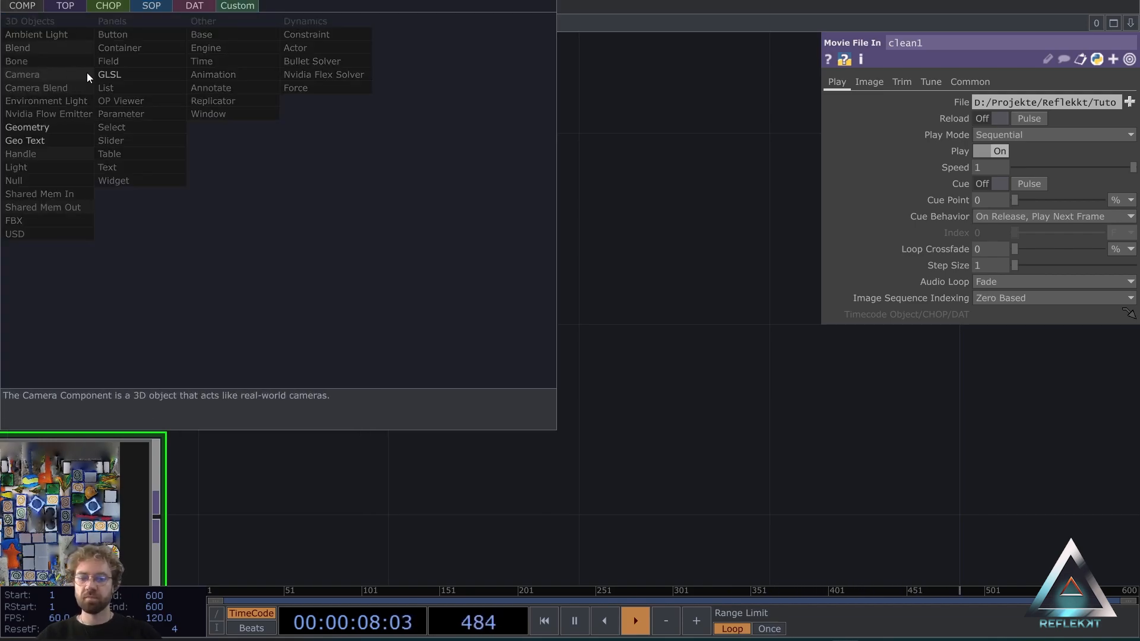
pyautogui.click(60, 130)
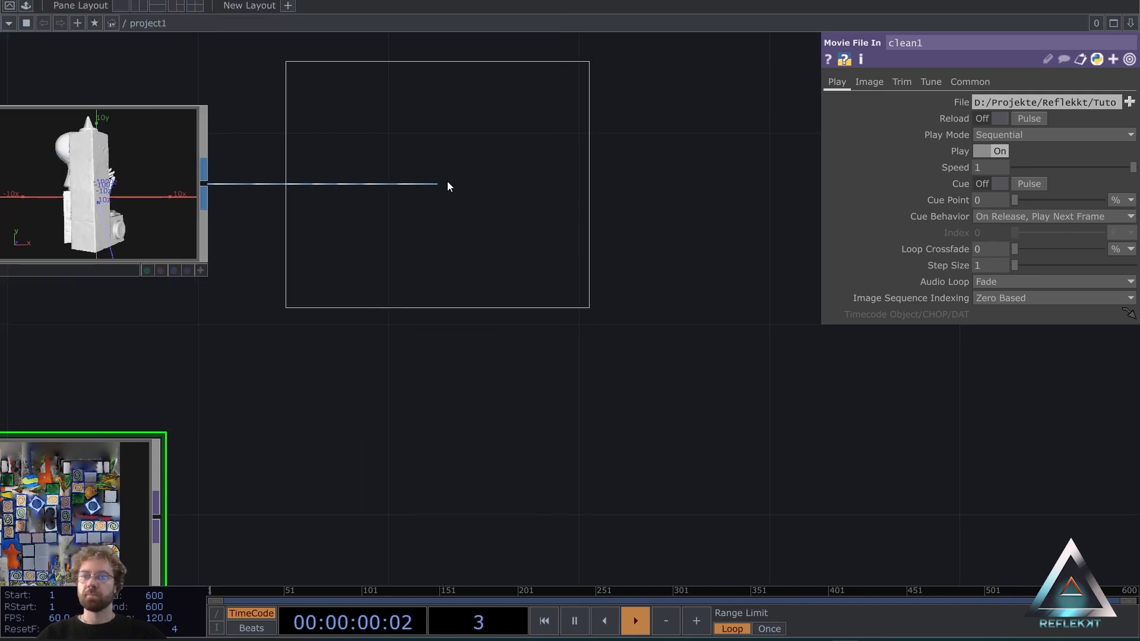
pyautogui.click(570, 186)
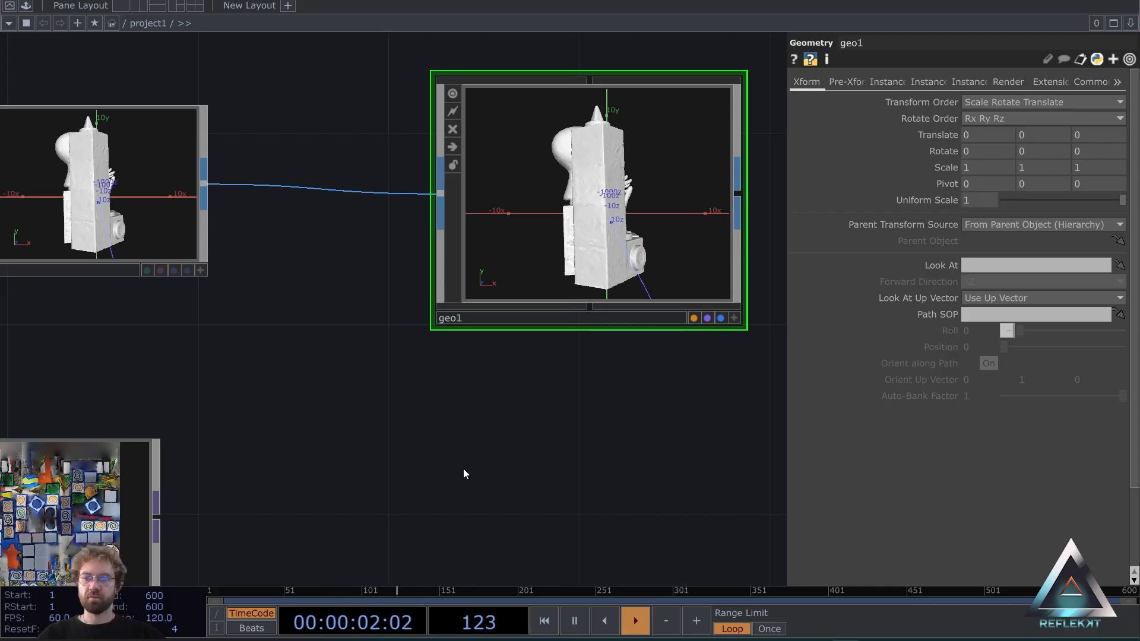
# Add a Phong material to the network below the Geometry COMP.
pyautogui.press('Tab')
pyautogui.click(379, 212)
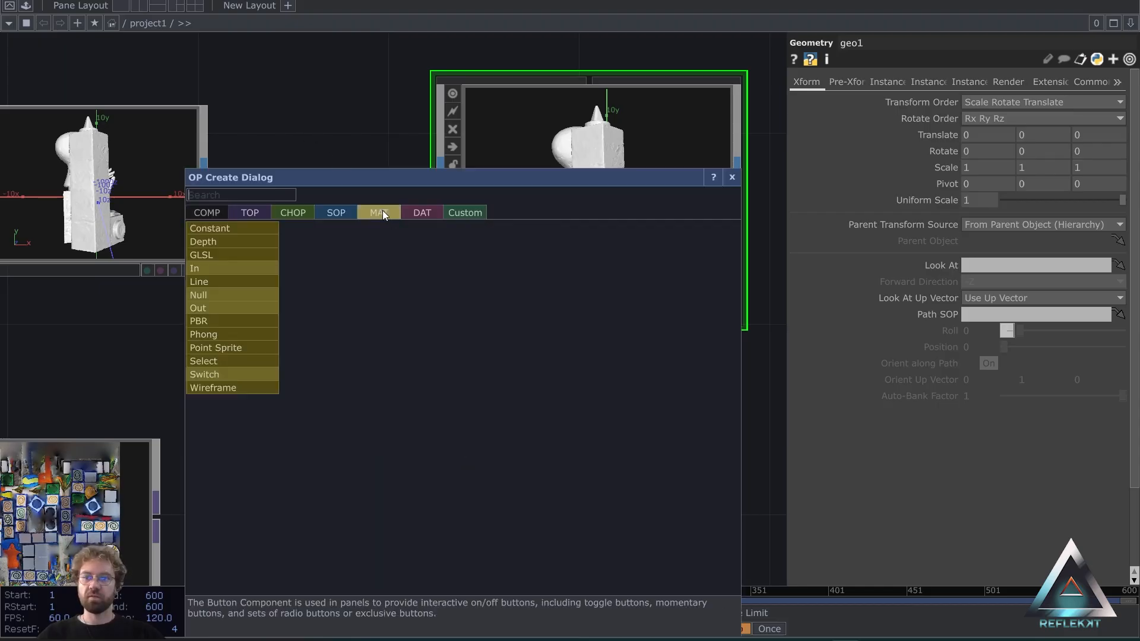
pyautogui.click(261, 334)
pyautogui.click(579, 499)
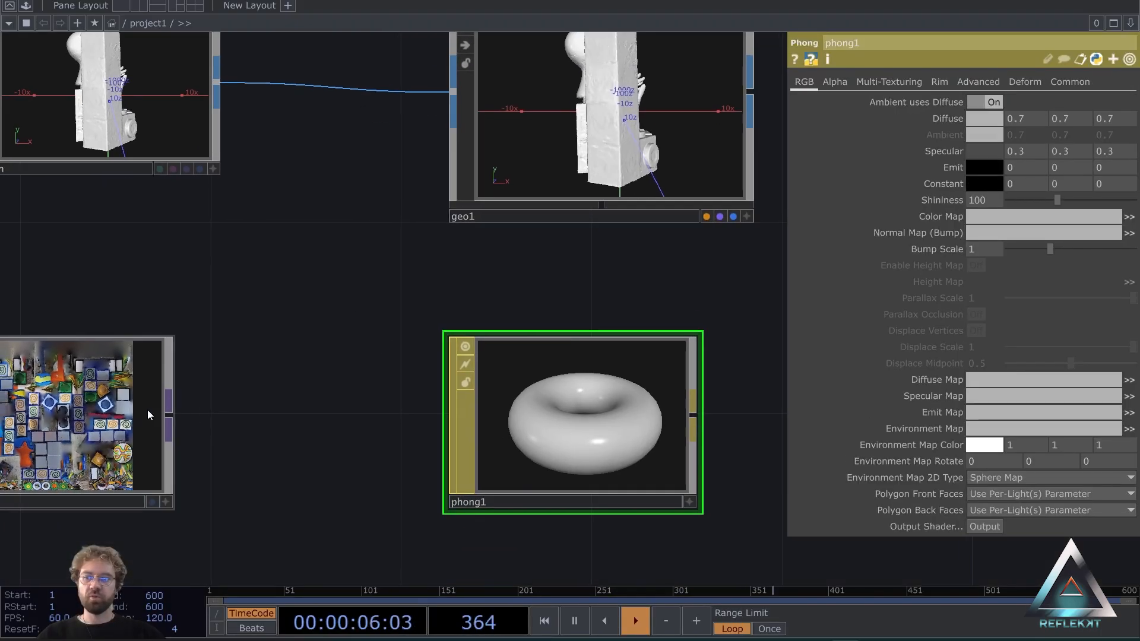
# Assign the clean1 texture to the Phong material as its Color Map.
pyautogui.scroll(-2, 95, 416)
pyautogui.moveTo(89, 409); pyautogui.dragTo(468, 403)
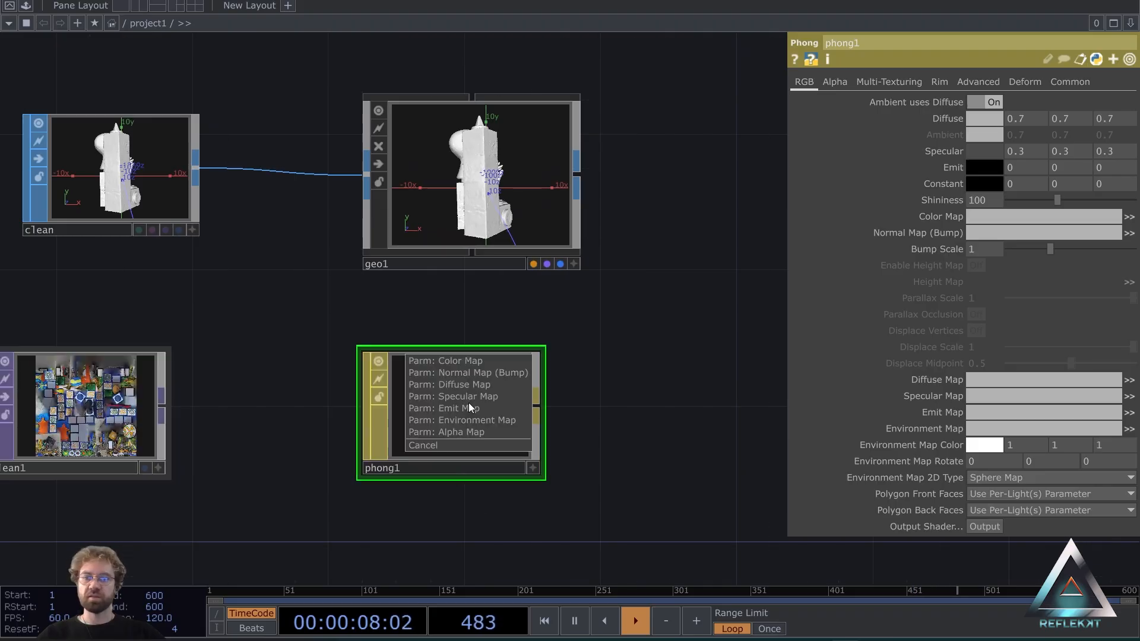
pyautogui.click(456, 362)
# Assign the Phong material to the Geometry COMP and rotate its active viewer to the sculpture's front.
pyautogui.moveTo(454, 396); pyautogui.dragTo(472, 190)
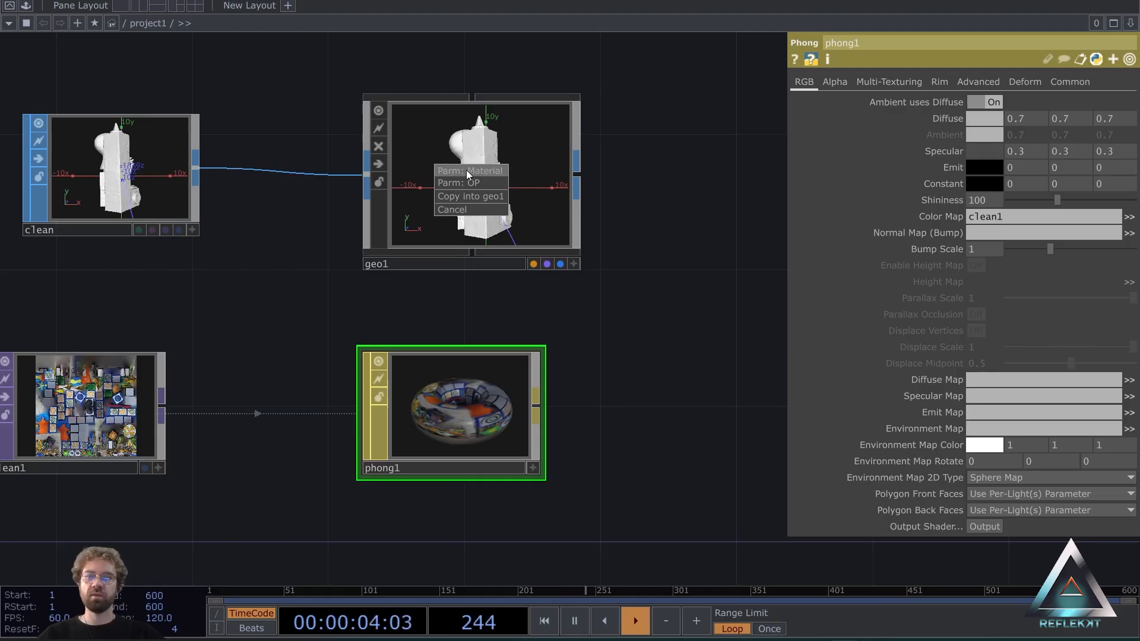
pyautogui.click(469, 172)
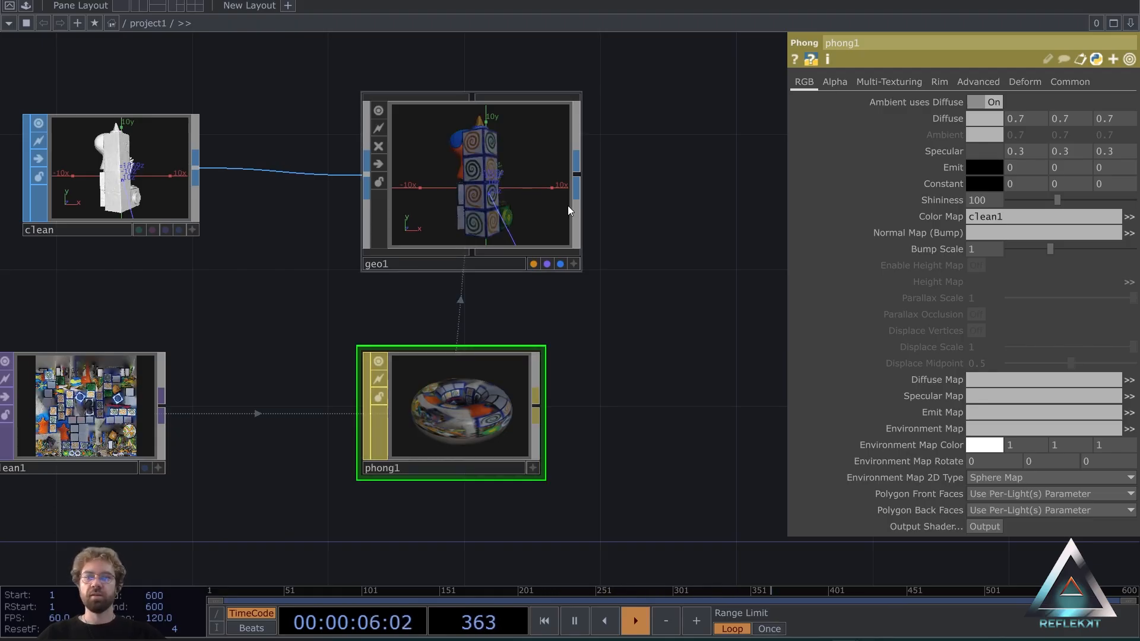
pyautogui.click(574, 264)
pyautogui.moveTo(517, 182); pyautogui.dragTo(467, 182)
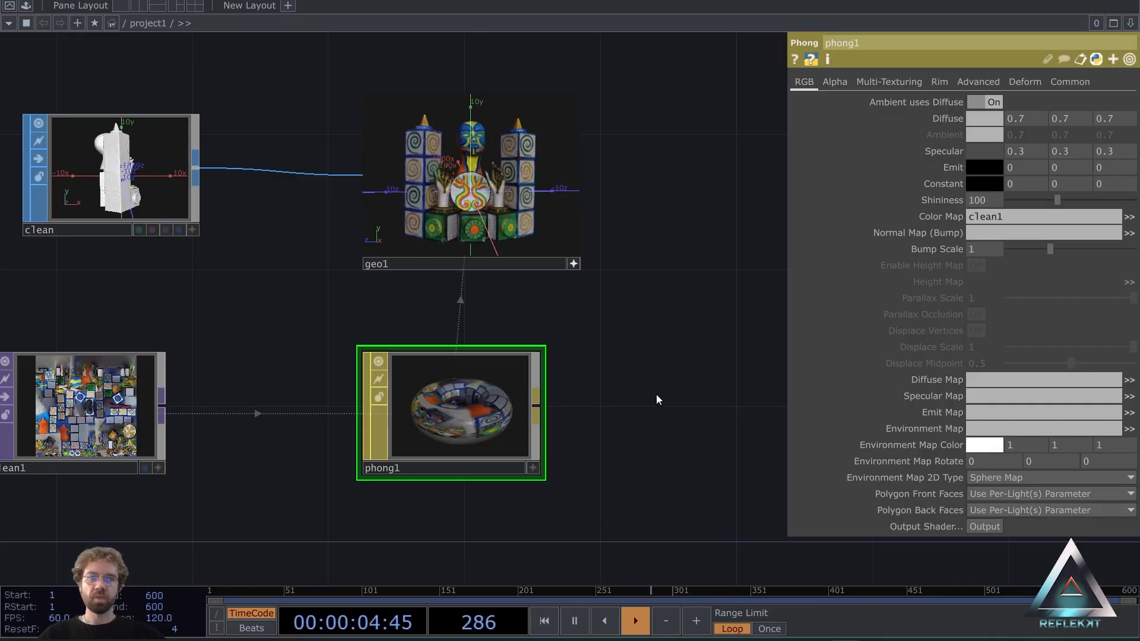
# Insert a Transform operator between the clean mesh operator and the Geometry COMP.
pyautogui.scroll(3, 248, 295)
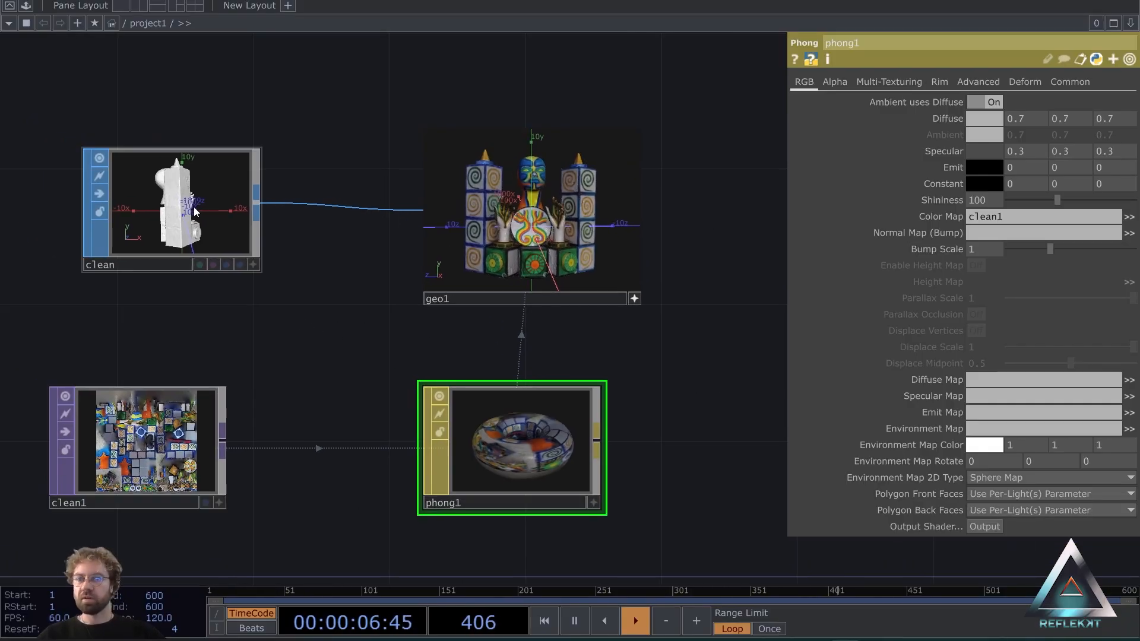
pyautogui.click(290, 279)
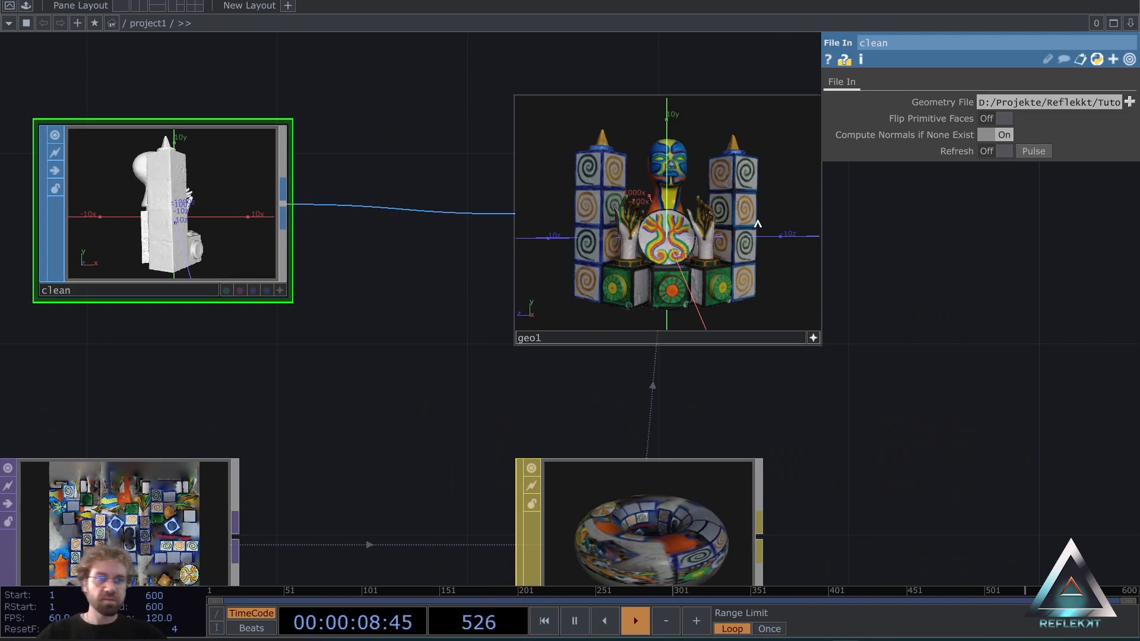
pyautogui.moveTo(401, 308); pyautogui.dragTo(572, 326)
pyautogui.moveTo(376, 262); pyautogui.dragTo(241, 238)
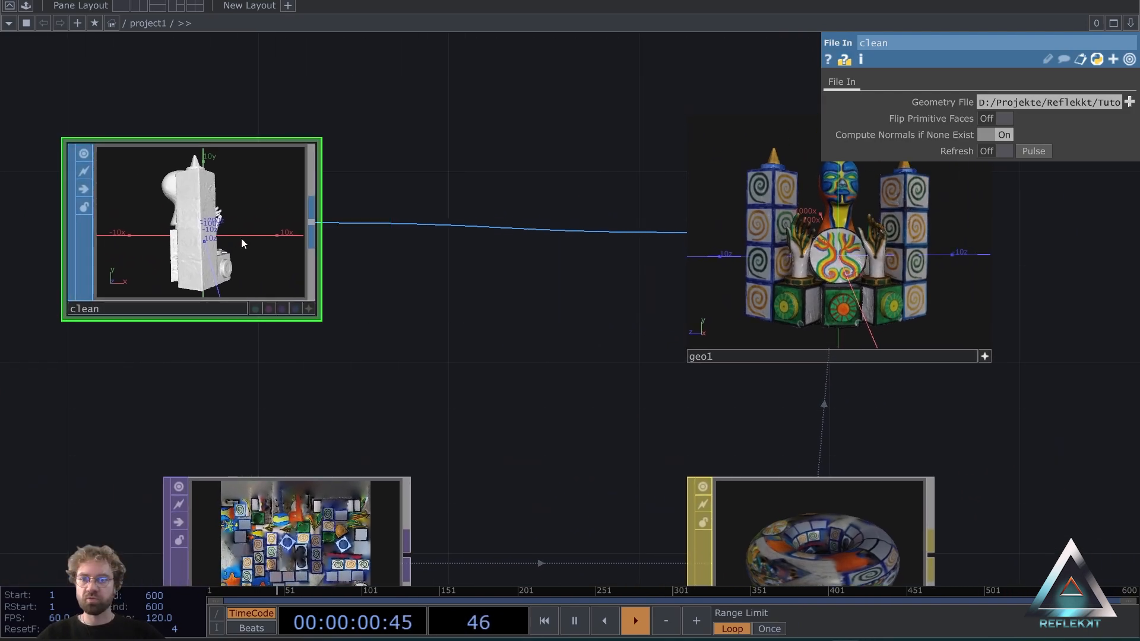
pyautogui.rightClick(432, 229)
pyautogui.click(461, 209)
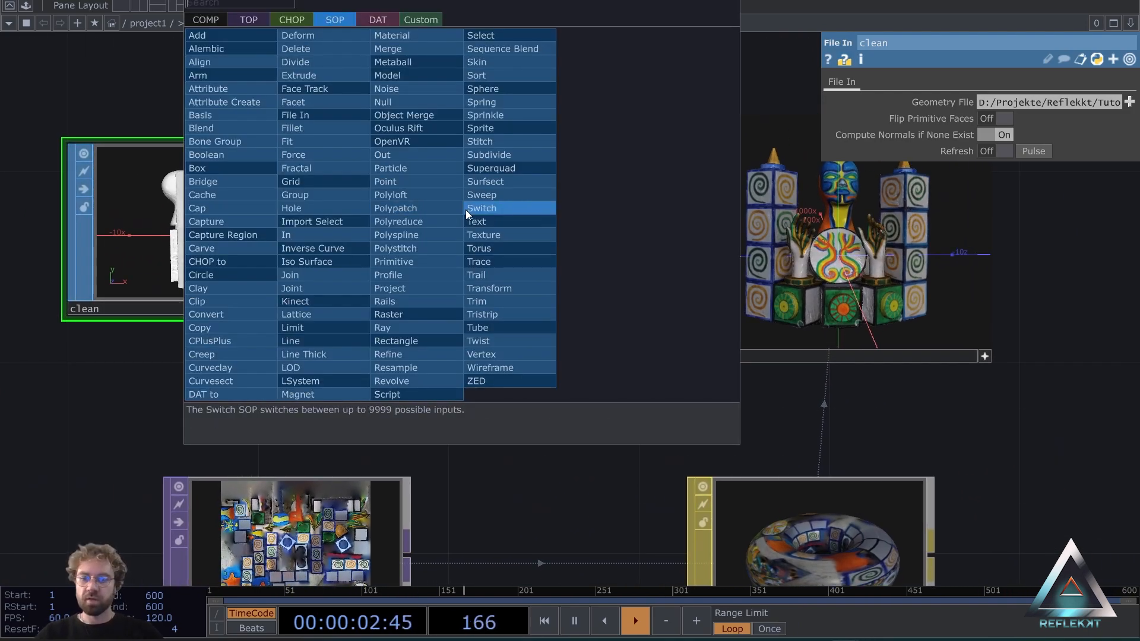
pyautogui.write('tra')
pyautogui.click(505, 275)
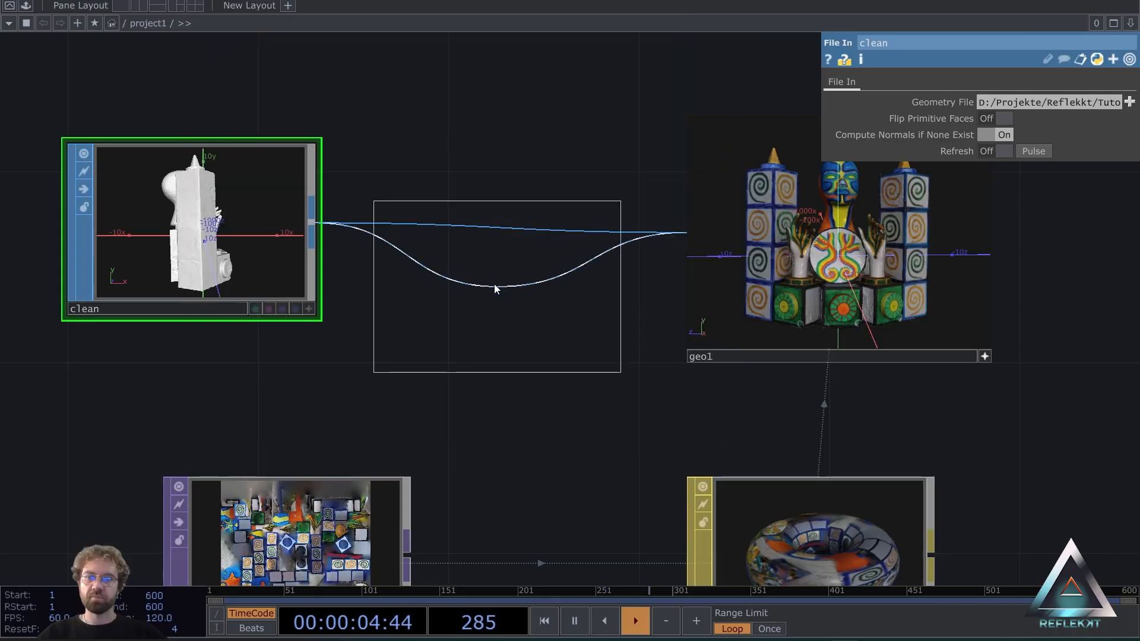
pyautogui.click(492, 233)
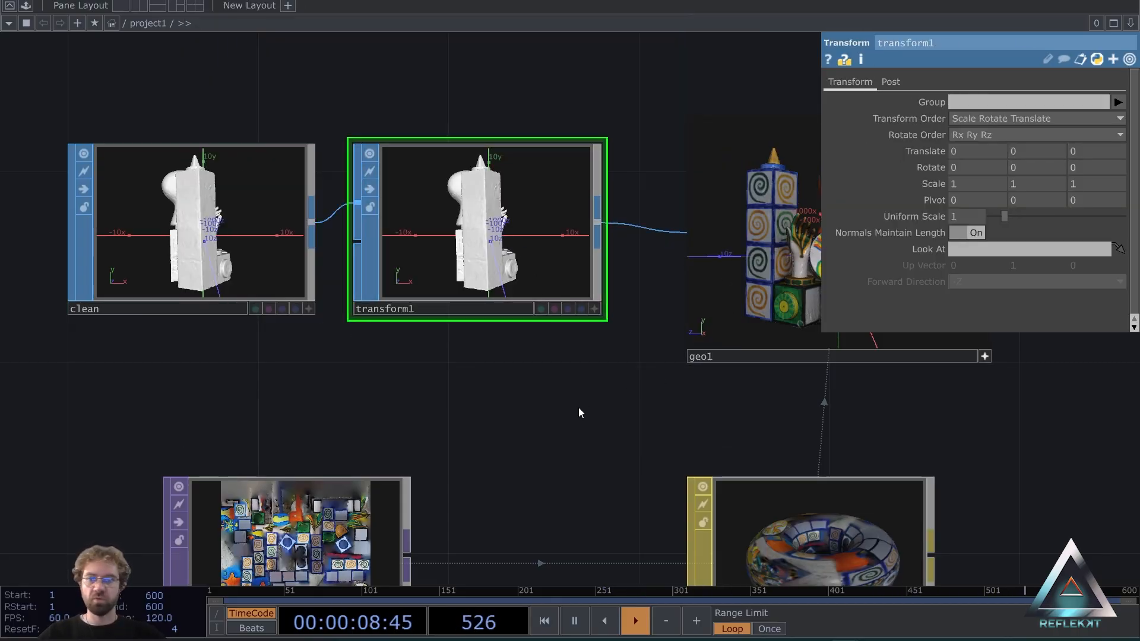
# Set the Transform operator's Y rotation to -90 and orbit the Geometry COMP's viewer to the sculpture's front.
pyautogui.moveTo(1036, 168); pyautogui.dragTo(1026, 144, button='middle')
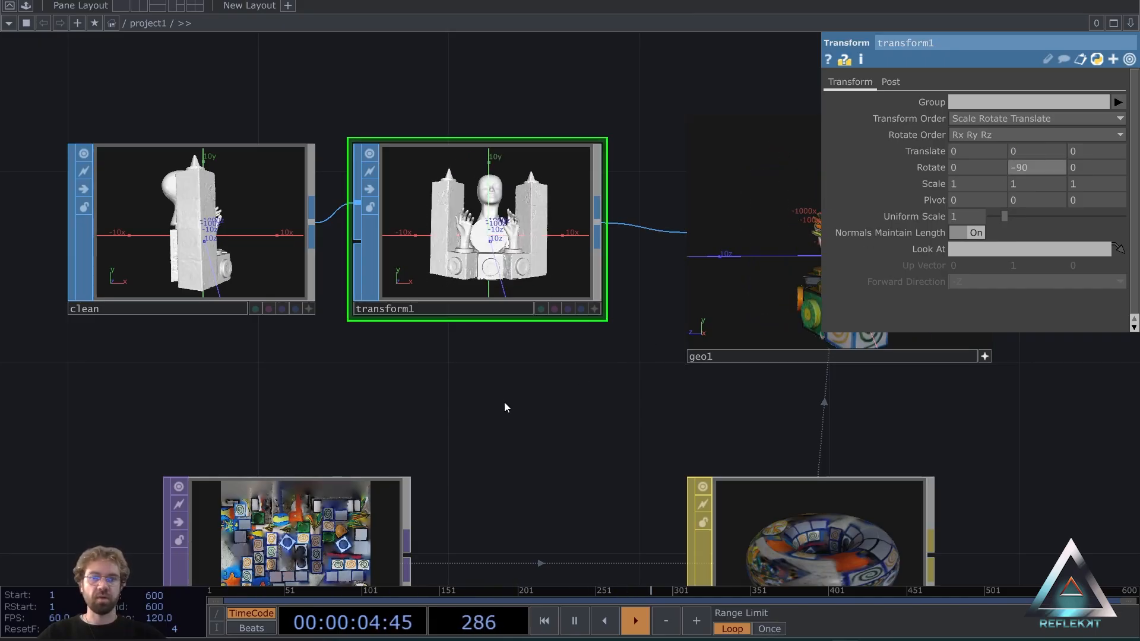
pyautogui.moveTo(534, 368); pyautogui.dragTo(366, 350)
pyautogui.scroll(3, 304, 214)
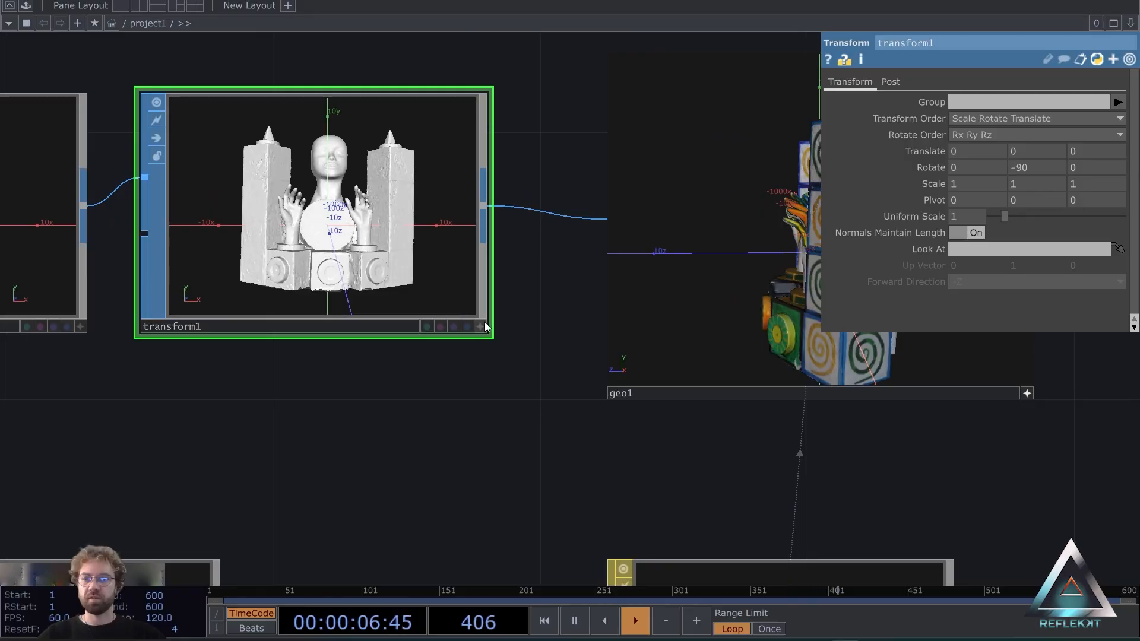
pyautogui.moveTo(458, 396); pyautogui.dragTo(405, 406)
pyautogui.scroll(-2, 405, 406)
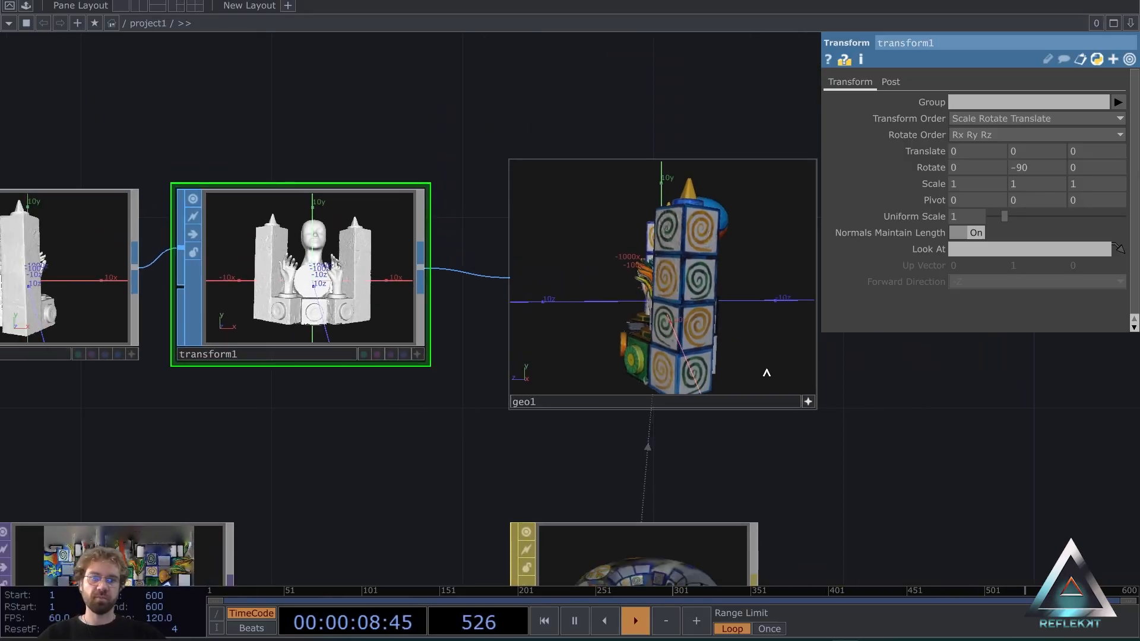
pyautogui.moveTo(766, 374); pyautogui.dragTo(705, 309)
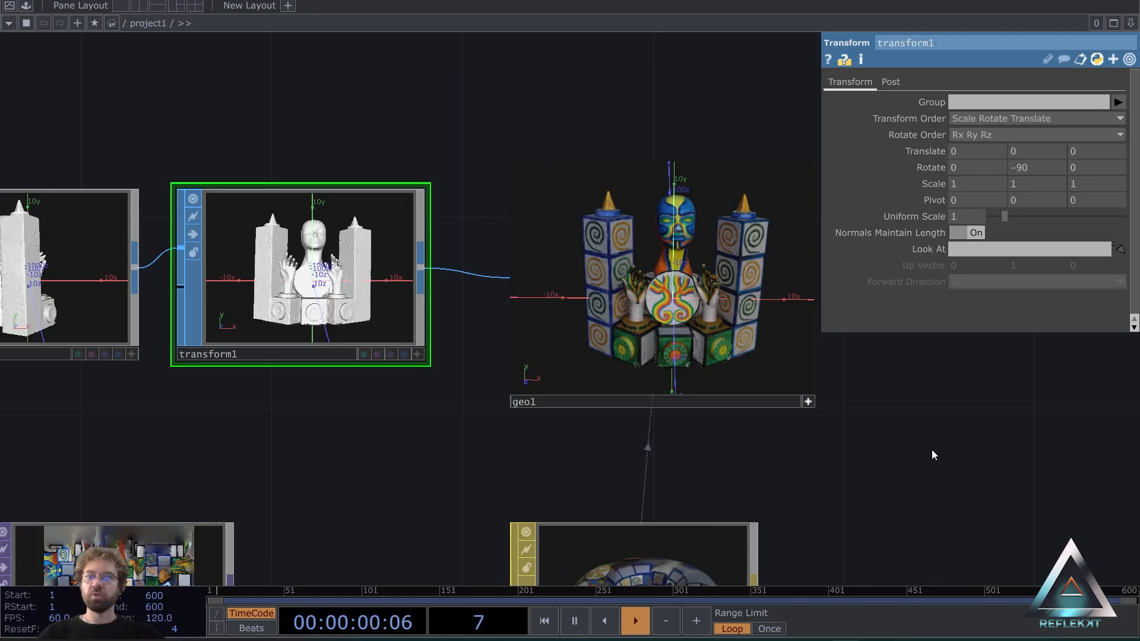
# Add a Camera COMP to the network beside the Geometry COMP.
pyautogui.moveTo(931, 451); pyautogui.dragTo(743, 436)
pyautogui.scroll(-3, 743, 436)
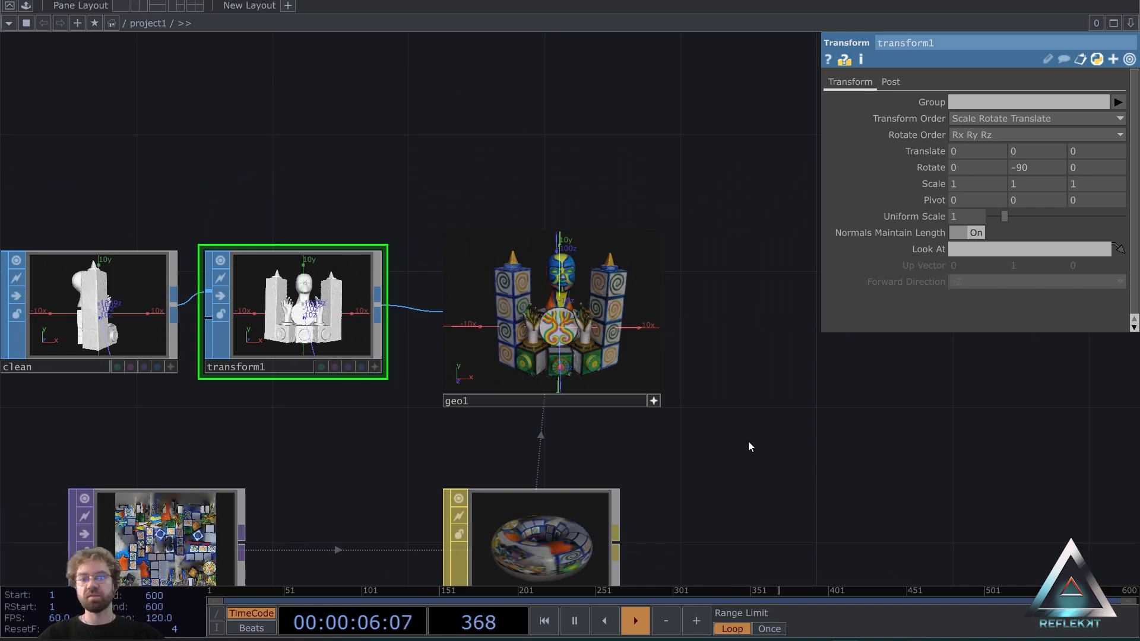
pyautogui.moveTo(749, 447); pyautogui.dragTo(678, 371)
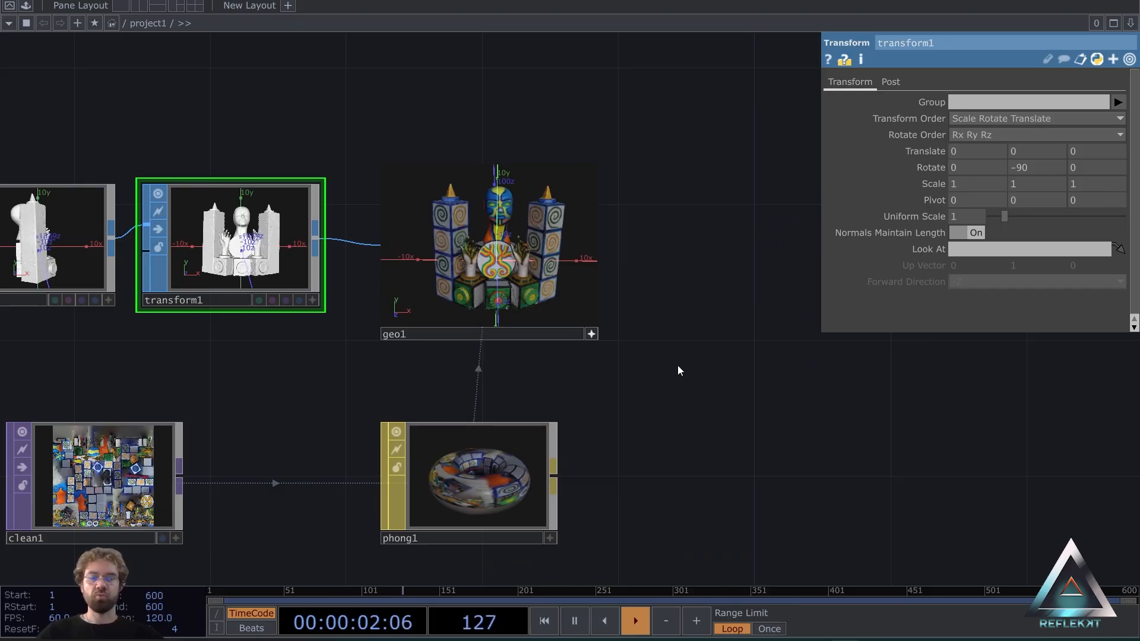
pyautogui.scroll(-5, 678, 374)
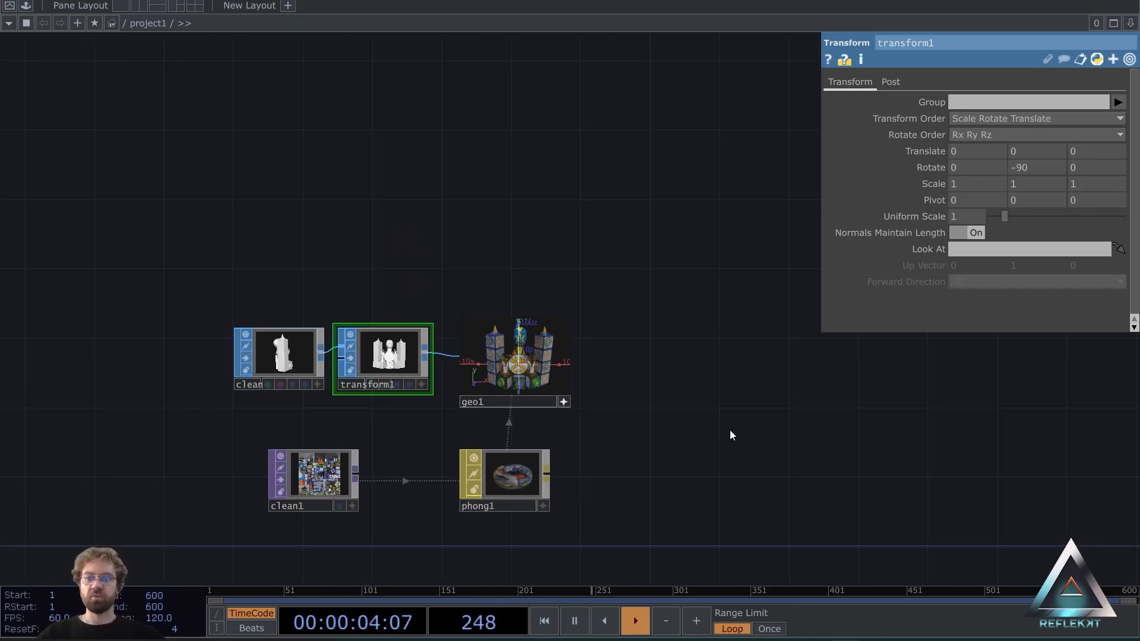
pyautogui.moveTo(730, 436); pyautogui.dragTo(662, 400)
pyautogui.press('Tab')
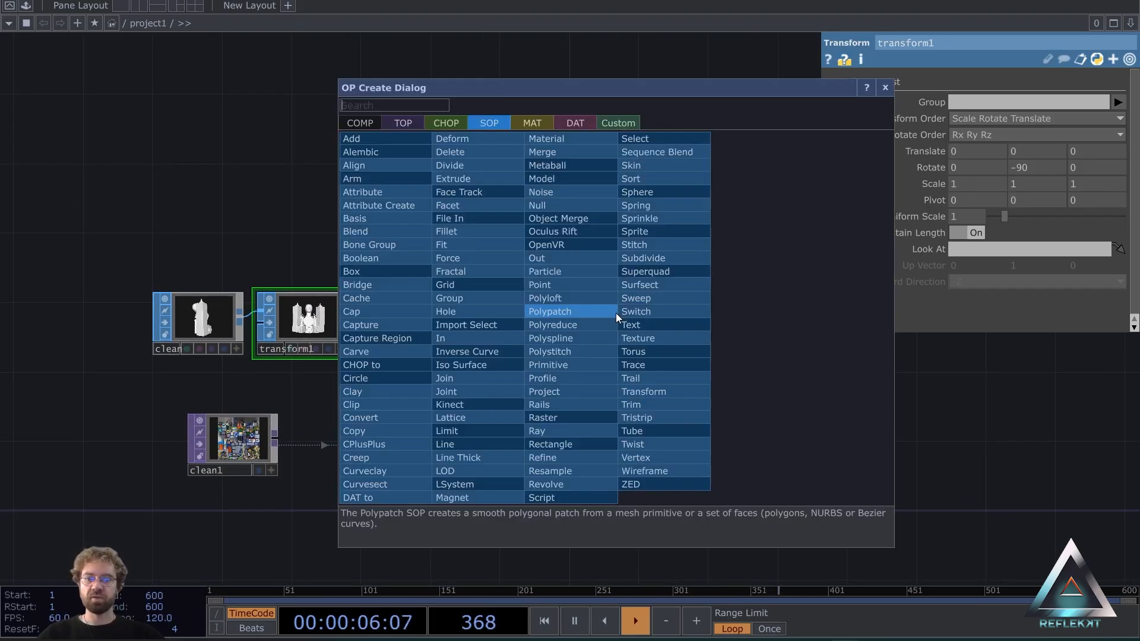
pyautogui.write('cam')
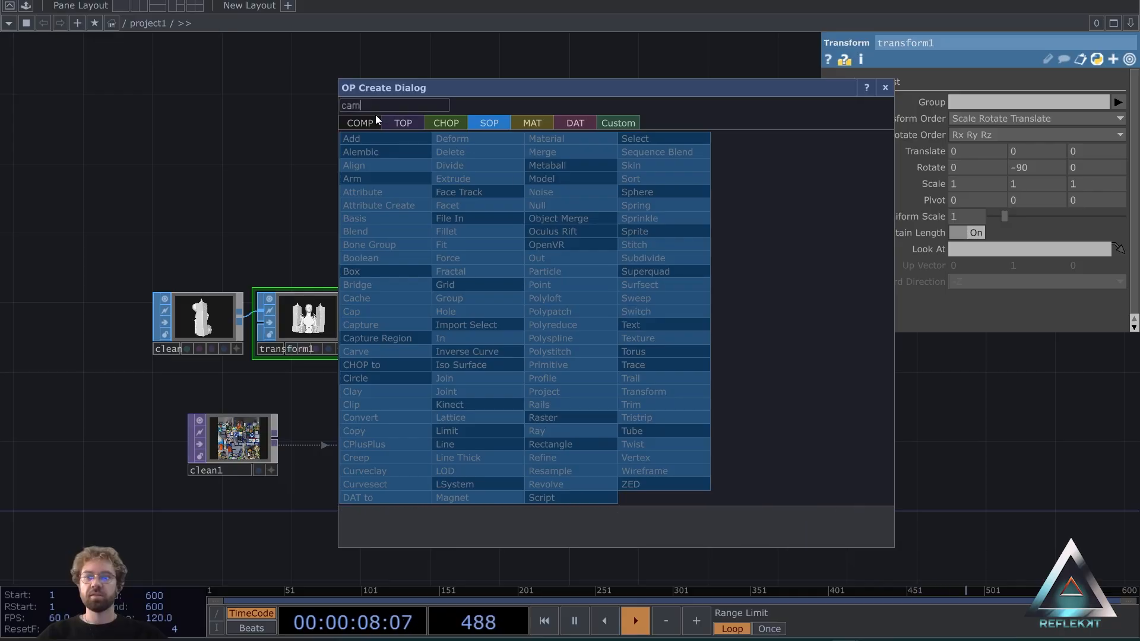
pyautogui.click(358, 122)
pyautogui.click(397, 190)
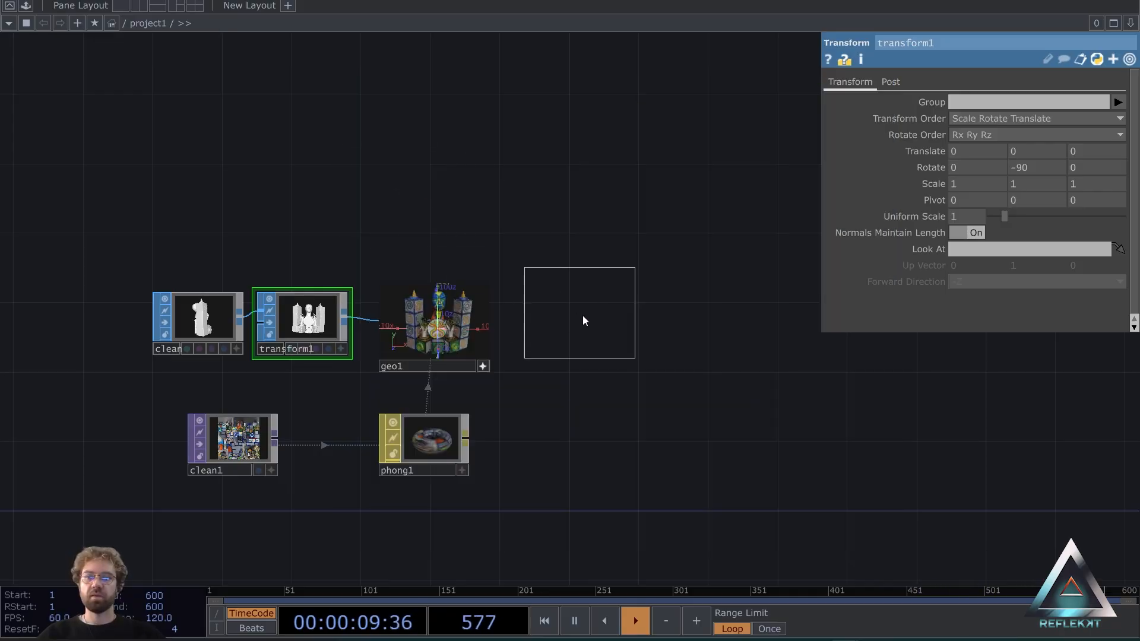
pyautogui.click(621, 328)
# Add a Render TOP to the network below the camera.
pyautogui.moveTo(629, 215); pyautogui.dragTo(583, 208)
pyautogui.press('Tab')
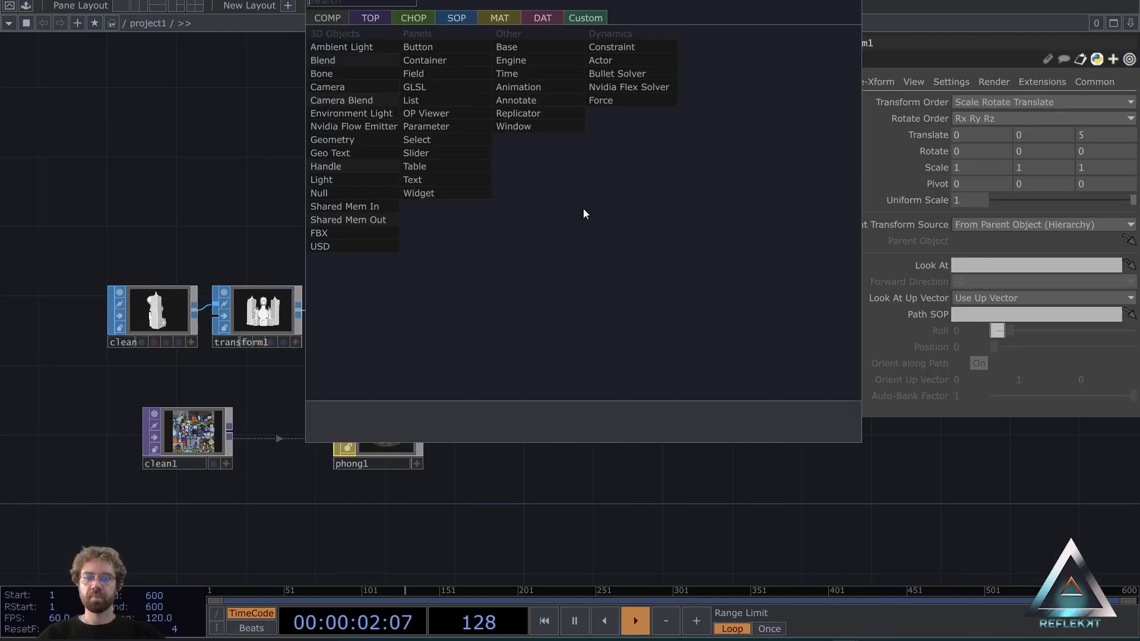
pyautogui.write('ren')
pyautogui.click(375, 20)
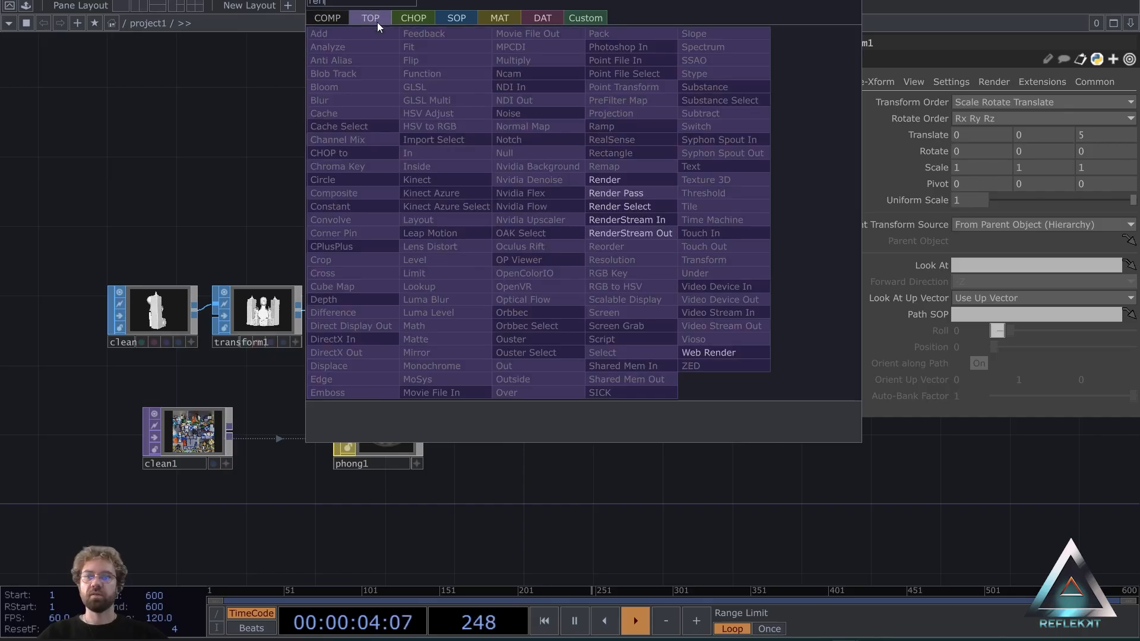
pyautogui.click(651, 166)
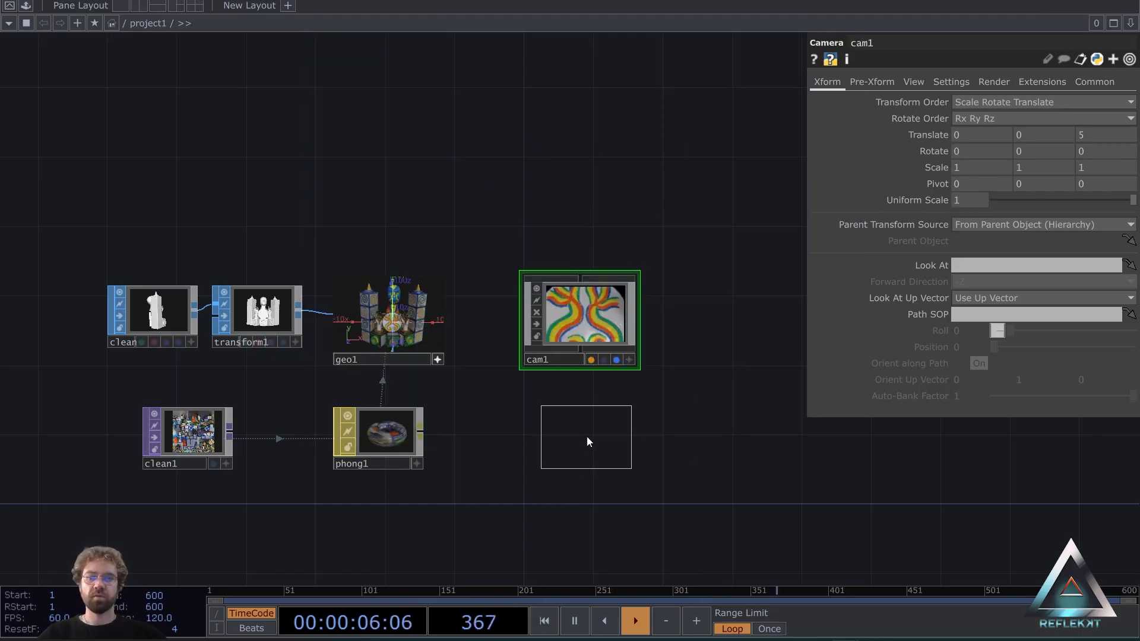
pyautogui.click(580, 445)
# Add a Light COMP to the network above the camera.
pyautogui.press('Tab')
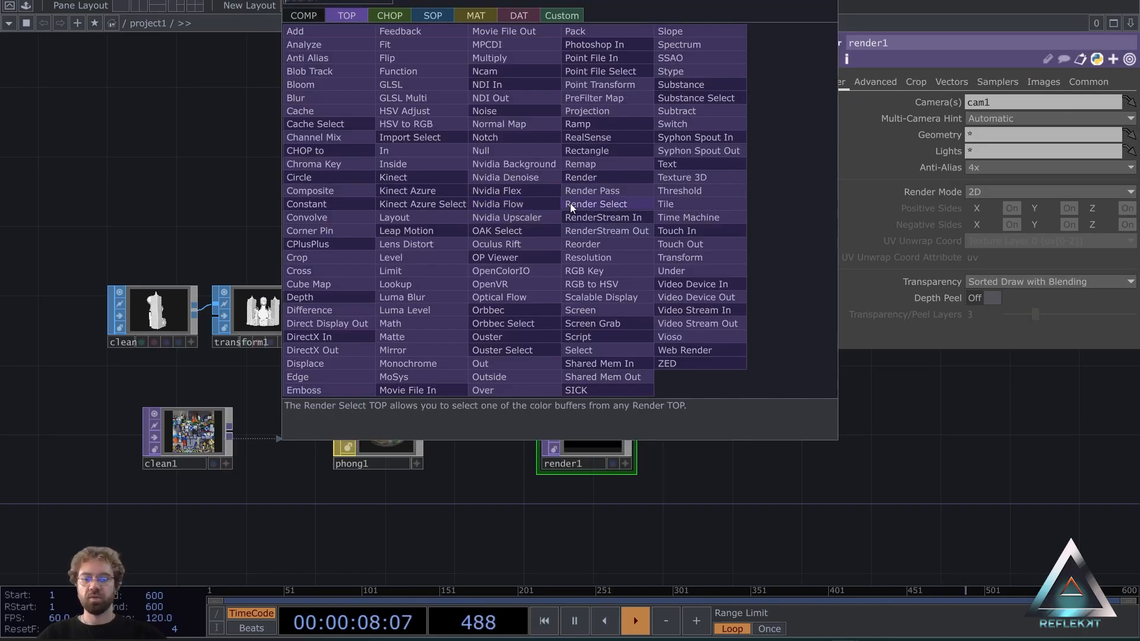
pyautogui.write('ligh')
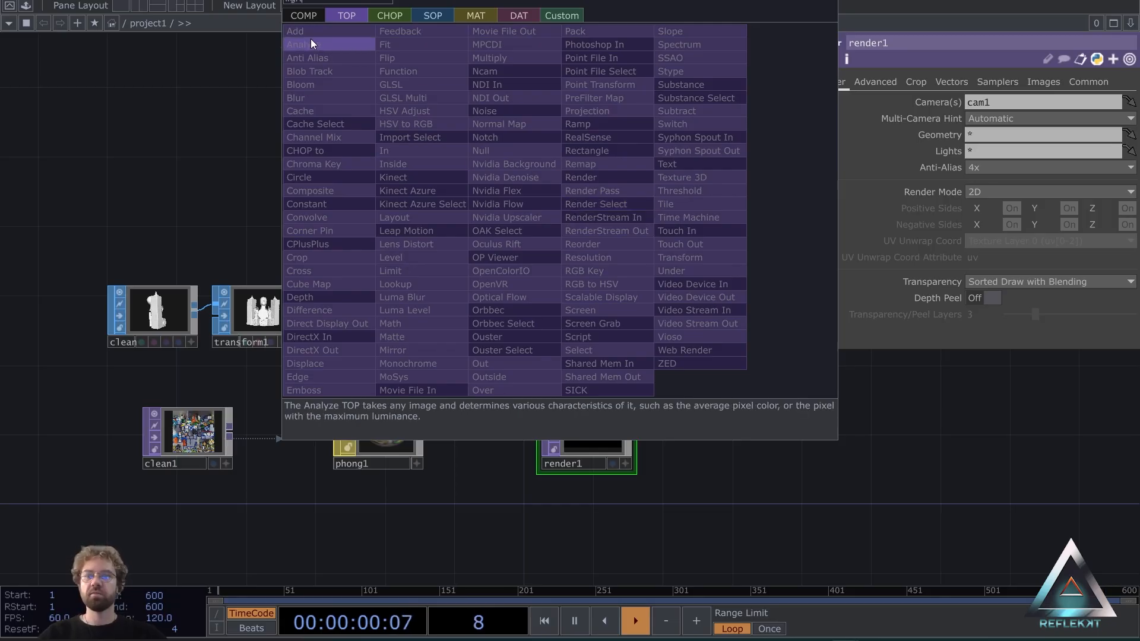
pyautogui.click(304, 16)
pyautogui.click(319, 180)
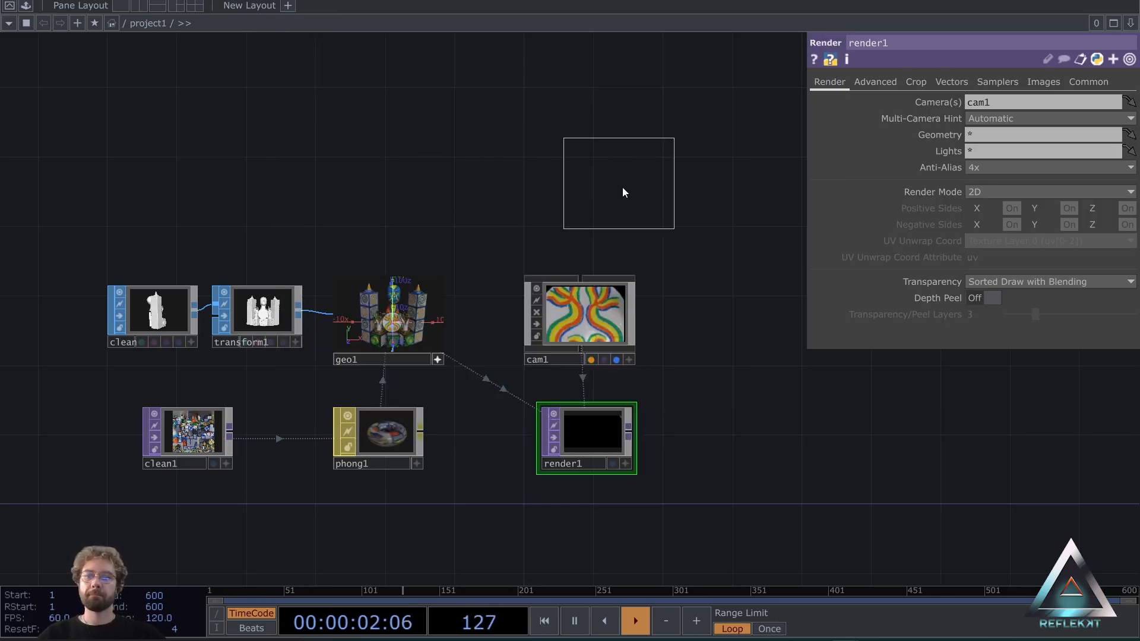
pyautogui.click(568, 215)
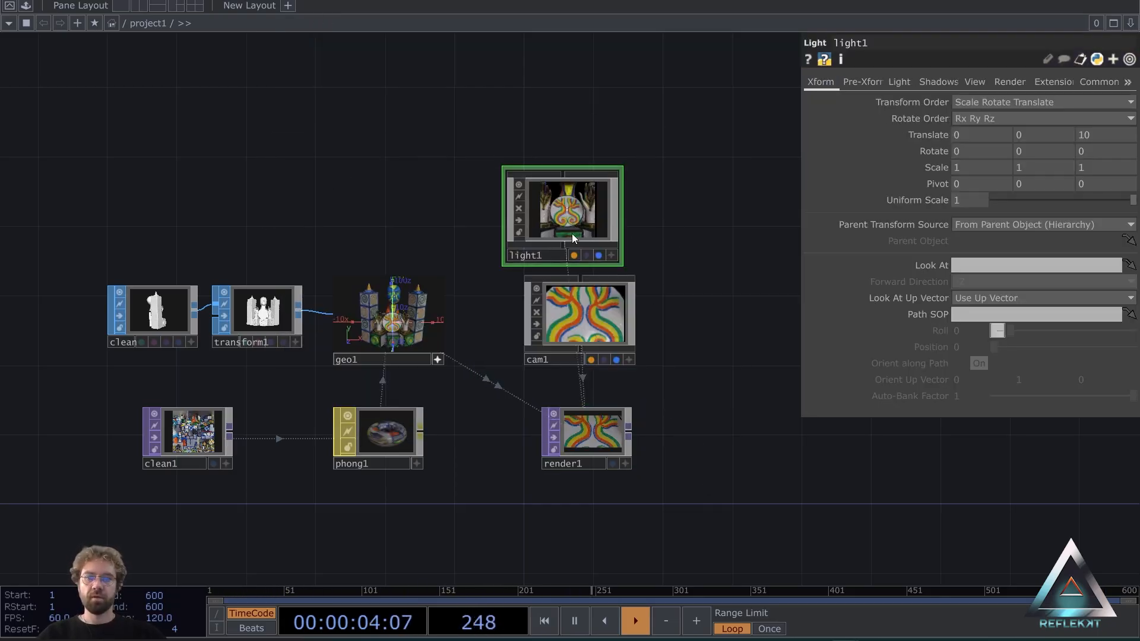
# Arrange the network with the light above the Geometry COMP, the camera beside the light and the Render TOP beside the Geometry COMP.
pyautogui.moveTo(572, 234); pyautogui.dragTo(411, 201)
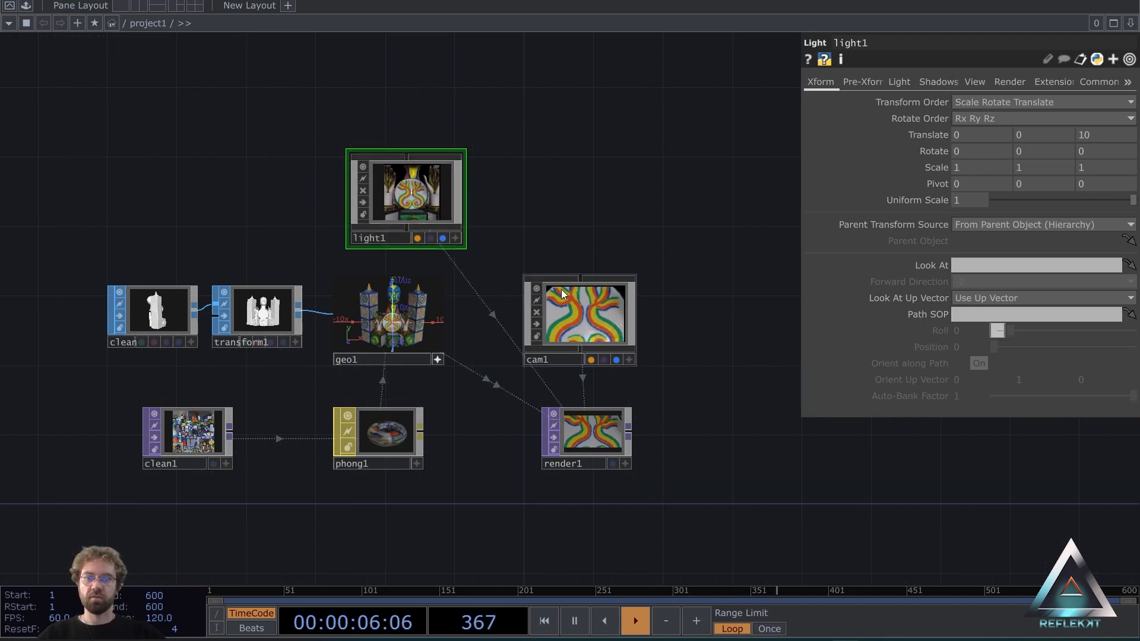
pyautogui.moveTo(580, 313); pyautogui.dragTo(546, 192)
pyautogui.moveTo(580, 431); pyautogui.dragTo(528, 328)
# Move the camera back from the sculpture by setting its Z translation to 33.
pyautogui.scroll(3, 535, 333)
pyautogui.click(571, 164)
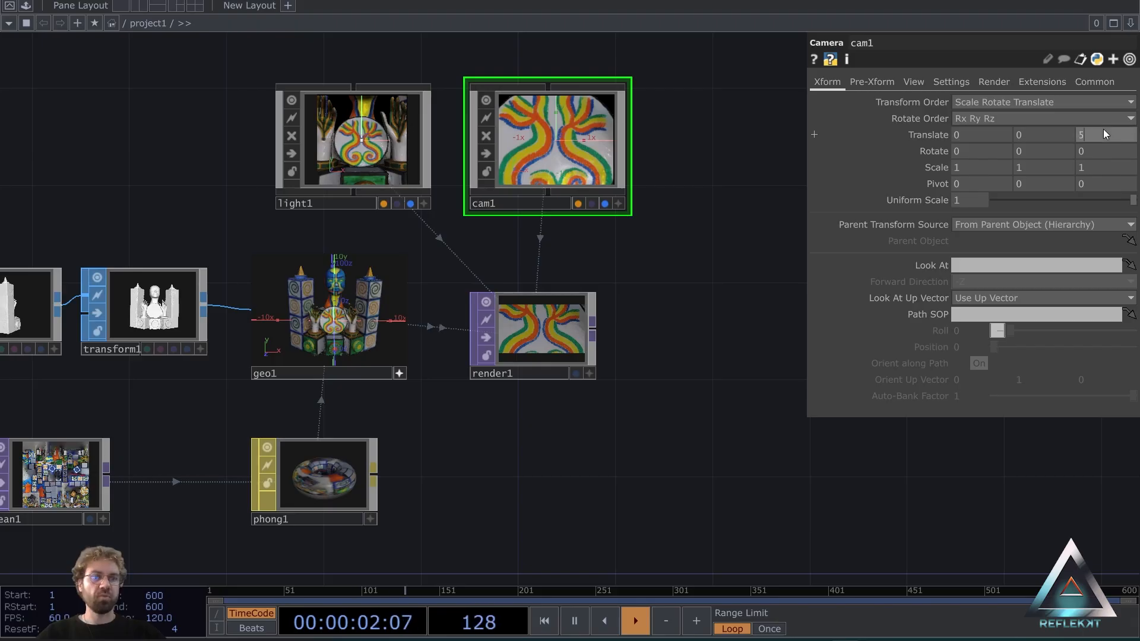
pyautogui.moveTo(1103, 130); pyautogui.dragTo(1125, 112)
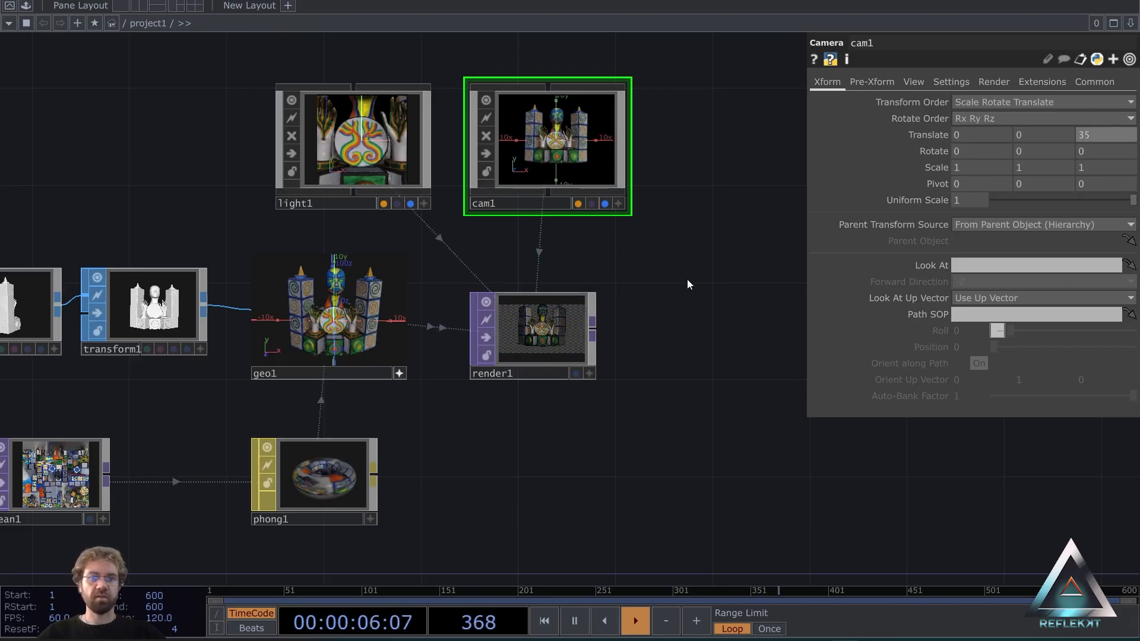
pyautogui.moveTo(688, 285); pyautogui.dragTo(702, 330)
pyautogui.scroll(3, 594, 201)
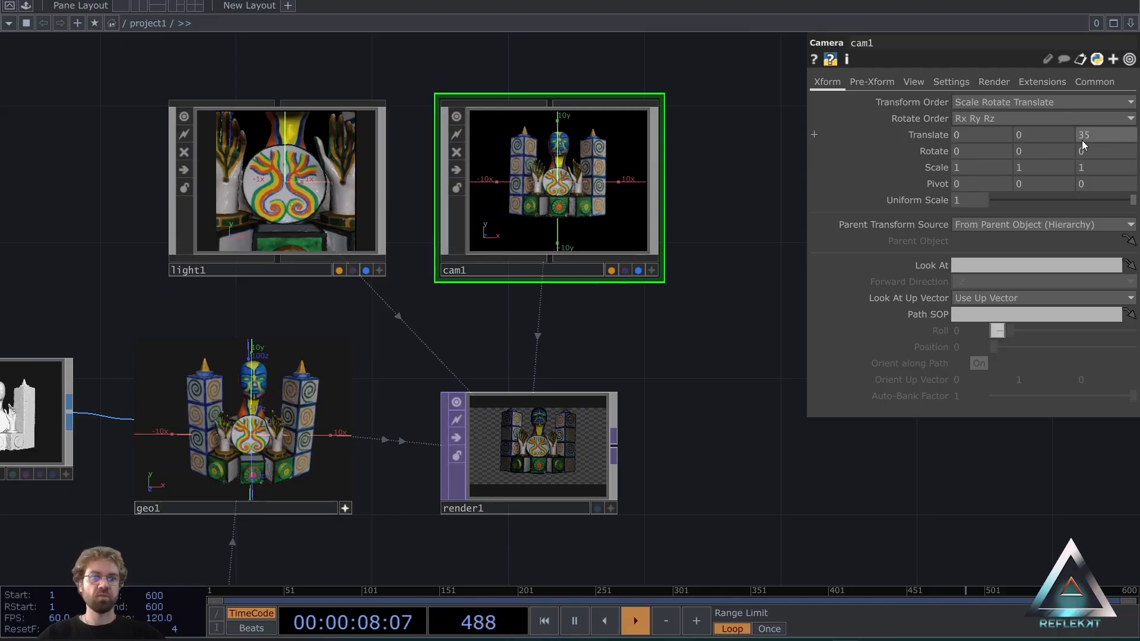
pyautogui.moveTo(1088, 138)
pyautogui.mouseDown()
pyautogui.moveTo(1090, 119)
pyautogui.moveTo(1076, 119)
pyautogui.mouseUp()
pyautogui.moveTo(678, 268); pyautogui.dragTo(675, 285)
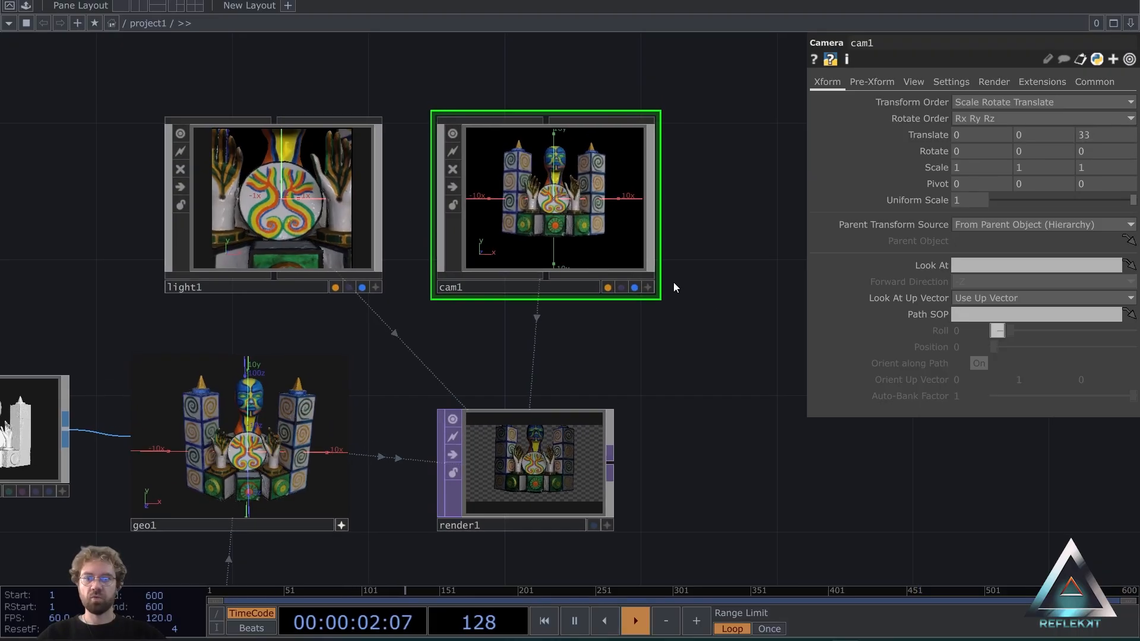
# Activate the camera's viewer and shift and orbit the camera around the sculpture inside it.
pyautogui.click(648, 290)
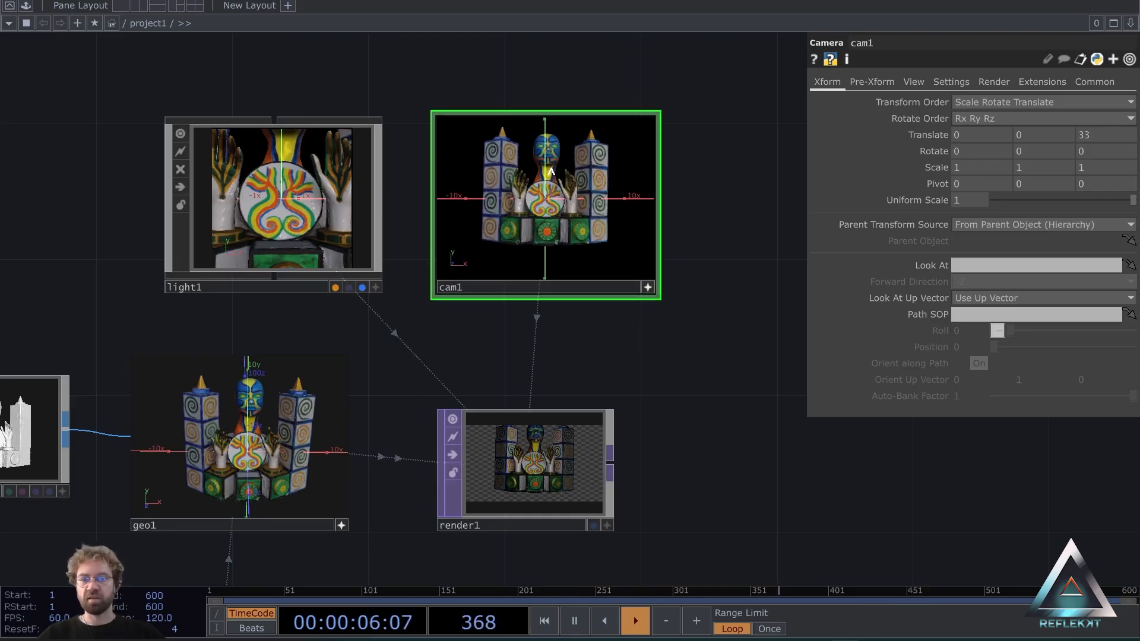
pyautogui.moveTo(551, 172); pyautogui.dragTo(556, 182)
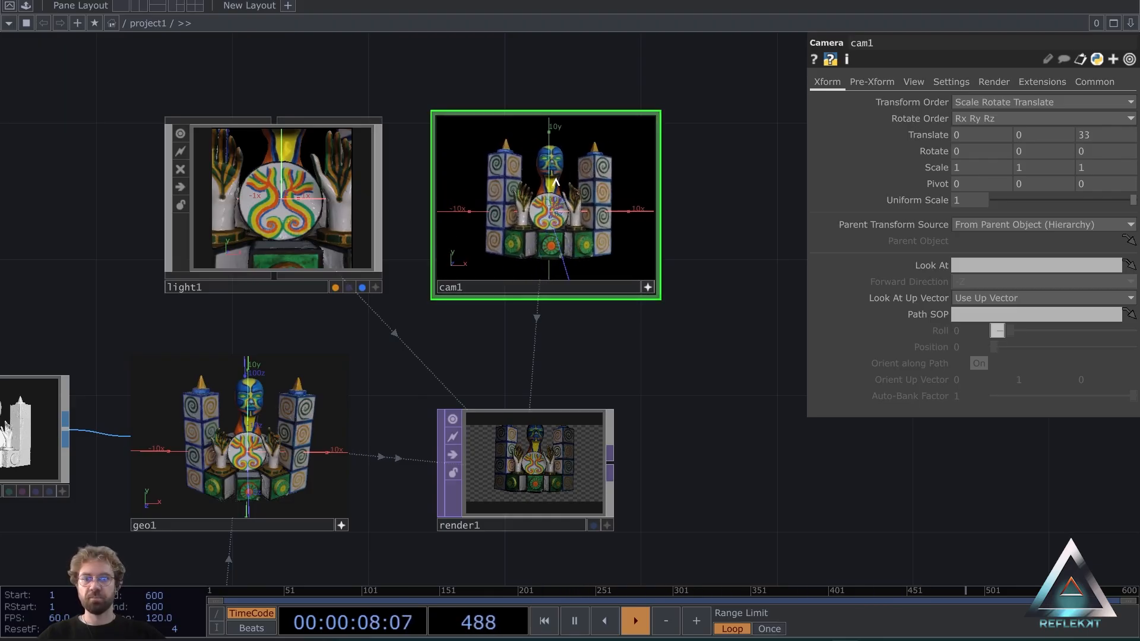
pyautogui.moveTo(568, 189); pyautogui.dragTo(565, 187, button='right')
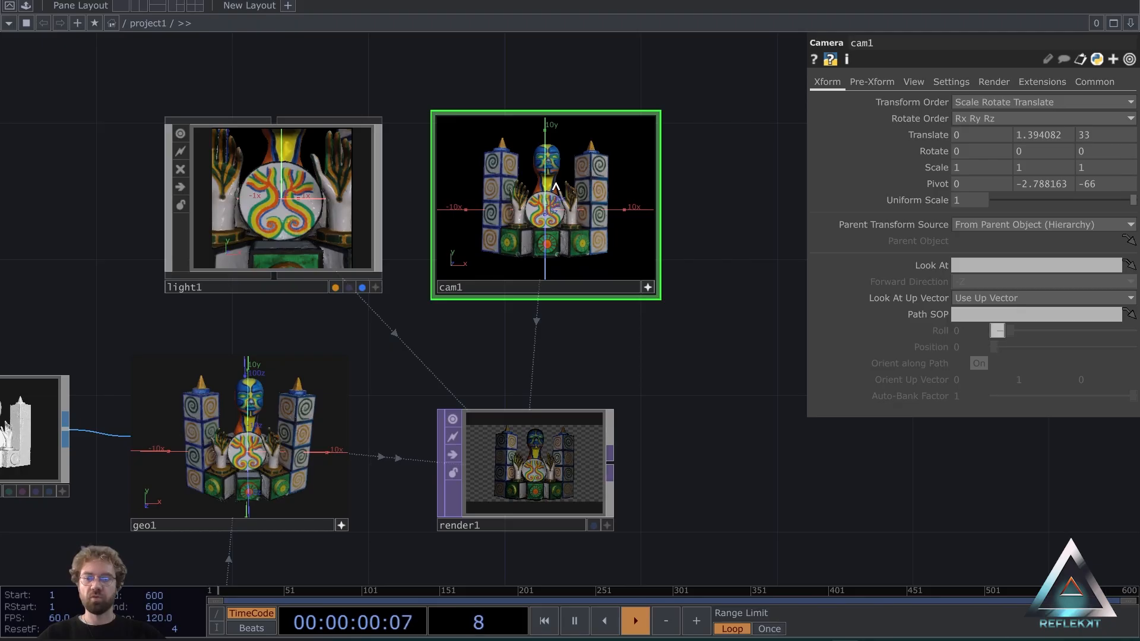
pyautogui.moveTo(534, 204); pyautogui.dragTo(557, 205)
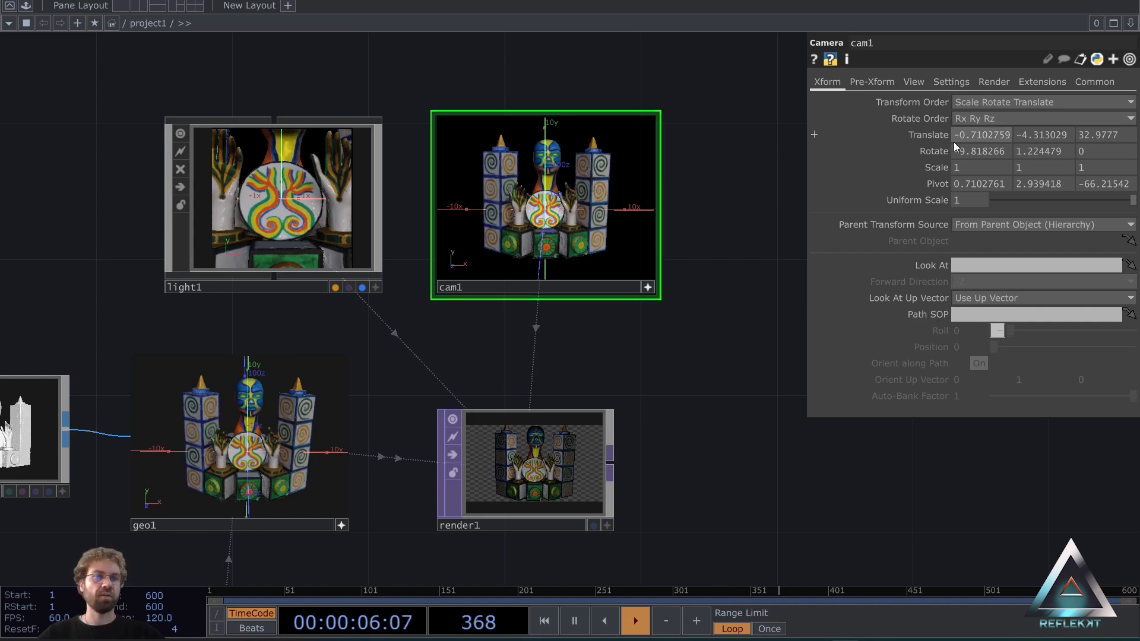
# Reset the camera's translation and rotation to 0 on all axes.
pyautogui.write('0')
pyautogui.press('Return')
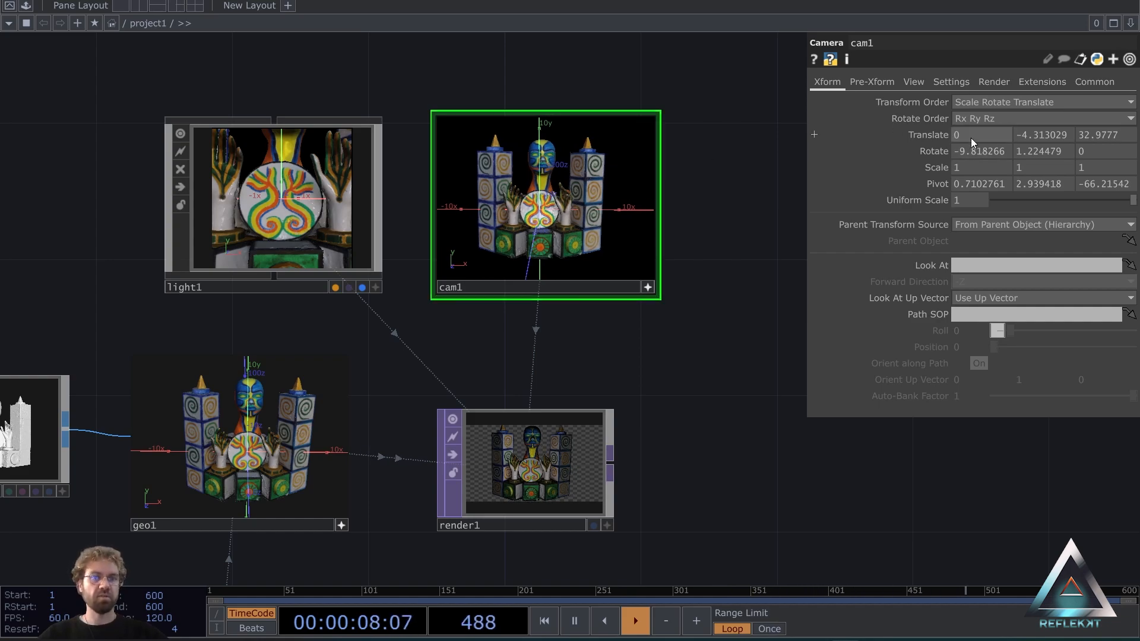
pyautogui.write('0')
pyautogui.click(1045, 148)
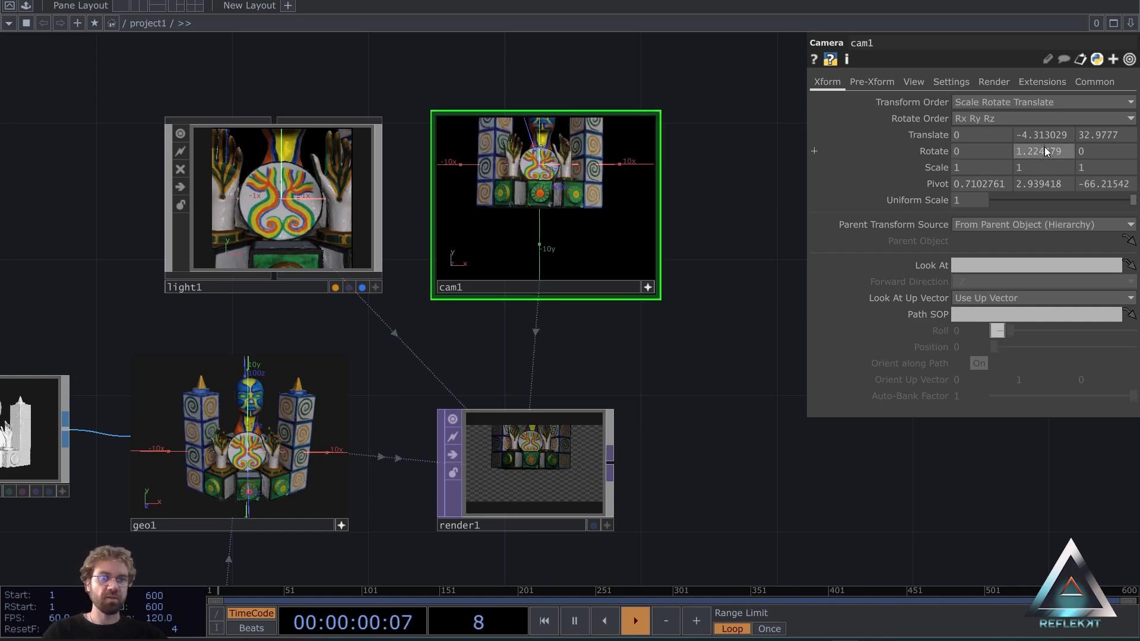
pyautogui.write('0')
pyautogui.click(1050, 134)
pyautogui.write('00')
pyautogui.doubleClick(1034, 135)
pyautogui.write('0')
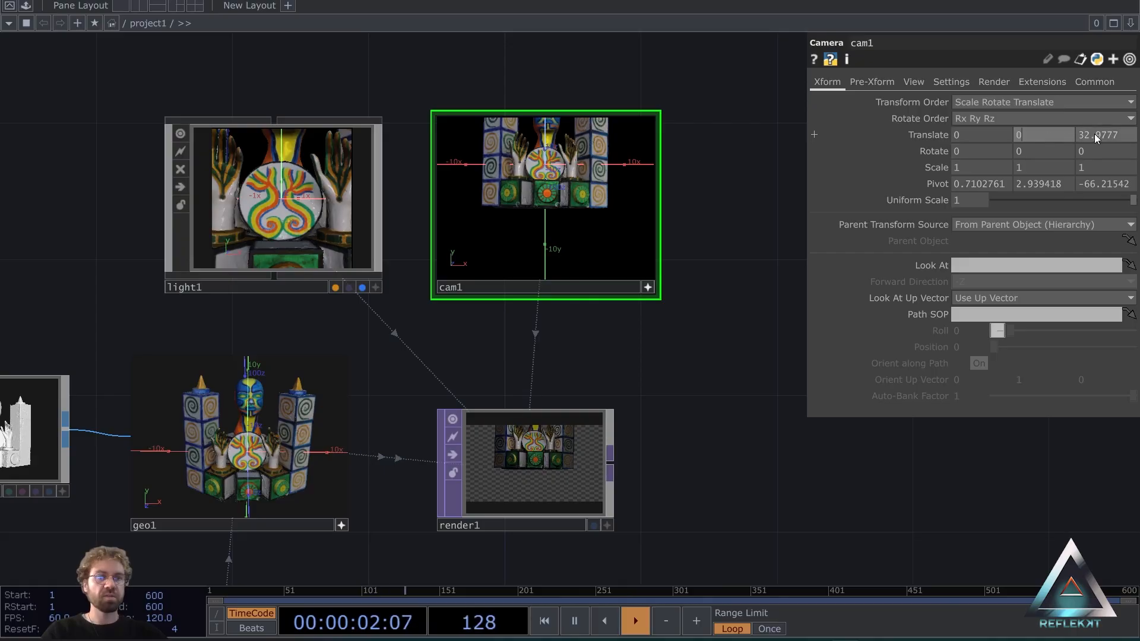
pyautogui.doubleClick(1095, 134)
pyautogui.write('0')
# Reset the camera's pivot to 0 on all axes.
pyautogui.click(1099, 184)
pyautogui.write('0')
pyautogui.doubleClick(1033, 183)
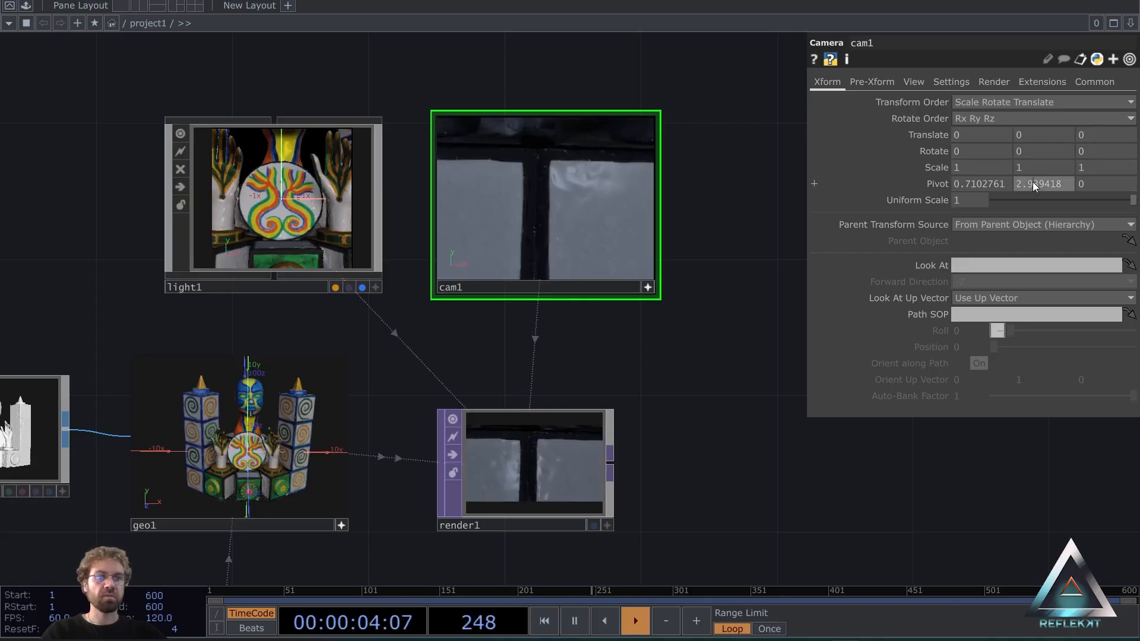
pyautogui.write('0')
pyautogui.doubleClick(985, 184)
pyautogui.write('0')
pyautogui.click(752, 199)
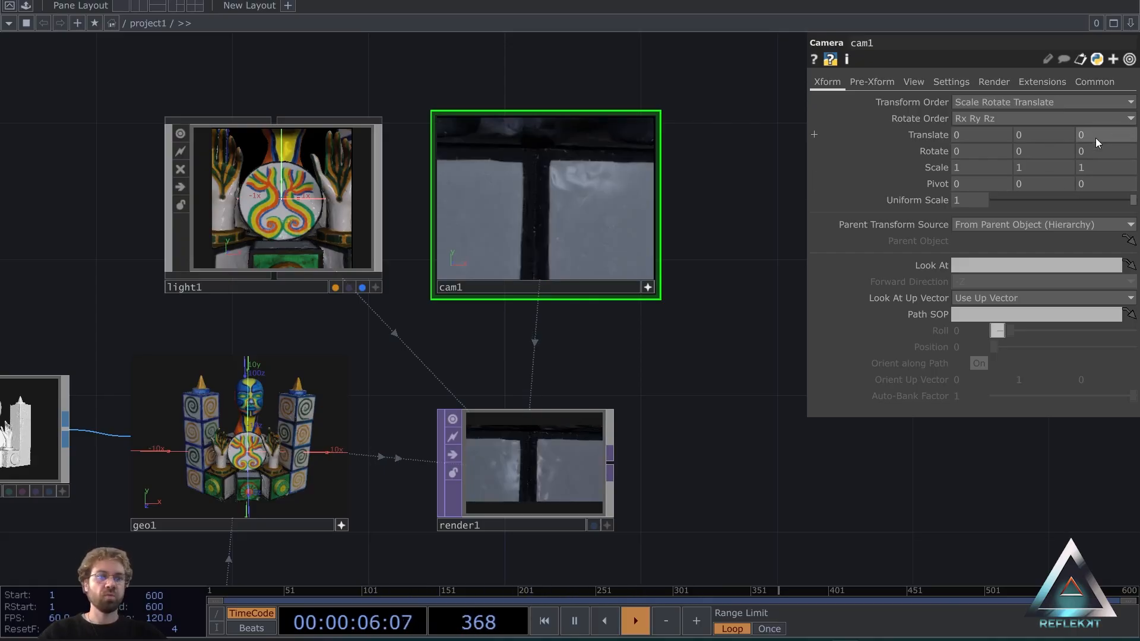
# Frame the sculpture by setting the camera's Z translation to 36 and its Y translation to 1.9.
pyautogui.moveTo(1094, 138); pyautogui.dragTo(1127, 119, button='middle')
pyautogui.moveTo(1028, 136); pyautogui.dragTo(1040, 136, button='middle')
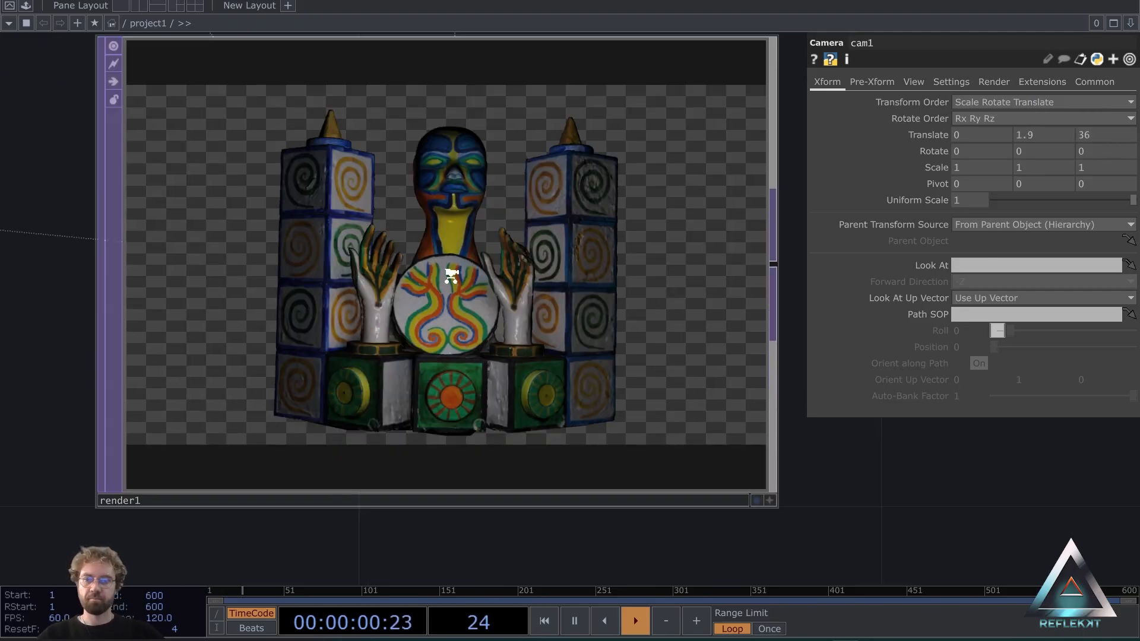
pyautogui.scroll(-3, 451, 275)
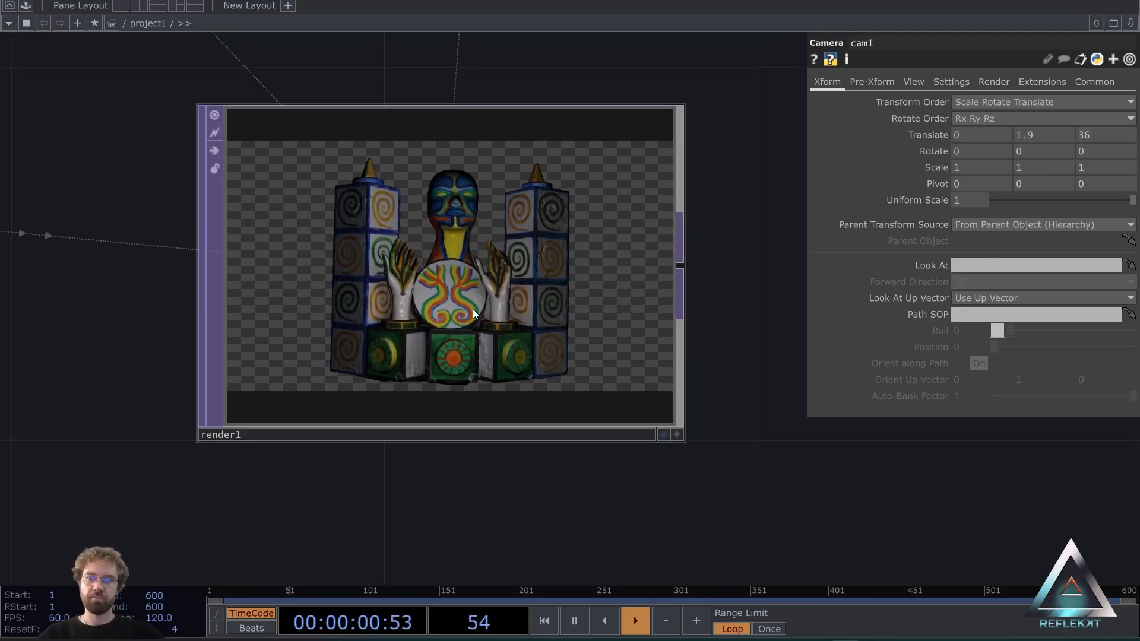
# Examine the sculpture's framing and brightness in the Render TOP's output and compare it with the surrounding network.
pyautogui.scroll(-2, 483, 269)
pyautogui.scroll(5, 501, 307)
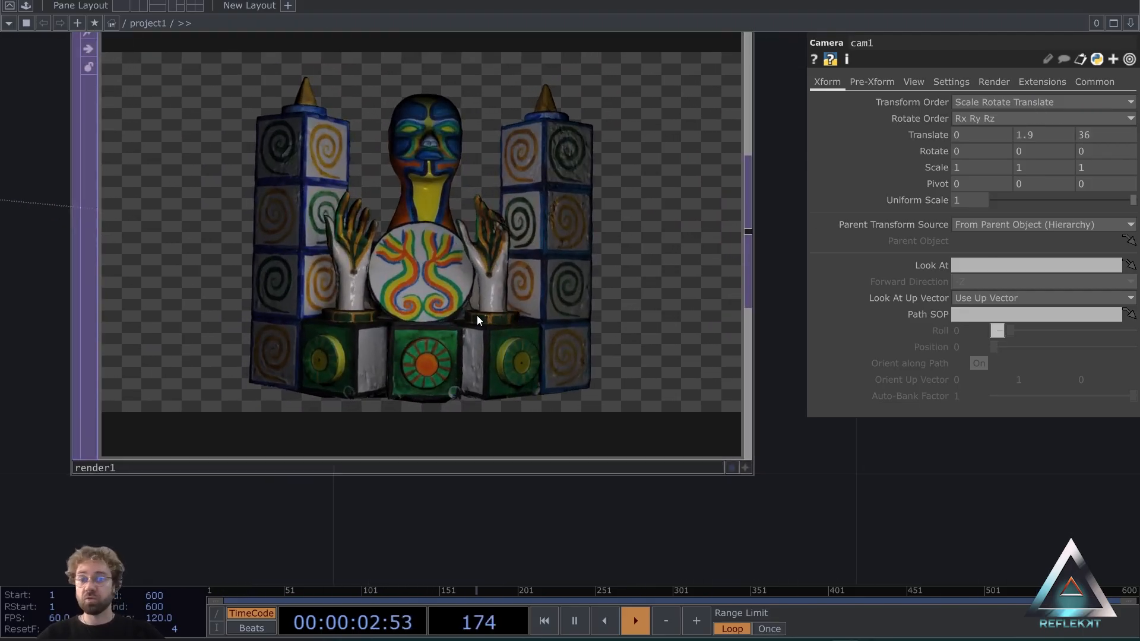
pyautogui.scroll(-4, 493, 194)
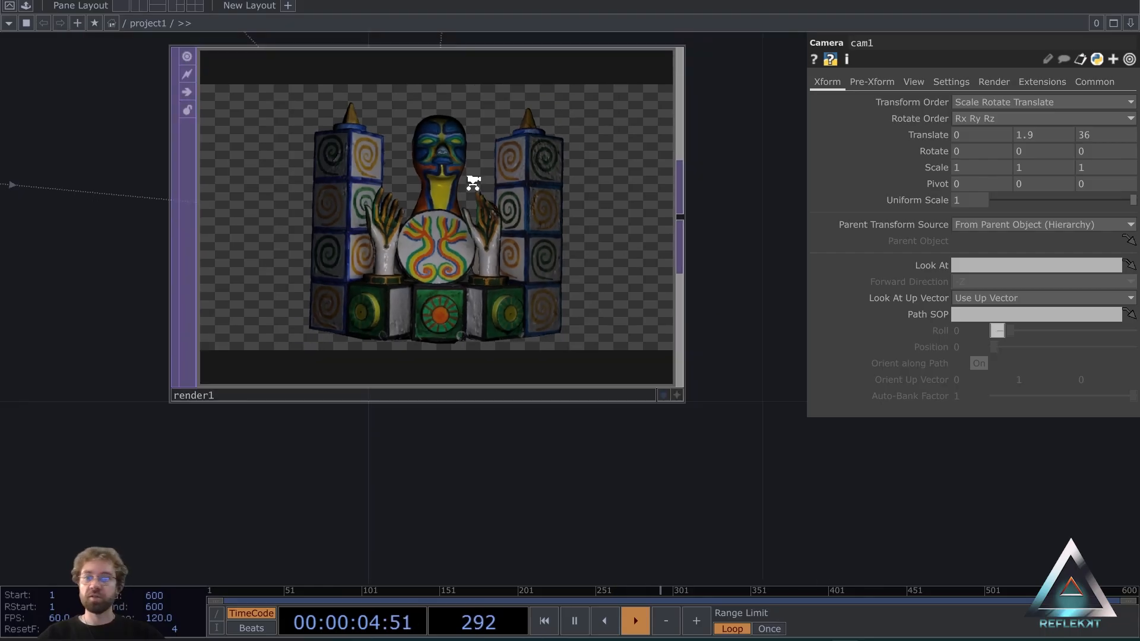
pyautogui.scroll(2, 439, 192)
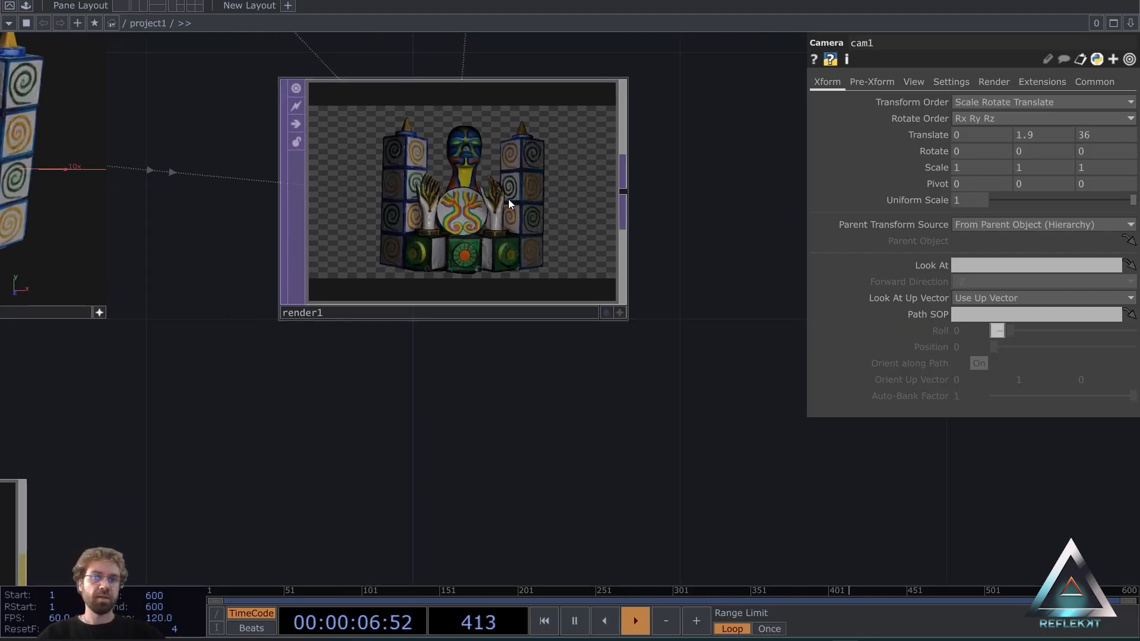
pyautogui.scroll(-2, 488, 191)
pyautogui.moveTo(575, 79); pyautogui.dragTo(638, 201)
pyautogui.scroll(-4, 639, 205)
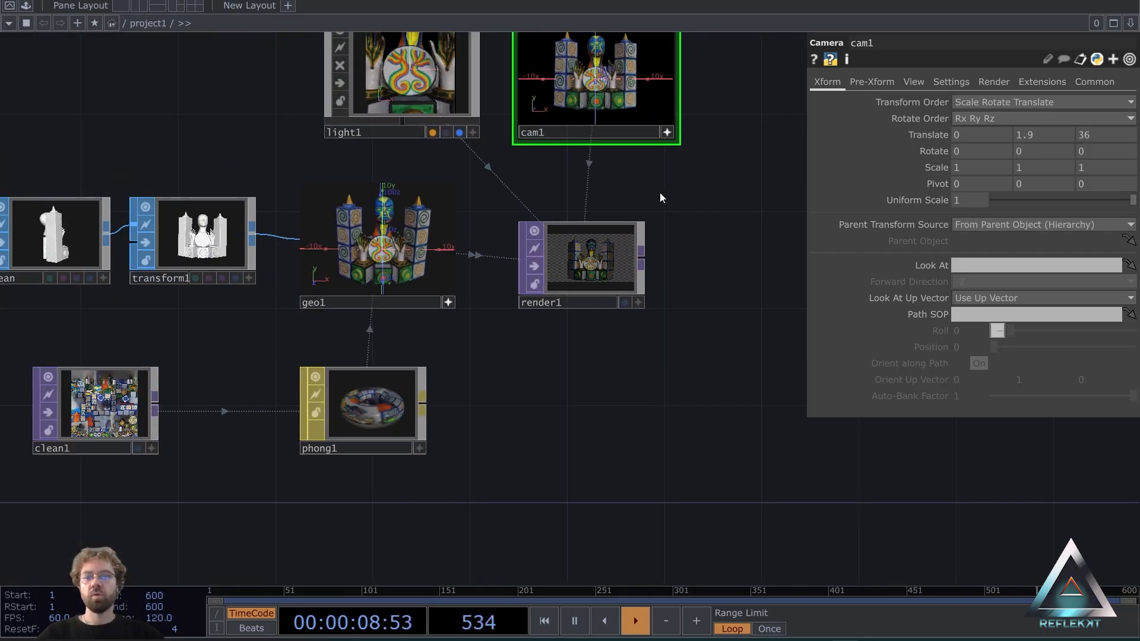
pyautogui.scroll(3, 654, 213)
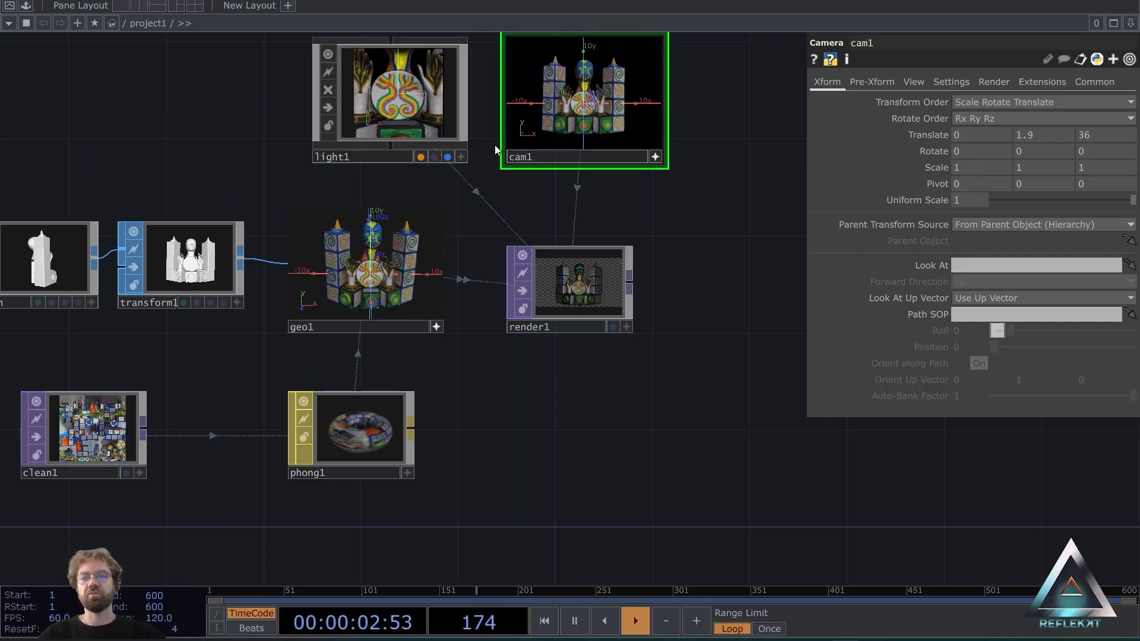
# Light the sculpture from farther away by setting the light's Z translation to 28.
pyautogui.click(415, 97)
pyautogui.moveTo(550, 209); pyautogui.dragTo(515, 312)
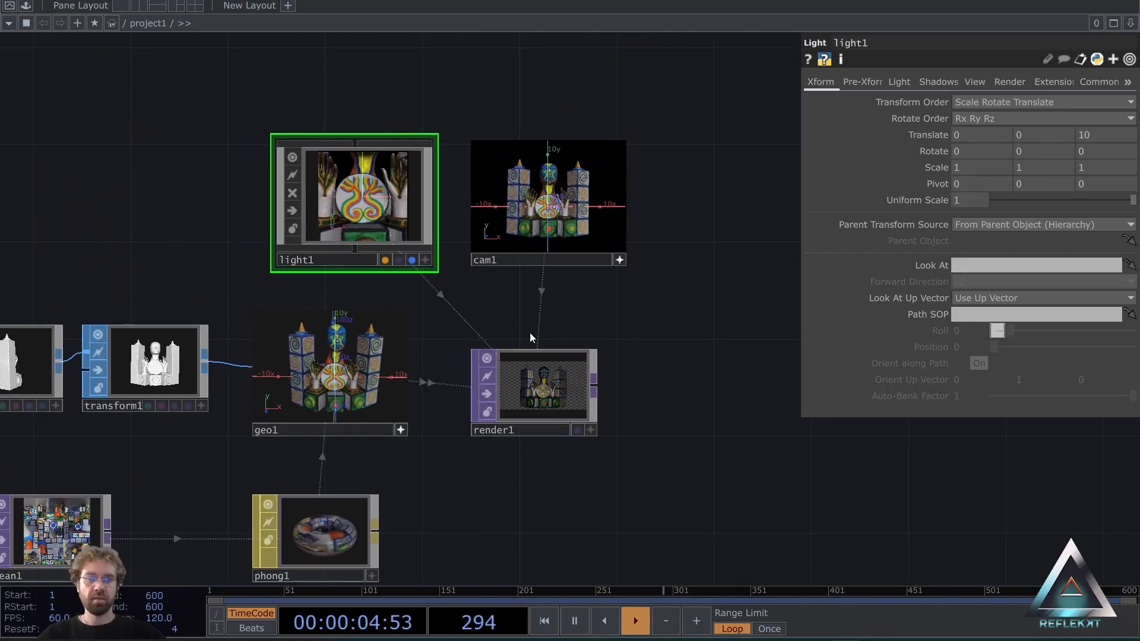
pyautogui.scroll(4, 530, 338)
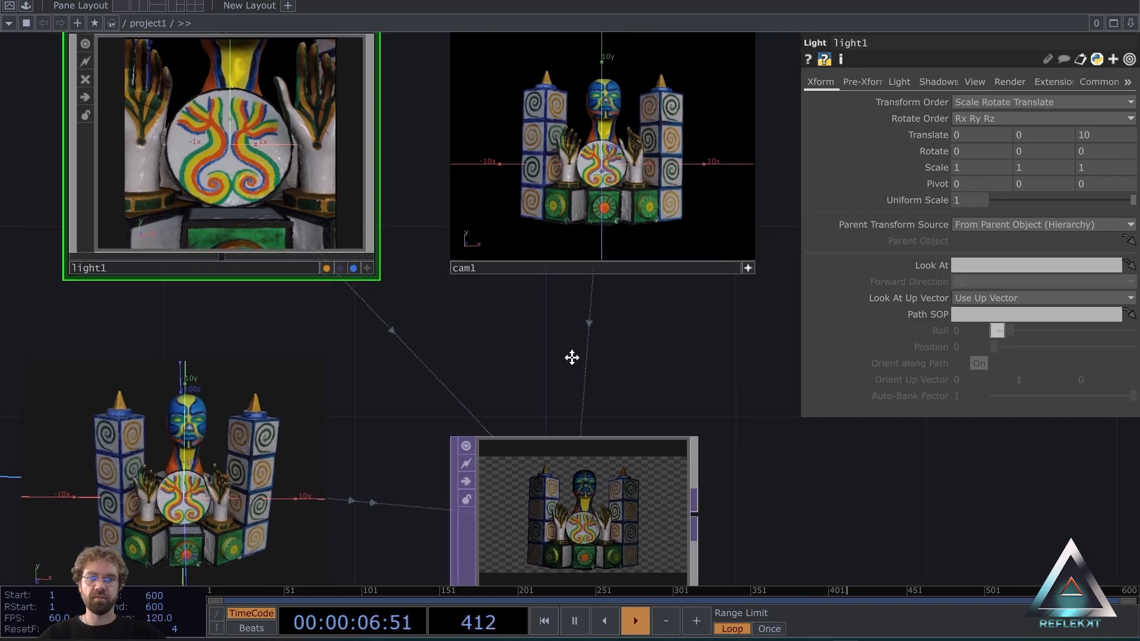
pyautogui.moveTo(571, 357); pyautogui.dragTo(559, 364)
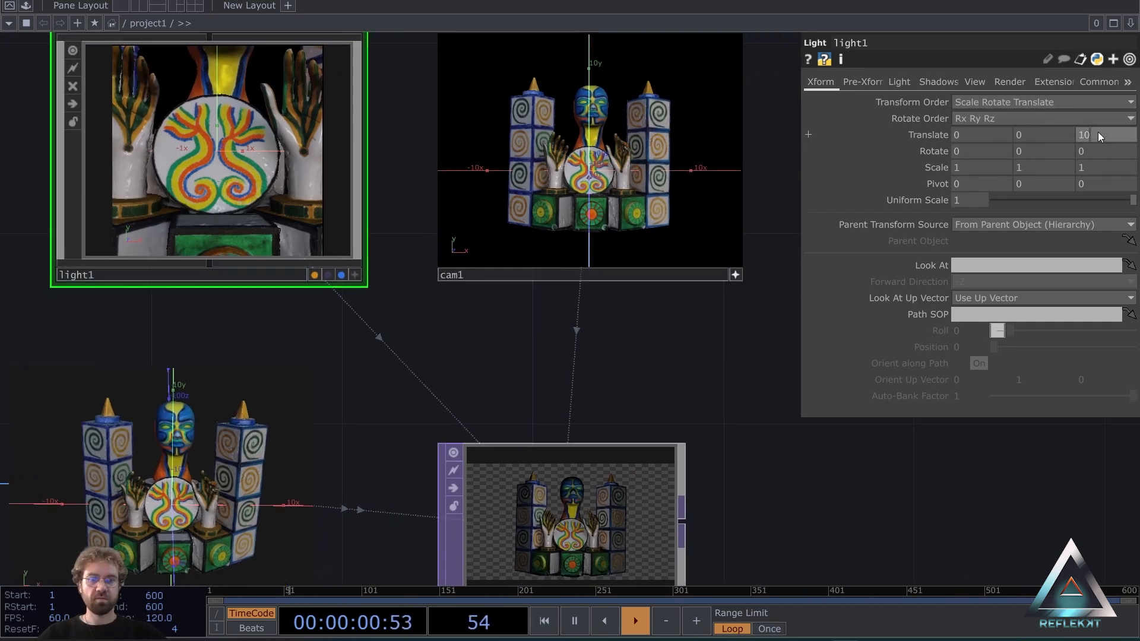
pyautogui.moveTo(1099, 133); pyautogui.dragTo(1108, 113)
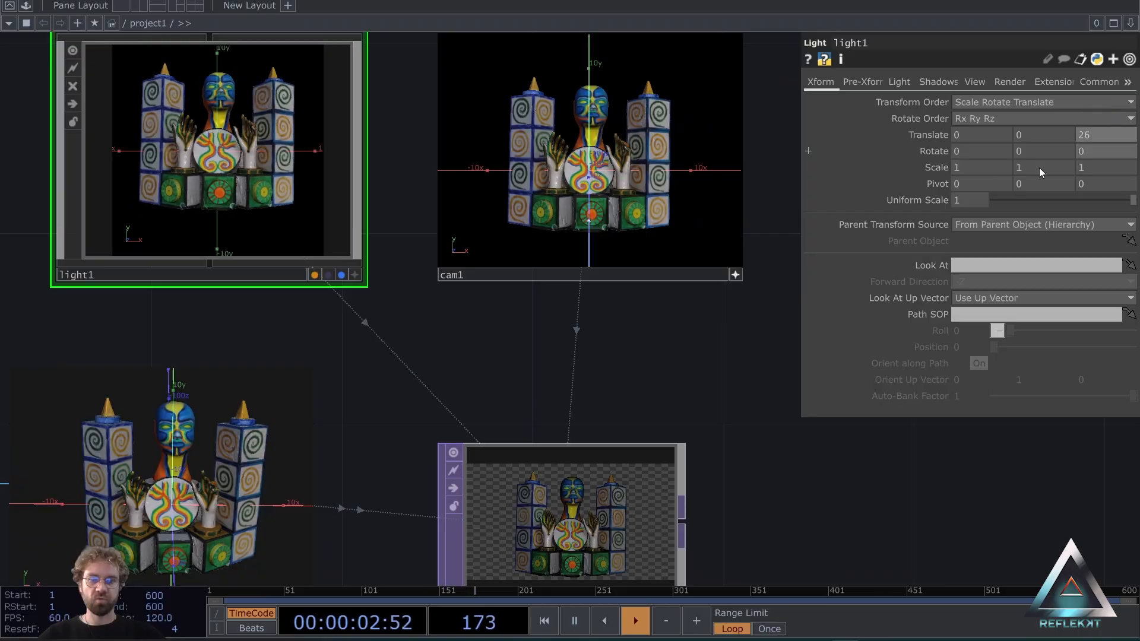
pyautogui.scroll(5, 498, 321)
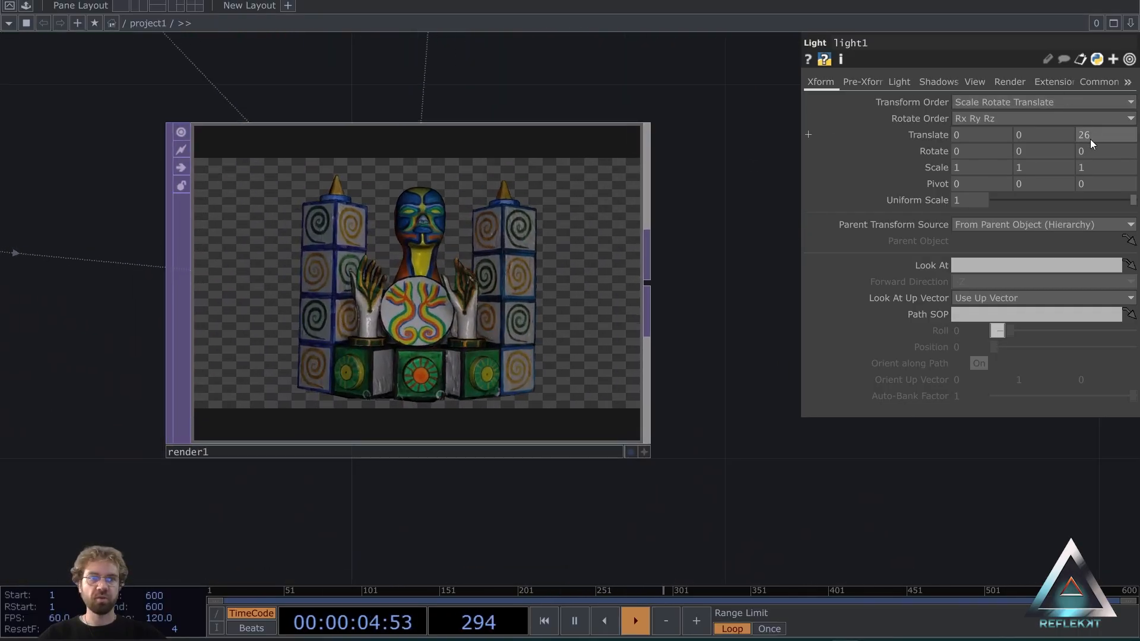
pyautogui.moveTo(1089, 138); pyautogui.dragTo(1089, 135, button='middle')
pyautogui.scroll(-3, 593, 251)
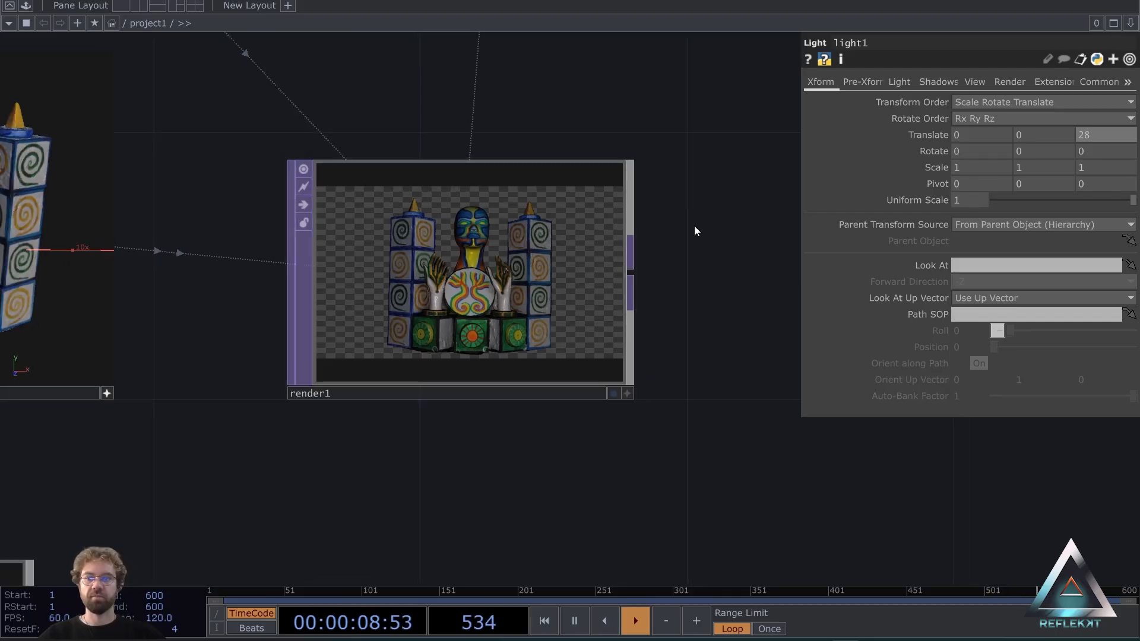
# Set the Render TOP's vertical resolution to 800 pixels.
pyautogui.scroll(-3, 695, 220)
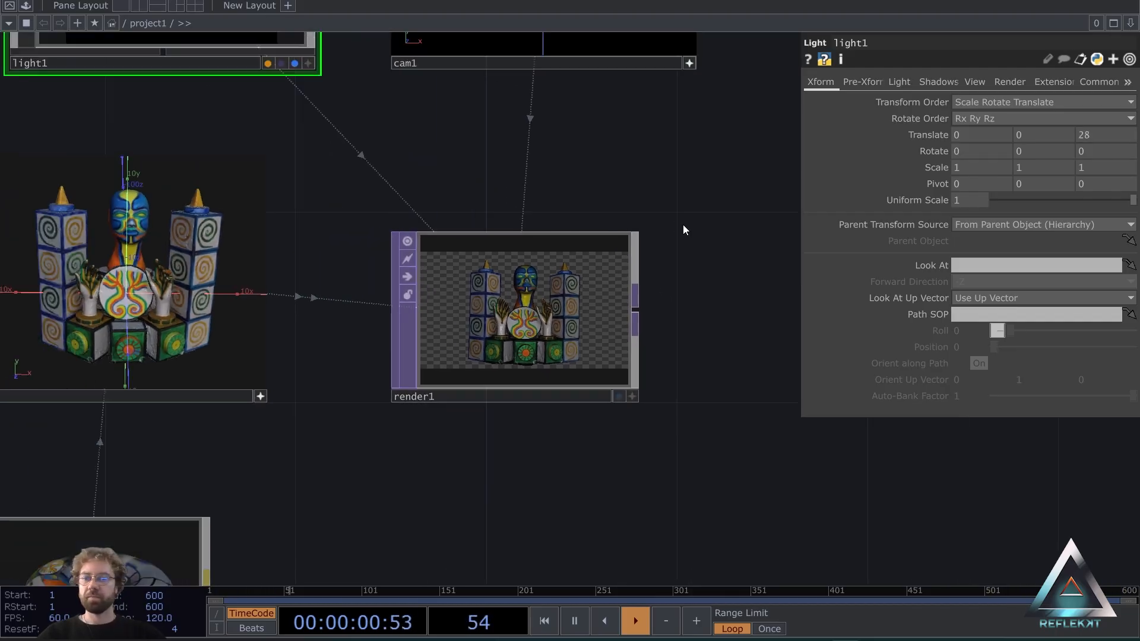
pyautogui.moveTo(644, 224); pyautogui.dragTo(629, 272)
pyautogui.click(533, 337)
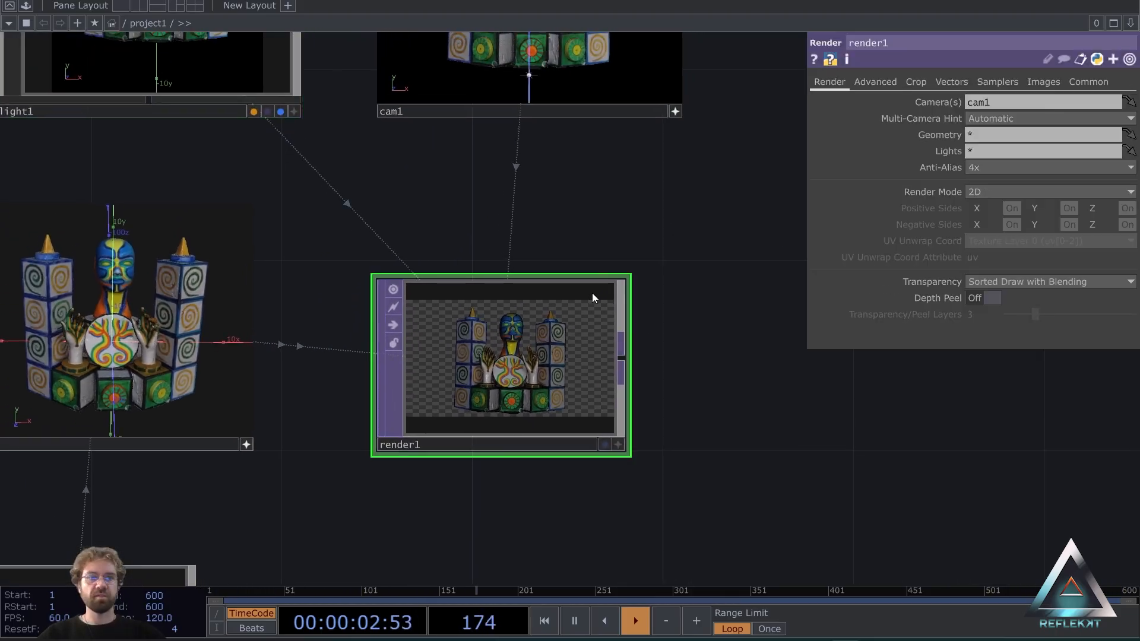
pyautogui.click(1085, 82)
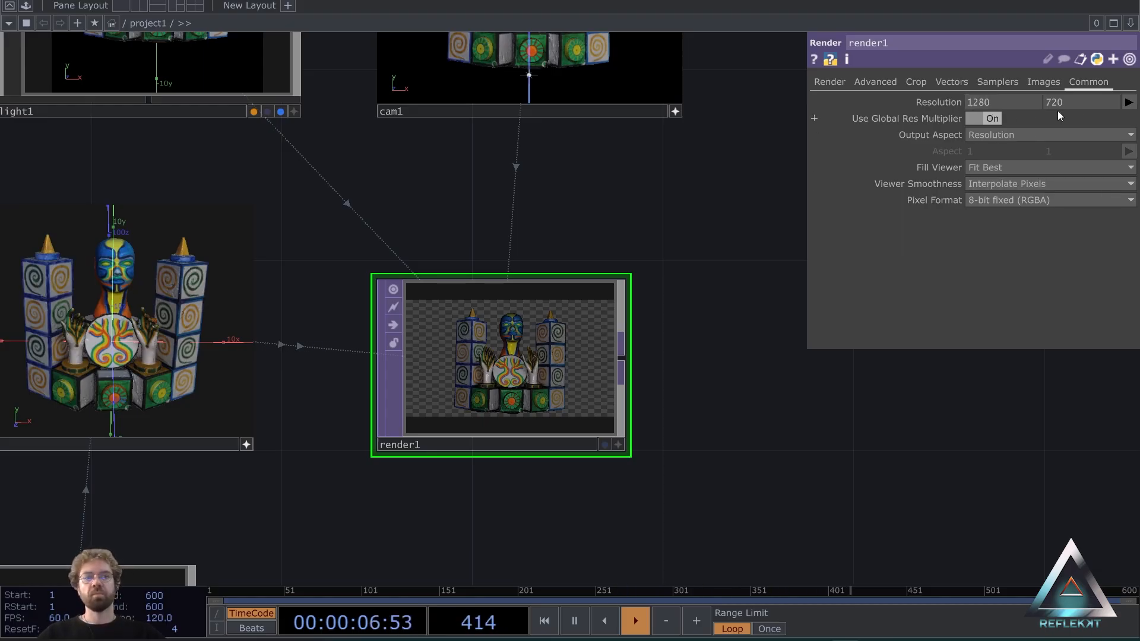
pyautogui.write('800')
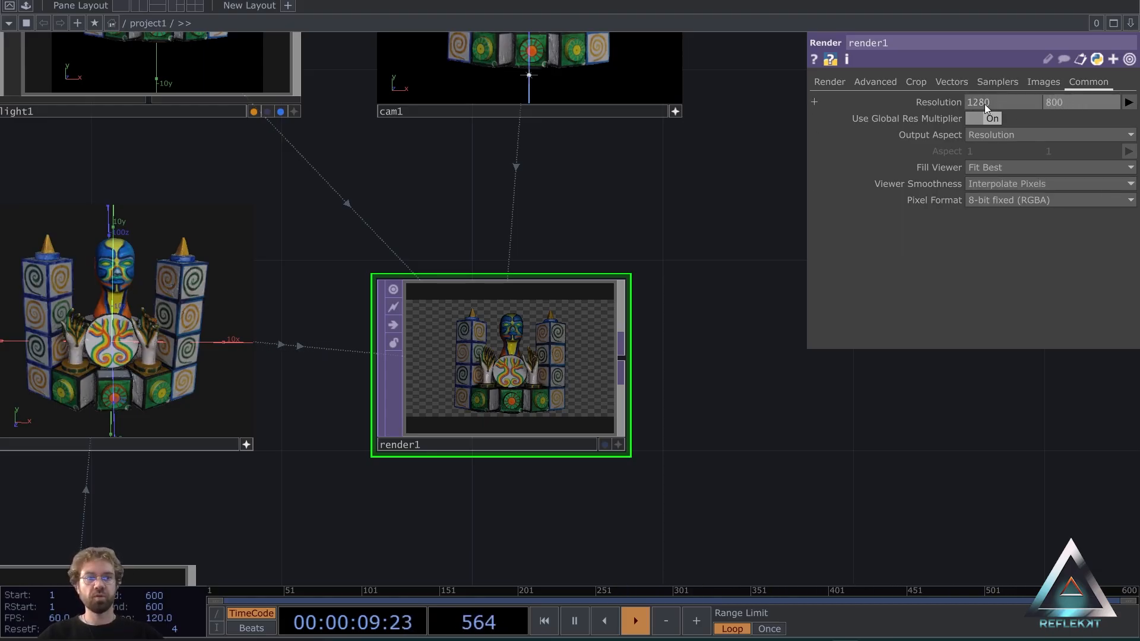
pyautogui.press('Return')
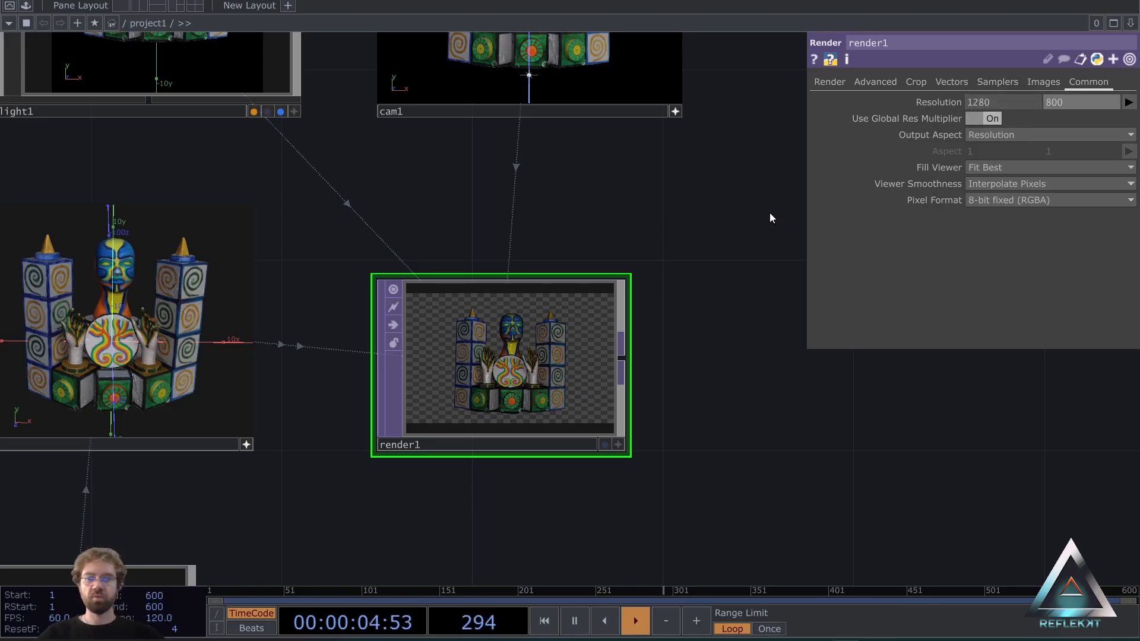
# Double the Render TOP's resolution to 2560 by 1600 with the expressions 1280*2 and 800*2, and inspect the sharper render.
pyautogui.moveTo(656, 227); pyautogui.dragTo(648, 181)
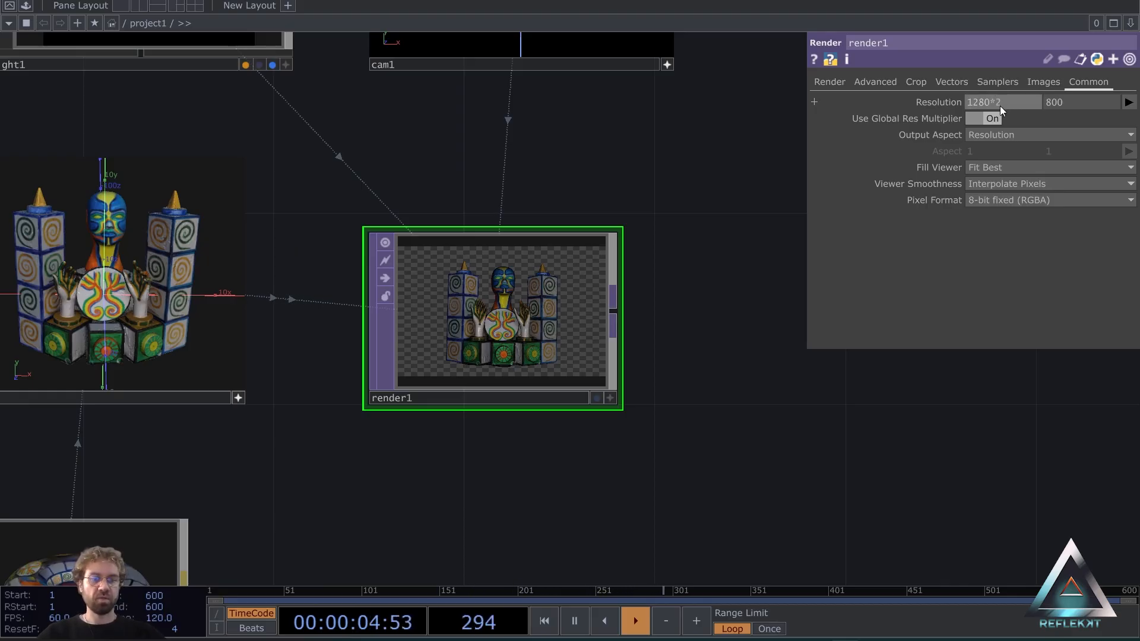
pyautogui.click(1082, 103)
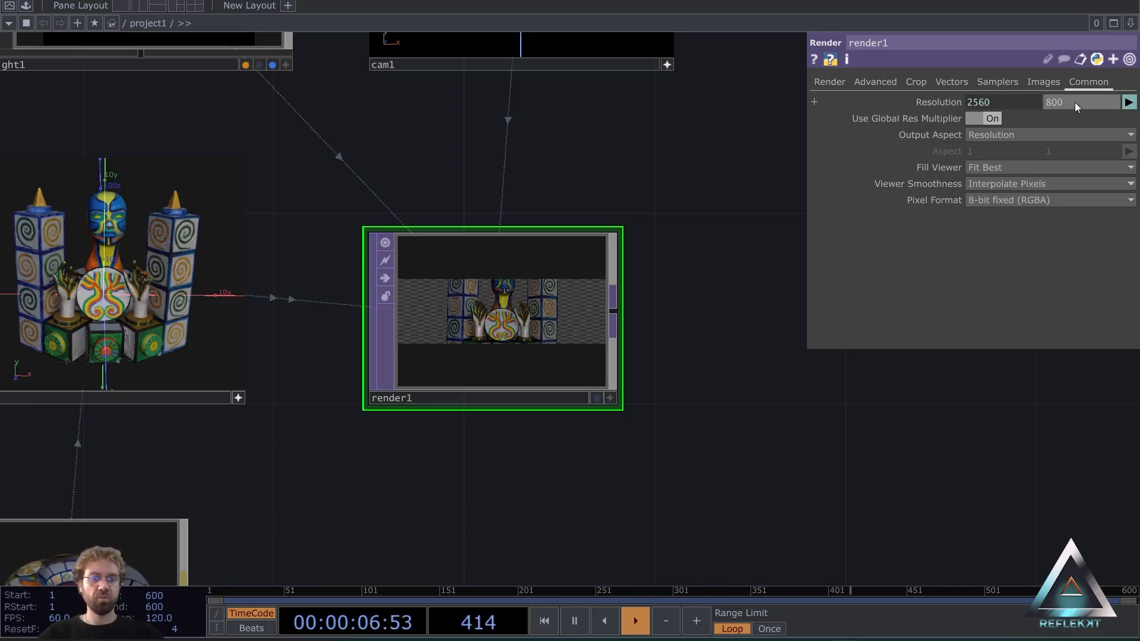
pyautogui.write('*2')
pyautogui.press('Return')
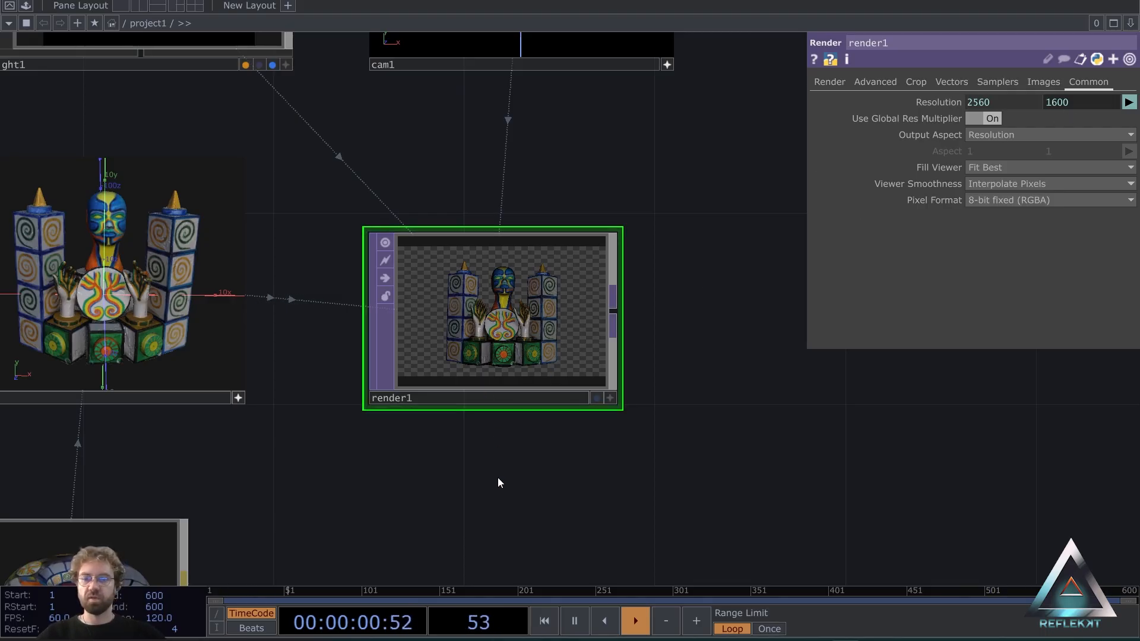
pyautogui.scroll(5, 516, 342)
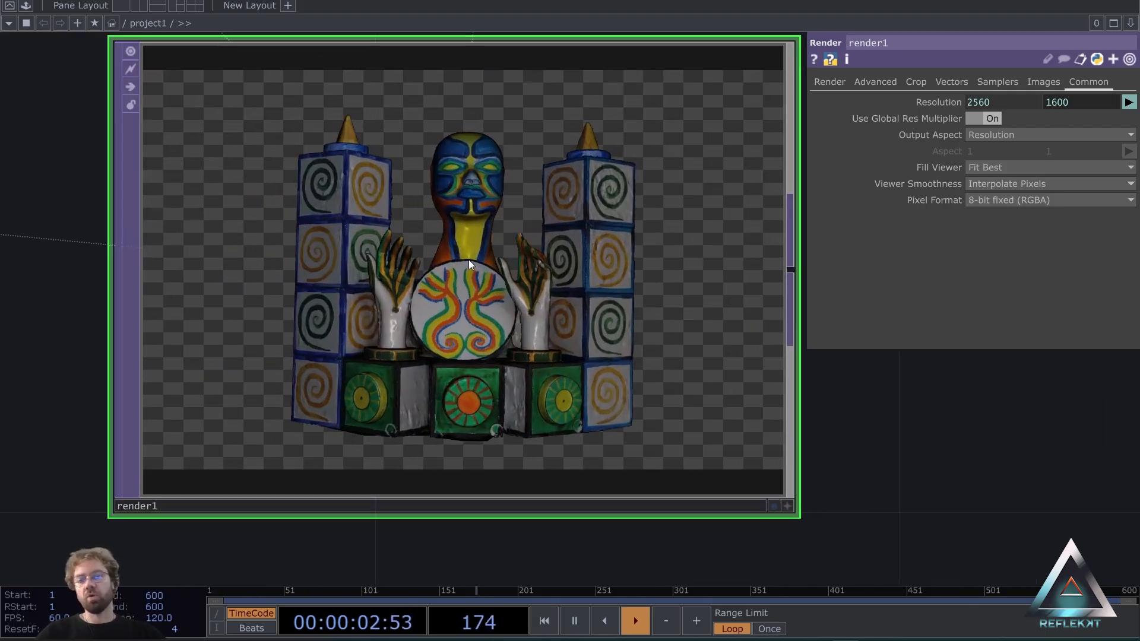
pyautogui.scroll(-5, 482, 290)
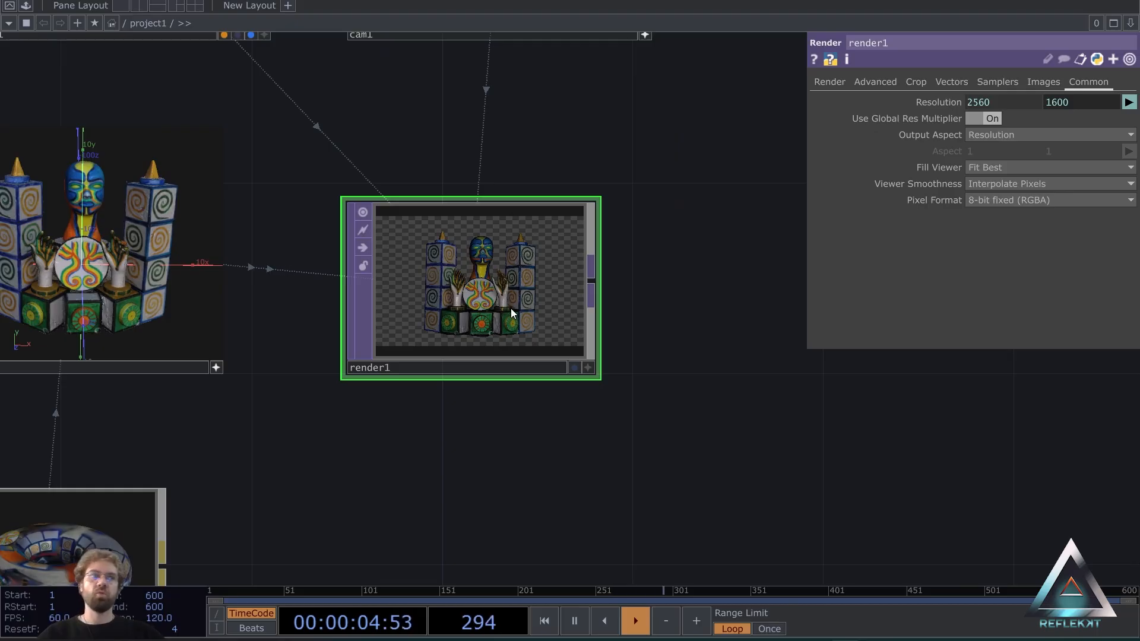
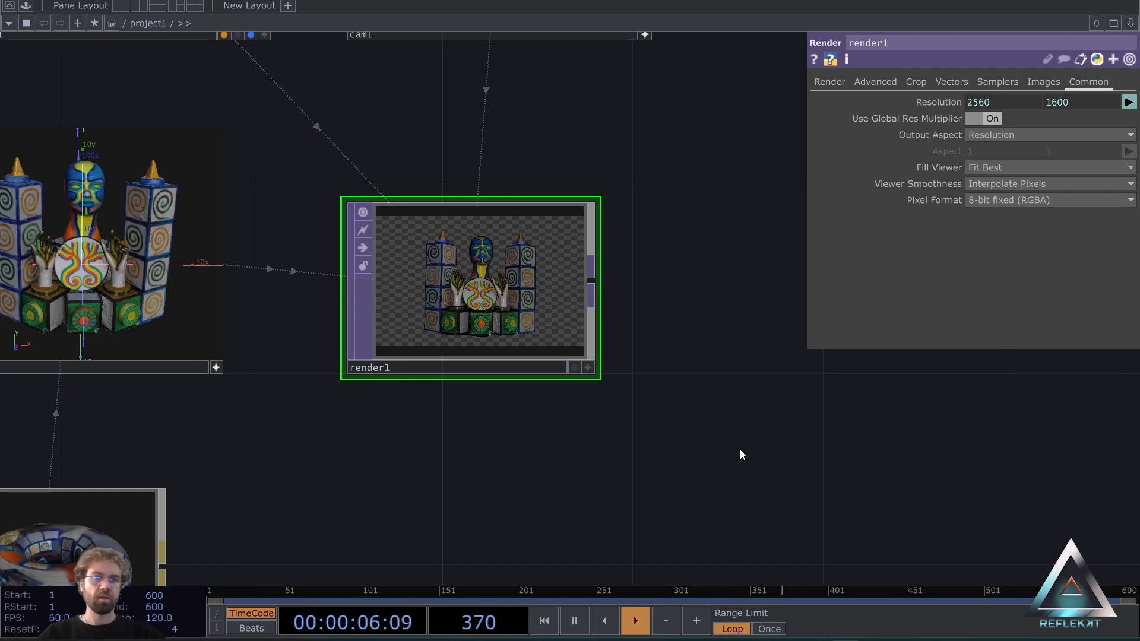
# Restrict the Render TOP's geometry to geo1 instead of the wildcard.
pyautogui.moveTo(500, 463); pyautogui.dragTo(700, 501)
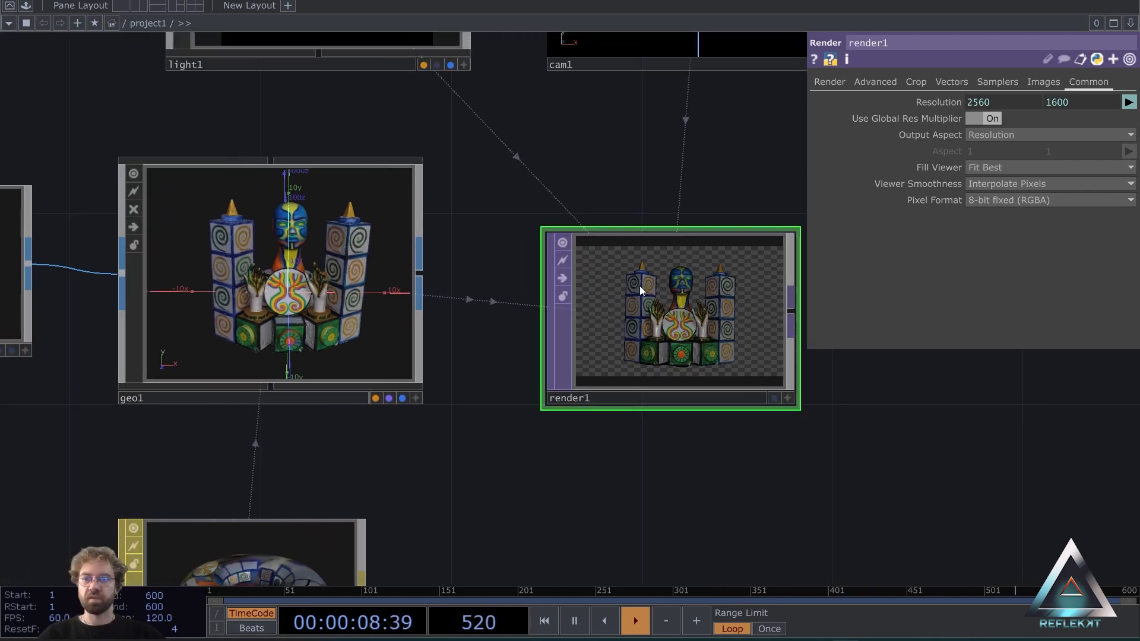
pyautogui.click(830, 82)
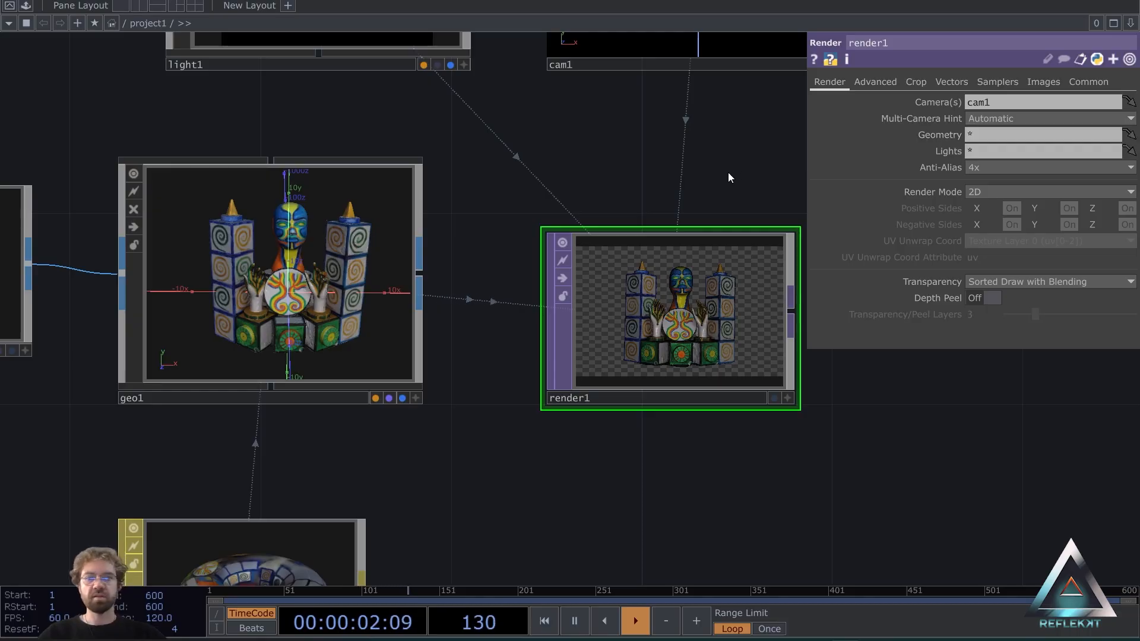
pyautogui.moveTo(729, 173); pyautogui.dragTo(695, 161)
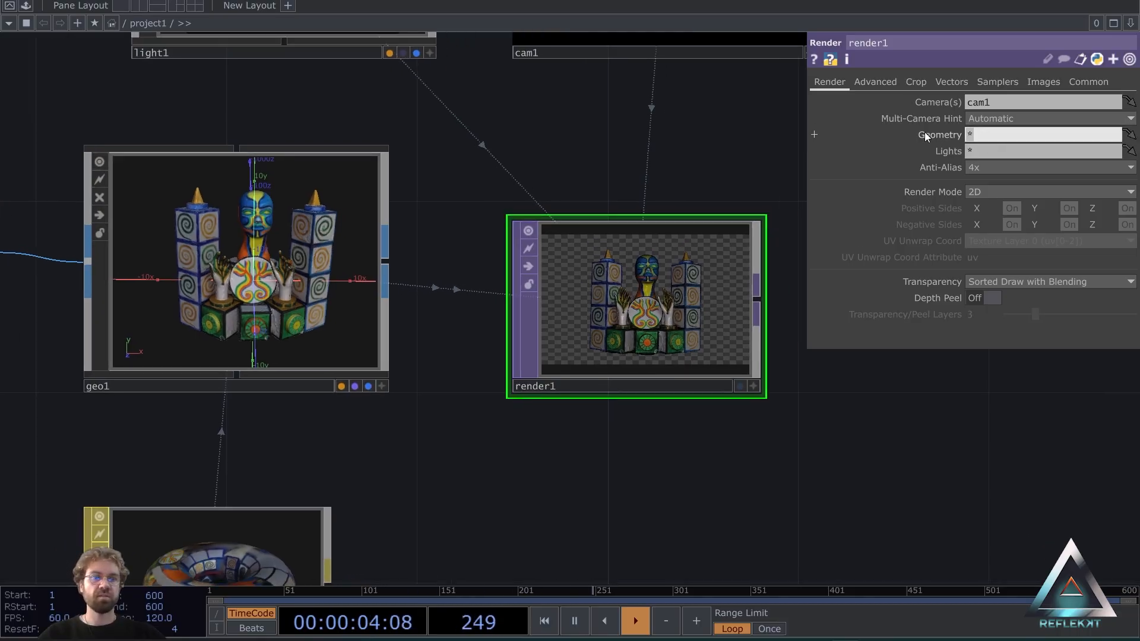
pyautogui.click(989, 133)
pyautogui.write('geo')
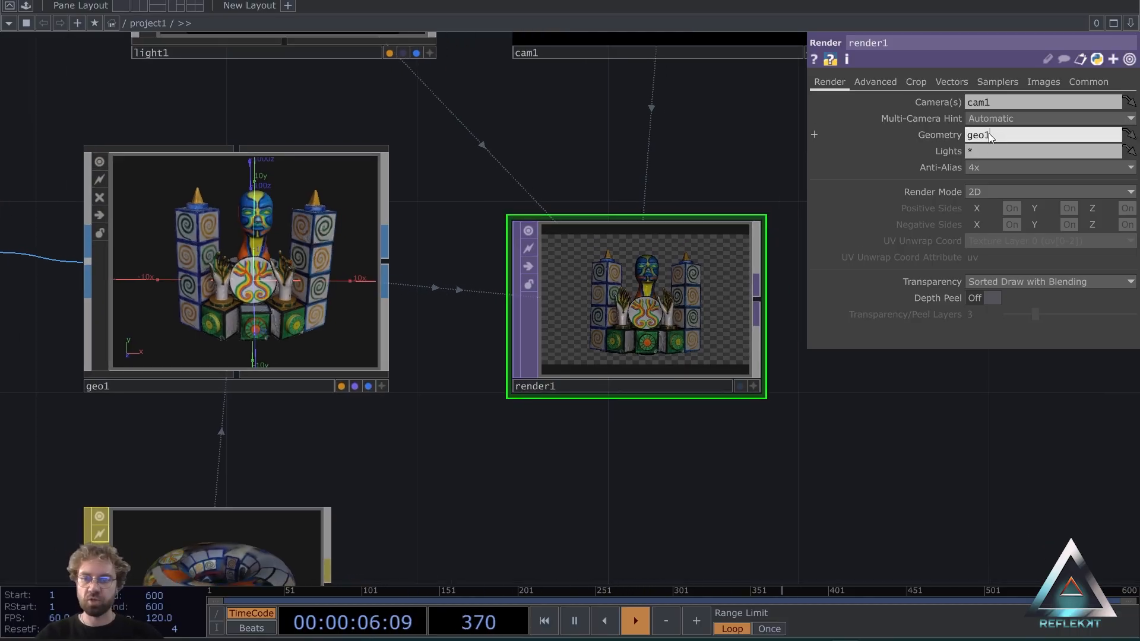
pyautogui.write('1')
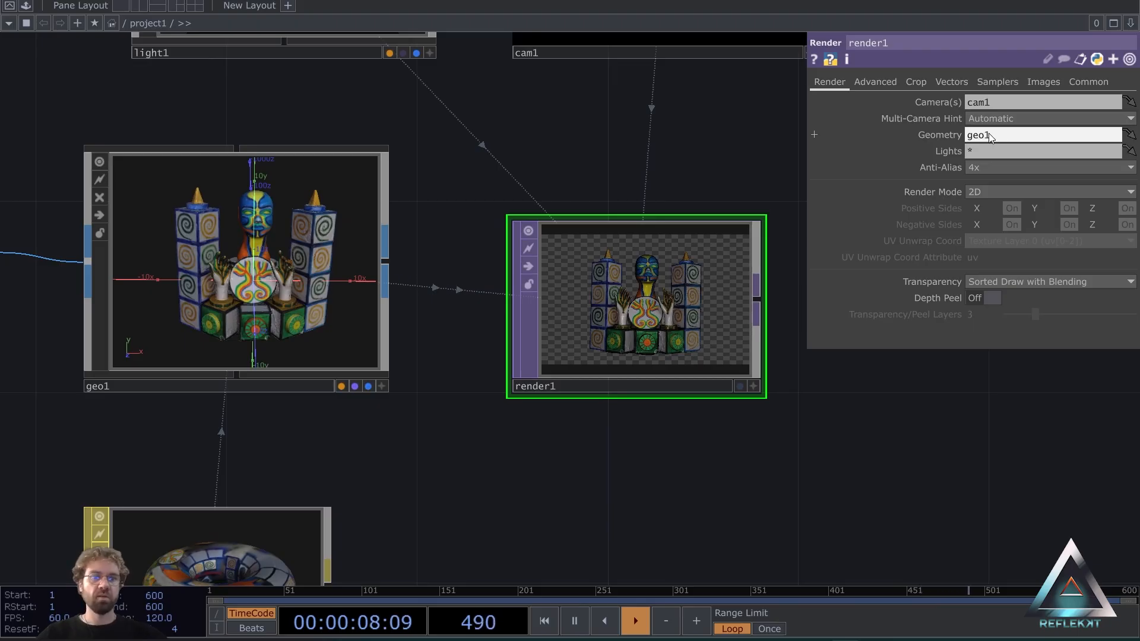
pyautogui.press('Return')
pyautogui.moveTo(520, 162); pyautogui.dragTo(261, 163)
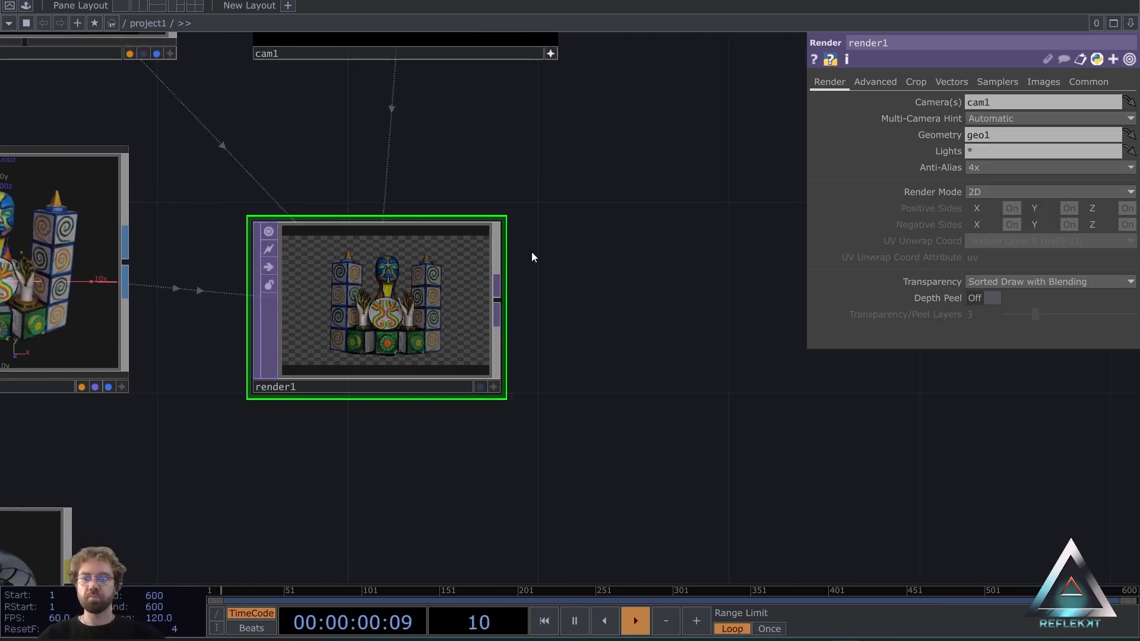
# Add a Null TOP connected after render1 and name it renderAudience.
pyautogui.press('Tab')
pyautogui.write('nu')
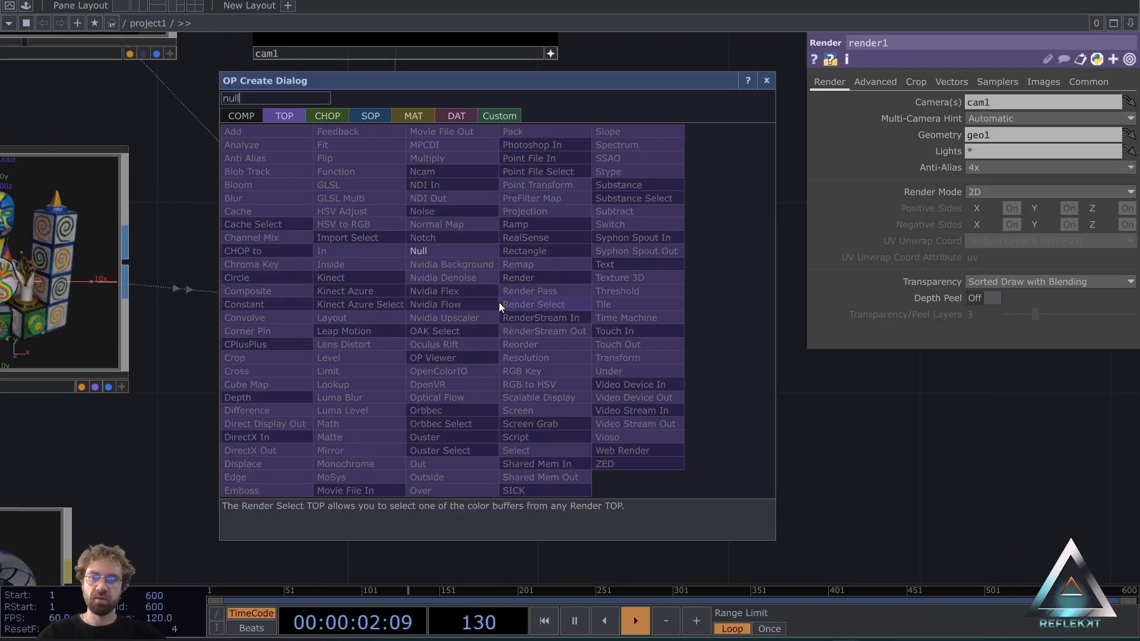
pyautogui.click(456, 249)
pyautogui.click(780, 309)
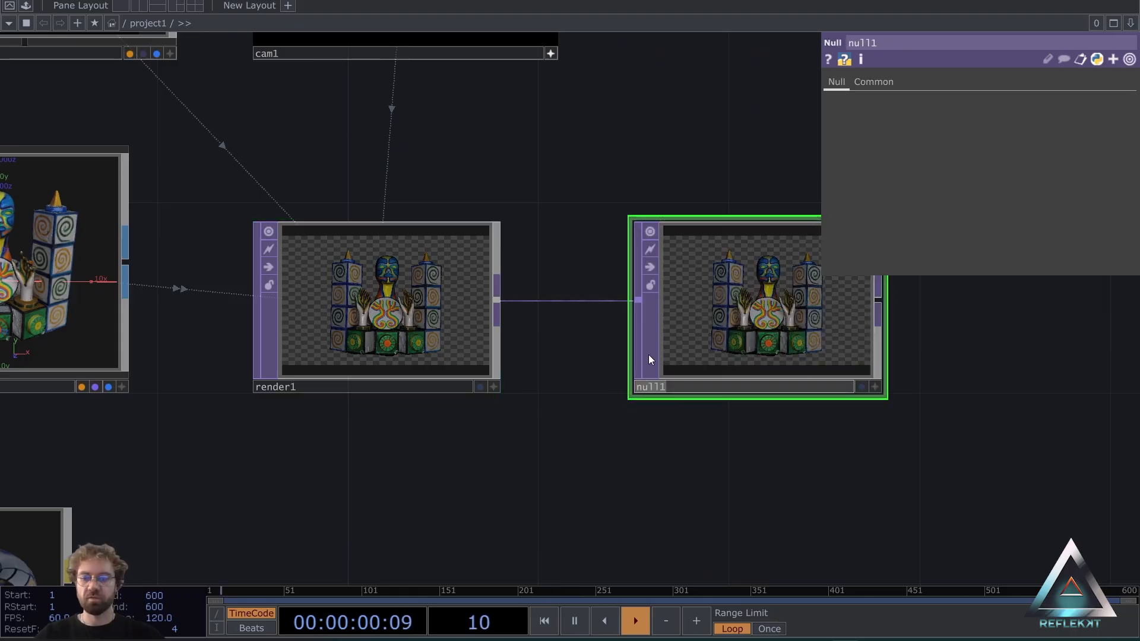
pyautogui.write('renderAudien')
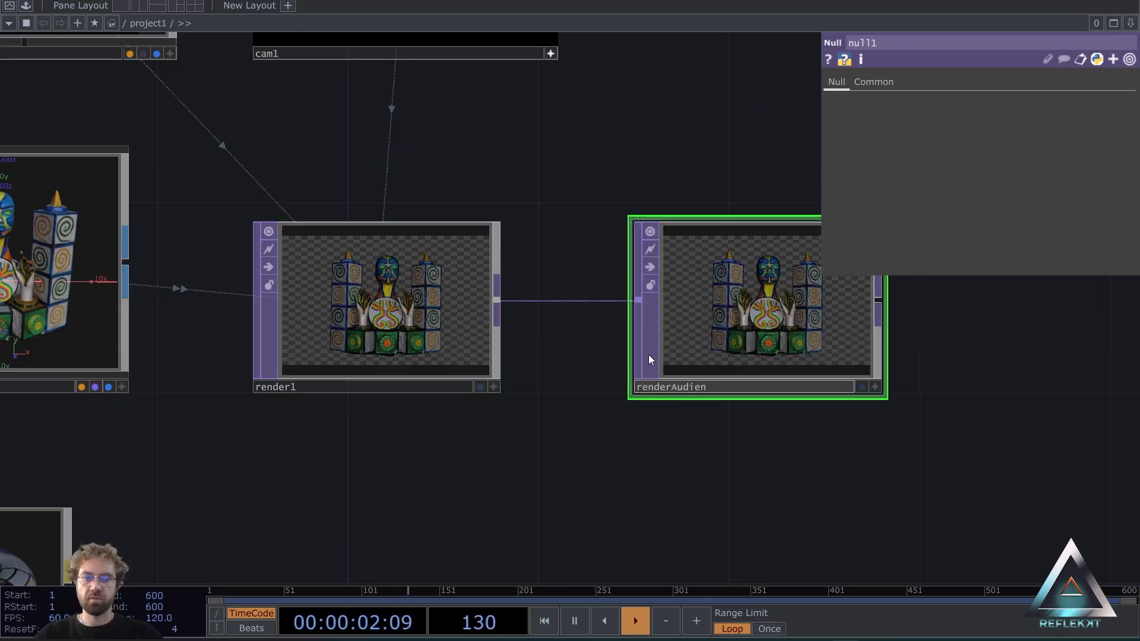
pyautogui.write('ce')
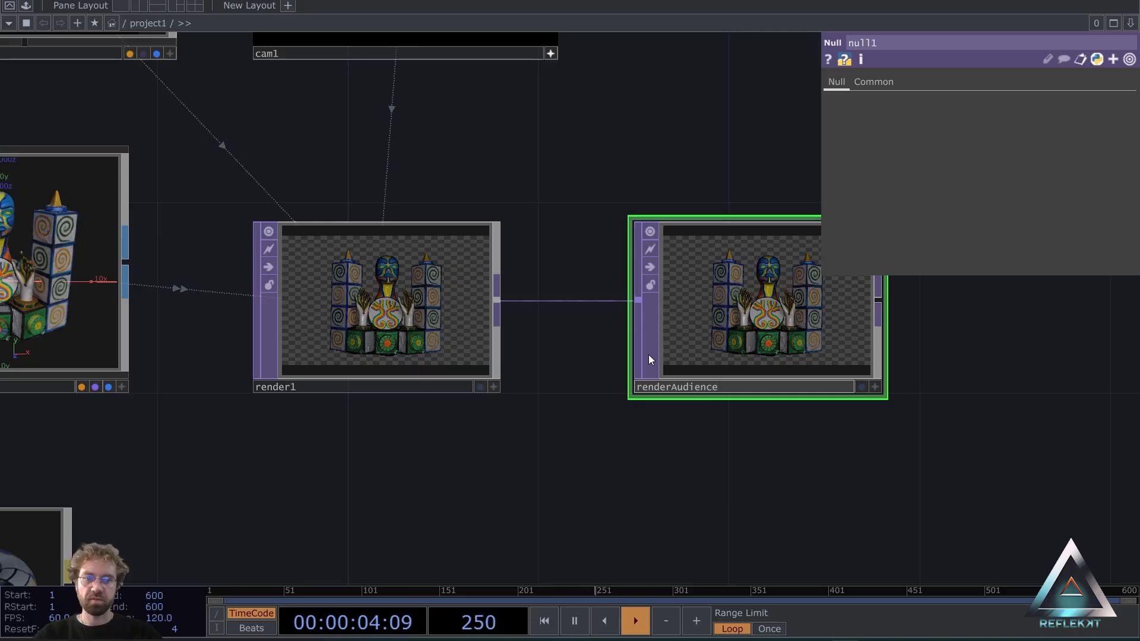
pyautogui.press('Return')
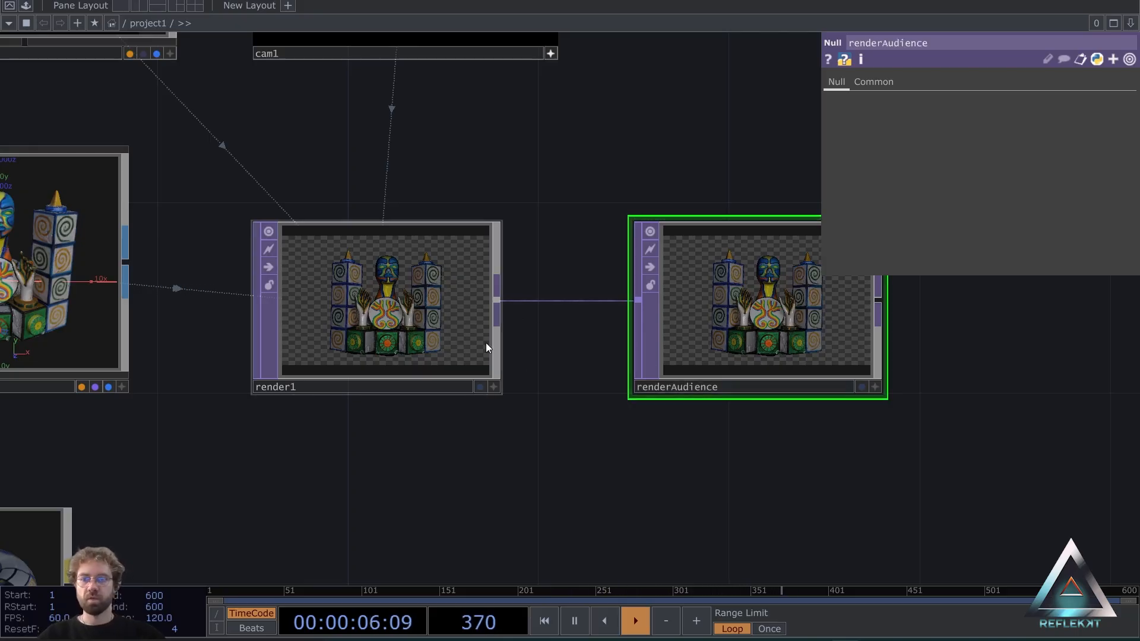
# Examine the rendered sculpture in render1 up close and review how the network's nodes are connected.
pyautogui.scroll(3, 410, 324)
pyautogui.scroll(2, 361, 302)
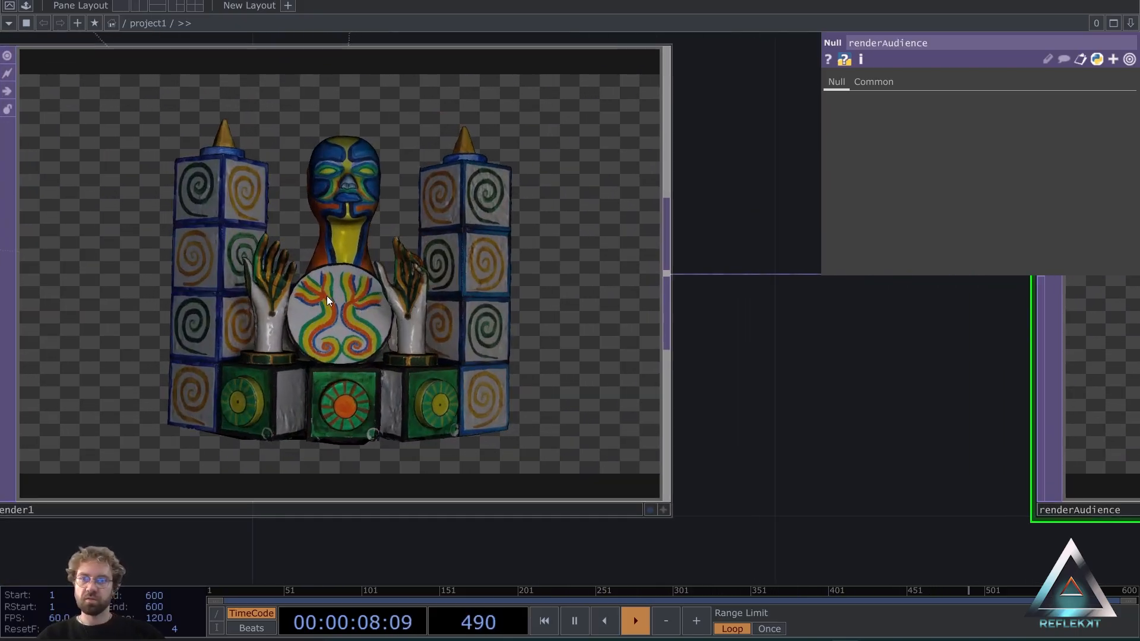
pyautogui.scroll(-2, 365, 356)
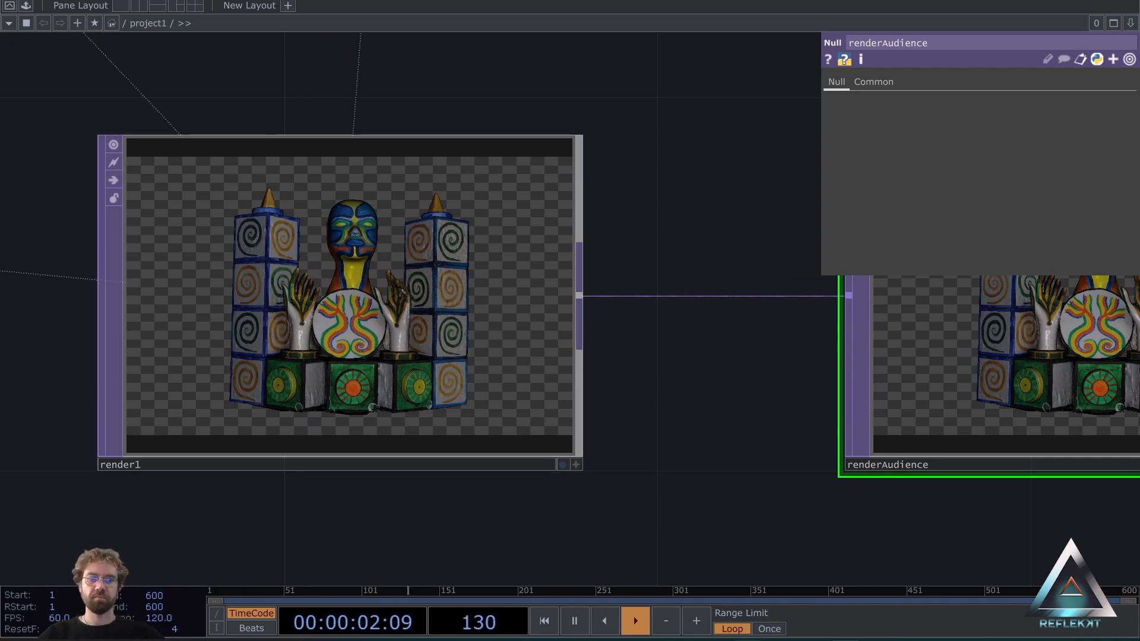
pyautogui.scroll(-4, 719, 415)
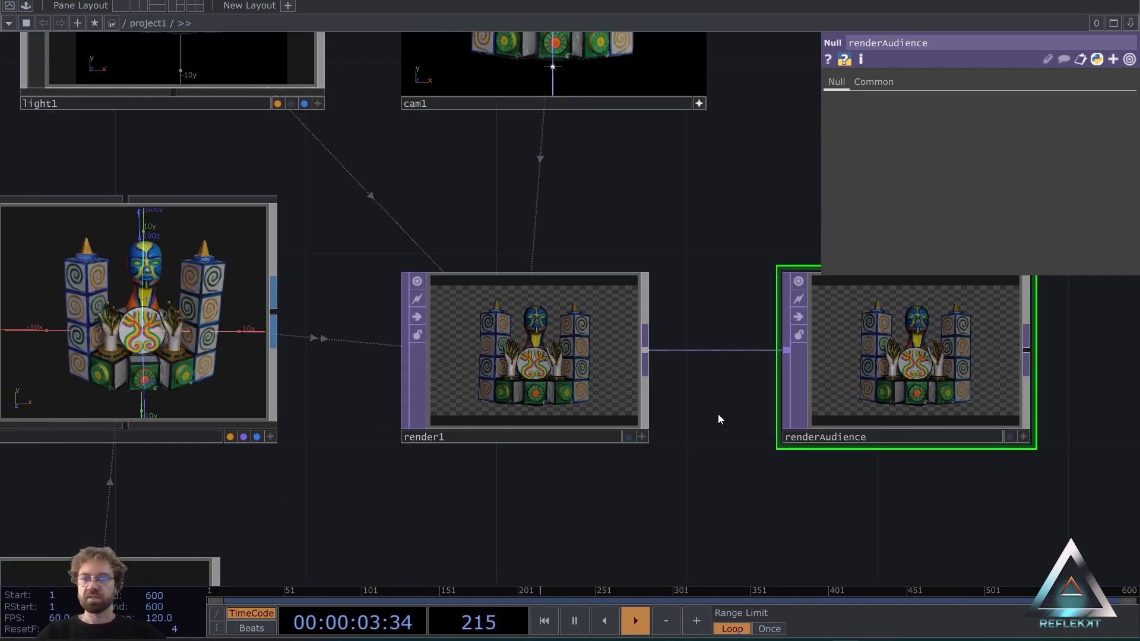
pyautogui.scroll(-4, 718, 471)
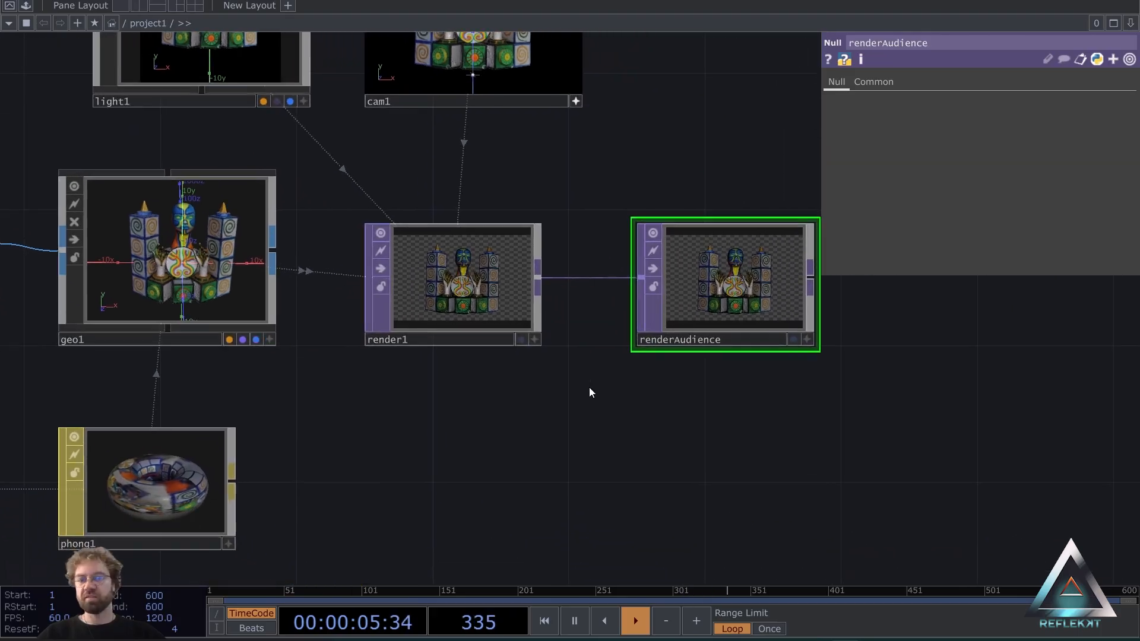
pyautogui.moveTo(646, 344); pyautogui.dragTo(703, 266)
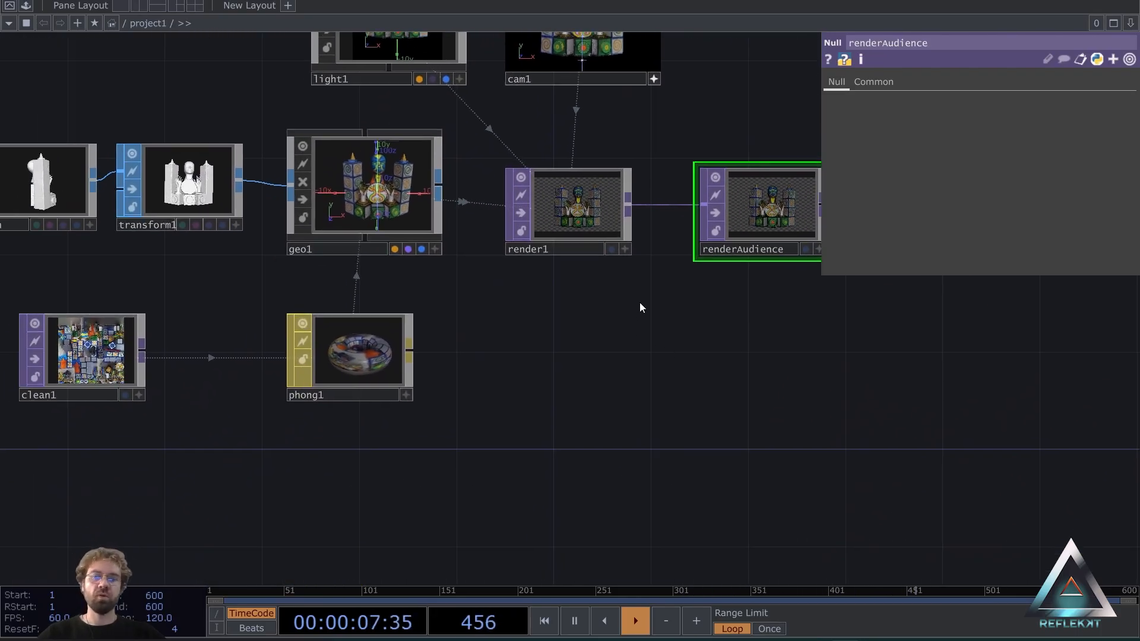
pyautogui.moveTo(639, 307); pyautogui.dragTo(449, 422)
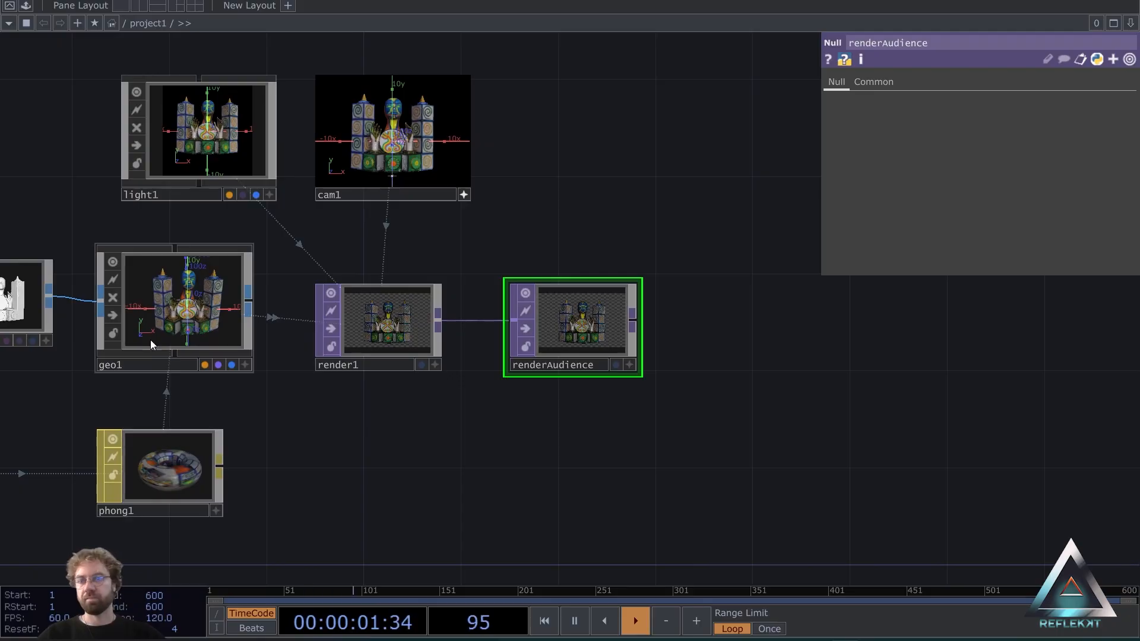
# Move cam1, render1 and renderAudience upward together to free space beside geo1.
pyautogui.moveTo(599, 433); pyautogui.dragTo(580, 429)
pyautogui.scroll(-3, 577, 429)
pyautogui.moveTo(468, 488)
pyautogui.mouseDown()
pyautogui.moveTo(620, 354)
pyautogui.moveTo(472, 494)
pyautogui.mouseUp()
pyautogui.moveTo(660, 390); pyautogui.dragTo(360, 141, button='right')
pyautogui.moveTo(536, 345); pyautogui.dragTo(555, 206)
pyautogui.scroll(3, 402, 315)
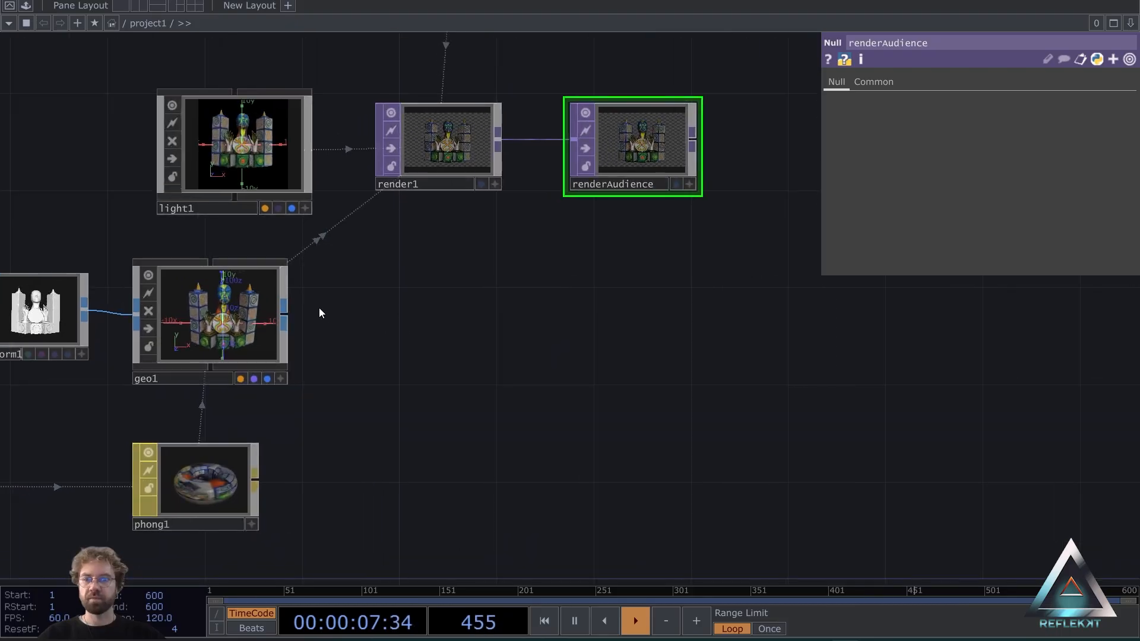
# Add a Null SOP connected to geo1's output, placed beside geo1 and below render1.
pyautogui.press('Tab')
pyautogui.write('nu')
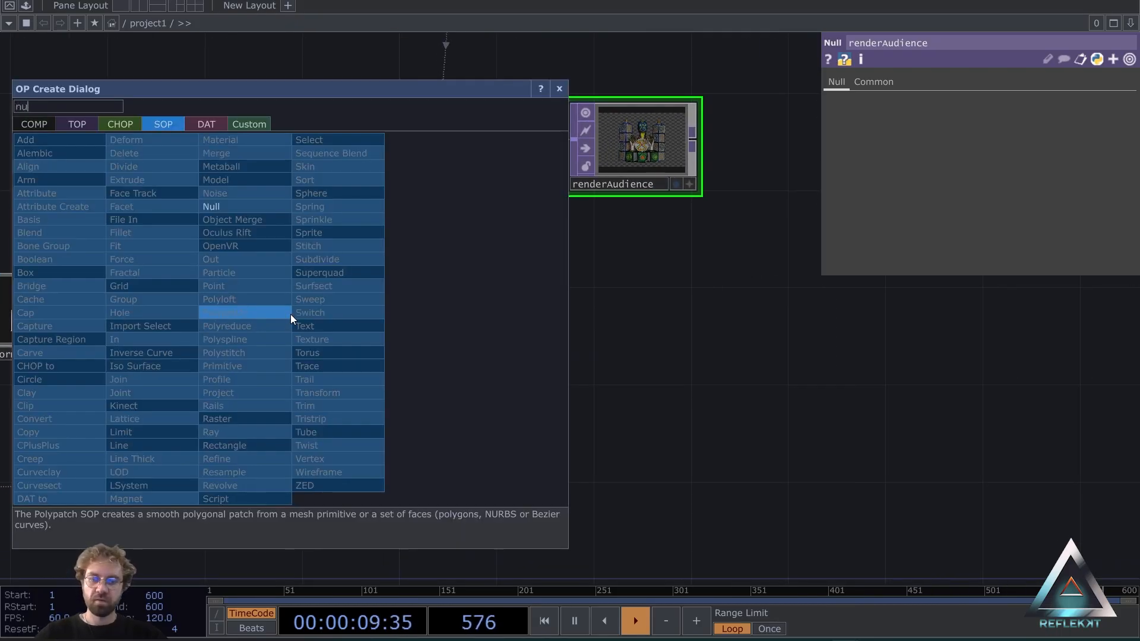
pyautogui.click(244, 207)
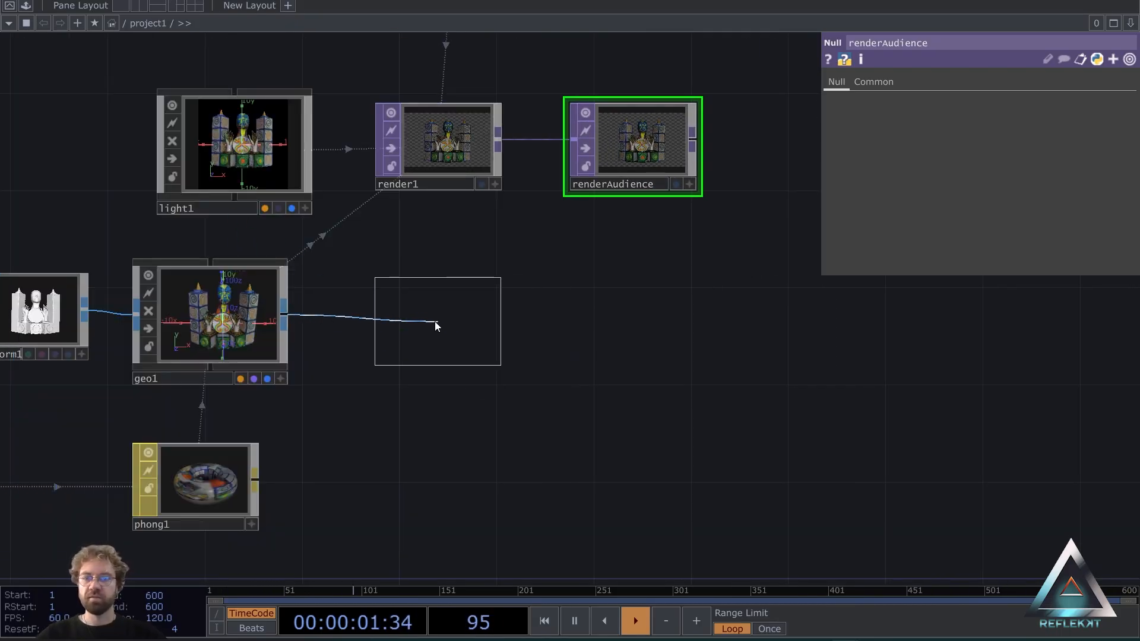
pyautogui.click(420, 315)
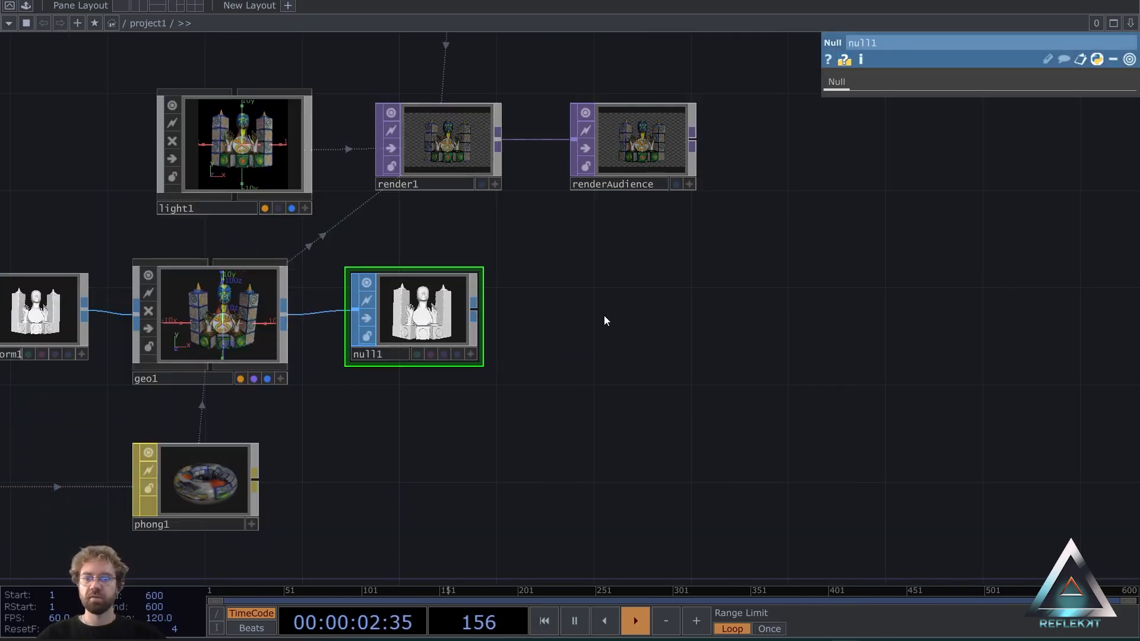
# Add a Texture SOP after null1 and set its Texture Type to Perspective From Camera.
pyautogui.click(476, 308)
pyautogui.write('tex')
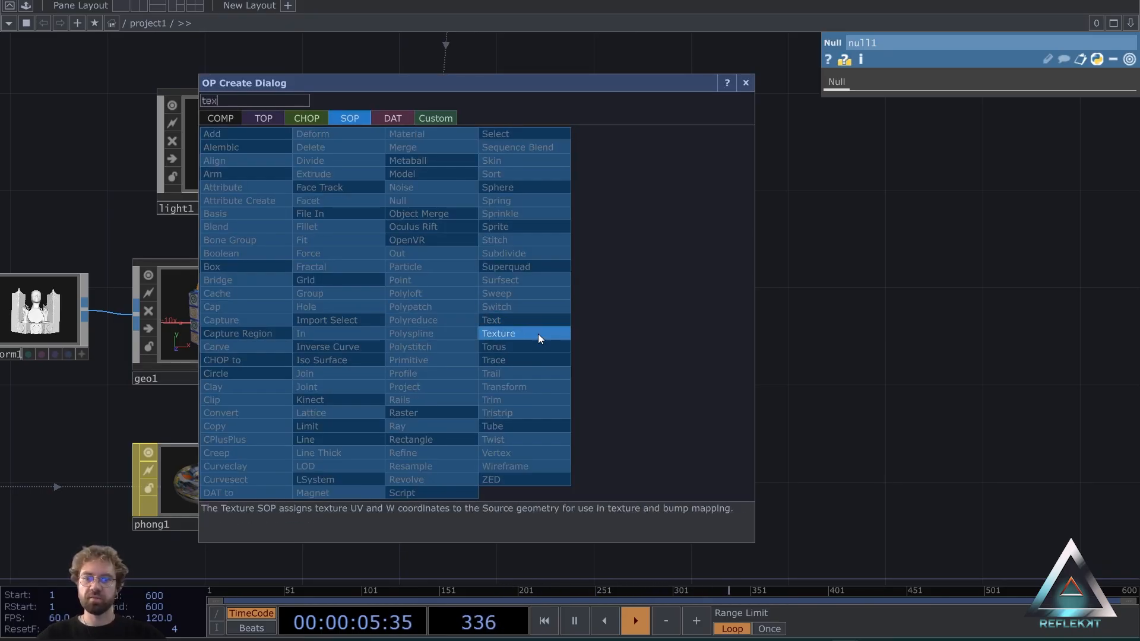
pyautogui.click(538, 334)
pyautogui.click(619, 316)
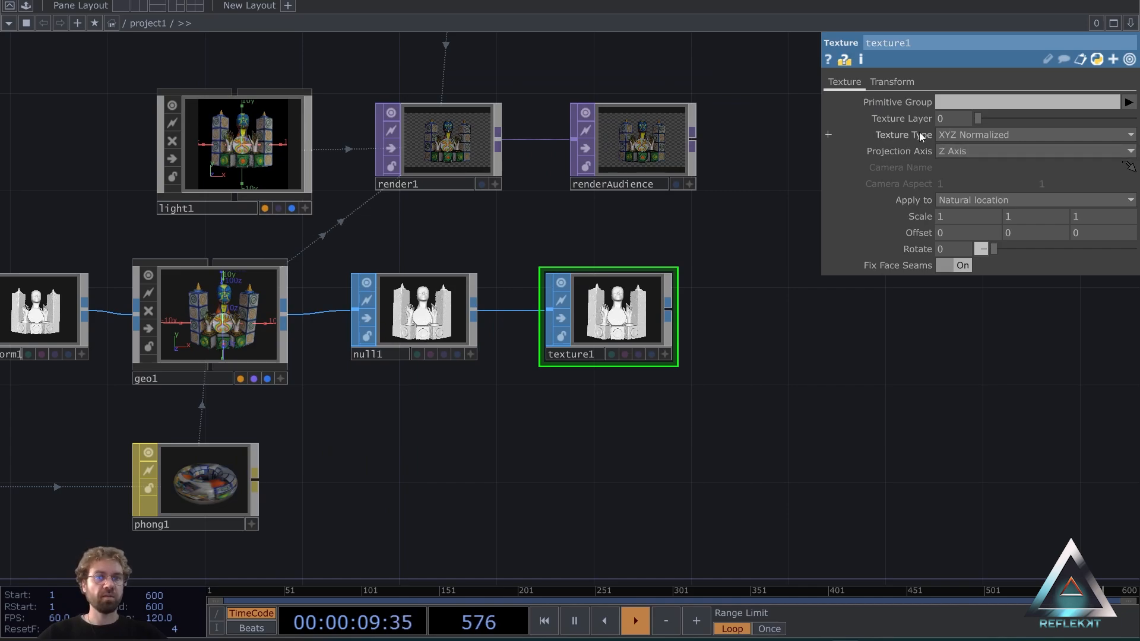
pyautogui.click(960, 133)
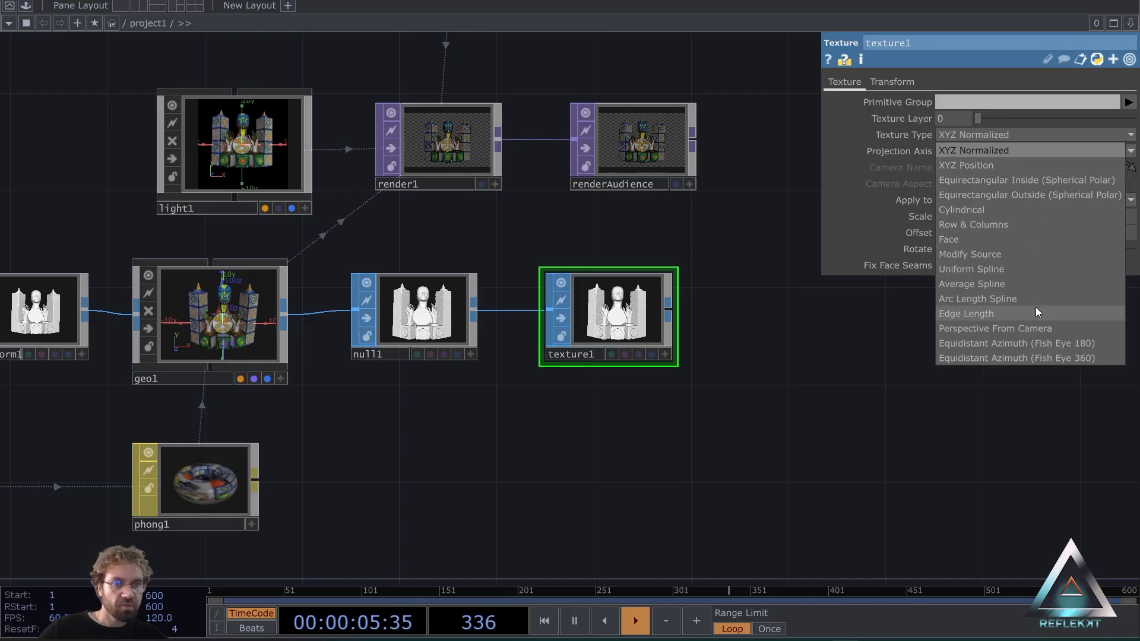
pyautogui.click(1017, 329)
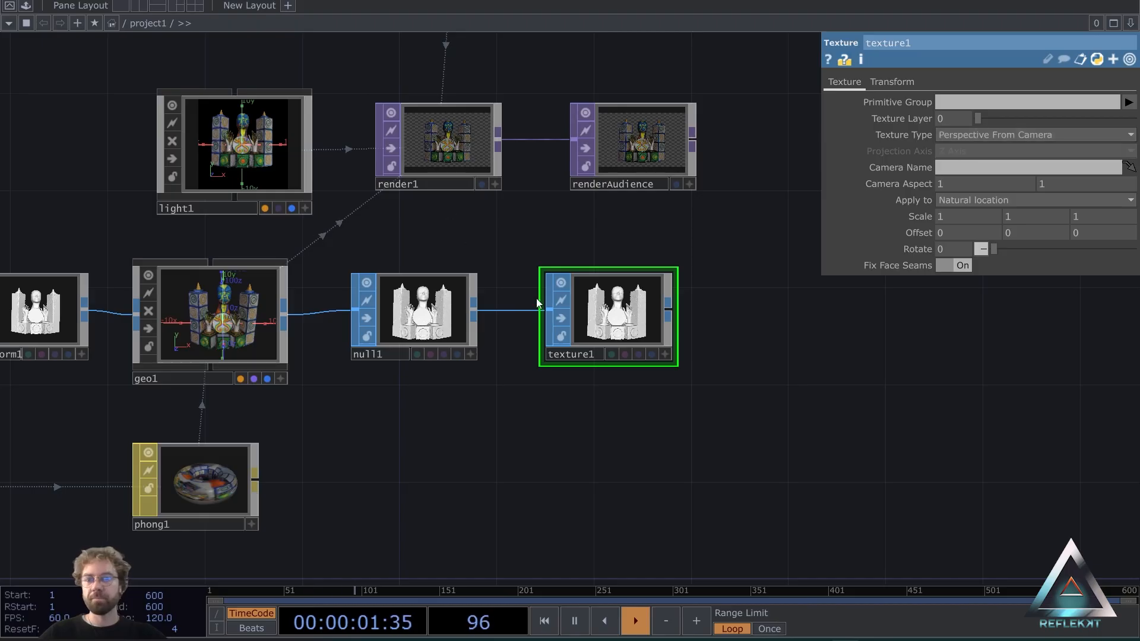
# Rename cam1 to camAudience and accept updating all parameters that reference it.
pyautogui.moveTo(462, 237); pyautogui.dragTo(548, 238)
pyautogui.scroll(-1, 549, 238)
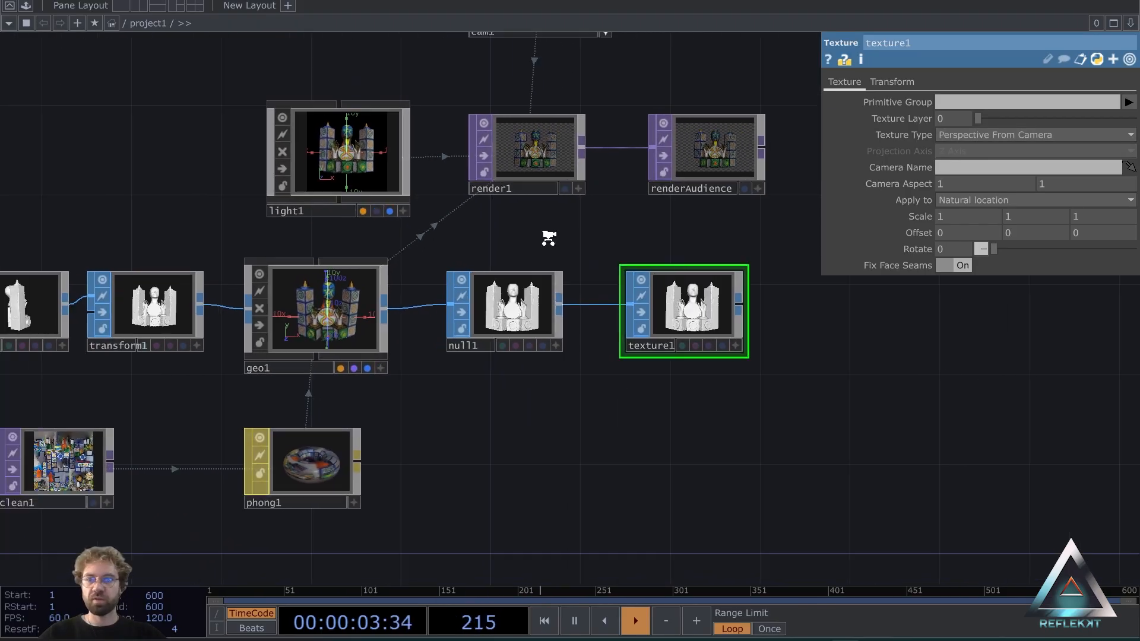
pyautogui.scroll(-2, 549, 238)
pyautogui.click(593, 79)
pyautogui.moveTo(653, 93); pyautogui.dragTo(642, 186)
pyautogui.scroll(3, 637, 179)
pyautogui.click(326, 197)
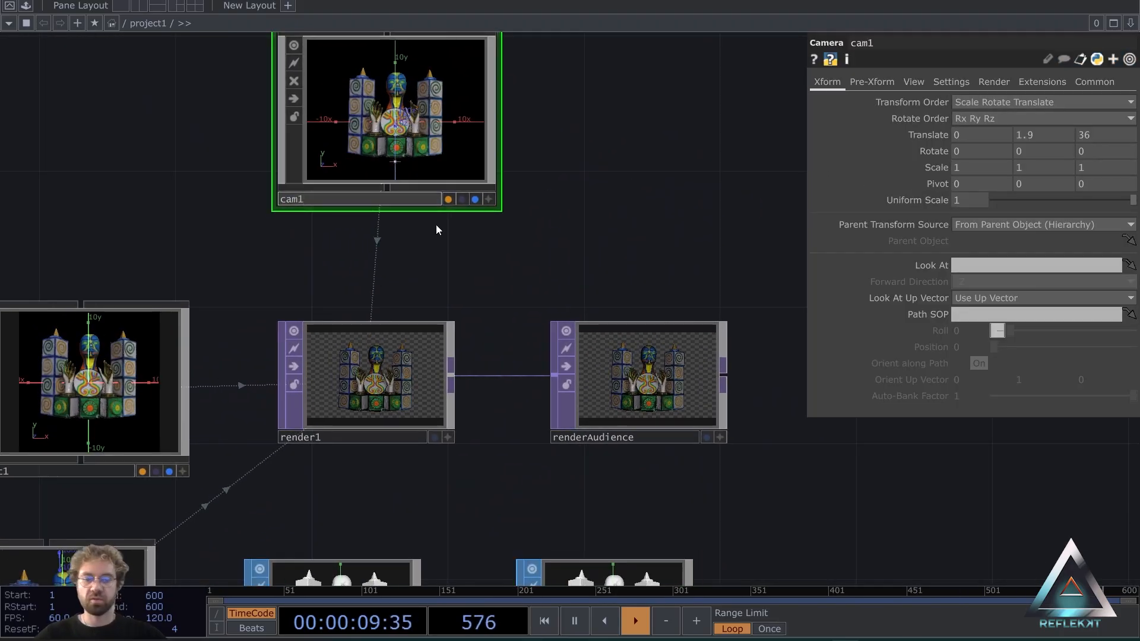
pyautogui.press('BackSpace')
pyautogui.write('Audience')
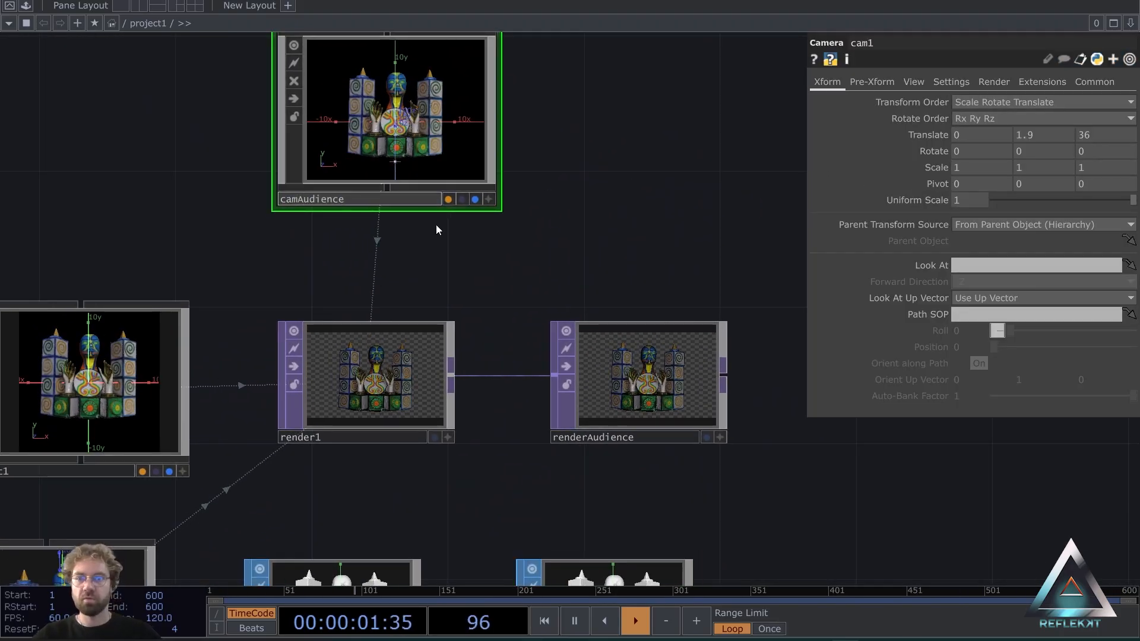
pyautogui.press('Return')
pyautogui.click(401, 254)
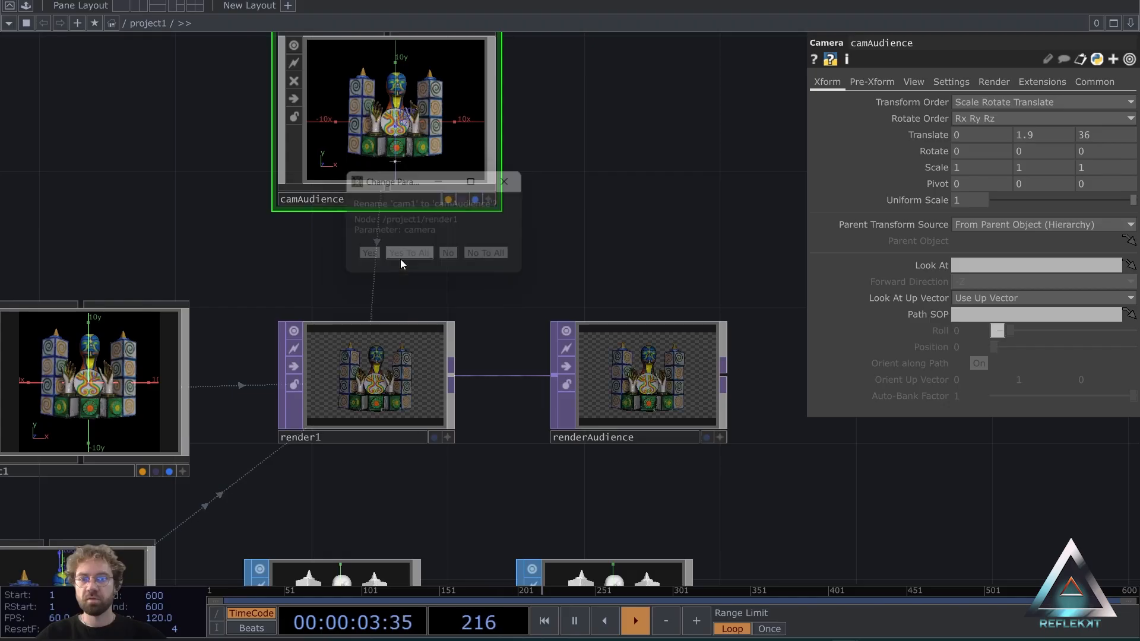
# Assign camAudience as the Camera Name of texture1 and check the SOP's transform parameters.
pyautogui.moveTo(628, 238); pyautogui.dragTo(584, 229)
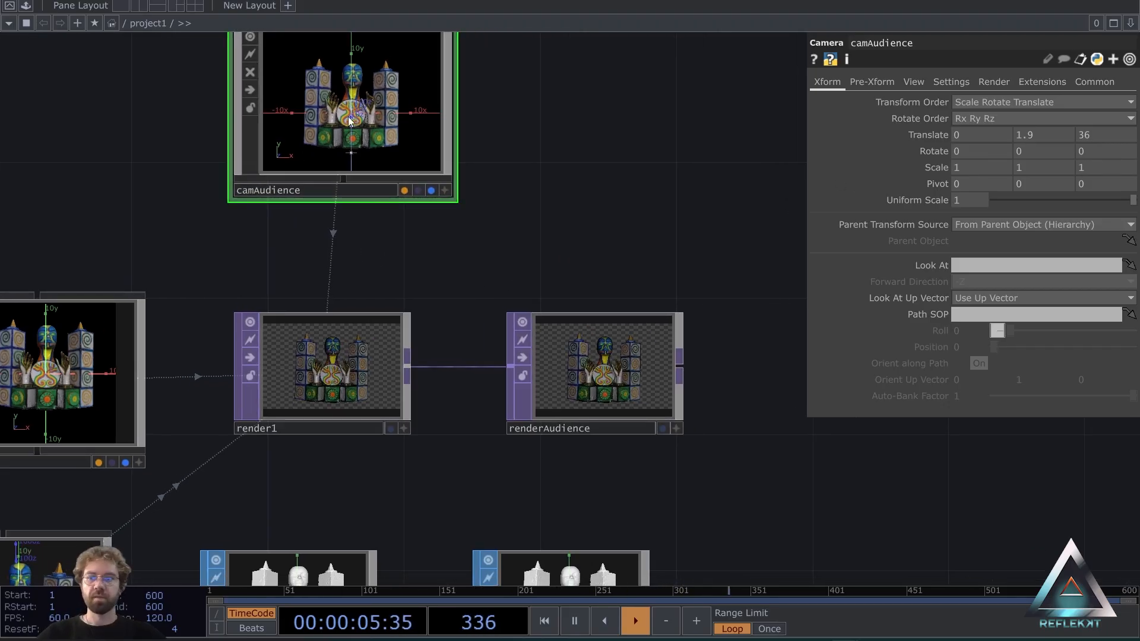
pyautogui.click(573, 572)
pyautogui.moveTo(360, 110); pyautogui.dragTo(962, 167)
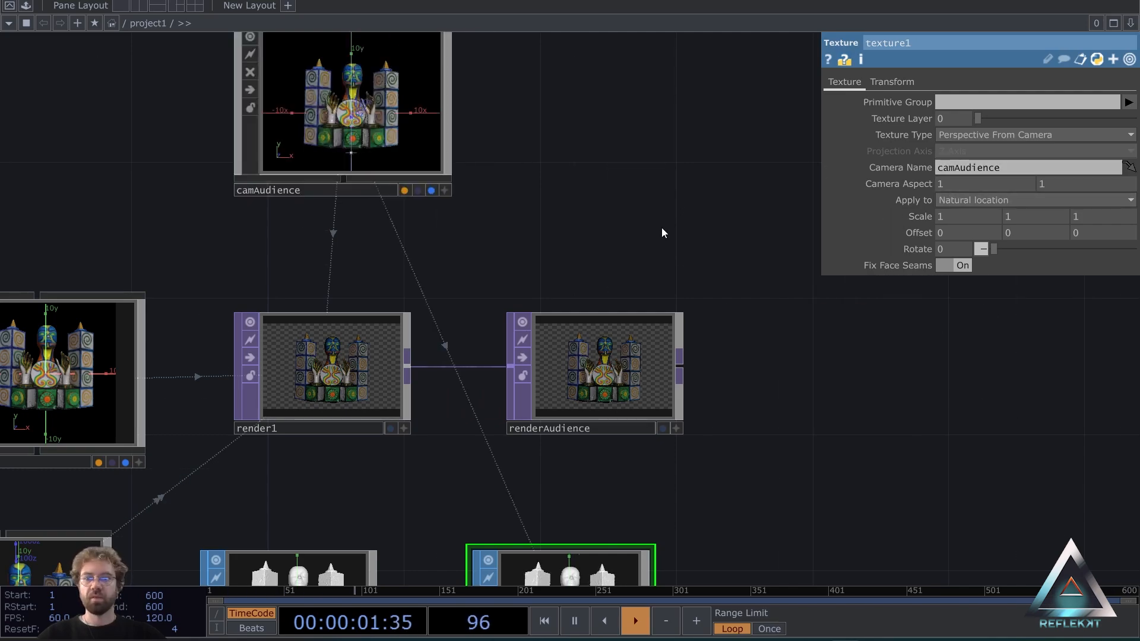
pyautogui.click(893, 84)
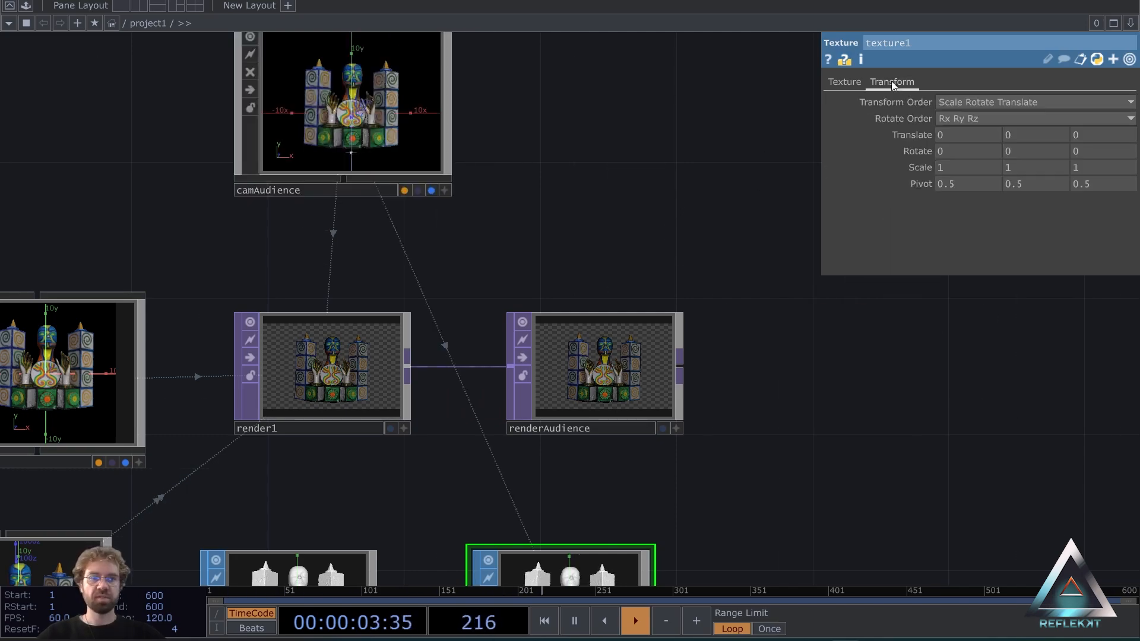
pyautogui.click(851, 84)
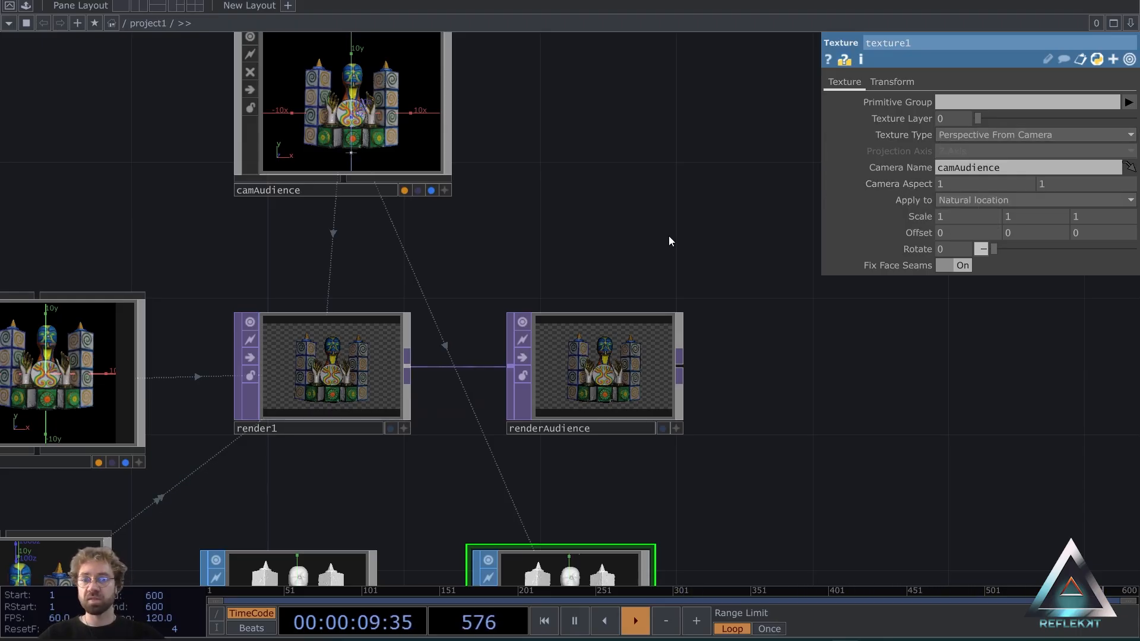
# Link texture1's Camera Aspect to render1's 2560 by 1600 resolution through parameter references.
pyautogui.click(355, 368)
pyautogui.moveTo(579, 214); pyautogui.dragTo(569, 80)
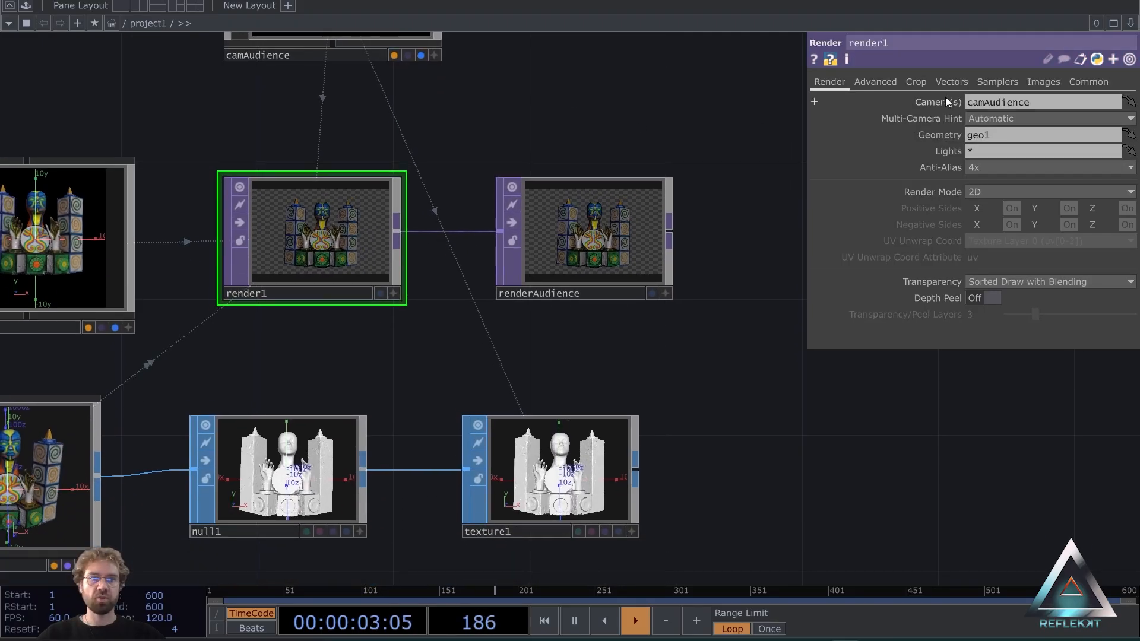
pyautogui.click(1089, 82)
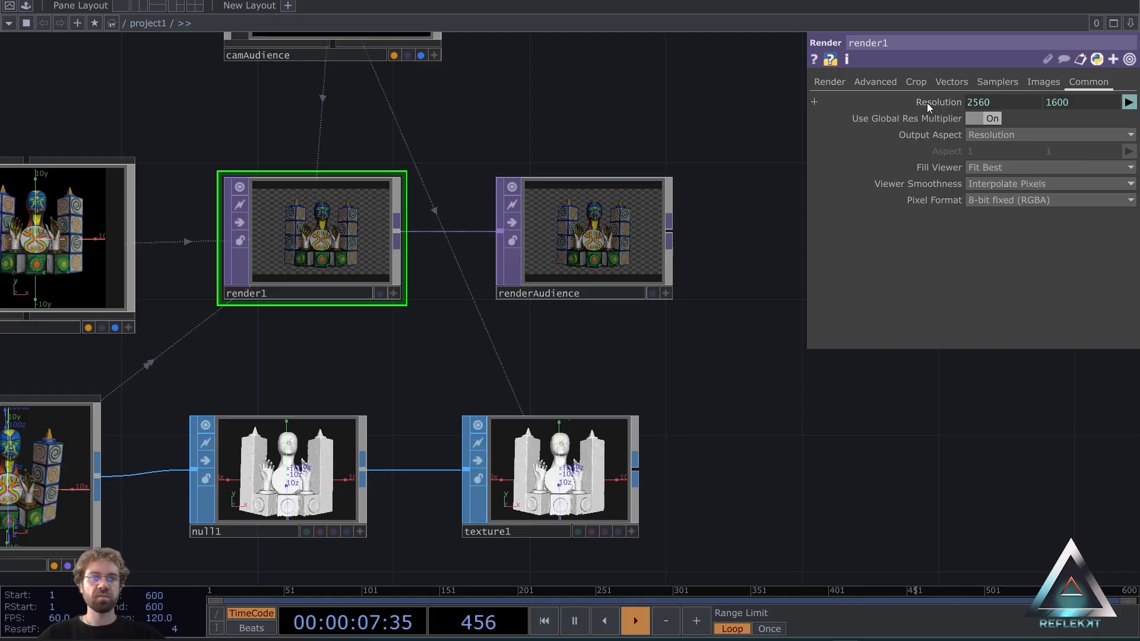
pyautogui.click(569, 482)
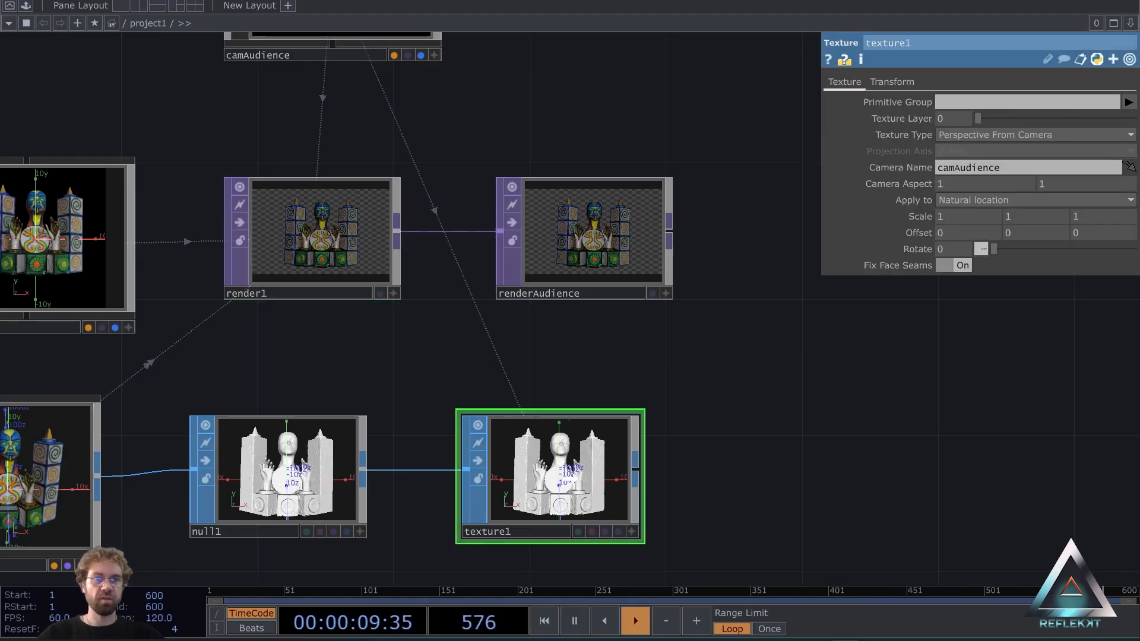
pyautogui.moveTo(569, 483); pyautogui.dragTo(914, 186)
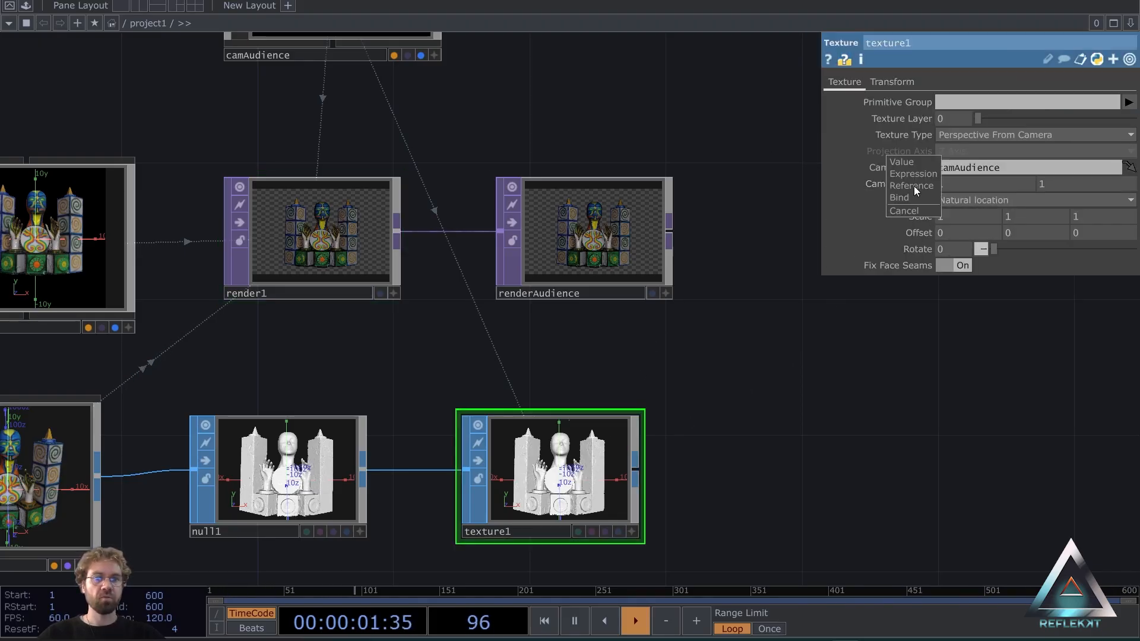
pyautogui.click(928, 186)
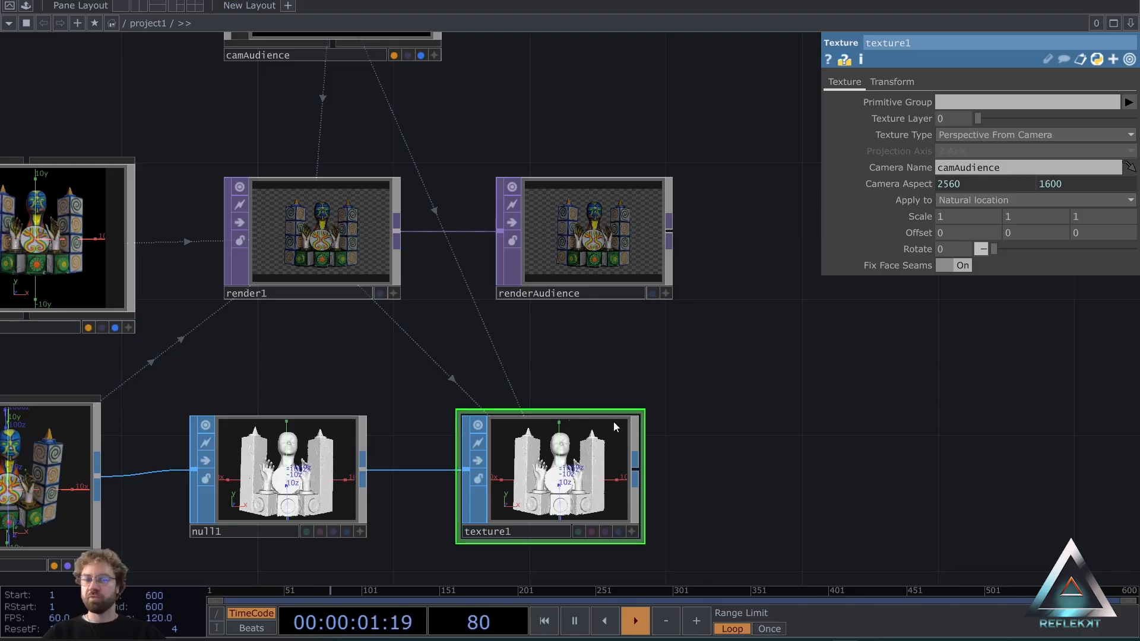
# Add a Material SOP connected to the output of texture1 and place it below texture1.
pyautogui.moveTo(730, 453); pyautogui.dragTo(754, 388)
pyautogui.moveTo(754, 388); pyautogui.dragTo(759, 397, button='middle')
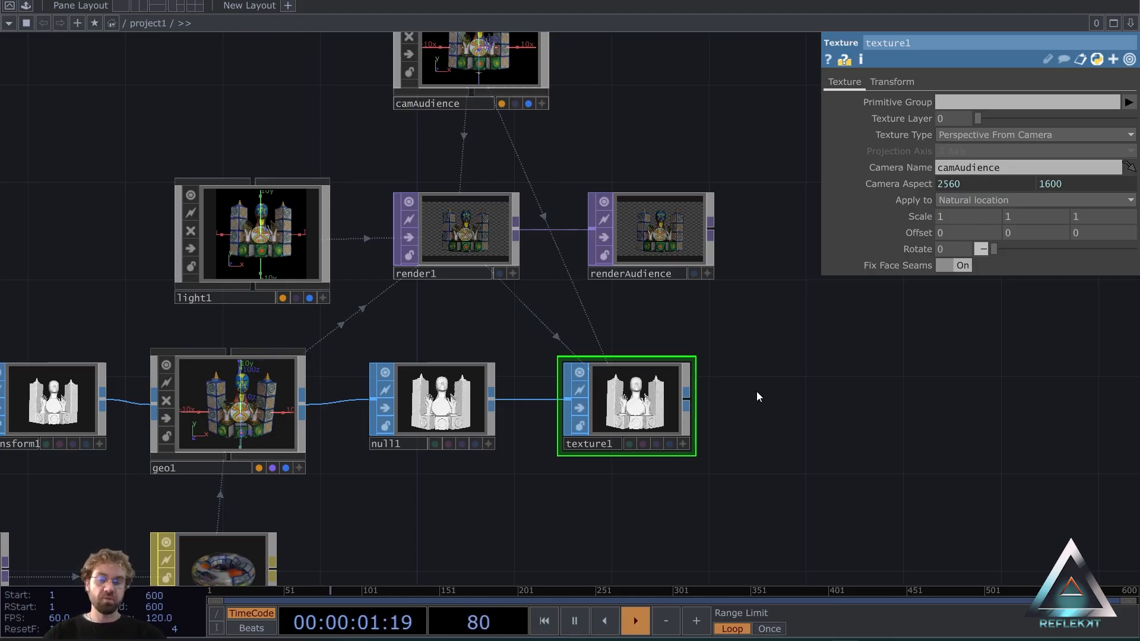
pyautogui.moveTo(748, 450); pyautogui.dragTo(668, 366)
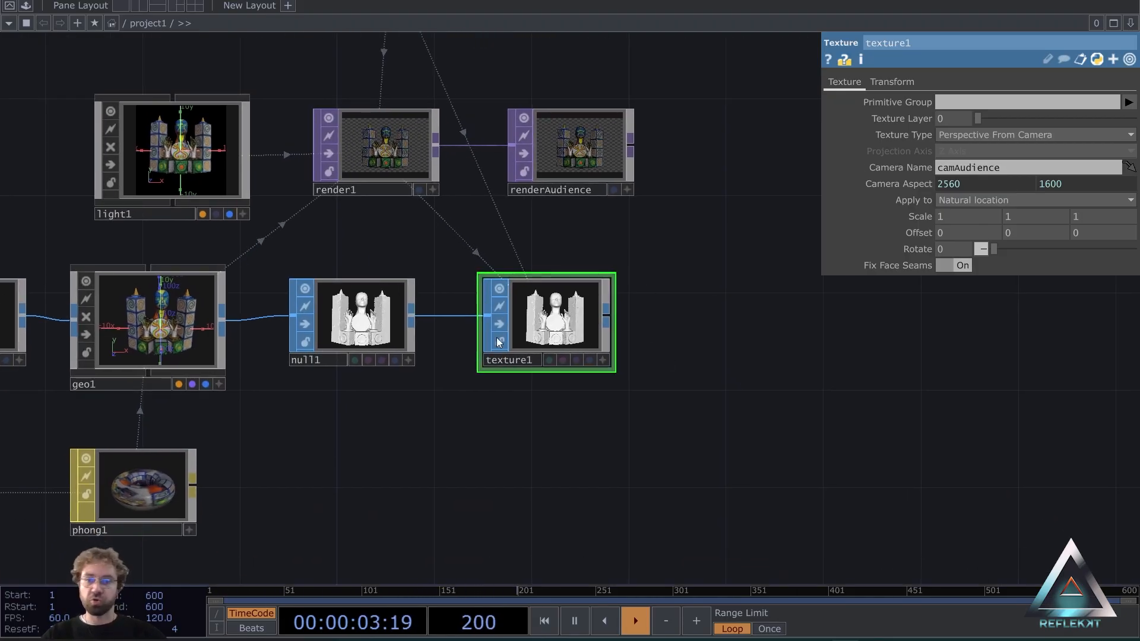
pyautogui.rightClick(610, 317)
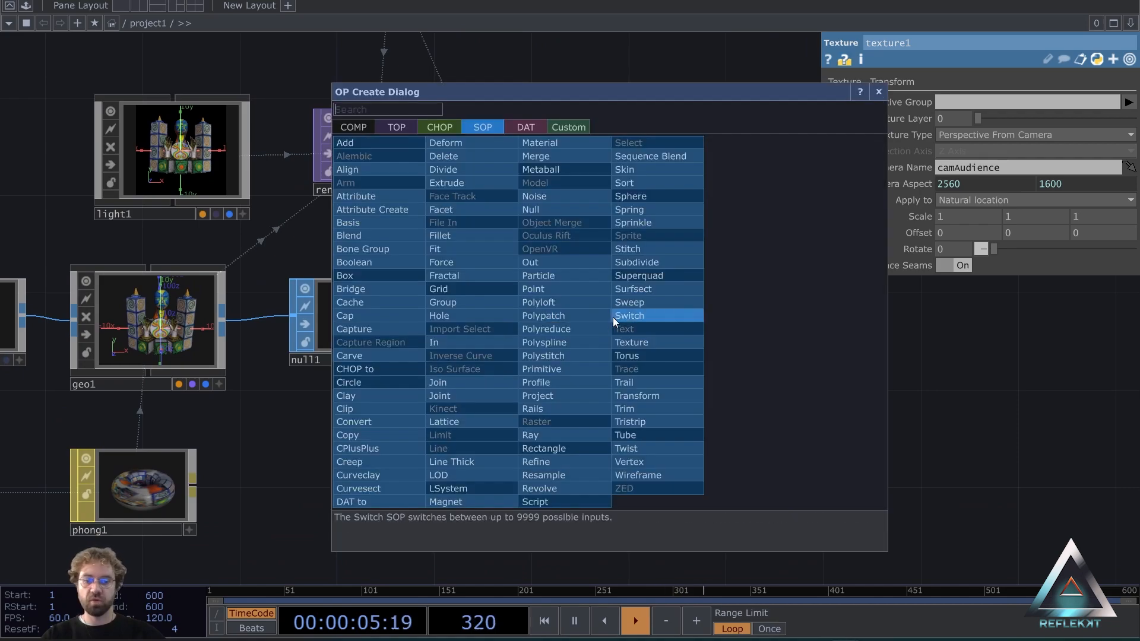
pyautogui.write('mat')
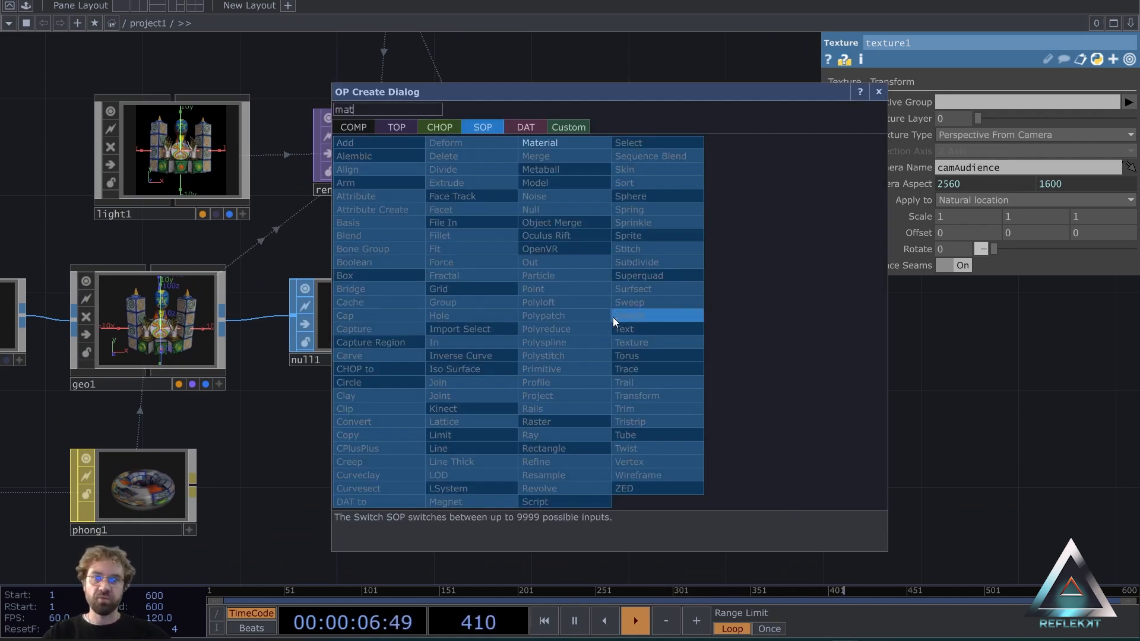
pyautogui.click(575, 143)
pyautogui.click(566, 470)
pyautogui.moveTo(766, 448); pyautogui.dragTo(688, 402)
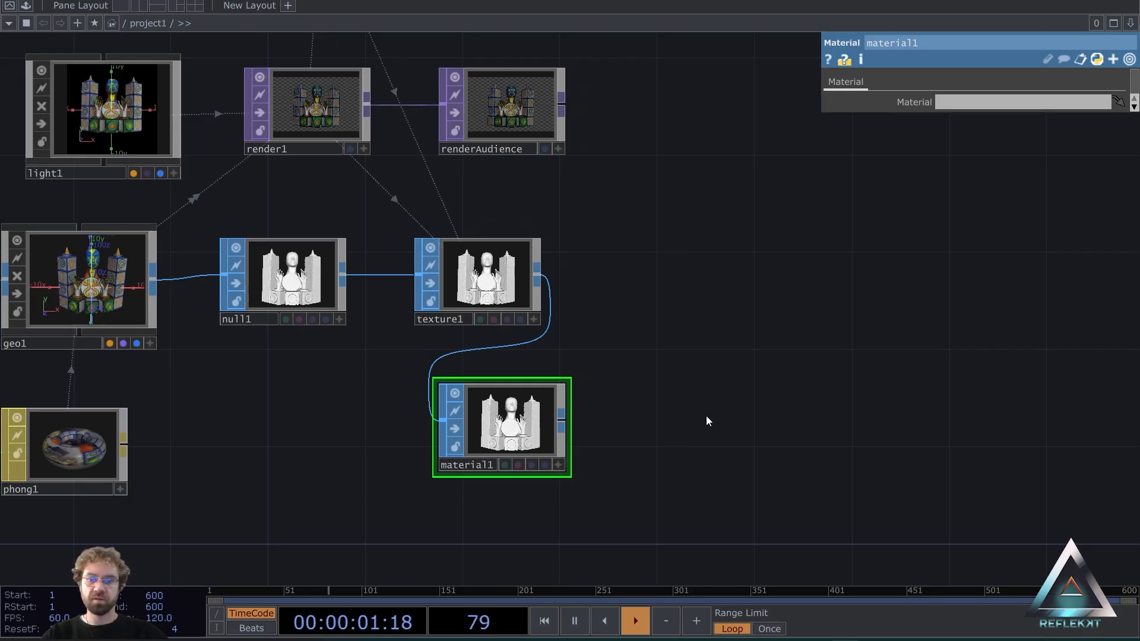
# Add a Constant MAT beside the audience render and assign renderAudience as its Color Map.
pyautogui.press('Tab')
pyautogui.write('cons')
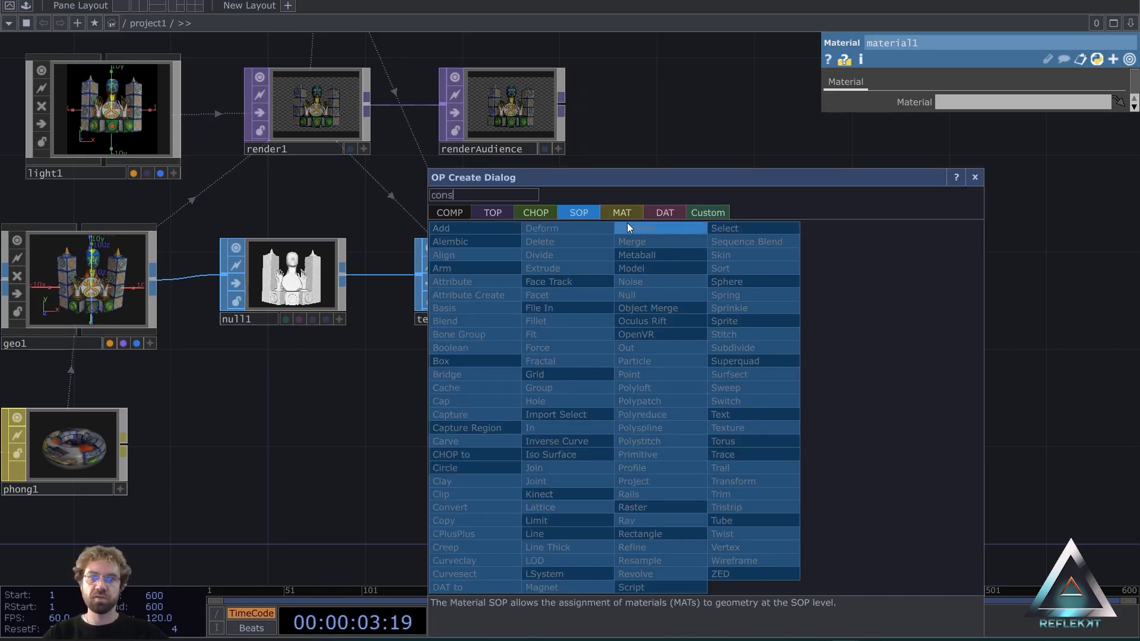
pyautogui.click(621, 213)
pyautogui.click(472, 228)
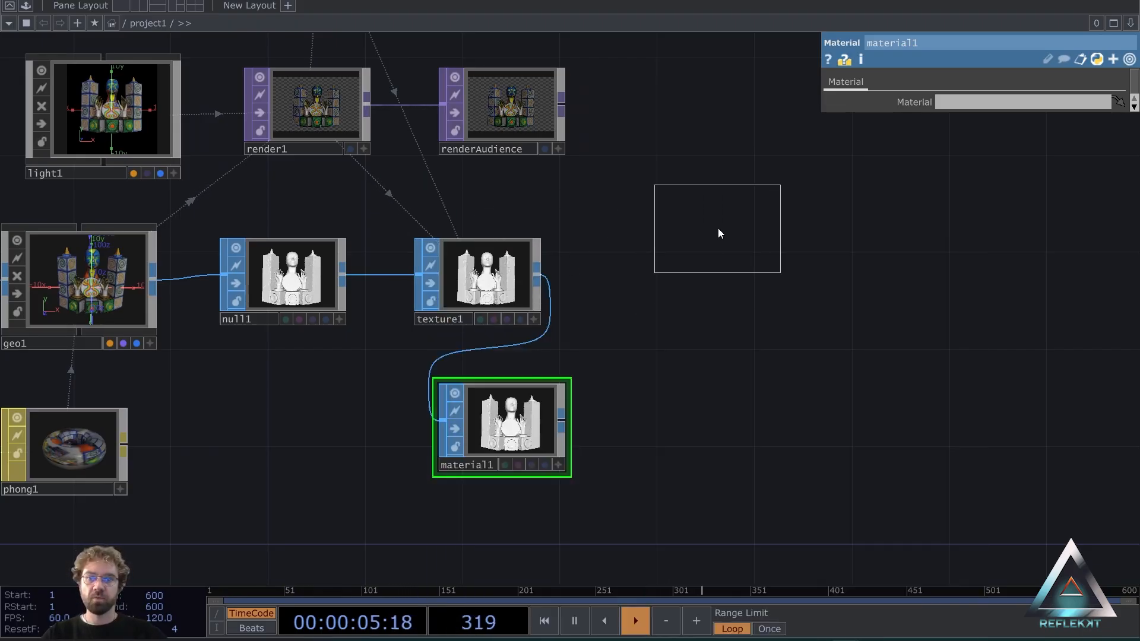
pyautogui.click(718, 232)
pyautogui.moveTo(542, 118); pyautogui.dragTo(724, 223)
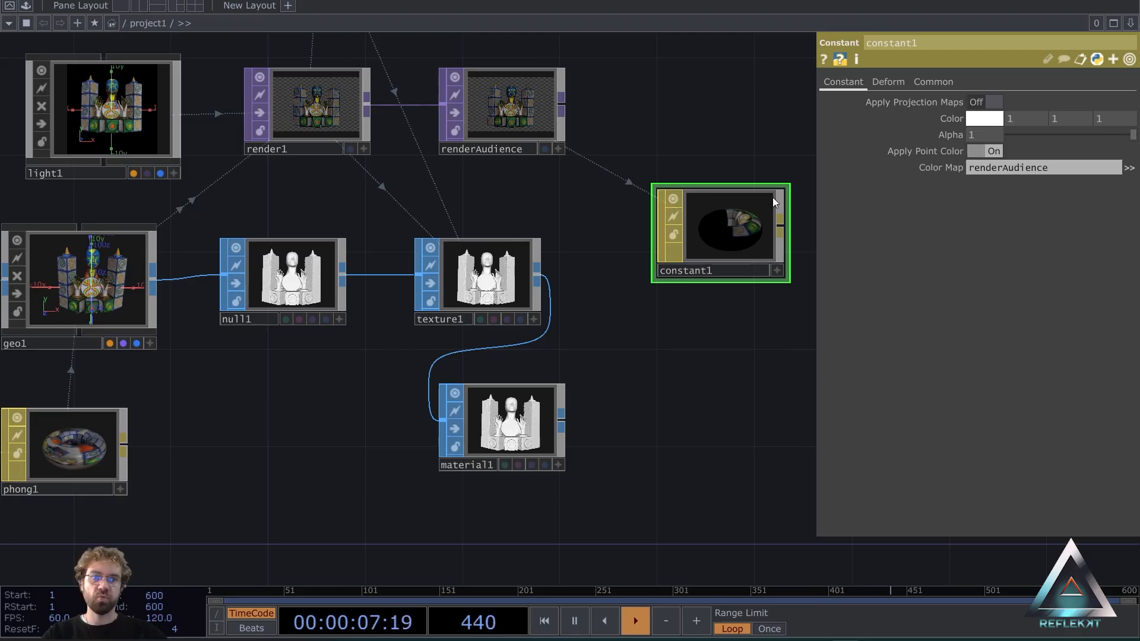
# Assign constant1 as the Material of material1 and inspect the projected texture on the mesh in its viewer.
pyautogui.click(510, 431)
pyautogui.moveTo(722, 241); pyautogui.dragTo(988, 102)
pyautogui.scroll(-3, 653, 392)
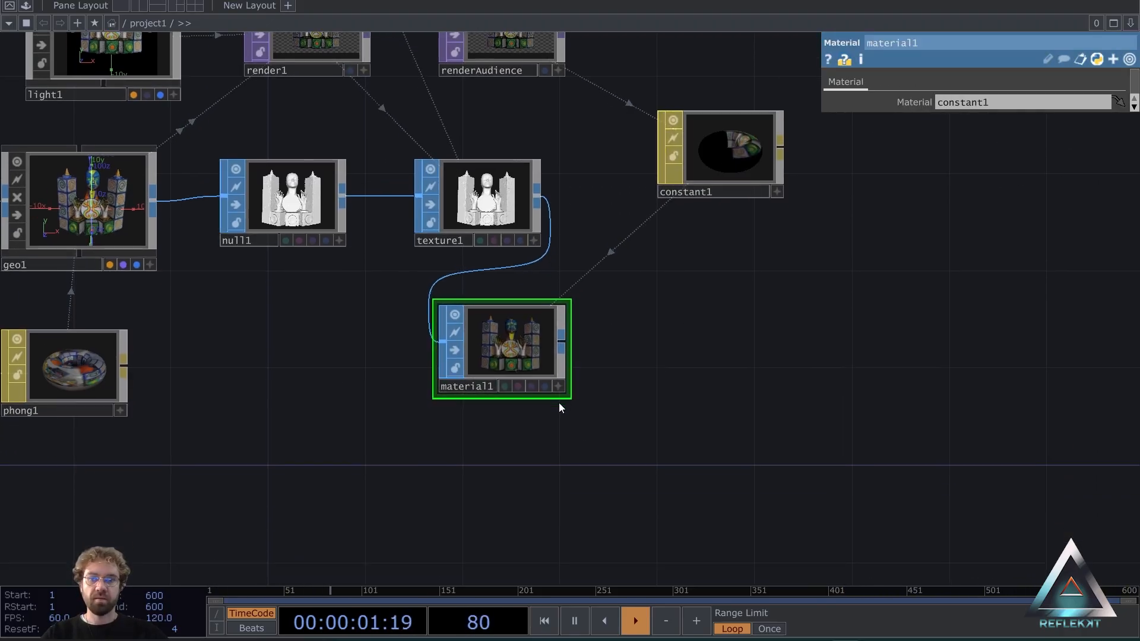
pyautogui.scroll(6, 560, 407)
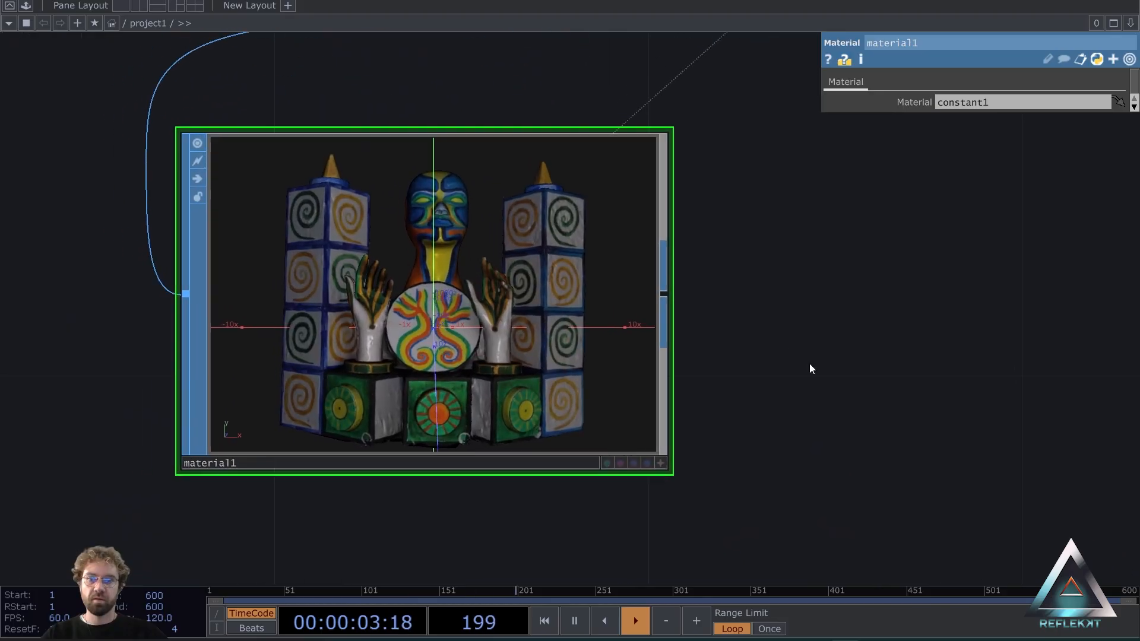
pyautogui.moveTo(644, 336); pyautogui.dragTo(440, 317)
pyautogui.moveTo(524, 243); pyautogui.dragTo(541, 309)
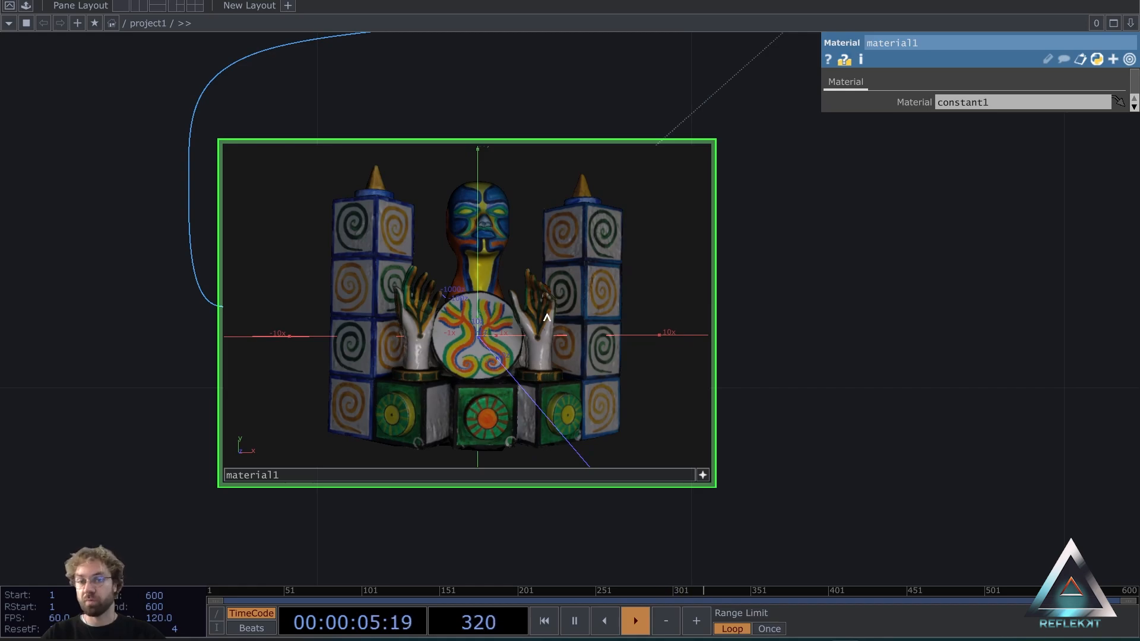
pyautogui.click(703, 475)
pyautogui.scroll(-5, 789, 462)
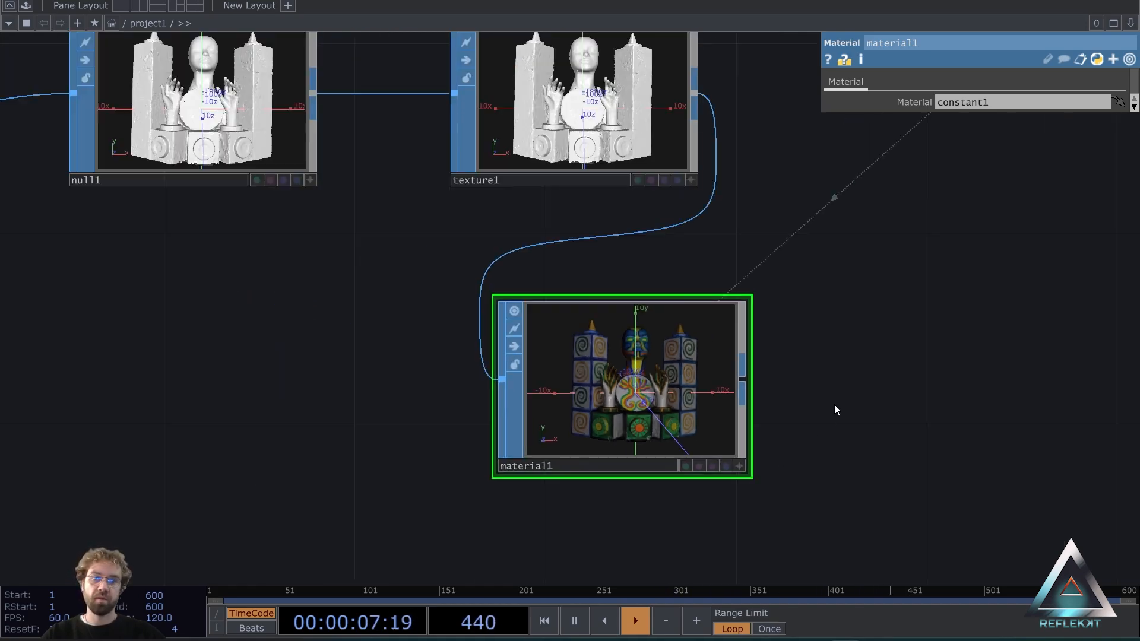
# Delete the test operators constant1 and material1 from the network.
pyautogui.moveTo(900, 366); pyautogui.dragTo(763, 411)
pyautogui.scroll(-2, 763, 411)
pyautogui.click(871, 151)
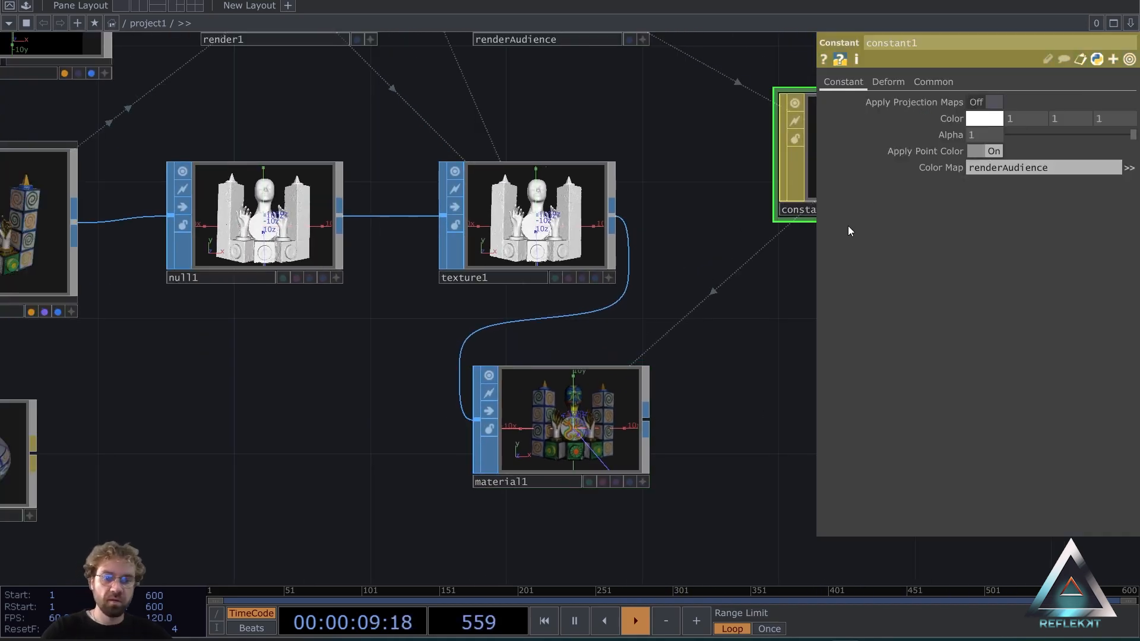
pyautogui.press('Delete')
pyautogui.click(619, 430)
pyautogui.press('Delete')
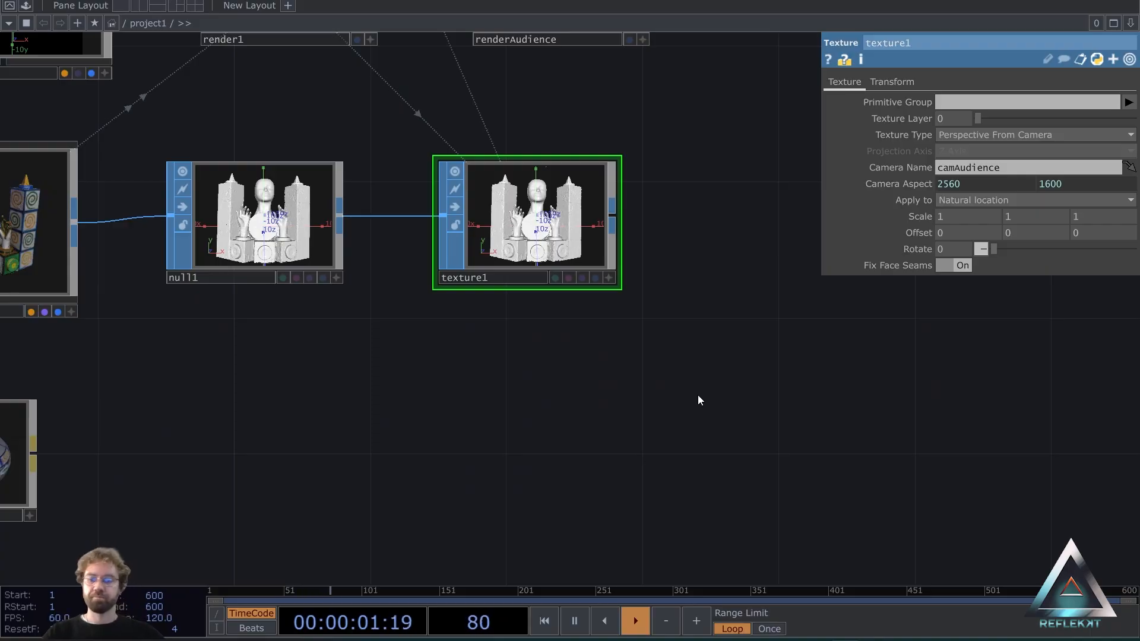
# Add a Null SOP after texture1 and rename it meshAudience.
pyautogui.moveTo(699, 381); pyautogui.dragTo(659, 459)
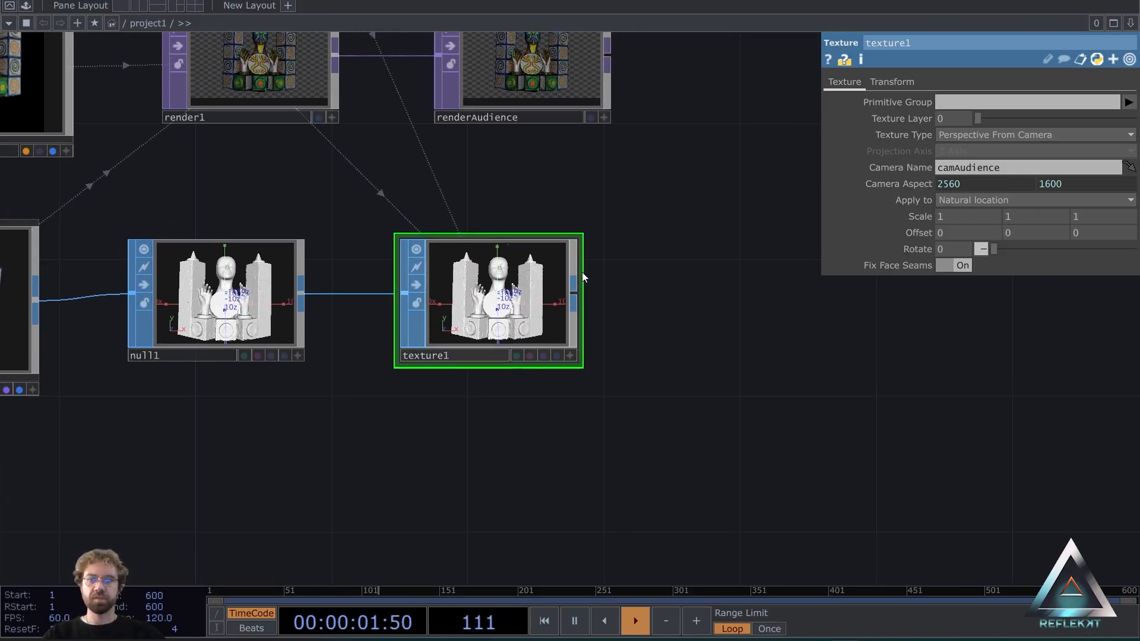
pyautogui.rightClick(575, 290)
pyautogui.write('null')
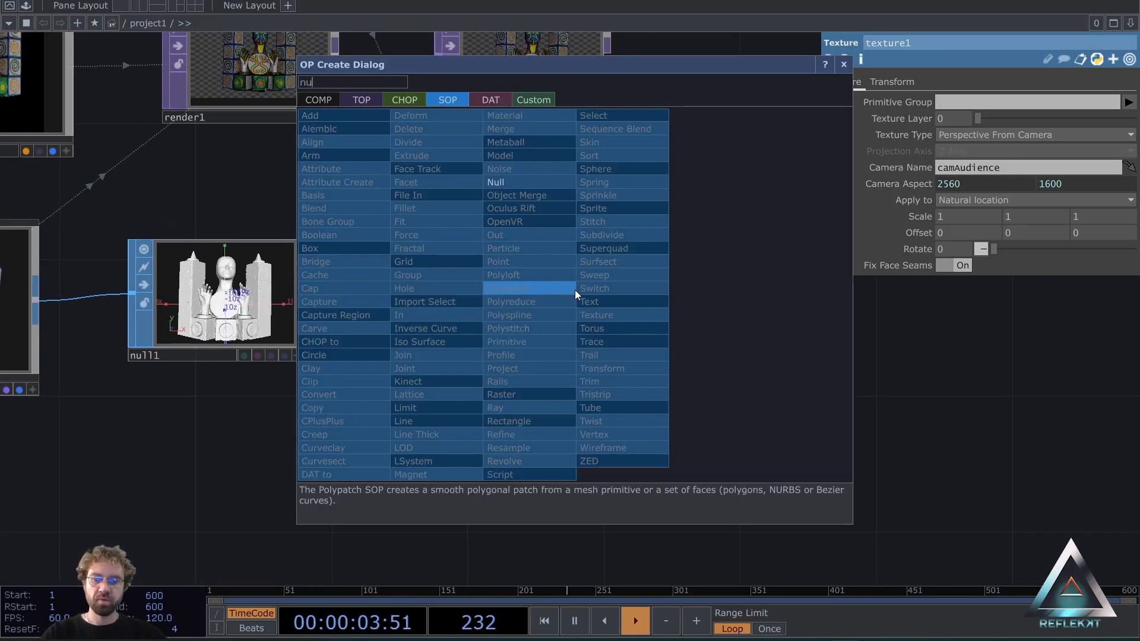
pyautogui.click(526, 182)
pyautogui.click(765, 295)
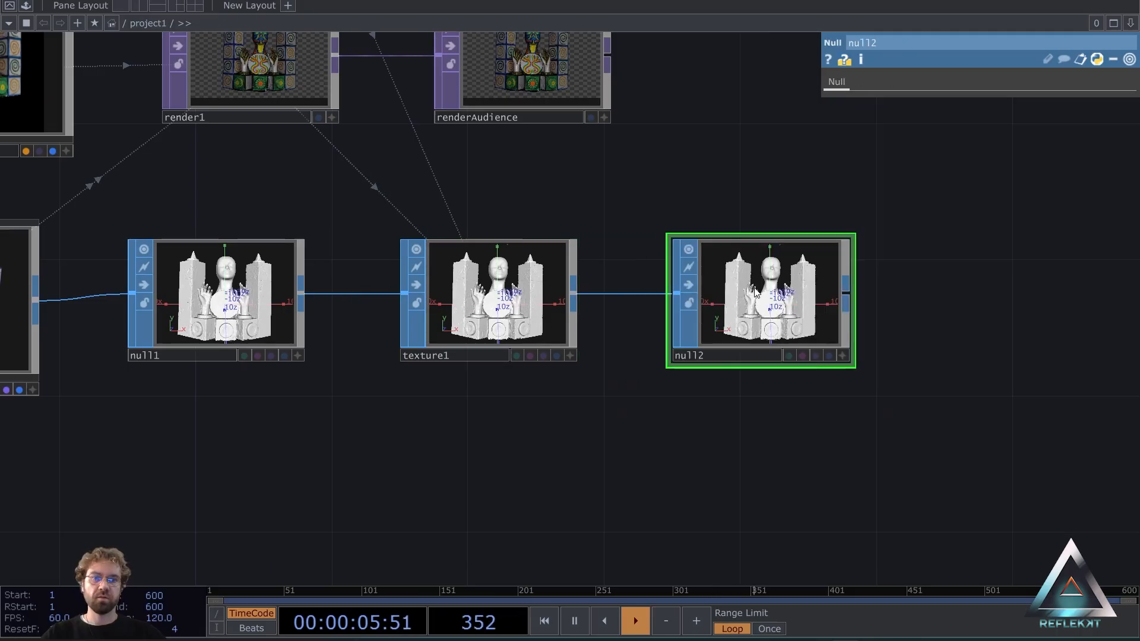
pyautogui.doubleClick(717, 355)
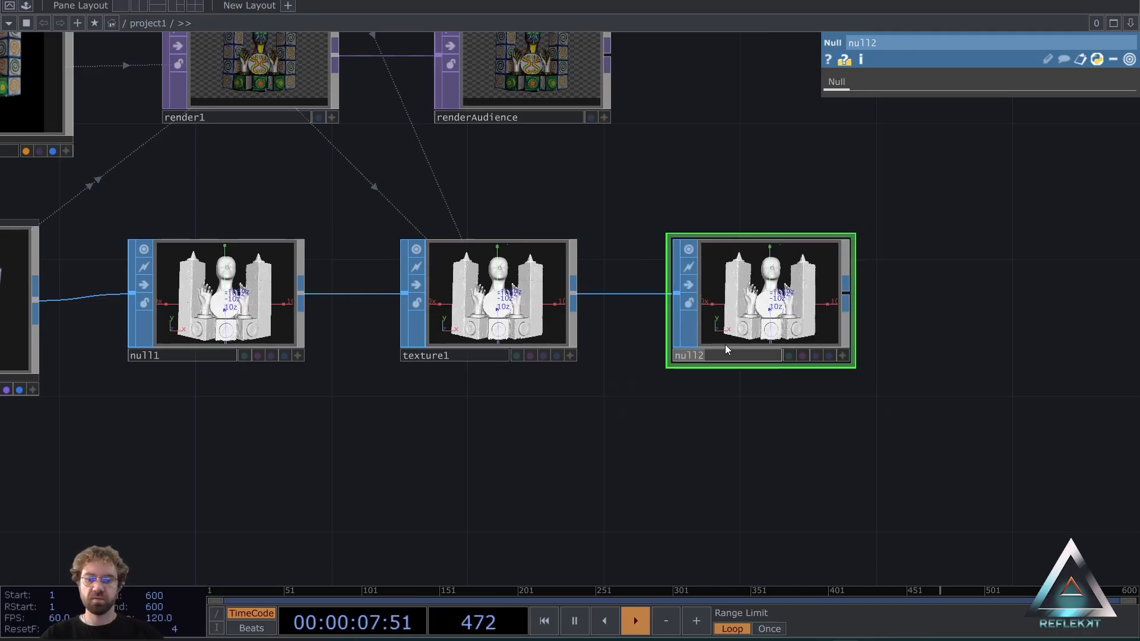
pyautogui.write('meshA')
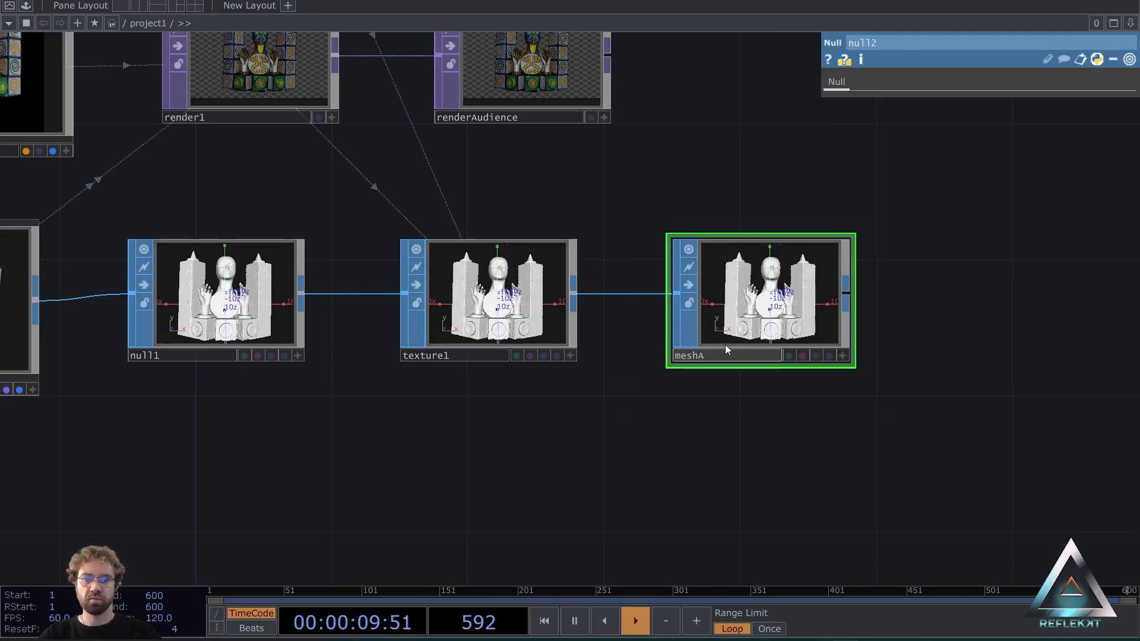
pyautogui.write('udience')
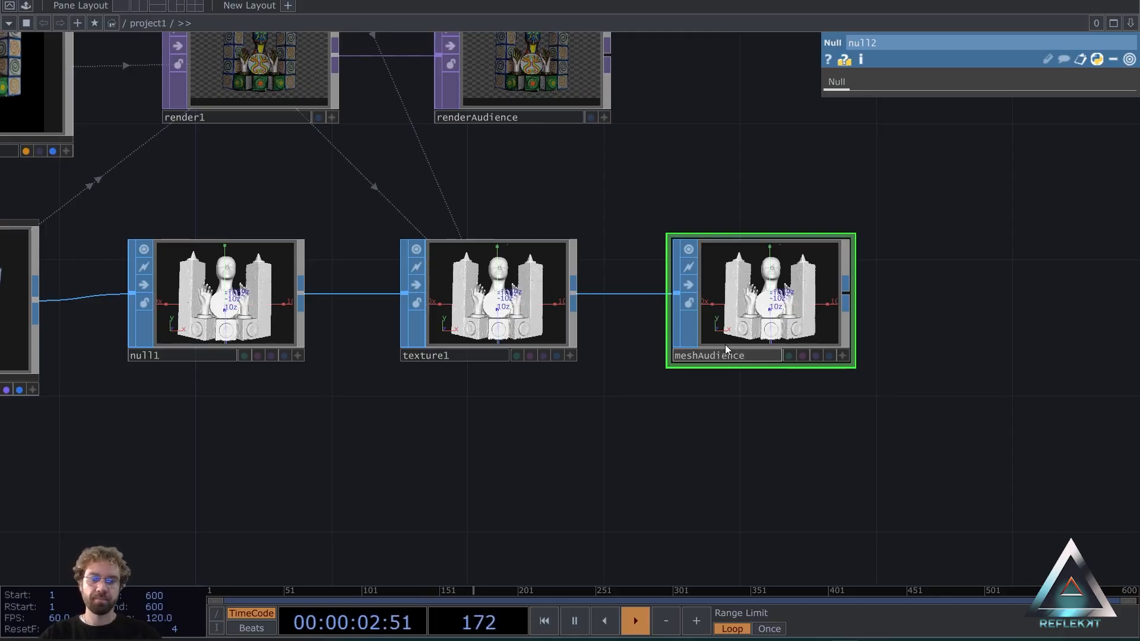
pyautogui.press('Return')
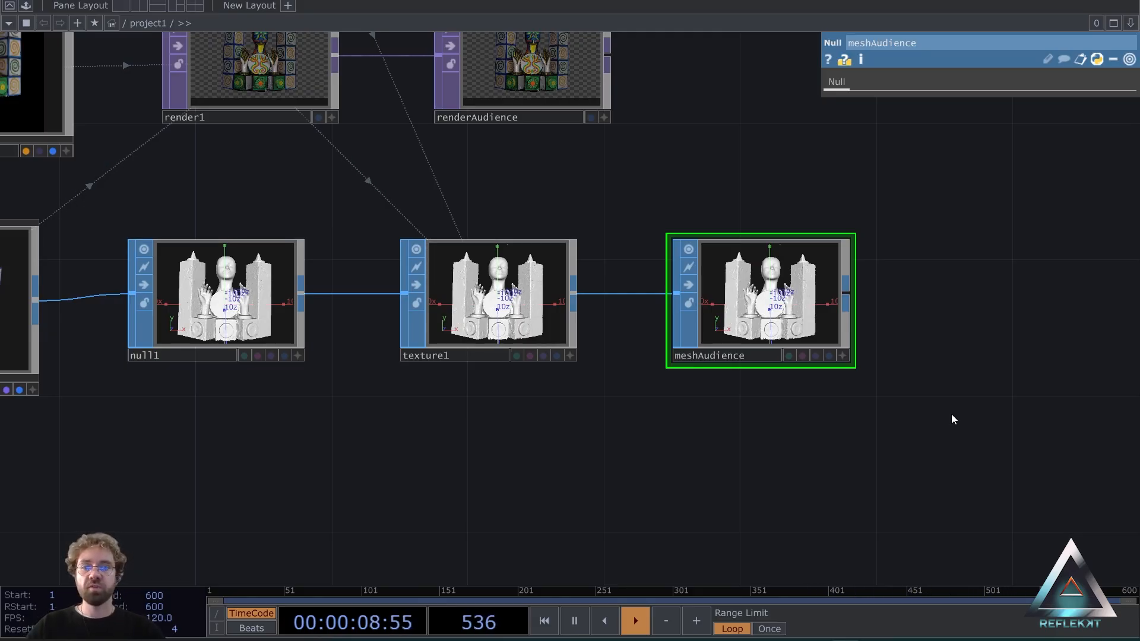
# Examine the sculpture image in renderAudience up close and compare it with the meshAudience geometry.
pyautogui.scroll(-3, 953, 414)
pyautogui.moveTo(956, 411); pyautogui.dragTo(822, 423)
pyautogui.scroll(8, 484, 184)
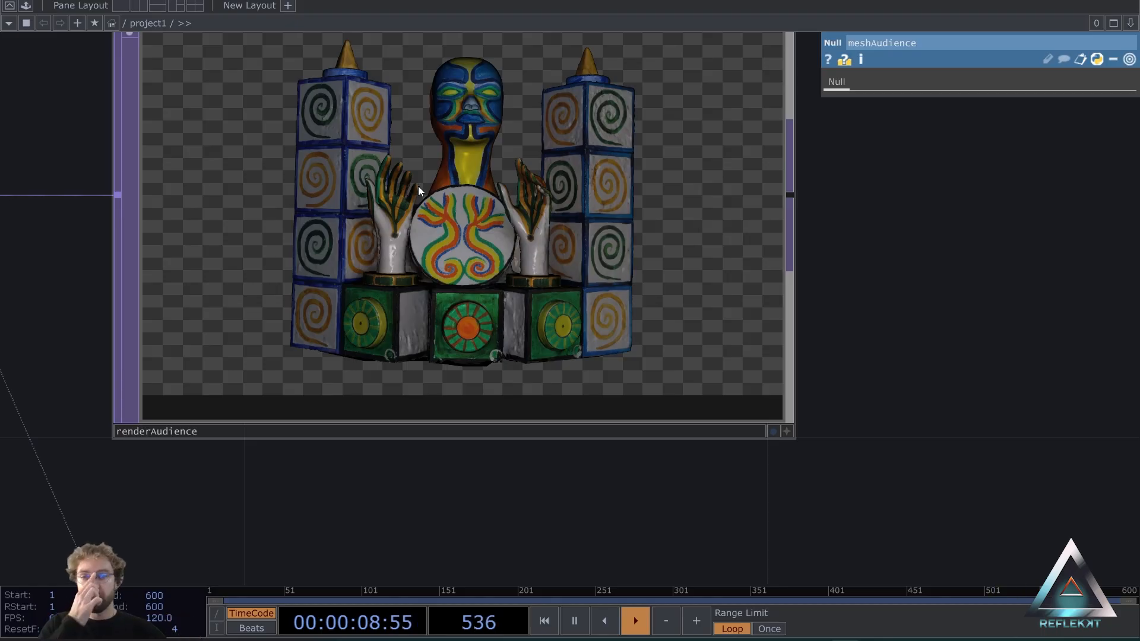
pyautogui.scroll(-6, 438, 209)
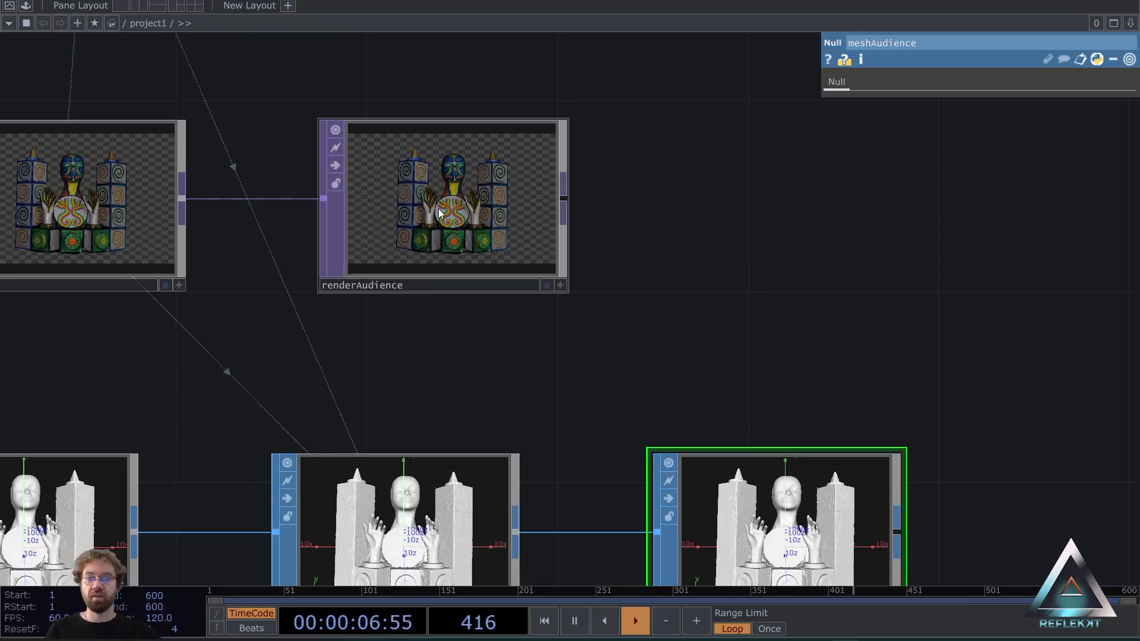
pyautogui.scroll(8, 440, 207)
pyautogui.scroll(-6, 439, 198)
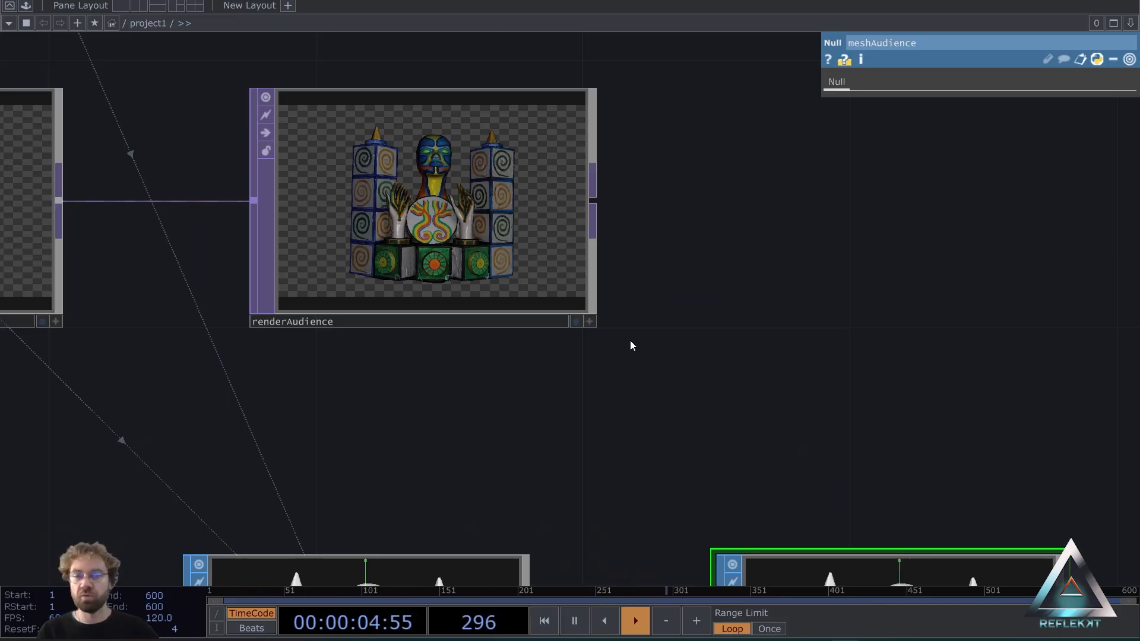
pyautogui.scroll(-4, 630, 340)
pyautogui.scroll(-6, 655, 225)
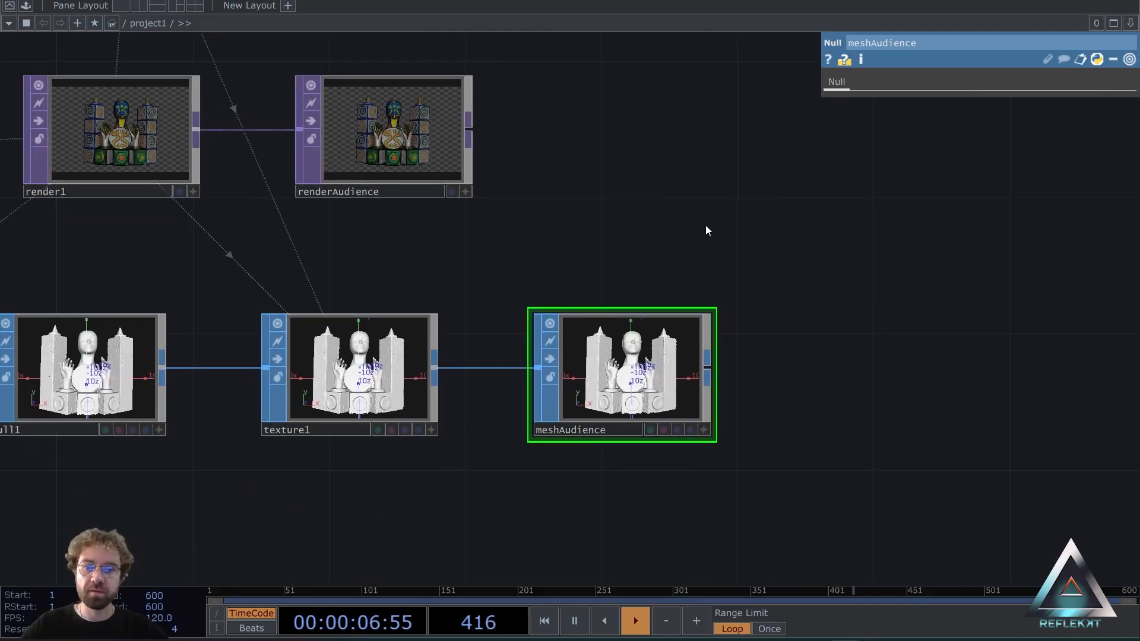
# Add a Geometry COMP connected to the output of meshAudience.
pyautogui.scroll(4, 537, 243)
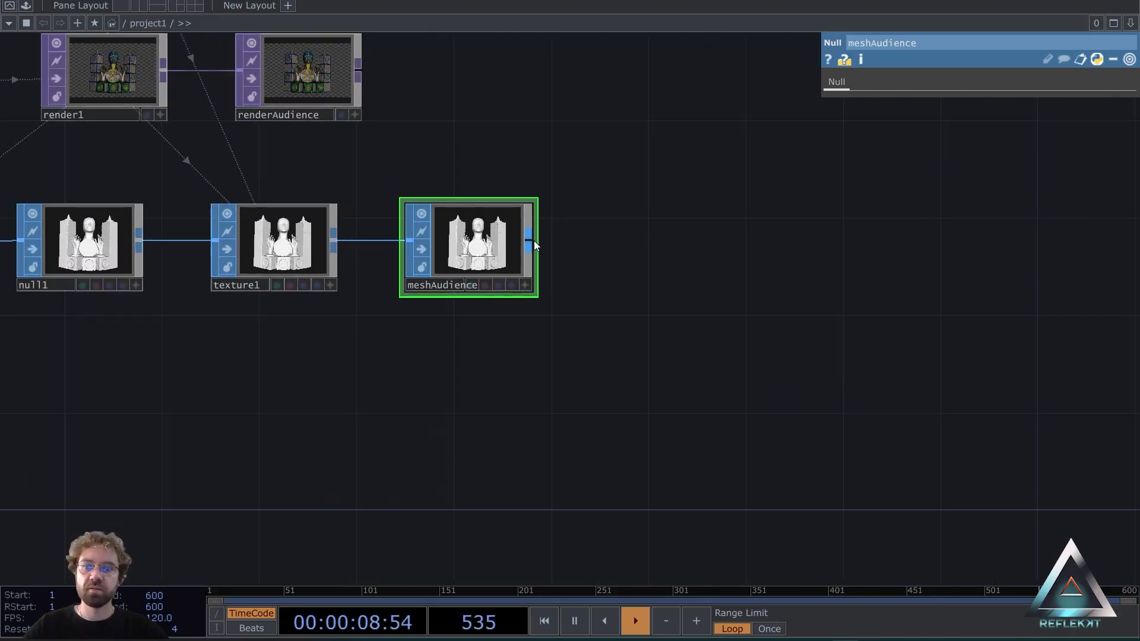
pyautogui.rightClick(533, 241)
pyautogui.write('geo')
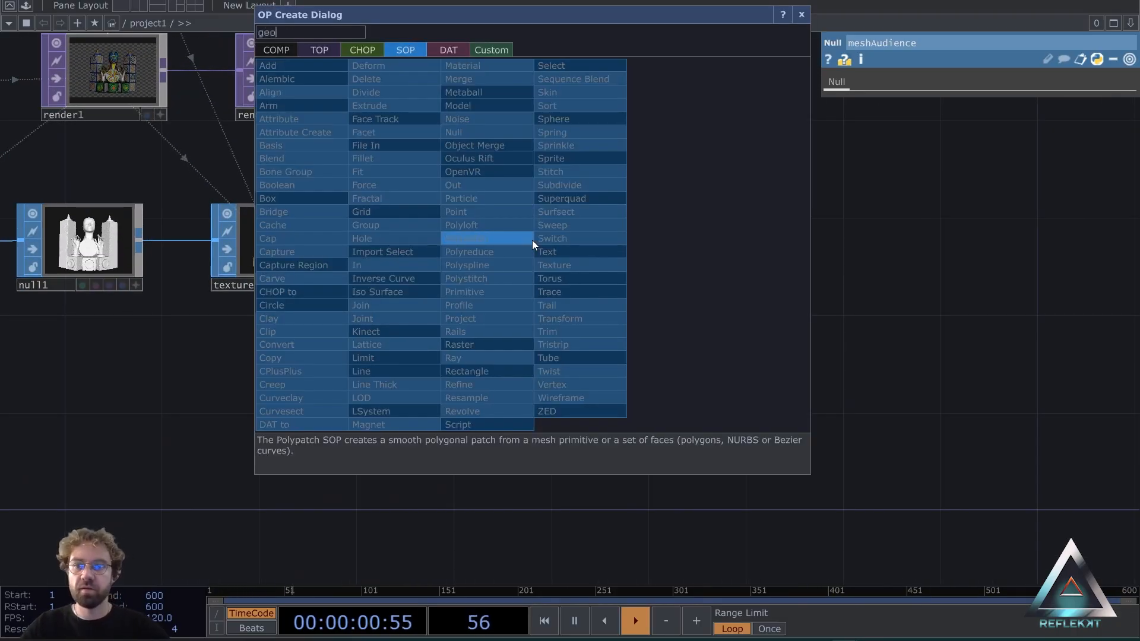
pyautogui.click(284, 50)
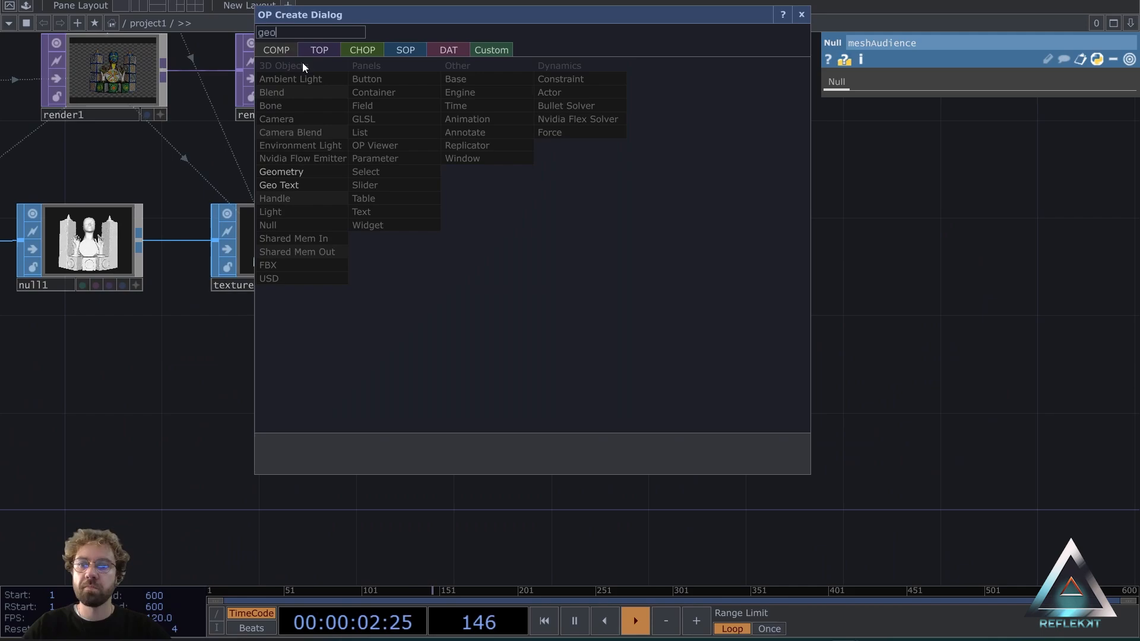
pyautogui.click(311, 173)
pyautogui.click(703, 241)
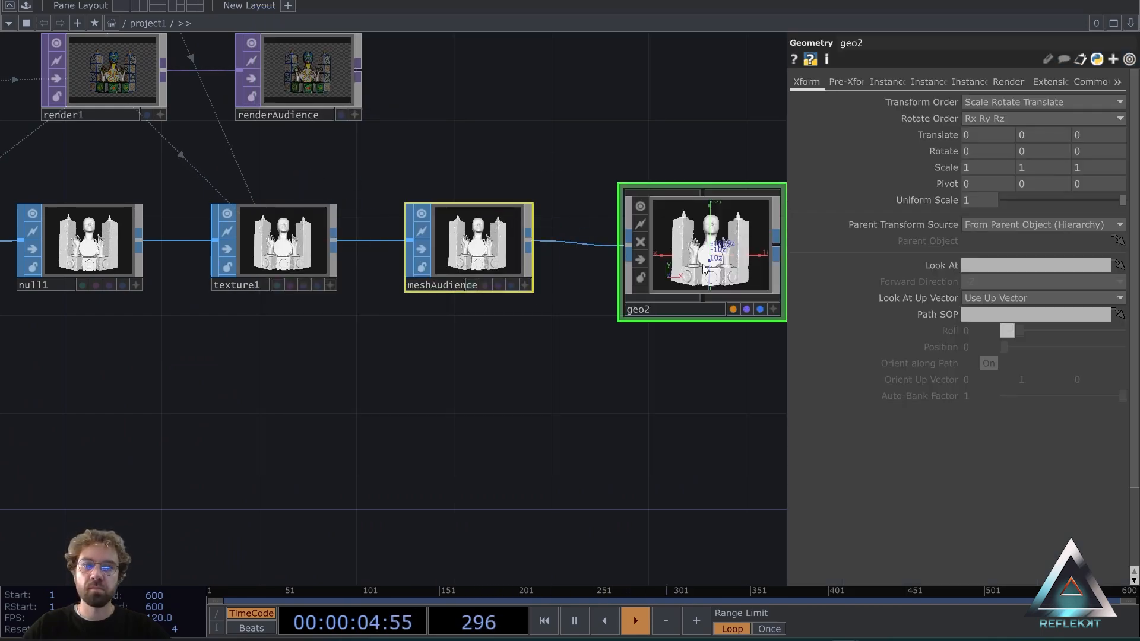
# Add a Constant MAT above geo2 in the network.
pyautogui.moveTo(671, 112); pyautogui.dragTo(548, 191)
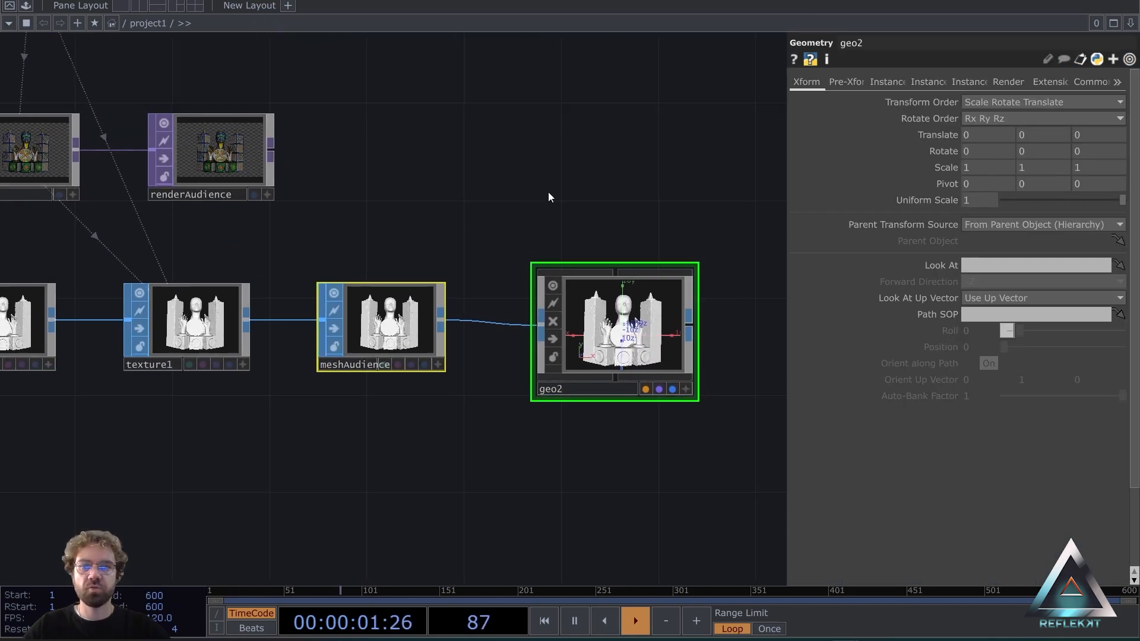
pyautogui.press('Tab')
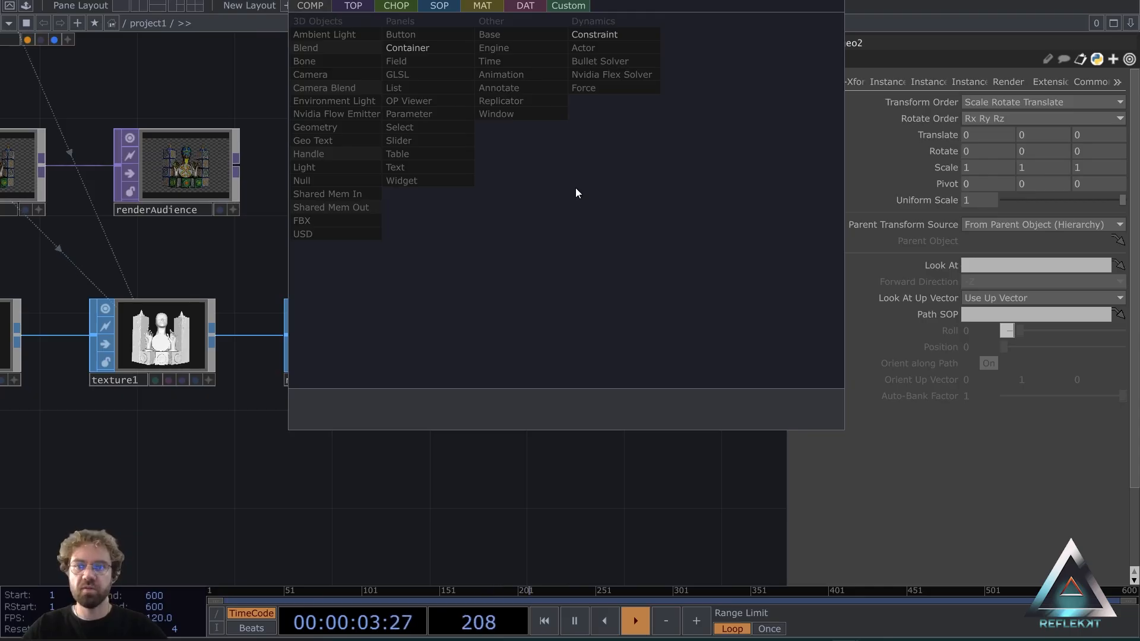
pyautogui.click(479, 7)
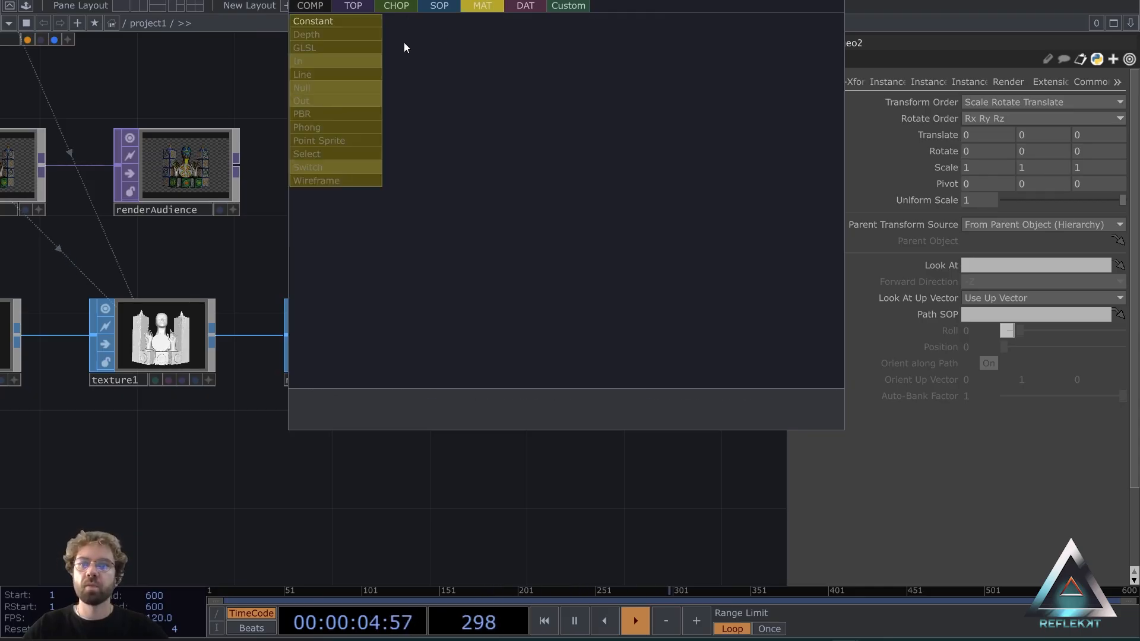
pyautogui.click(361, 21)
pyautogui.click(564, 172)
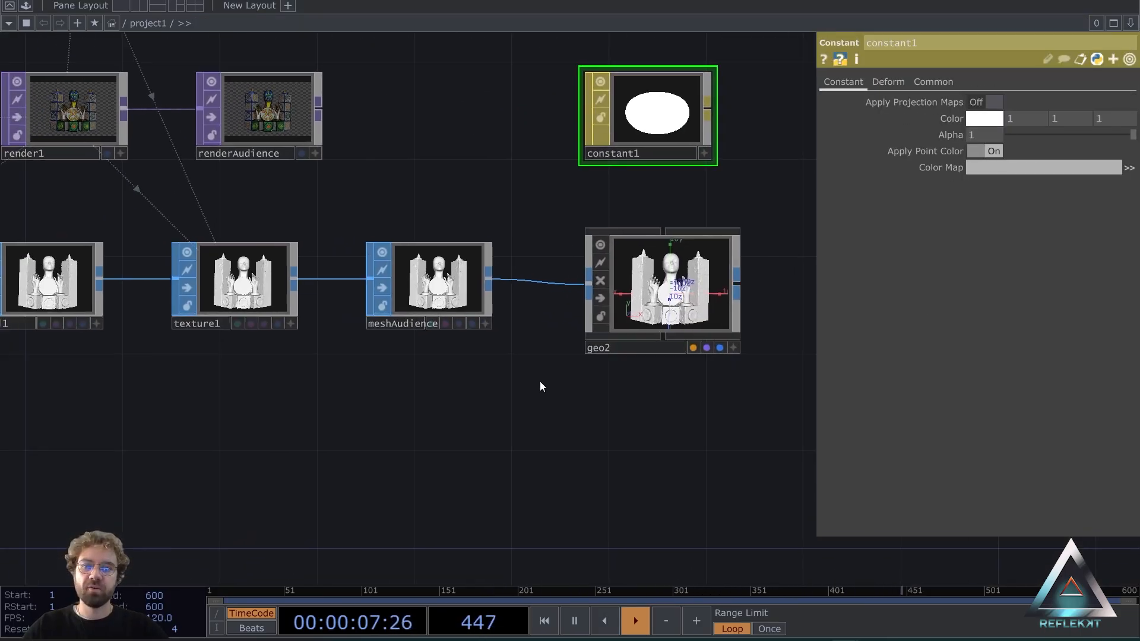
# Add a Select TOP below geo2 and set its source TOP to renderAudience.
pyautogui.scroll(-3, 539, 381)
pyautogui.press('Tab')
pyautogui.write('sele')
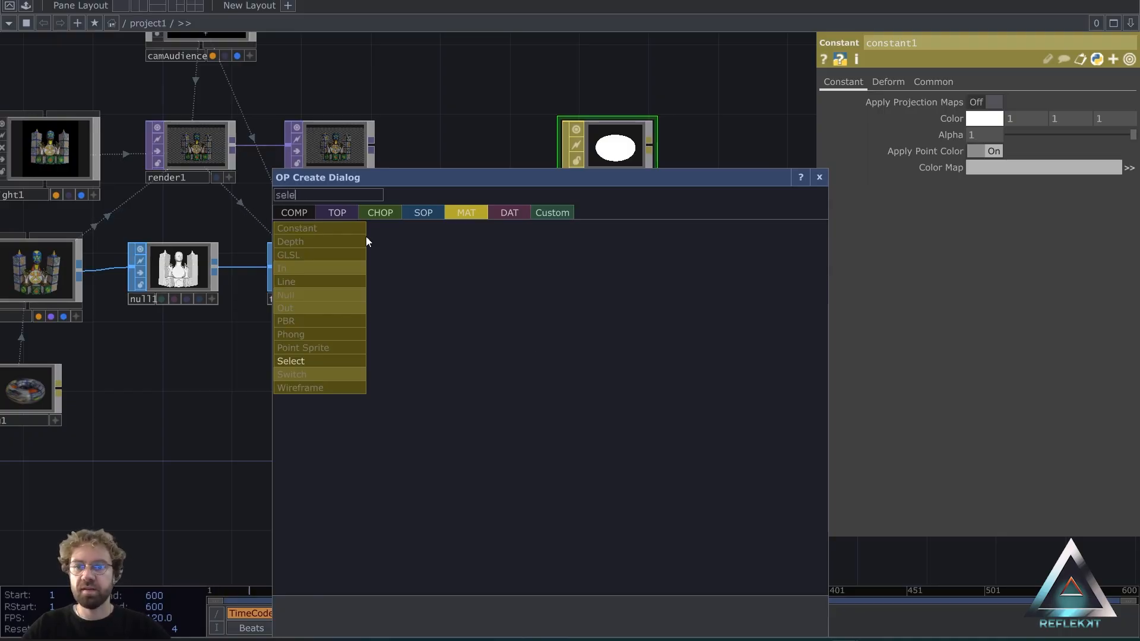
pyautogui.click(346, 214)
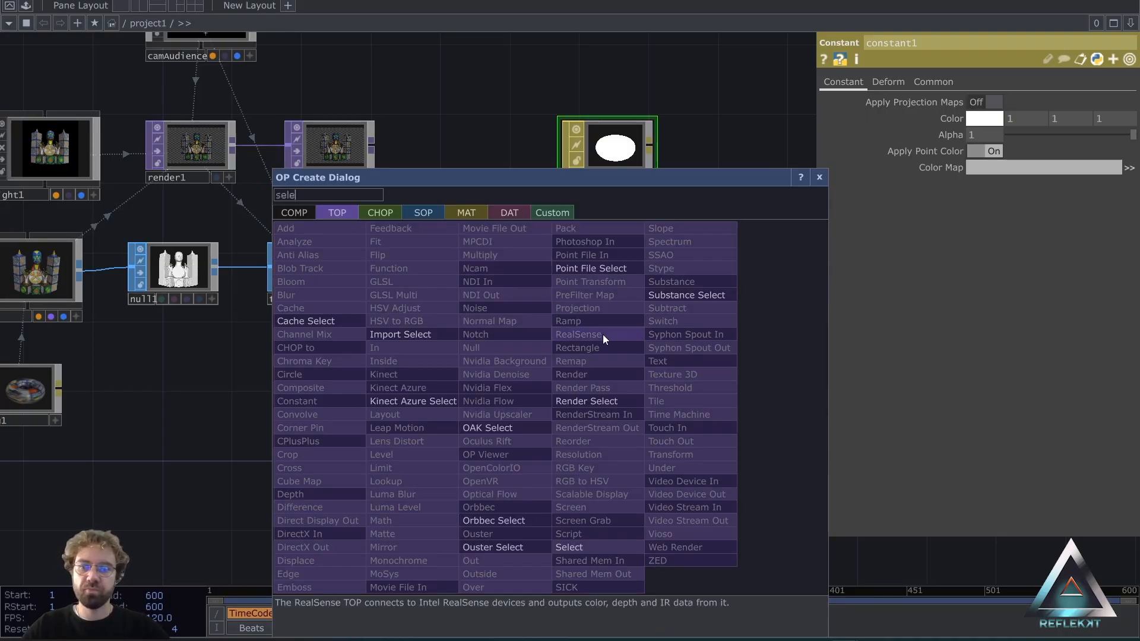
pyautogui.write('c')
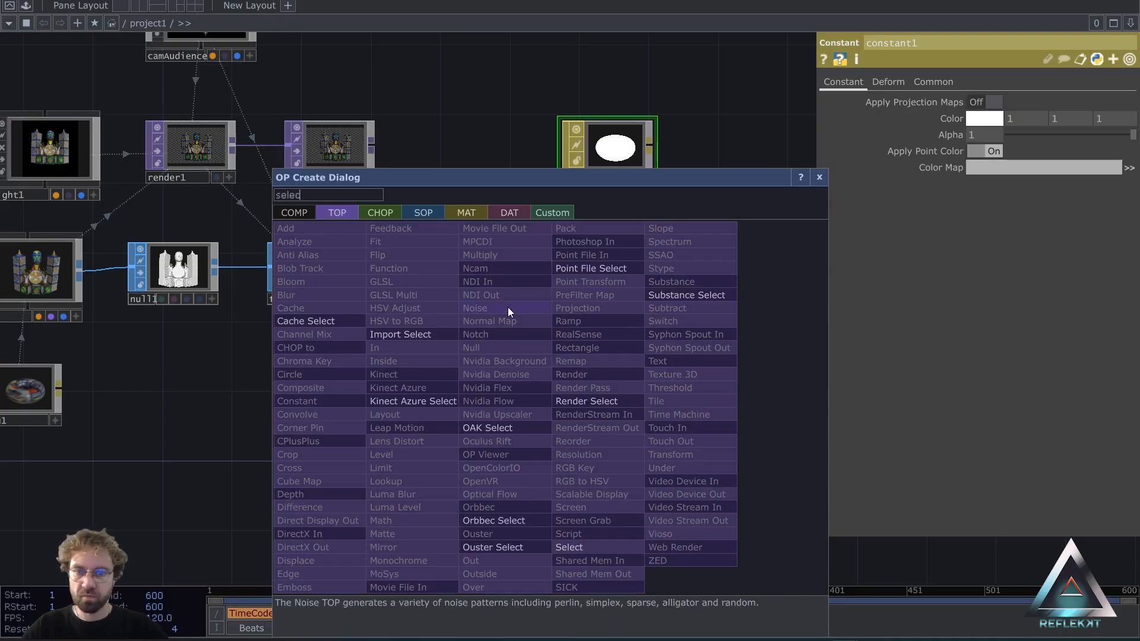
pyautogui.click(583, 540)
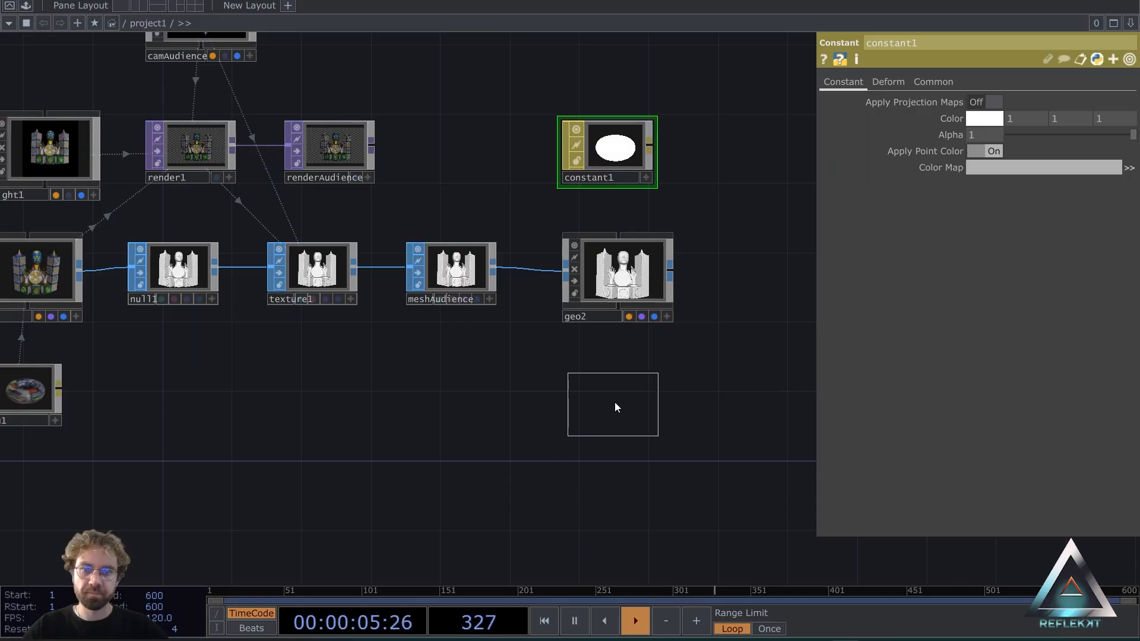
pyautogui.click(623, 389)
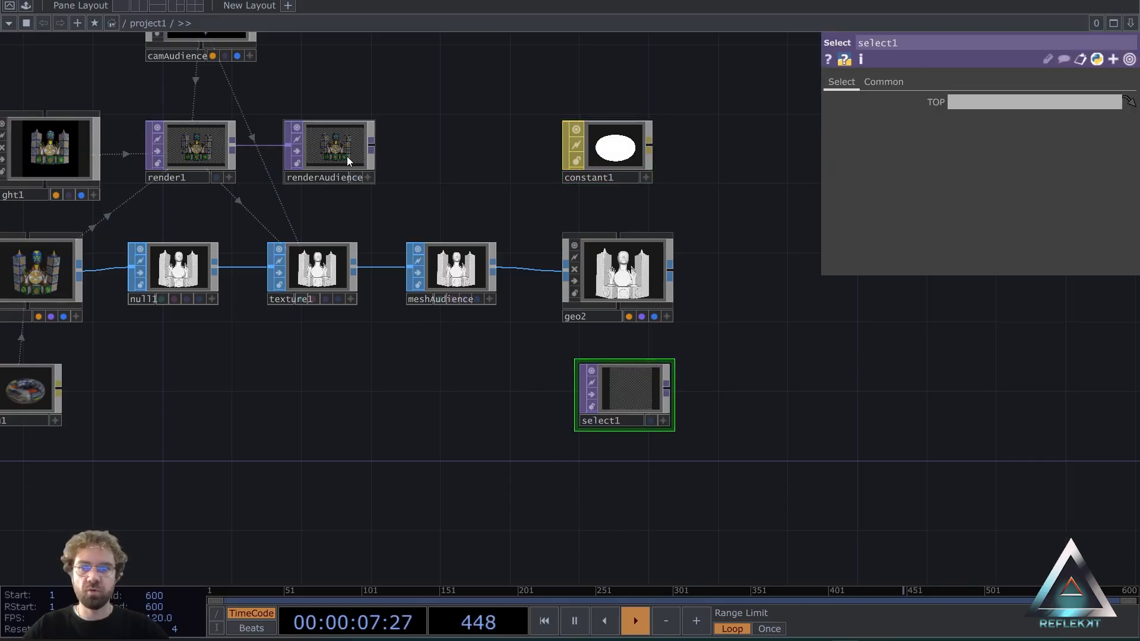
pyautogui.moveTo(347, 156); pyautogui.dragTo(1033, 102)
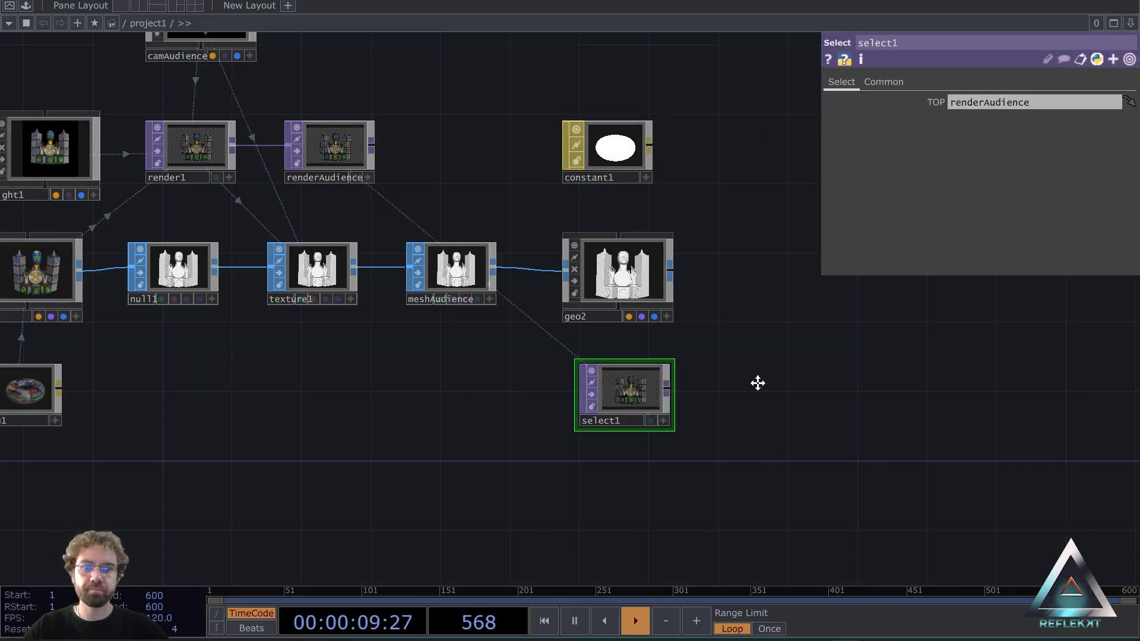
# Rename the new Select TOP as startEffect.
pyautogui.moveTo(758, 383); pyautogui.dragTo(573, 308)
pyautogui.scroll(3, 573, 308)
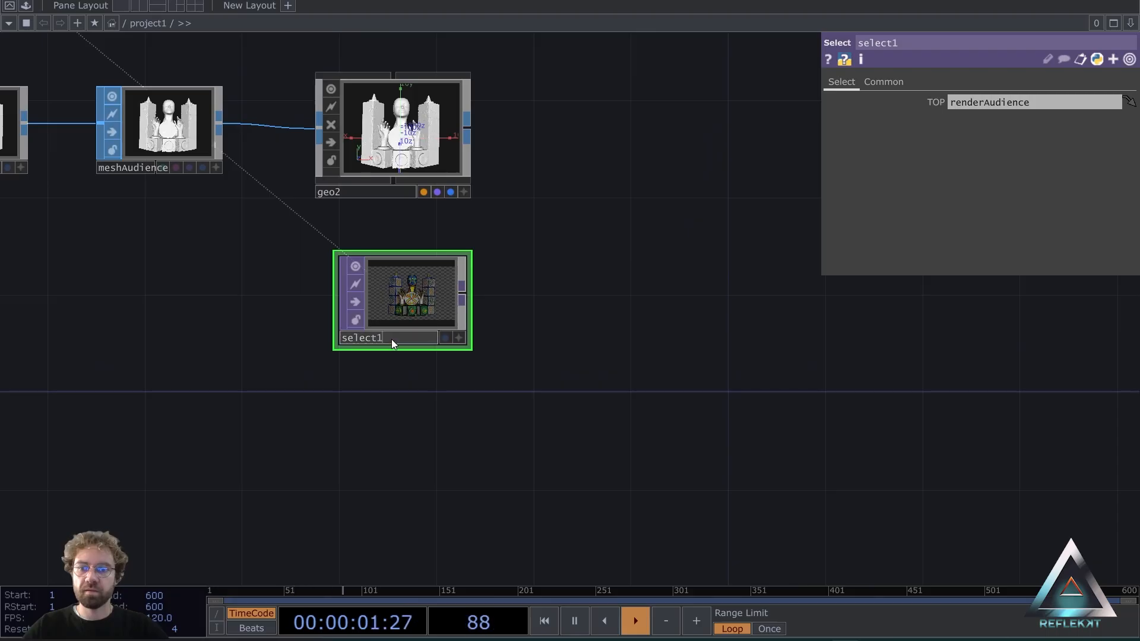
pyautogui.write('startEf')
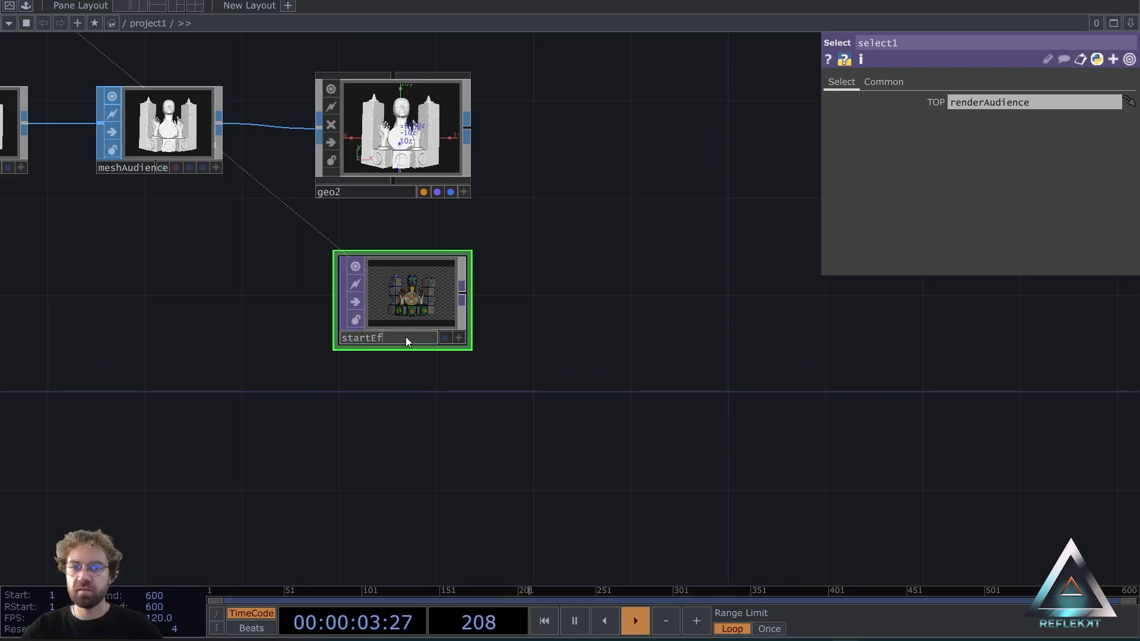
pyautogui.write('fect')
pyautogui.press('Return')
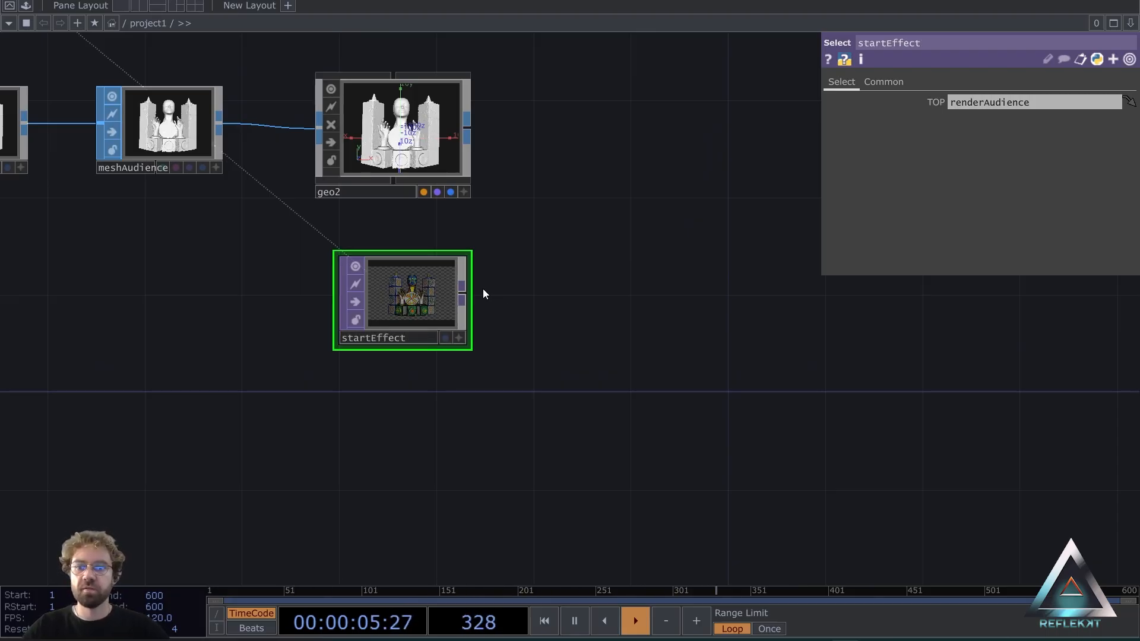
# Add a Null TOP after startEffect and duplicate it so both Nulls branch from startEffect.
pyautogui.rightClick(463, 292)
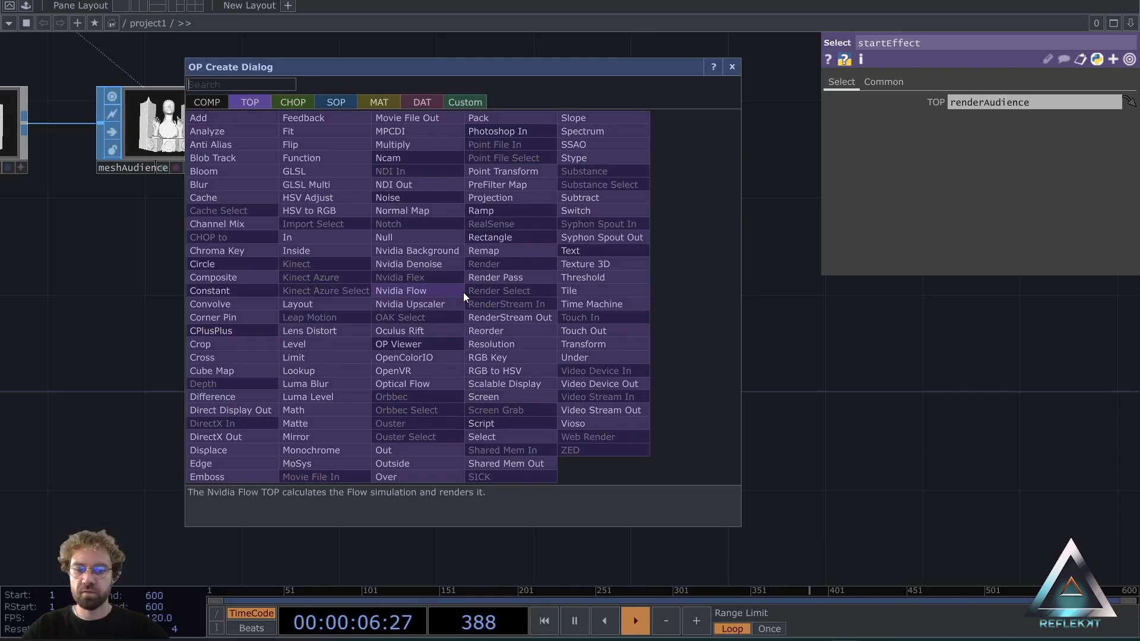
pyautogui.click(402, 257)
pyautogui.click(618, 259)
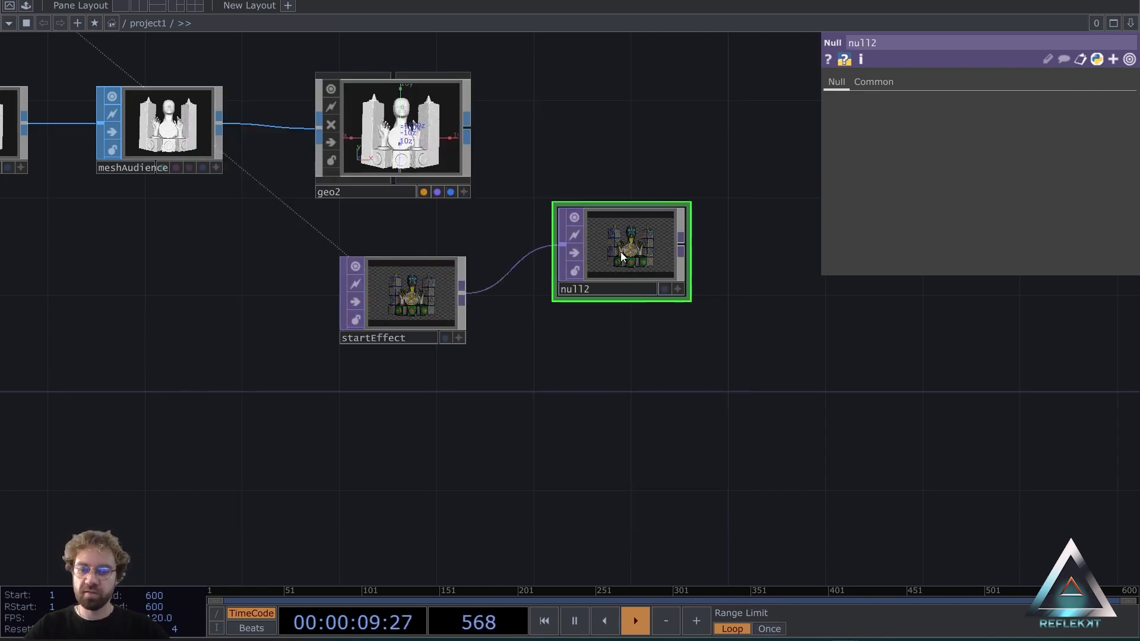
pyautogui.hotkey('ctrl', 'c')
pyautogui.hotkey('ctrl', 'v')
# Rename the upper Null TOP as effect1 and the lower one as effect2.
pyautogui.click(604, 290)
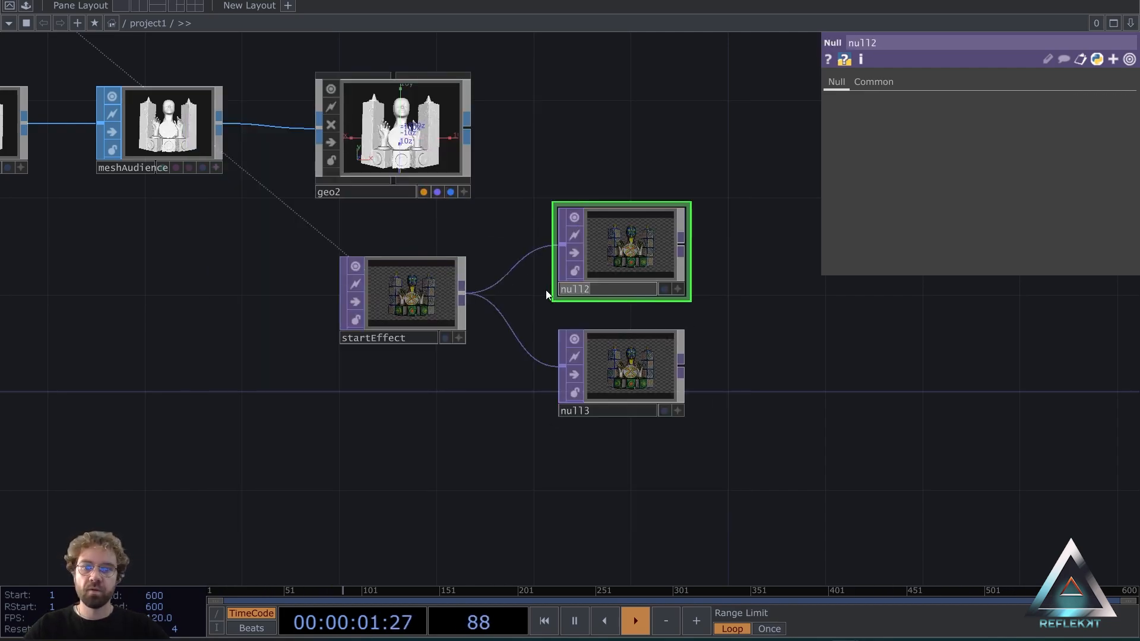
pyautogui.write('effect')
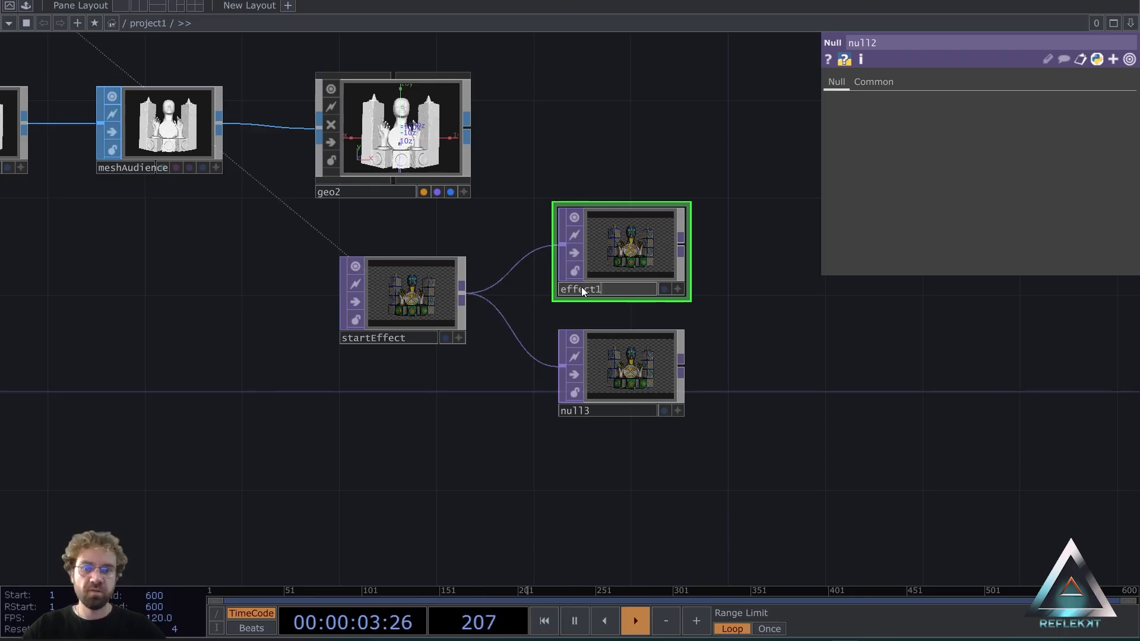
pyautogui.write('1')
pyautogui.press('Return')
pyautogui.click(614, 408)
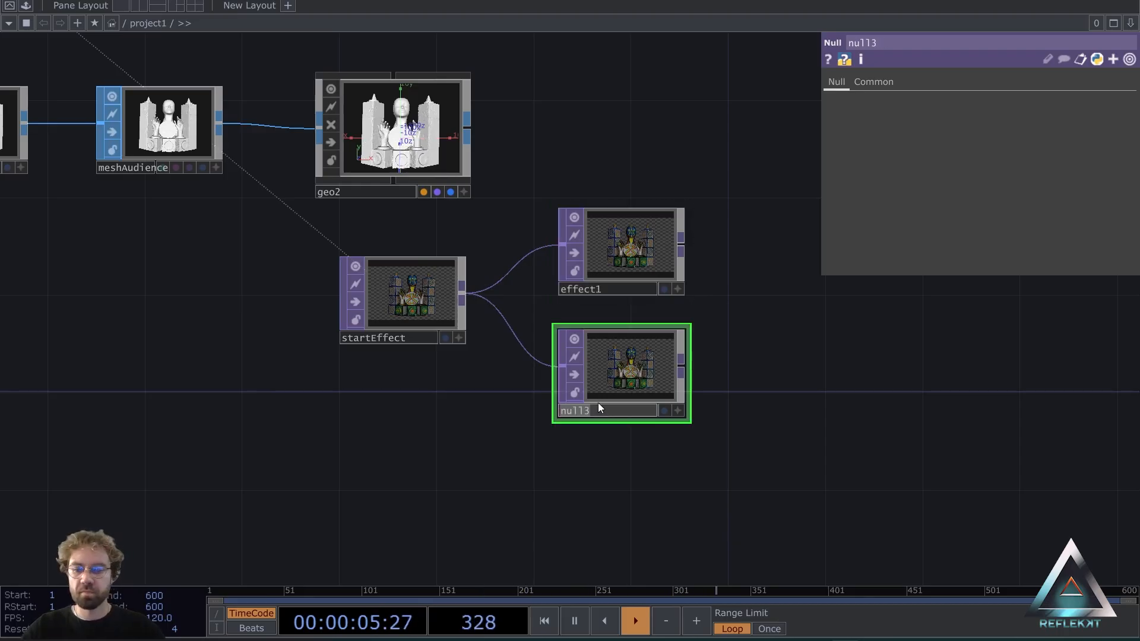
pyautogui.press('Return')
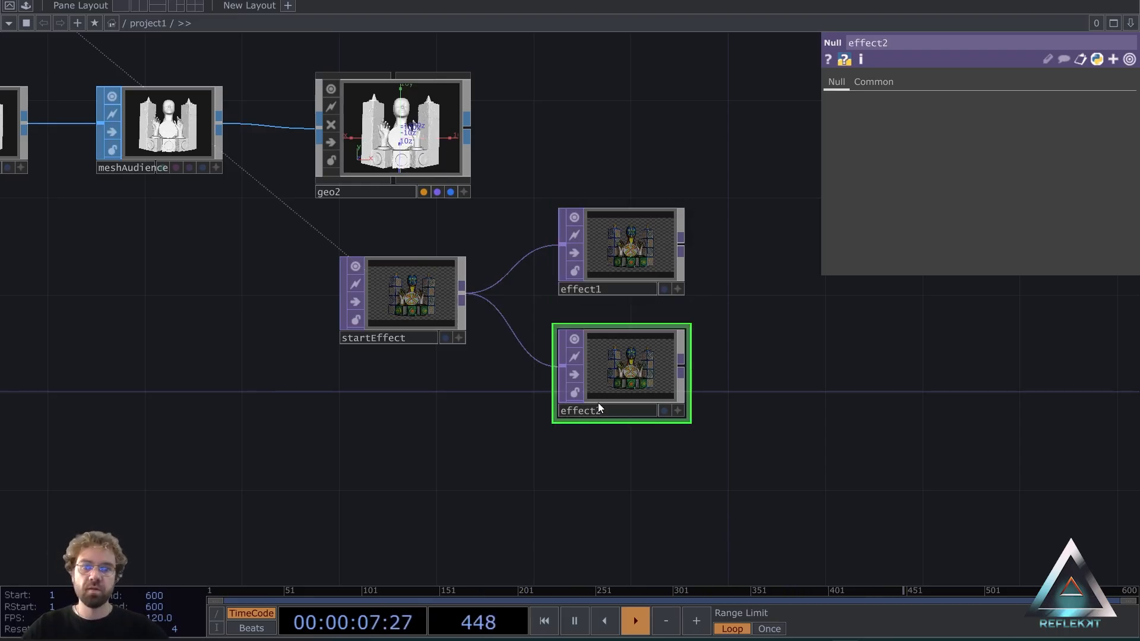
# Add a Switch TOP after the two effect branches and connect effect1 and effect2 to its inputs in that order.
pyautogui.moveTo(832, 335); pyautogui.dragTo(591, 358)
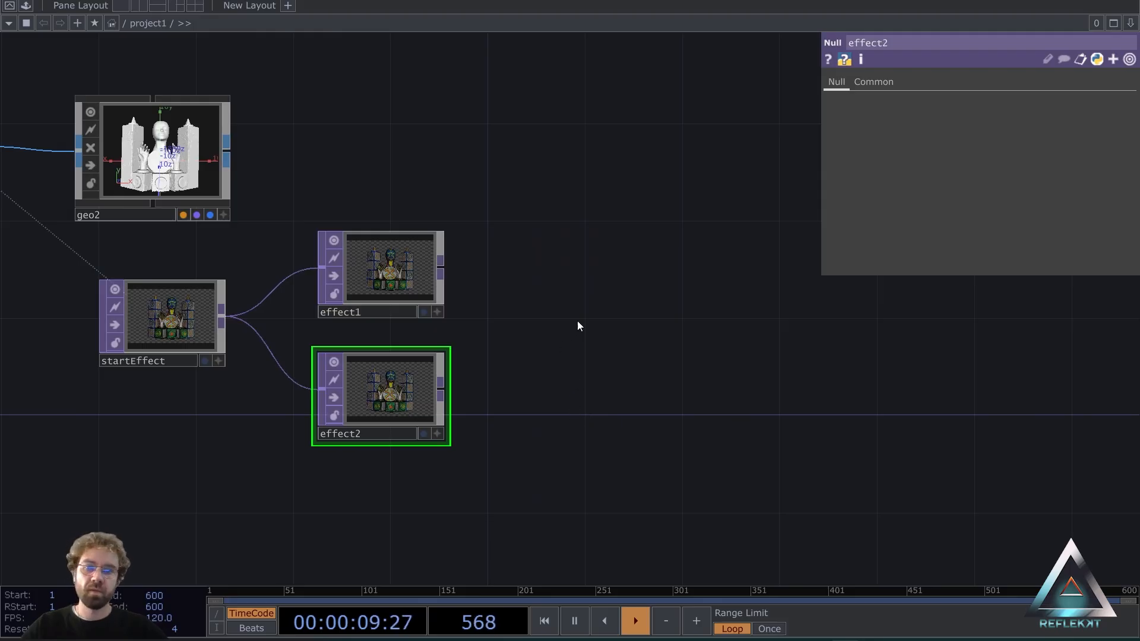
pyautogui.press('Tab')
pyautogui.write('sw')
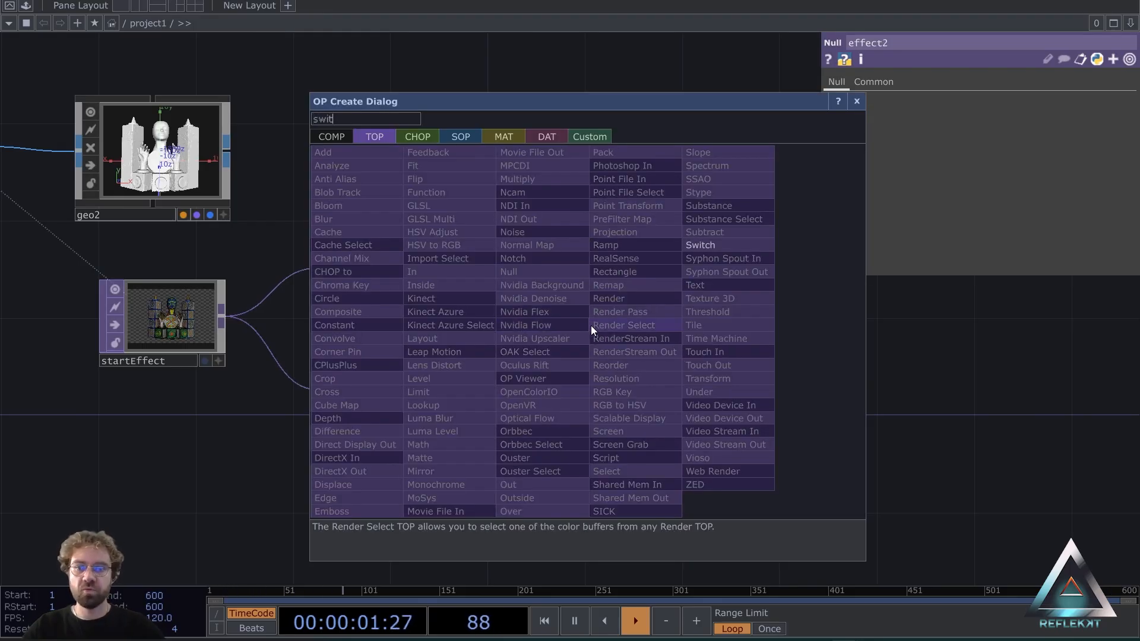
pyautogui.click(715, 246)
pyautogui.click(637, 336)
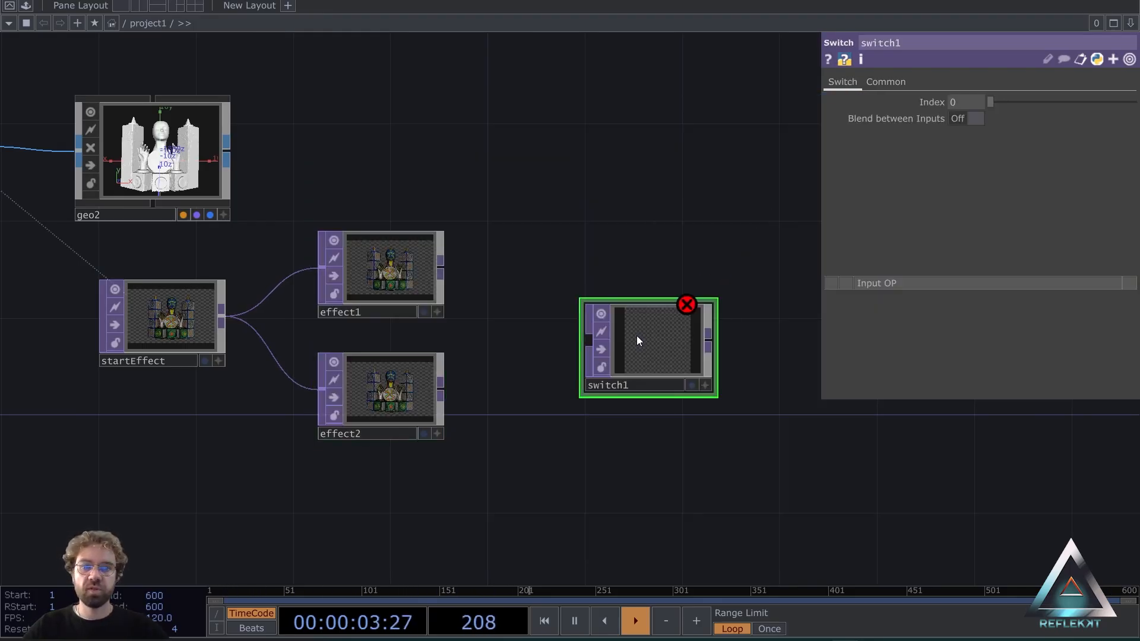
pyautogui.click(440, 269)
pyautogui.click(589, 340)
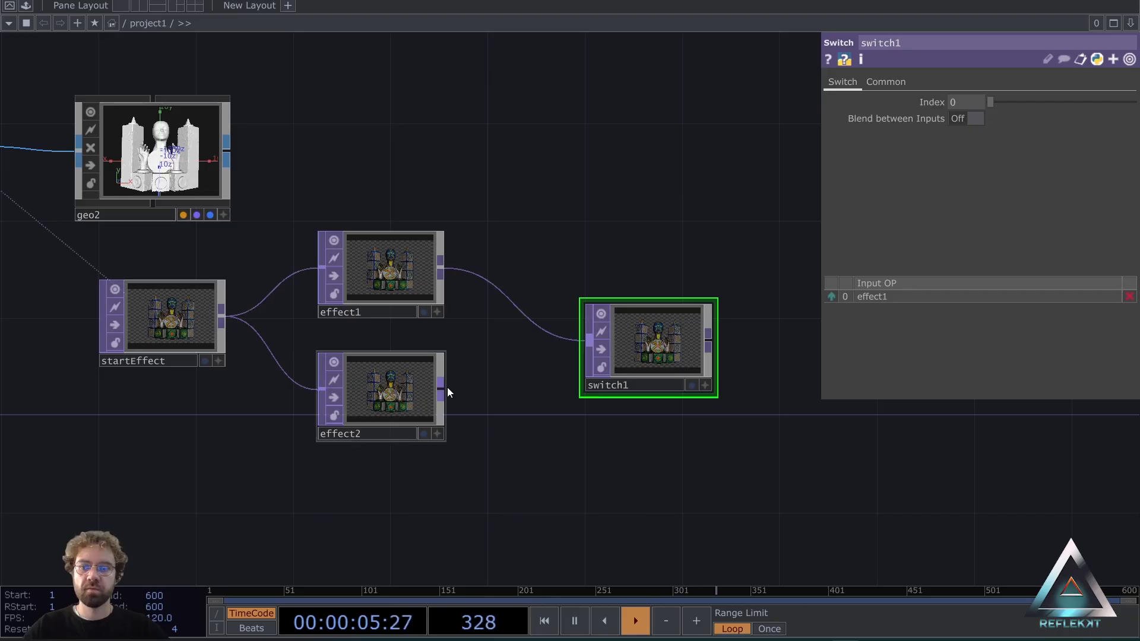
pyautogui.moveTo(443, 388); pyautogui.dragTo(588, 340)
# Add a Null TOP after switch1 and rename it effectActive.
pyautogui.moveTo(519, 445); pyautogui.dragTo(400, 477)
pyautogui.rightClick(590, 376)
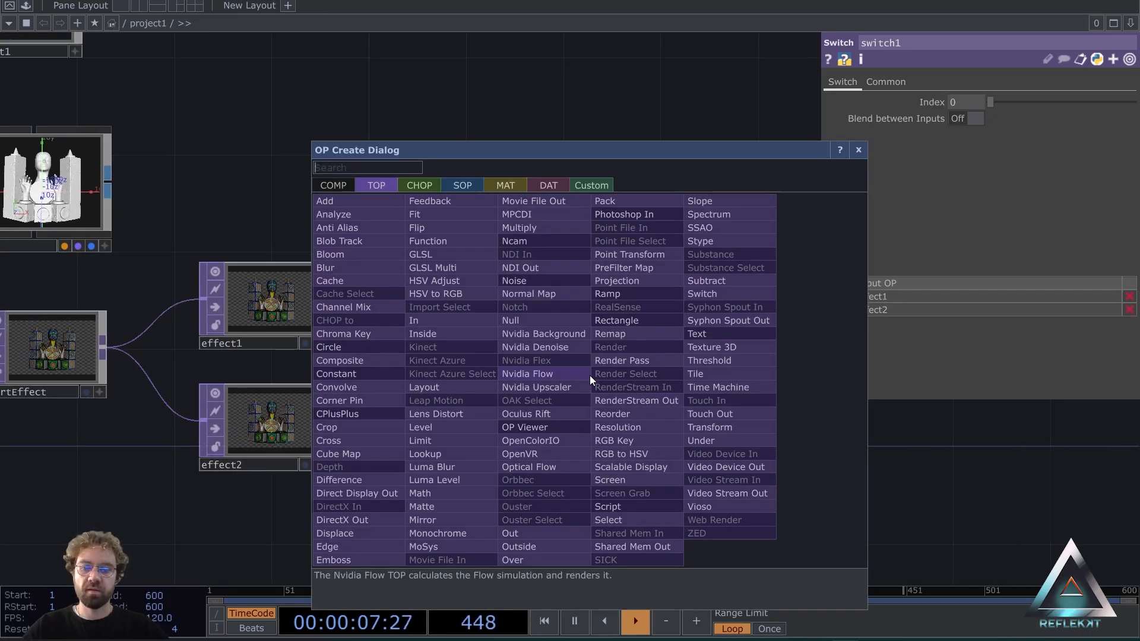
pyautogui.write('null')
pyautogui.click(535, 322)
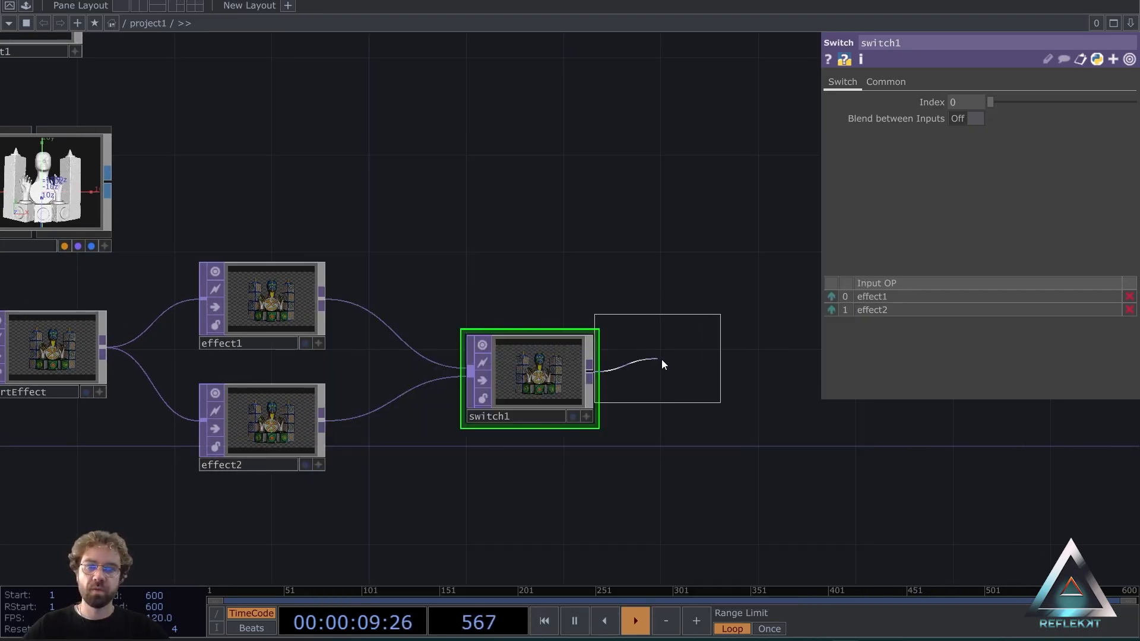
pyautogui.click(718, 376)
pyautogui.moveTo(637, 248); pyautogui.dragTo(578, 212)
pyautogui.click(642, 383)
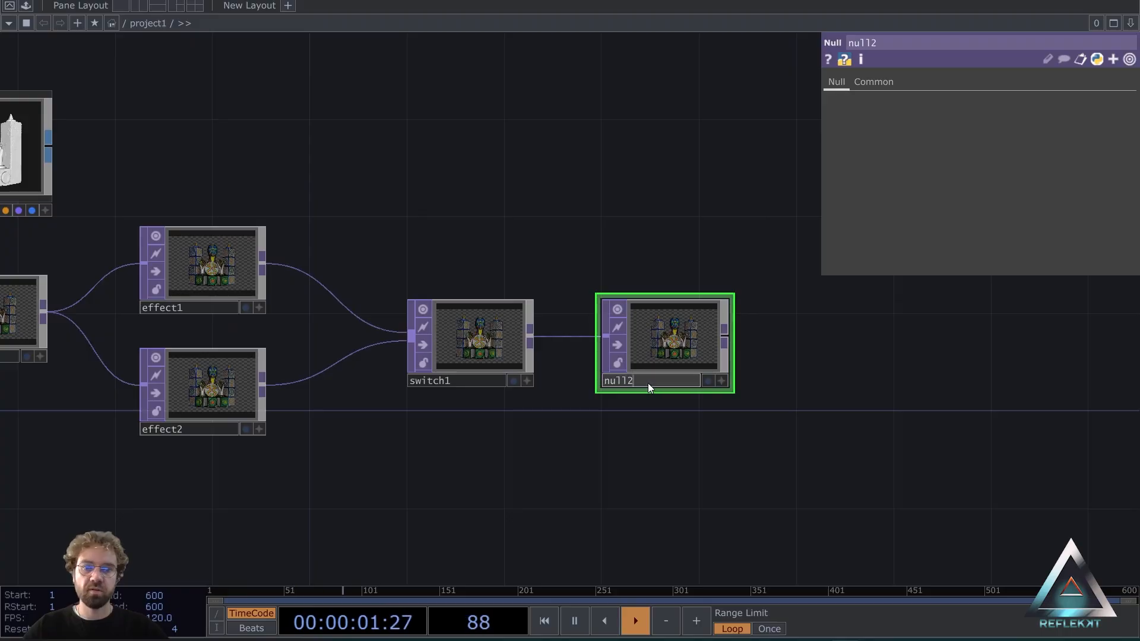
pyautogui.moveTo(648, 383); pyautogui.dragTo(593, 379)
pyautogui.write('effectActive')
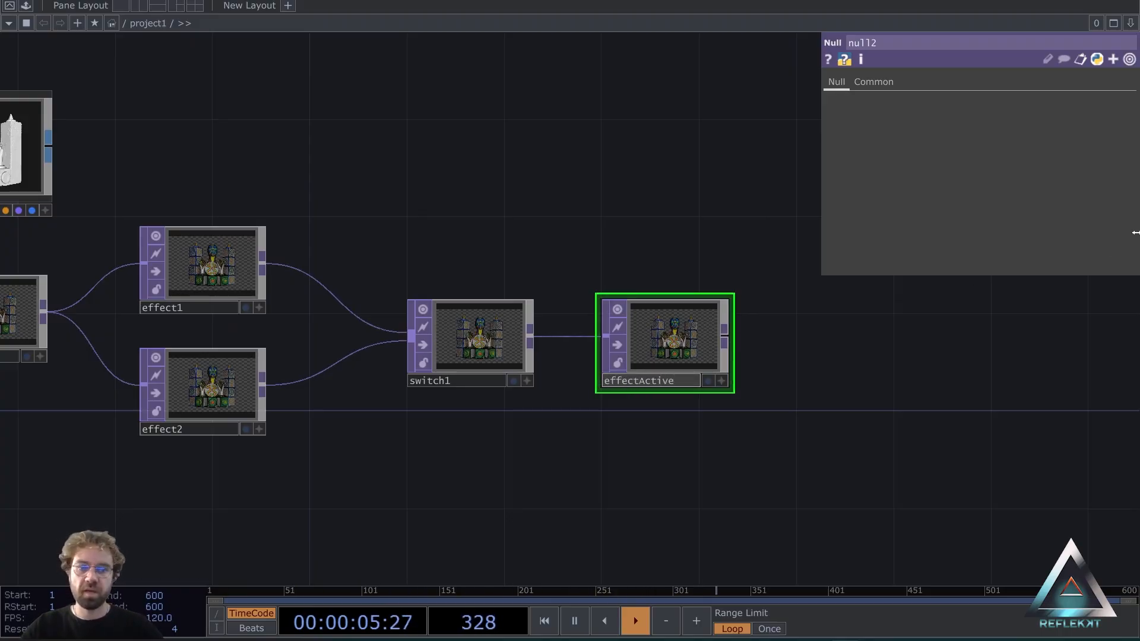
pyautogui.press('Return')
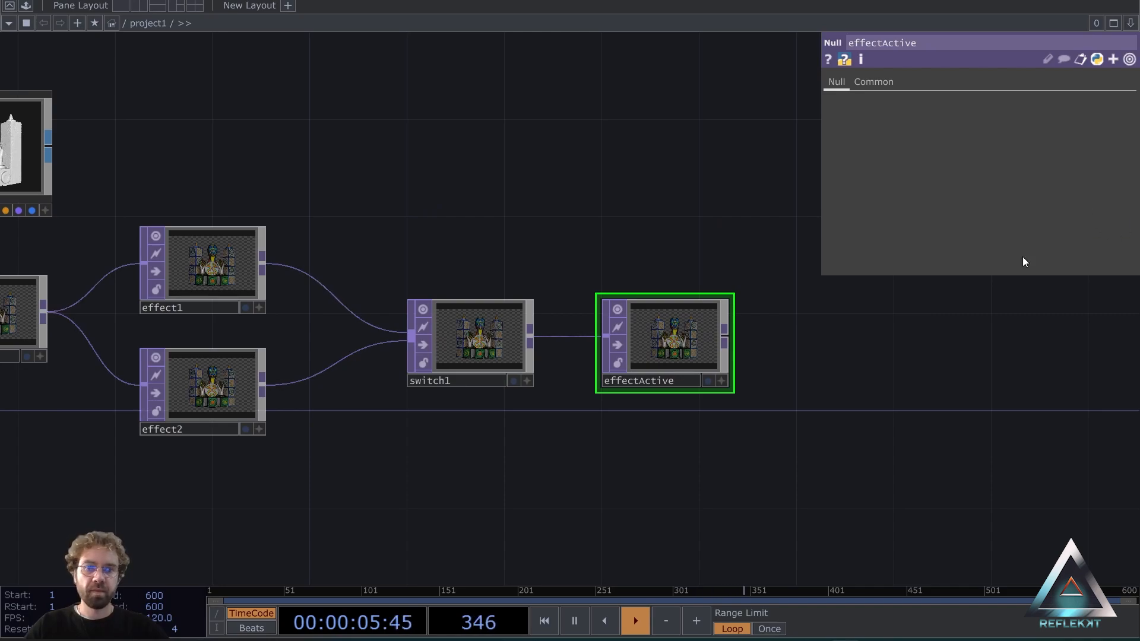
# Assign effectActive as the color map of the constant1 material.
pyautogui.scroll(-4, 643, 261)
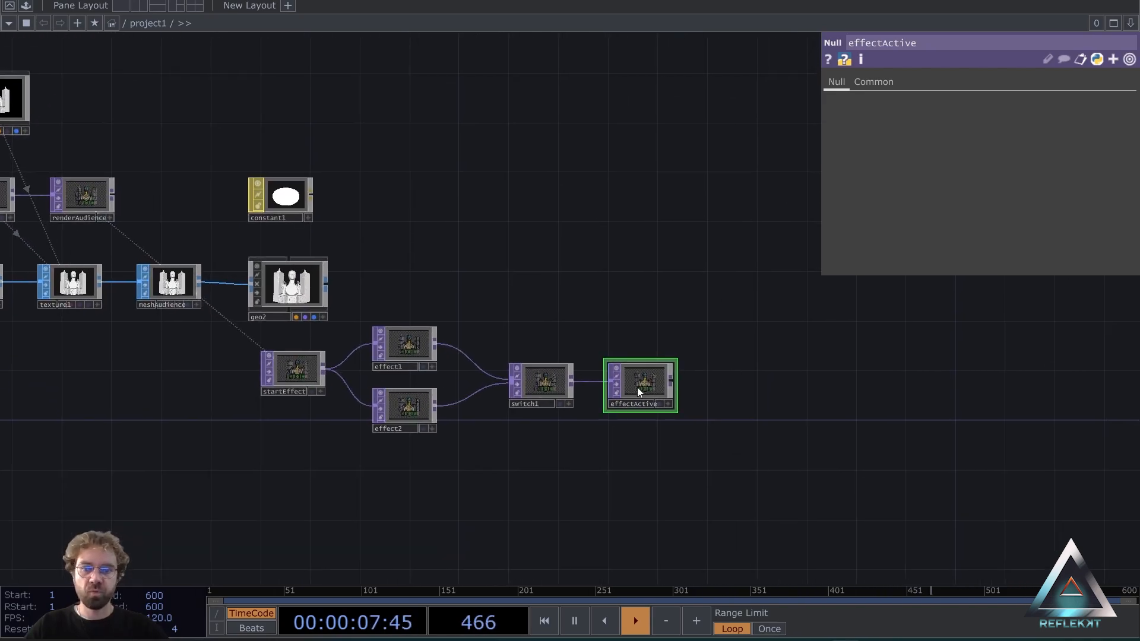
pyautogui.moveTo(638, 391); pyautogui.dragTo(282, 205)
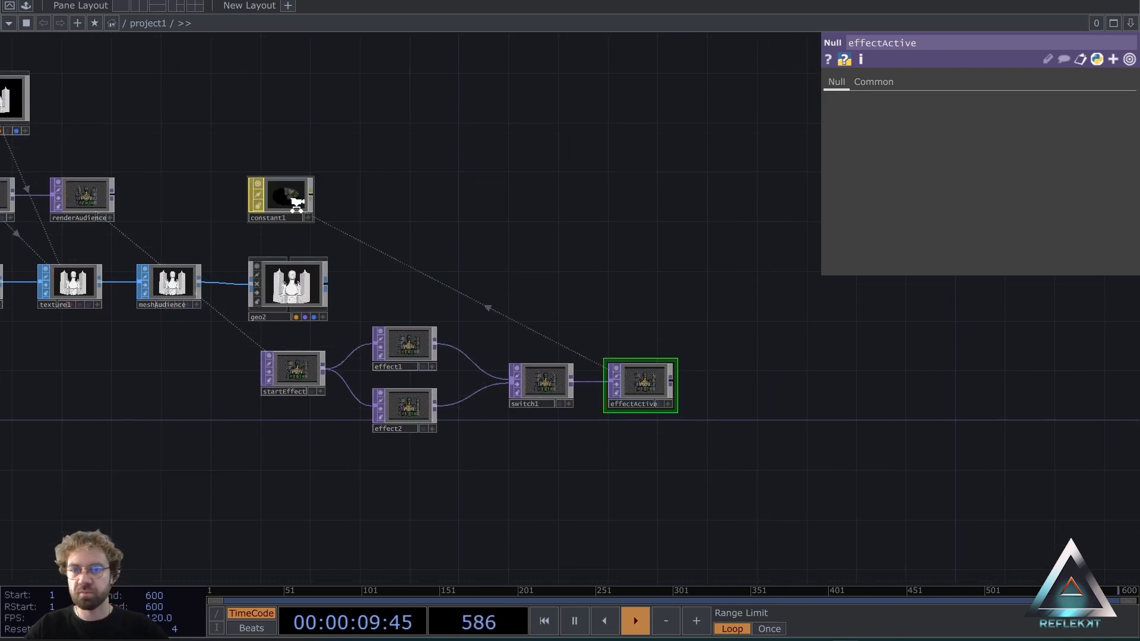
pyautogui.scroll(3, 297, 205)
# Assign constant1 as the material of geo2.
pyautogui.moveTo(400, 221); pyautogui.dragTo(414, 187)
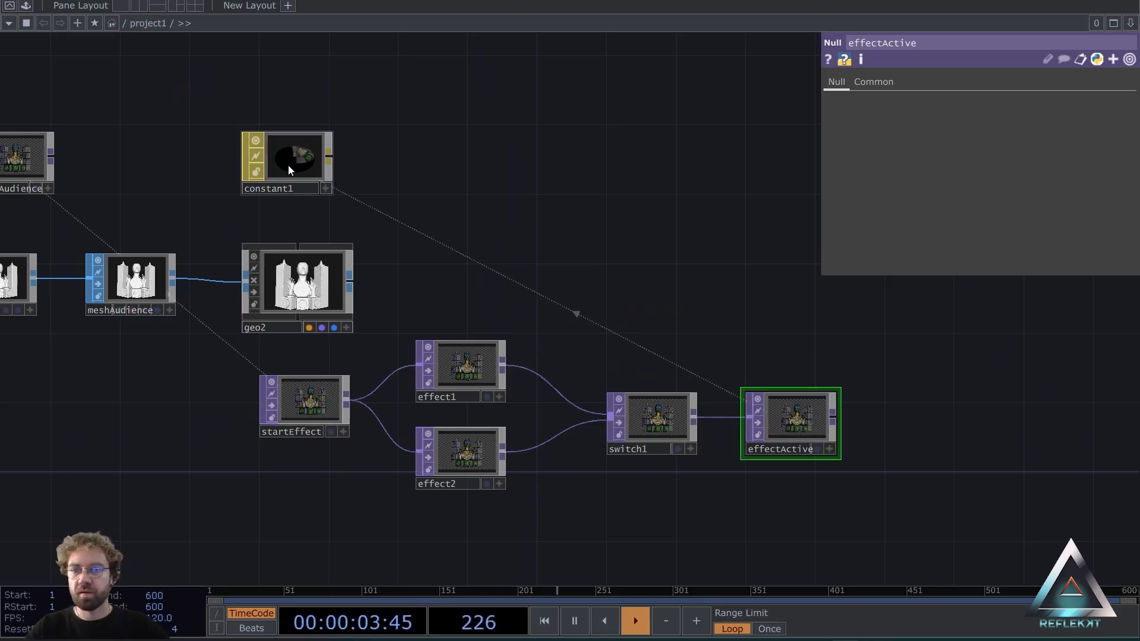
pyautogui.moveTo(290, 170); pyautogui.dragTo(296, 287)
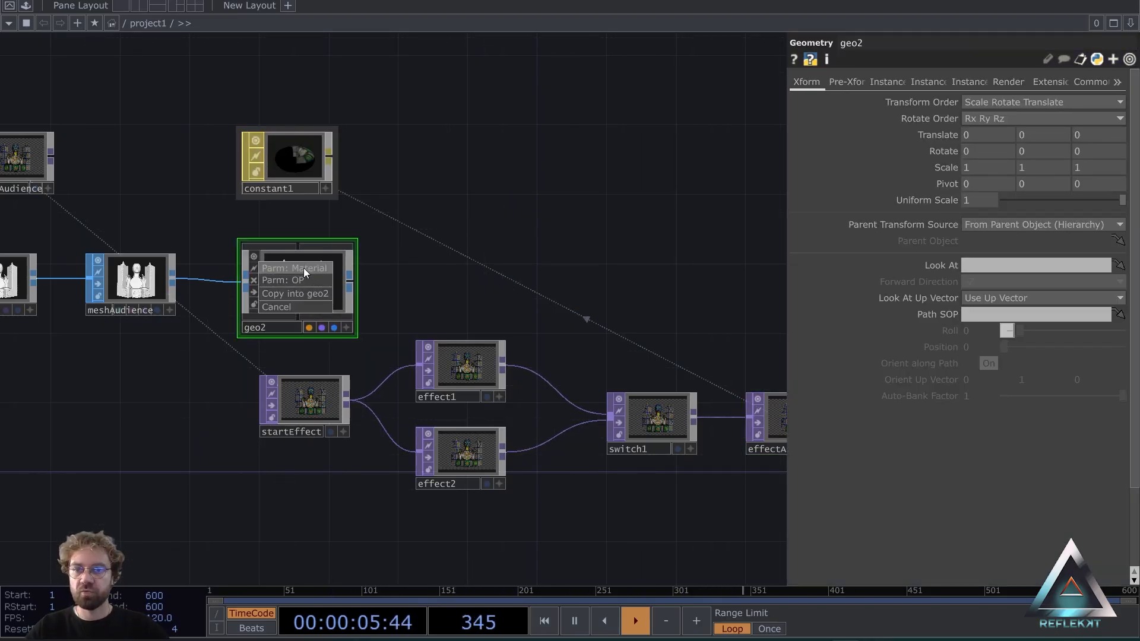
pyautogui.click(297, 267)
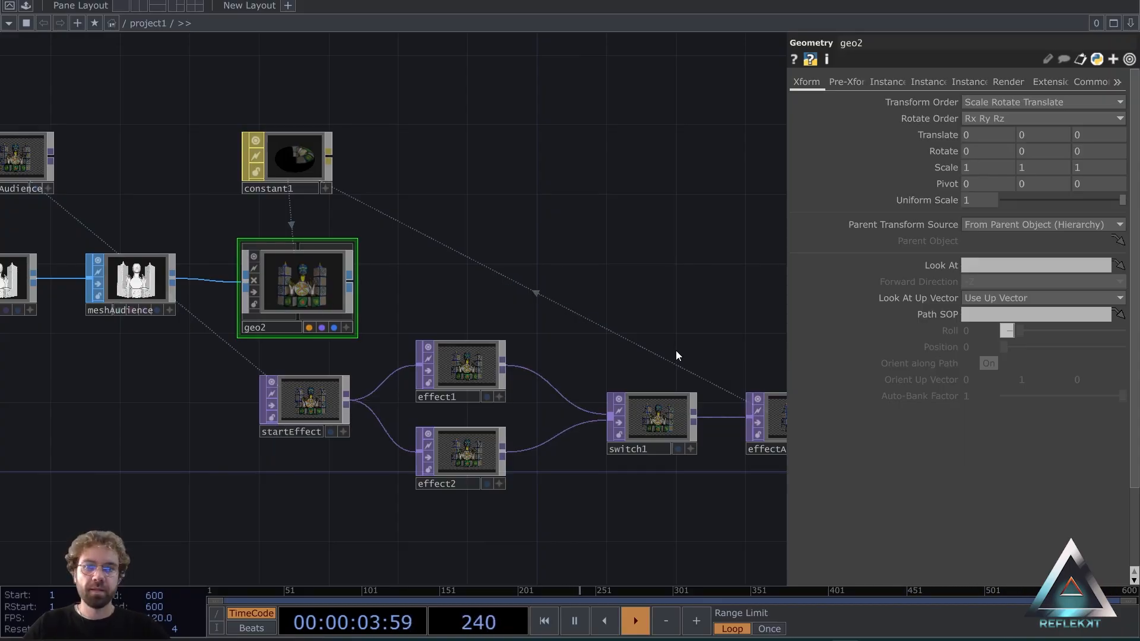
# Add the camSchnappr mapping component from the palette to an empty area above effectActive in the network.
pyautogui.moveTo(678, 313); pyautogui.dragTo(374, 225)
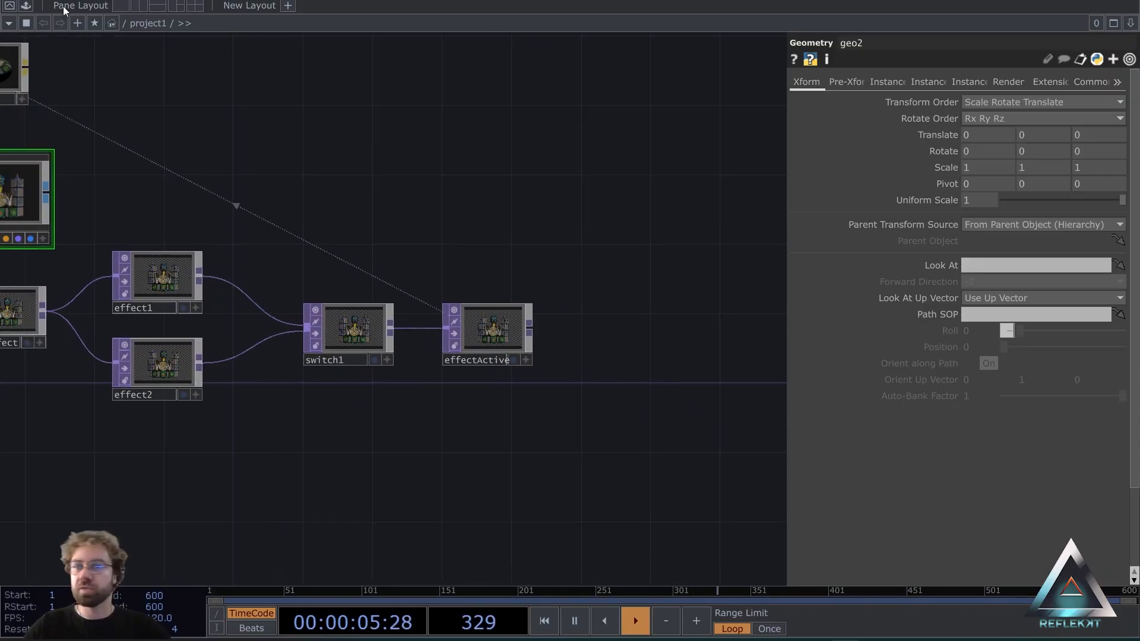
pyautogui.click(26, 5)
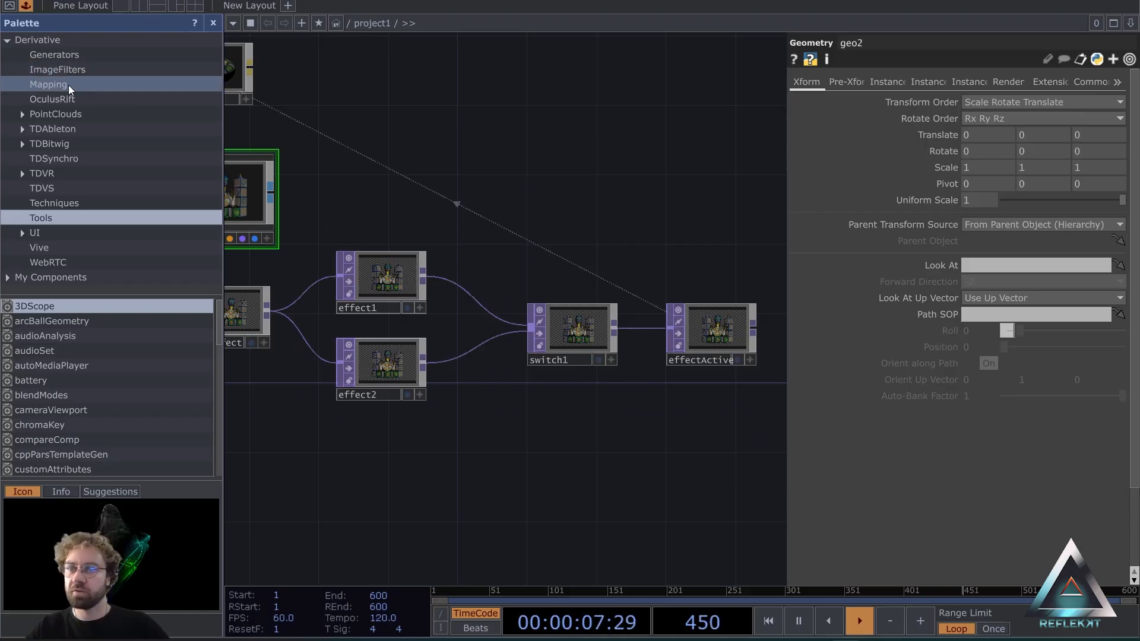
pyautogui.click(138, 85)
pyautogui.click(26, 6)
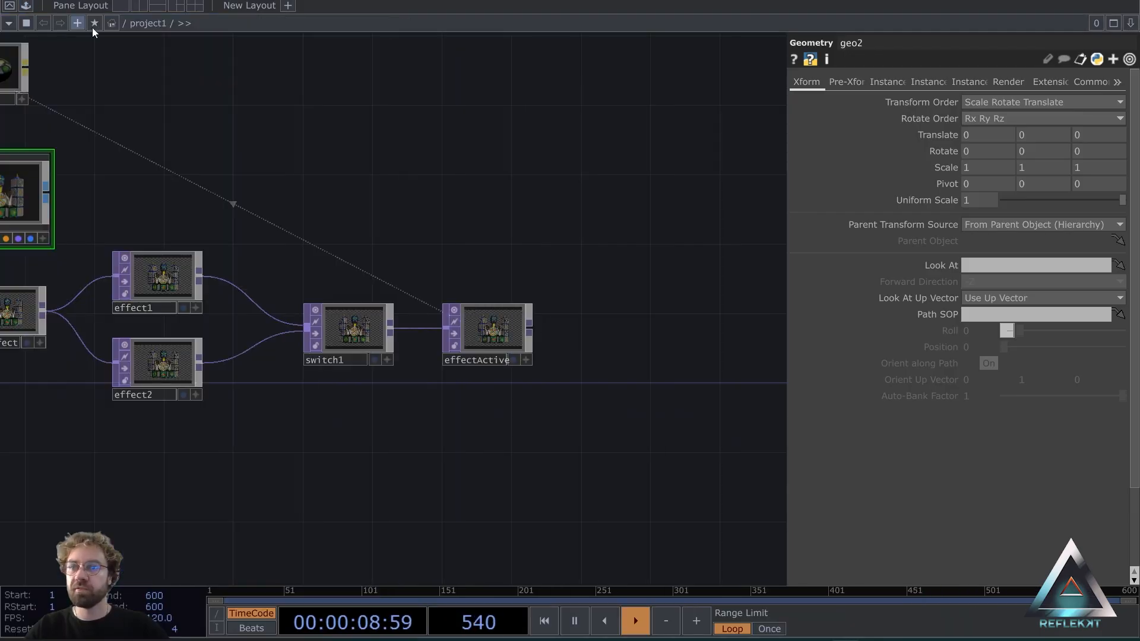
pyautogui.click(26, 6)
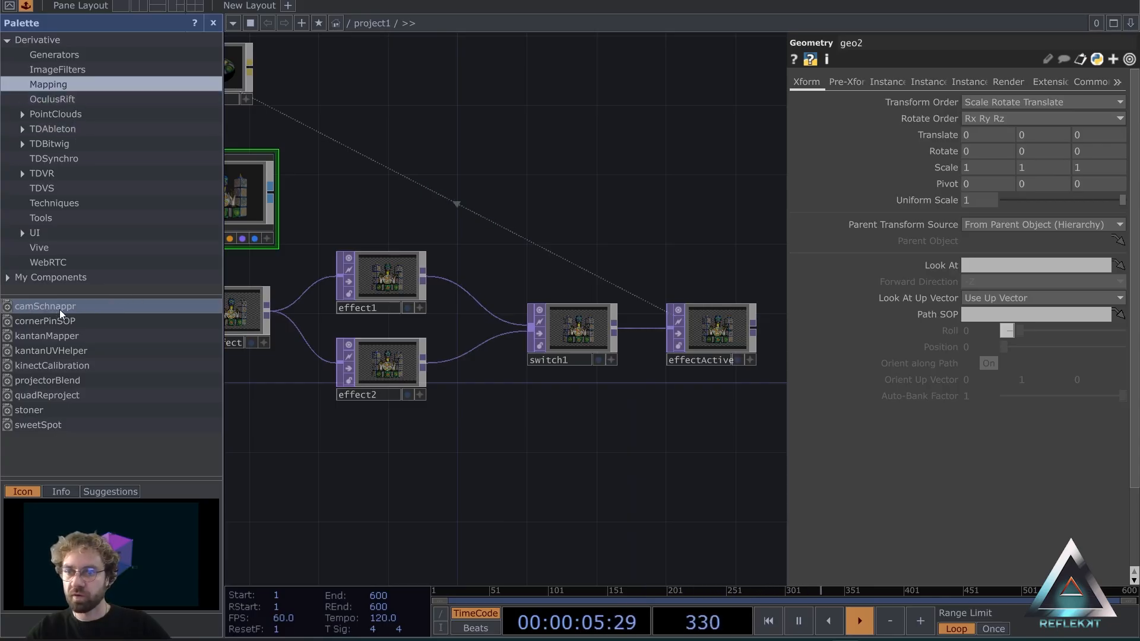
pyautogui.moveTo(54, 309); pyautogui.dragTo(720, 214)
pyautogui.scroll(-4, 641, 214)
pyautogui.moveTo(468, 206); pyautogui.dragTo(424, 206)
pyautogui.moveTo(526, 196); pyautogui.dragTo(584, 169)
pyautogui.moveTo(564, 229); pyautogui.dragTo(542, 228)
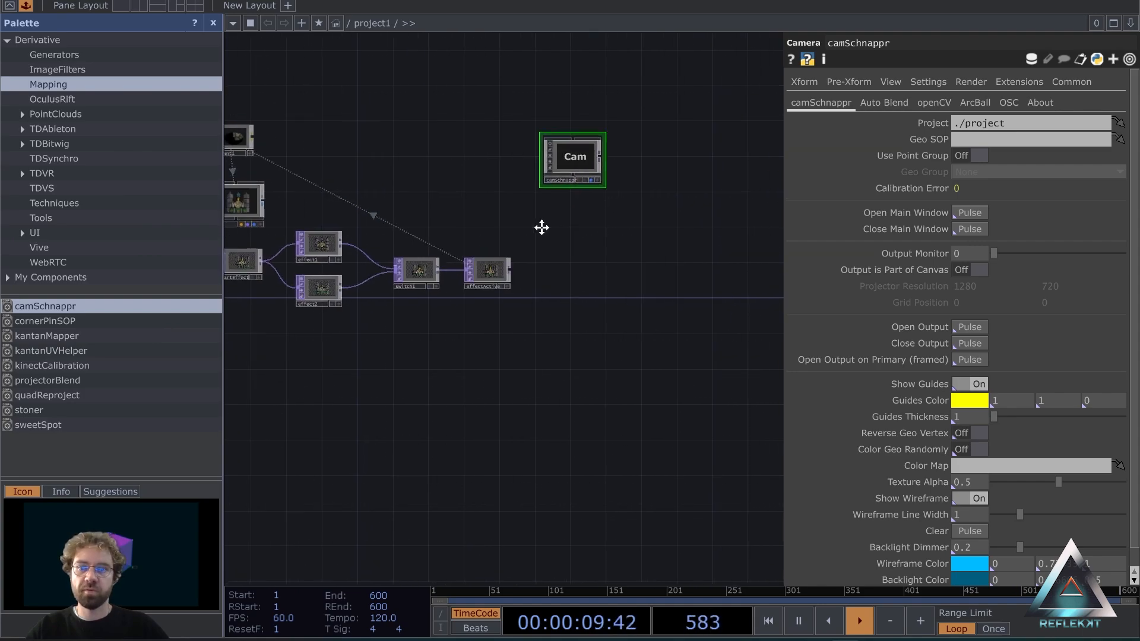
# Close the Palette and place a new Render TOP beside the camSchnappr component.
pyautogui.click(213, 22)
pyautogui.scroll(2, 362, 240)
pyautogui.moveTo(370, 238); pyautogui.dragTo(411, 259)
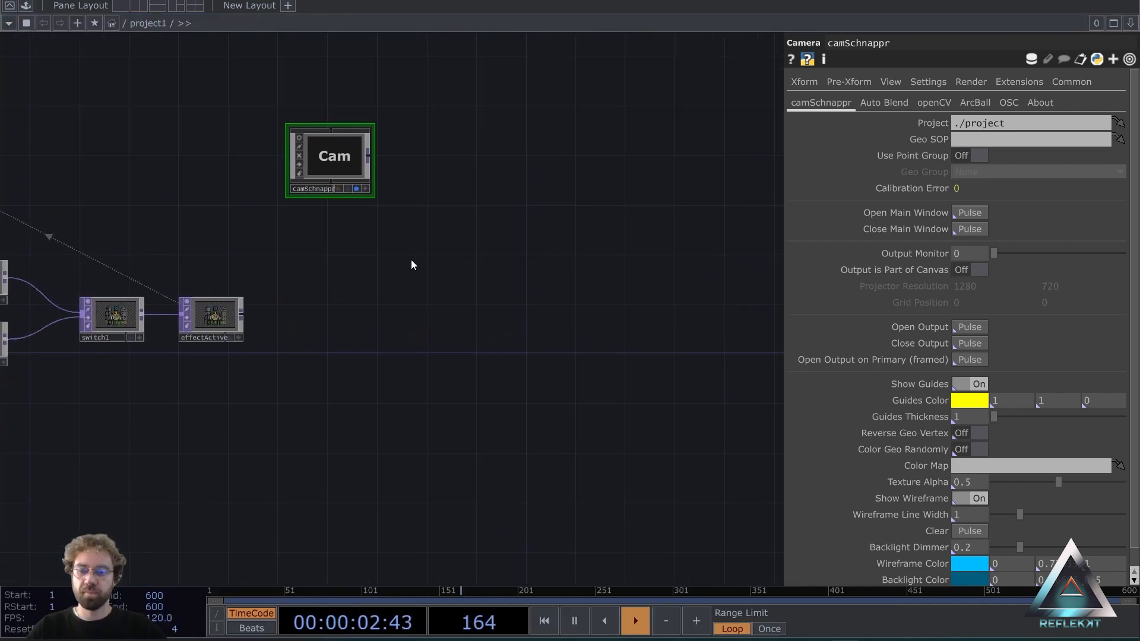
pyautogui.press('Tab')
pyautogui.write('ren')
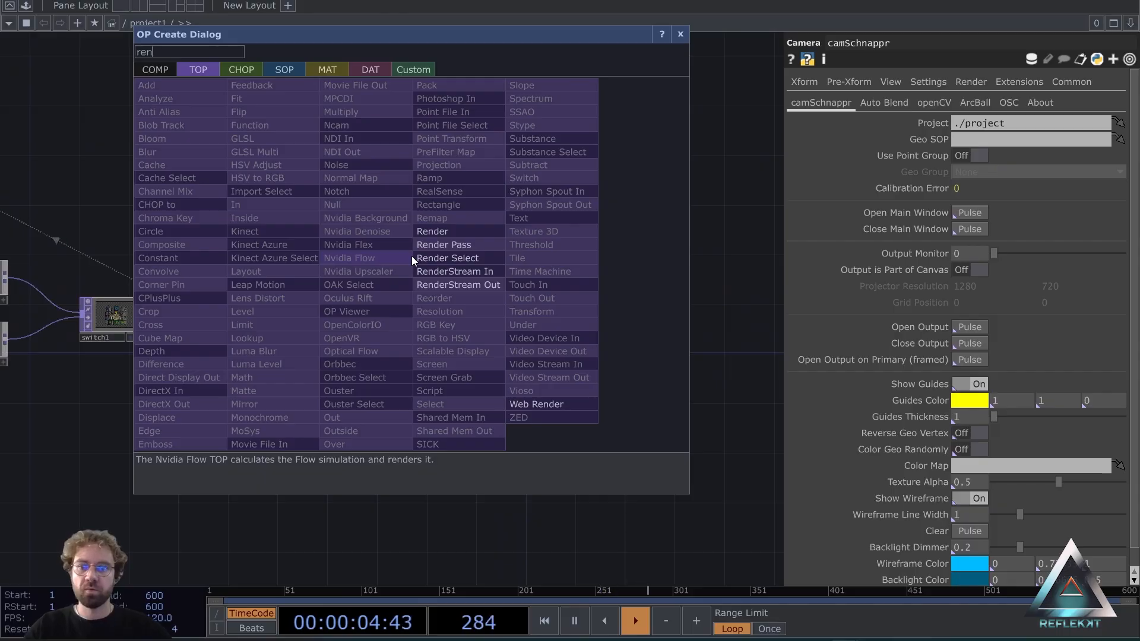
pyautogui.click(432, 233)
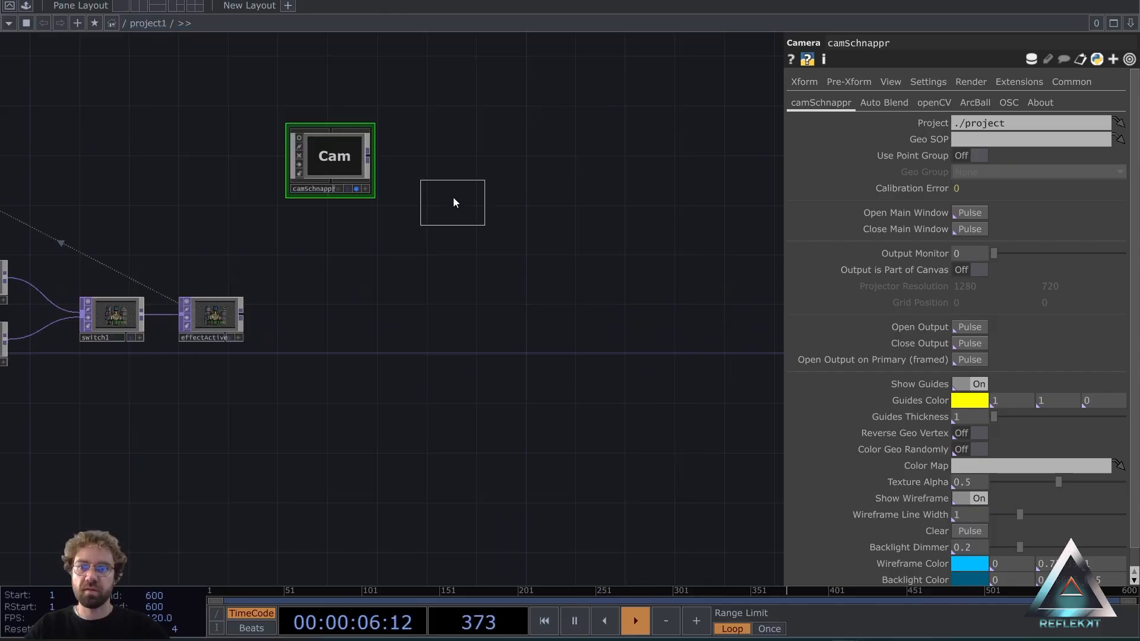
pyautogui.click(446, 165)
# Assign camSchnappr as the camera of the new Render TOP and set its geometry to geo2.
pyautogui.scroll(3, 443, 173)
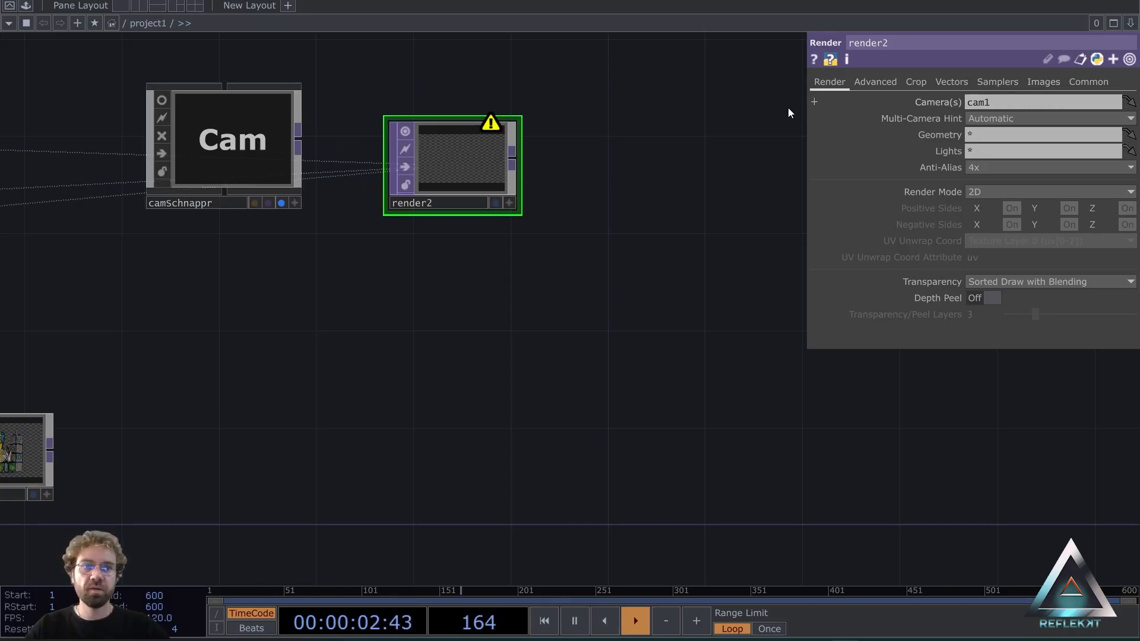
pyautogui.moveTo(262, 161); pyautogui.dragTo(1010, 103)
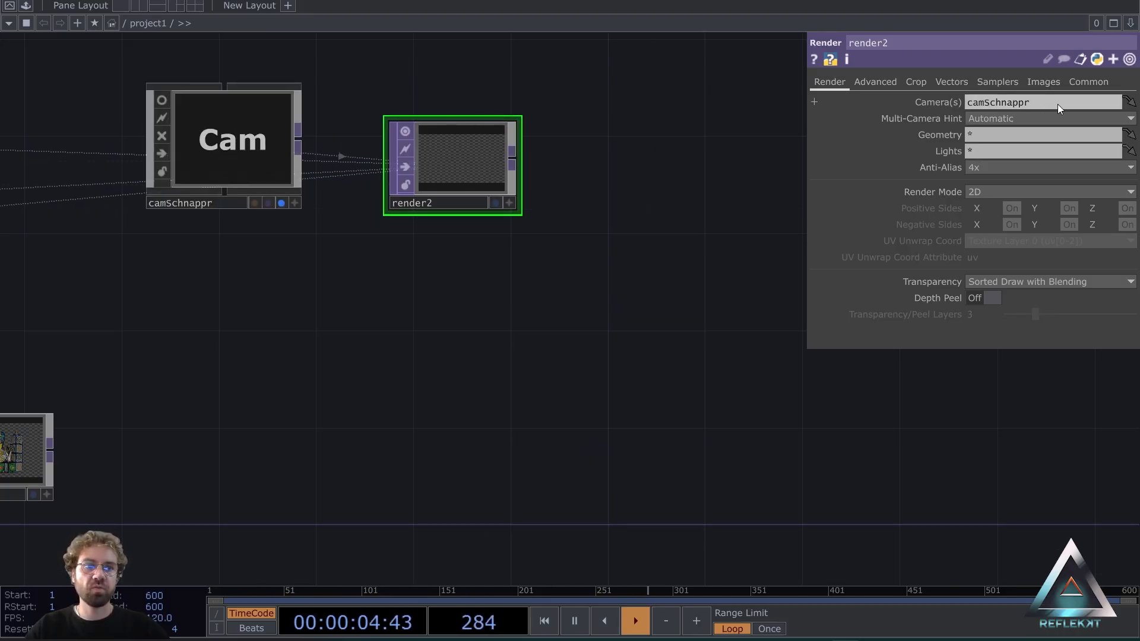
pyautogui.moveTo(357, 283); pyautogui.dragTo(796, 288)
pyautogui.moveTo(389, 277); pyautogui.dragTo(611, 263)
pyautogui.click(207, 233)
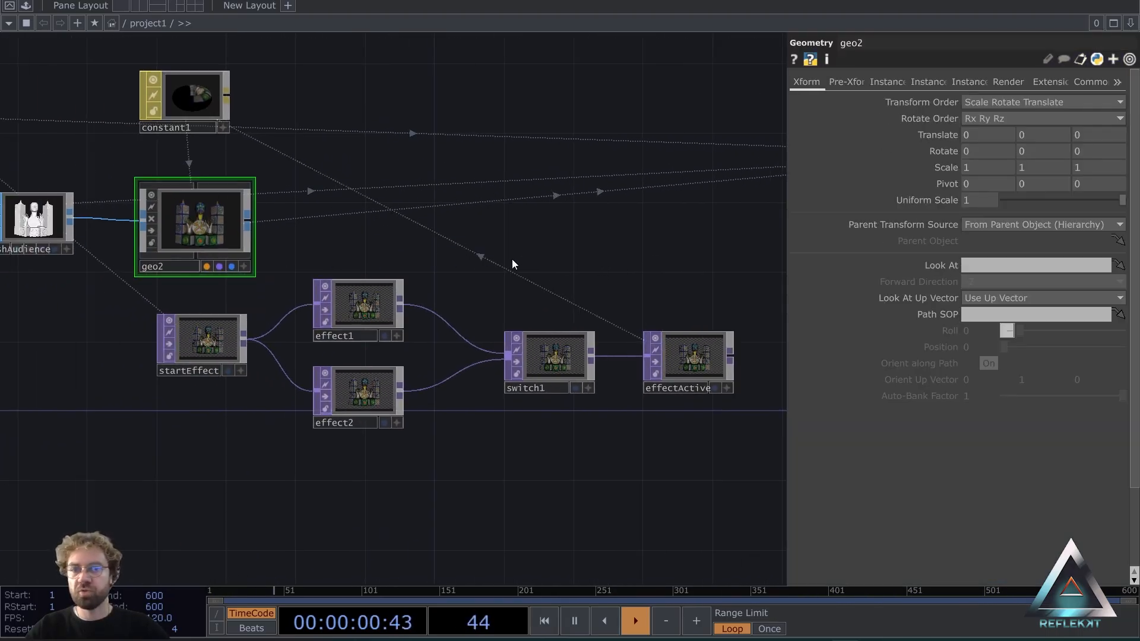
pyautogui.moveTo(499, 235); pyautogui.dragTo(131, 257)
pyautogui.click(680, 174)
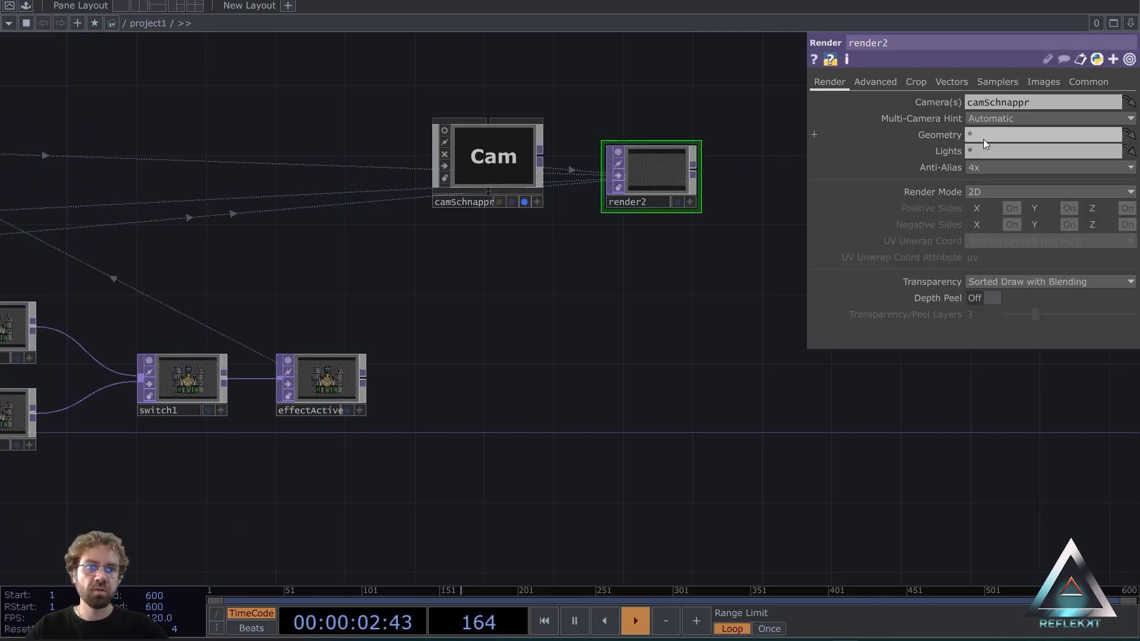
pyautogui.write('geo2')
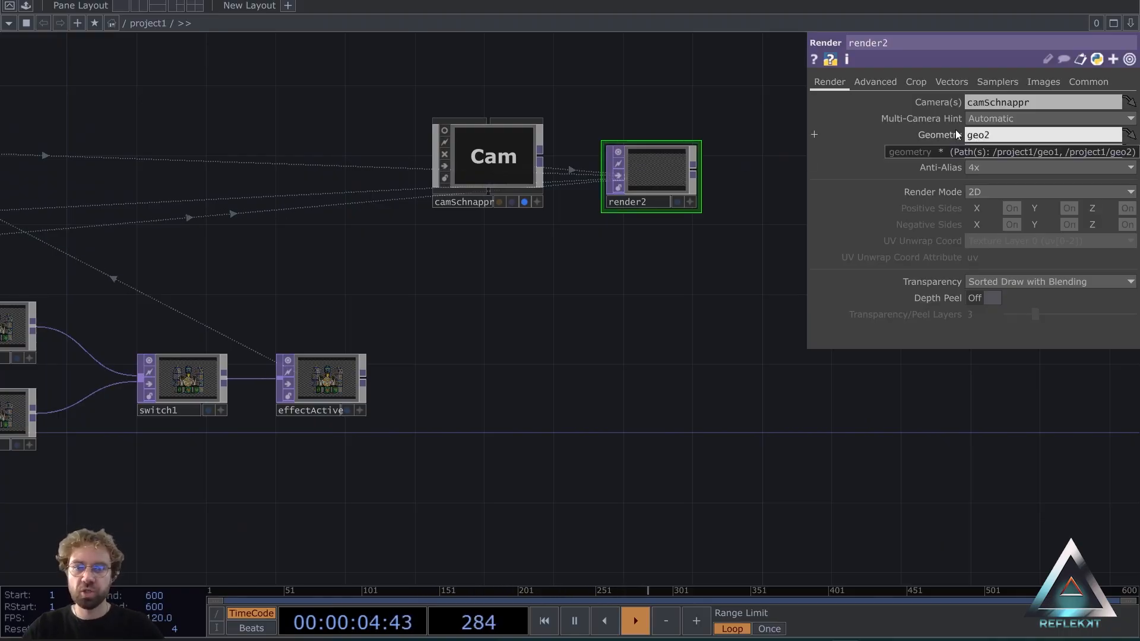
# Set the Render TOP's output resolution height to 800.
pyautogui.click(1085, 81)
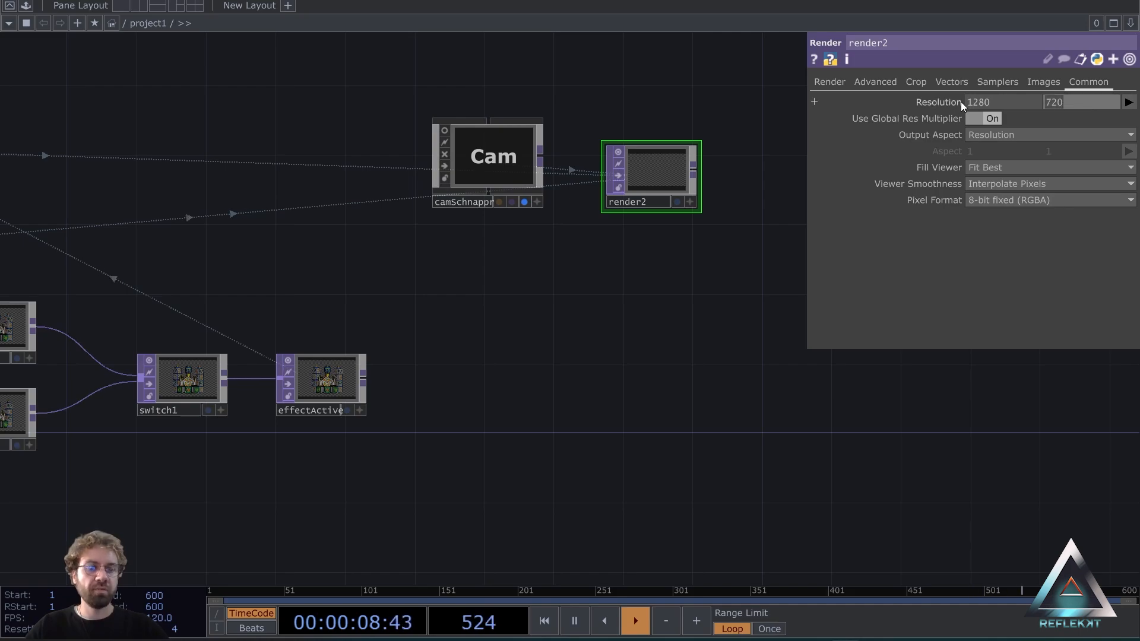
pyautogui.write('800')
pyautogui.press('Return')
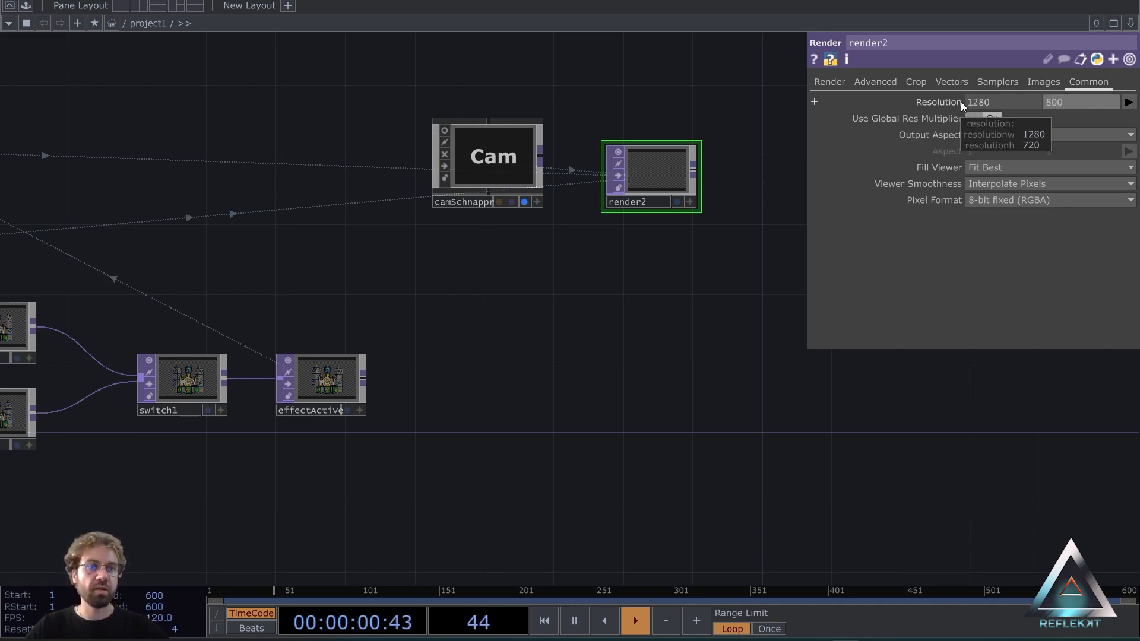
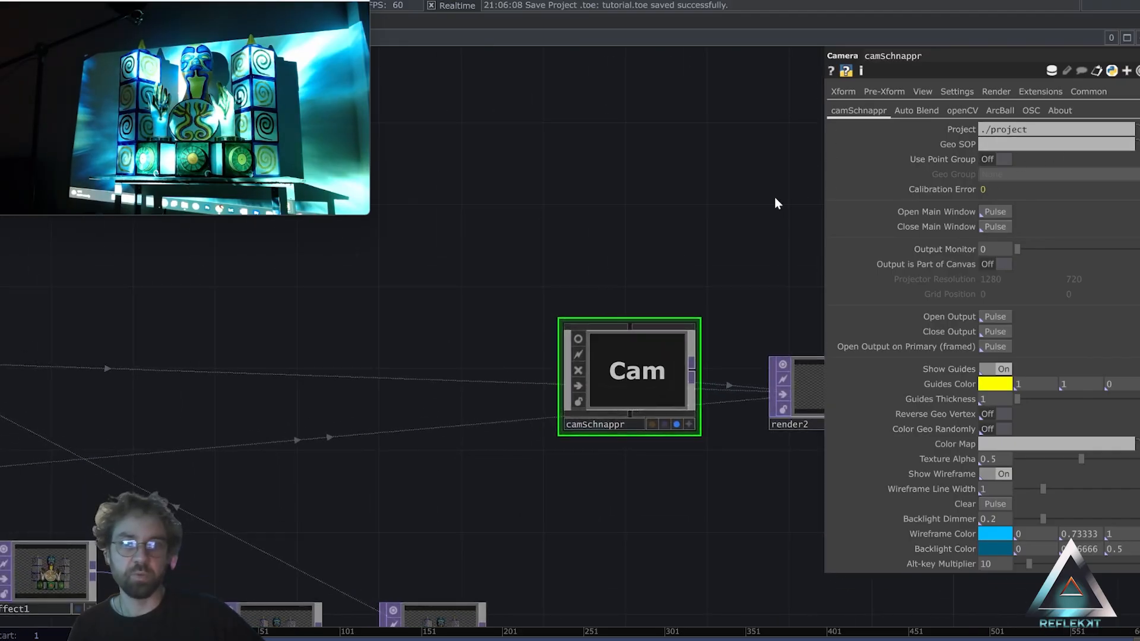
# Assign meshAudience as the Geo SOP of the camSchnappr component.
pyautogui.scroll(-3, 683, 237)
pyautogui.moveTo(510, 272); pyautogui.dragTo(835, 284)
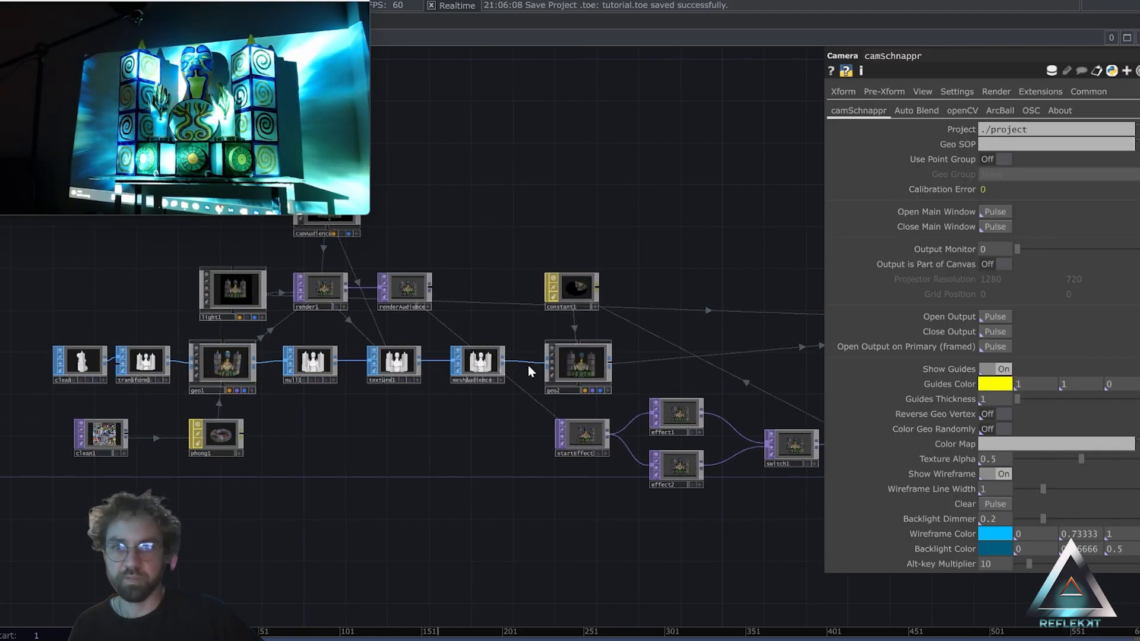
pyautogui.scroll(3, 530, 371)
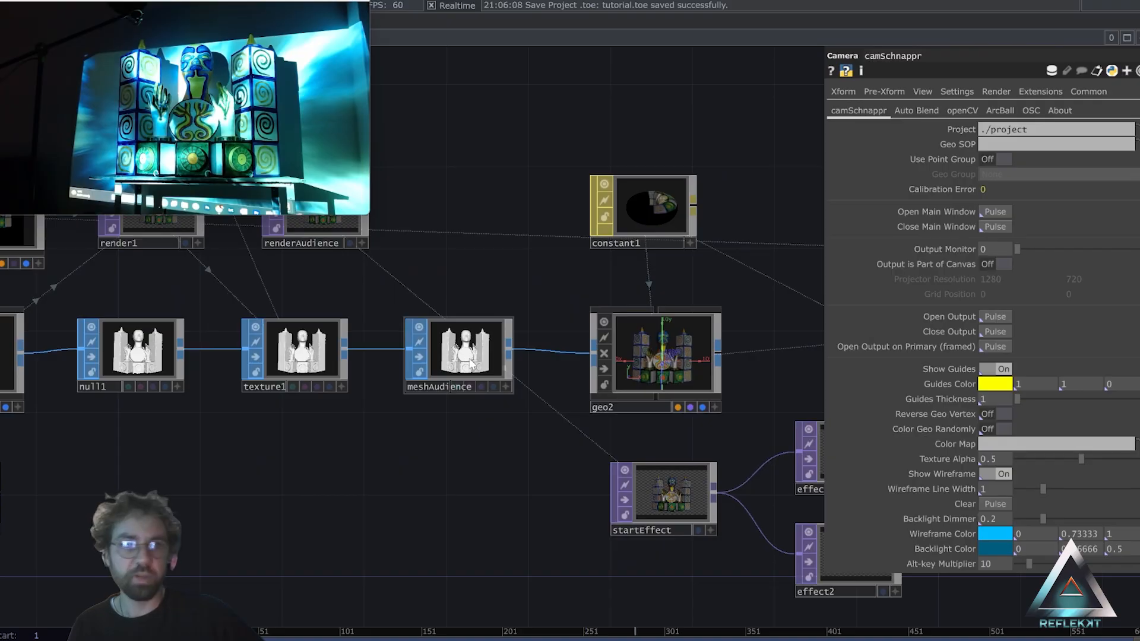
pyautogui.moveTo(465, 367); pyautogui.dragTo(1007, 153)
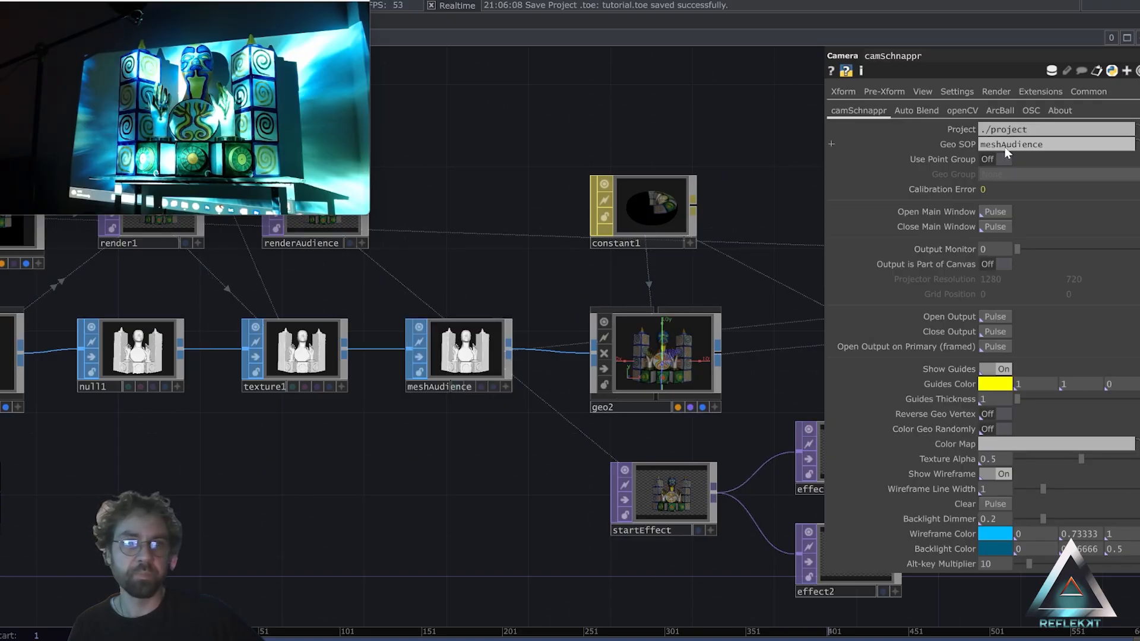
# Assign the effectActive TOP as camSchnappr's Color Map.
pyautogui.moveTo(768, 268); pyautogui.dragTo(635, 213)
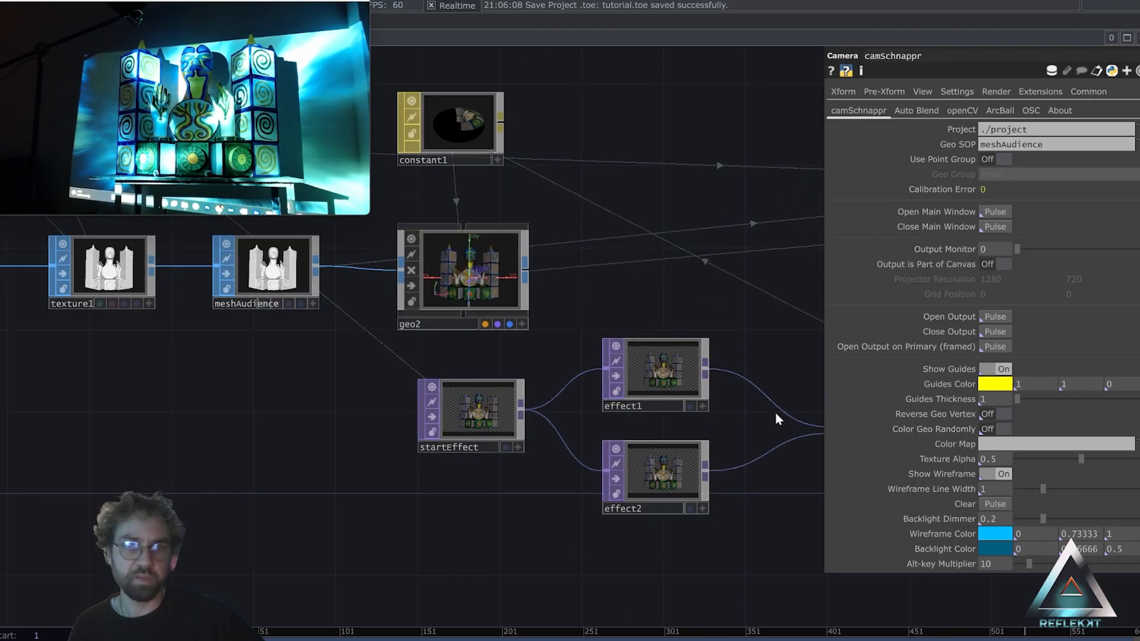
pyautogui.moveTo(756, 331); pyautogui.dragTo(428, 285)
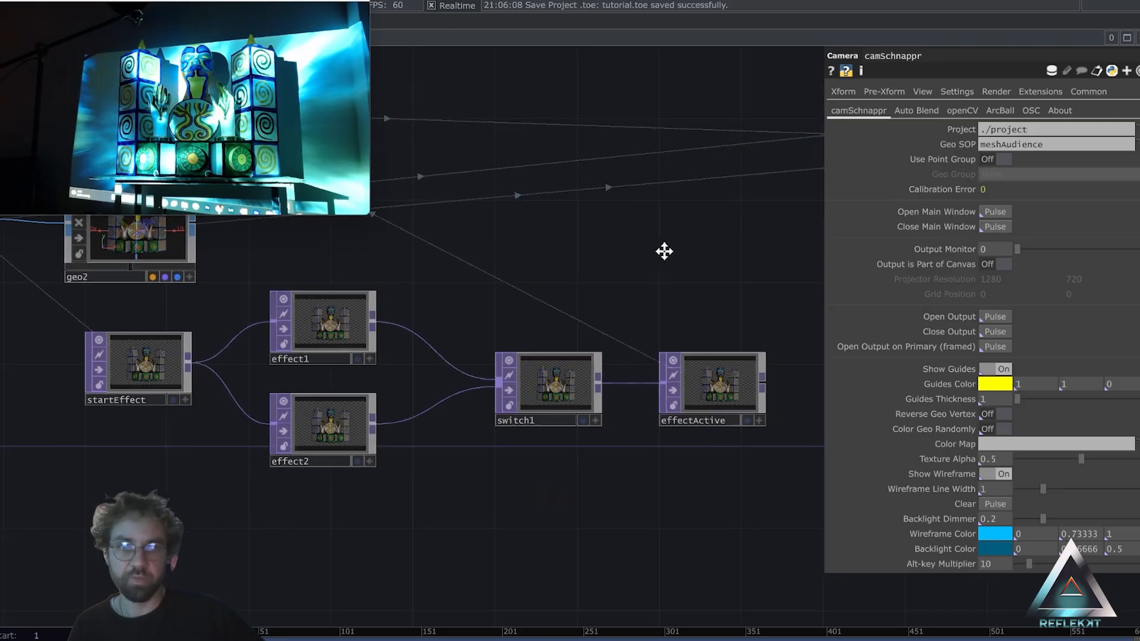
pyautogui.moveTo(664, 251); pyautogui.dragTo(632, 232)
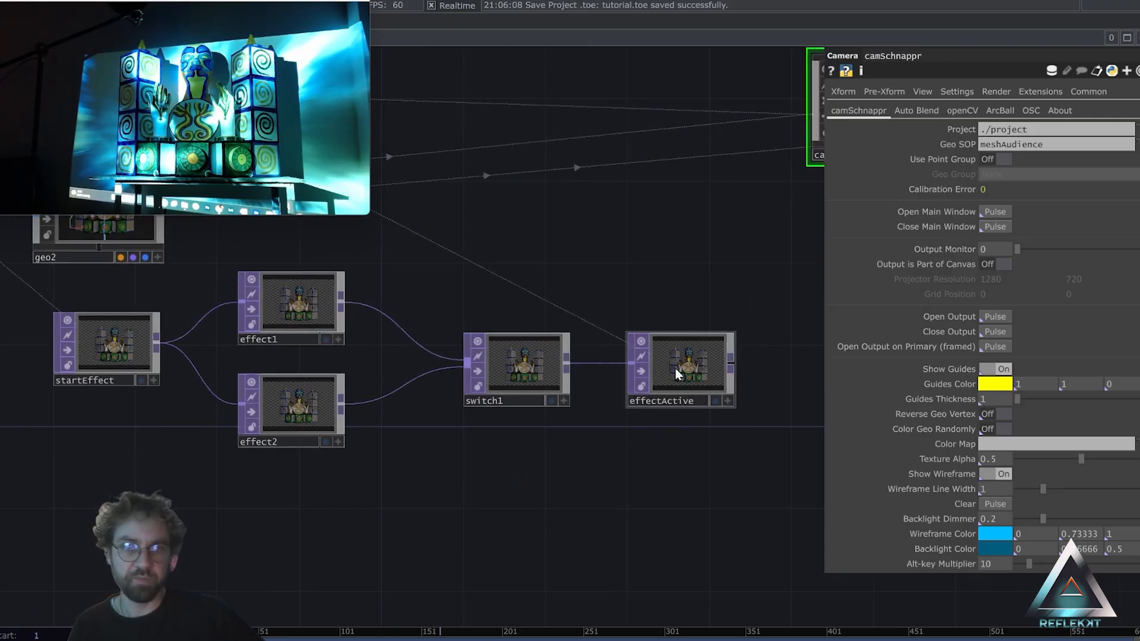
pyautogui.moveTo(683, 365); pyautogui.dragTo(1021, 444)
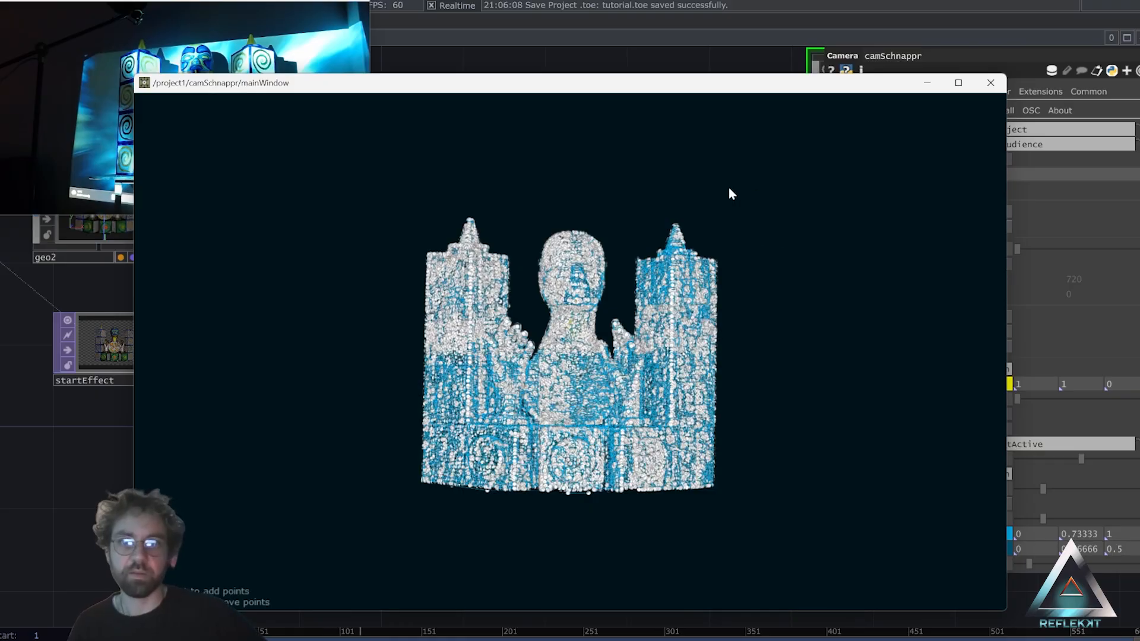
# Examine the mesh from closer and from another angle in camSchnappr's main window, and move the window clear of the parameters.
pyautogui.moveTo(591, 92); pyautogui.dragTo(551, 48)
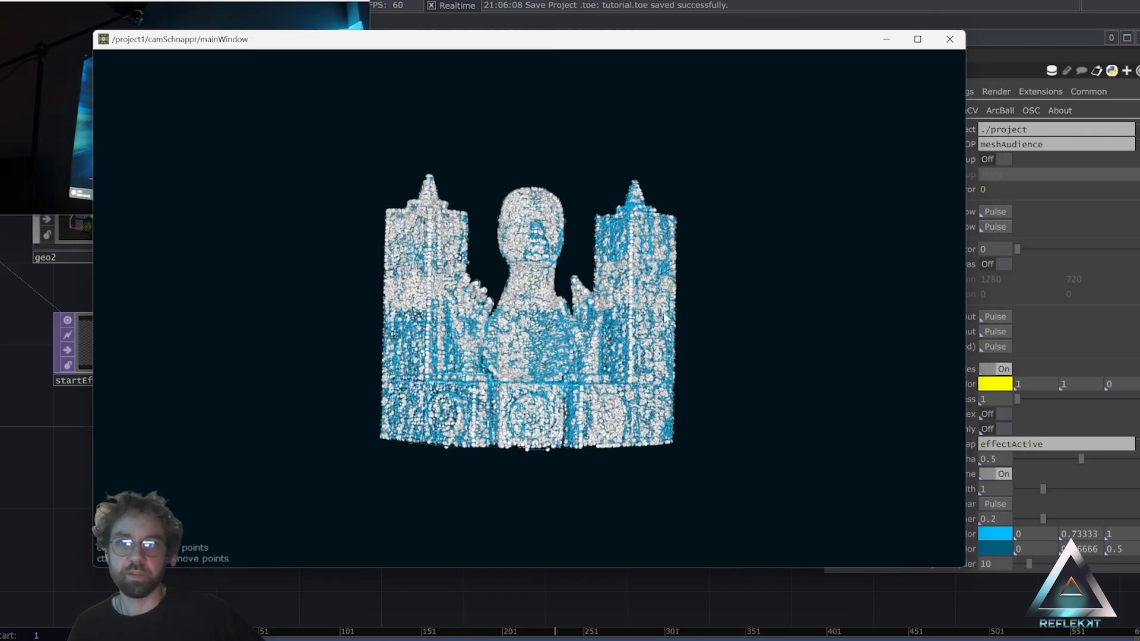
pyautogui.moveTo(724, 304); pyautogui.dragTo(932, 234, button='middle')
pyautogui.moveTo(680, 337); pyautogui.dragTo(722, 308, button='middle')
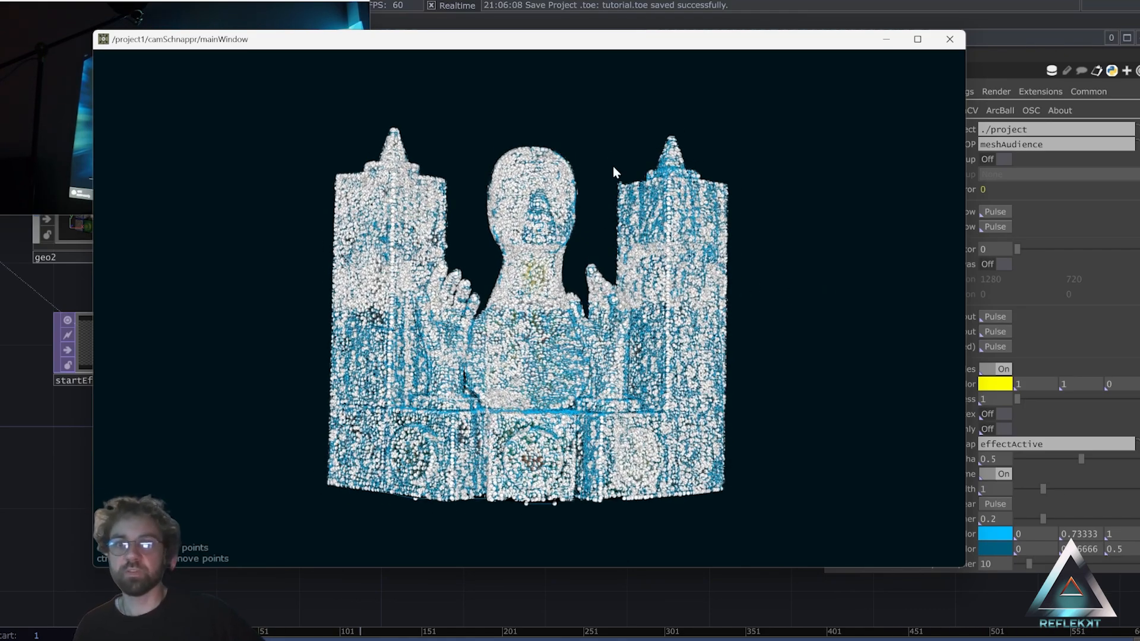
pyautogui.moveTo(613, 167); pyautogui.dragTo(567, 182)
pyautogui.moveTo(605, 147)
pyautogui.mouseDown()
pyautogui.moveTo(534, 202)
pyautogui.moveTo(606, 172)
pyautogui.moveTo(588, 144)
pyautogui.moveTo(603, 151)
pyautogui.mouseUp()
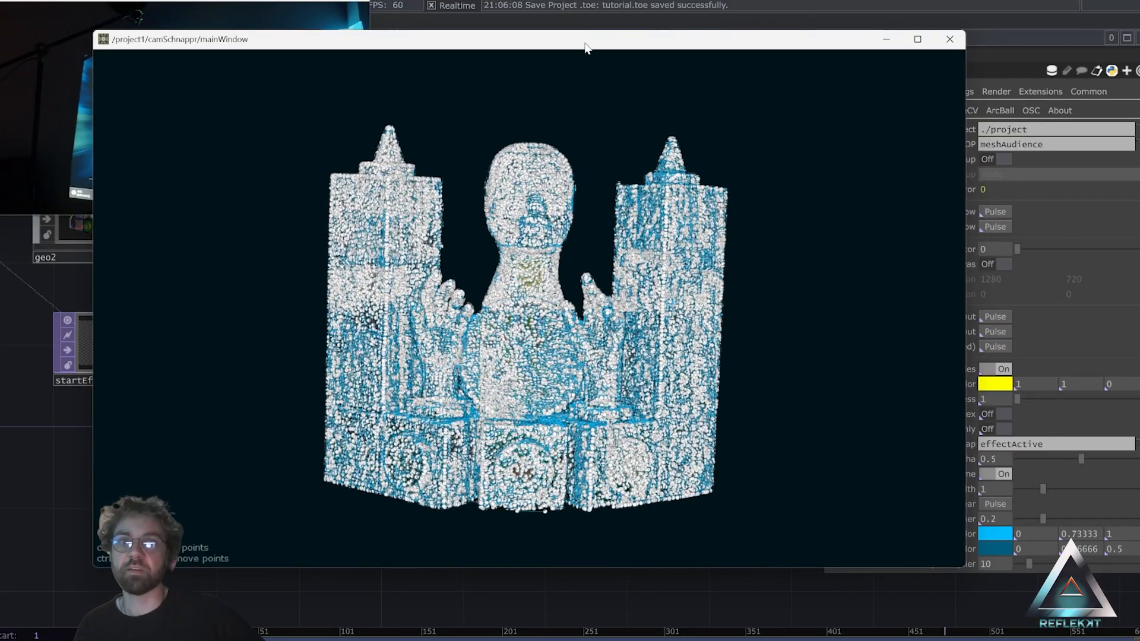
pyautogui.moveTo(594, 44); pyautogui.dragTo(458, 44)
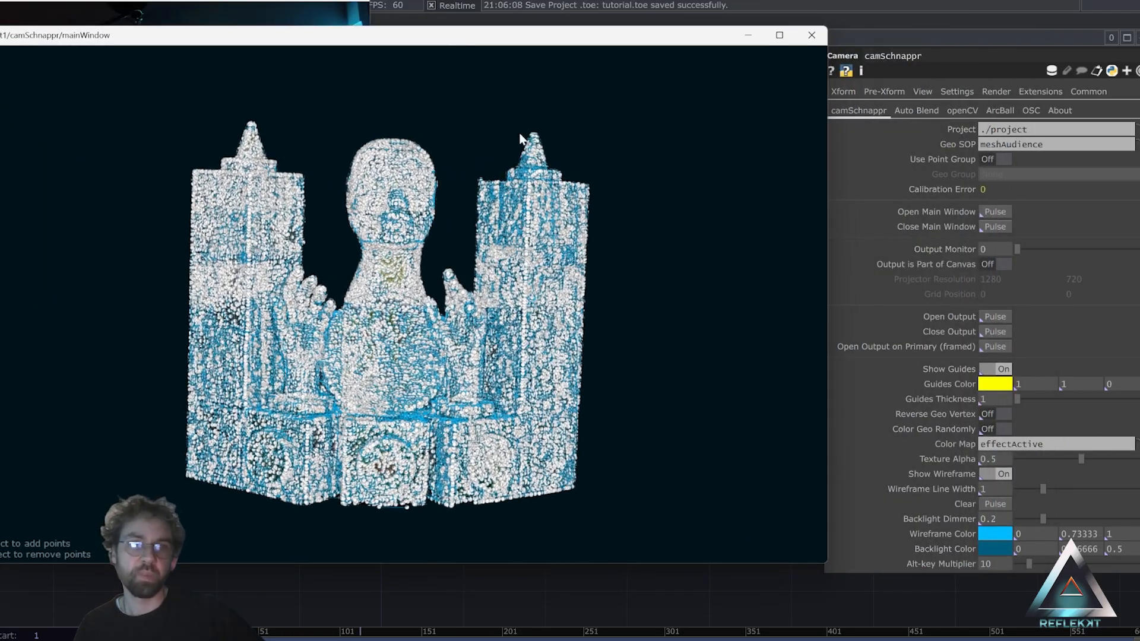
# Set camSchnappr's Output Monitor to 1 and open the projector output on it.
pyautogui.click(993, 318)
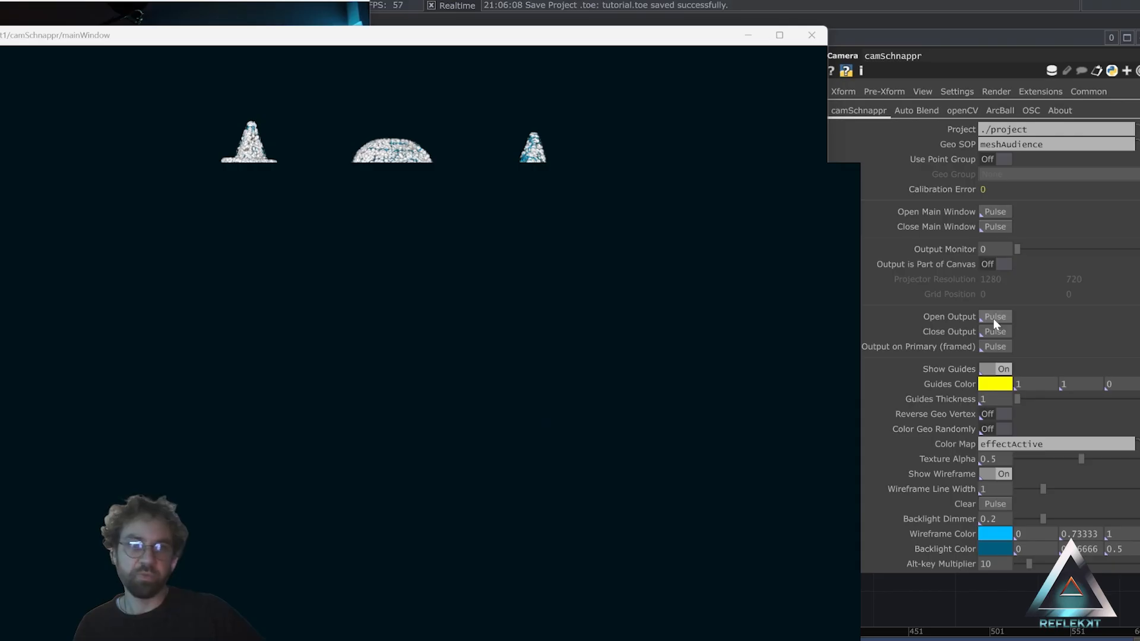
pyautogui.click(1001, 332)
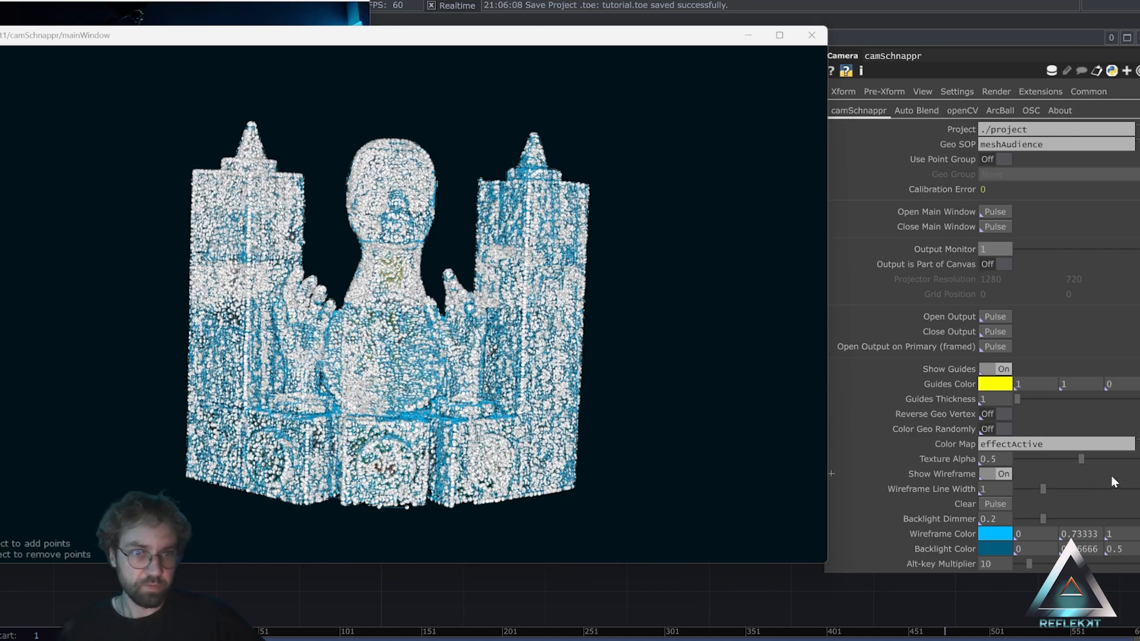
pyautogui.click(996, 317)
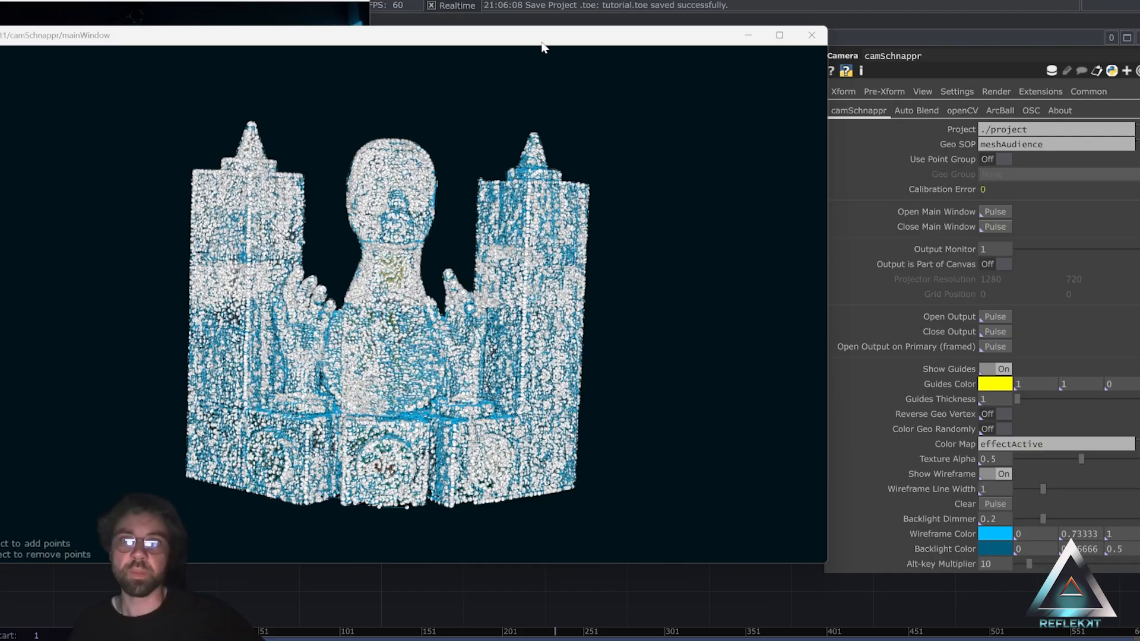
# Move and shrink camSchnappr's main window so the live view of the projected sculpture stays uncovered.
pyautogui.moveTo(517, 46); pyautogui.dragTo(614, 254)
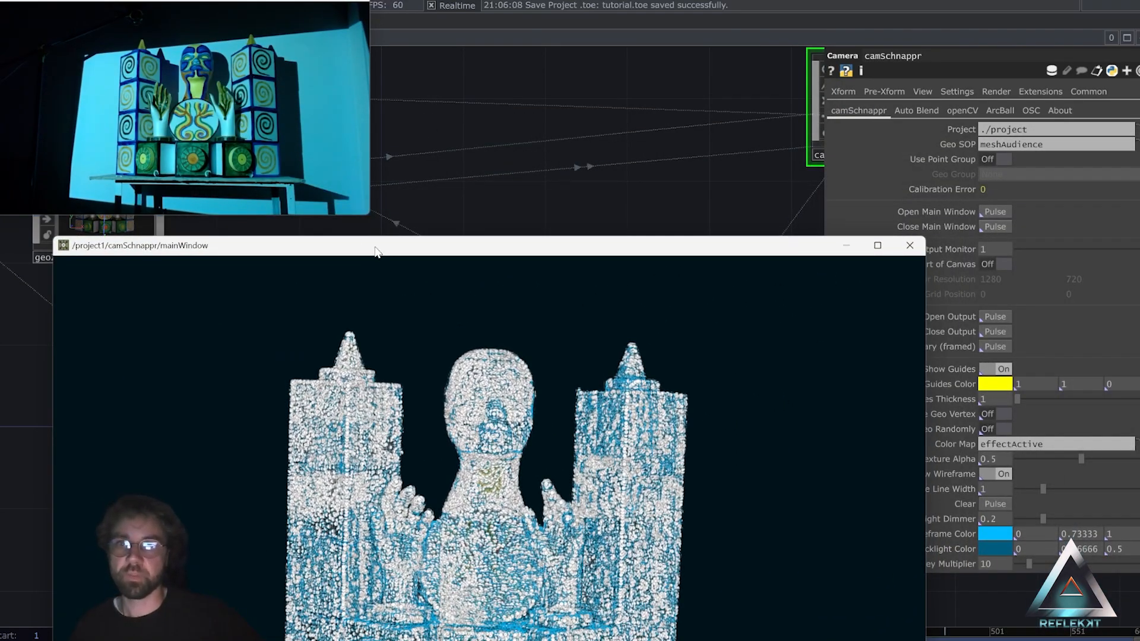
pyautogui.moveTo(378, 252); pyautogui.dragTo(544, 165)
pyautogui.moveTo(218, 149); pyautogui.dragTo(369, 235)
pyautogui.moveTo(475, 256); pyautogui.dragTo(478, 27)
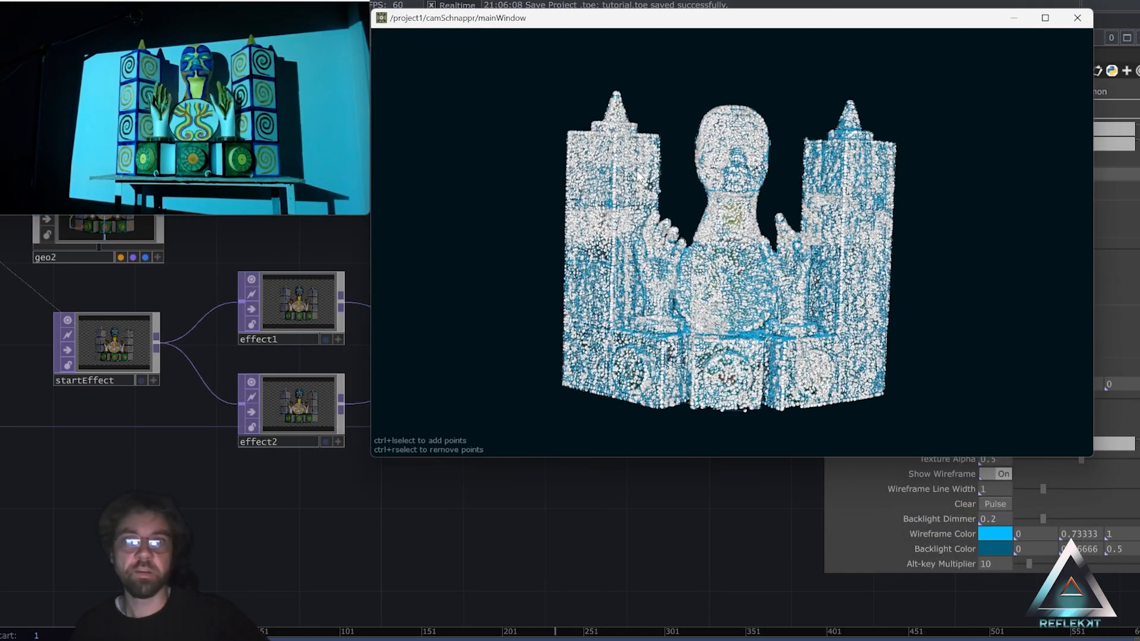
# Add the first calibration point on the mesh at the left tower's upper inner corner.
pyautogui.scroll(3, 632, 180)
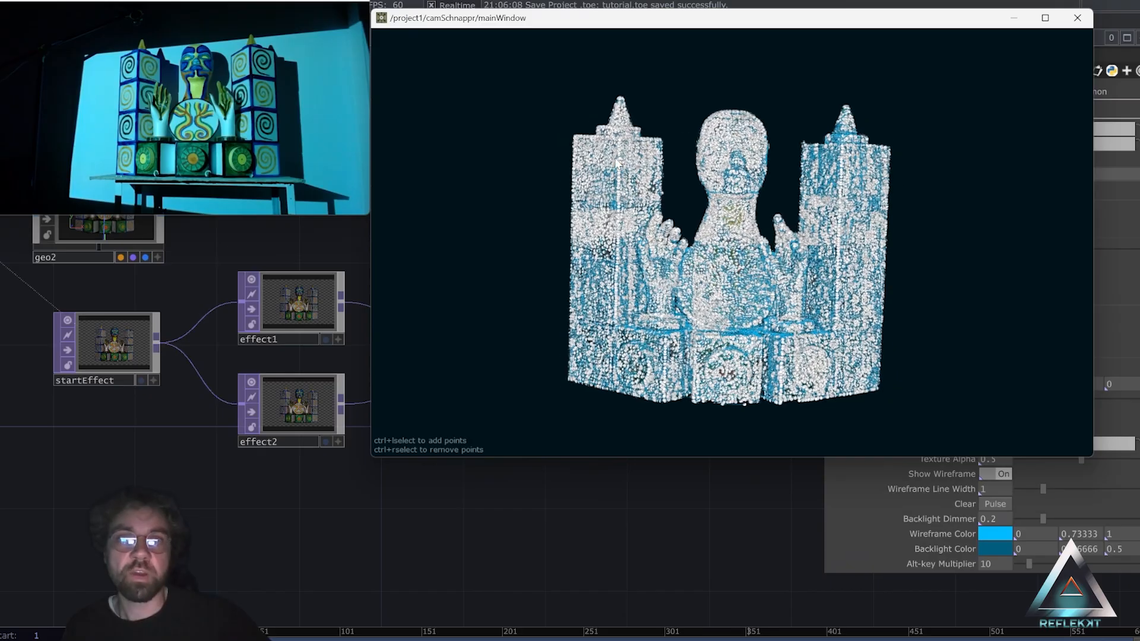
pyautogui.moveTo(631, 176); pyautogui.dragTo(633, 163, button='middle')
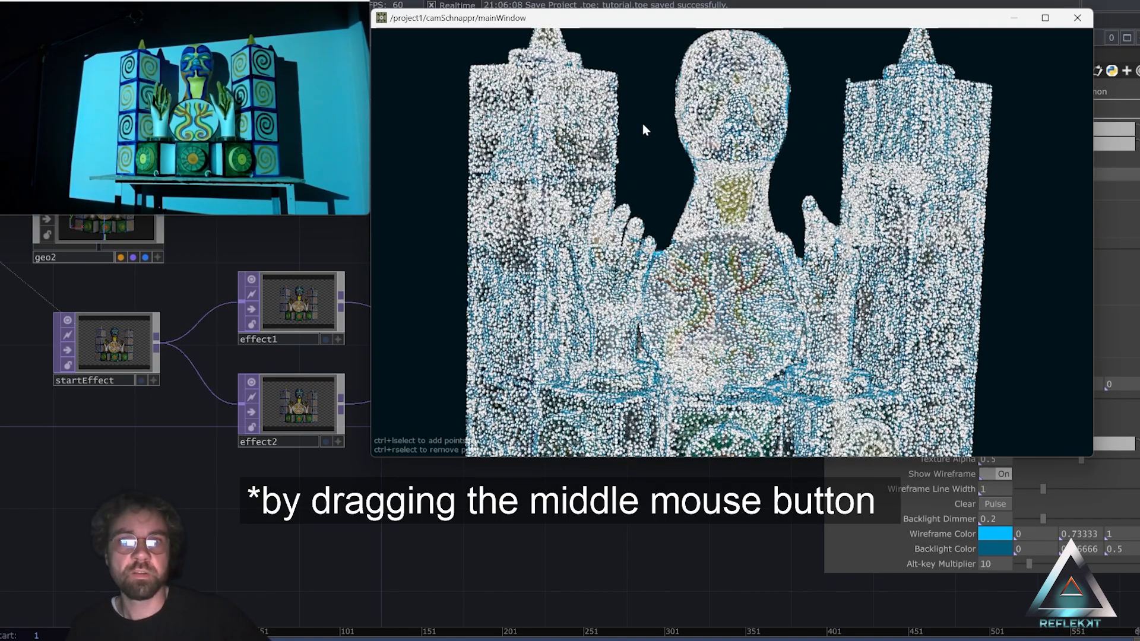
pyautogui.moveTo(644, 125)
pyautogui.mouseDown(button='middle')
pyautogui.moveTo(678, 145)
pyautogui.moveTo(652, 179)
pyautogui.moveTo(696, 216)
pyautogui.mouseUp(button='middle')
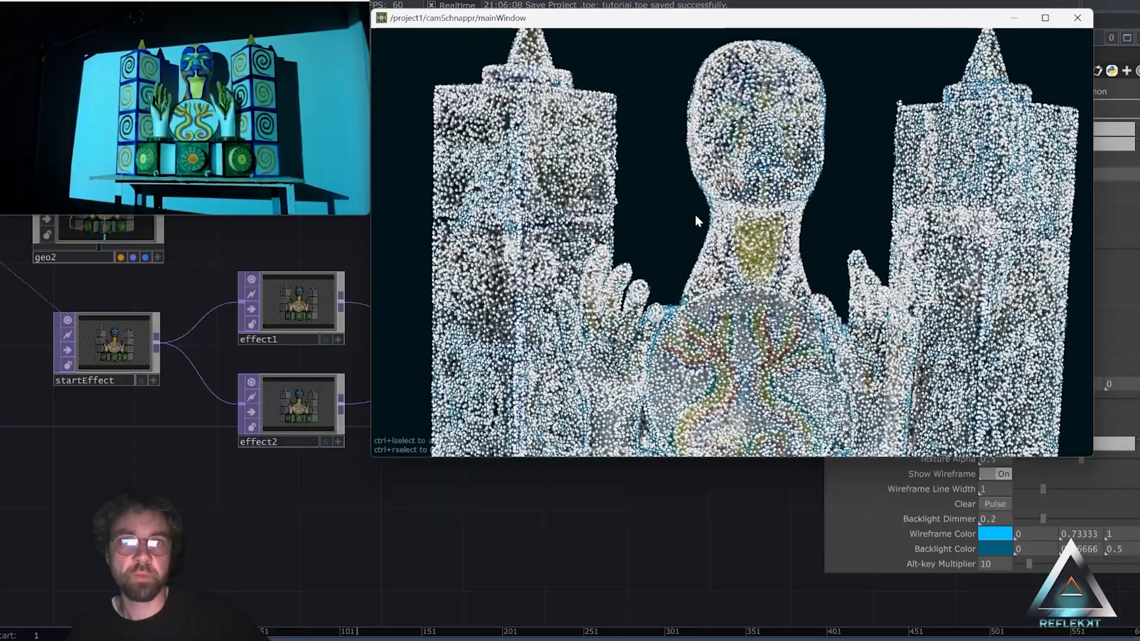
pyautogui.moveTo(653, 114); pyautogui.dragTo(697, 220, button='middle')
pyautogui.moveTo(647, 107); pyautogui.dragTo(740, 153, button='middle')
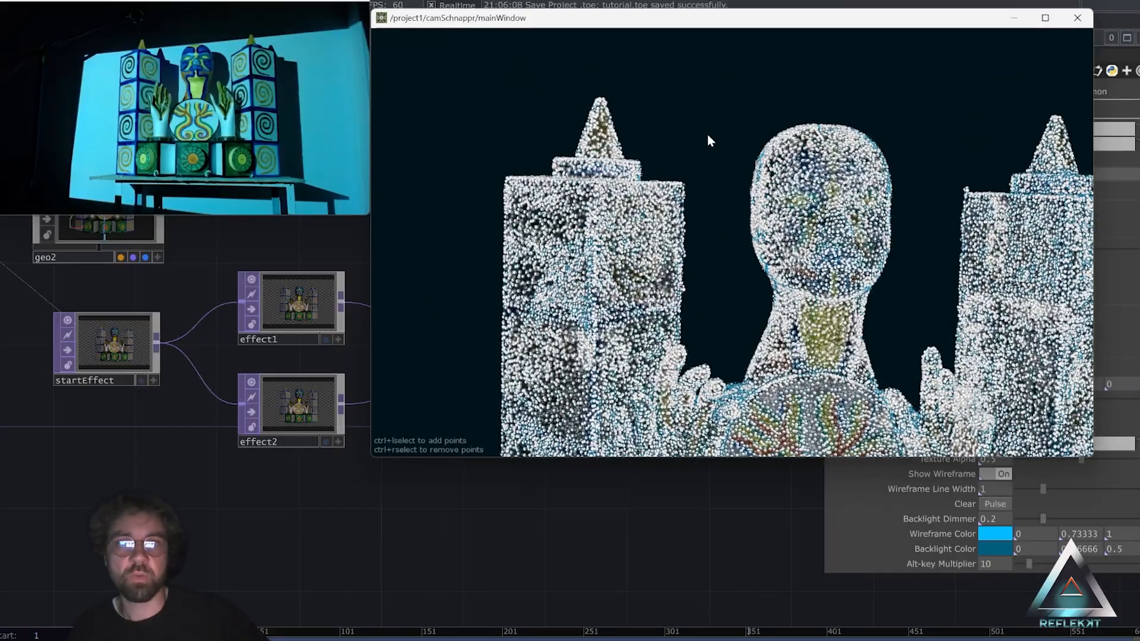
pyautogui.moveTo(709, 137); pyautogui.dragTo(692, 160)
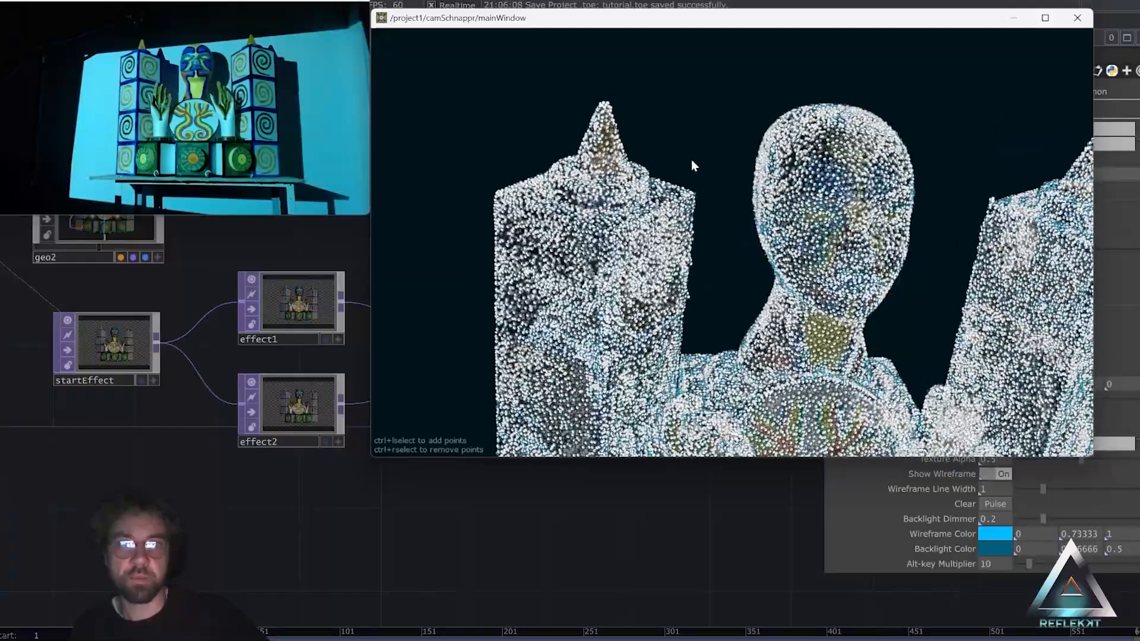
pyautogui.scroll(5, 693, 162)
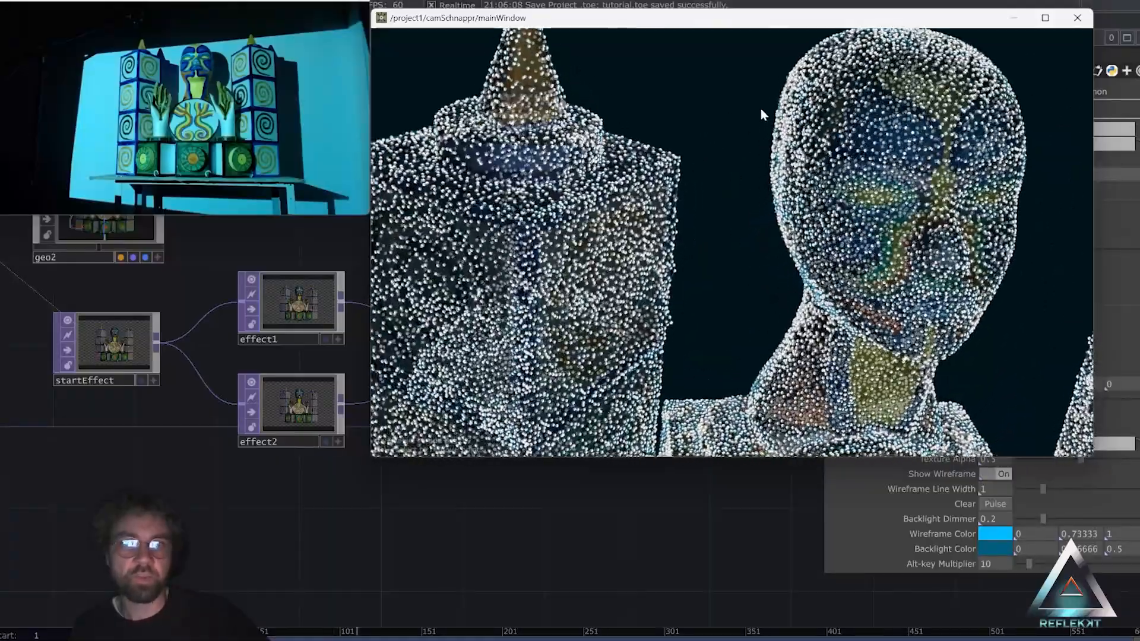
pyautogui.moveTo(762, 110); pyautogui.dragTo(850, 78, button='middle')
pyautogui.moveTo(727, 106); pyautogui.dragTo(855, 89, button='middle')
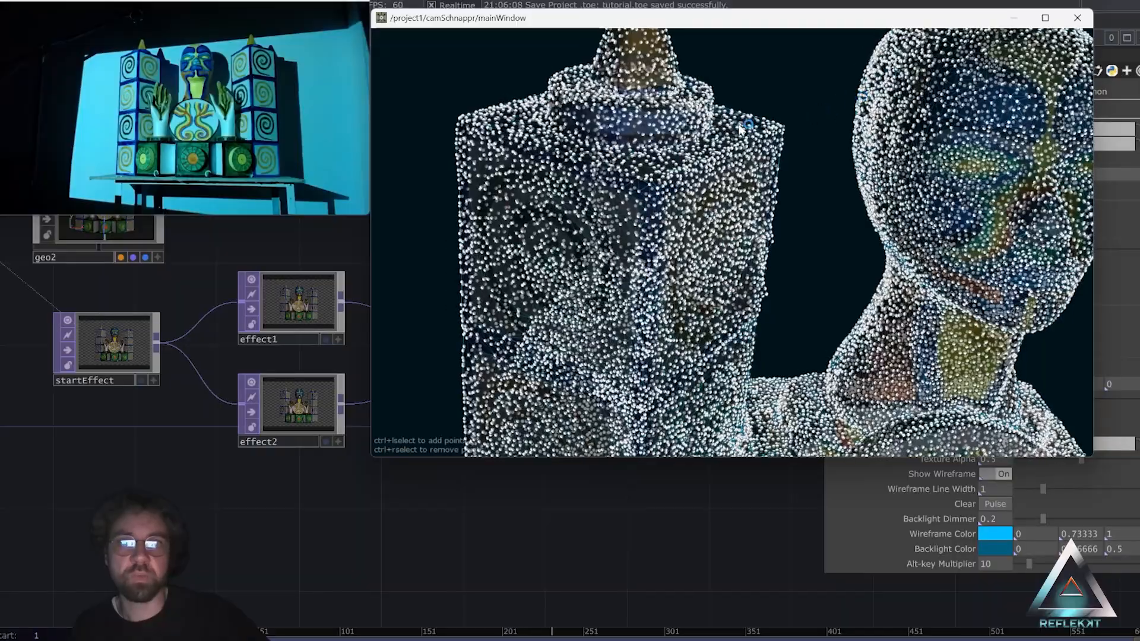
pyautogui.scroll(5, 803, 108)
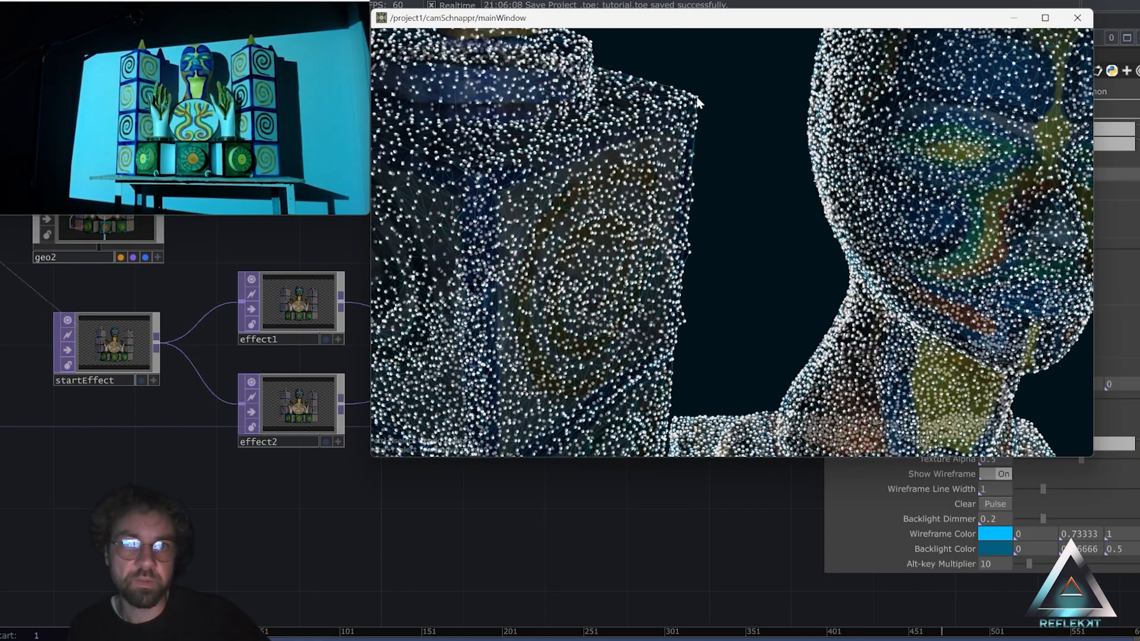
pyautogui.moveTo(703, 103); pyautogui.dragTo(692, 108)
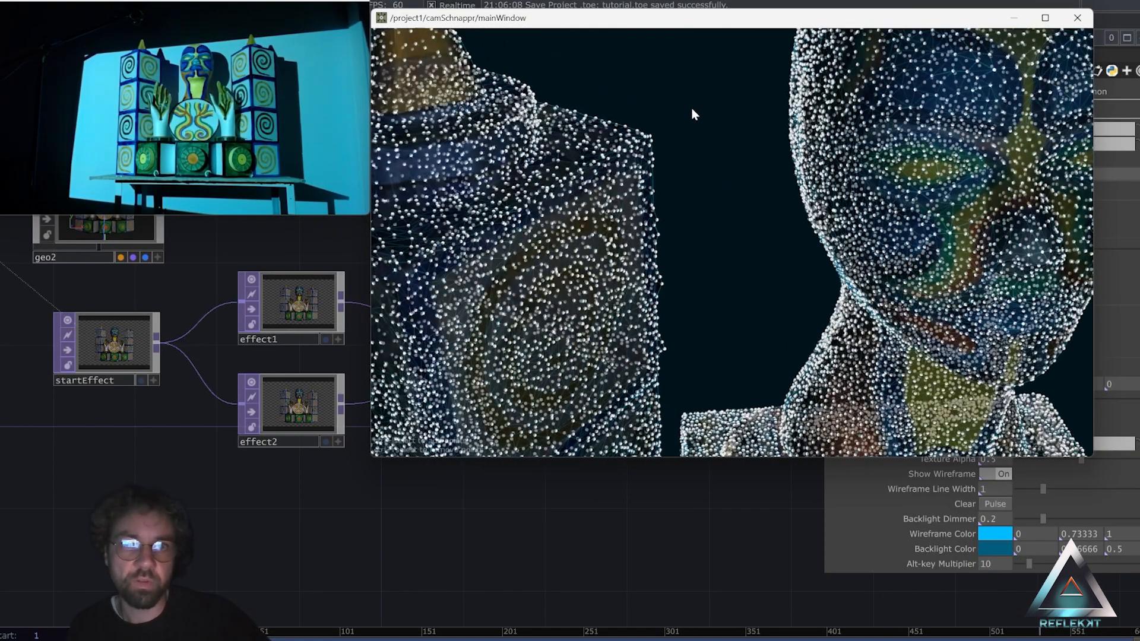
pyautogui.click(650, 136)
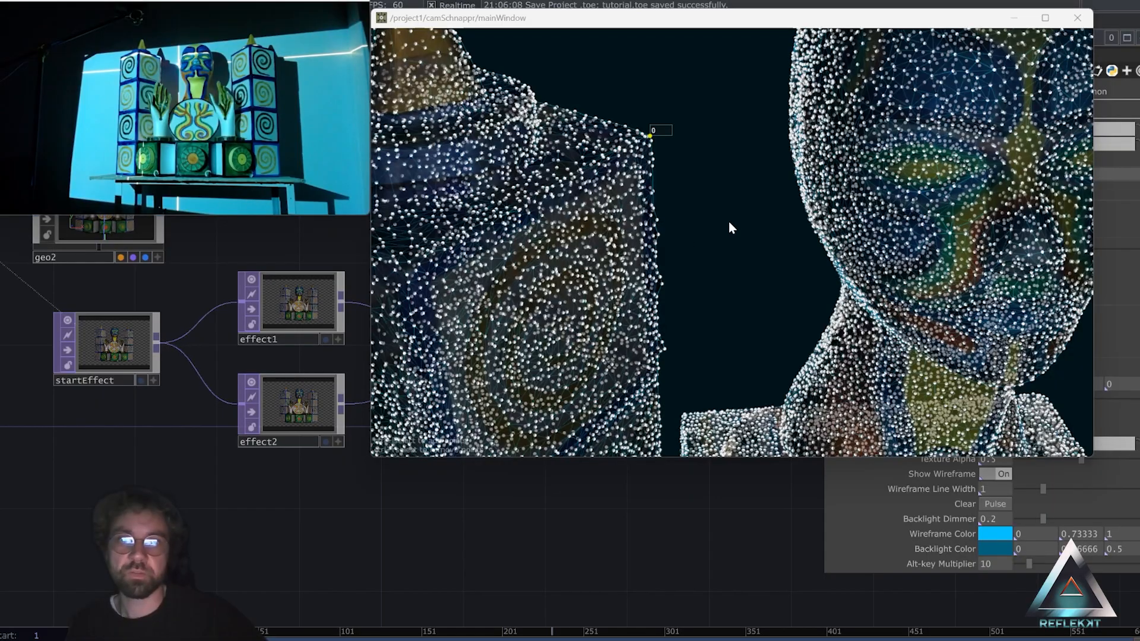
# Add a calibration point at the left tower's upper outer corner.
pyautogui.moveTo(729, 222); pyautogui.dragTo(618, 250, button='middle')
pyautogui.moveTo(762, 247); pyautogui.dragTo(889, 167, button='right')
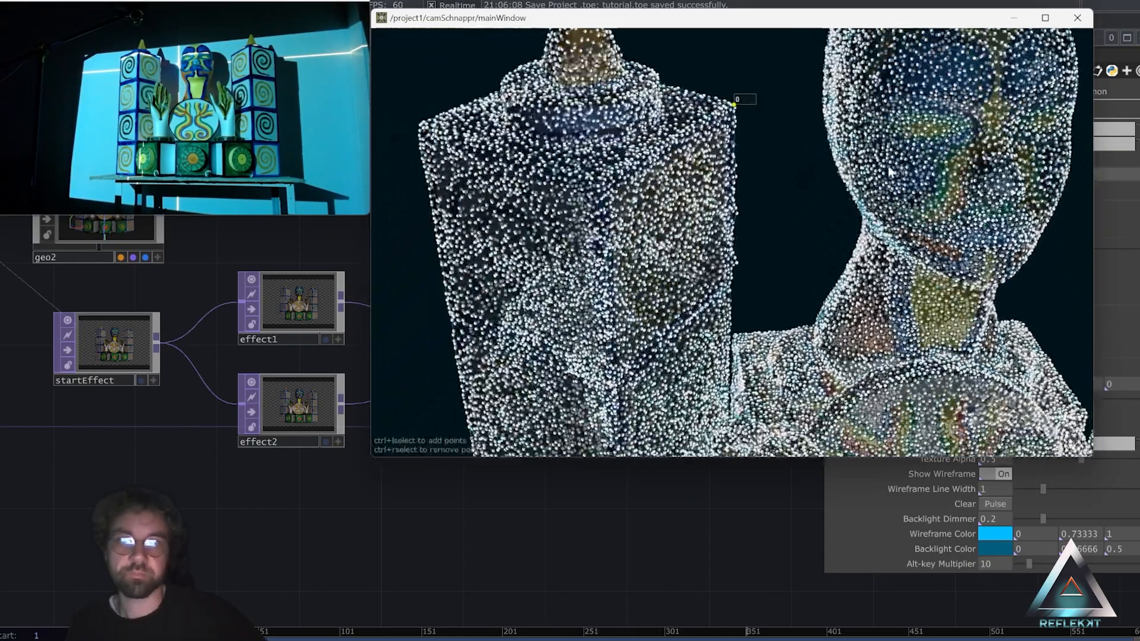
pyautogui.moveTo(700, 196)
pyautogui.mouseDown()
pyautogui.moveTo(755, 205)
pyautogui.moveTo(702, 192)
pyautogui.mouseUp()
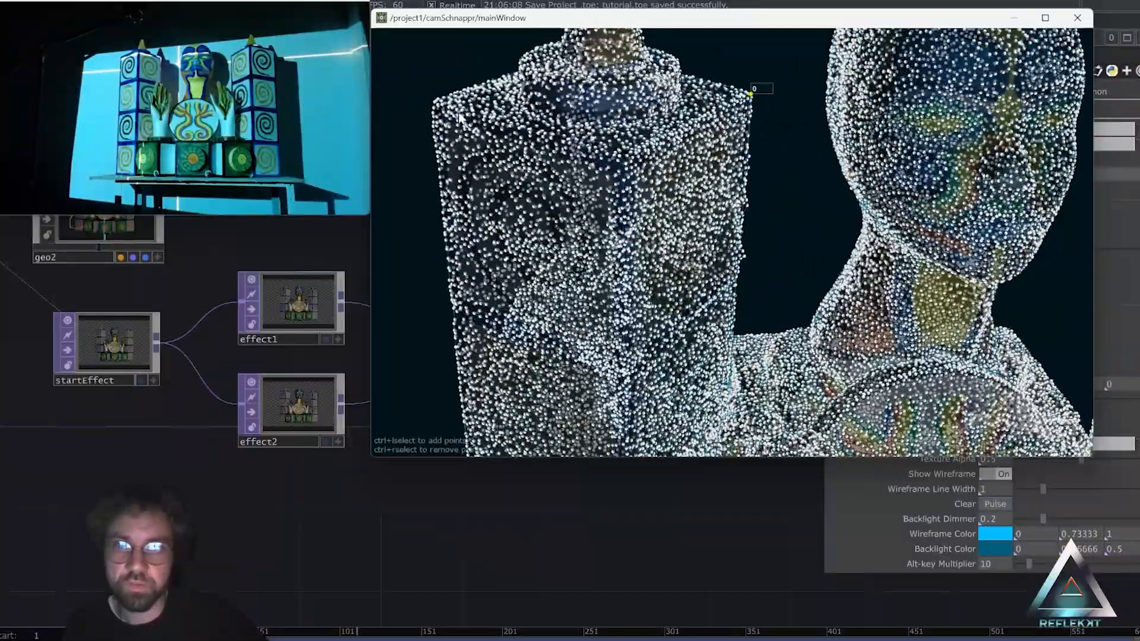
pyautogui.scroll(2, 461, 119)
pyautogui.moveTo(483, 145); pyautogui.dragTo(604, 222, button='right')
pyautogui.scroll(2, 536, 190)
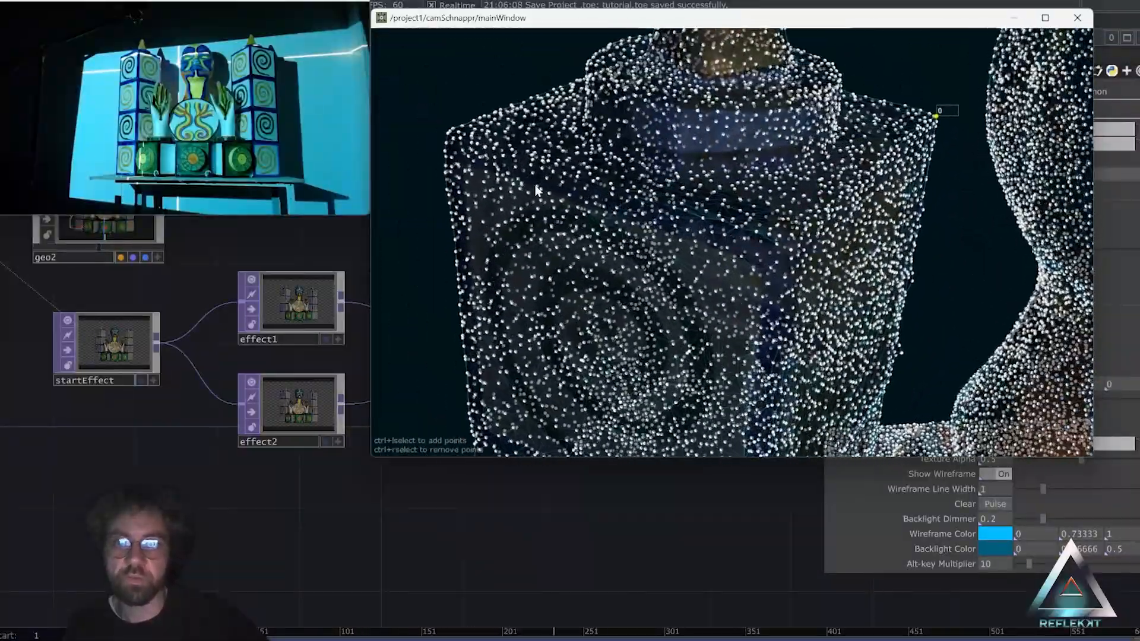
pyautogui.moveTo(537, 190); pyautogui.dragTo(575, 213, button='right')
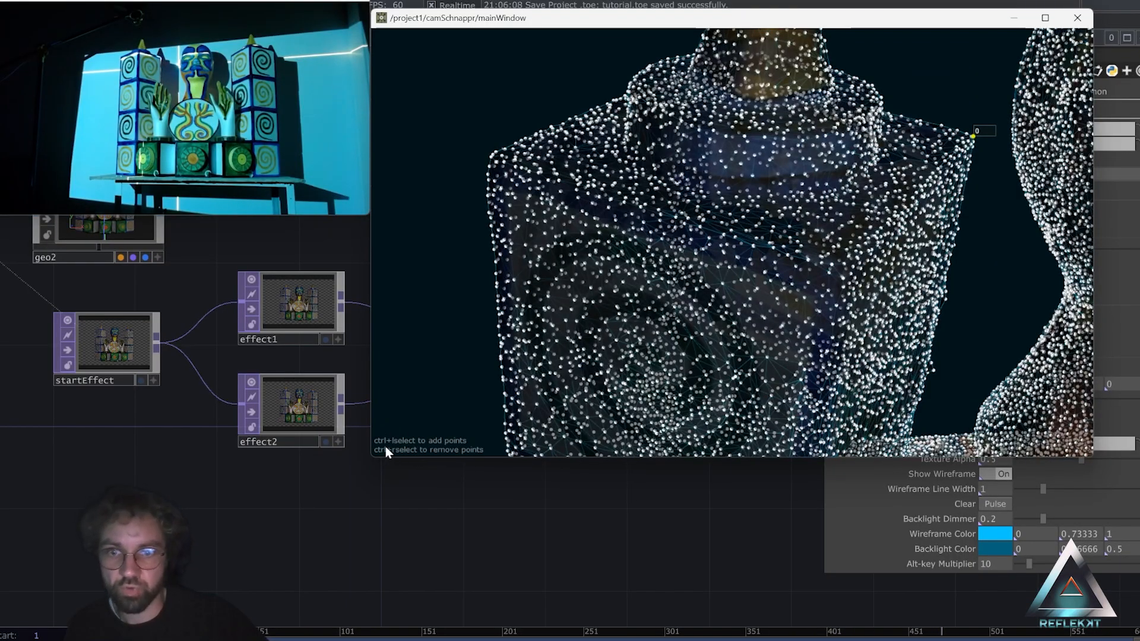
pyautogui.keyDown('ctrl'); pyautogui.click(492, 158); pyautogui.keyUp('ctrl')
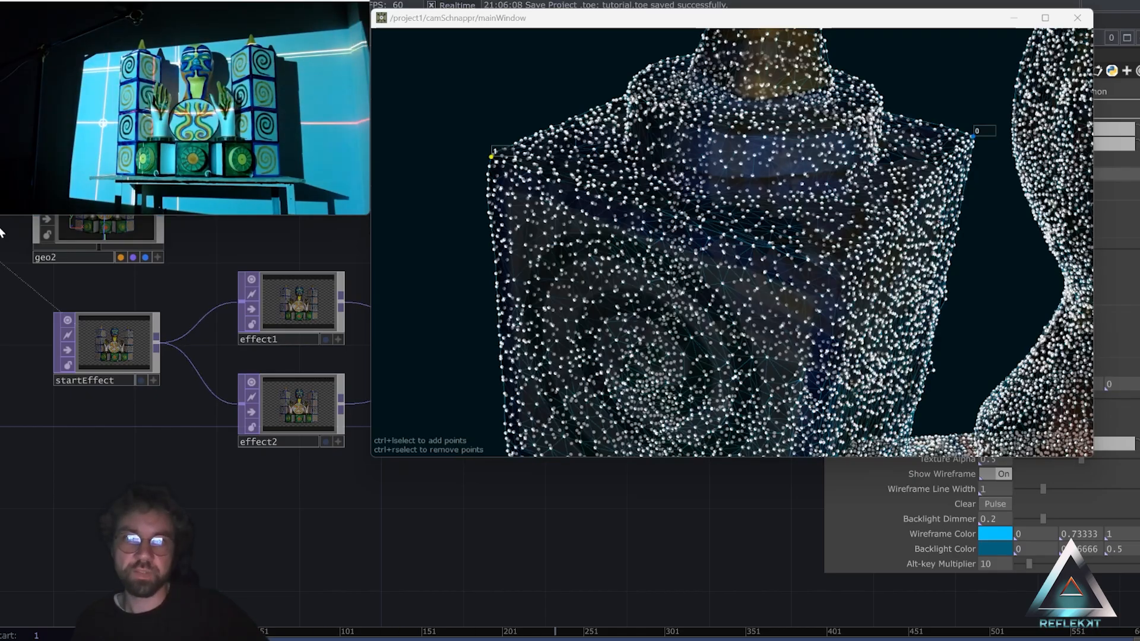
# Add a calibration point at the right tower's upper outer corner.
pyautogui.moveTo(1016, 289); pyautogui.dragTo(833, 346)
pyautogui.moveTo(832, 346); pyautogui.dragTo(679, 121, button='right')
pyautogui.moveTo(751, 350); pyautogui.dragTo(592, 366)
pyautogui.moveTo(766, 178); pyautogui.dragTo(666, 289, button='right')
pyautogui.scroll(5, 732, 267)
pyautogui.keyDown('ctrl'); pyautogui.click(814, 254); pyautogui.keyUp('ctrl')
pyautogui.moveTo(827, 263); pyautogui.dragTo(861, 309)
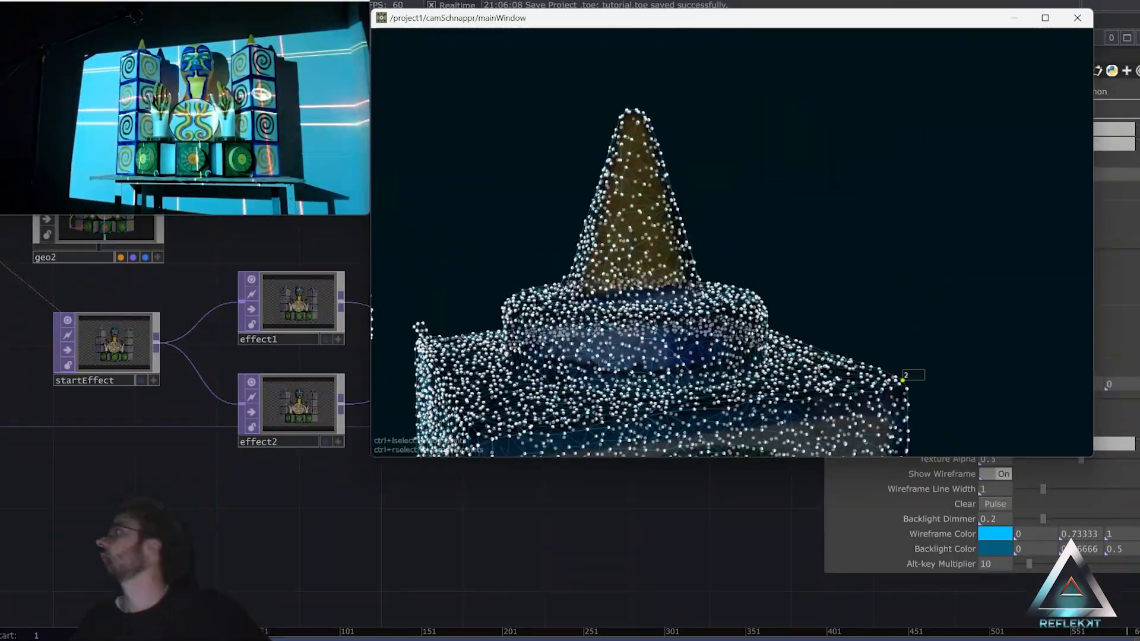
# Add a calibration point at the right tower's upper front corner, between its two visible faces.
pyautogui.moveTo(620, 308); pyautogui.dragTo(530, 157)
pyautogui.keyDown('ctrl'); pyautogui.click(595, 227); pyautogui.keyUp('ctrl')
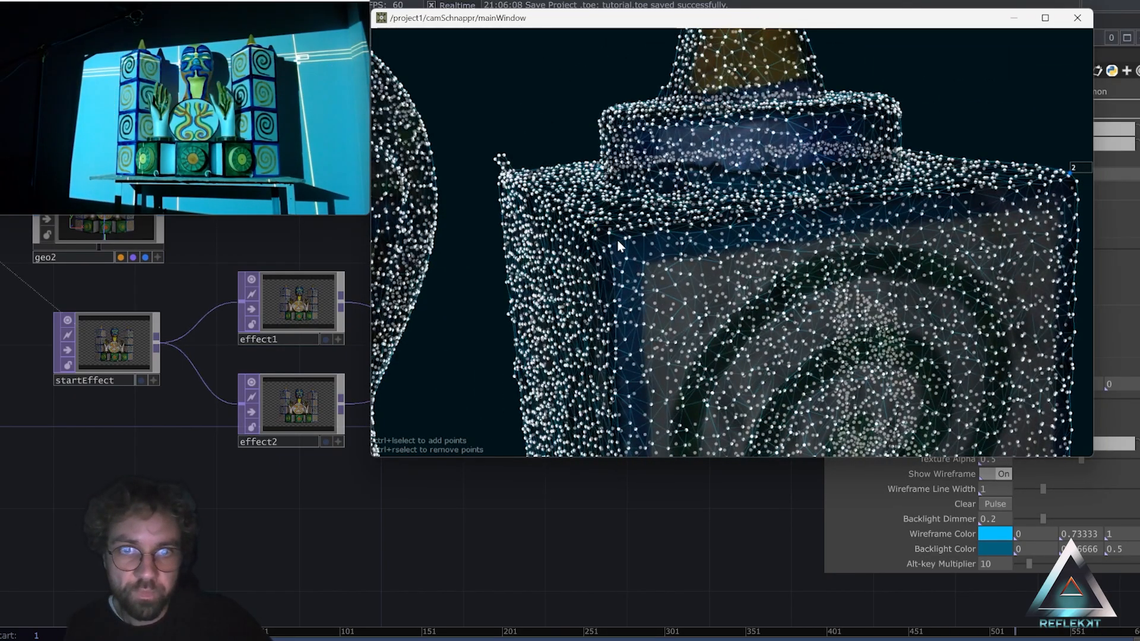
pyautogui.moveTo(635, 262)
pyautogui.mouseDown()
pyautogui.moveTo(613, 244)
pyautogui.moveTo(648, 269)
pyautogui.mouseUp()
# Move camSchnappr's main window clear of the parameters and raise Texture Alpha to 1, keeping Show Wireframe on.
pyautogui.moveTo(744, 26); pyautogui.dragTo(592, 9)
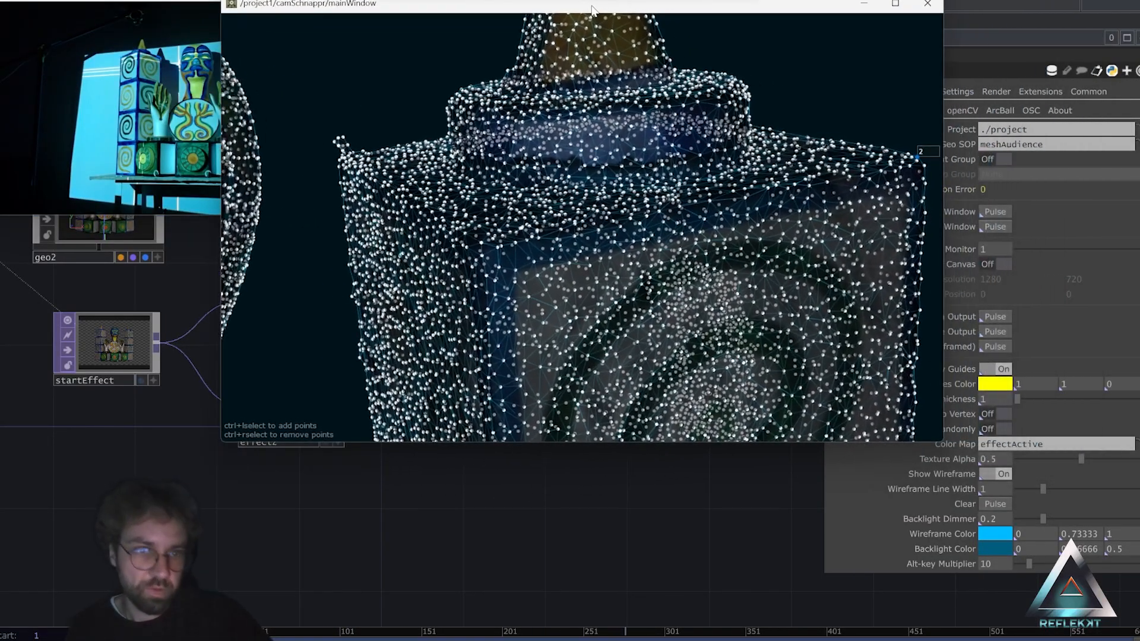
pyautogui.moveTo(701, 7); pyautogui.dragTo(641, 16)
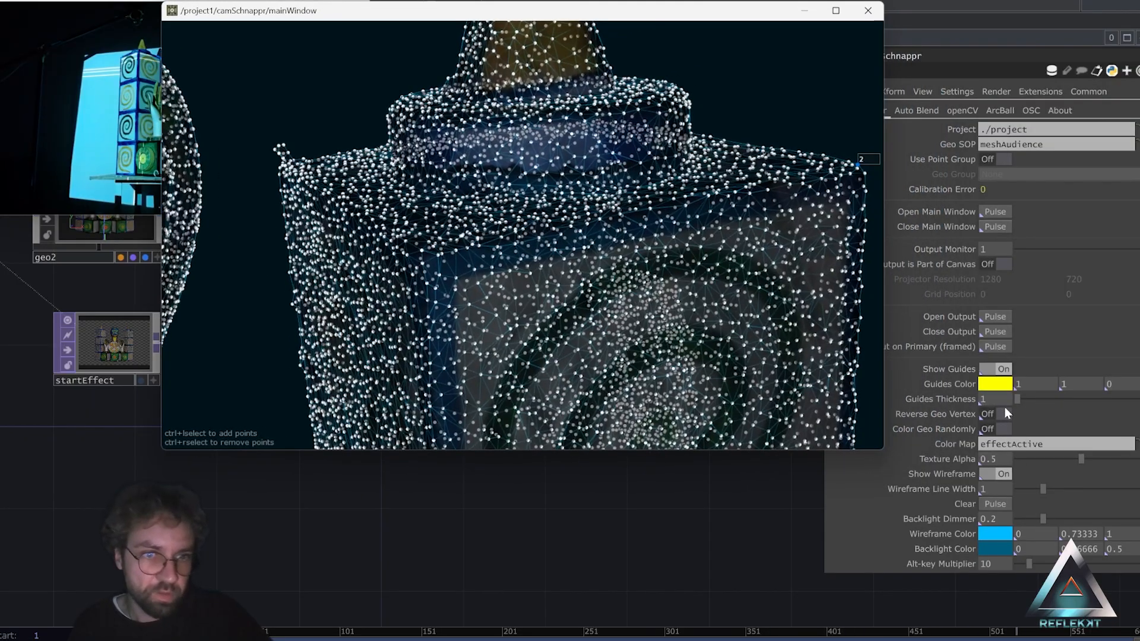
pyautogui.click(1001, 474)
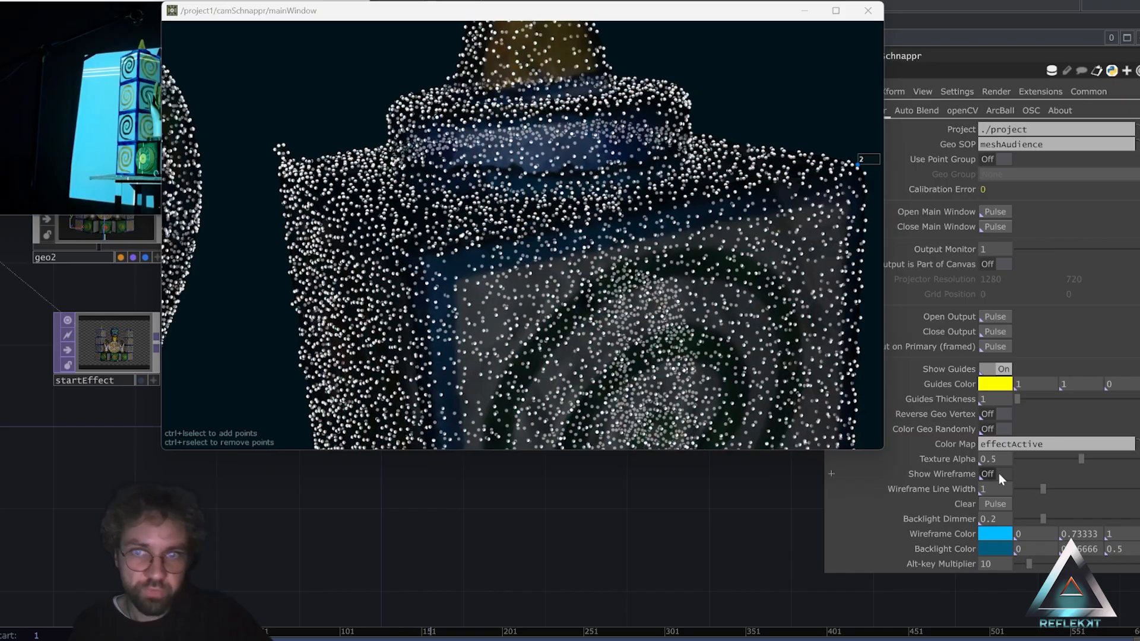
pyautogui.click(1002, 475)
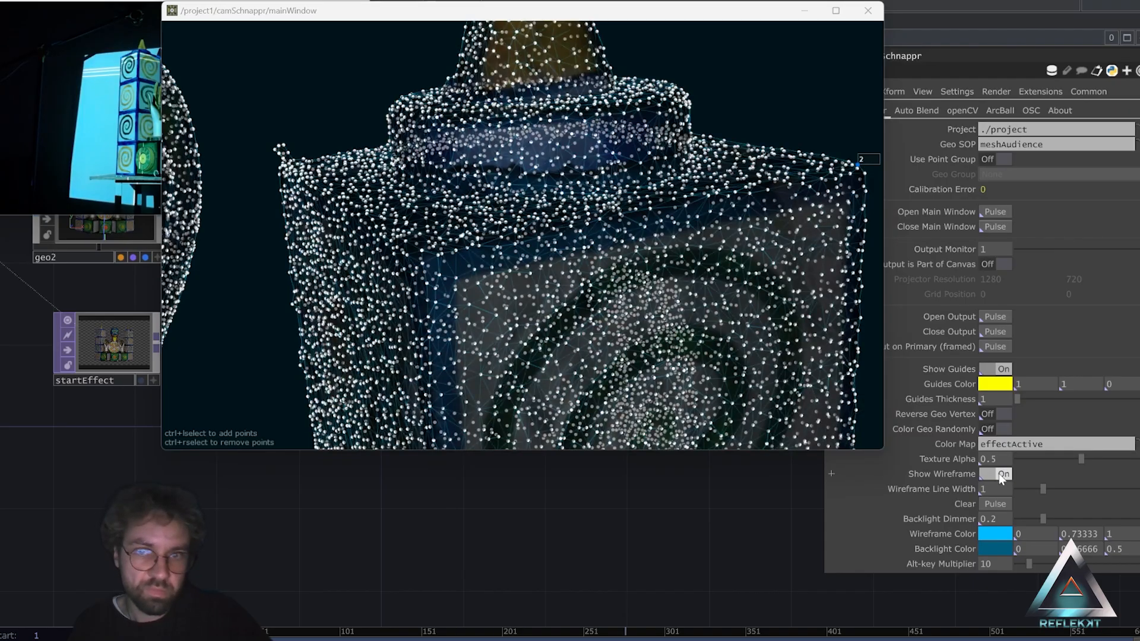
pyautogui.moveTo(1080, 458); pyautogui.dragTo(1091, 458)
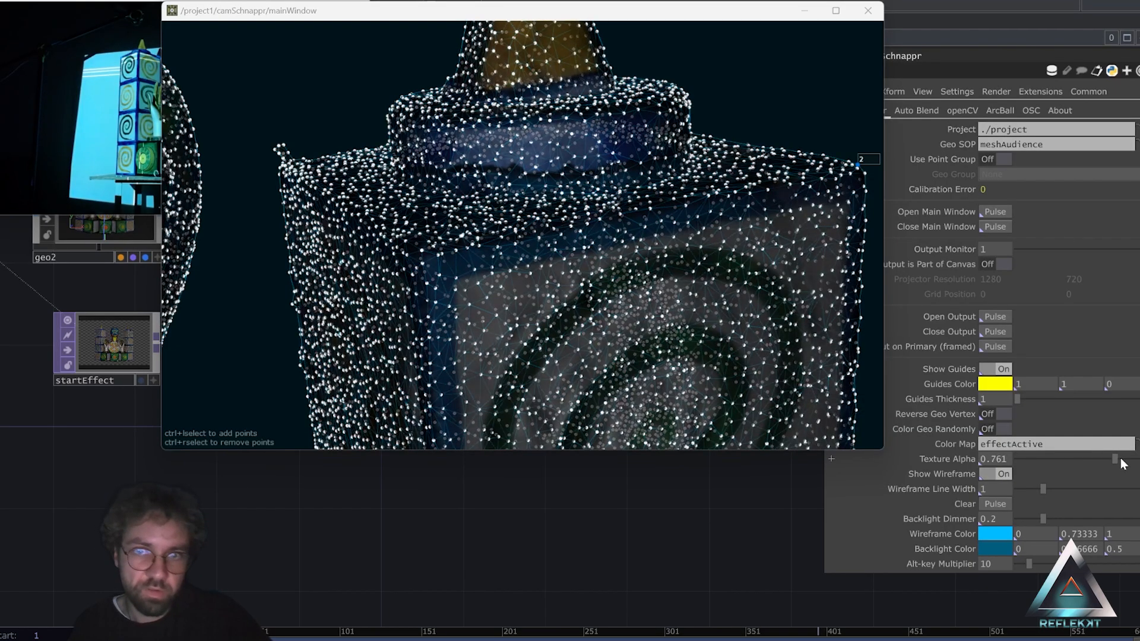
pyautogui.moveTo(1115, 318); pyautogui.dragTo(1139, 335)
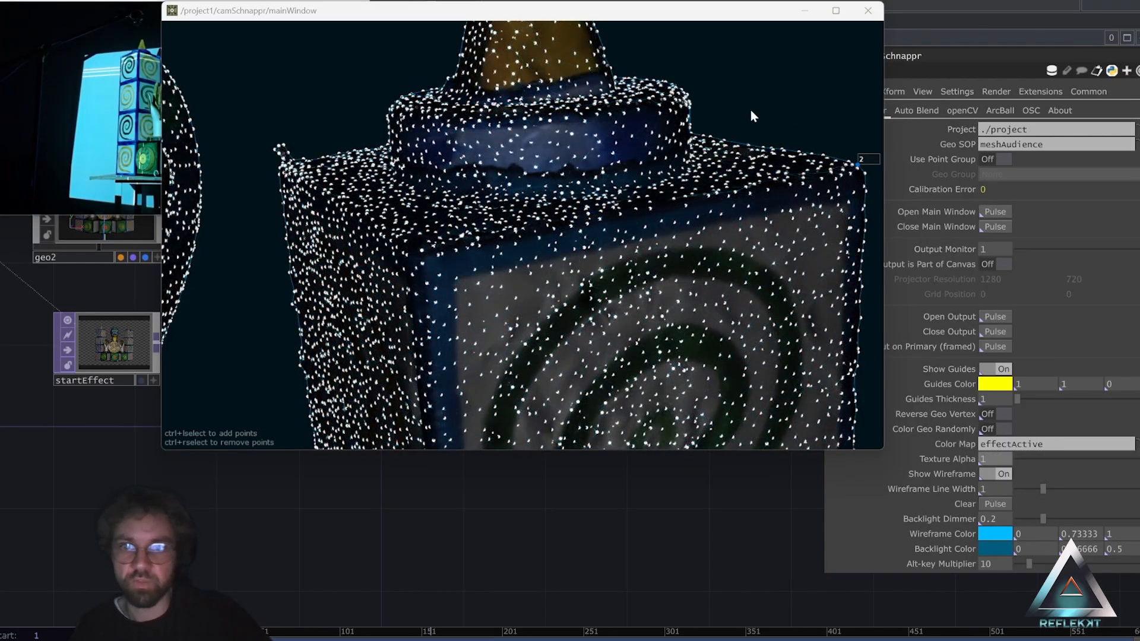
# Add a calibration point at the right tower's bottom outer corner.
pyautogui.moveTo(554, 252); pyautogui.dragTo(606, 259, button='right')
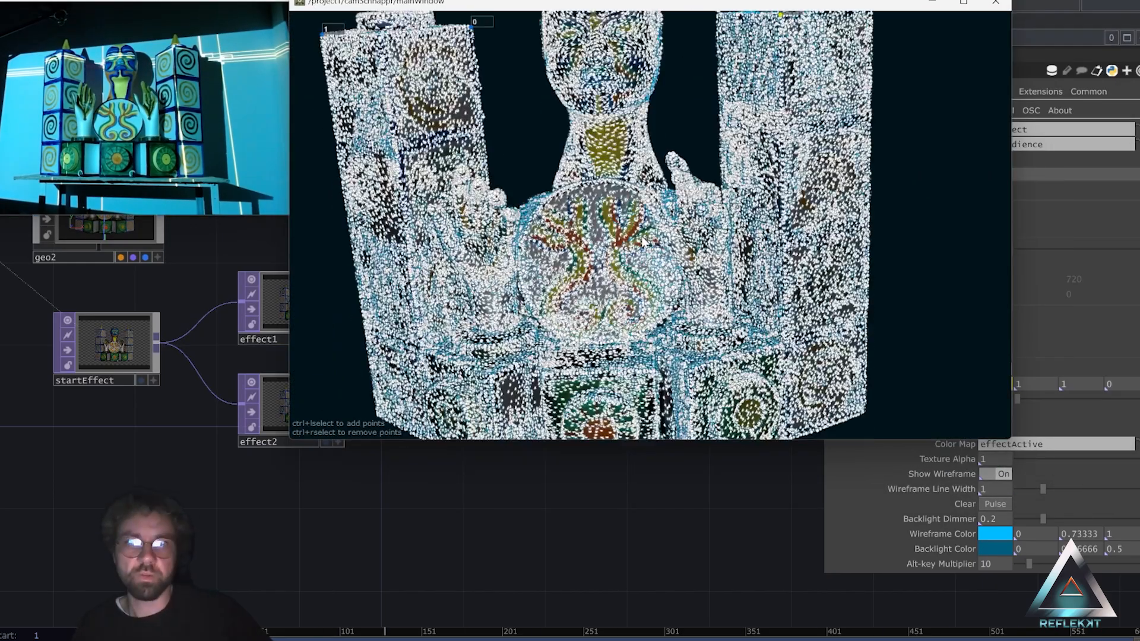
pyautogui.scroll(5, 644, 242)
pyautogui.moveTo(888, 392); pyautogui.dragTo(587, 245, button='right')
pyautogui.scroll(4, 587, 245)
pyautogui.keyDown('ctrl'); pyautogui.click(656, 147); pyautogui.keyUp('ctrl')
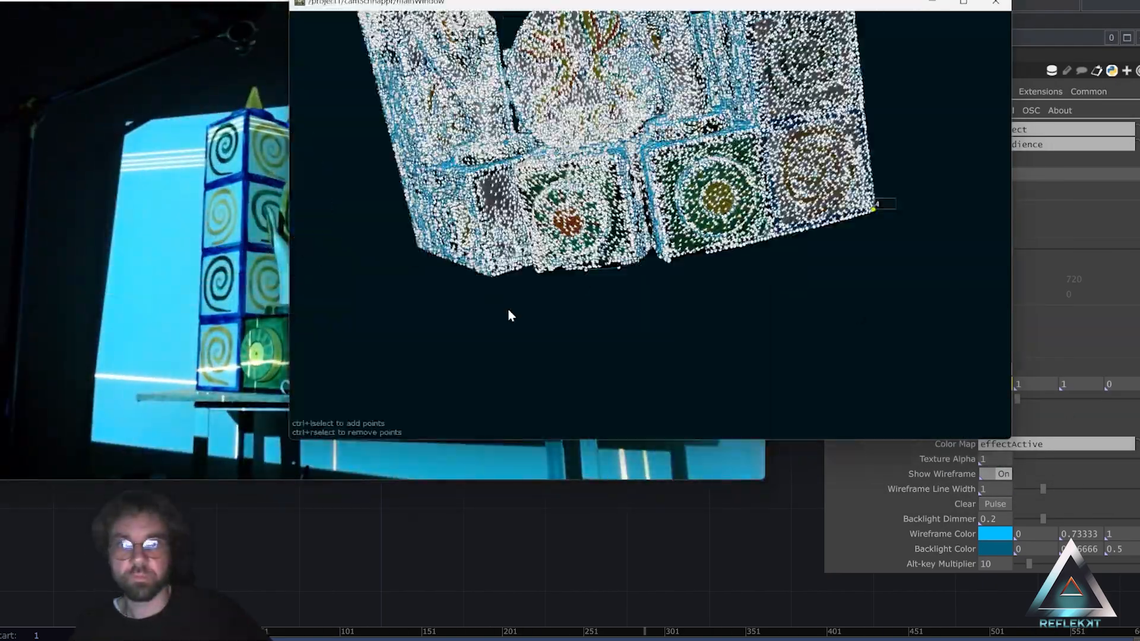
# Add calibration points at the left tower's bottom outer corner and at the upper front corner of the green block beside it.
pyautogui.scroll(5, 509, 313)
pyautogui.moveTo(420, 382); pyautogui.dragTo(789, 374, button='right')
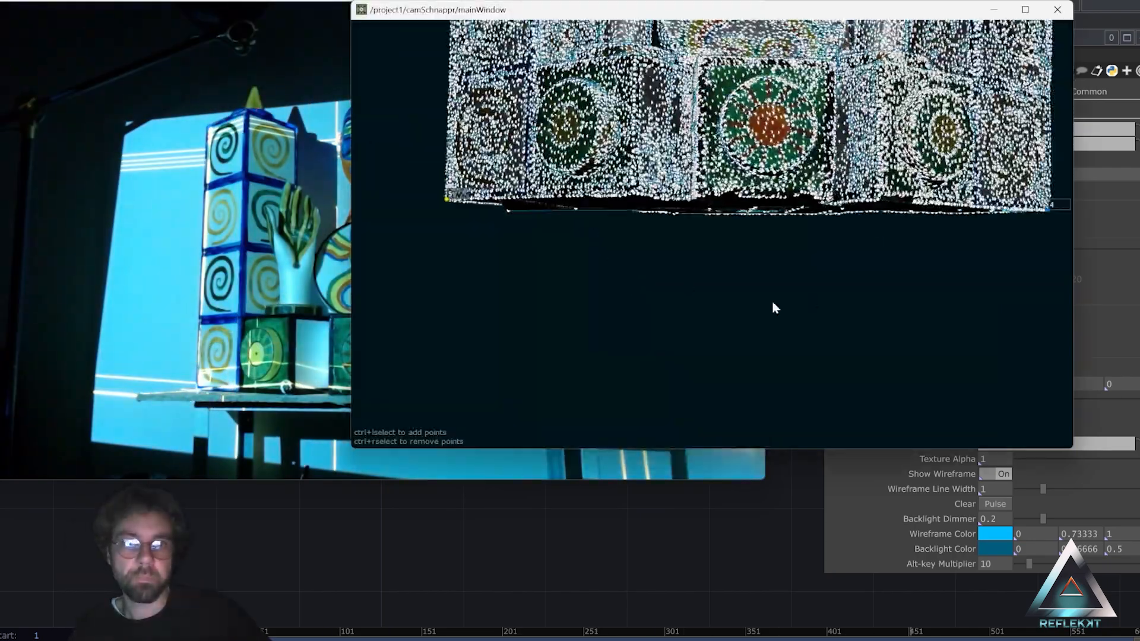
pyautogui.scroll(10, 772, 301)
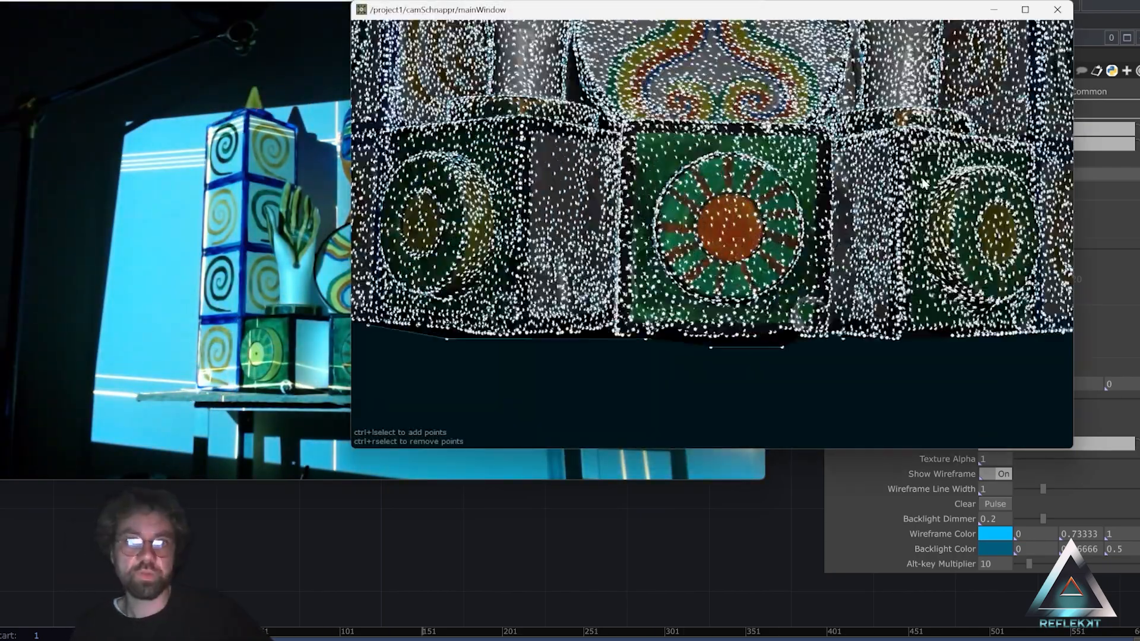
pyautogui.moveTo(771, 252); pyautogui.dragTo(786, 297)
pyautogui.scroll(-5, 794, 343)
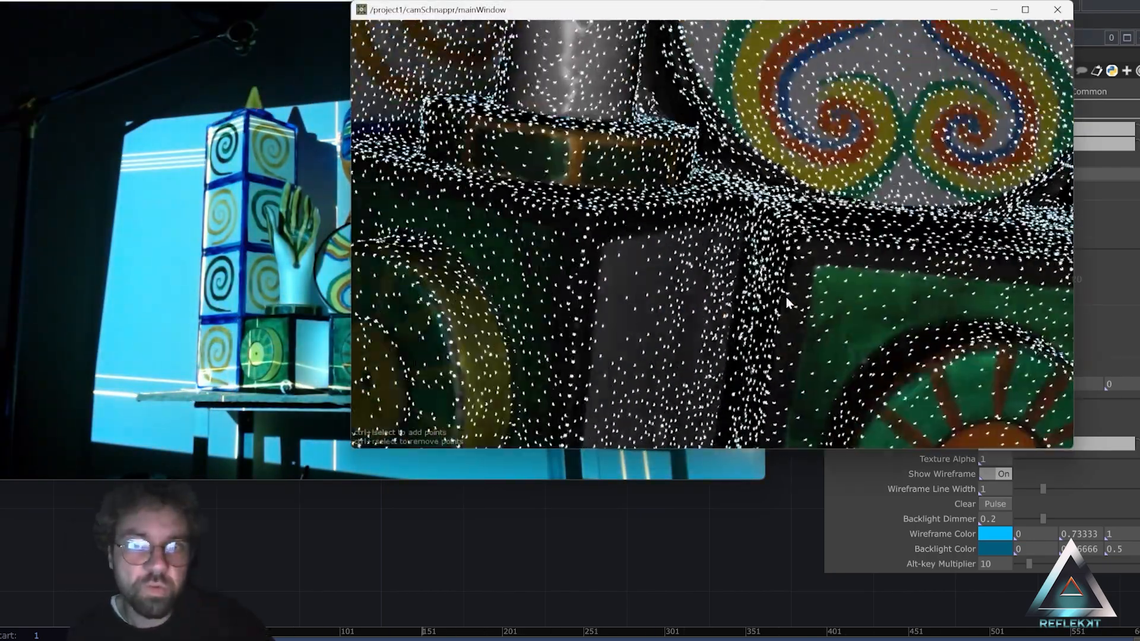
pyautogui.scroll(5, 787, 296)
pyautogui.click(176, 364)
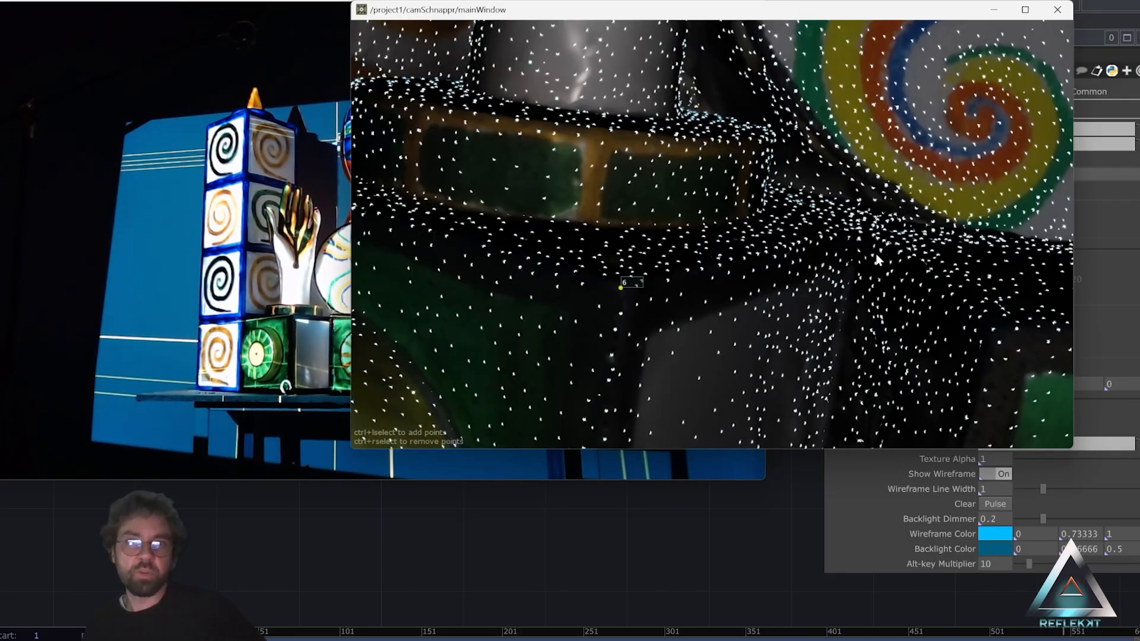
# Reselect the left tower's calibration points at its bottom outer and upper corners to check their projected alignment.
pyautogui.scroll(-5, 879, 260)
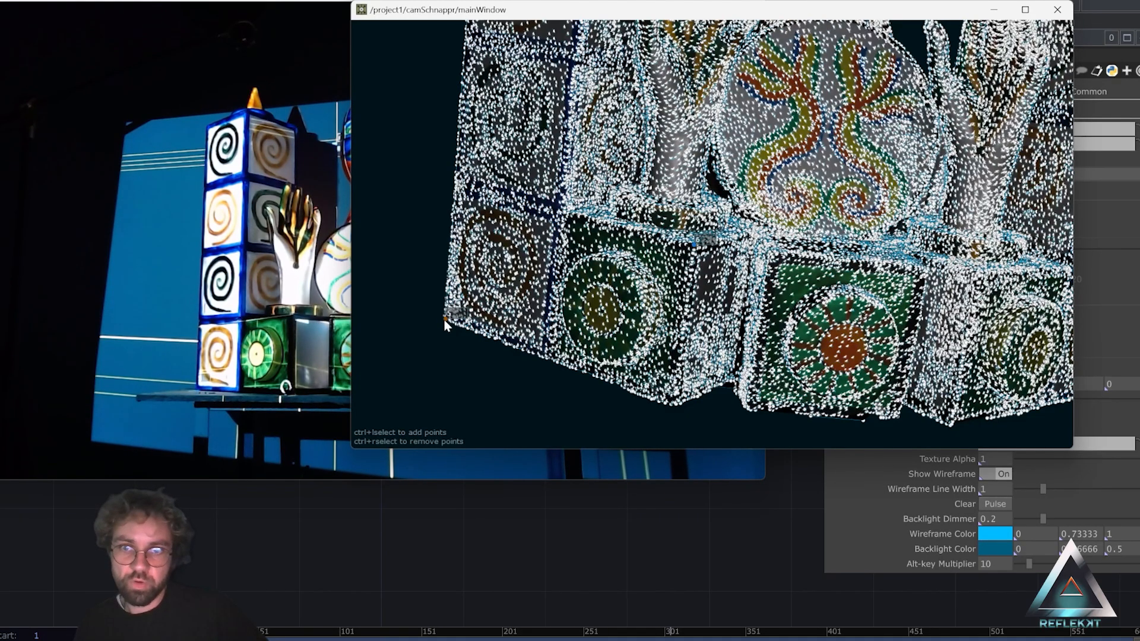
pyautogui.click(445, 320)
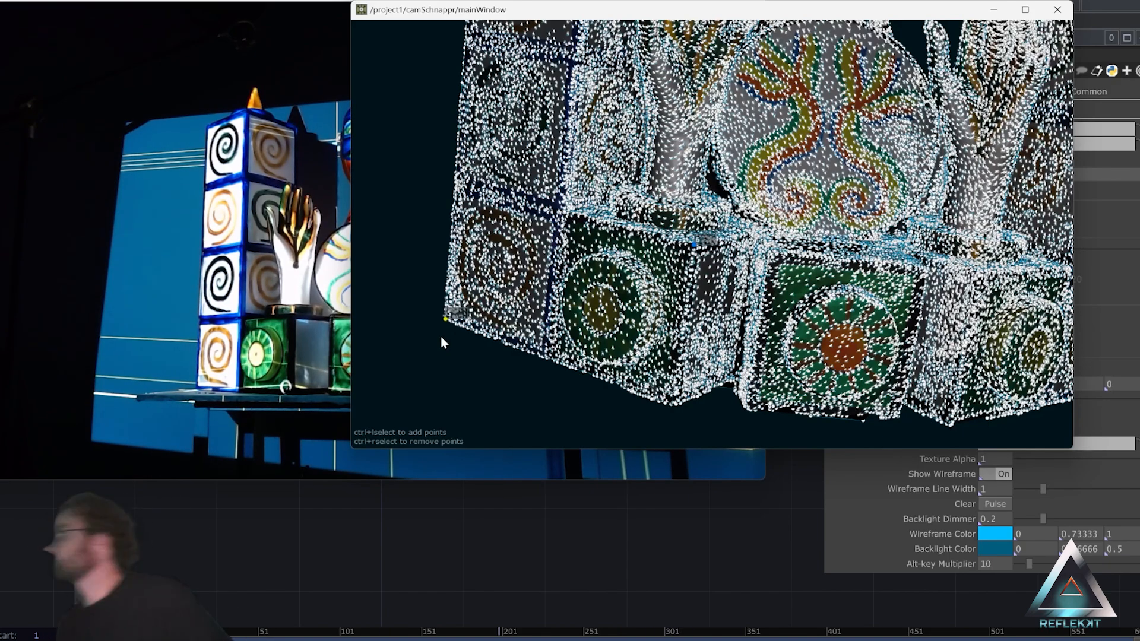
pyautogui.moveTo(578, 124); pyautogui.dragTo(569, 245, button='right')
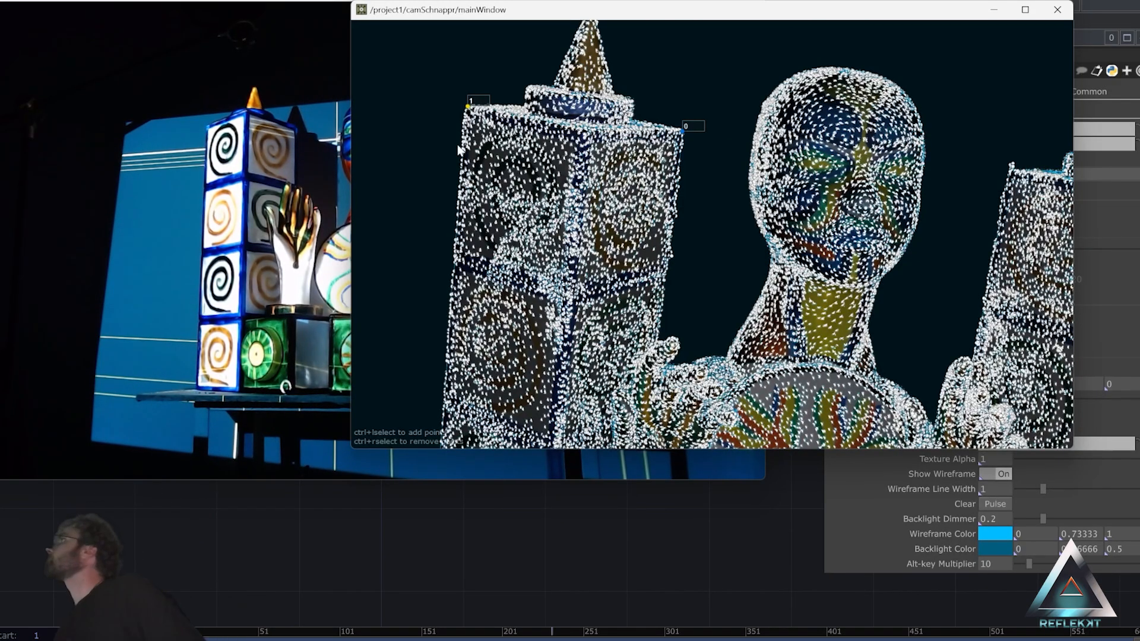
pyautogui.click(683, 131)
# Reselect the right tower's calibration points at its upper outer and bottom outer corners to check their projected alignment.
pyautogui.moveTo(754, 207); pyautogui.dragTo(624, 208, button='right')
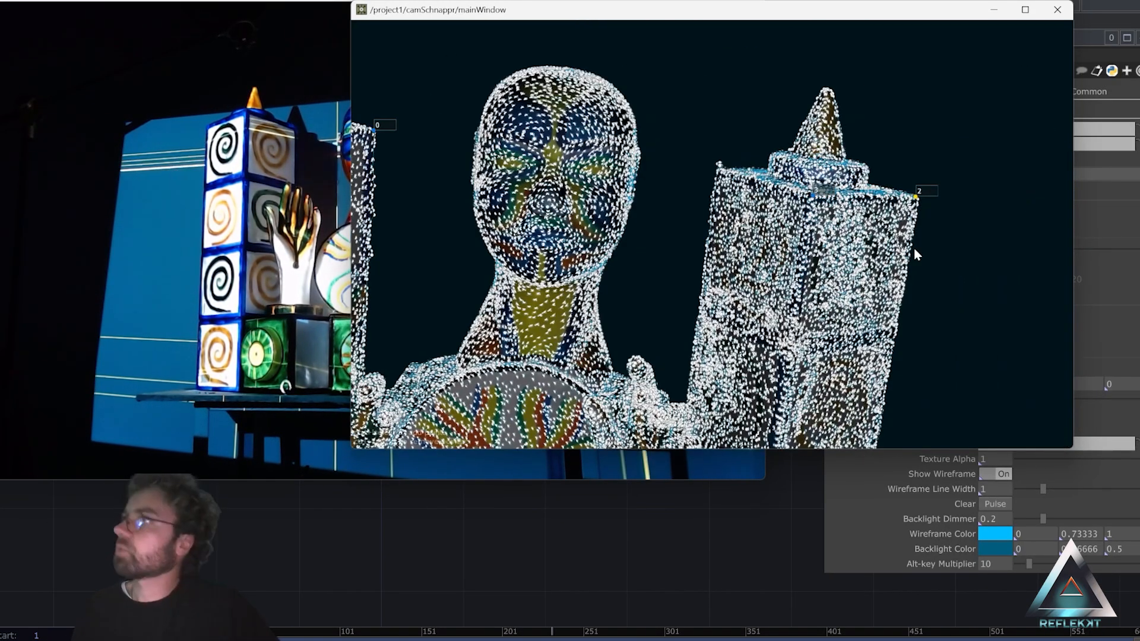
pyautogui.moveTo(914, 248); pyautogui.dragTo(904, 77, button='right')
pyautogui.click(822, 310)
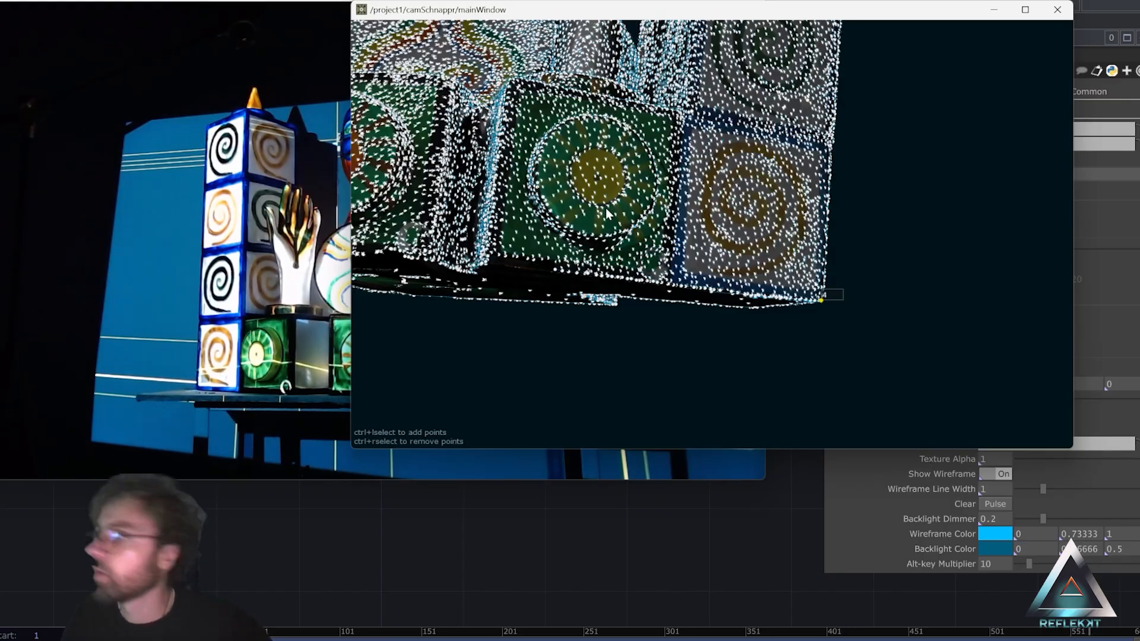
pyautogui.scroll(3, 593, 204)
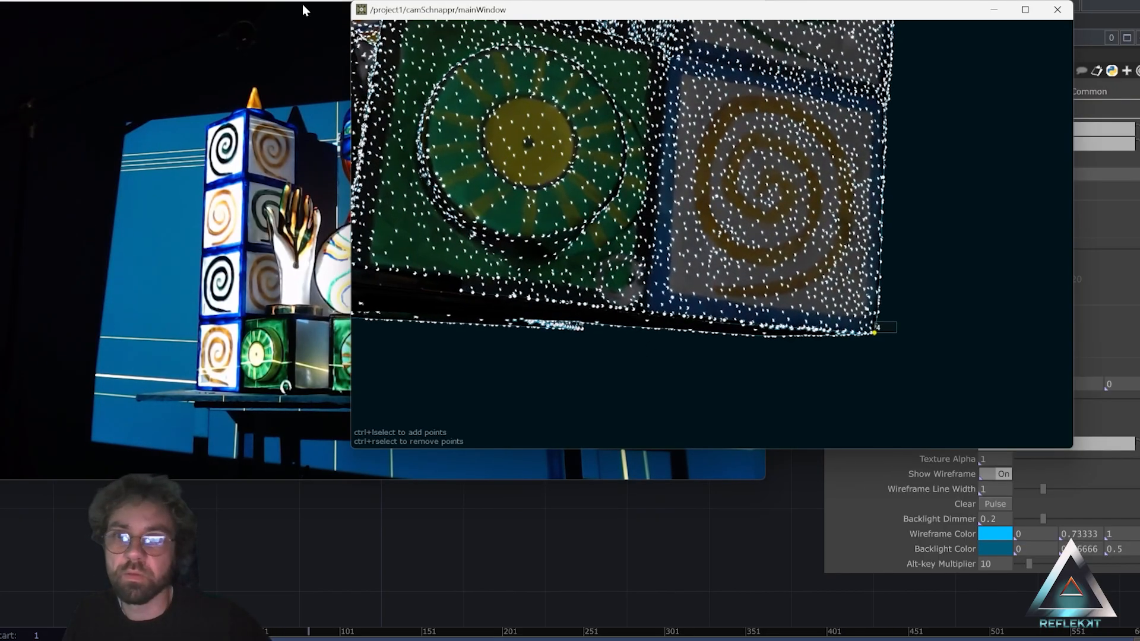
# Check the right tower's calibration points against the webcam view, and close the webcam and calibration windows.
pyautogui.click(299, 6)
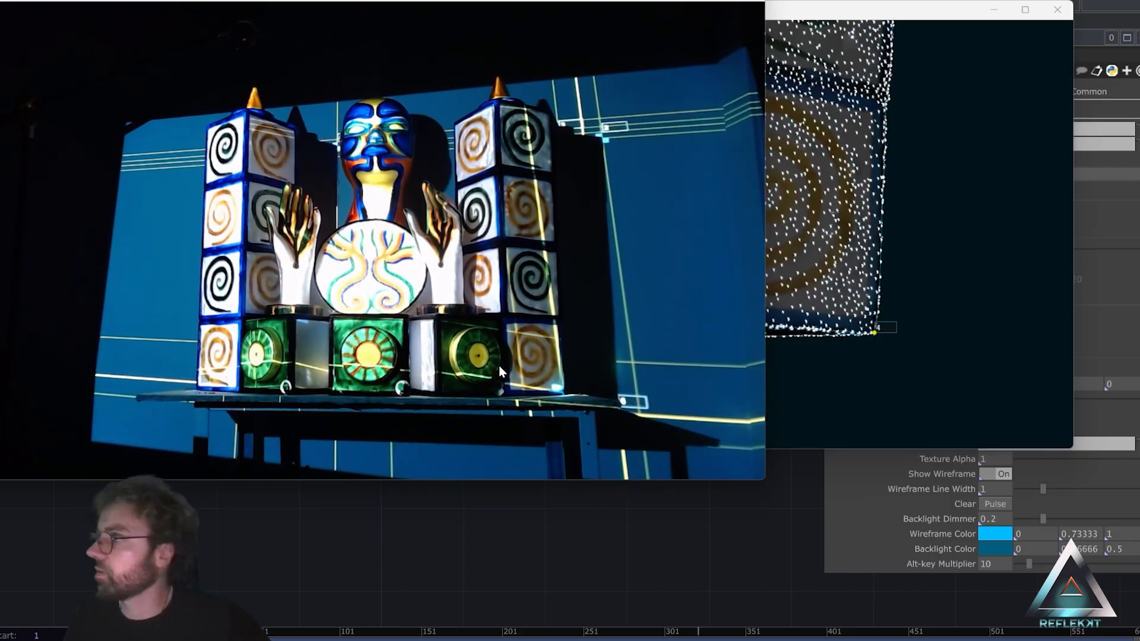
pyautogui.click(853, 13)
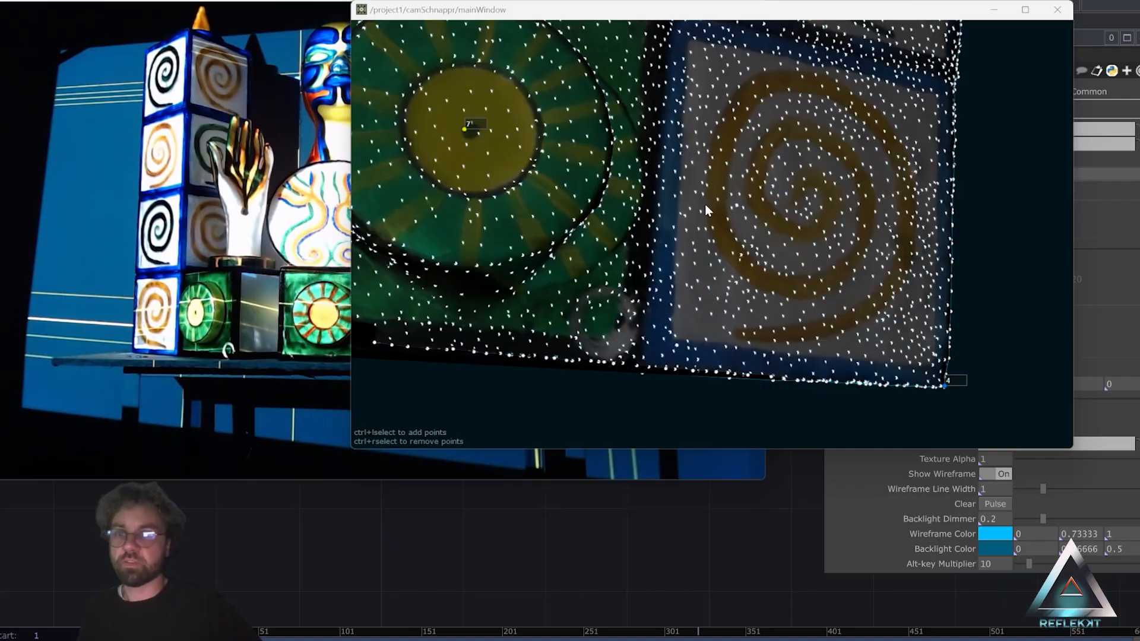
pyautogui.click(296, 3)
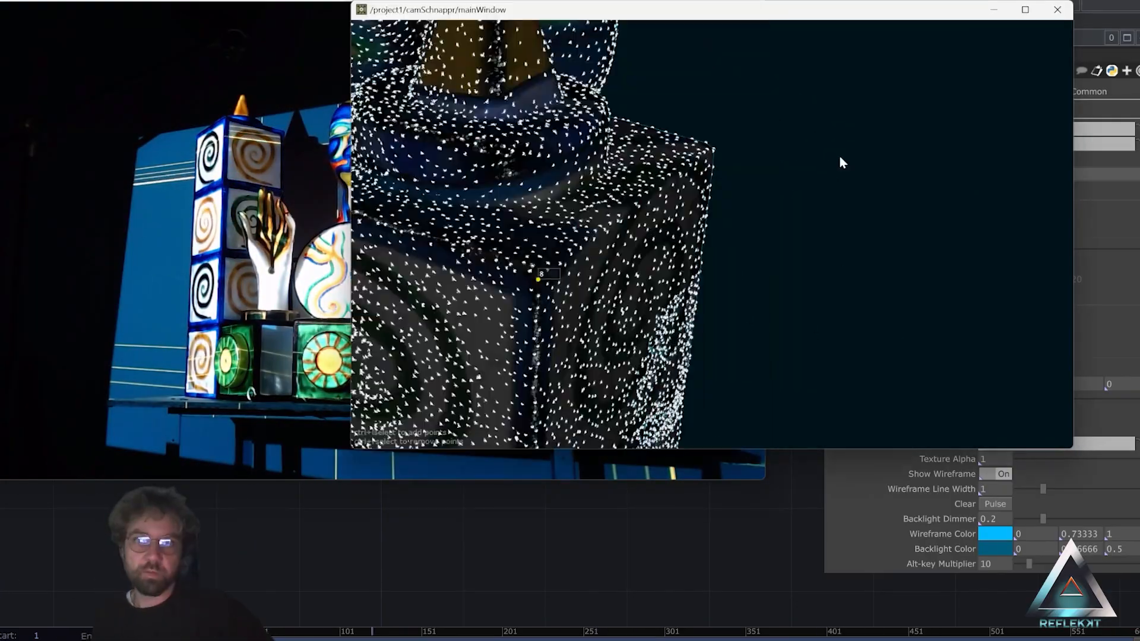
pyautogui.moveTo(839, 155); pyautogui.dragTo(809, 122)
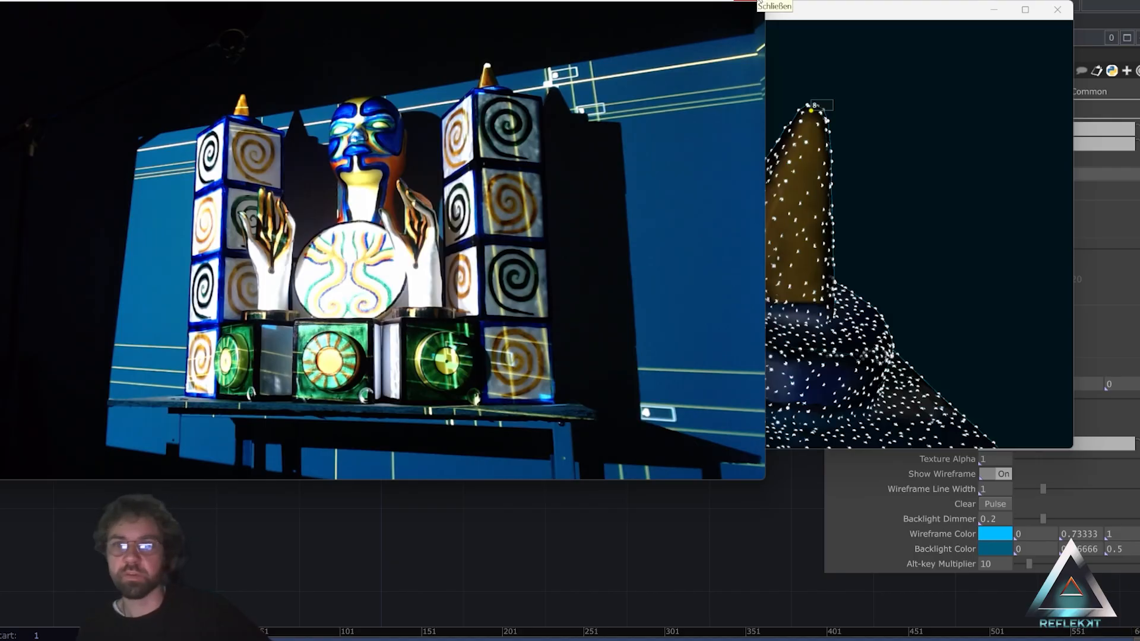
pyautogui.click(760, 2)
pyautogui.moveTo(956, 9); pyautogui.dragTo(849, 47)
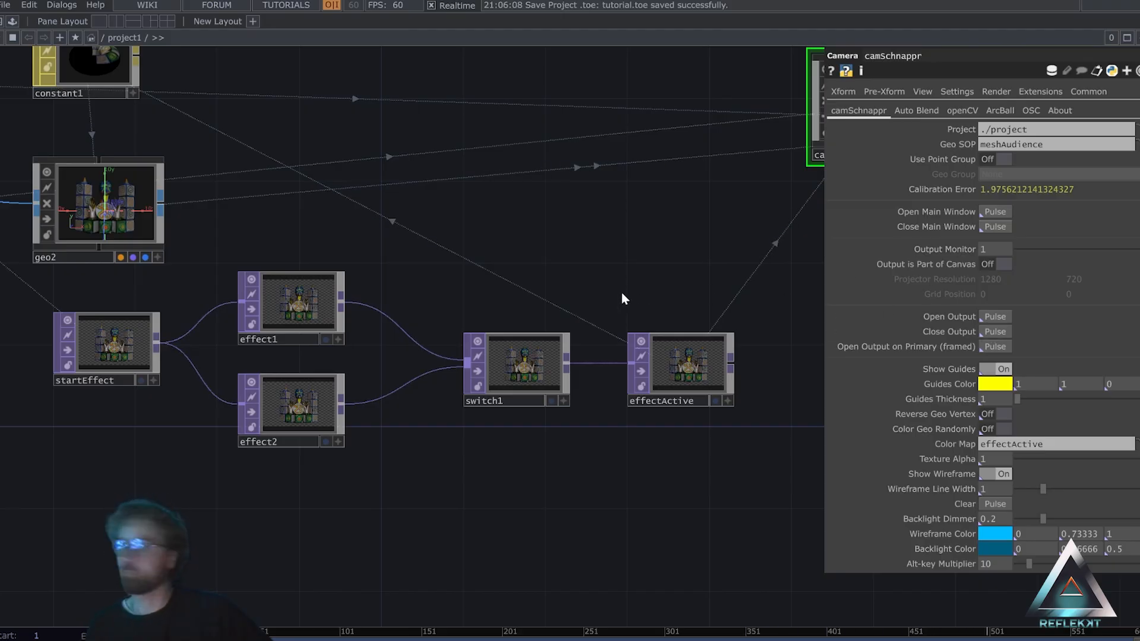
# Inspect the render2 output in the network and open it in a separate, smaller viewer window.
pyautogui.moveTo(607, 258); pyautogui.dragTo(491, 253)
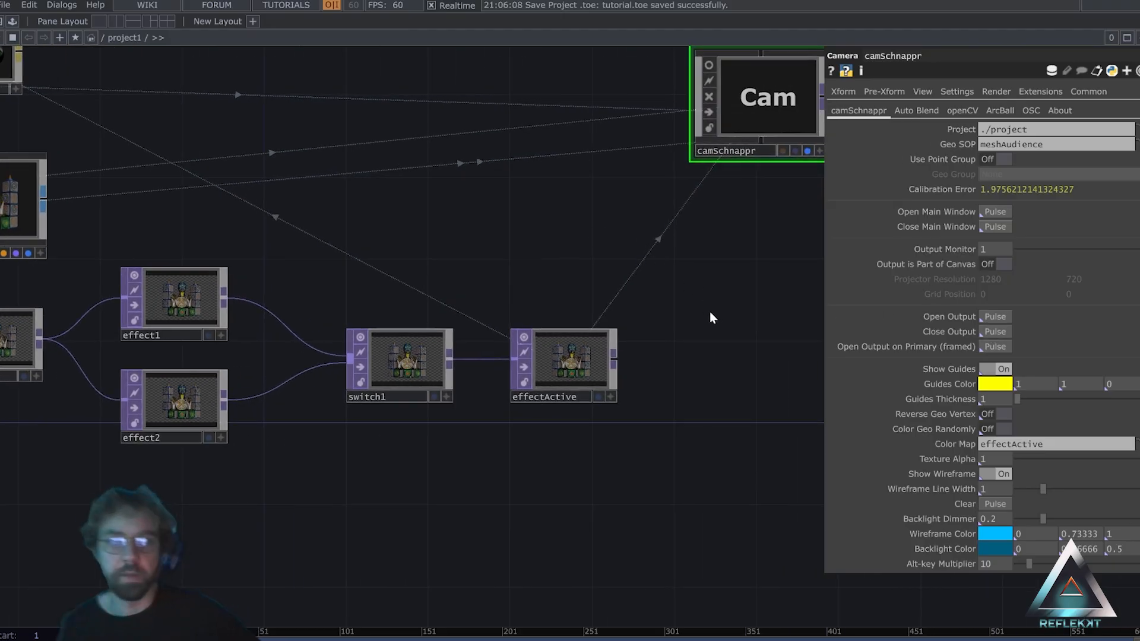
pyautogui.moveTo(656, 316); pyautogui.dragTo(344, 339)
pyautogui.moveTo(661, 241); pyautogui.dragTo(446, 401)
pyautogui.moveTo(437, 326); pyautogui.dragTo(409, 348)
pyautogui.scroll(3, 408, 348)
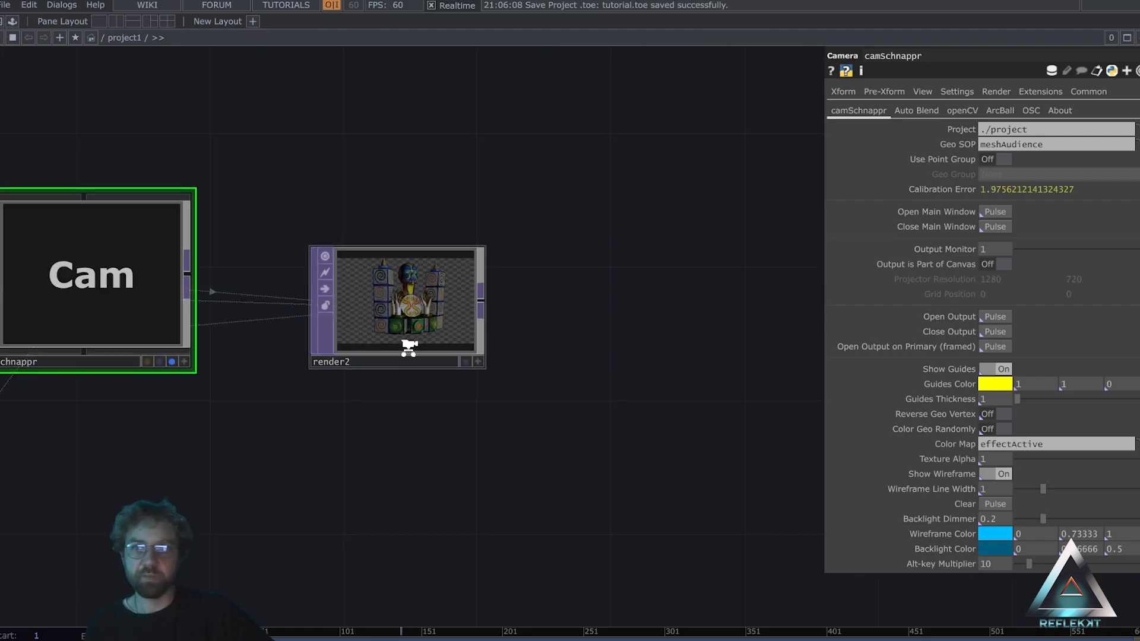
pyautogui.scroll(5, 409, 348)
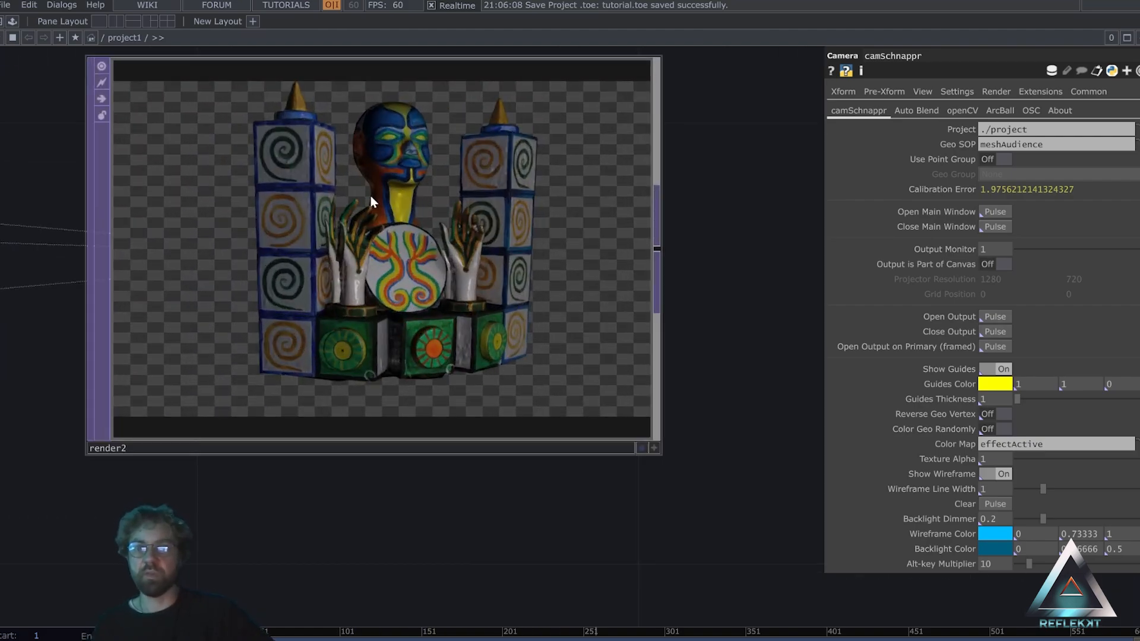
pyautogui.scroll(4, 390, 210)
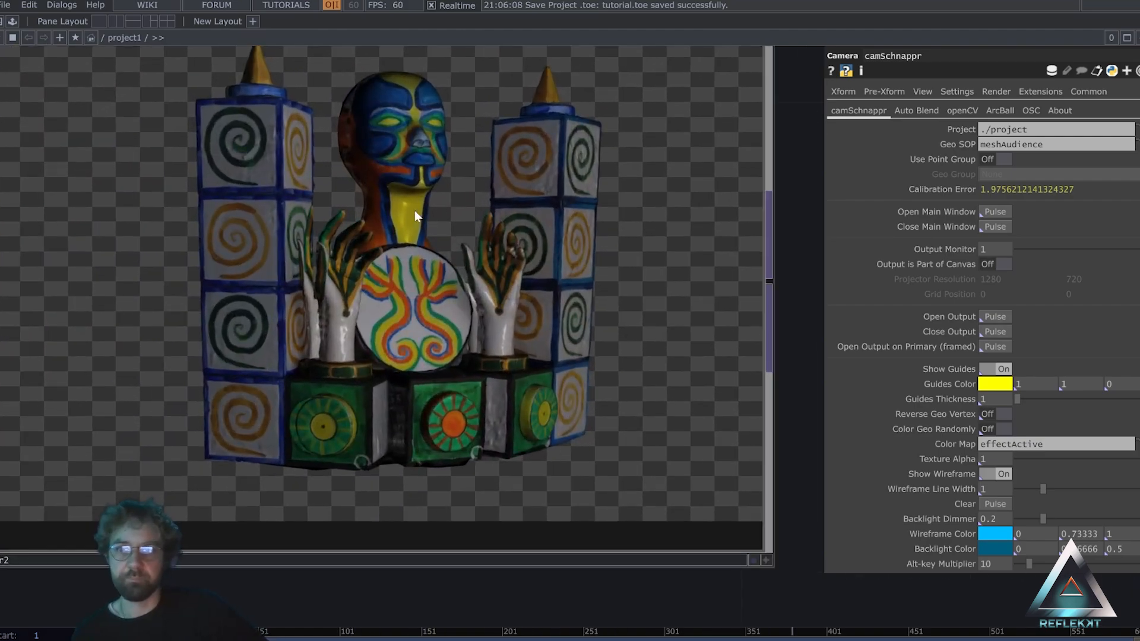
pyautogui.scroll(-6, 369, 184)
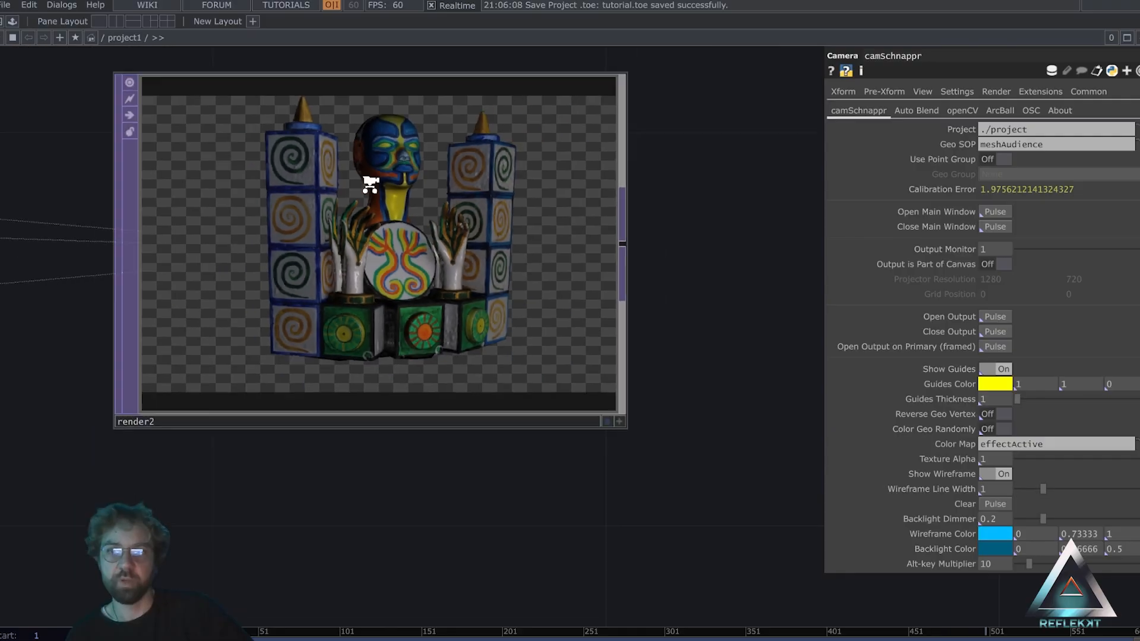
pyautogui.rightClick(375, 203)
pyautogui.click(397, 205)
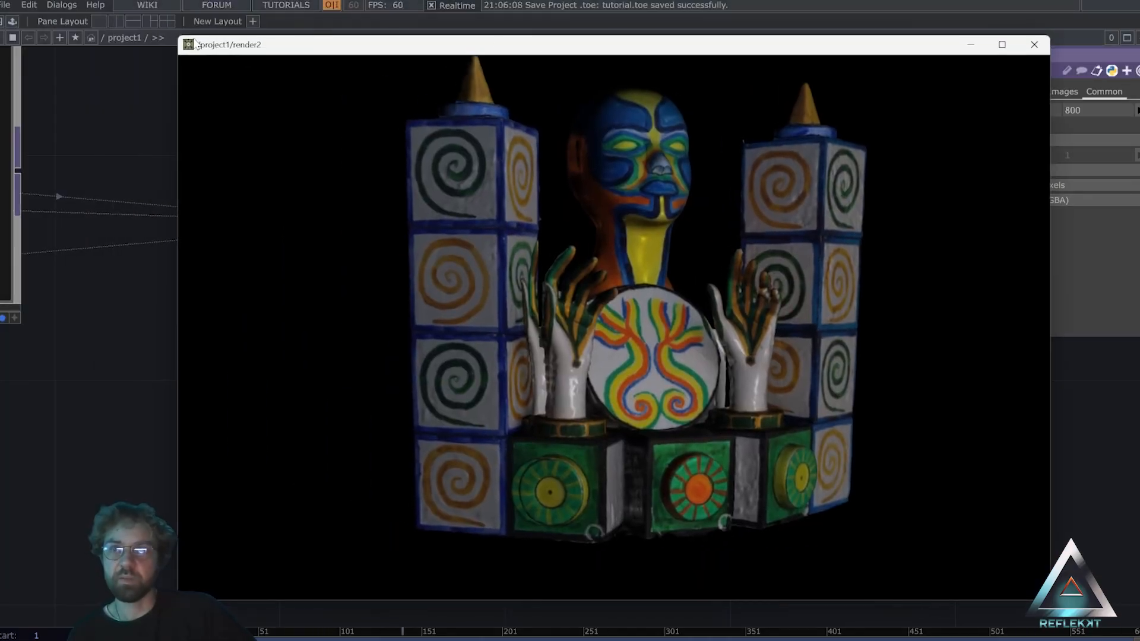
pyautogui.moveTo(176, 37); pyautogui.dragTo(555, 271)
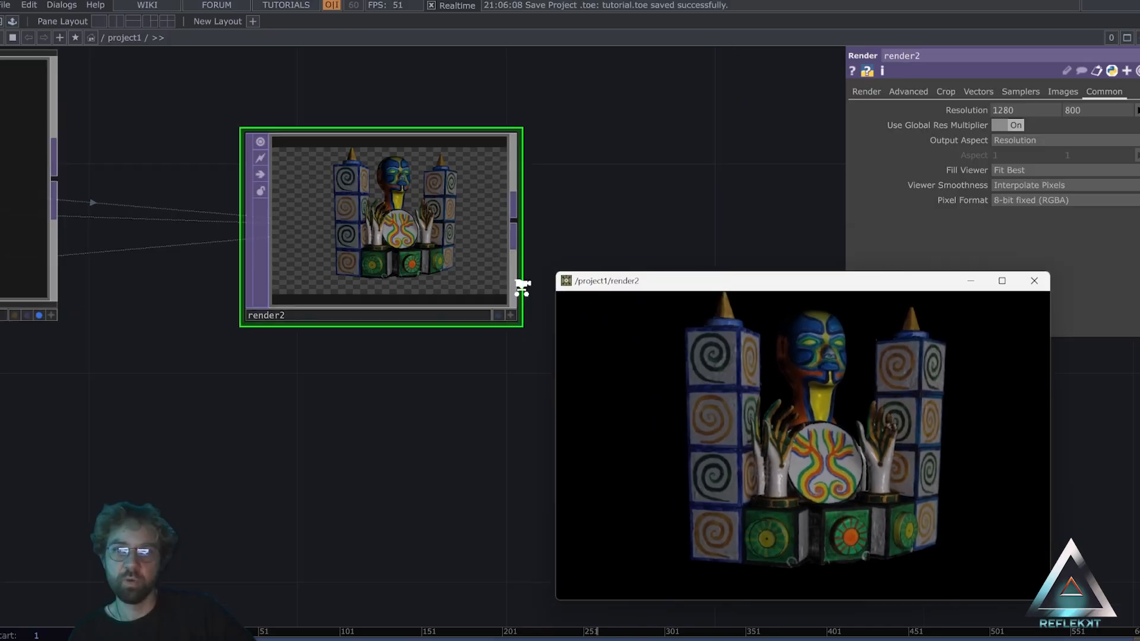
# Open the renderAudience output in its own viewer window and shrink it to show the whole sculpture.
pyautogui.moveTo(347, 385); pyautogui.dragTo(661, 325)
pyautogui.moveTo(496, 150); pyautogui.dragTo(677, 161)
pyautogui.scroll(7, 303, 207)
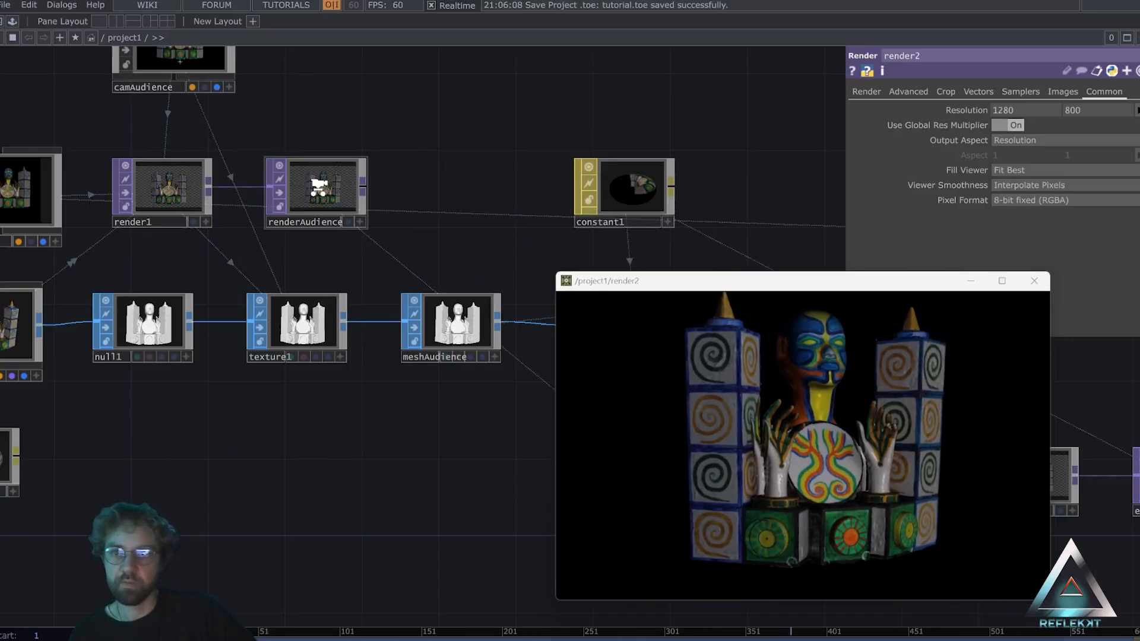
pyautogui.rightClick(300, 202)
pyautogui.click(326, 198)
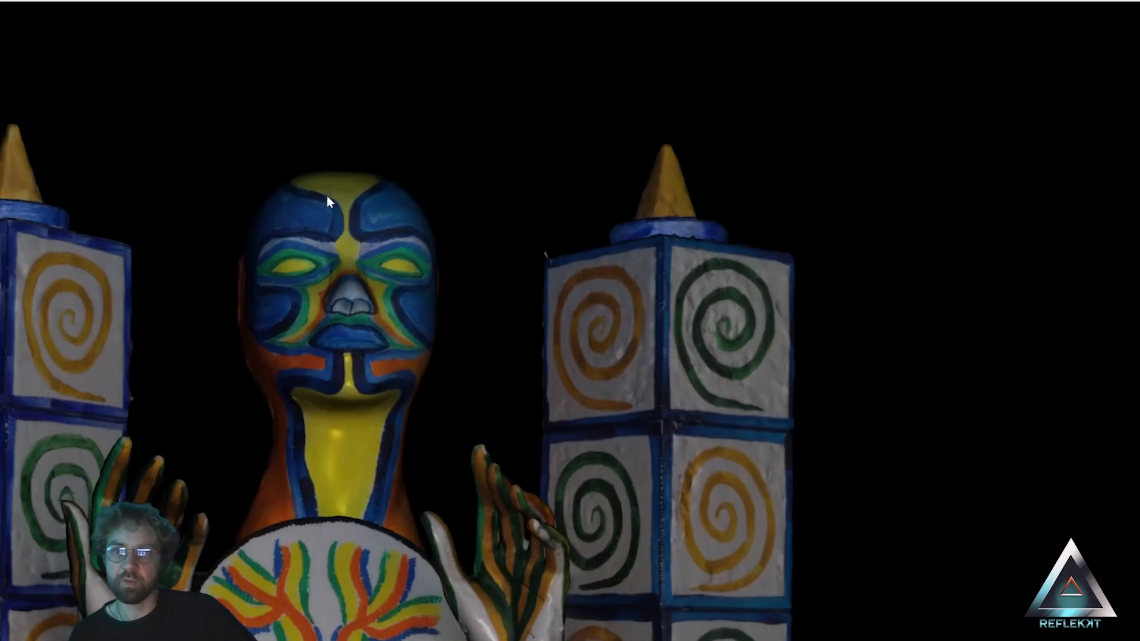
pyautogui.moveTo(460, 0); pyautogui.dragTo(624, 123)
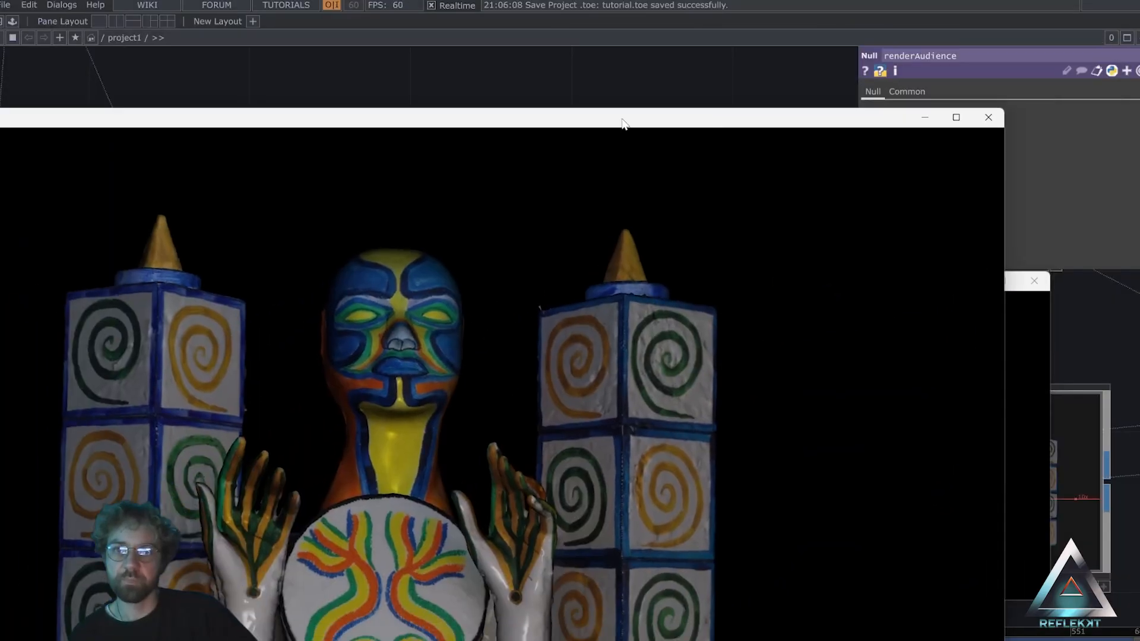
pyautogui.moveTo(503, 110); pyautogui.dragTo(509, 77)
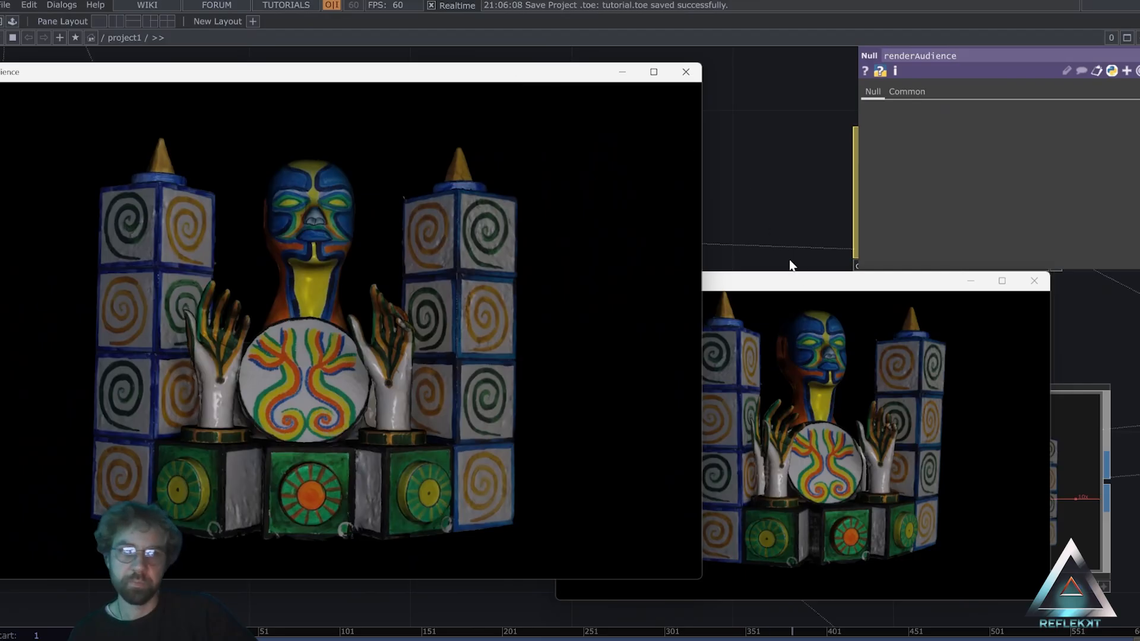
# Enlarge the render2 view, compare the projector and audience perspectives side by side, and close both viewer windows.
pyautogui.moveTo(794, 288); pyautogui.dragTo(775, 91)
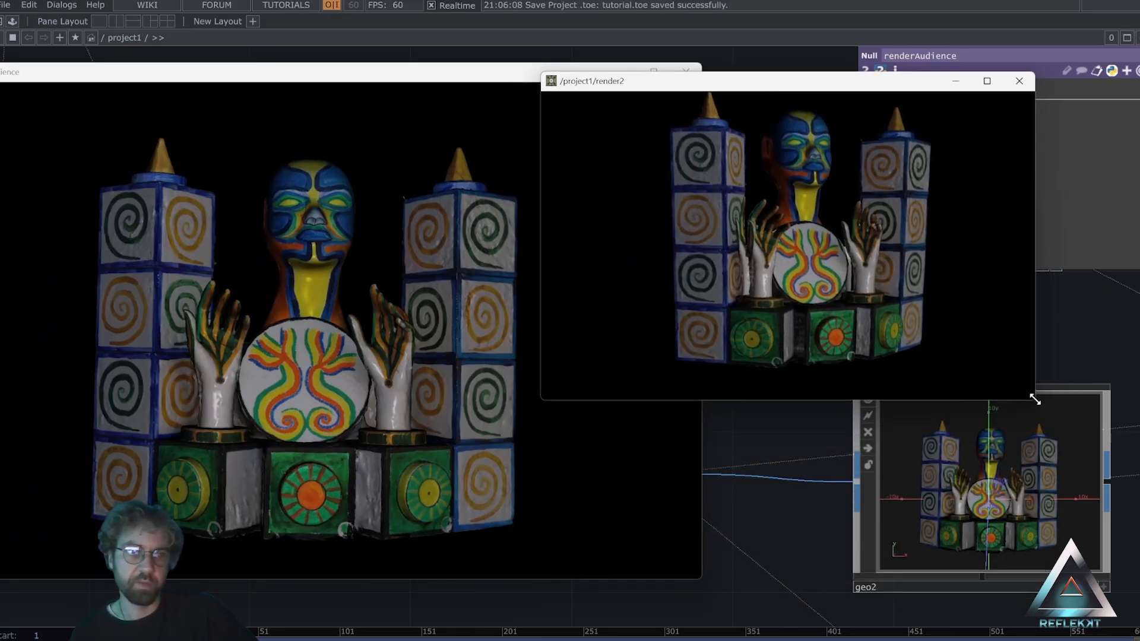
pyautogui.moveTo(1035, 401); pyautogui.dragTo(1029, 453)
pyautogui.click(468, 81)
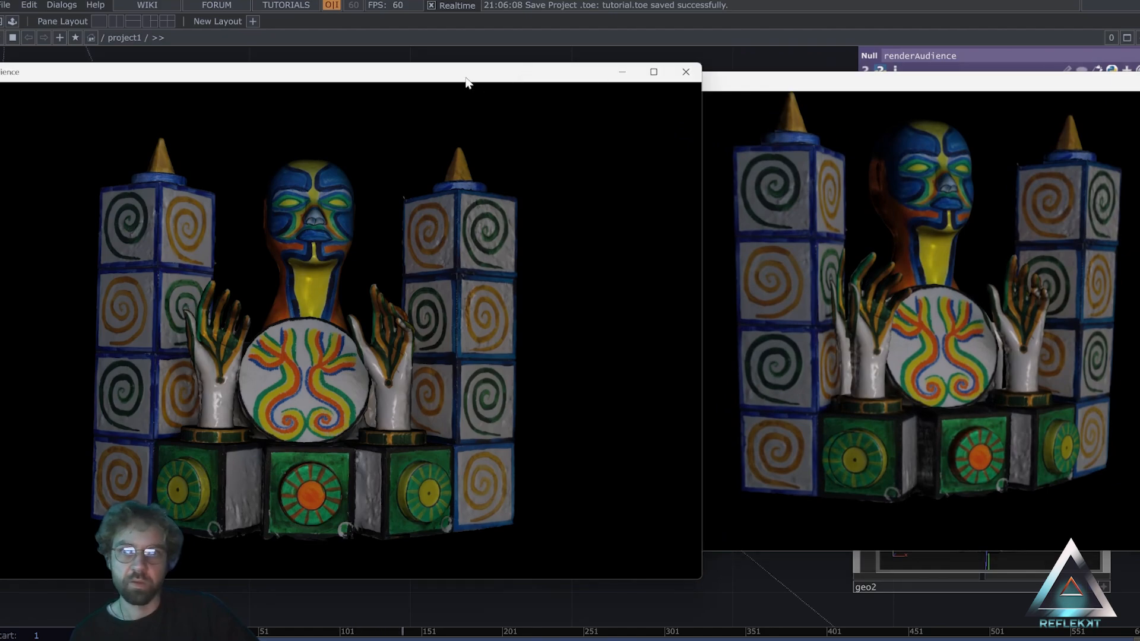
pyautogui.moveTo(862, 89); pyautogui.dragTo(739, 95)
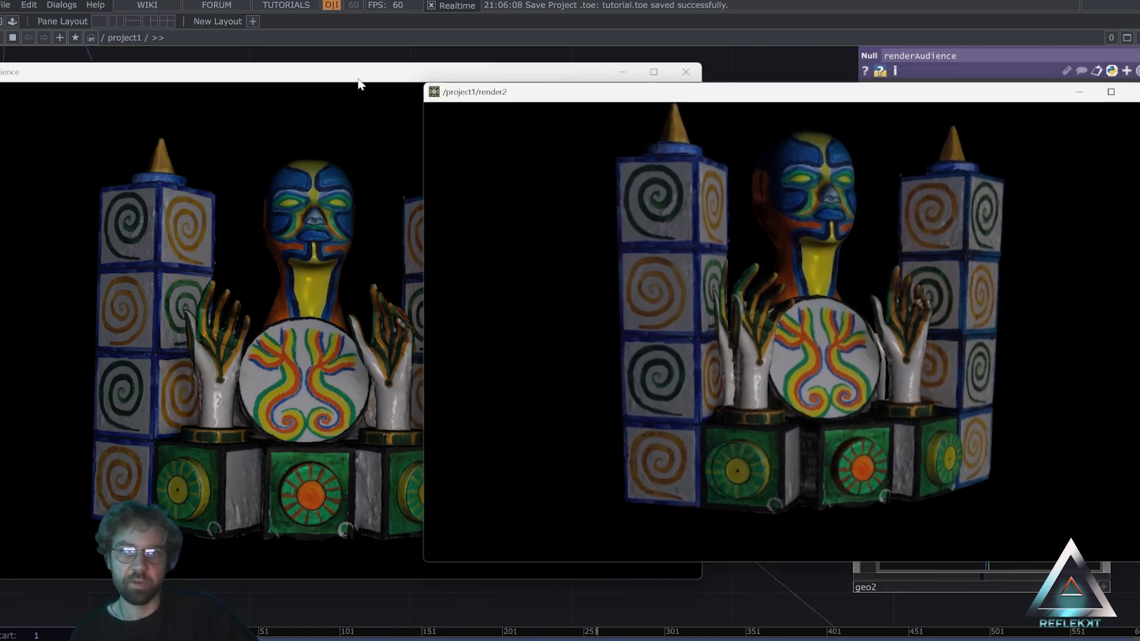
pyautogui.click(321, 73)
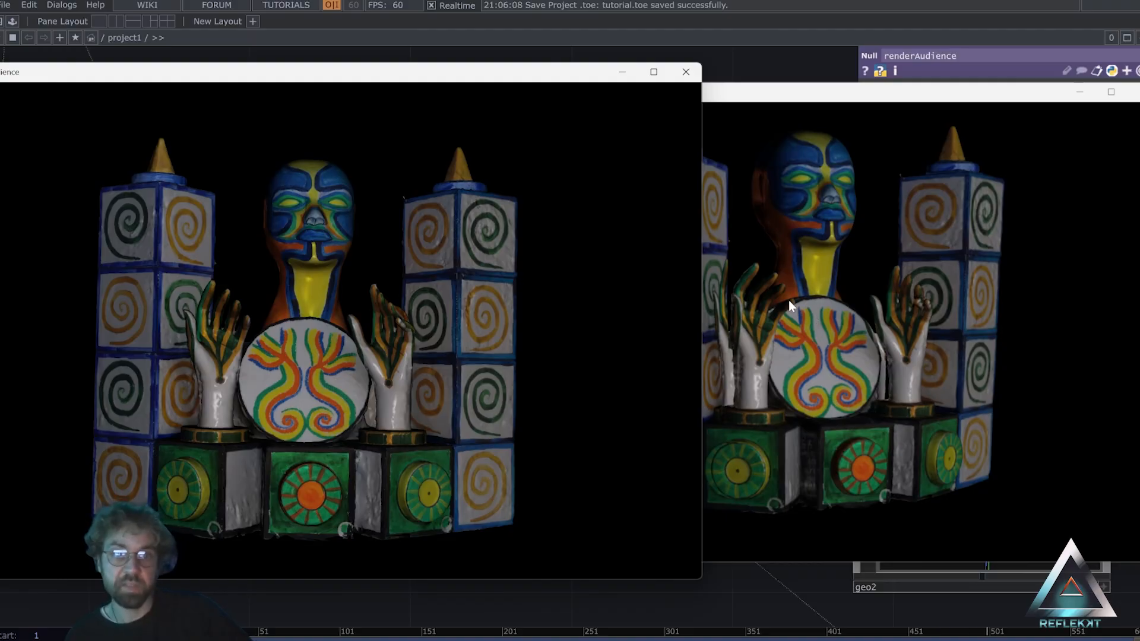
pyautogui.moveTo(784, 94); pyautogui.dragTo(570, 0)
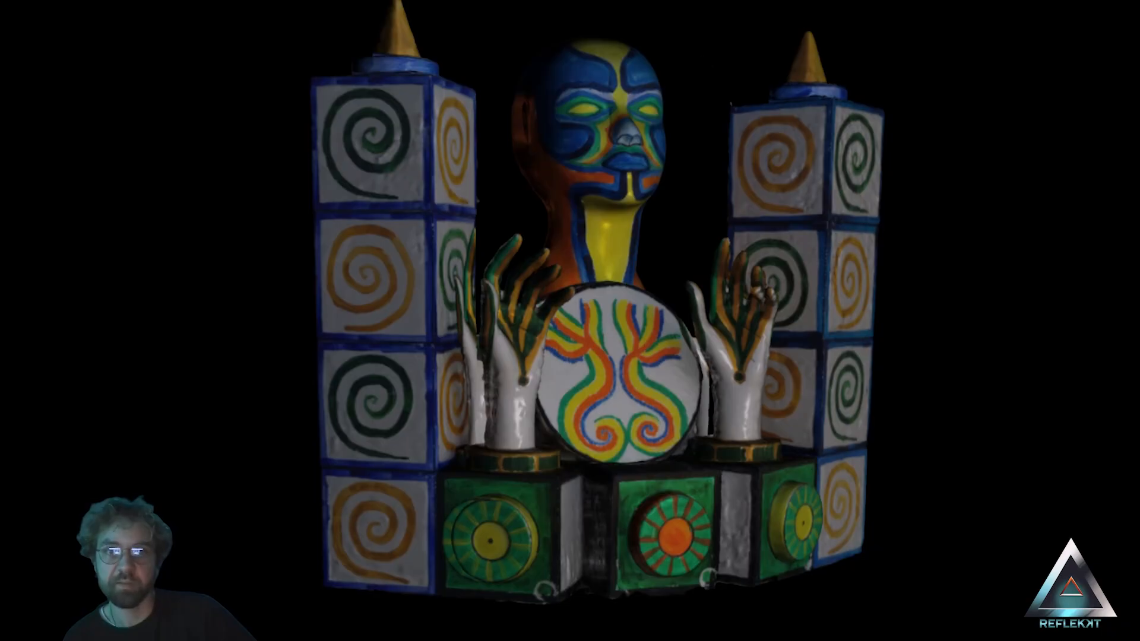
pyautogui.moveTo(677, 0); pyautogui.dragTo(658, 69)
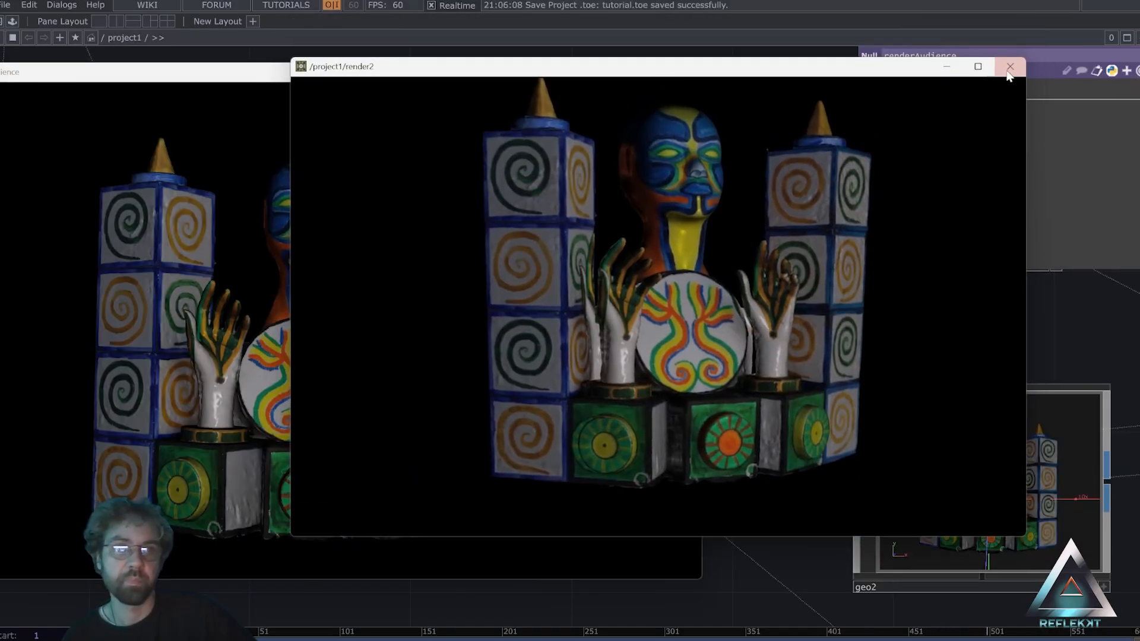
pyautogui.click(1010, 66)
pyautogui.click(688, 72)
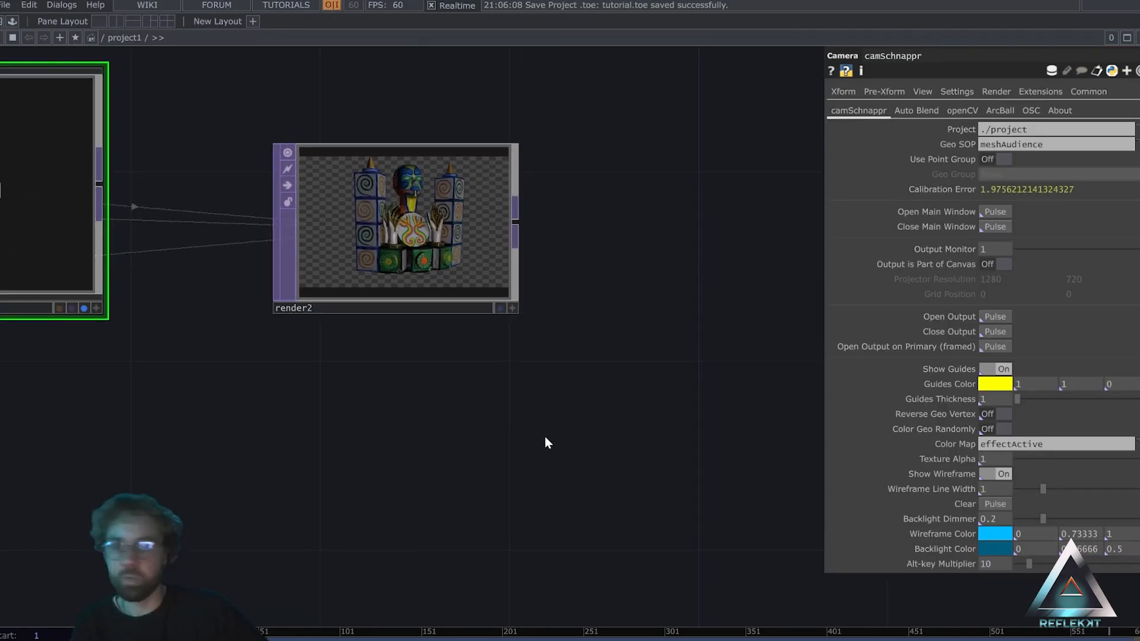
# Open the videodevin1 webcam feed in a separate viewer window and place it clear of the network's working area.
pyautogui.moveTo(601, 342); pyautogui.dragTo(612, 214)
pyautogui.scroll(-5, 612, 213)
pyautogui.moveTo(573, 545); pyautogui.dragTo(534, 432)
pyautogui.scroll(5, 476, 457)
pyautogui.rightClick(482, 490)
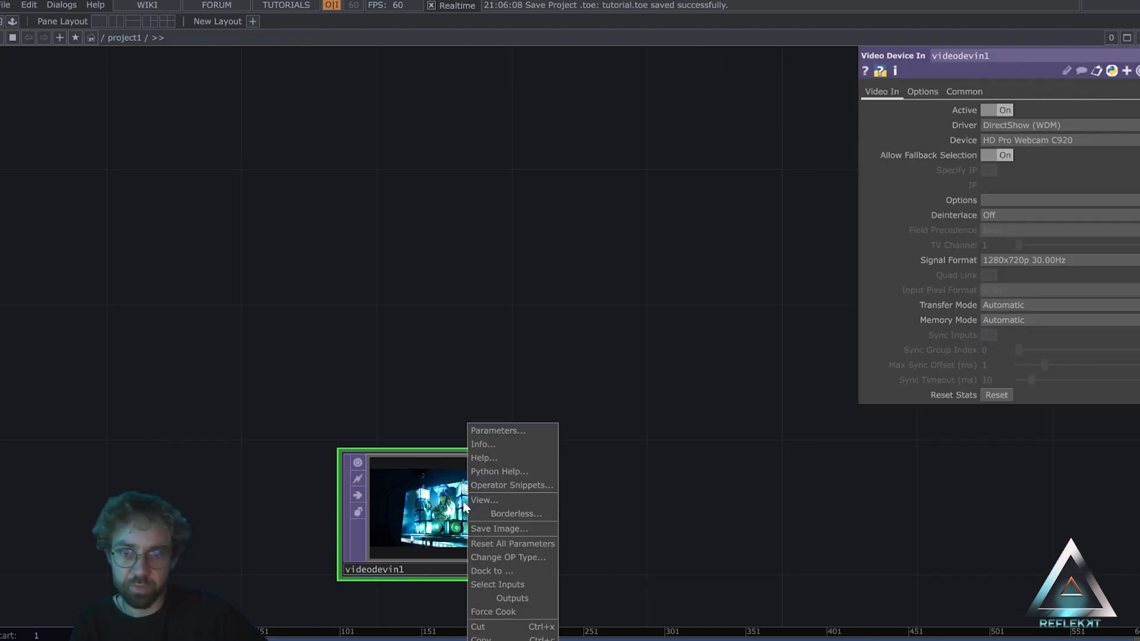
pyautogui.click(490, 496)
pyautogui.moveTo(508, 203); pyautogui.dragTo(281, 0)
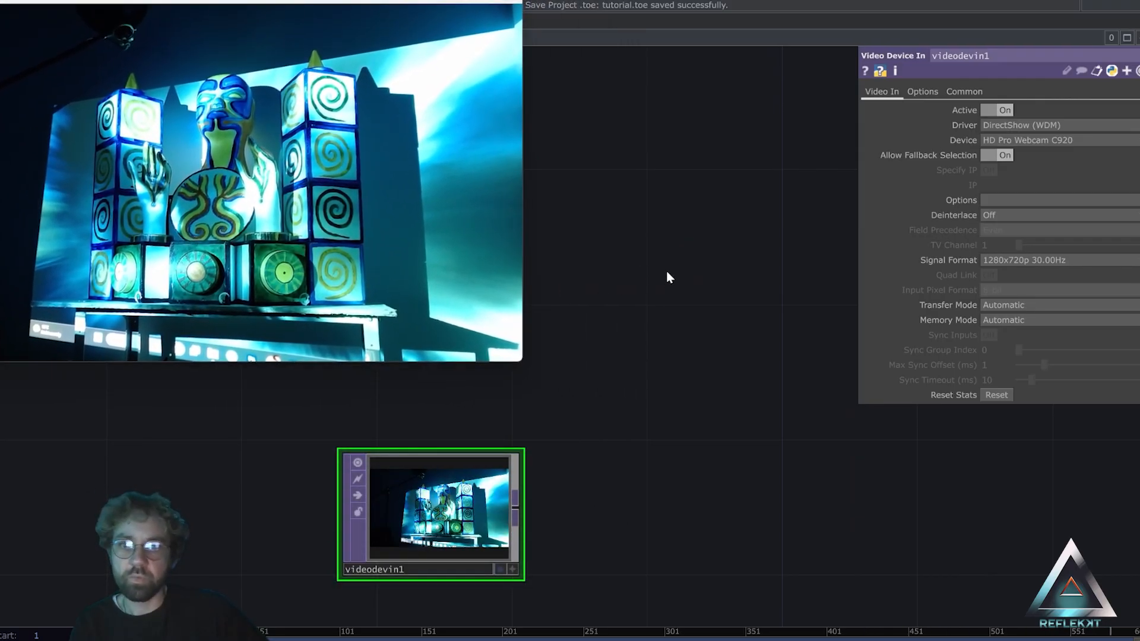
# Add a Null TOP connected to the output of render2.
pyautogui.scroll(-5, 674, 231)
pyautogui.moveTo(644, 198); pyautogui.dragTo(844, 461)
pyautogui.moveTo(760, 383); pyautogui.dragTo(690, 506)
pyautogui.moveTo(660, 458); pyautogui.dragTo(522, 575)
pyautogui.moveTo(666, 525); pyautogui.dragTo(527, 576)
pyautogui.scroll(6, 471, 511)
pyautogui.moveTo(631, 511); pyautogui.dragTo(504, 617)
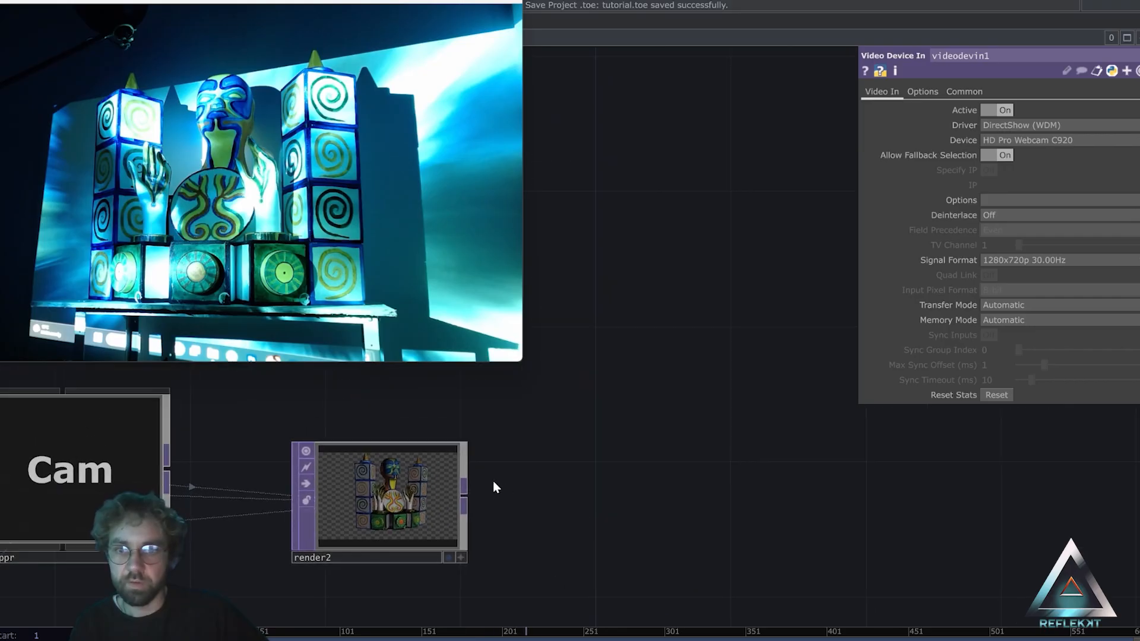
pyautogui.press('Tab')
pyautogui.write('nul')
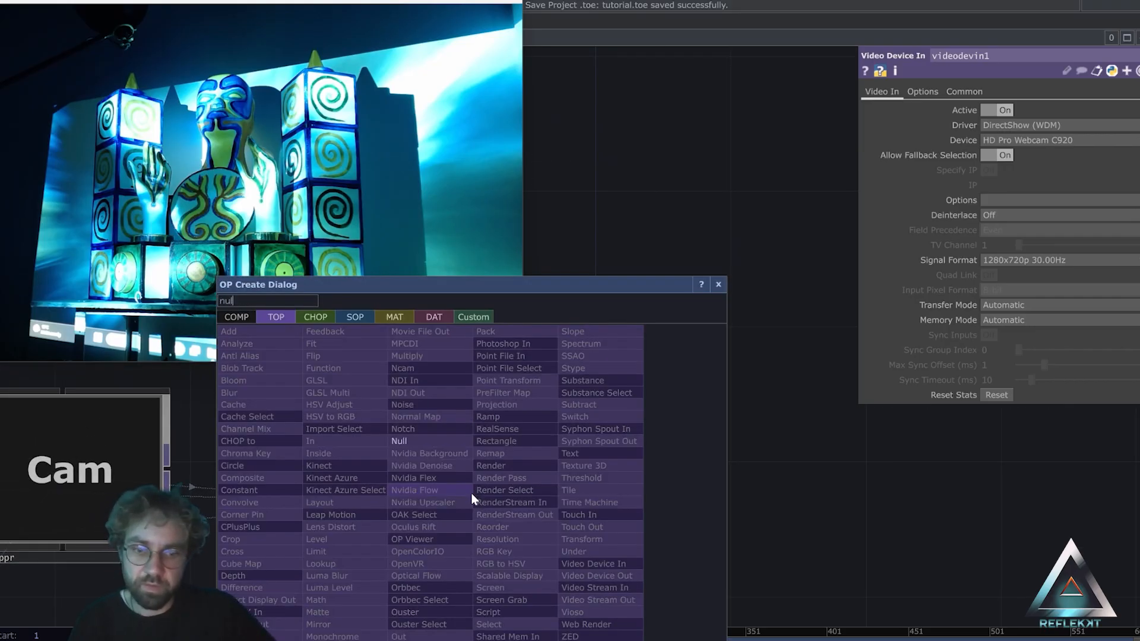
pyautogui.write('l')
pyautogui.click(463, 440)
pyautogui.click(707, 506)
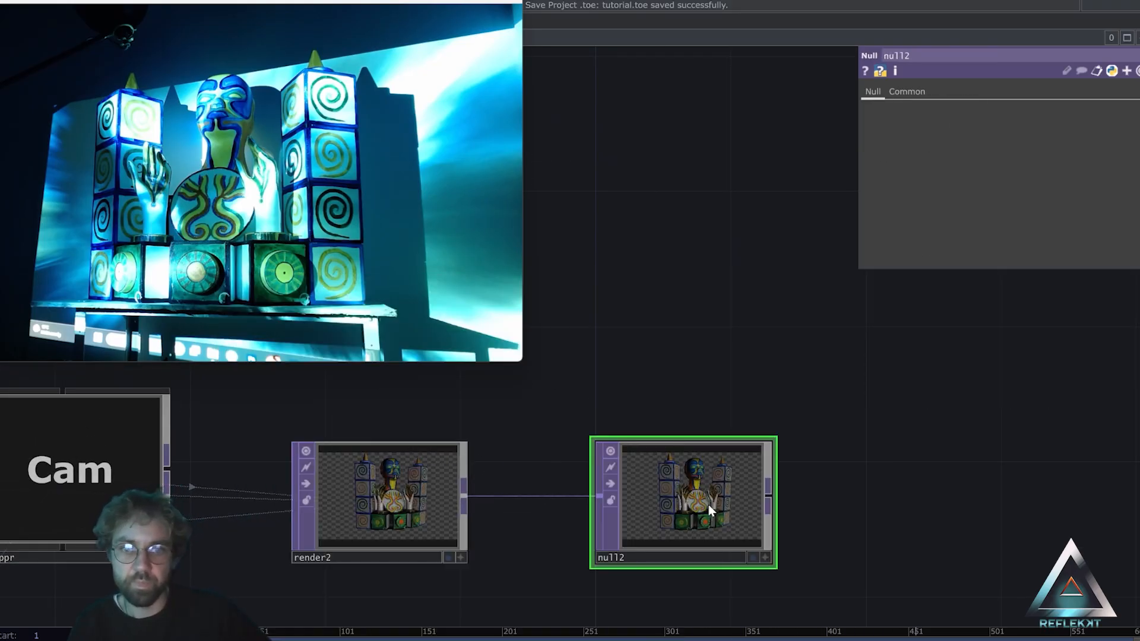
# Rename the Null connected to render2 as projectorOutput.
pyautogui.click(645, 557)
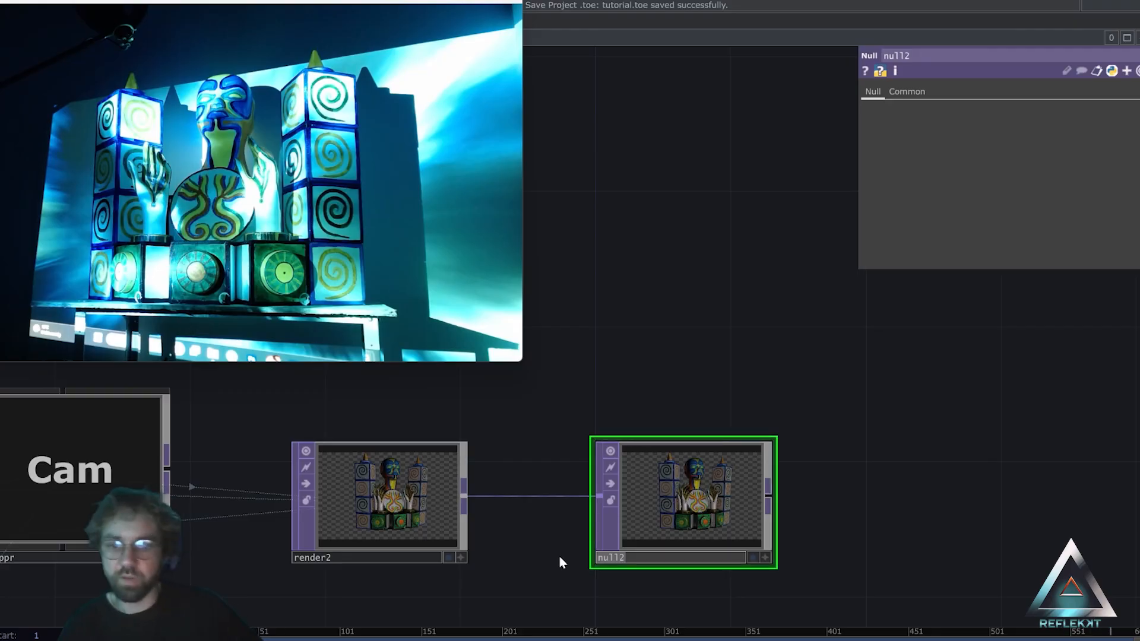
pyautogui.write('projector')
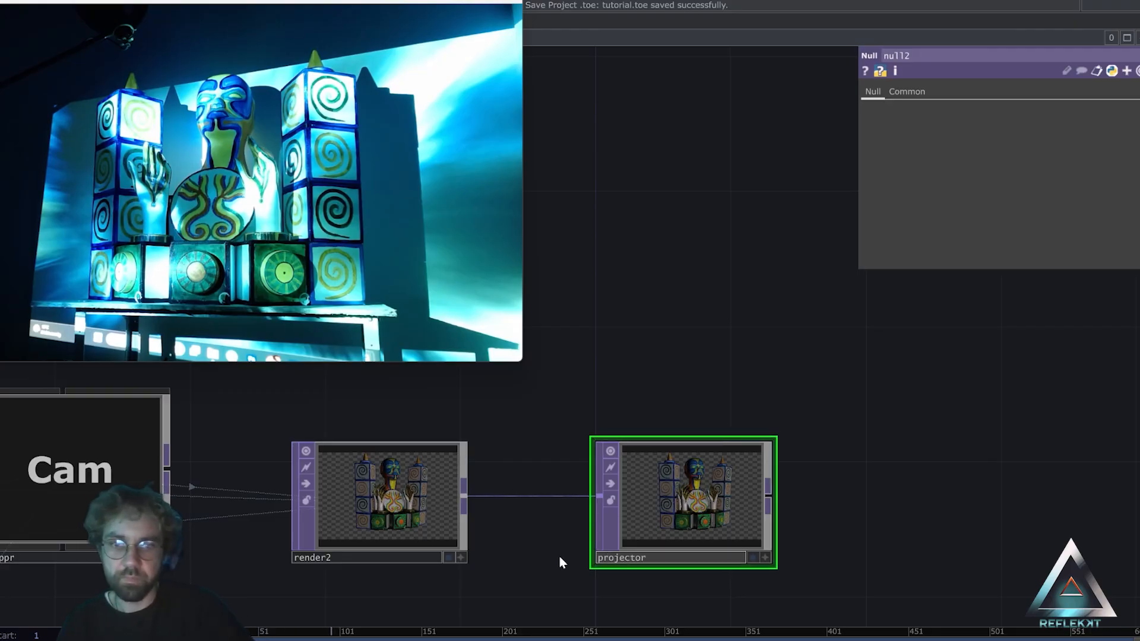
pyautogui.write('Output')
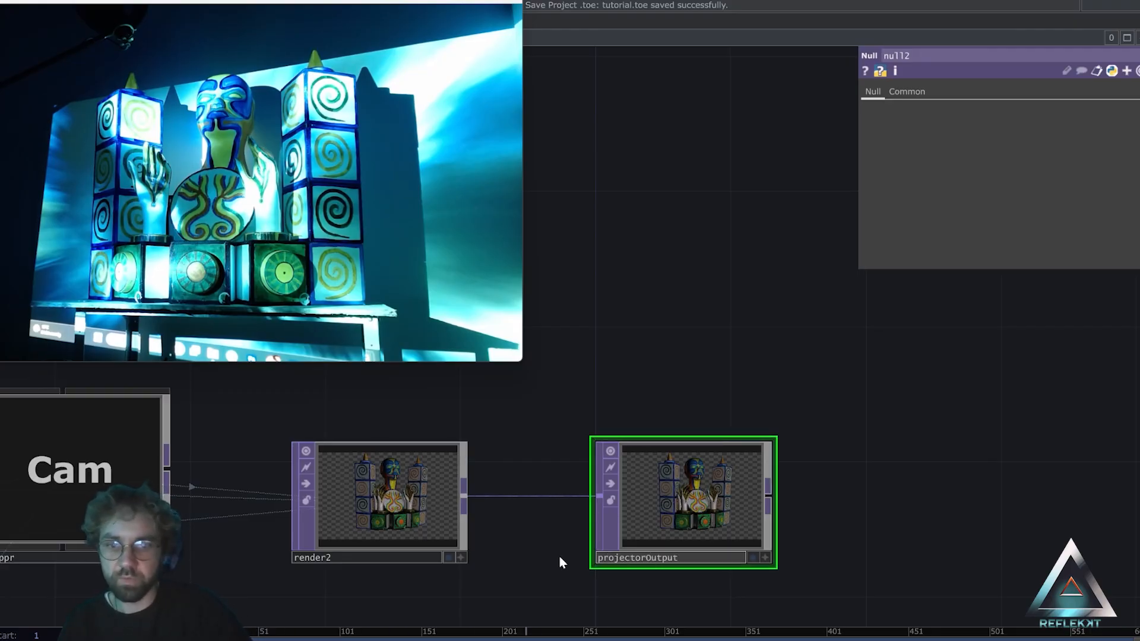
pyautogui.press('Return')
# Add a Window COMP beside projectorOutput and assign projectorOutput as its Window Operator.
pyautogui.moveTo(984, 525); pyautogui.dragTo(826, 445)
pyautogui.press('Tab')
pyautogui.click(605, 269)
pyautogui.write('w')
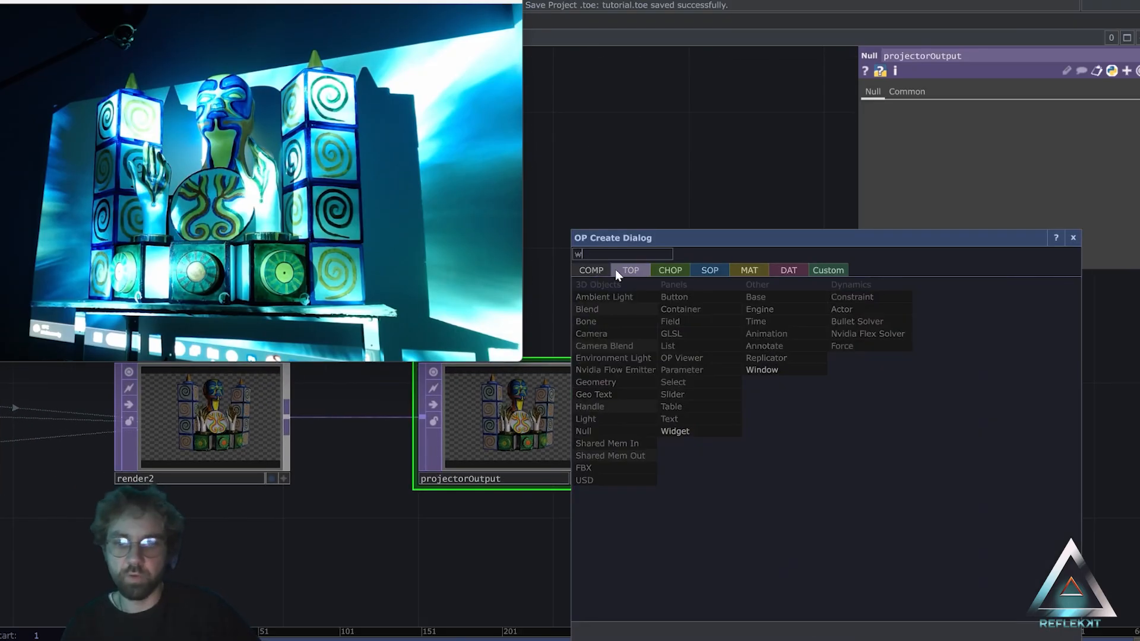
pyautogui.write('ind')
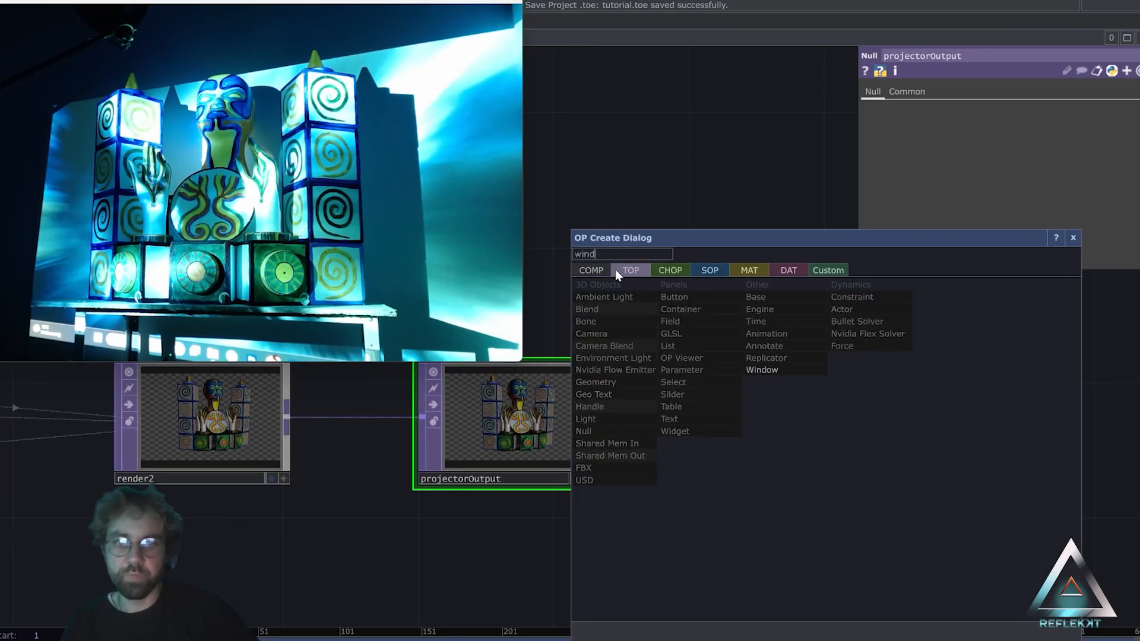
pyautogui.click(766, 368)
pyautogui.click(808, 418)
pyautogui.moveTo(807, 276); pyautogui.dragTo(731, 285)
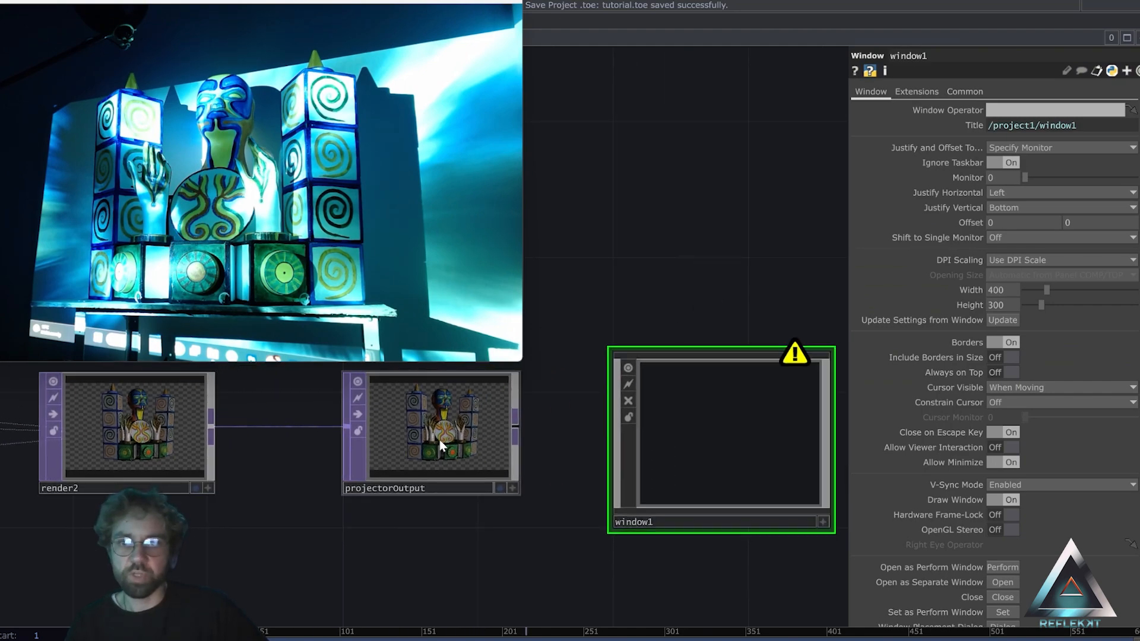
pyautogui.moveTo(440, 446); pyautogui.dragTo(1010, 111)
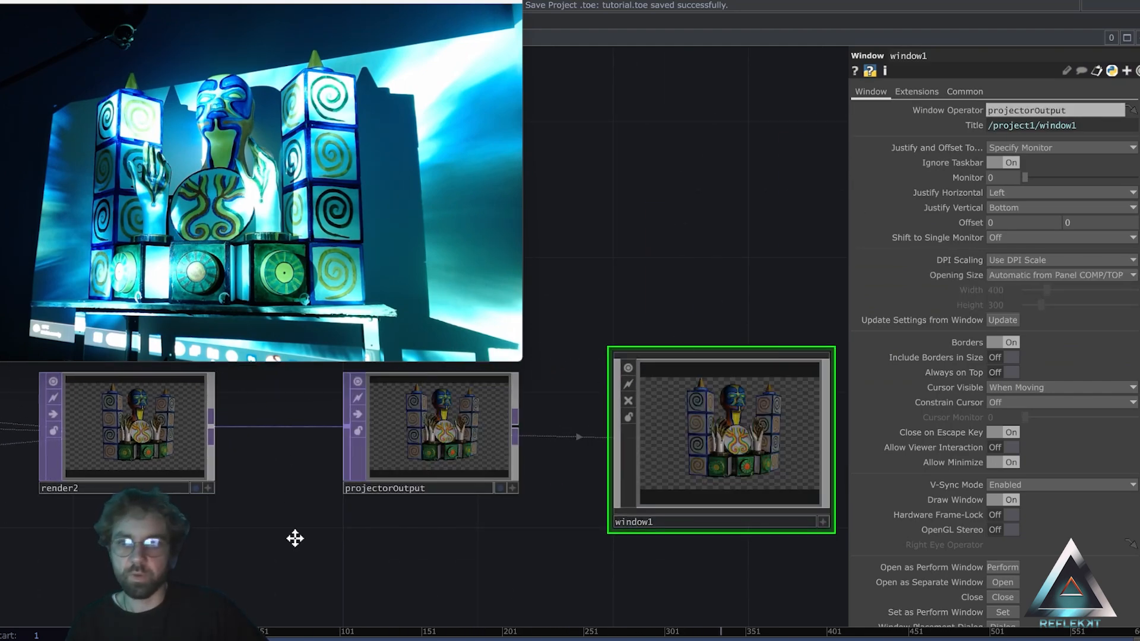
# Compare the resolution of projectorOutput with that of render2, including render2's Common resolution settings.
pyautogui.moveTo(295, 539); pyautogui.dragTo(414, 539)
pyautogui.middleClick(519, 428)
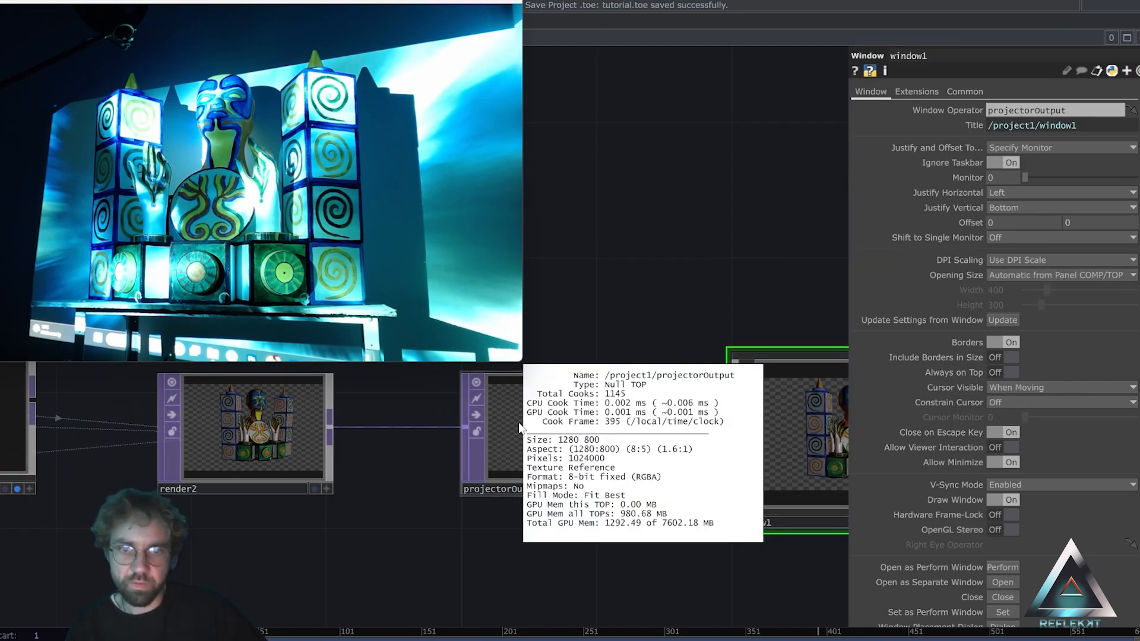
pyautogui.middleClick(236, 437)
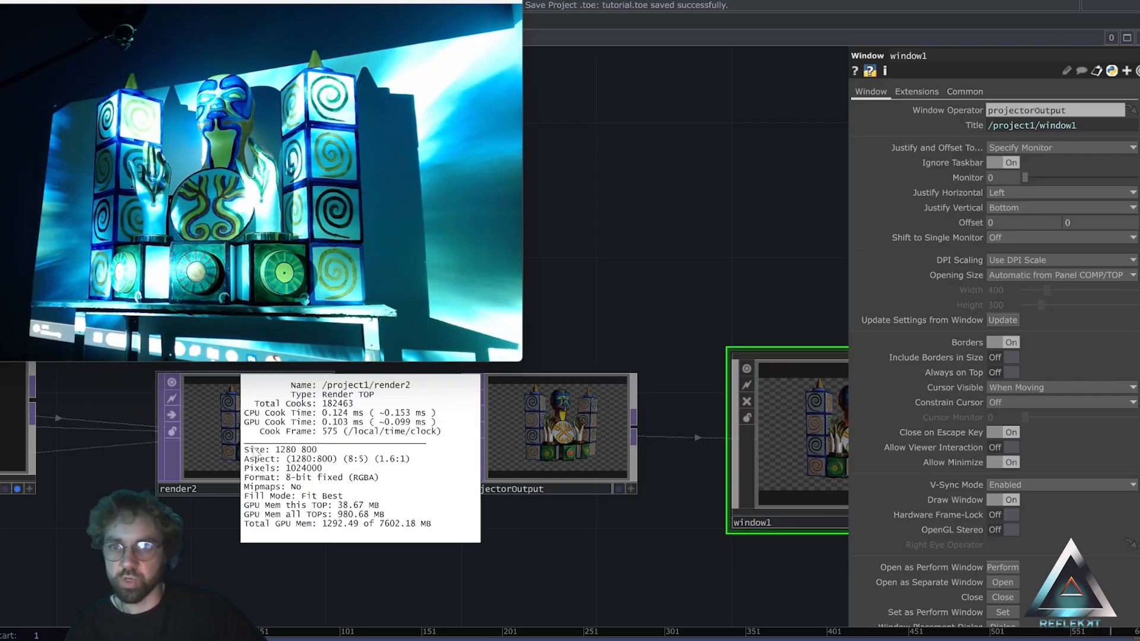
pyautogui.click(223, 439)
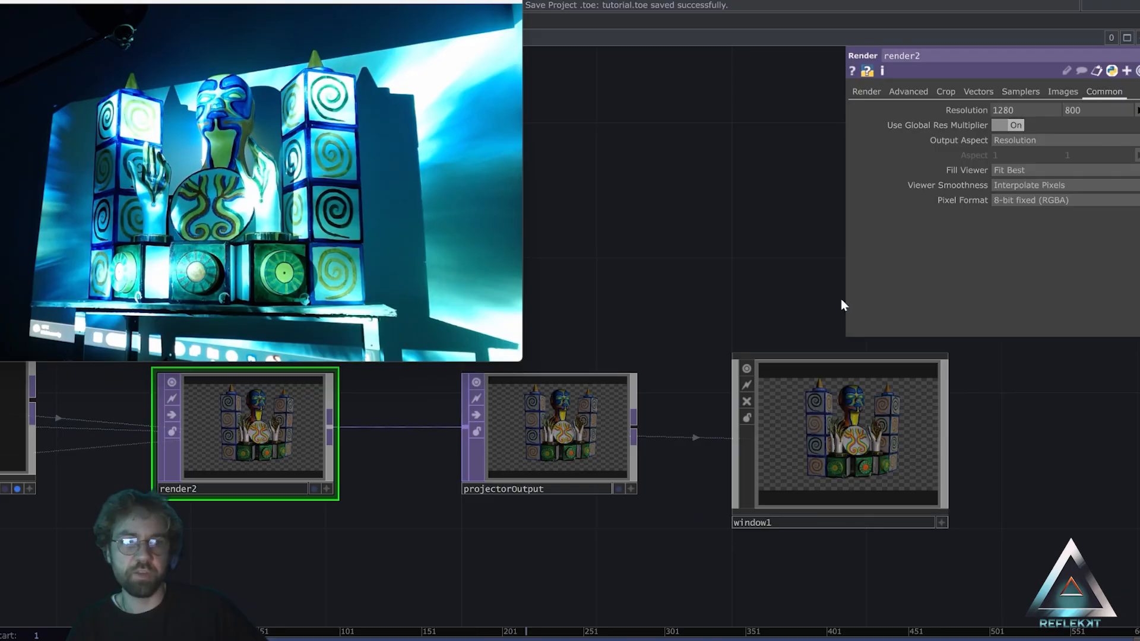
# Set window1 to monitor 1 with Borders off and Always on Top on, and open it as a separate window.
pyautogui.click(820, 429)
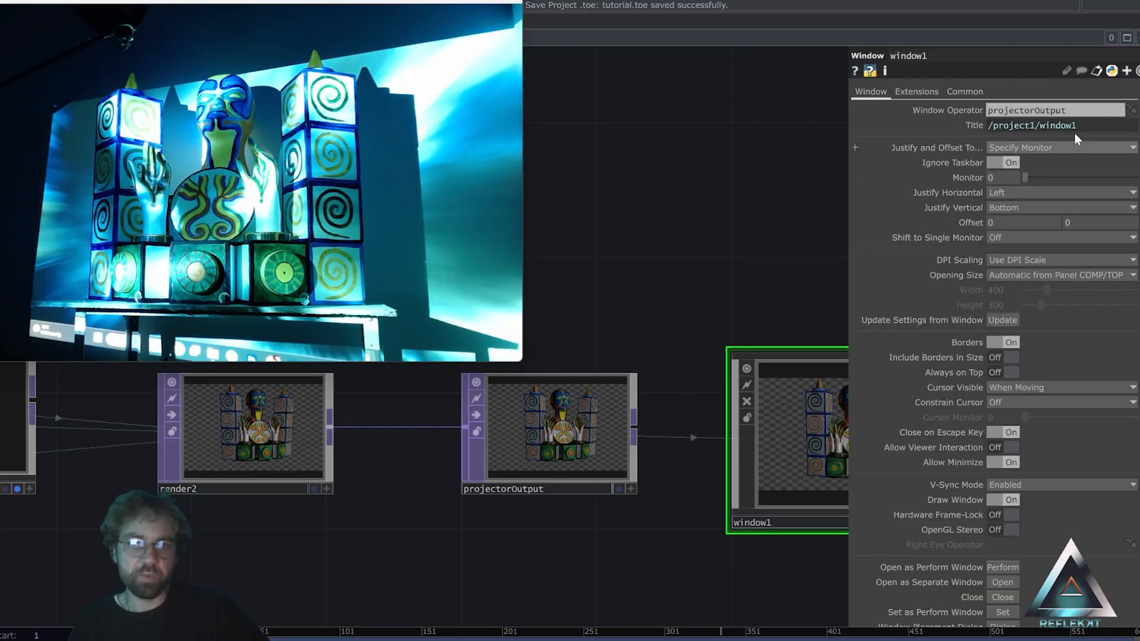
pyautogui.click(1038, 177)
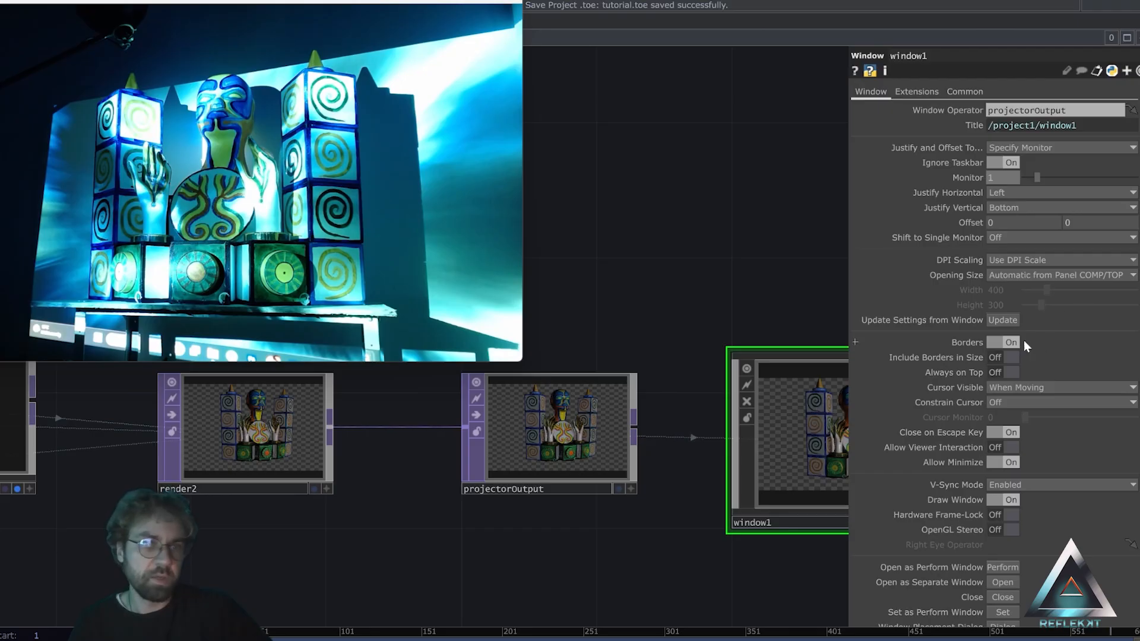
pyautogui.click(1005, 343)
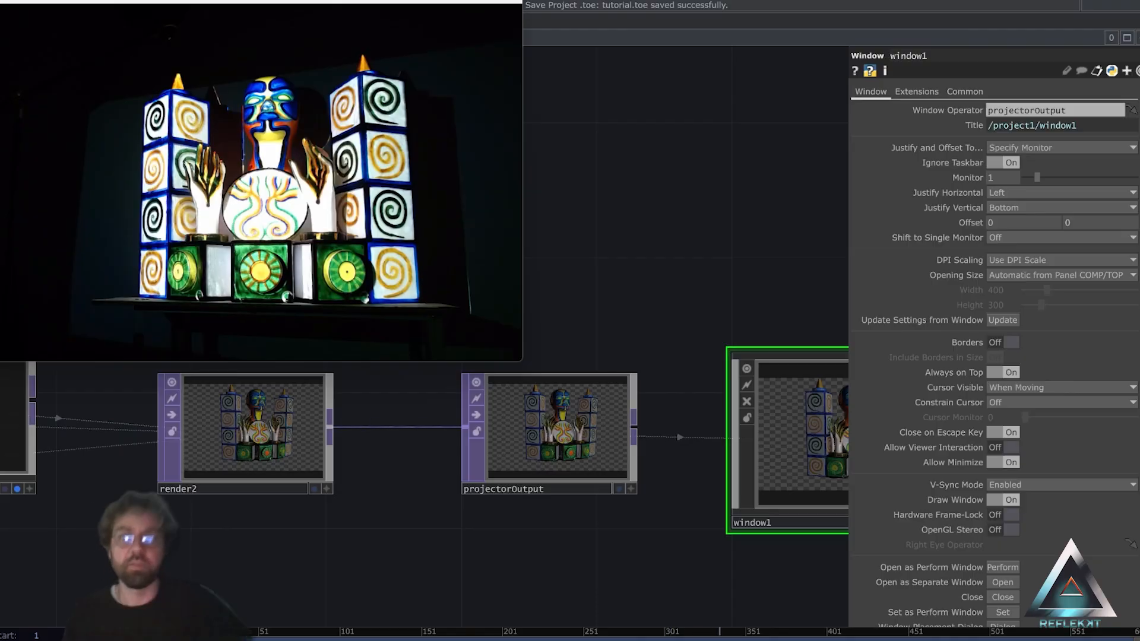
# Move the videodevin1 viewer aside and add the stoner component from the Mapping palette to the network.
pyautogui.moveTo(619, 251); pyautogui.dragTo(214, 374)
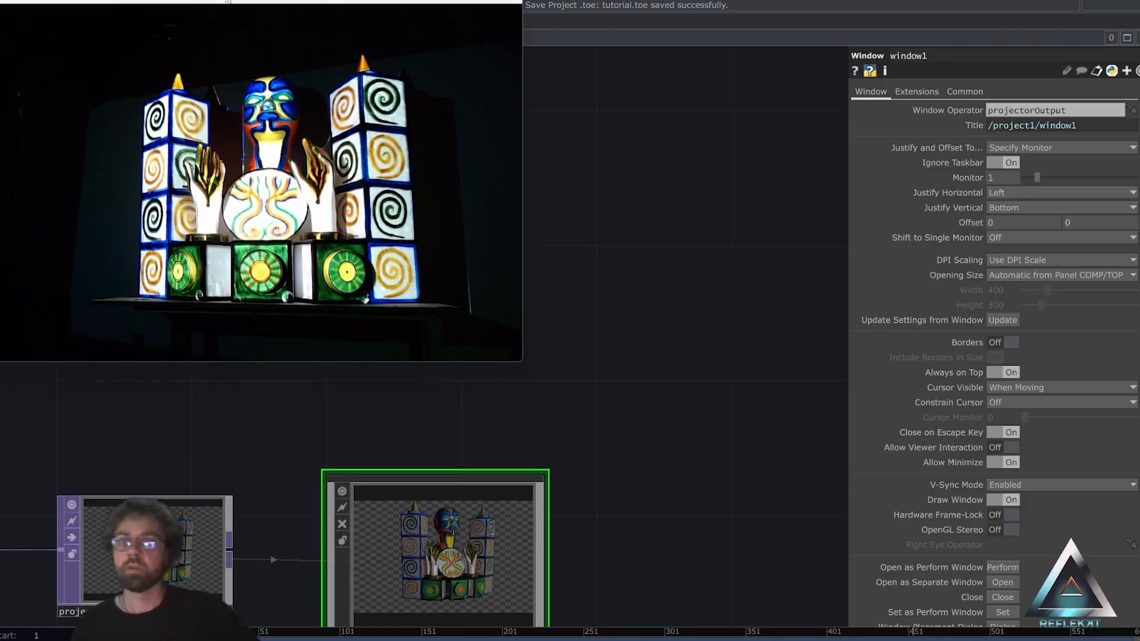
pyautogui.moveTo(227, 2); pyautogui.dragTo(776, 46)
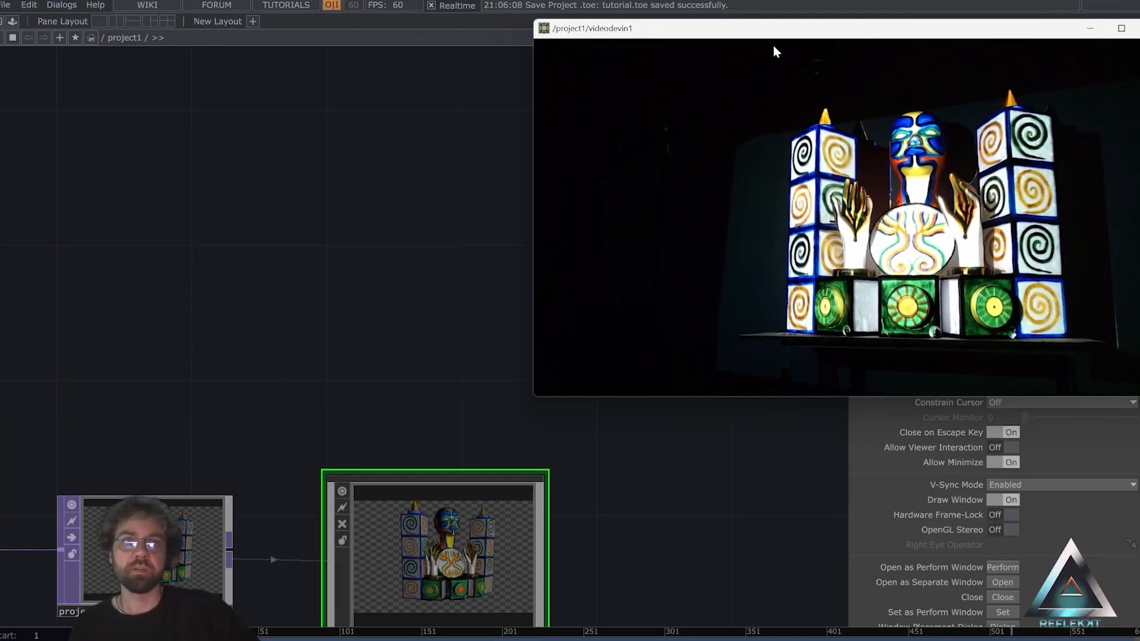
pyautogui.click(12, 21)
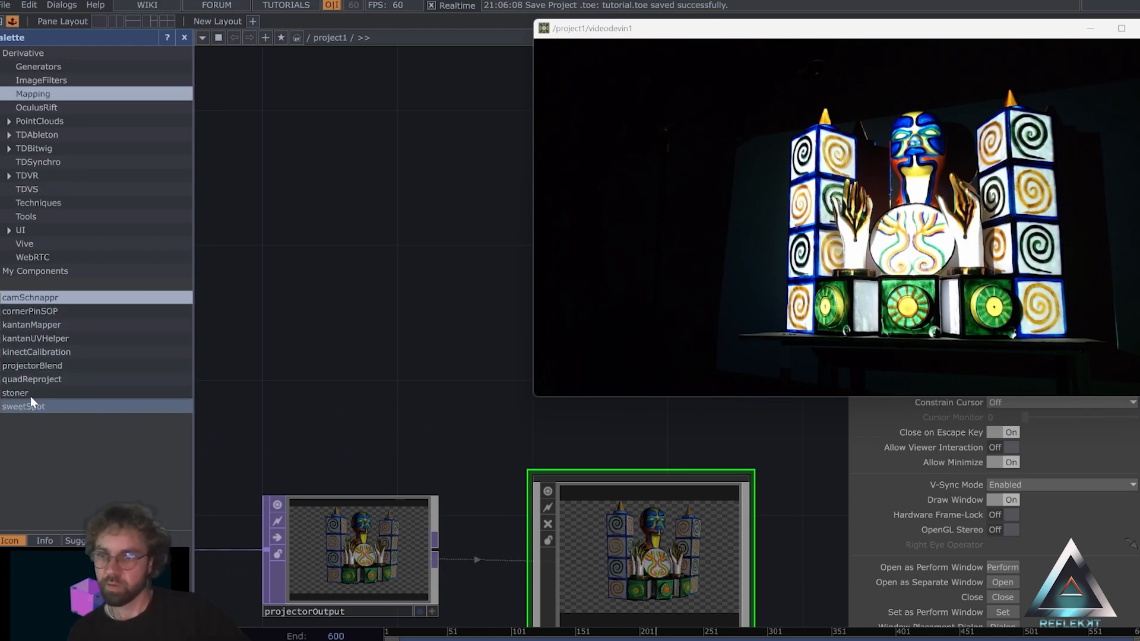
pyautogui.moveTo(29, 394); pyautogui.dragTo(381, 390)
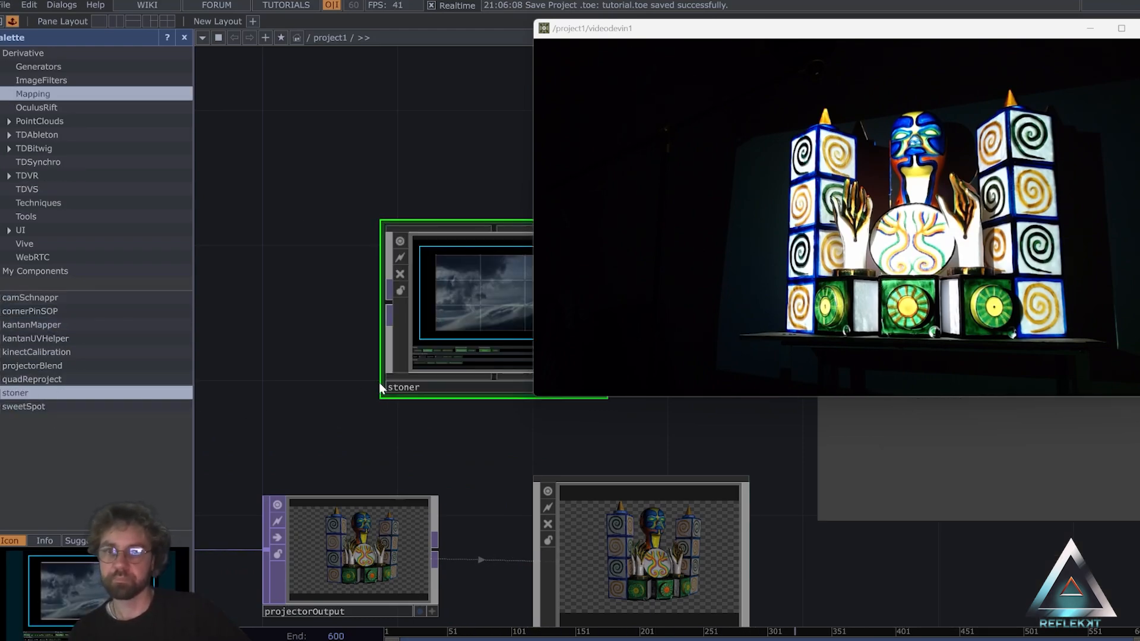
pyautogui.click(184, 38)
# Make room for stoner by moving projectorOutput and window1 away from render2, and clear the videodevin1 viewer off the network.
pyautogui.moveTo(236, 149); pyautogui.dragTo(210, 183, button='middle')
pyautogui.moveTo(207, 183); pyautogui.dragTo(469, 100)
pyautogui.moveTo(513, 187); pyautogui.dragTo(329, 204)
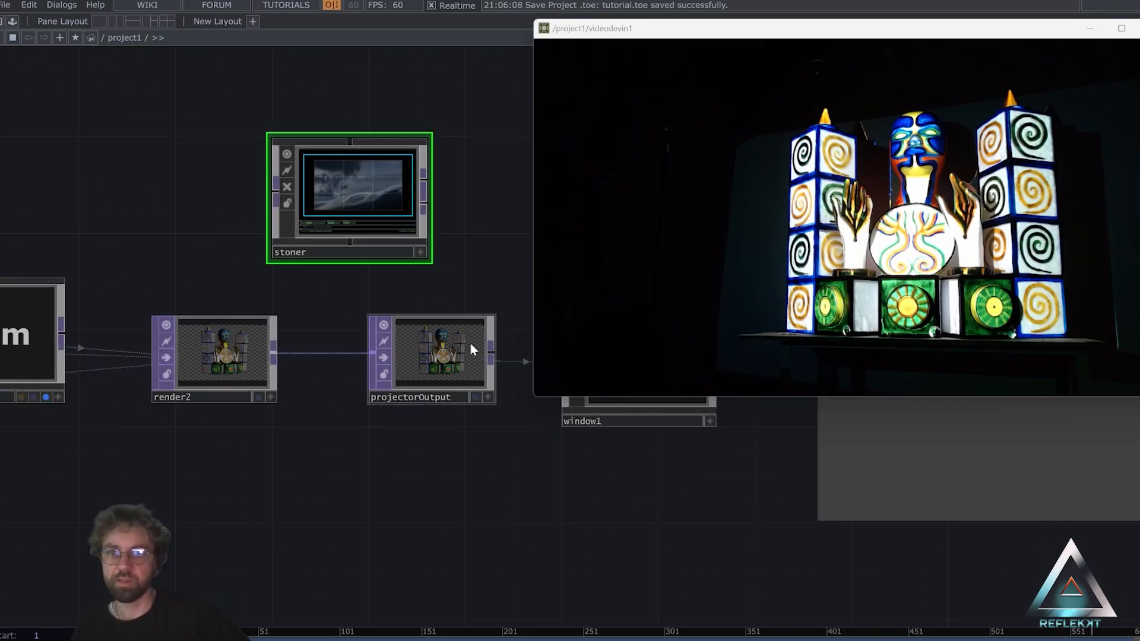
pyautogui.moveTo(343, 265); pyautogui.dragTo(60, 237)
pyautogui.moveTo(489, 482); pyautogui.dragTo(150, 334, button='right')
pyautogui.moveTo(150, 334); pyautogui.dragTo(484, 331)
pyautogui.moveTo(122, 293); pyautogui.dragTo(338, 375)
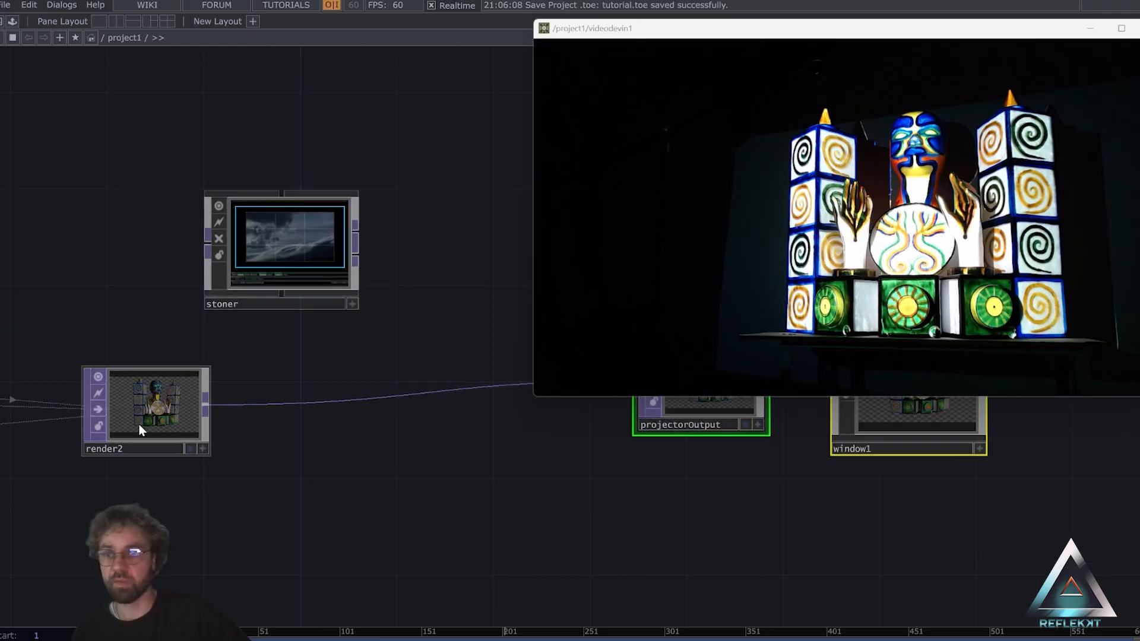
pyautogui.click(137, 423)
pyautogui.moveTo(900, 28); pyautogui.dragTo(536, 94)
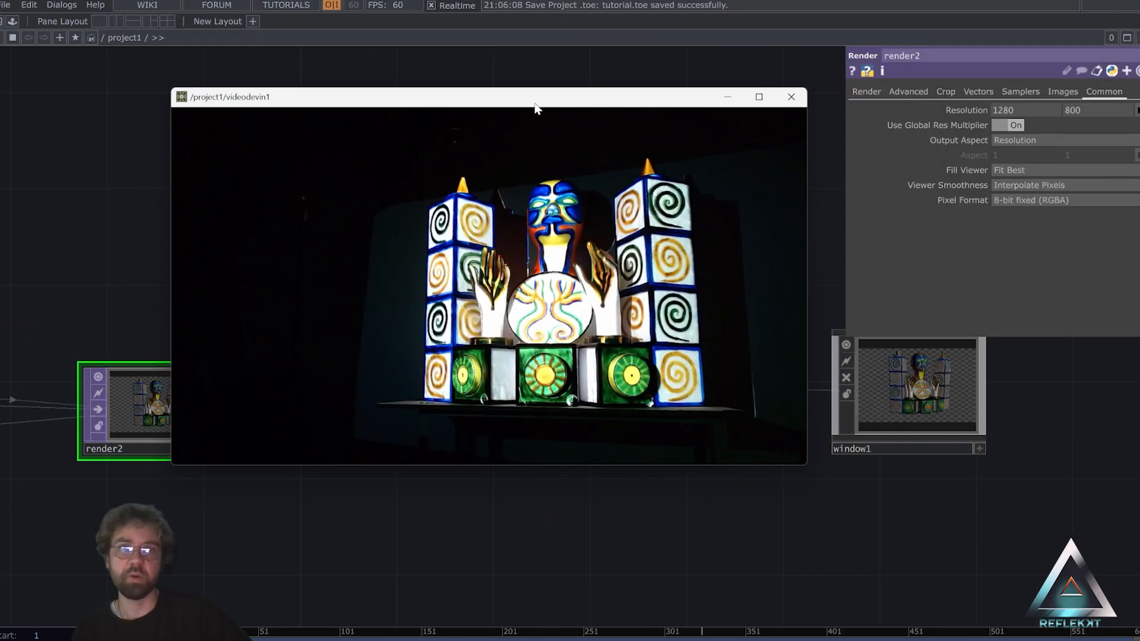
pyautogui.click(791, 94)
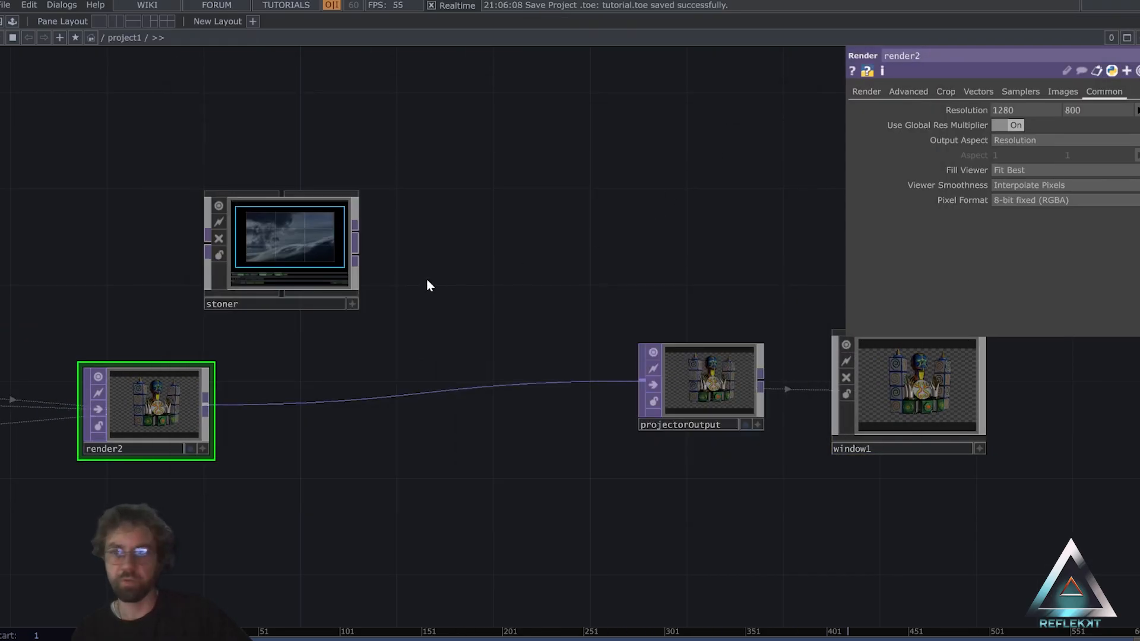
# Align projectorOutput with render2 and wire stoner in between the two.
pyautogui.click(936, 448)
pyautogui.moveTo(693, 390); pyautogui.dragTo(694, 415)
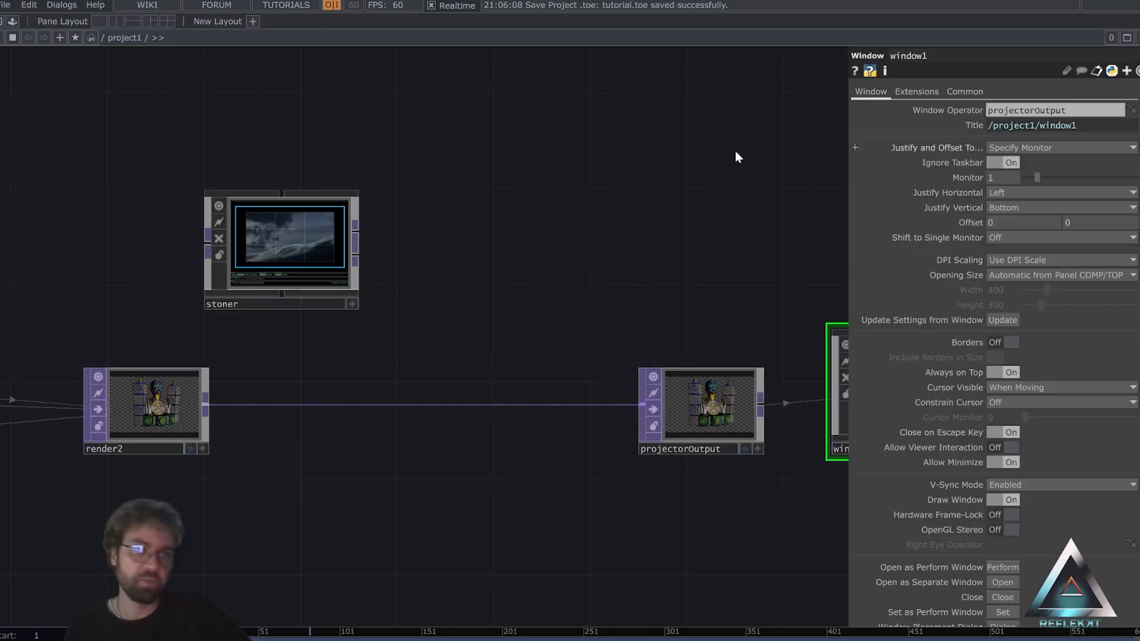
pyautogui.moveTo(306, 263); pyautogui.dragTo(427, 335)
pyautogui.moveTo(208, 408); pyautogui.dragTo(530, 402)
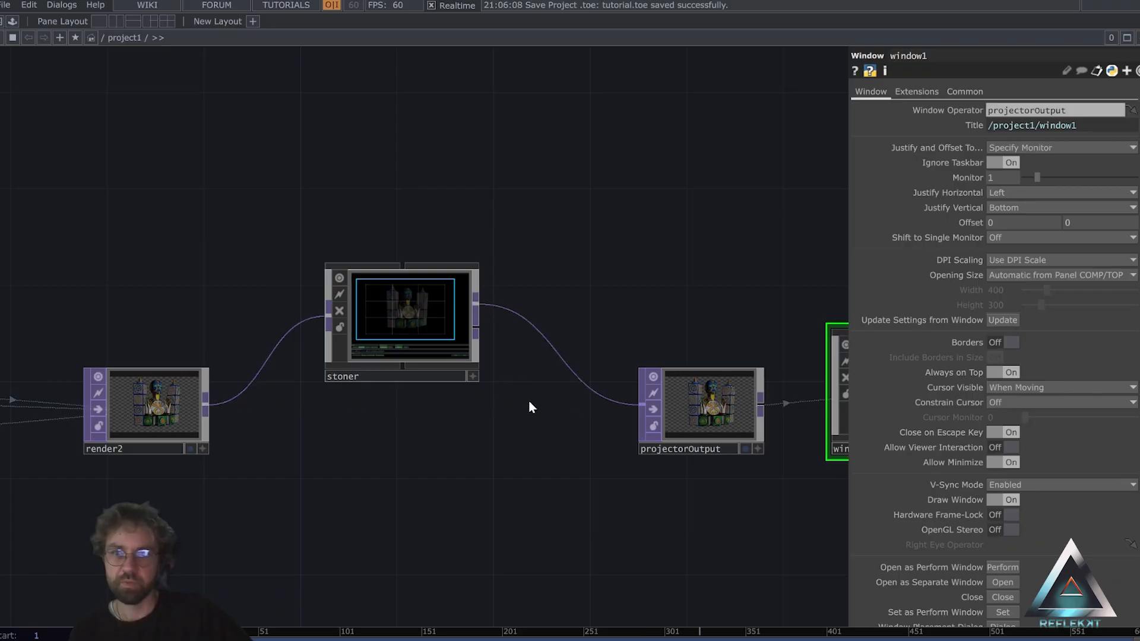
# Select the stoner component and open its Stoner window.
pyautogui.moveTo(376, 319); pyautogui.dragTo(401, 438)
pyautogui.scroll(3, 416, 424)
pyautogui.scroll(2, 418, 424)
pyautogui.moveTo(478, 251); pyautogui.dragTo(439, 174)
pyautogui.scroll(2, 389, 368)
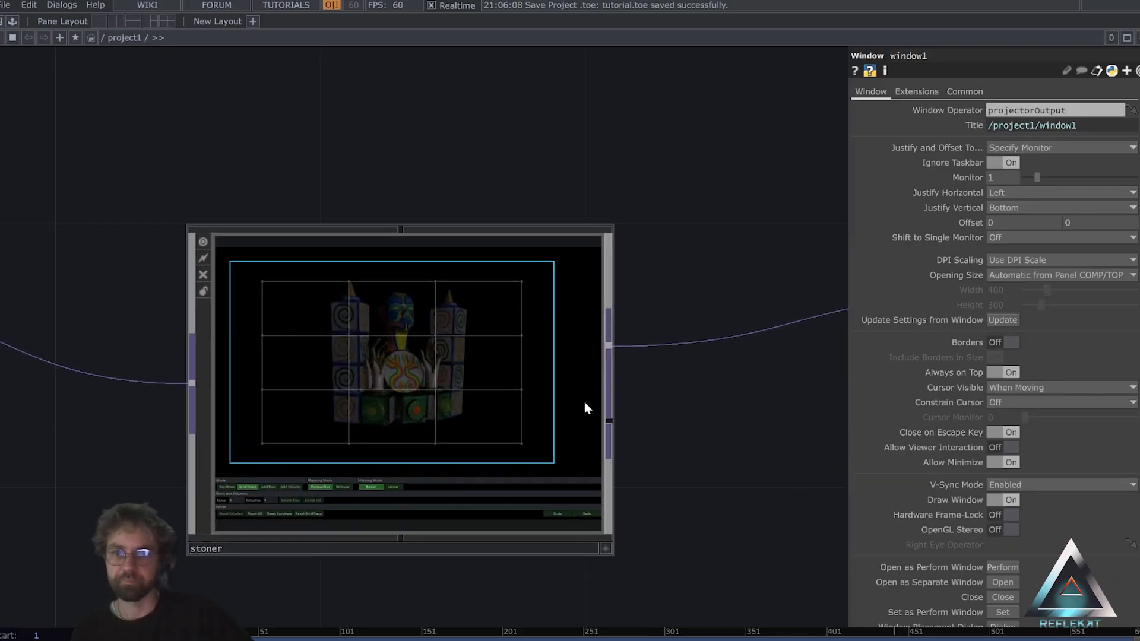
pyautogui.click(408, 383)
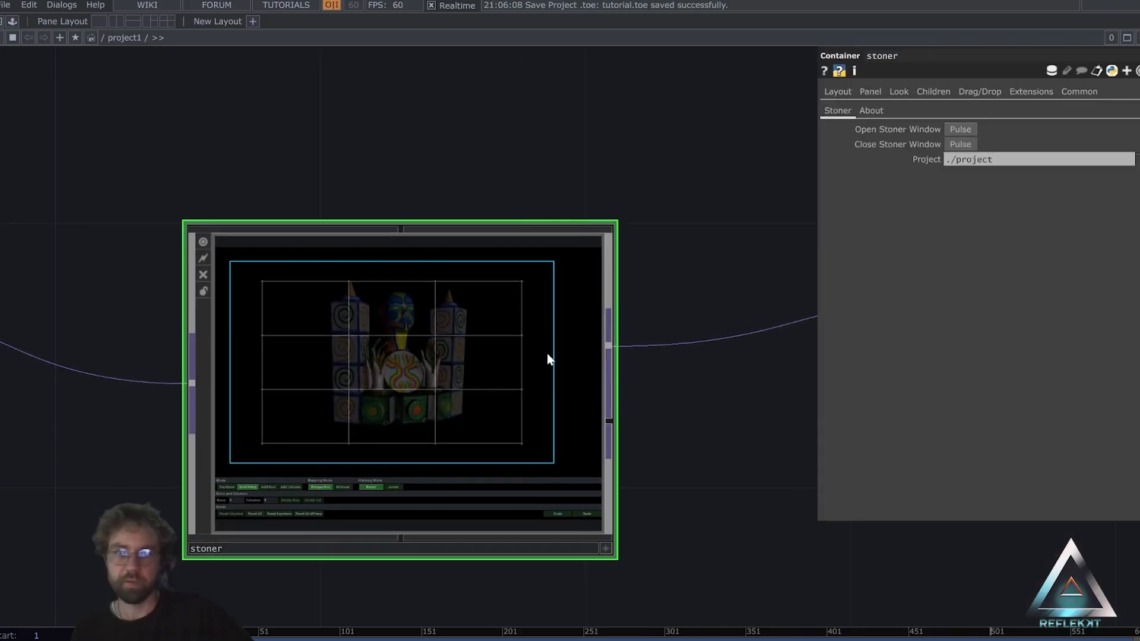
pyautogui.click(960, 129)
# Bring back and enlarge the videodevin1 viewer, and arrange it beside the stoner window with the warp controls in view.
pyautogui.moveTo(374, 86); pyautogui.dragTo(680, 68)
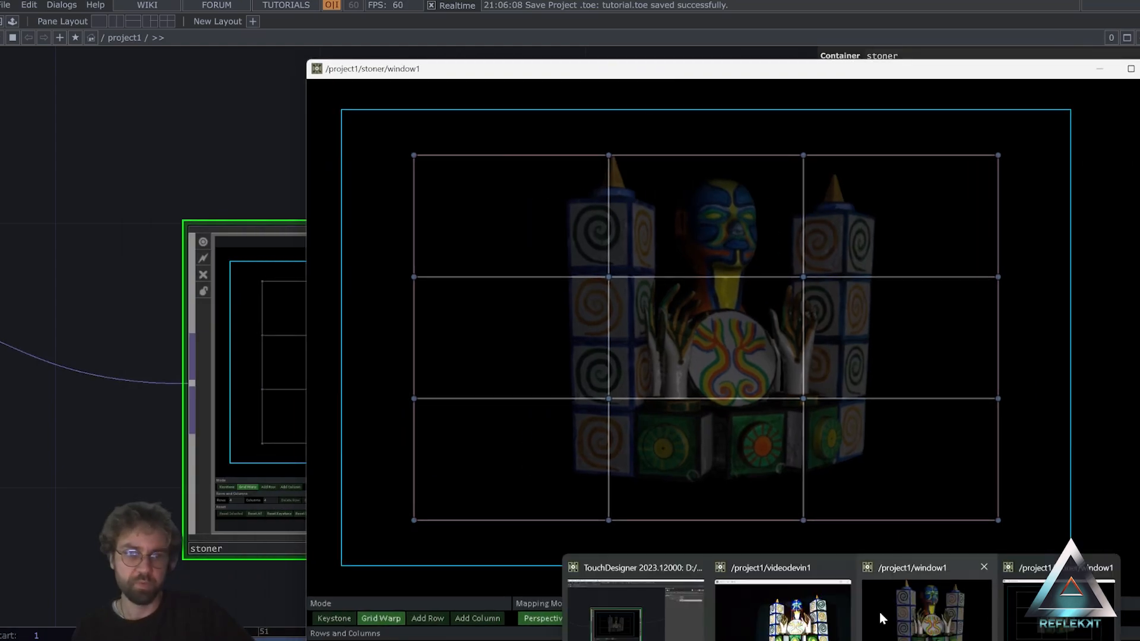
pyautogui.moveTo(496, 97); pyautogui.dragTo(98, 2)
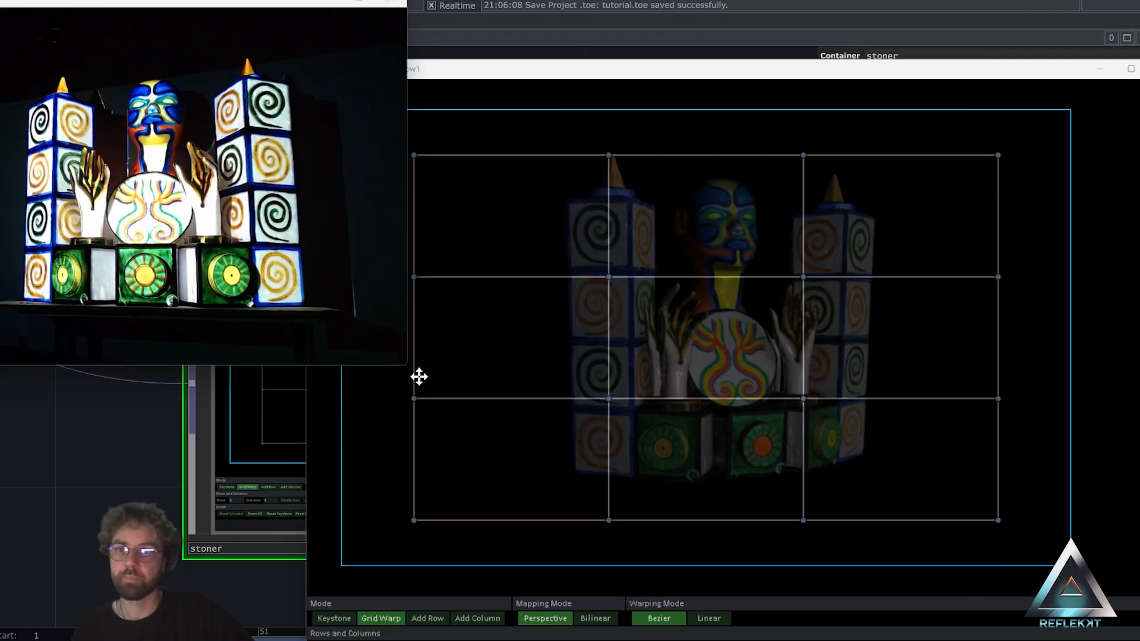
pyautogui.moveTo(406, 370); pyautogui.dragTo(481, 417)
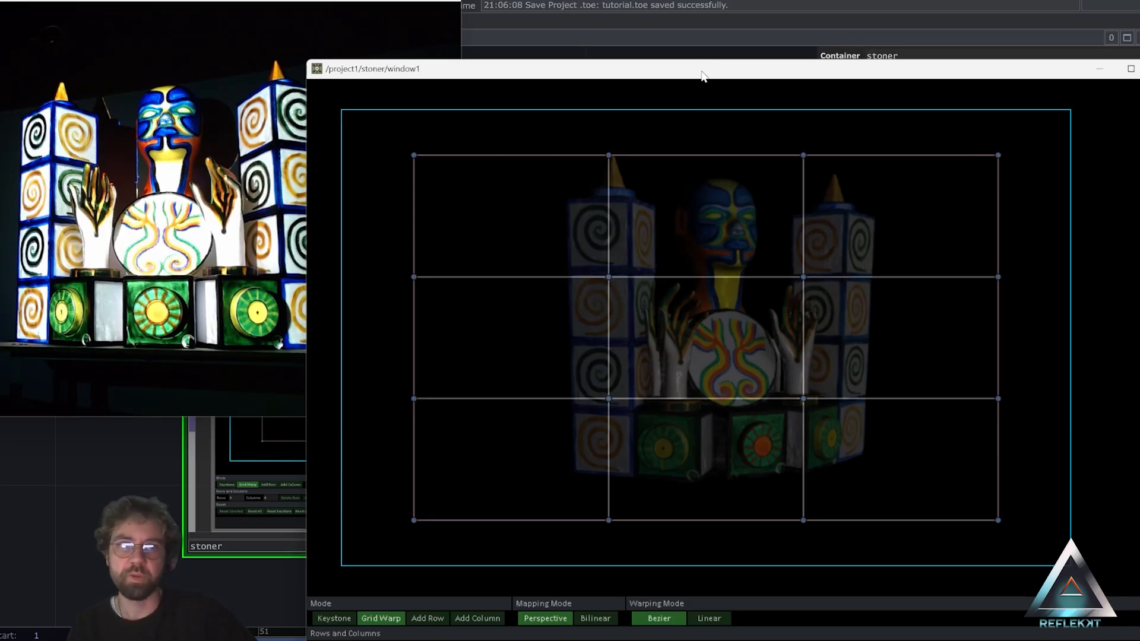
pyautogui.moveTo(703, 76); pyautogui.dragTo(699, 33)
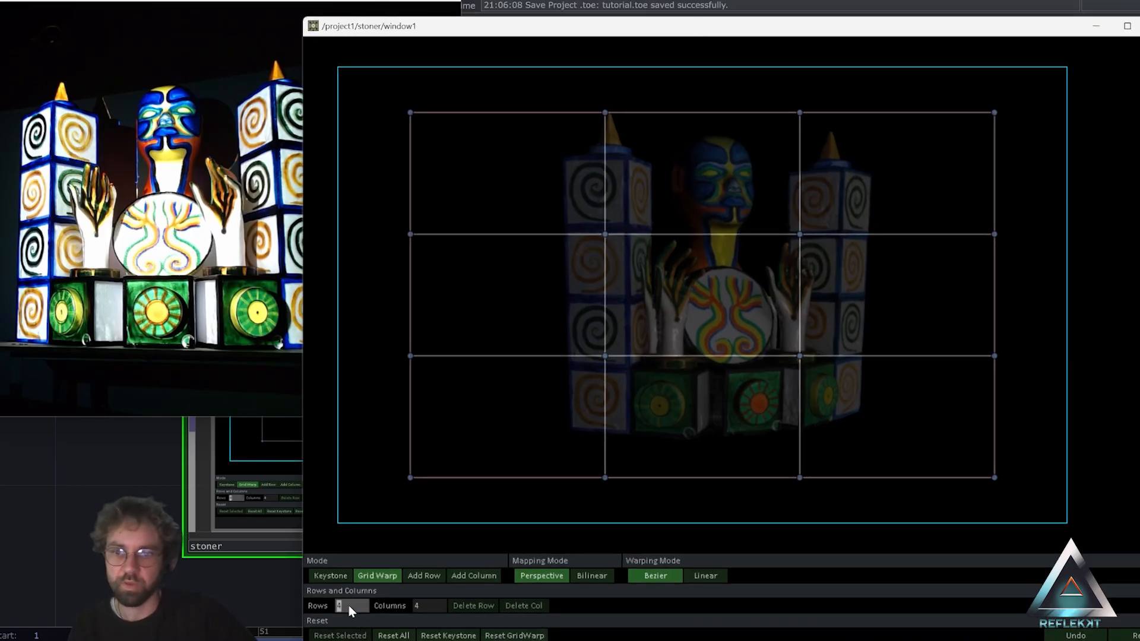
# Set the stoner warp grid to 8 rows and 8 columns.
pyautogui.write('8')
pyautogui.press('Return')
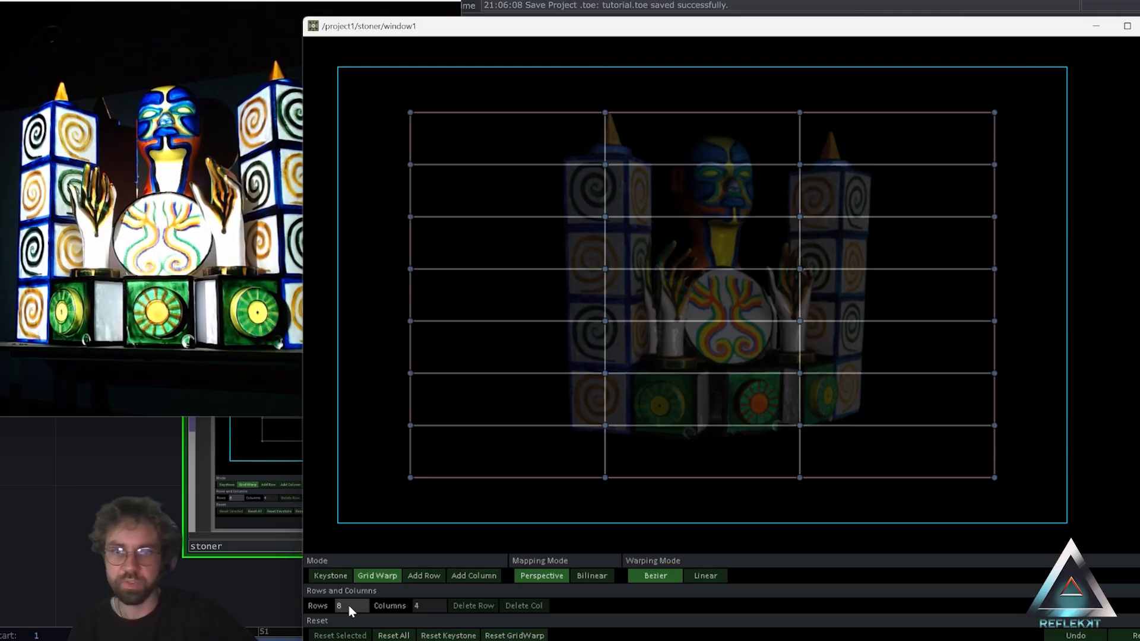
pyautogui.click(432, 605)
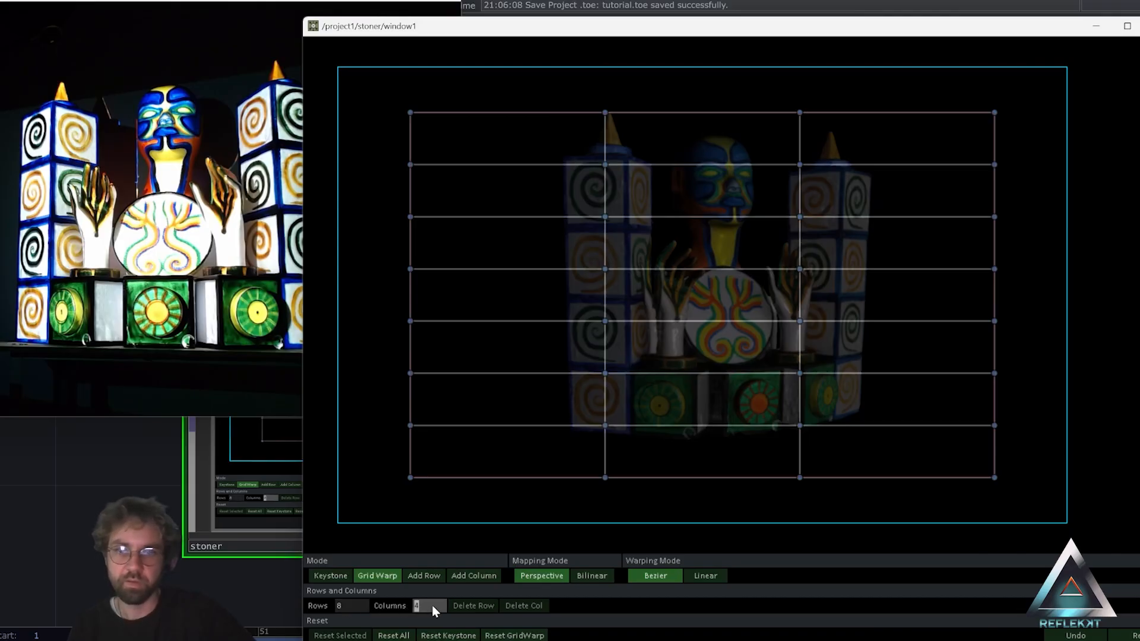
pyautogui.press('Return')
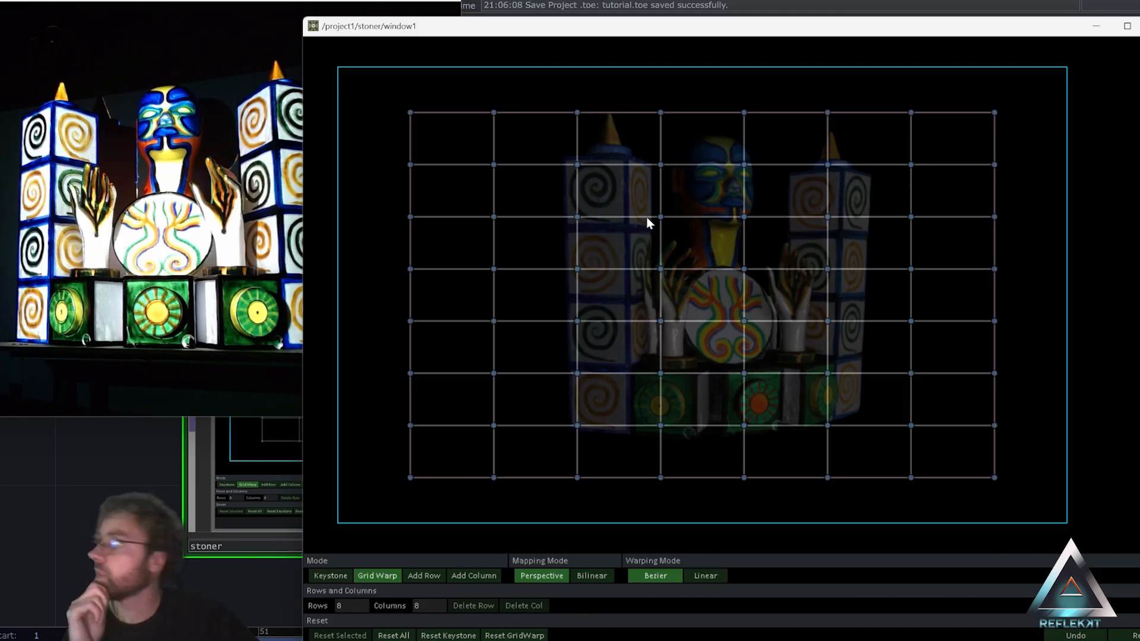
# Nudge the two grid points just beside the head and reposition the stoner window so the webcam viewer stays visible.
pyautogui.click(659, 163)
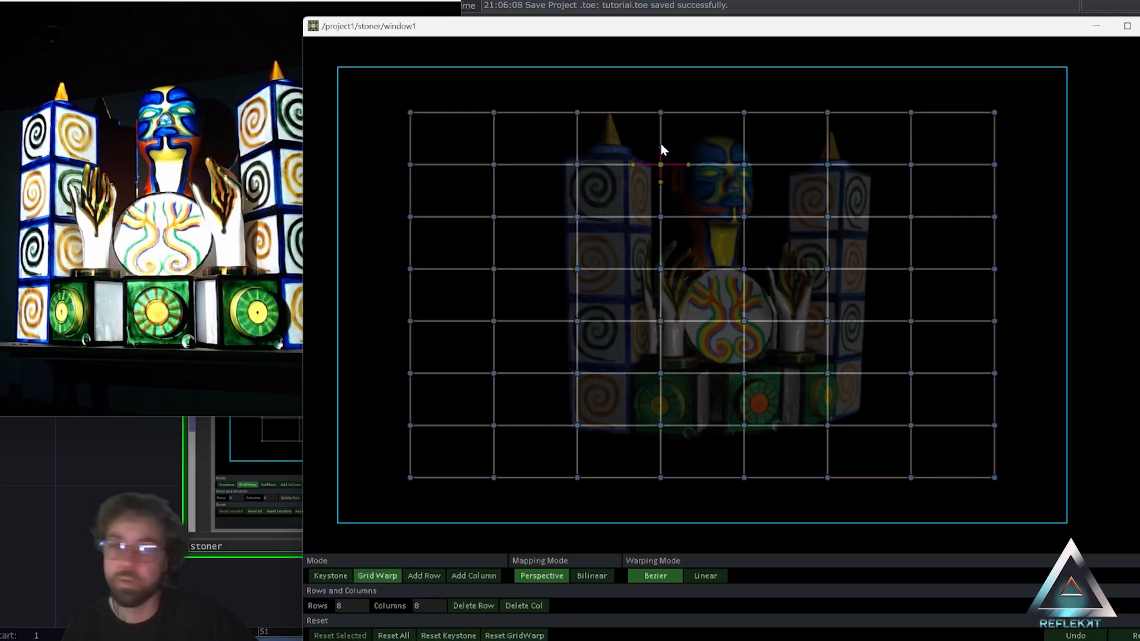
pyautogui.keyDown('shift'); pyautogui.click(661, 217); pyautogui.keyUp('shift')
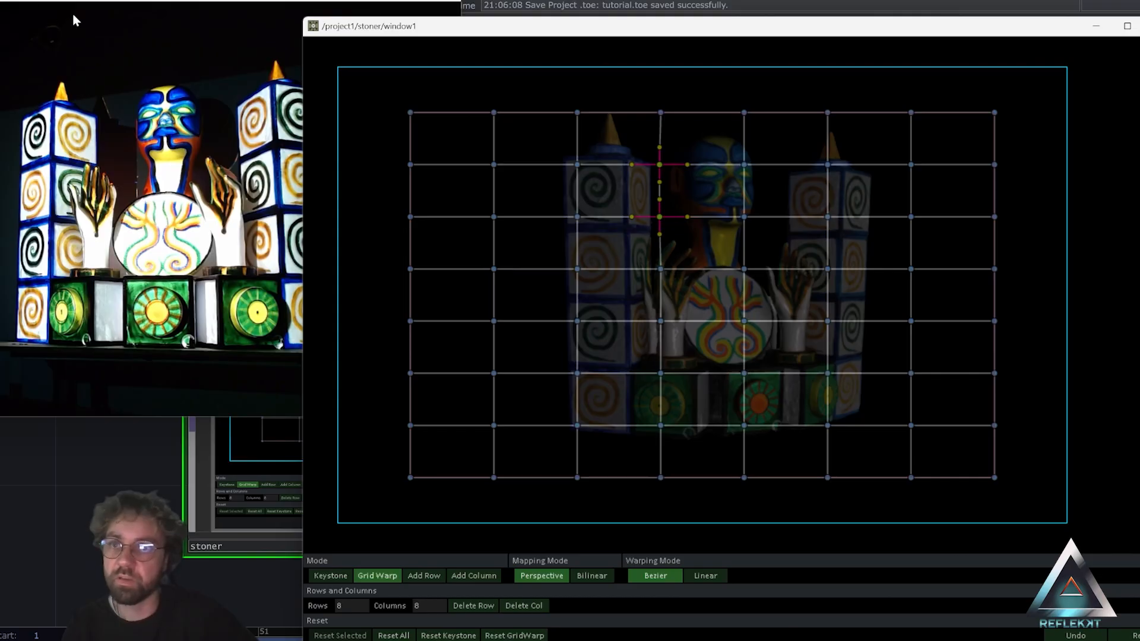
pyautogui.click(122, 6)
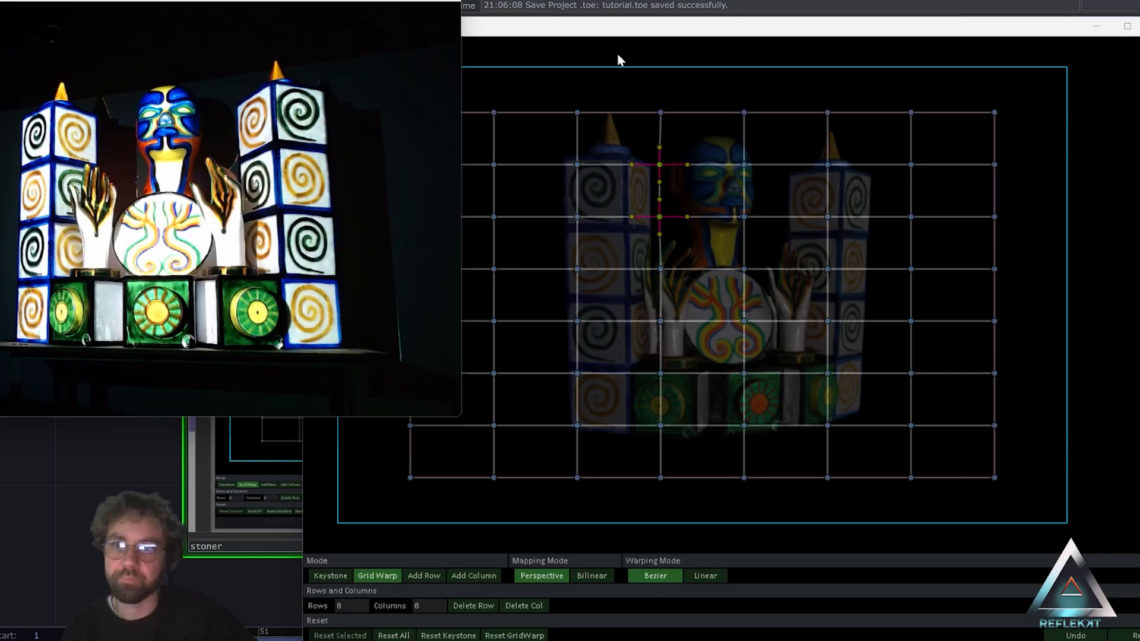
pyautogui.moveTo(576, 31); pyautogui.dragTo(726, 19)
pyautogui.click(207, 11)
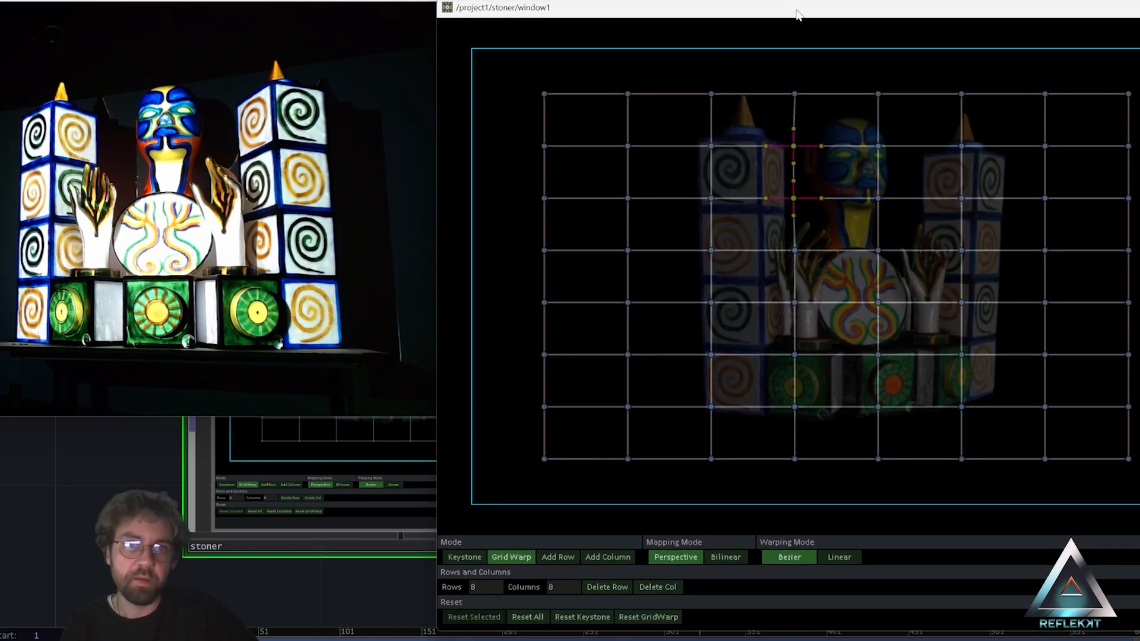
pyautogui.moveTo(798, 13); pyautogui.dragTo(797, 17)
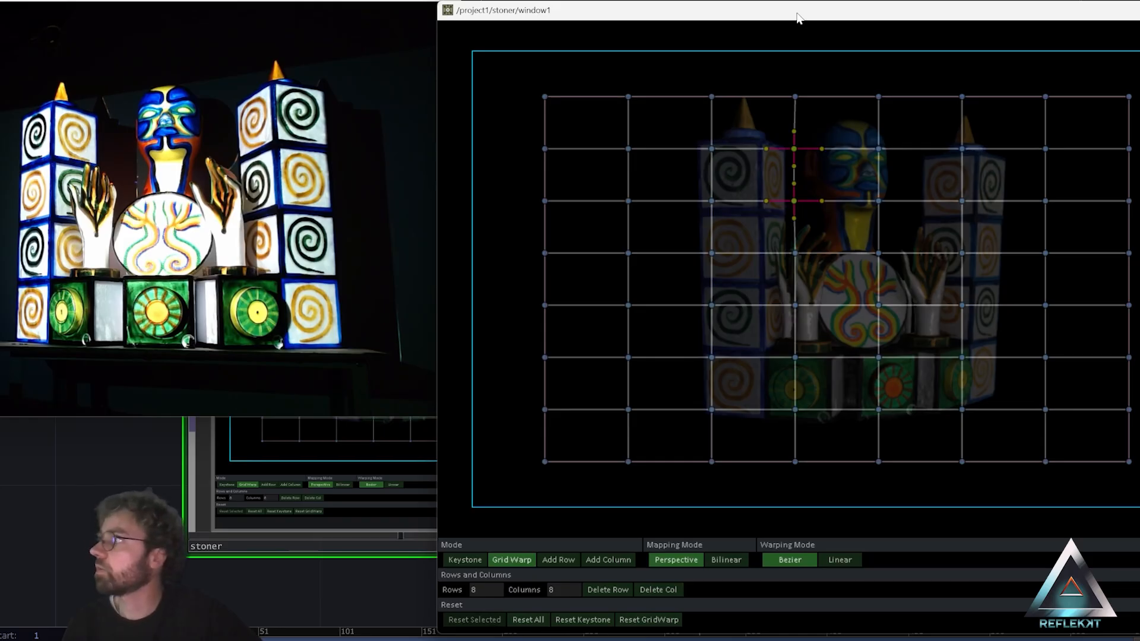
# Select the top-edge grid points around the left tower's spire and add a ninth grid column through the right tower.
pyautogui.click(714, 97)
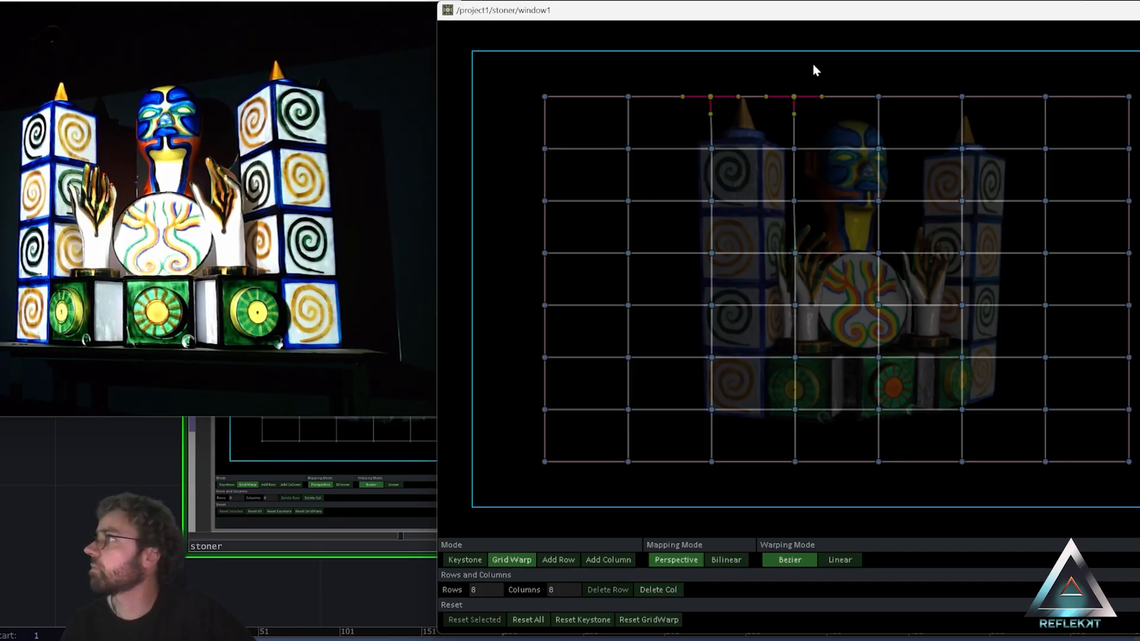
pyautogui.click(596, 560)
# Fine-tune the grid warp points on the lower boxes, along the left tower and beside the head to match the sculpture.
pyautogui.click(879, 409)
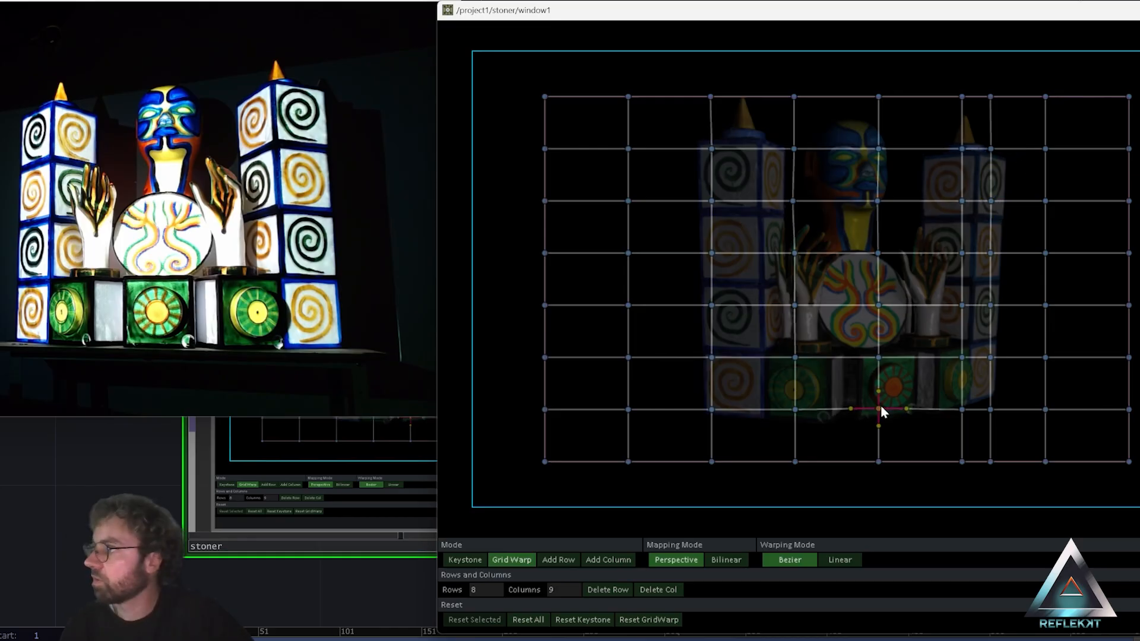
pyautogui.click(796, 410)
pyautogui.click(795, 357)
pyautogui.click(712, 410)
pyautogui.click(712, 357)
pyautogui.click(712, 253)
pyautogui.click(794, 149)
# Add a tenth grid column through the face and adjust the points on the face and the middle lower box.
pyautogui.click(600, 560)
pyautogui.click(846, 149)
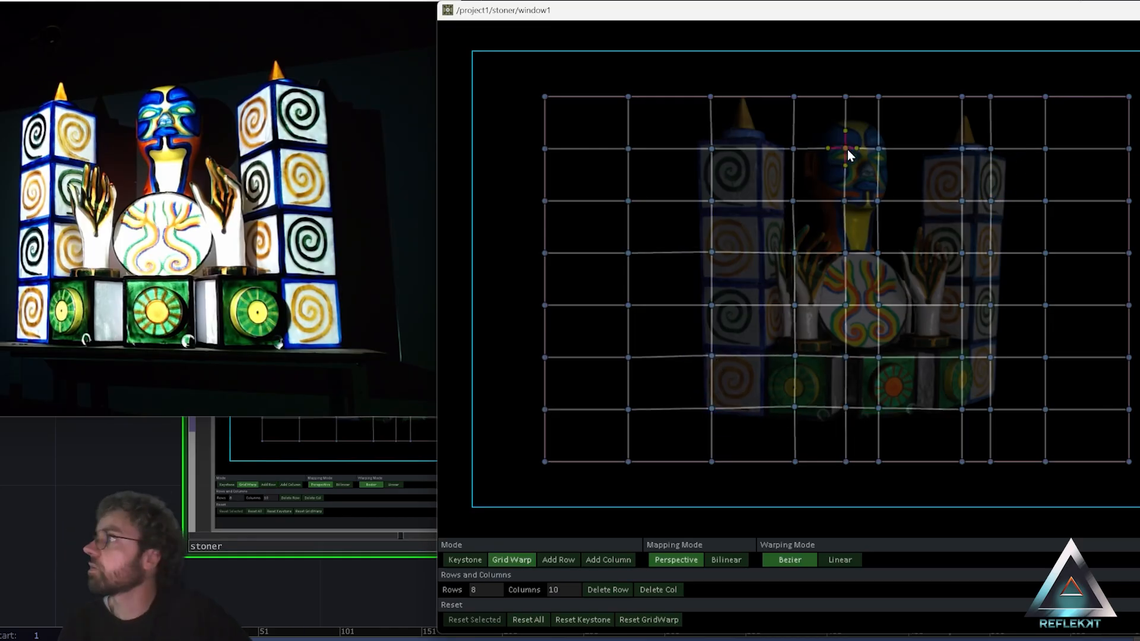
pyautogui.click(879, 358)
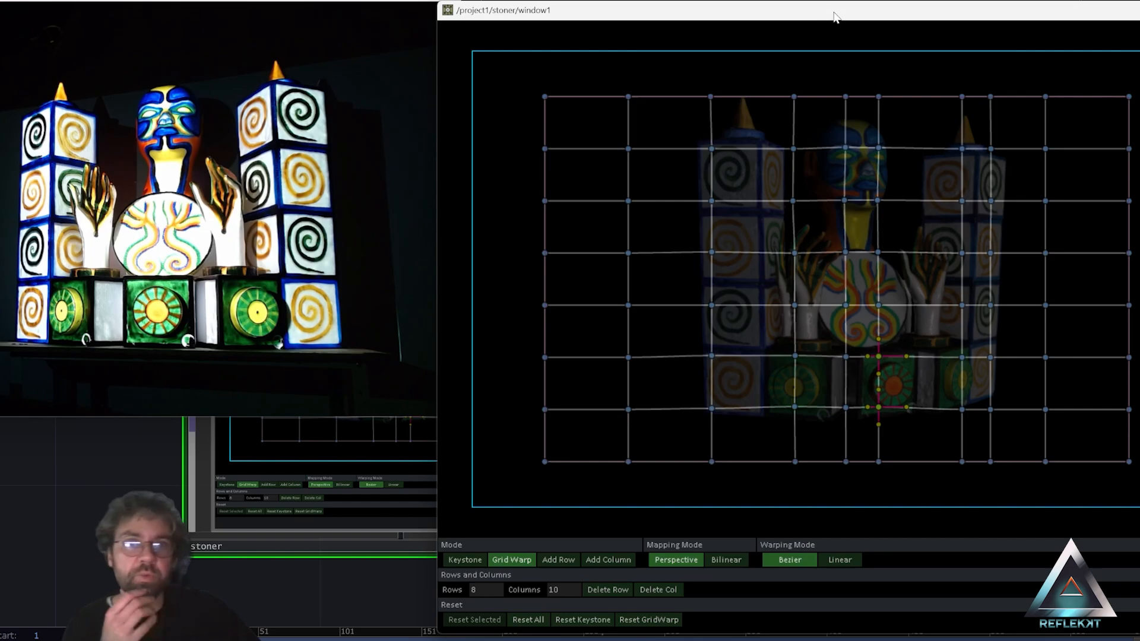
# Close the stoner window to return to the network.
pyautogui.moveTo(834, 15); pyautogui.dragTo(645, 48)
pyautogui.click(1103, 40)
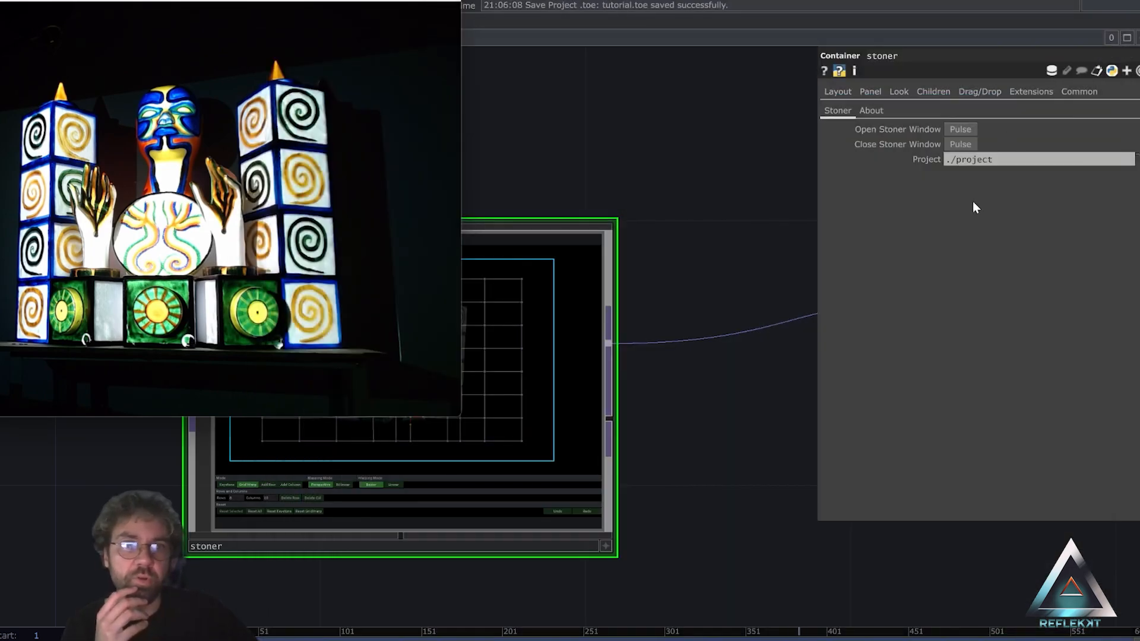
# Inspect the projectorOutput image up close around the head, hands and central disc.
pyautogui.scroll(-5, 706, 236)
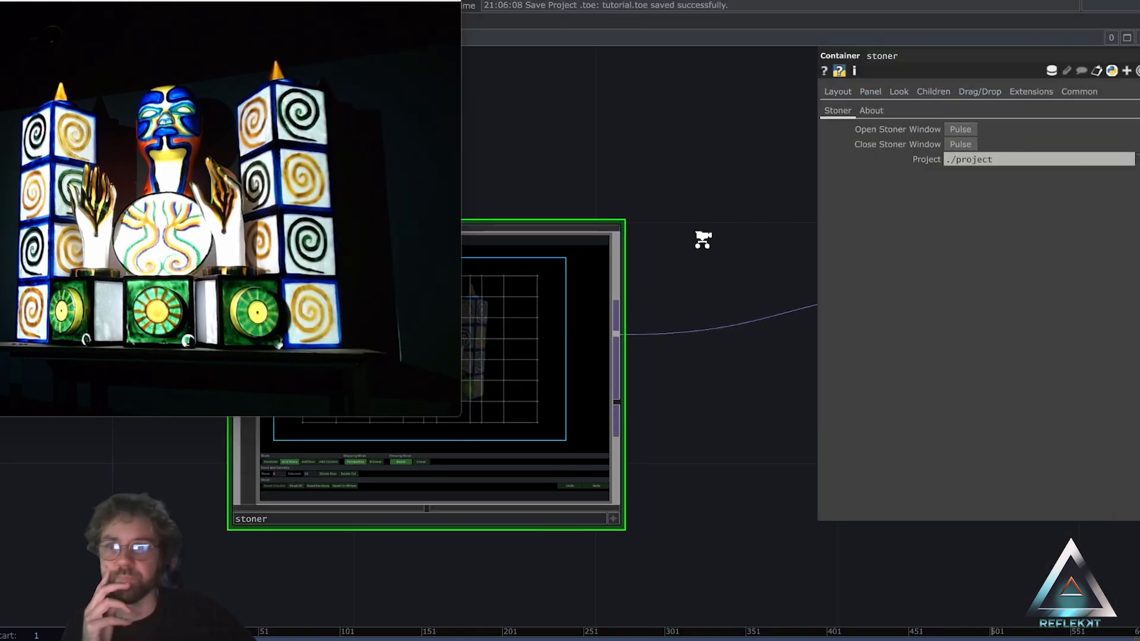
pyautogui.moveTo(766, 378); pyautogui.dragTo(583, 428)
pyautogui.scroll(7, 690, 316)
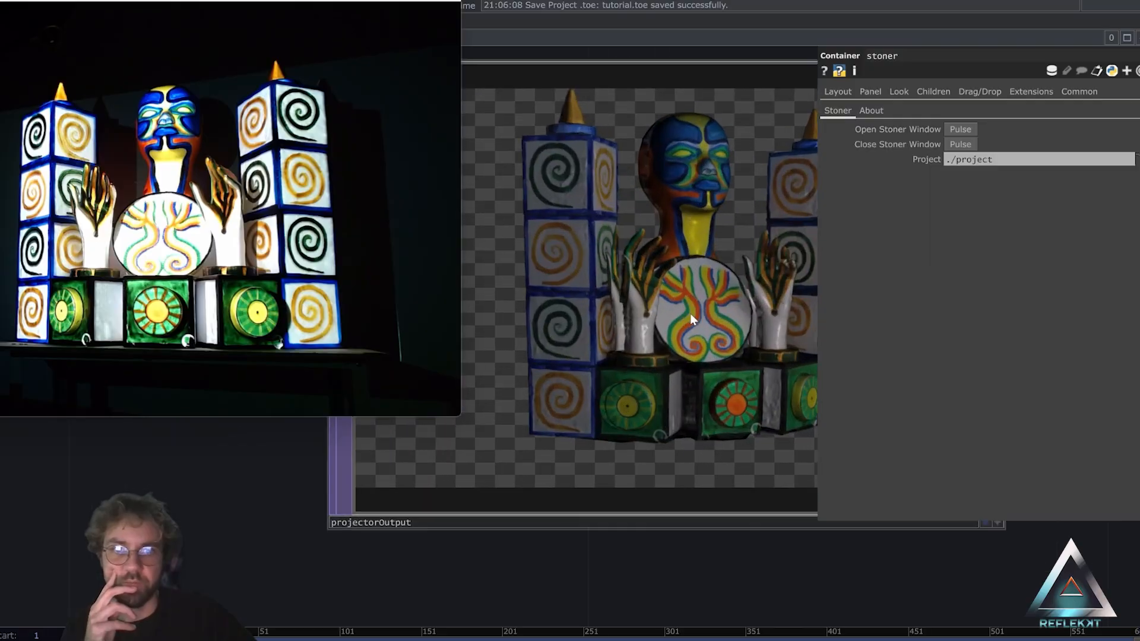
pyautogui.scroll(5, 702, 229)
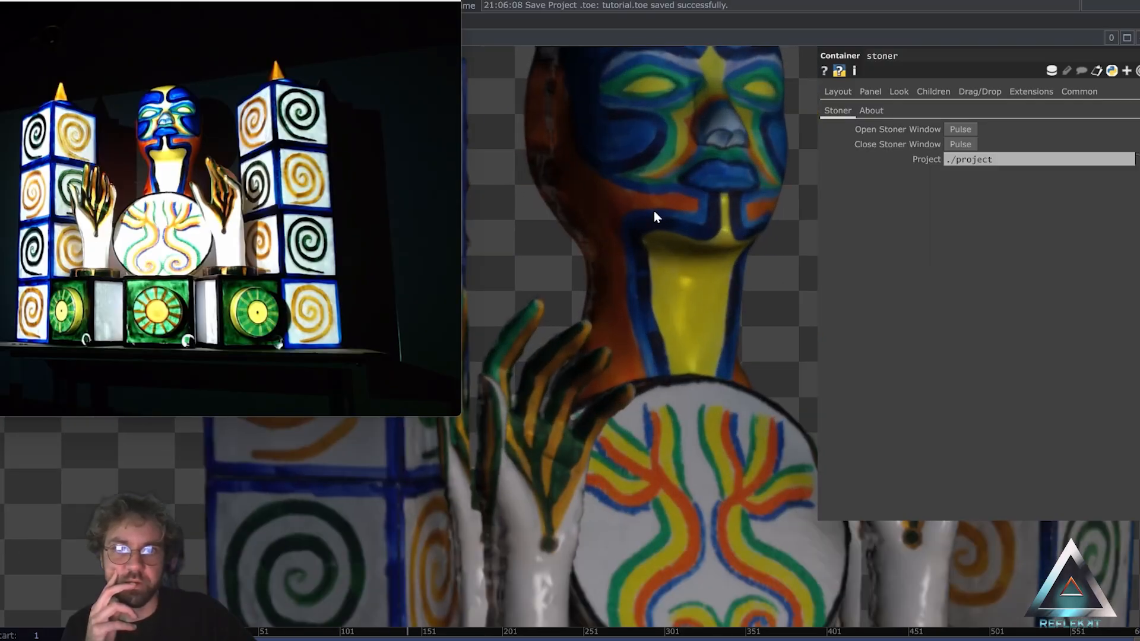
pyautogui.scroll(-6, 655, 232)
pyautogui.scroll(1, 618, 453)
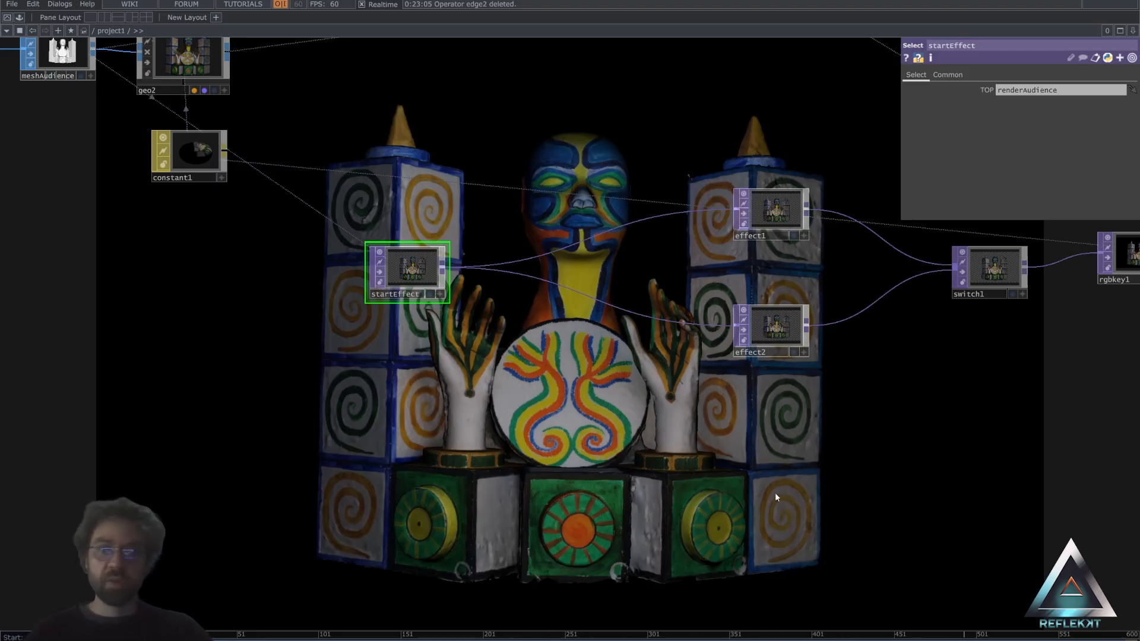
# Review the network from the renderAudience chain through camSchnappr, render2 and stoner to the projector output.
pyautogui.moveTo(495, 218); pyautogui.dragTo(784, 436)
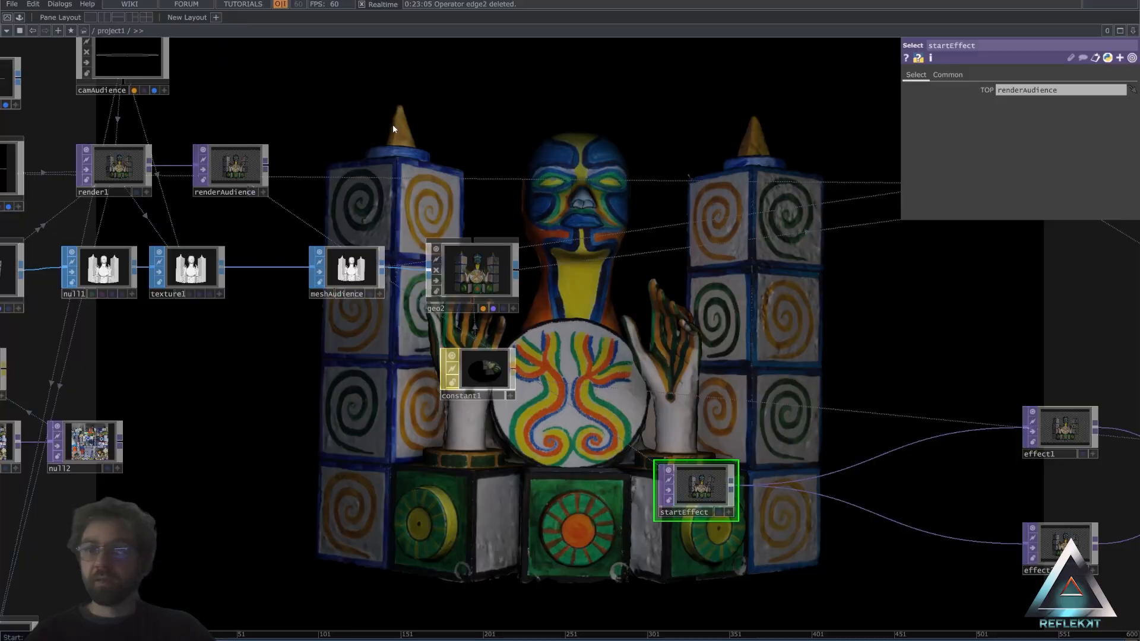
pyautogui.moveTo(344, 157); pyautogui.dragTo(600, 223)
pyautogui.scroll(5, 370, 247)
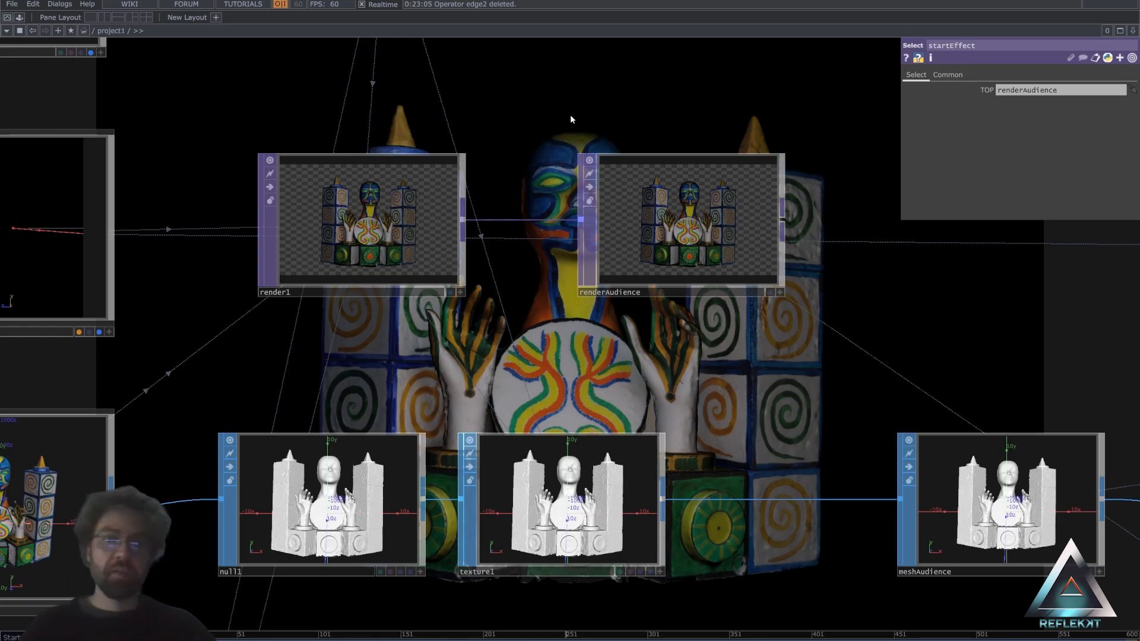
pyautogui.scroll(-5, 611, 136)
pyautogui.moveTo(748, 149); pyautogui.dragTo(308, 153)
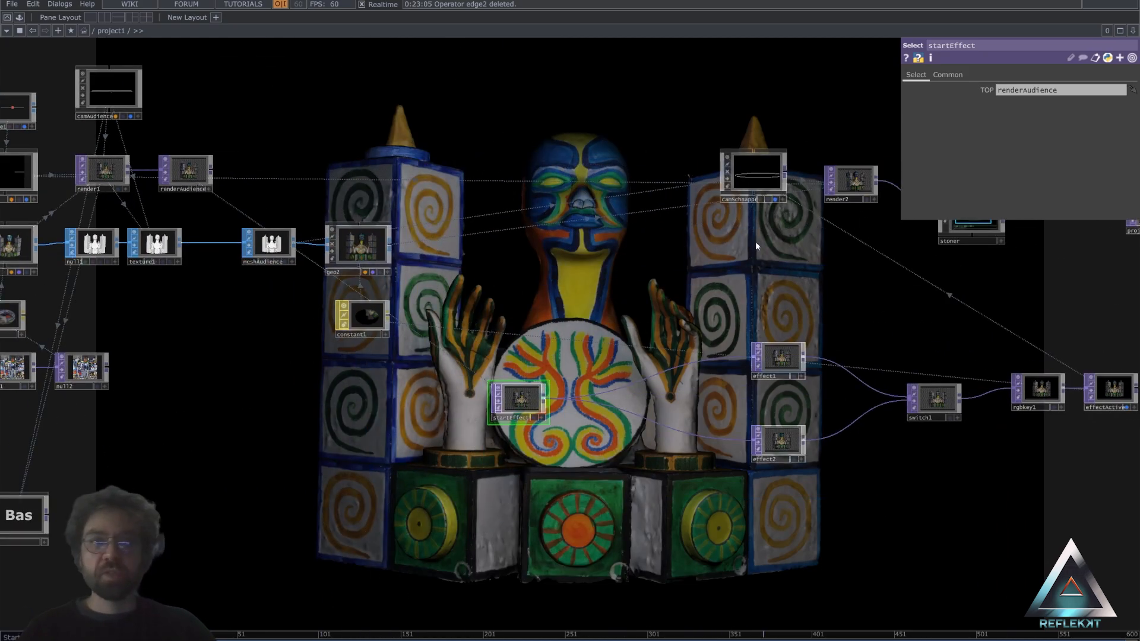
pyautogui.moveTo(791, 193); pyautogui.dragTo(658, 215)
pyautogui.scroll(3, 709, 181)
pyautogui.scroll(2, 592, 219)
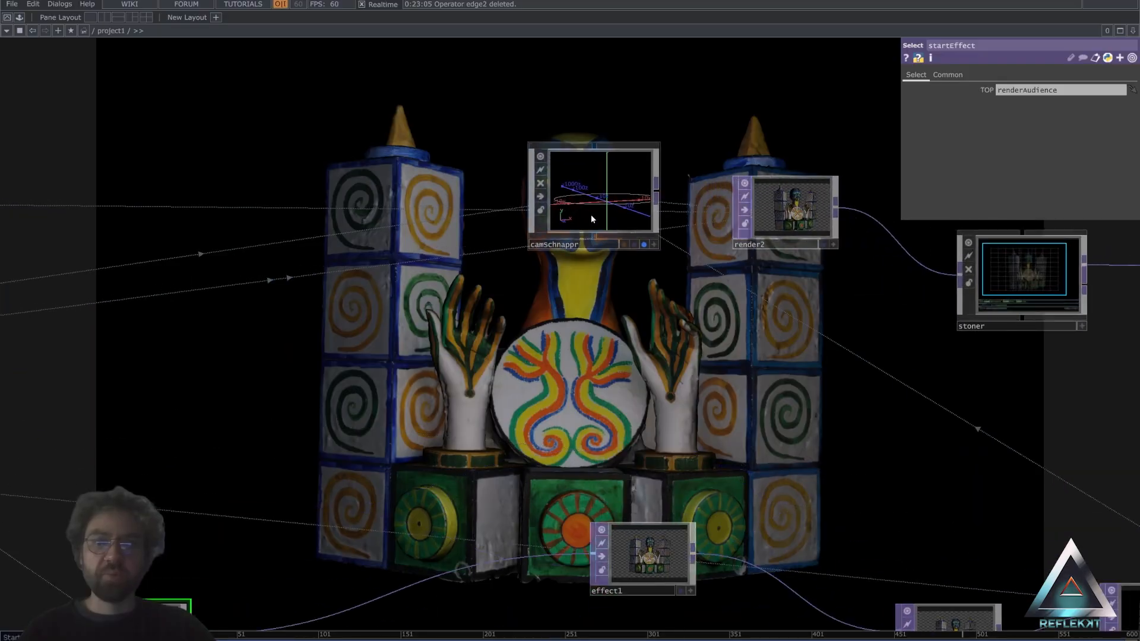
pyautogui.scroll(-4, 611, 219)
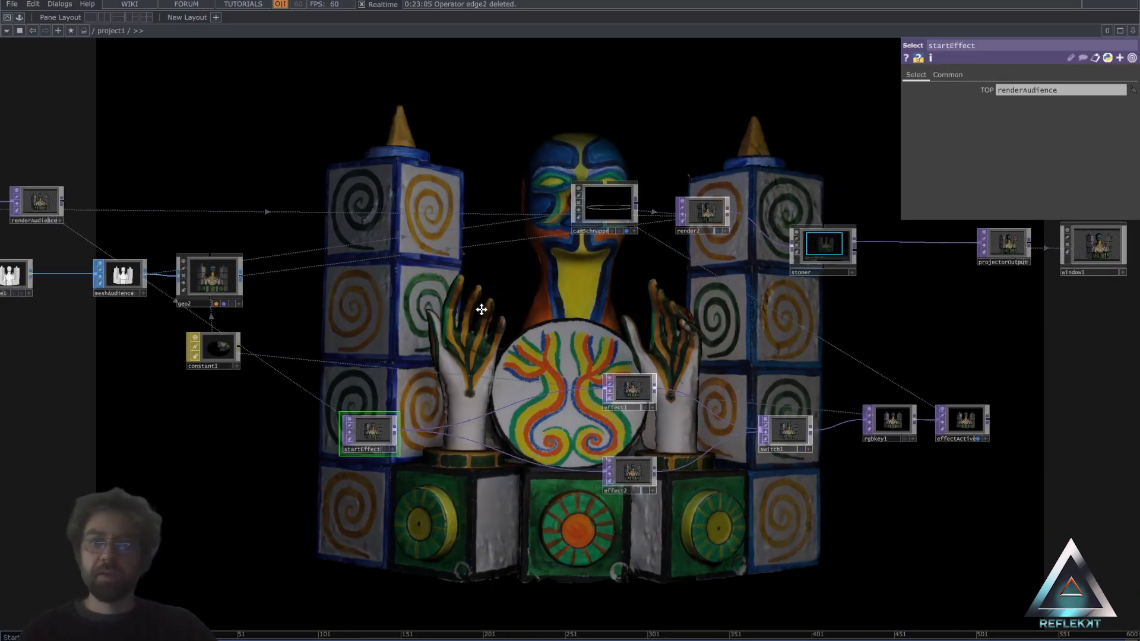
# Delete the old base1 component below the clean1 and null2 texture nodes.
pyautogui.scroll(2, 539, 297)
pyautogui.moveTo(530, 283); pyautogui.dragTo(700, 250)
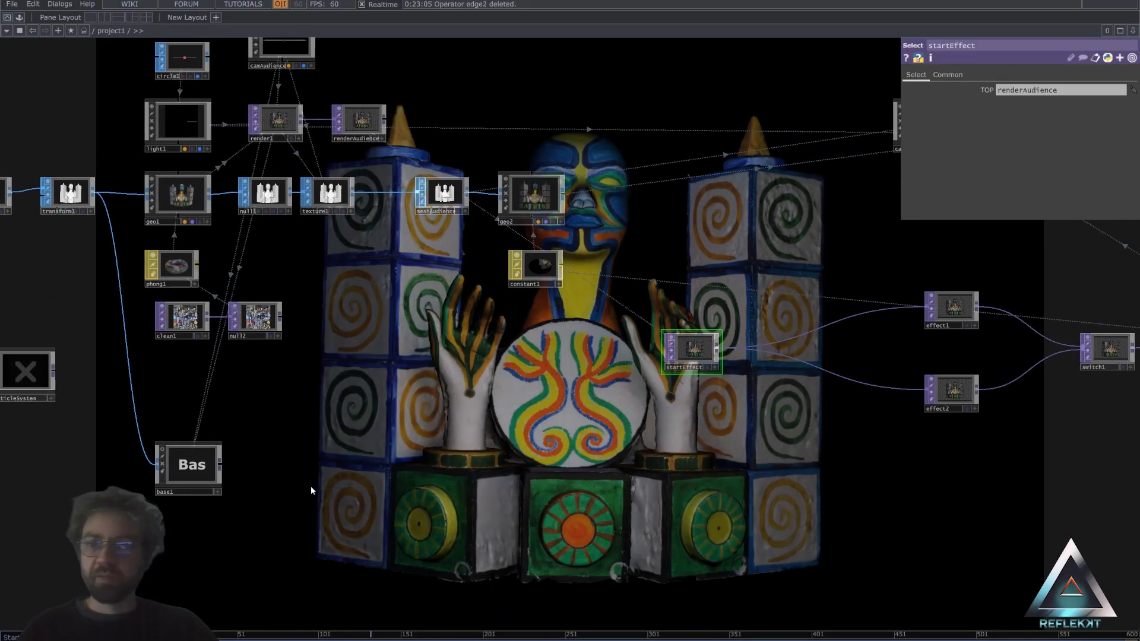
pyautogui.click(200, 470)
pyautogui.press('Delete')
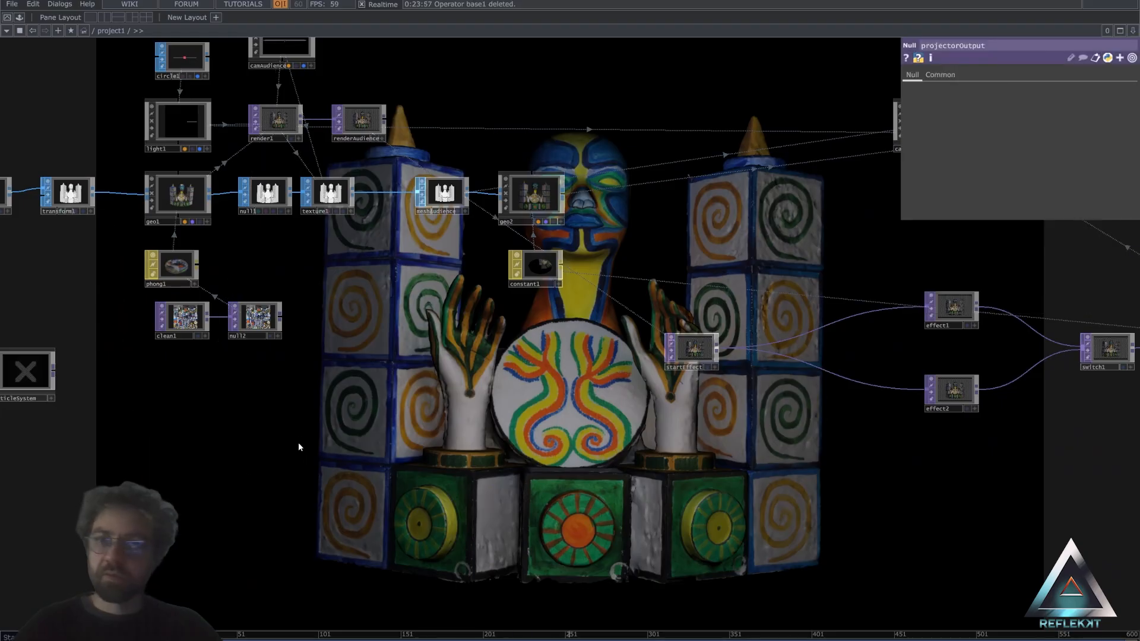
# Add a Geometry COMP fed by transform1's output and place it below the clean1 and null2 nodes.
pyautogui.moveTo(369, 436); pyautogui.dragTo(458, 432)
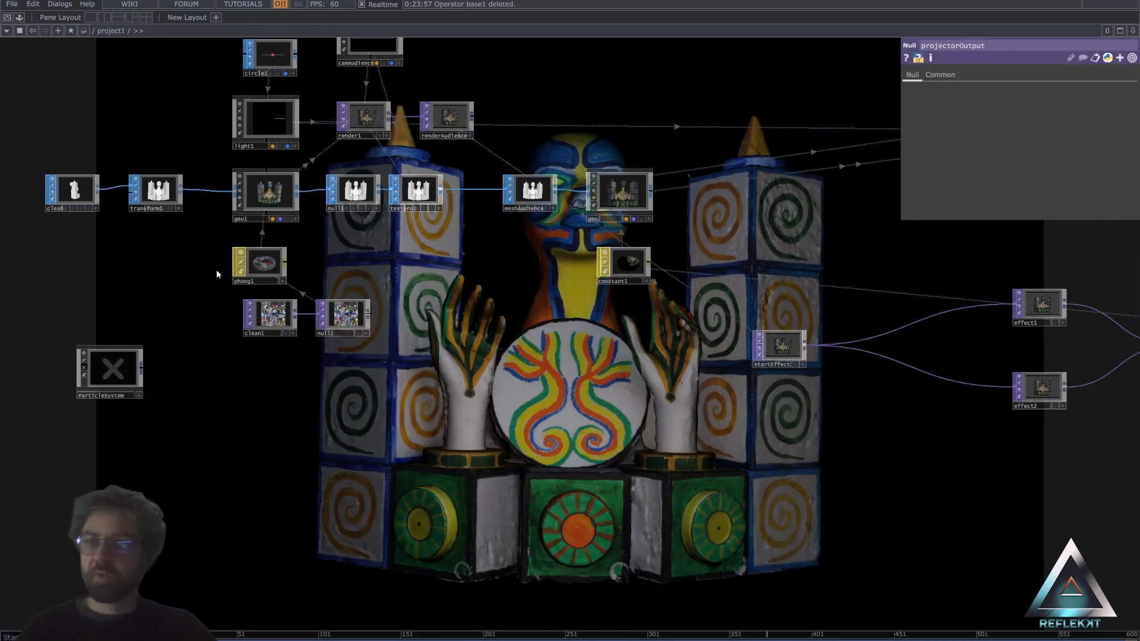
pyautogui.moveTo(376, 401); pyautogui.dragTo(477, 383)
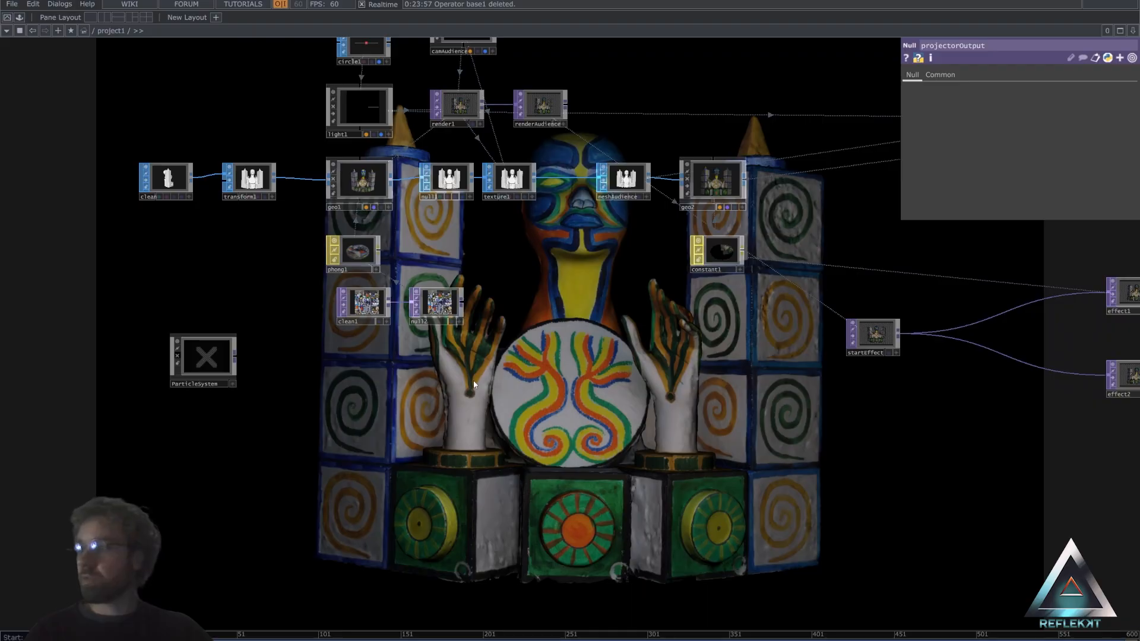
pyautogui.scroll(3, 289, 233)
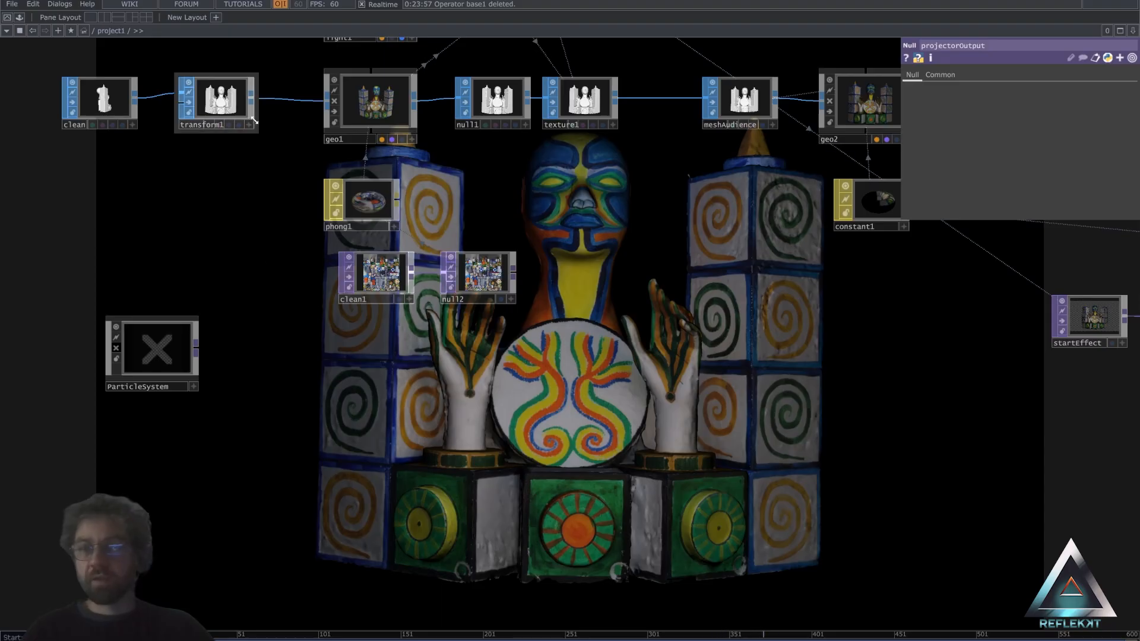
pyautogui.rightClick(252, 100)
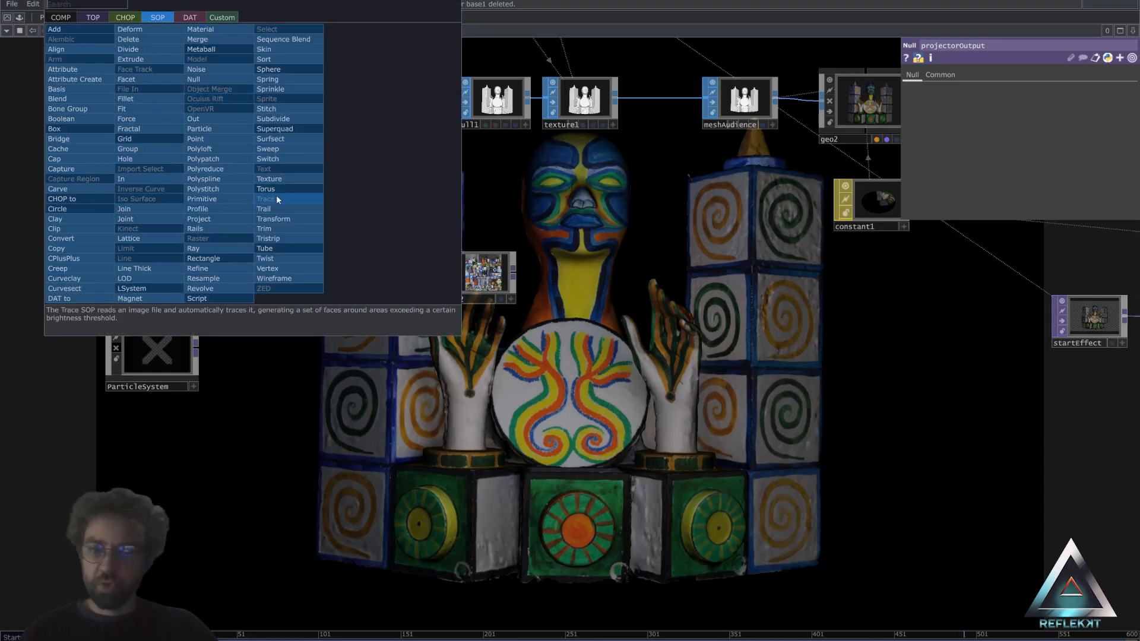
pyautogui.write('geo')
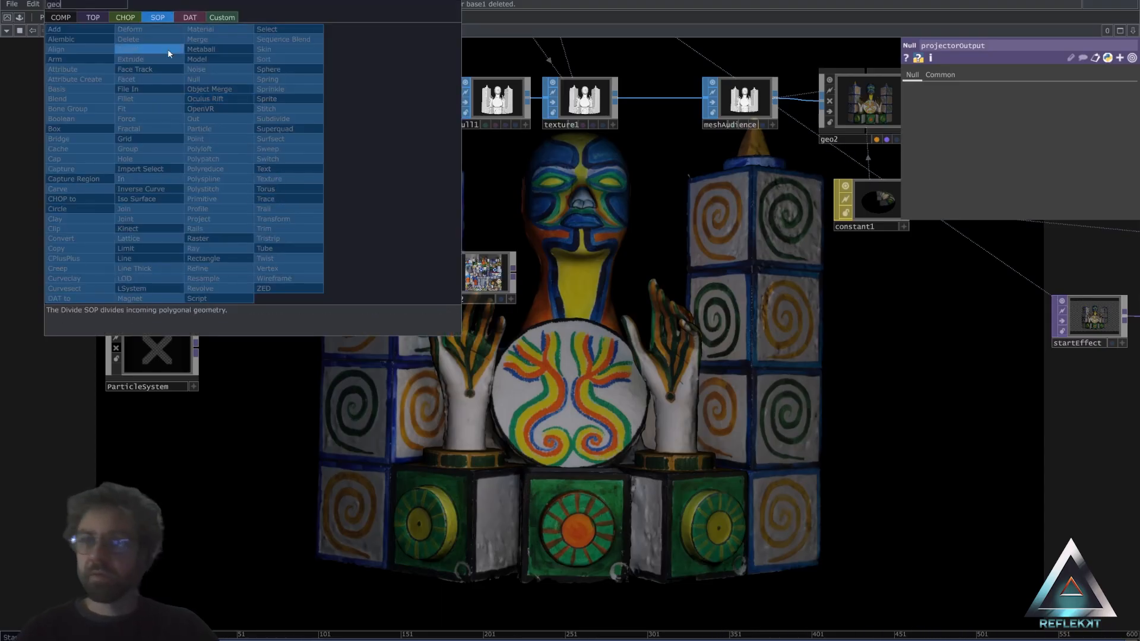
pyautogui.click(65, 18)
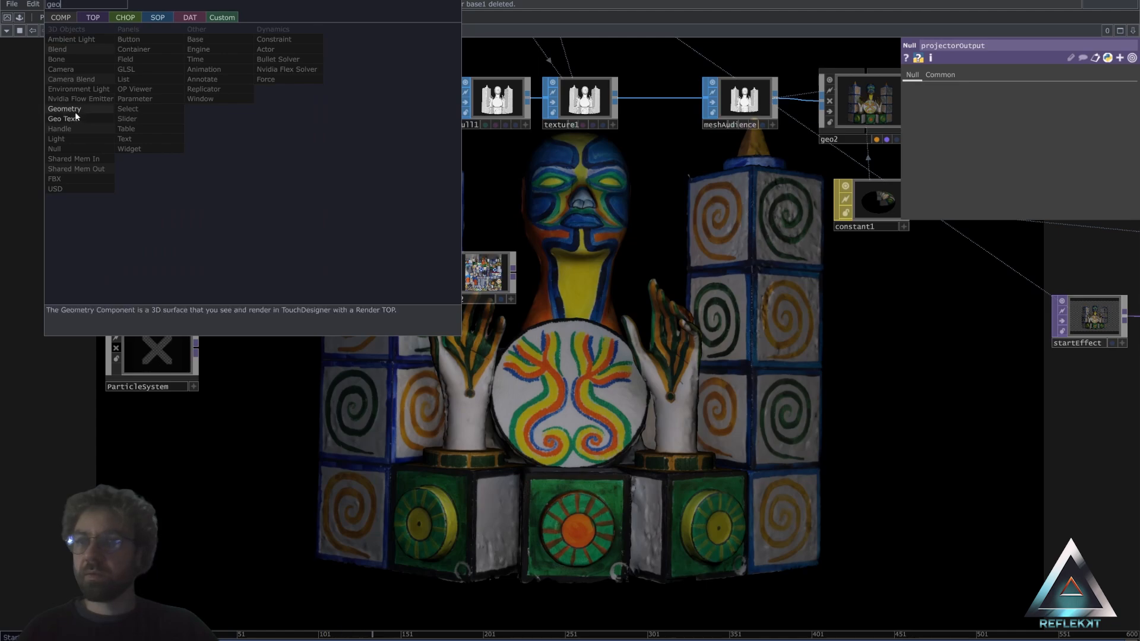
pyautogui.click(71, 110)
pyautogui.click(388, 500)
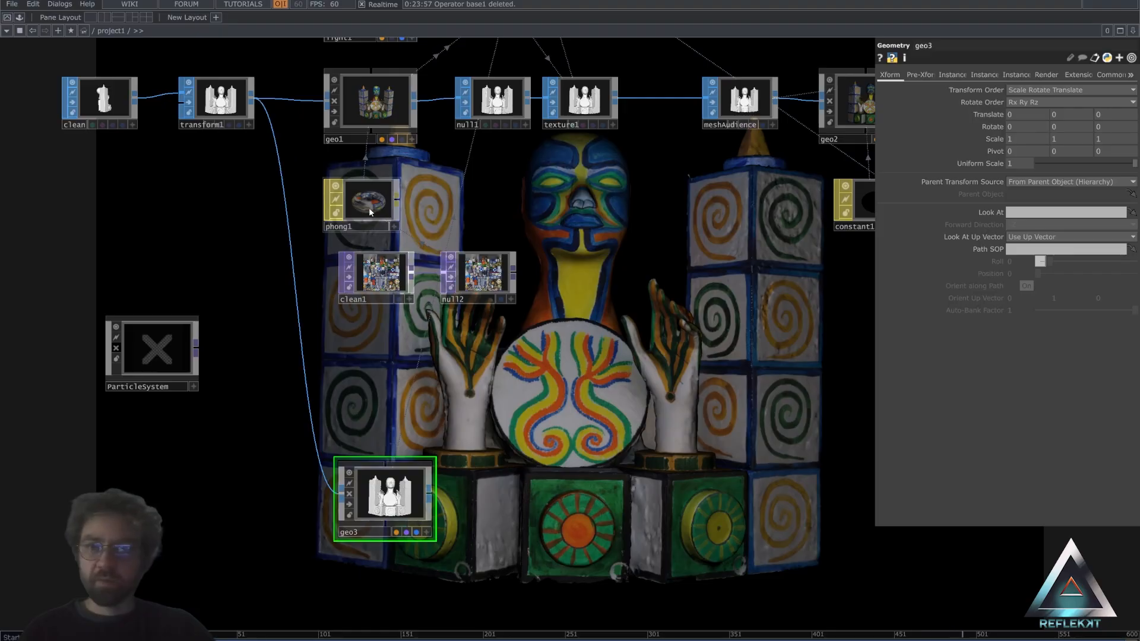
# Assign phong1 as the material of the new geometry component geo3.
pyautogui.moveTo(360, 203); pyautogui.dragTo(391, 486)
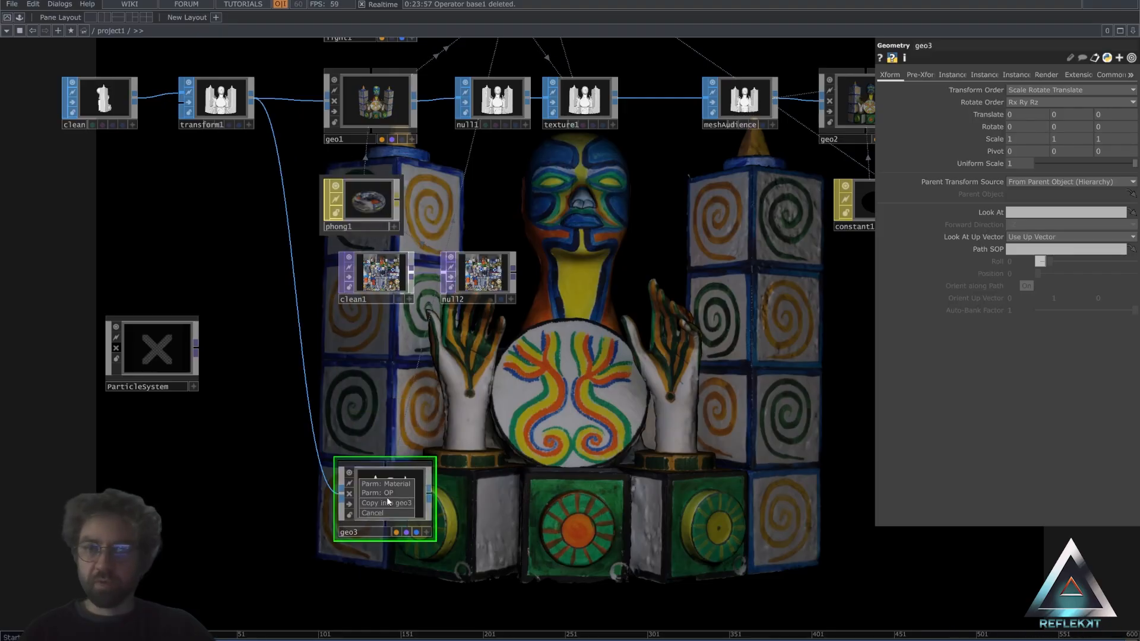
pyautogui.click(391, 485)
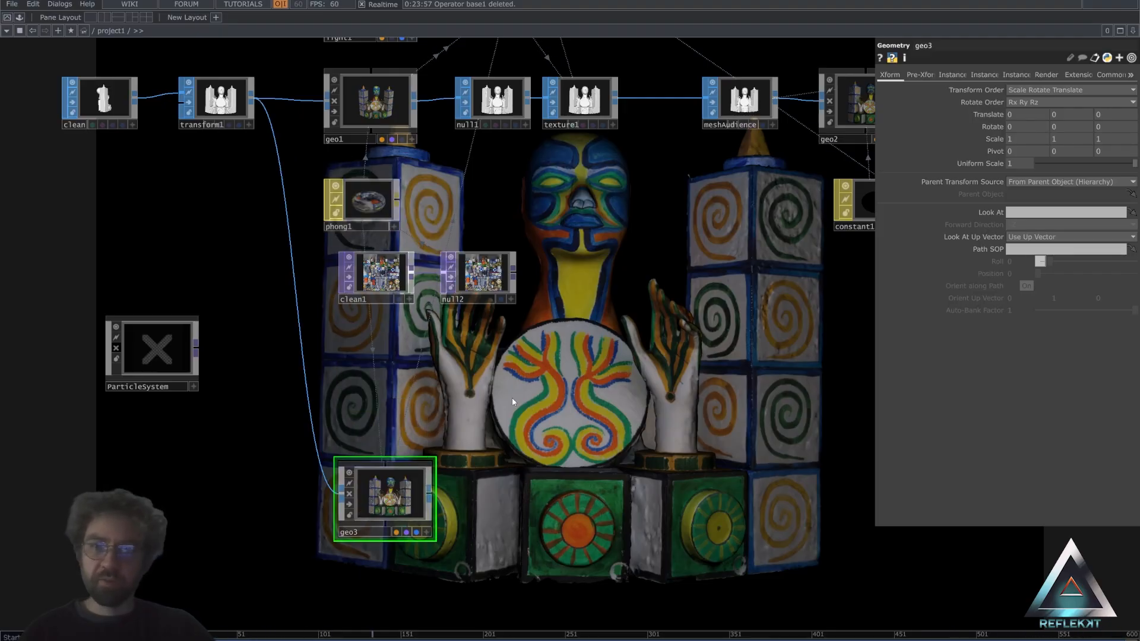
pyautogui.moveTo(547, 426); pyautogui.dragTo(562, 341)
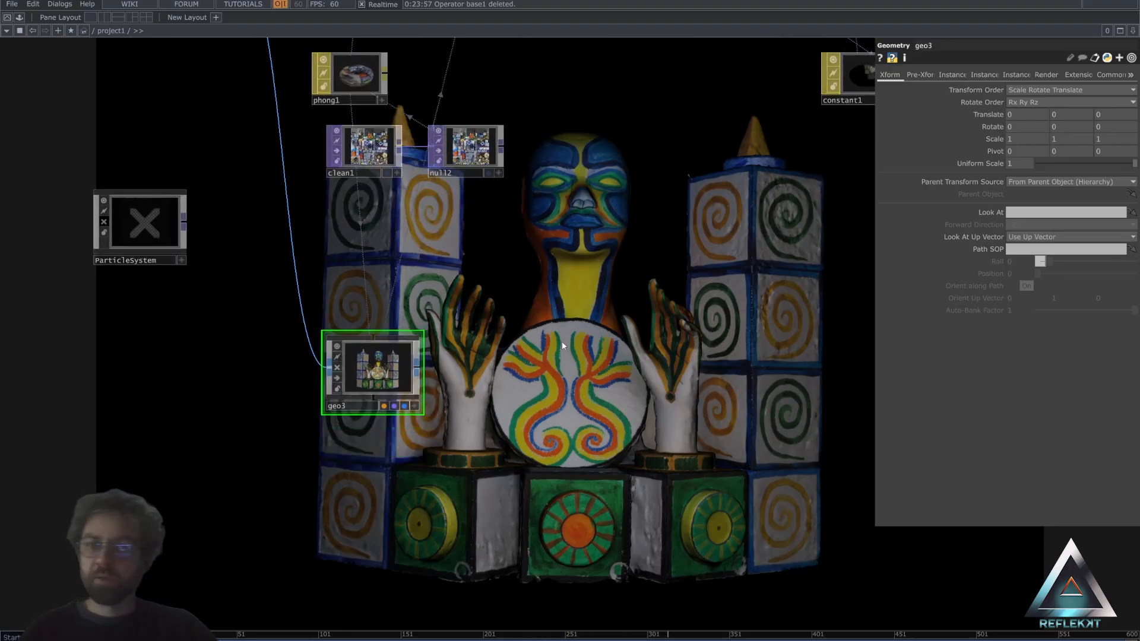
# Collapse geo3 into a Base component and enter that component's network.
pyautogui.rightClick(422, 465)
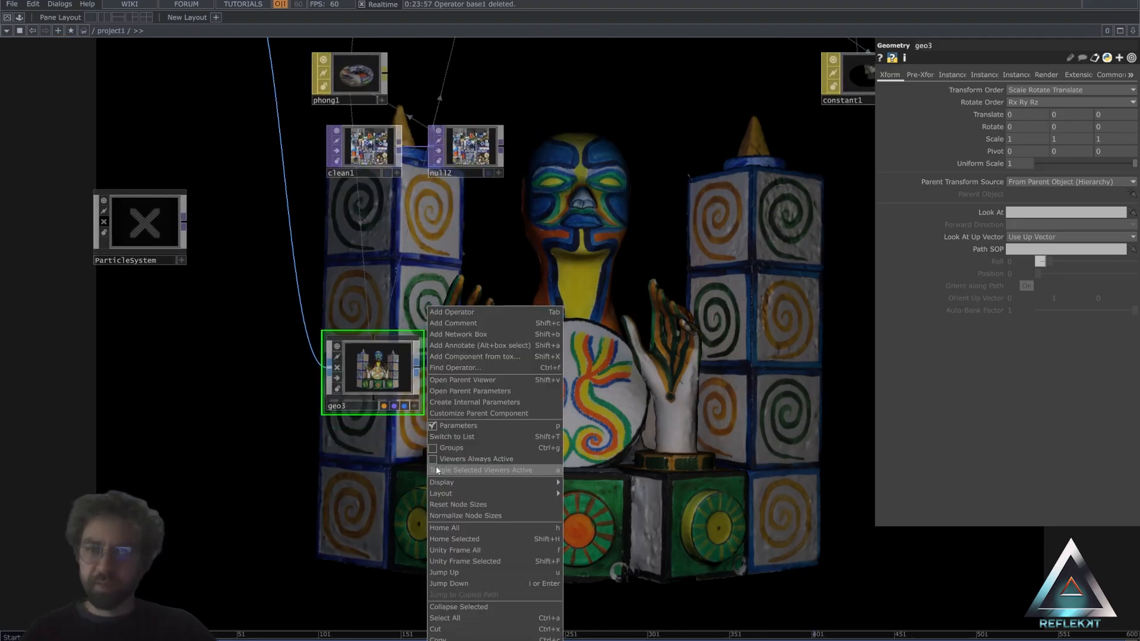
pyautogui.click(477, 608)
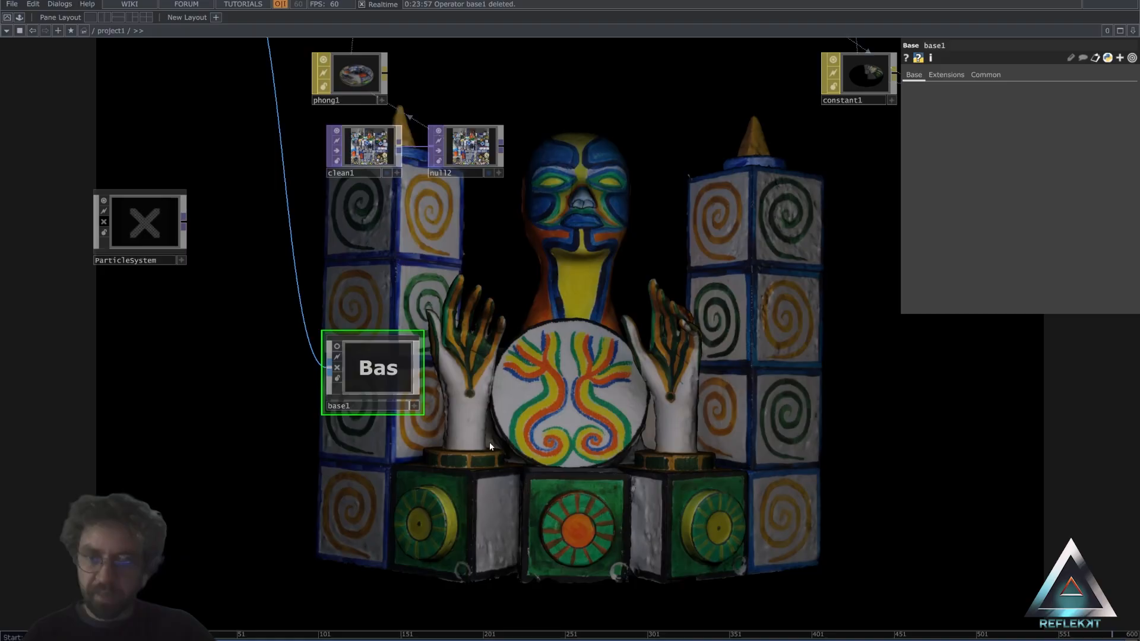
pyautogui.doubleClick(382, 371)
pyautogui.moveTo(545, 169); pyautogui.dragTo(364, 260)
pyautogui.scroll(-6, 543, 180)
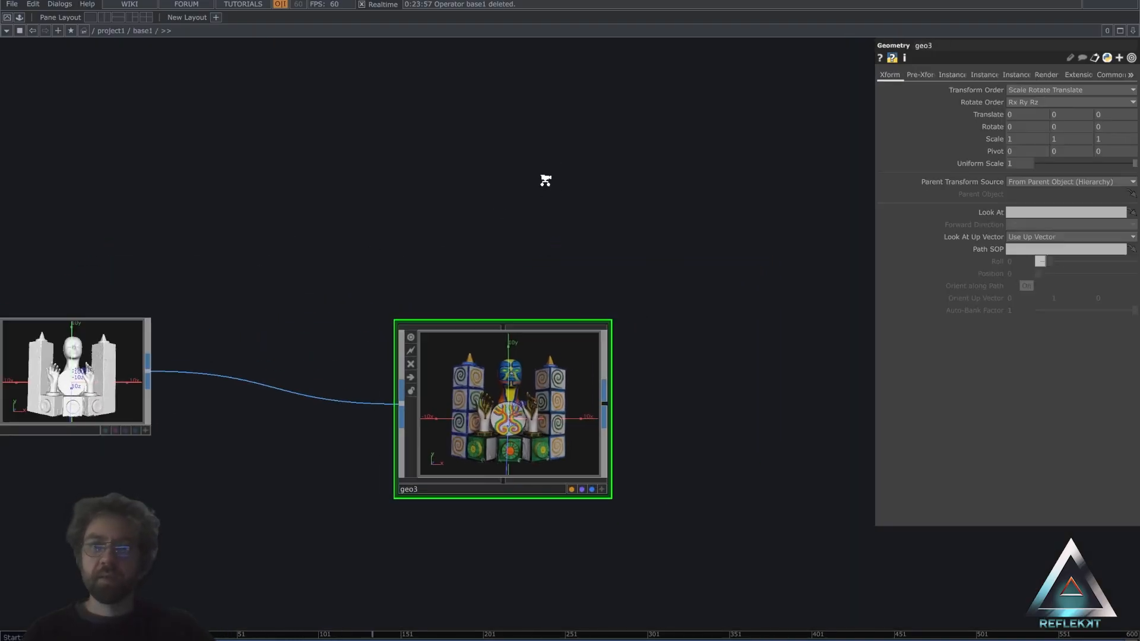
# Add a Render TOP beside geo3 inside the base component.
pyautogui.press('Tab')
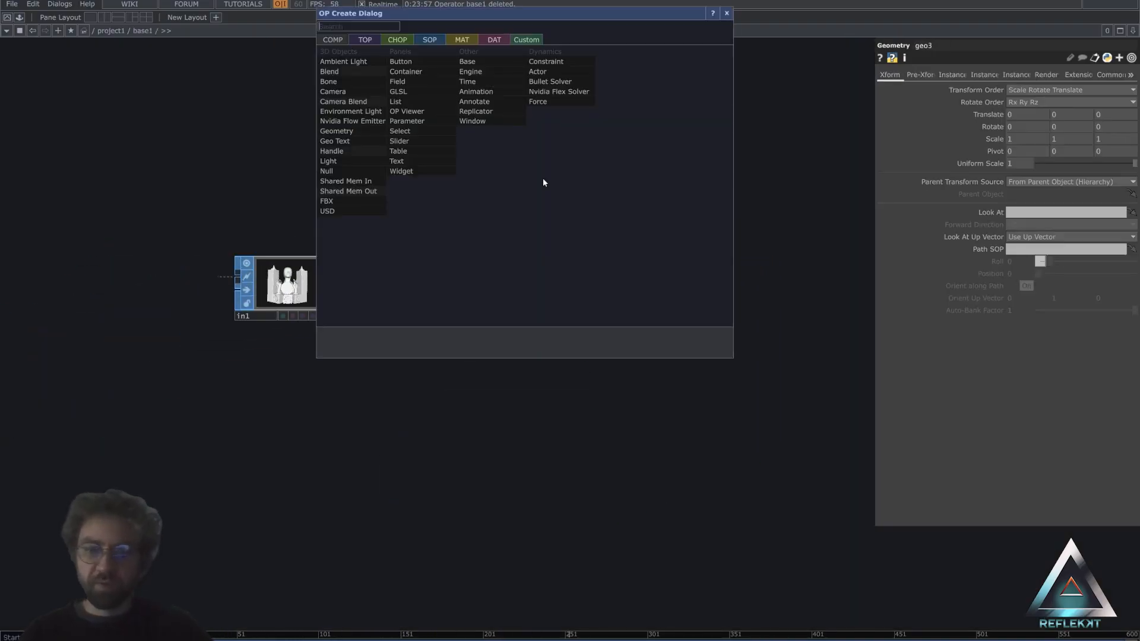
pyautogui.write('ren')
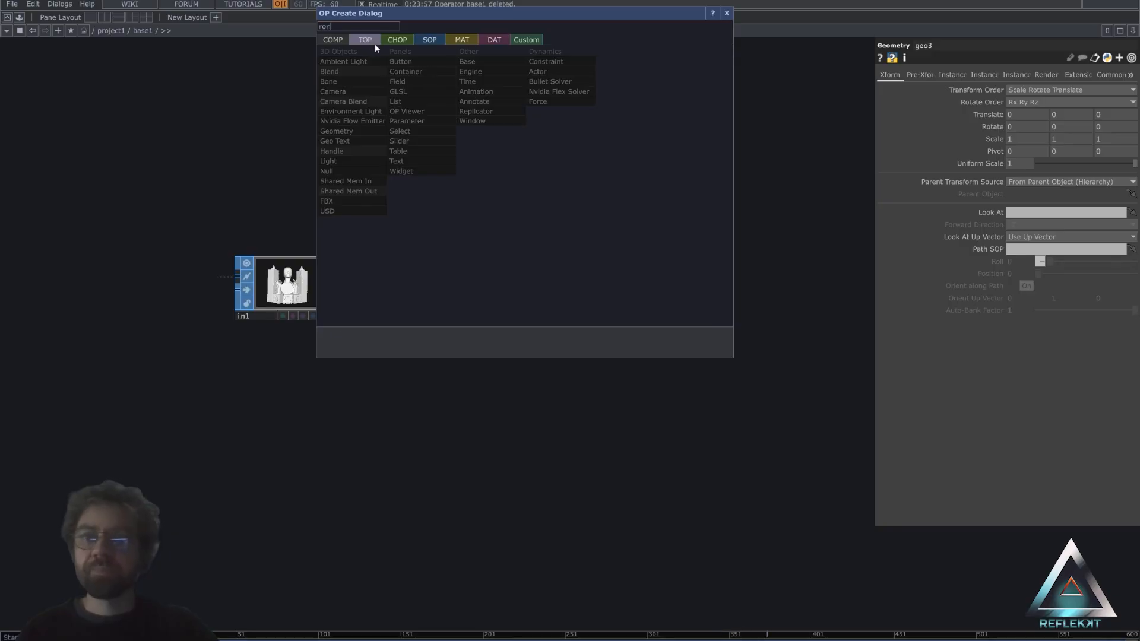
pyautogui.click(375, 42)
pyautogui.click(538, 158)
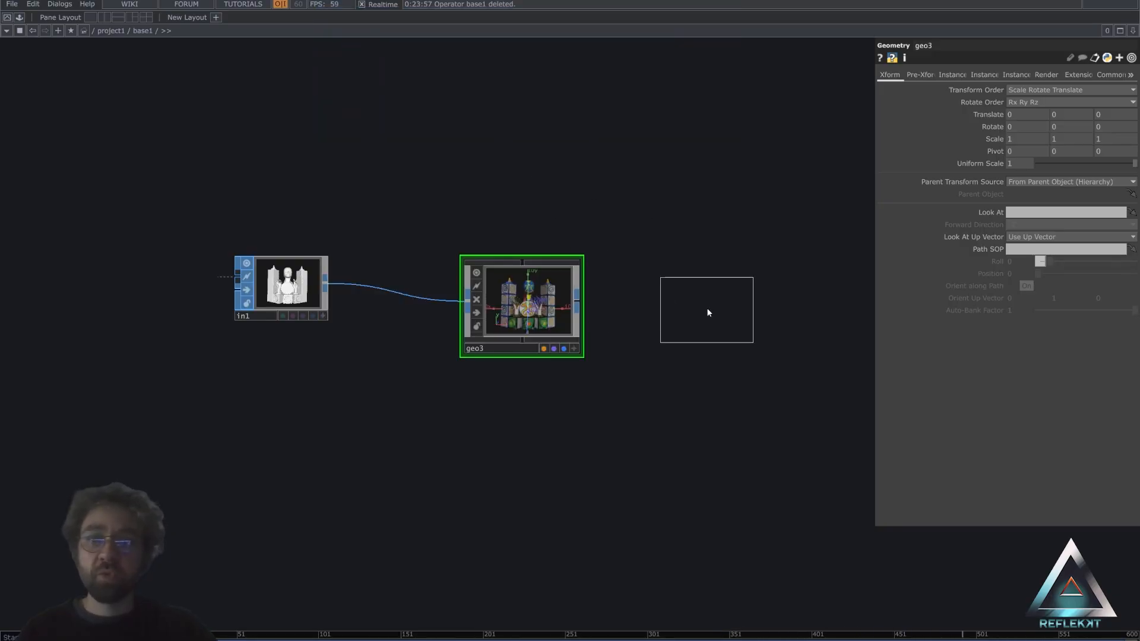
pyautogui.click(708, 313)
# Add a Light COMP above geo3 and frame the whole base network.
pyautogui.press('Tab')
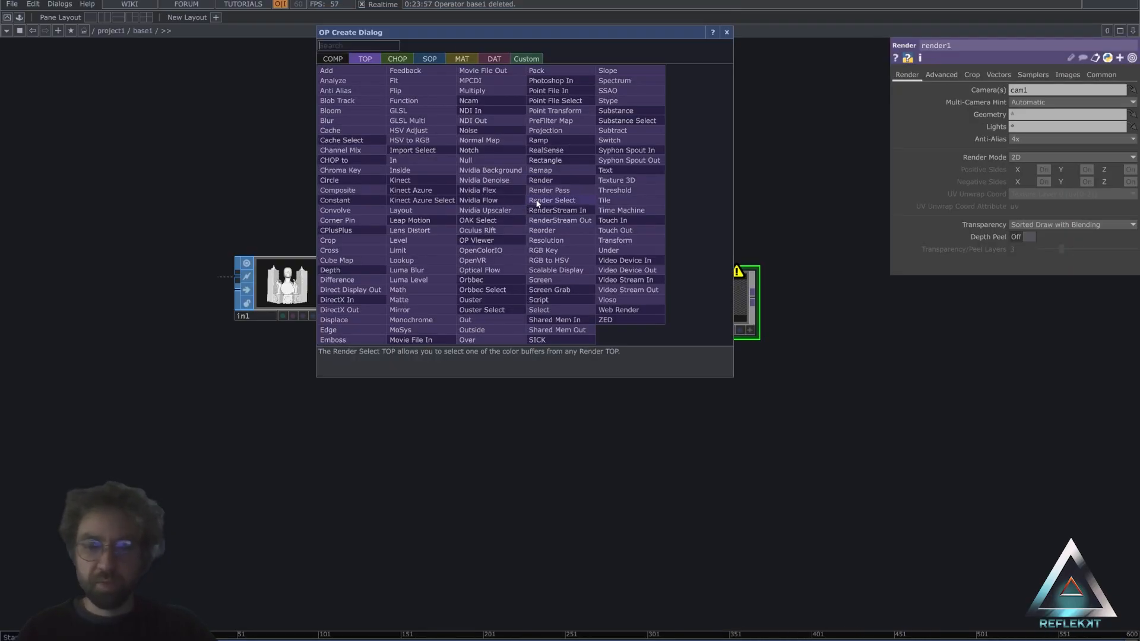
pyautogui.write('light')
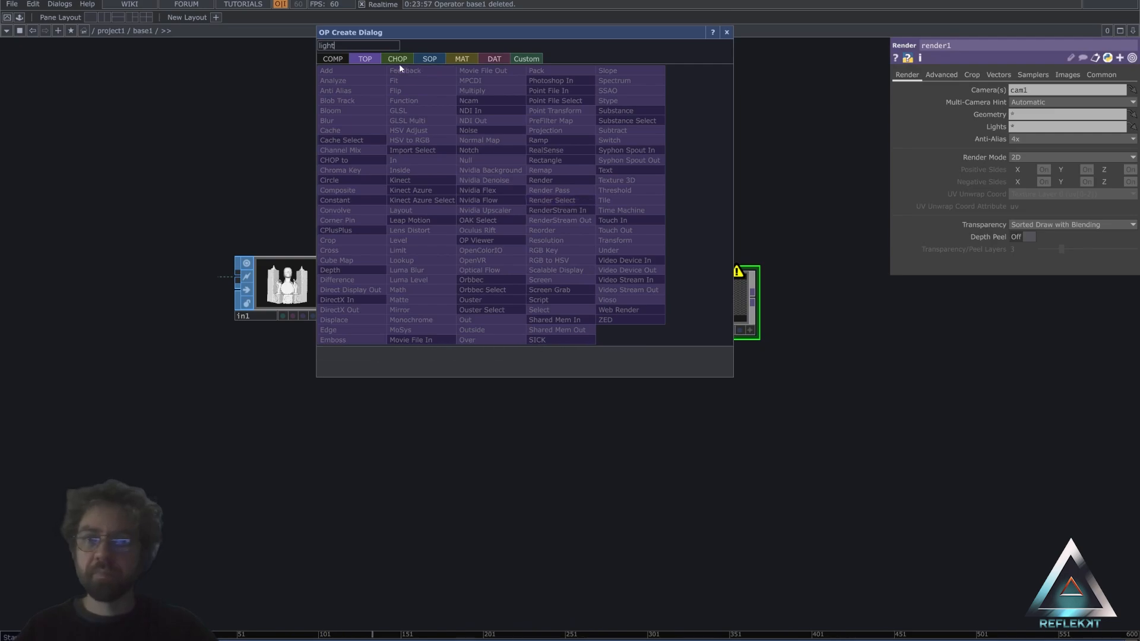
pyautogui.click(333, 59)
pyautogui.click(350, 177)
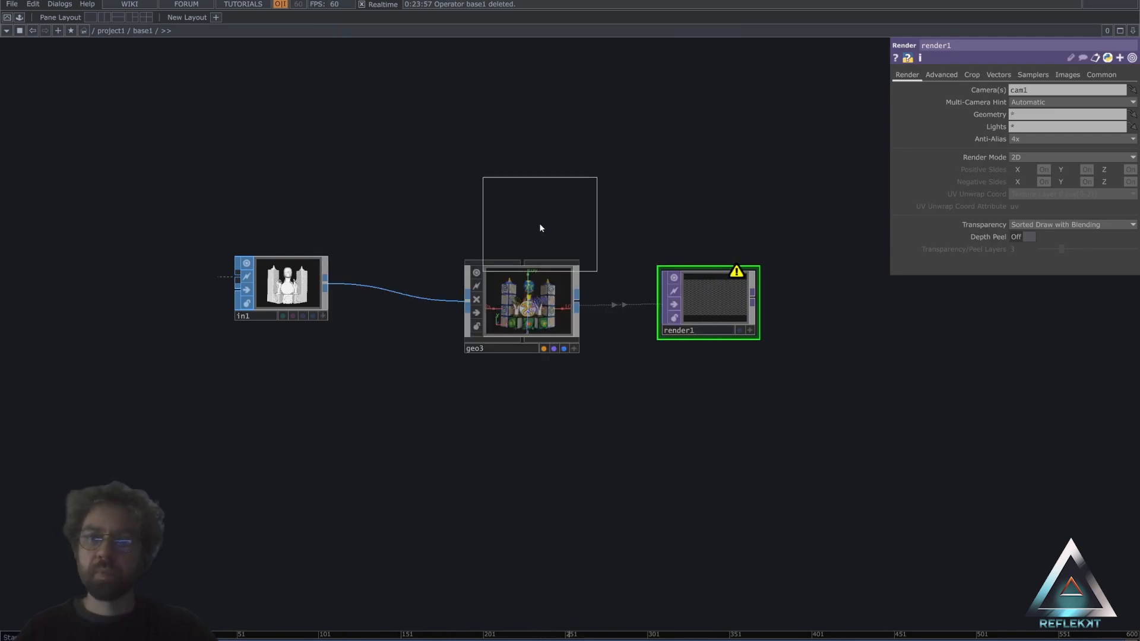
pyautogui.click(517, 179)
pyautogui.press('h')
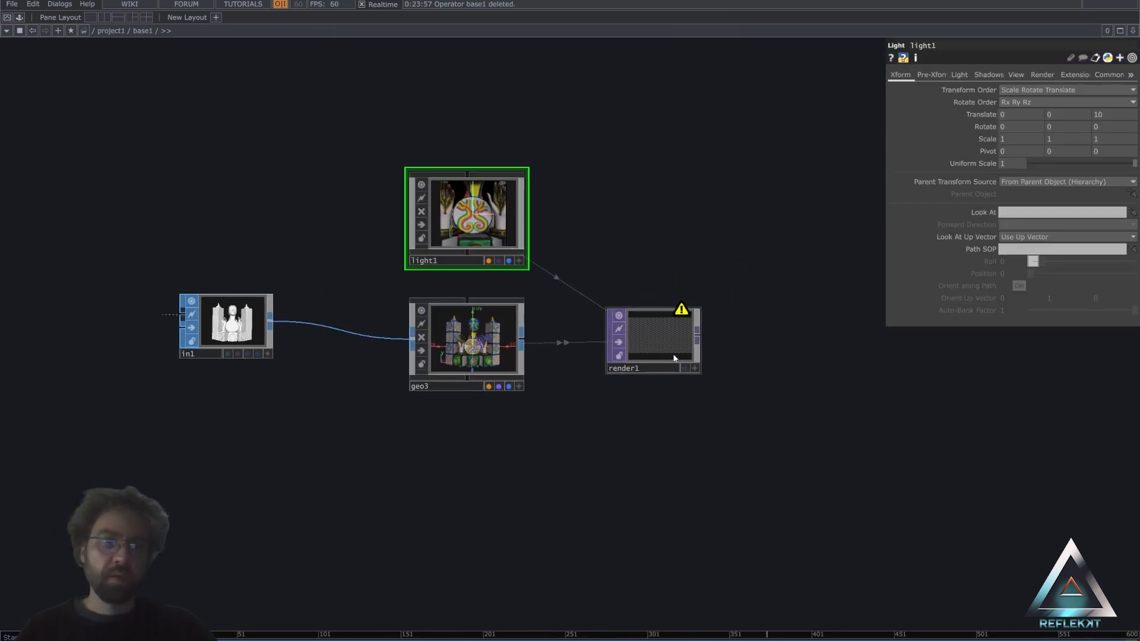
# Split the workspace into two side-by-side networks, showing project1 in the second, and select render1 inside base1.
pyautogui.click(104, 17)
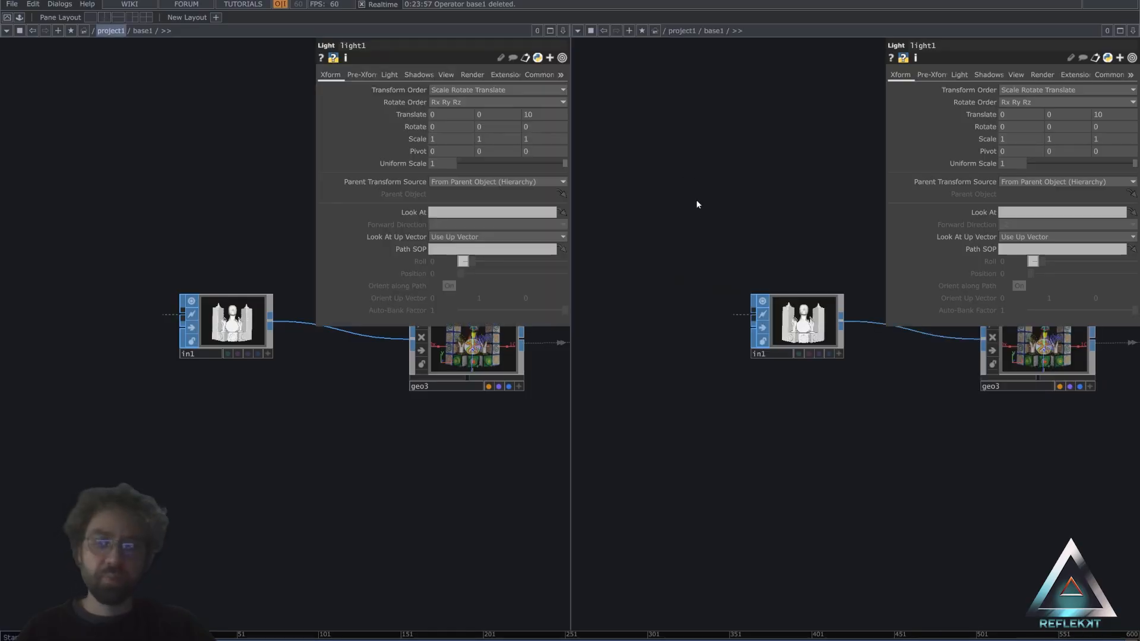
pyautogui.scroll(-5, 696, 200)
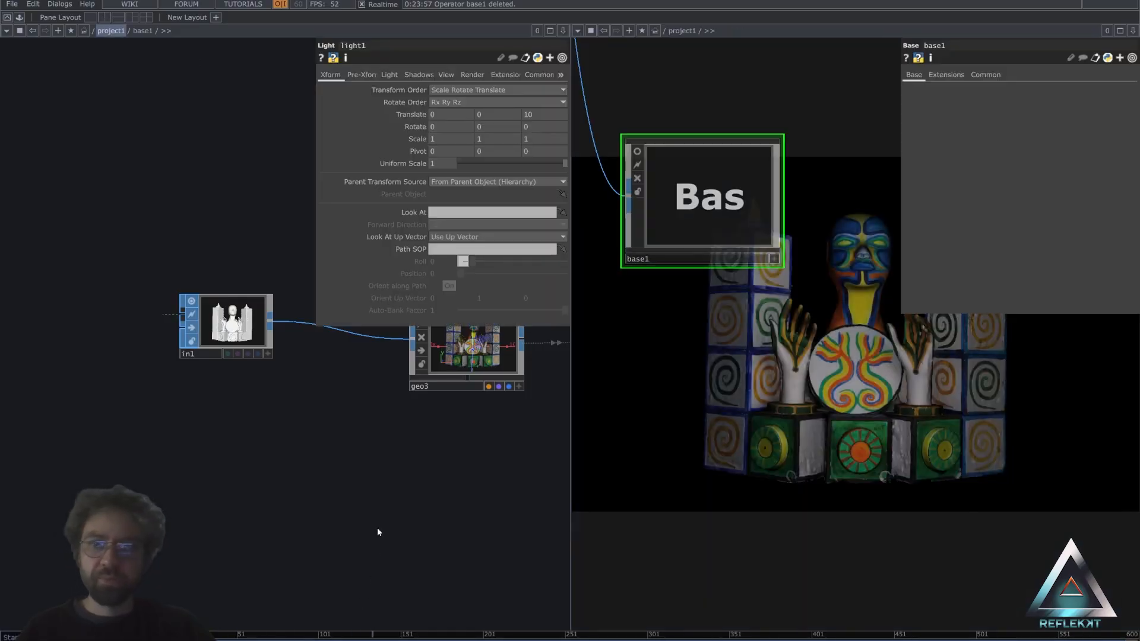
pyautogui.moveTo(412, 456); pyautogui.dragTo(74, 499)
pyautogui.moveTo(390, 447); pyautogui.dragTo(333, 458)
pyautogui.click(300, 402)
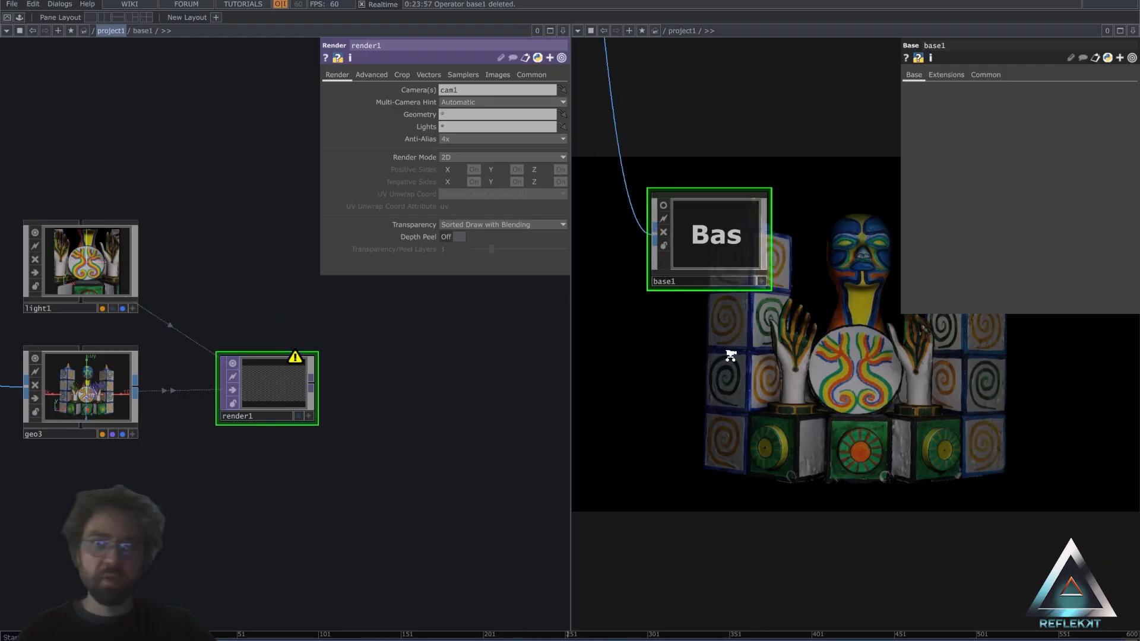
pyautogui.scroll(-4, 727, 353)
pyautogui.scroll(5, 773, 187)
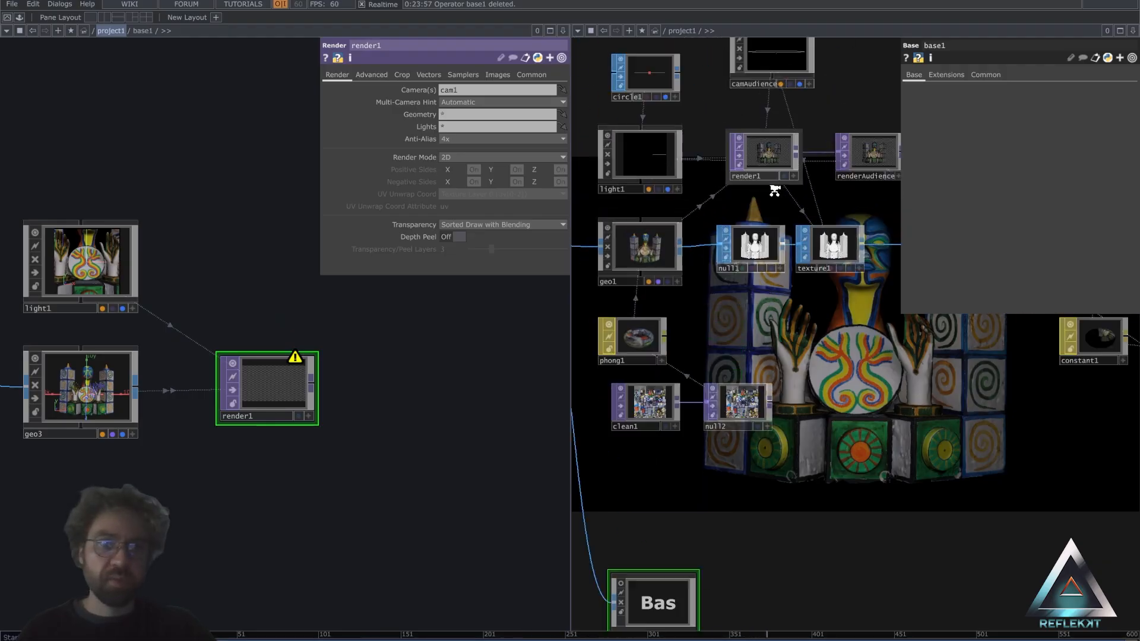
# Link the resolution of base1's render1 by reference to project1's render1, 2560 by 1600.
pyautogui.click(761, 146)
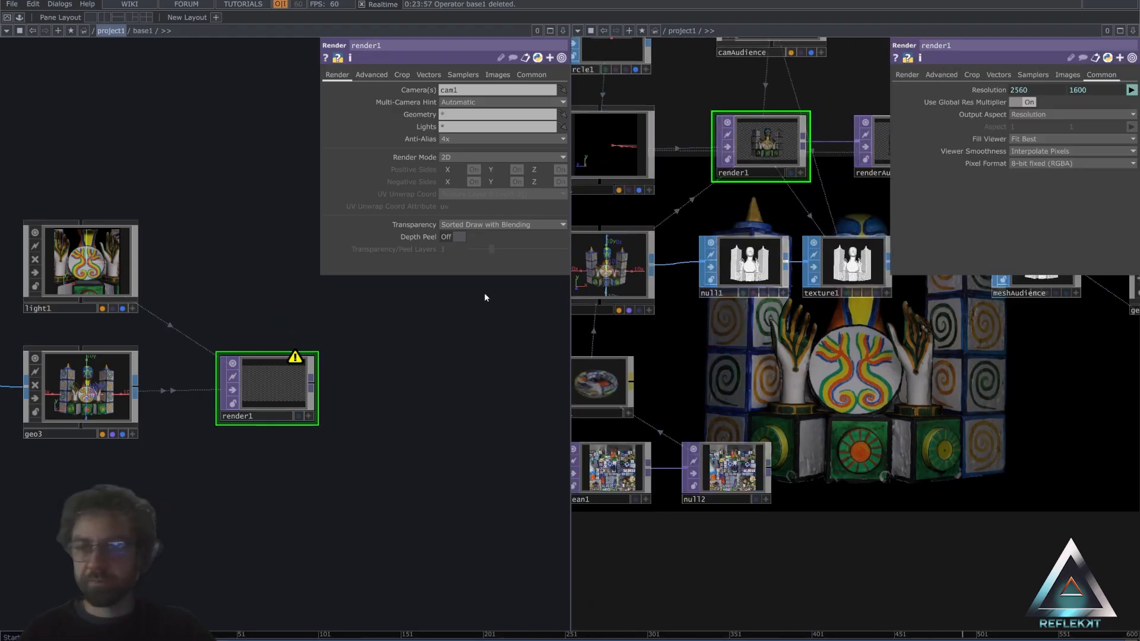
pyautogui.click(531, 75)
pyautogui.moveTo(426, 89); pyautogui.dragTo(426, 90)
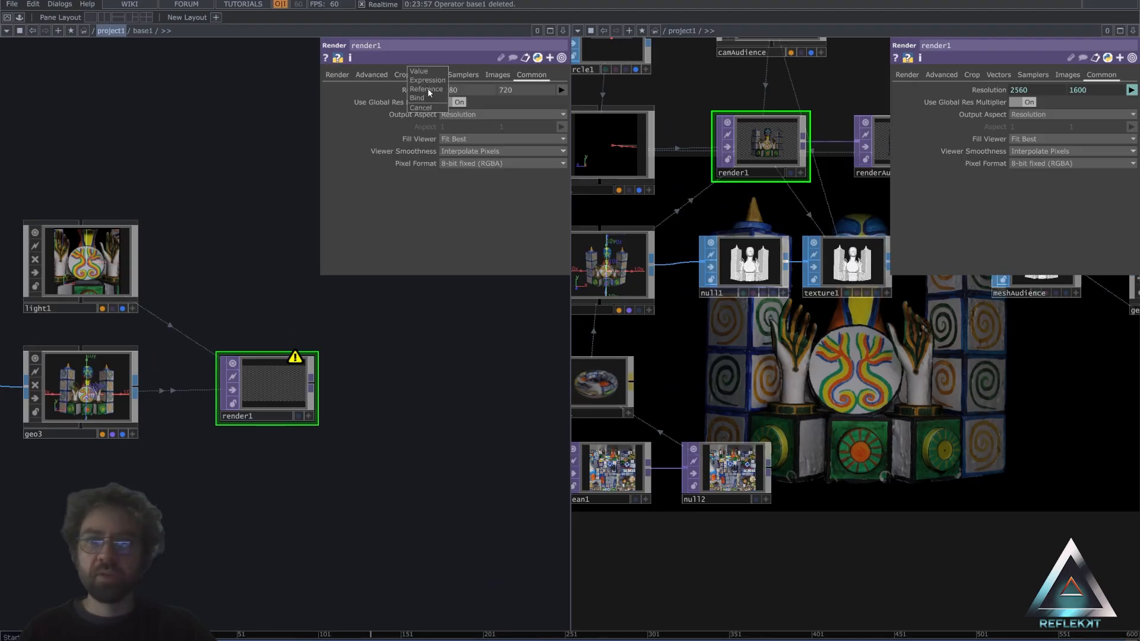
pyautogui.click(427, 90)
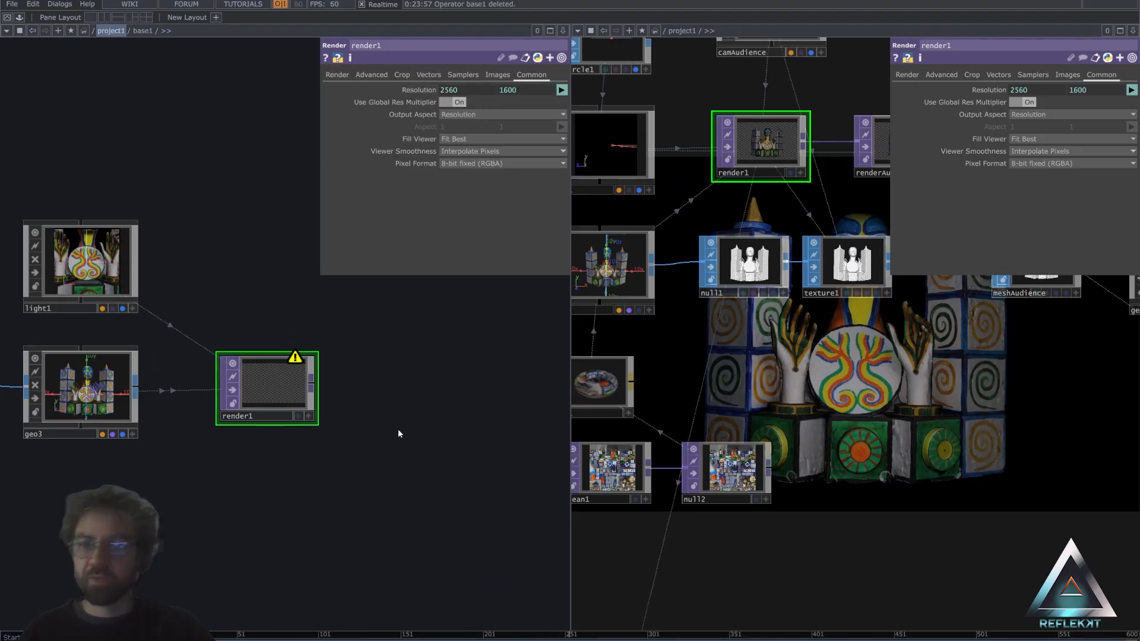
# Set the camera of base1's render1 to /project1/camAudience.
pyautogui.moveTo(446, 406); pyautogui.dragTo(580, 414)
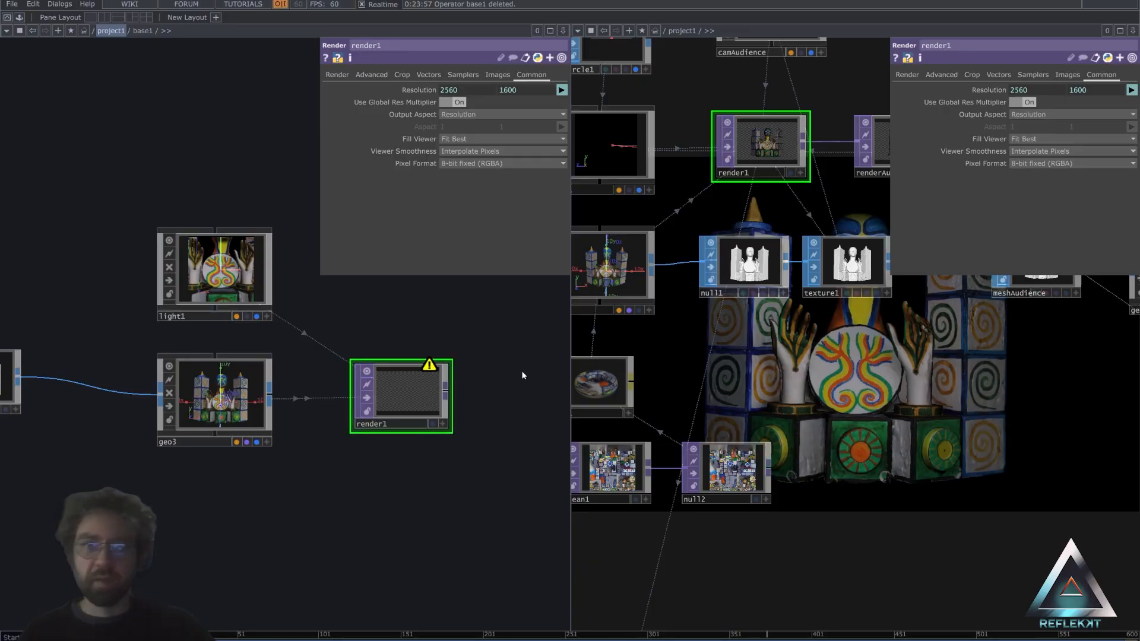
pyautogui.middleClick(429, 363)
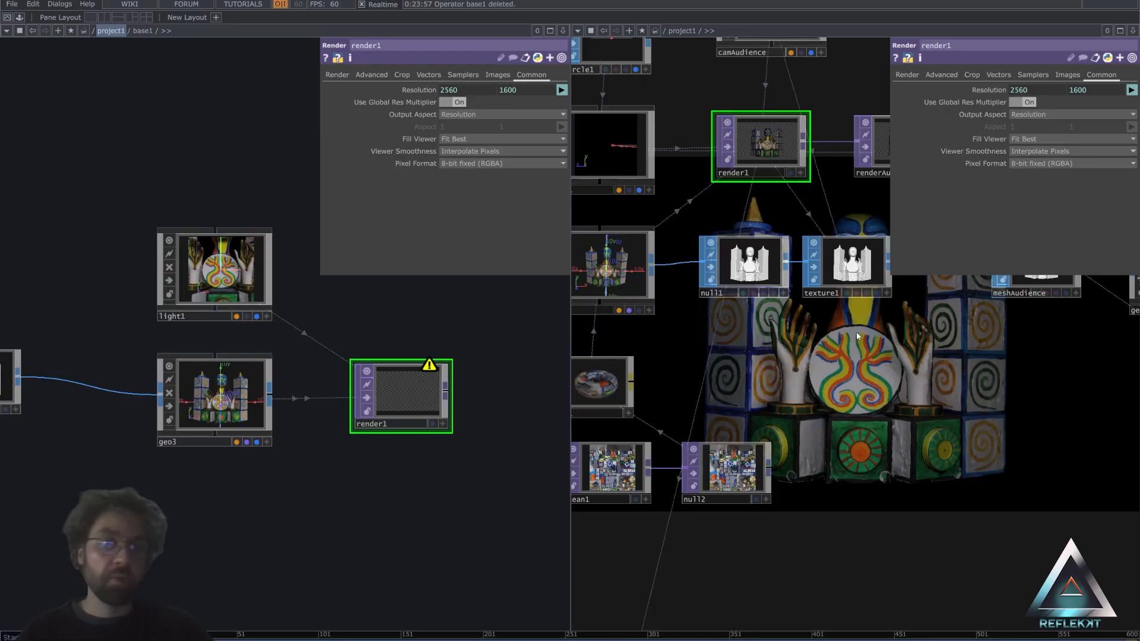
pyautogui.moveTo(856, 333); pyautogui.dragTo(862, 456)
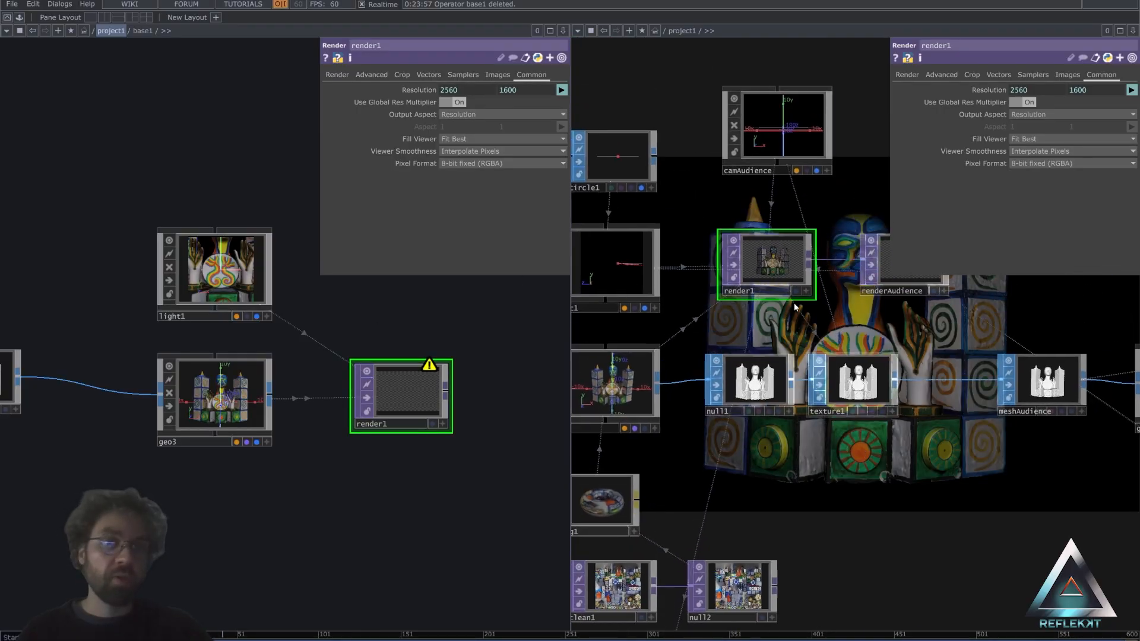
pyautogui.click(337, 76)
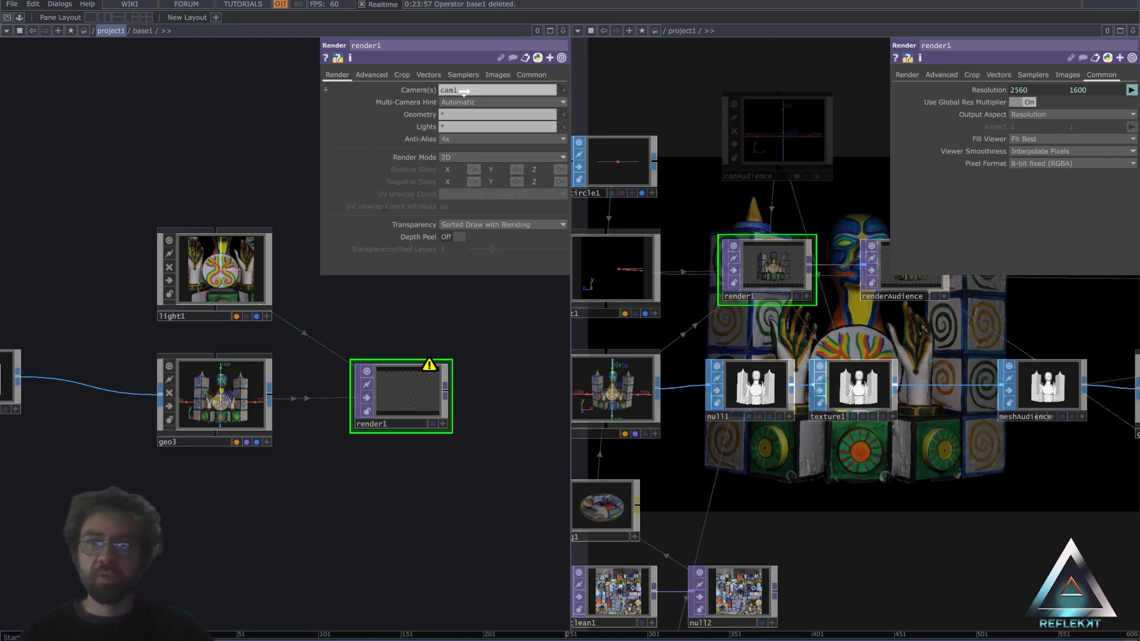
pyautogui.moveTo(465, 91); pyautogui.dragTo(469, 90)
pyautogui.scroll(5, 403, 397)
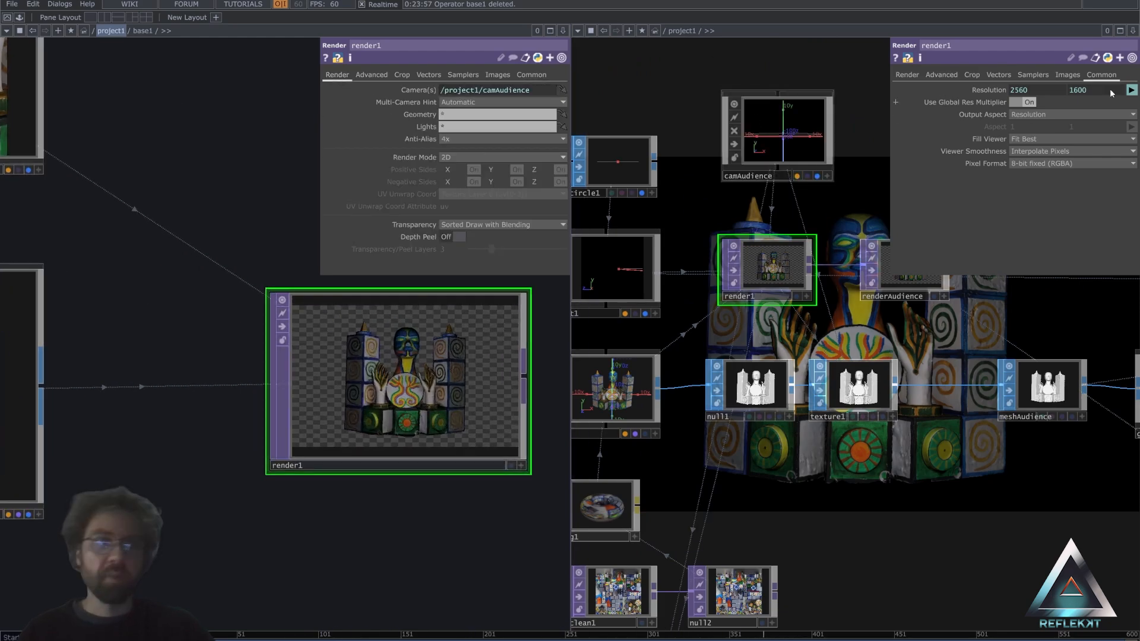
pyautogui.click(1133, 31)
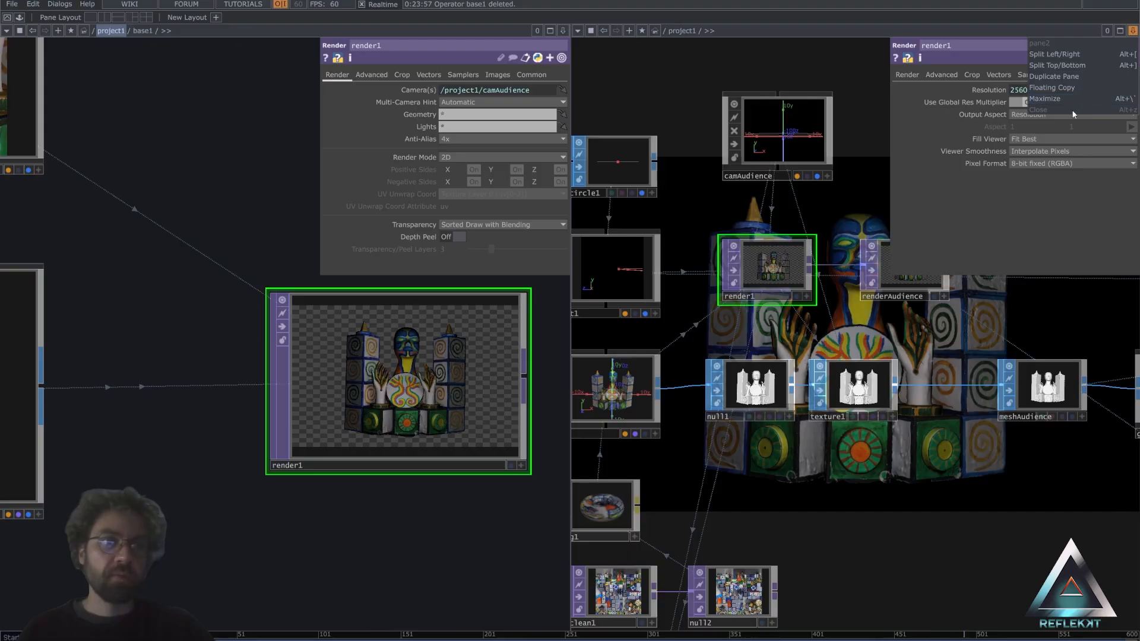
pyautogui.moveTo(863, 487); pyautogui.dragTo(897, 449)
# Add an Out TOP after render1 inside base1, leaving space between the two operators.
pyautogui.moveTo(548, 516); pyautogui.dragTo(338, 489)
pyautogui.scroll(-3, 318, 473)
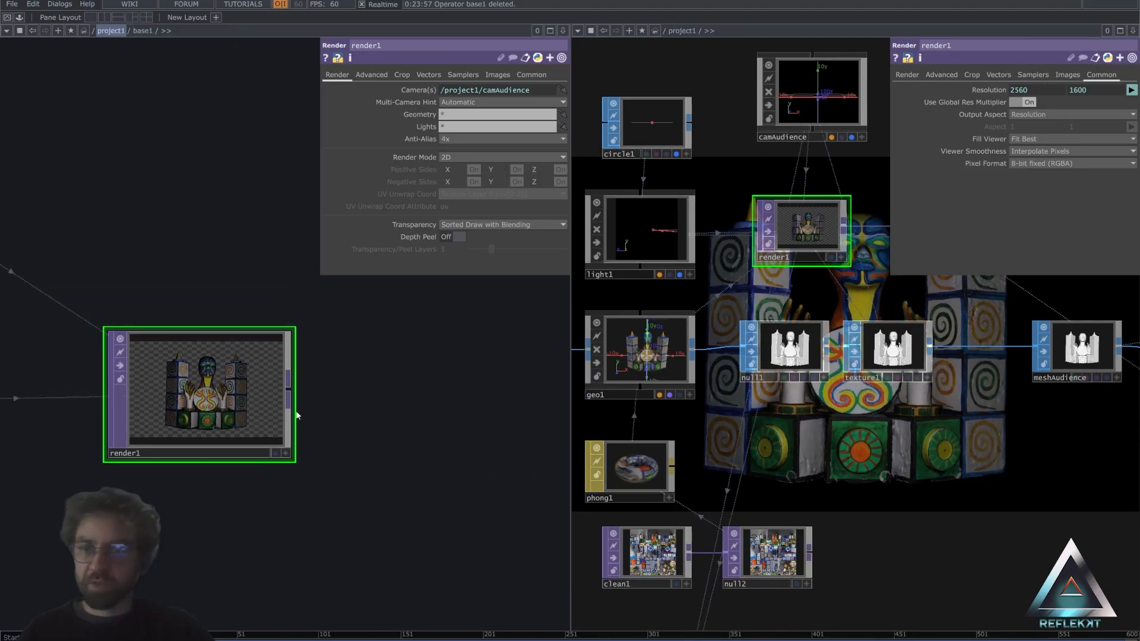
pyautogui.rightClick(290, 395)
pyautogui.write('ou')
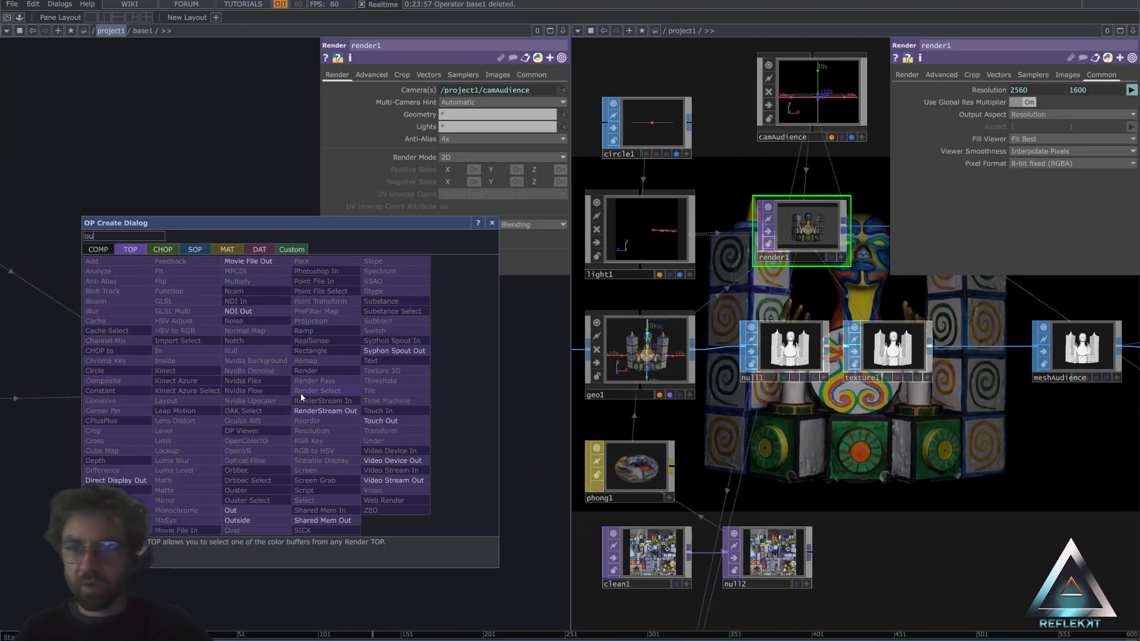
pyautogui.click(248, 509)
pyautogui.click(450, 437)
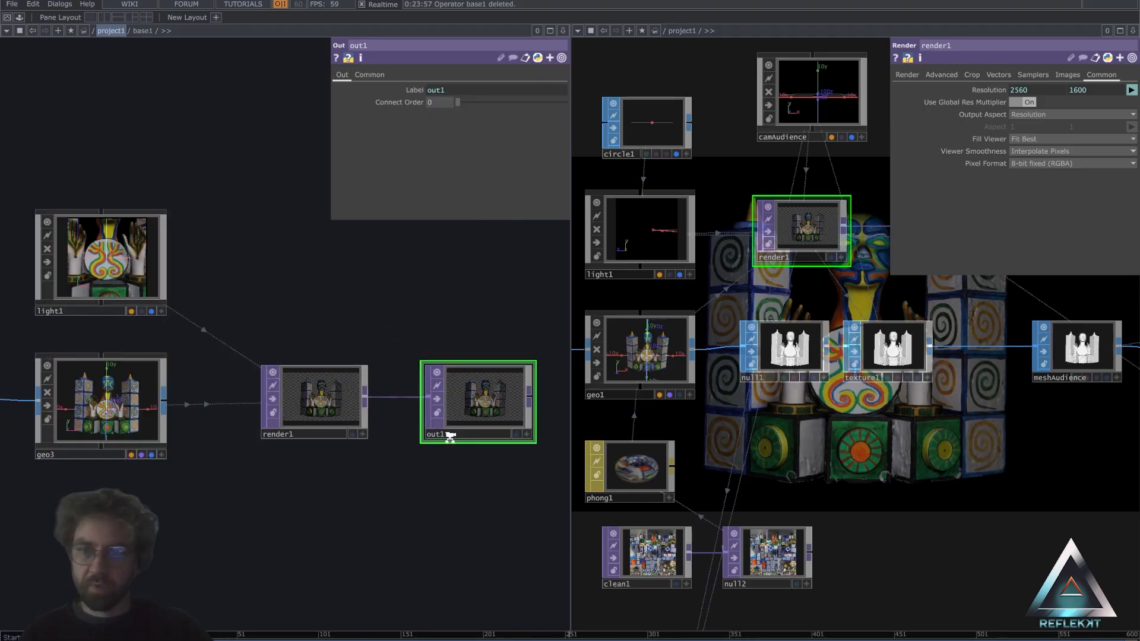
pyautogui.scroll(-3, 306, 469)
pyautogui.moveTo(272, 408); pyautogui.dragTo(360, 408)
pyautogui.scroll(-2, 836, 450)
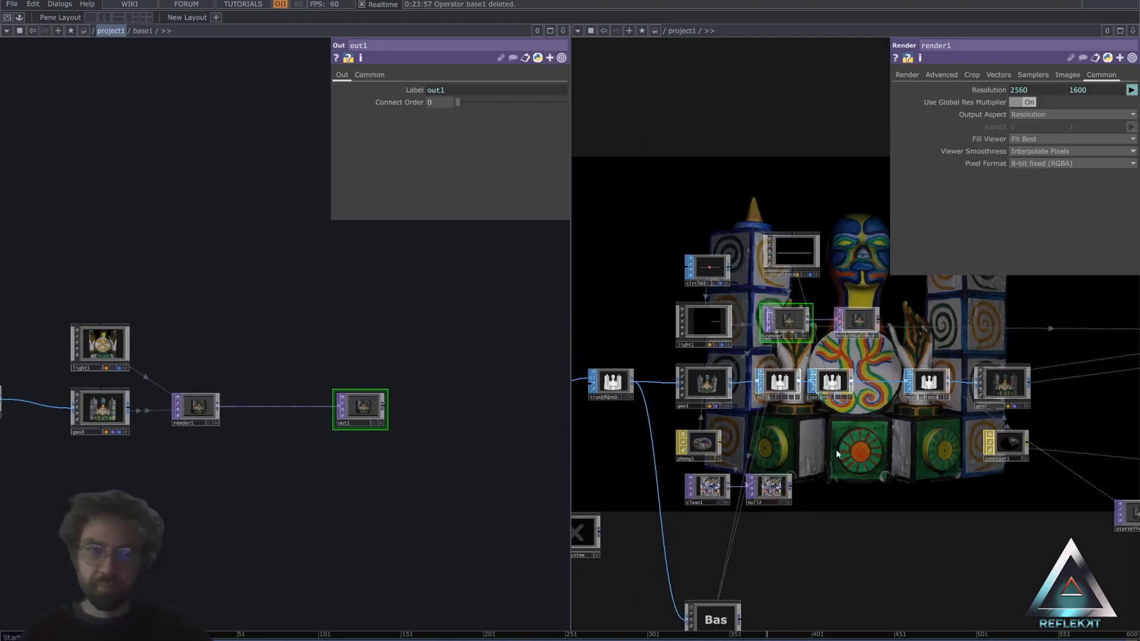
# Connect base1's output to switch1 in project1 as an additional input after effect1 and effect2.
pyautogui.scroll(-5, 836, 450)
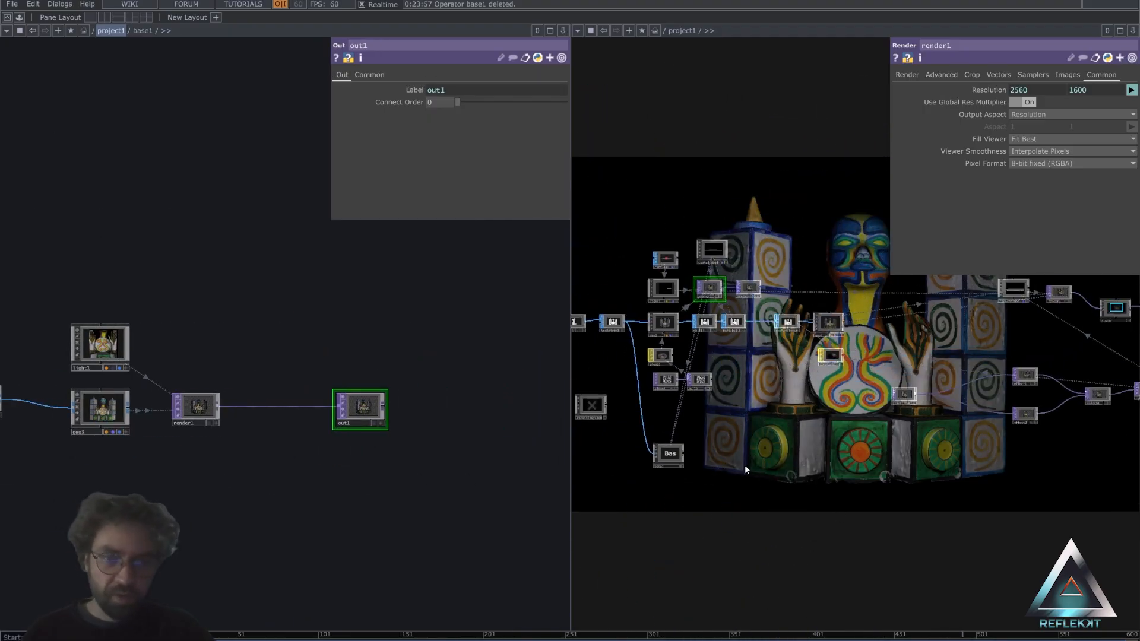
pyautogui.scroll(-2, 746, 469)
pyautogui.scroll(5, 802, 484)
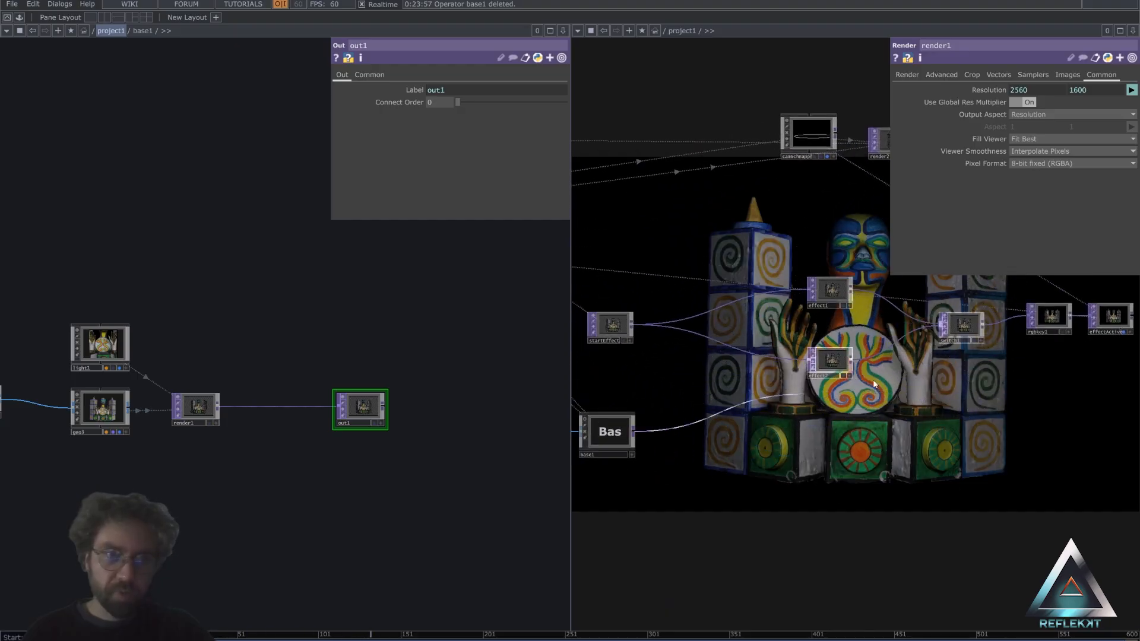
pyautogui.scroll(4, 941, 338)
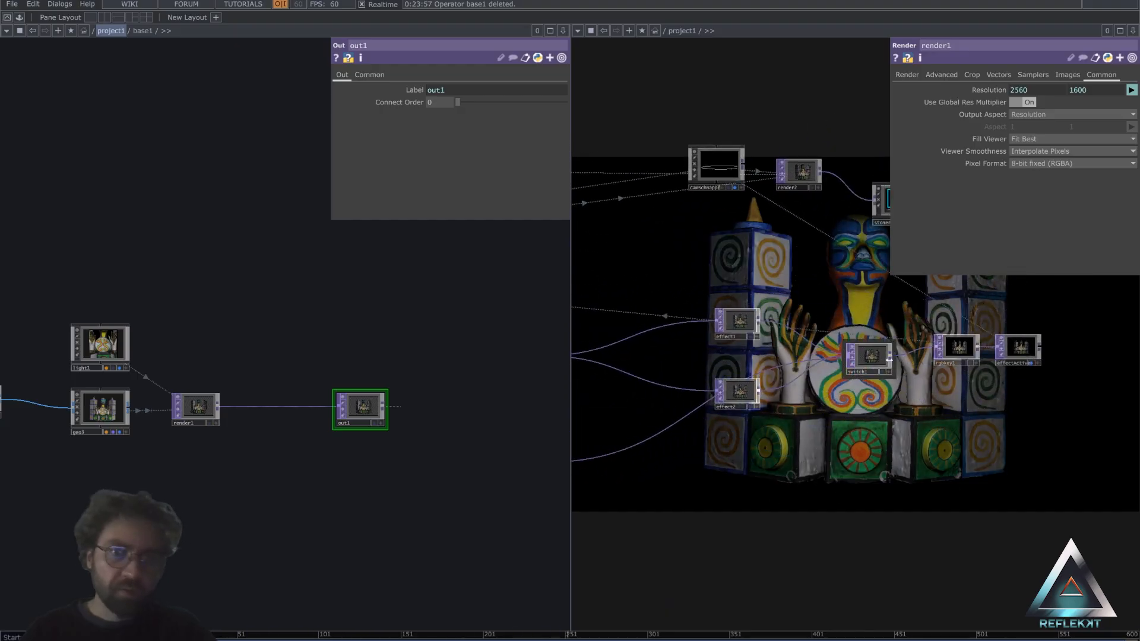
pyautogui.scroll(3, 867, 369)
pyautogui.scroll(-3, 841, 373)
pyautogui.scroll(5, 842, 367)
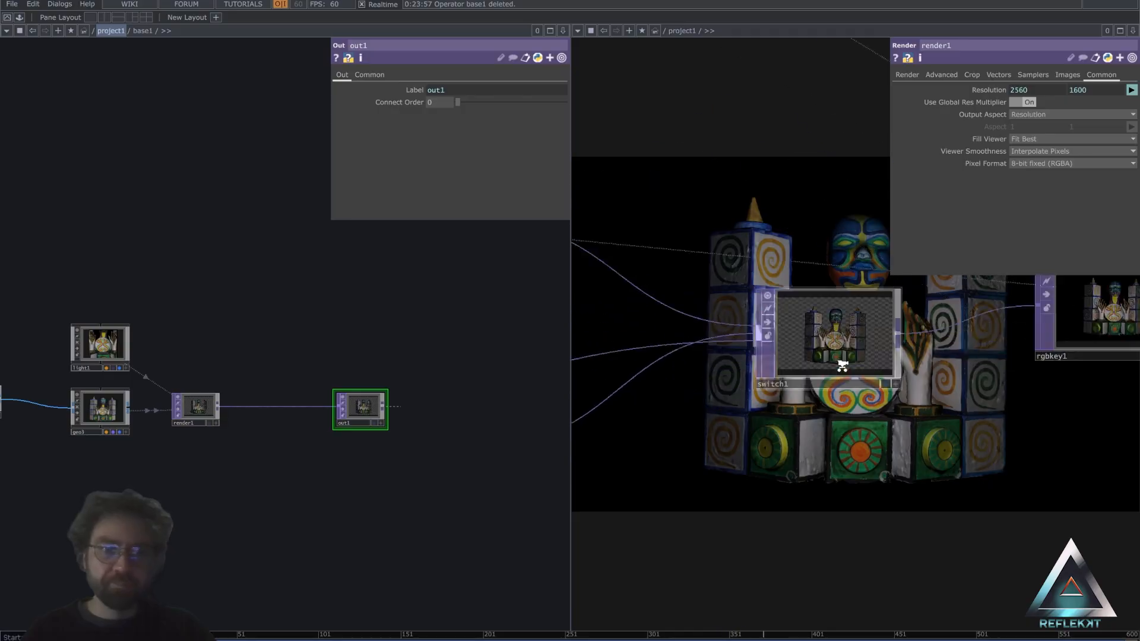
# Raise switch1's index to blend towards the base1/out1 input.
pyautogui.click(832, 340)
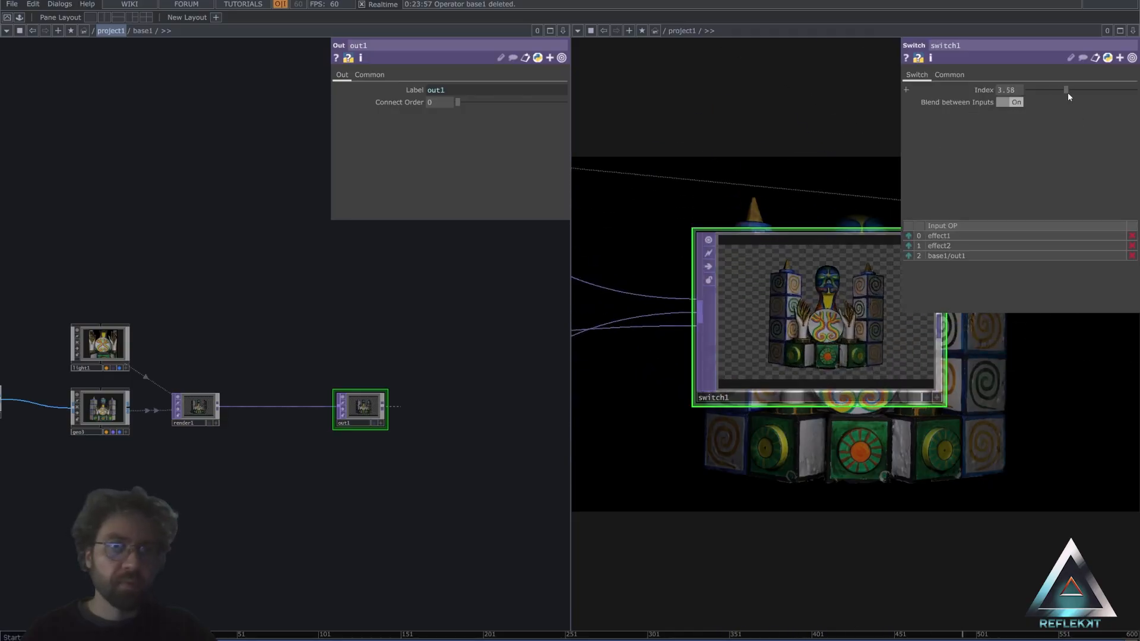
pyautogui.moveTo(1068, 95); pyautogui.dragTo(1070, 94)
pyautogui.scroll(-3, 674, 389)
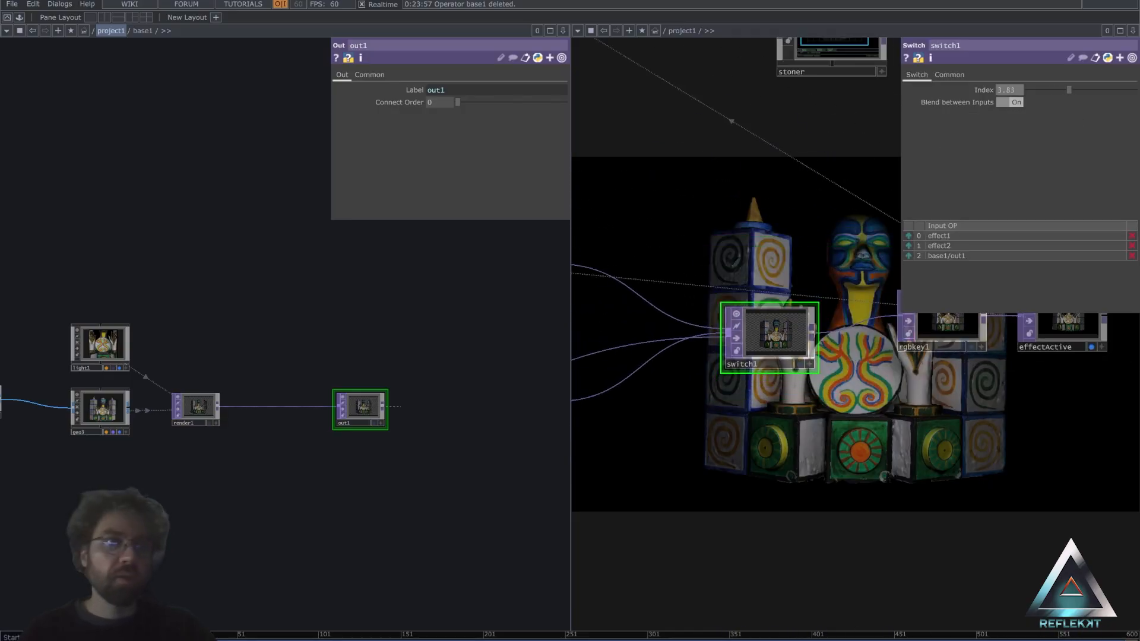
# Close the project1 pane and display out1 as the background of the base1 network.
pyautogui.click(1132, 31)
pyautogui.click(1053, 109)
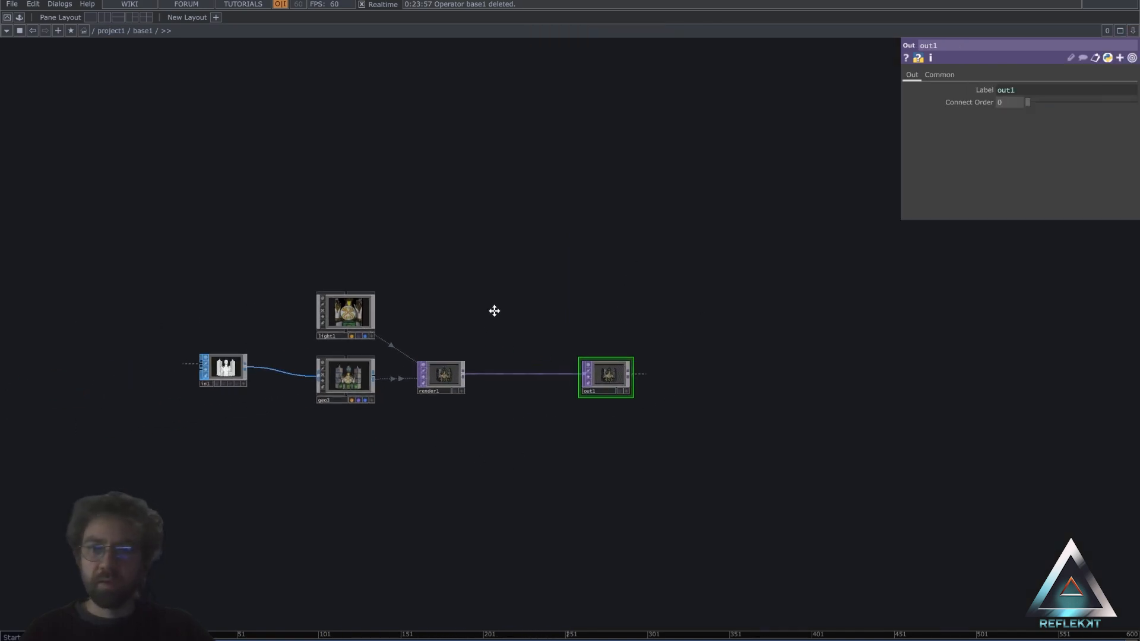
pyautogui.scroll(4, 494, 310)
pyautogui.scroll(2, 596, 357)
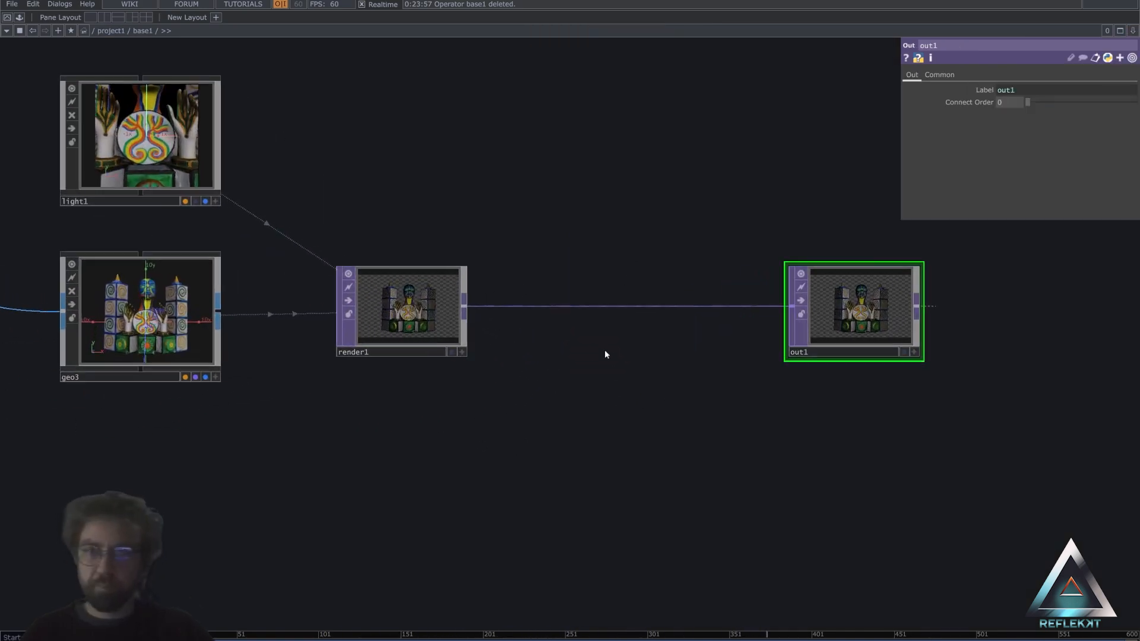
pyautogui.click(903, 352)
pyautogui.moveTo(527, 446); pyautogui.dragTo(648, 459)
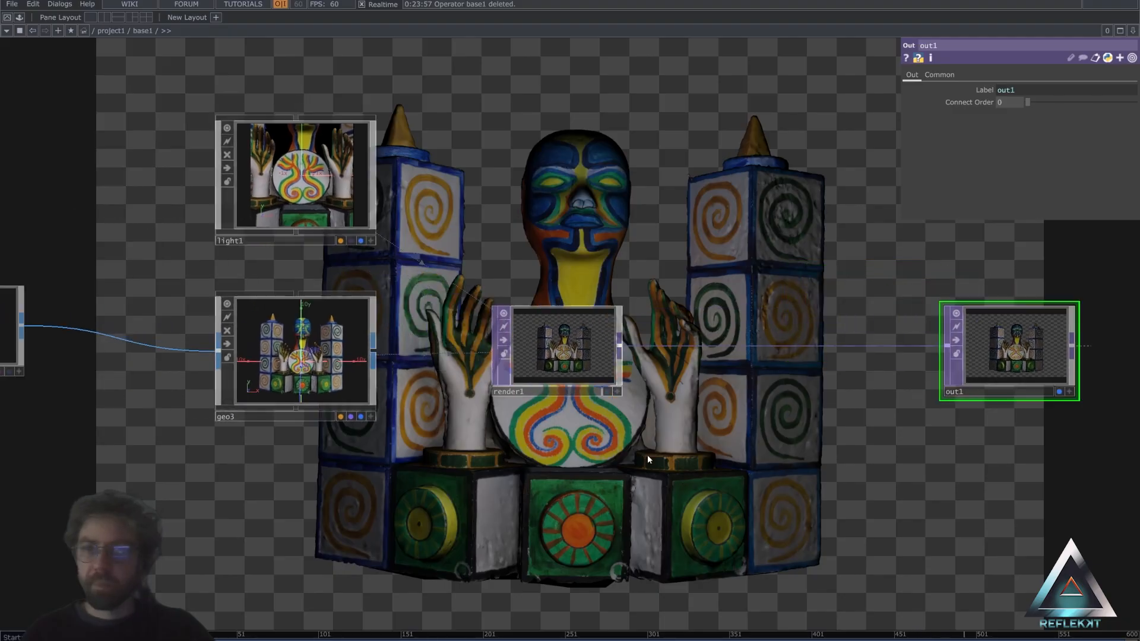
# Set light1's Z translate to 17 and its light color to pure red.
pyautogui.click(336, 223)
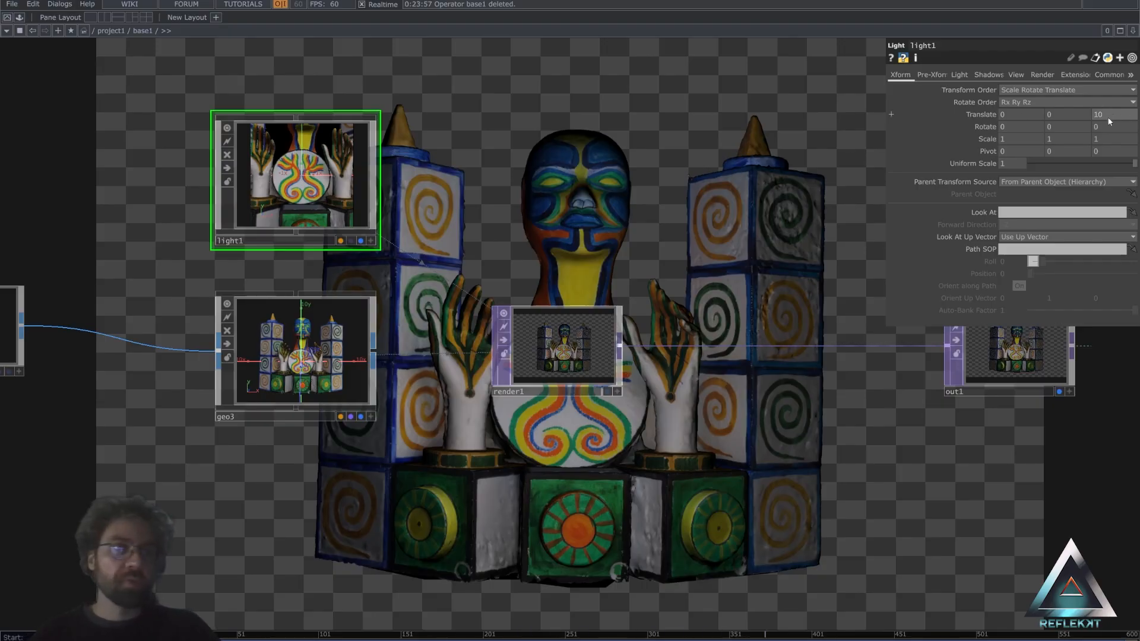
pyautogui.moveTo(1108, 107)
pyautogui.mouseDown(button='middle')
pyautogui.moveTo(1107, 97)
pyautogui.moveTo(1110, 118)
pyautogui.mouseUp(button='middle')
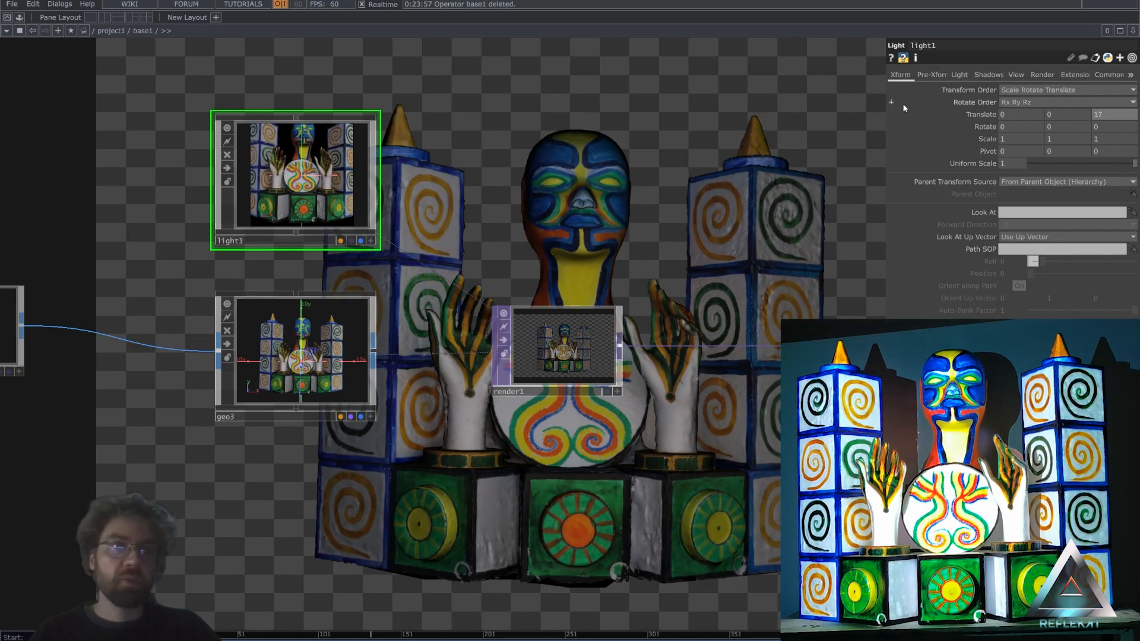
pyautogui.click(959, 76)
pyautogui.click(1010, 91)
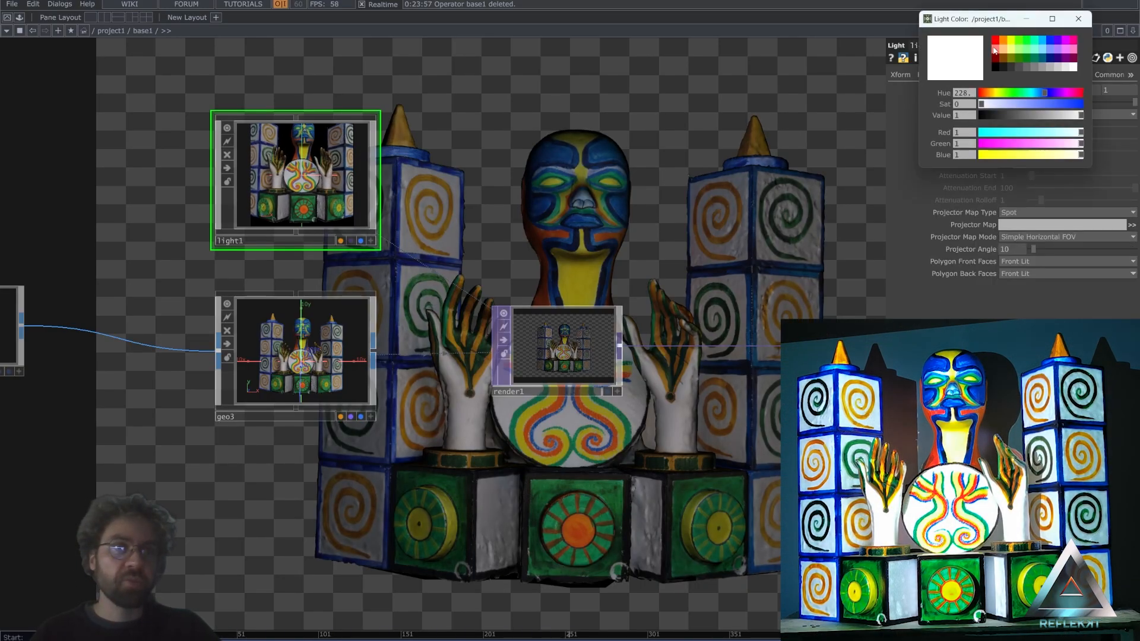
pyautogui.click(998, 42)
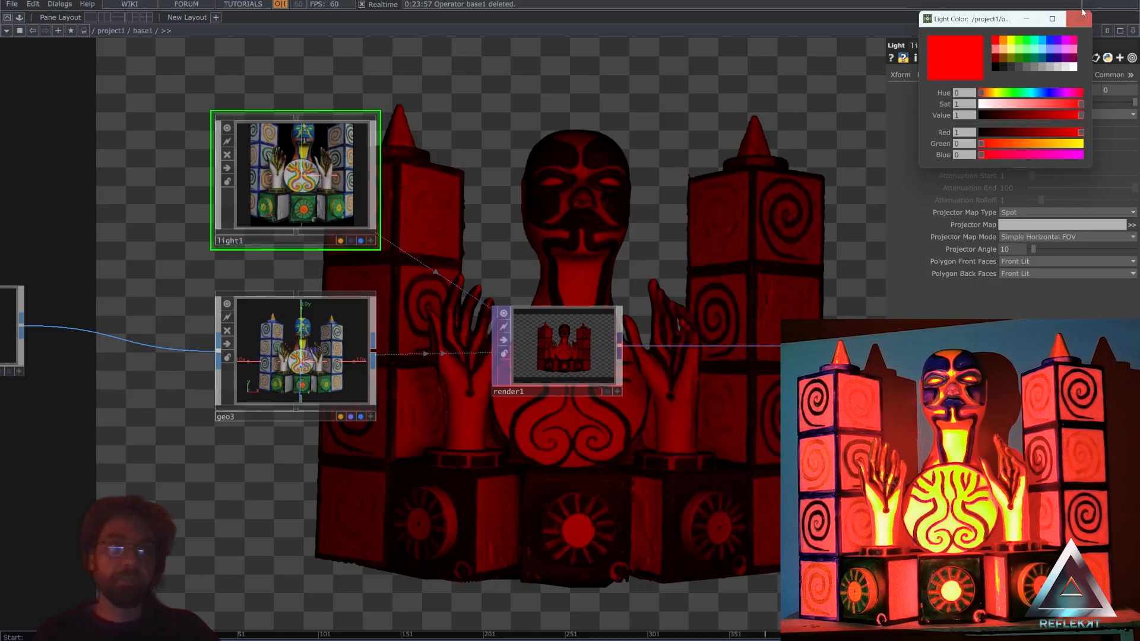
pyautogui.click(1079, 19)
# Set light1's X translate to -6.
pyautogui.click(900, 75)
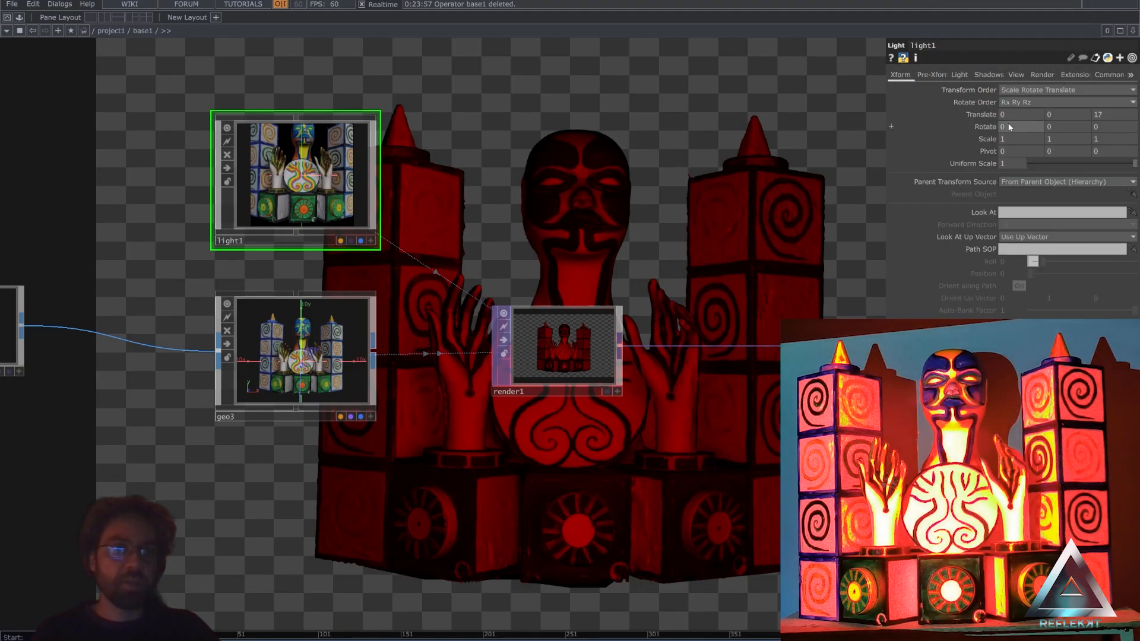
pyautogui.moveTo(1017, 114); pyautogui.dragTo(1014, 93, button='middle')
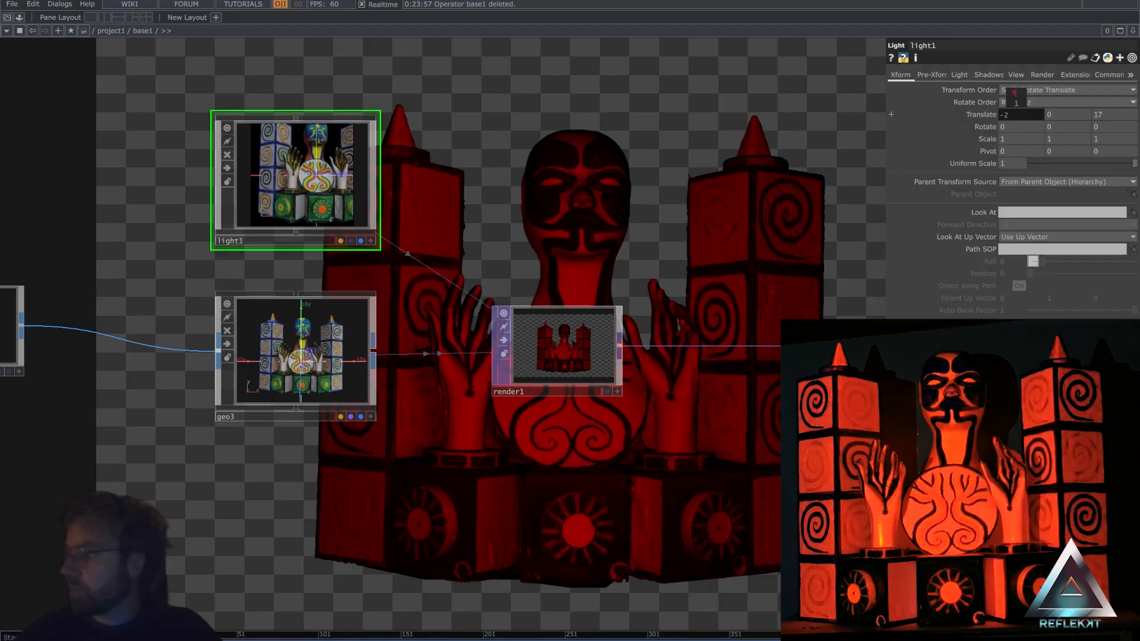
pyautogui.moveTo(1015, 93); pyautogui.dragTo(1013, 95, button='middle')
# Add a Circle SOP above light1 in the base1 network.
pyautogui.scroll(-3, 570, 251)
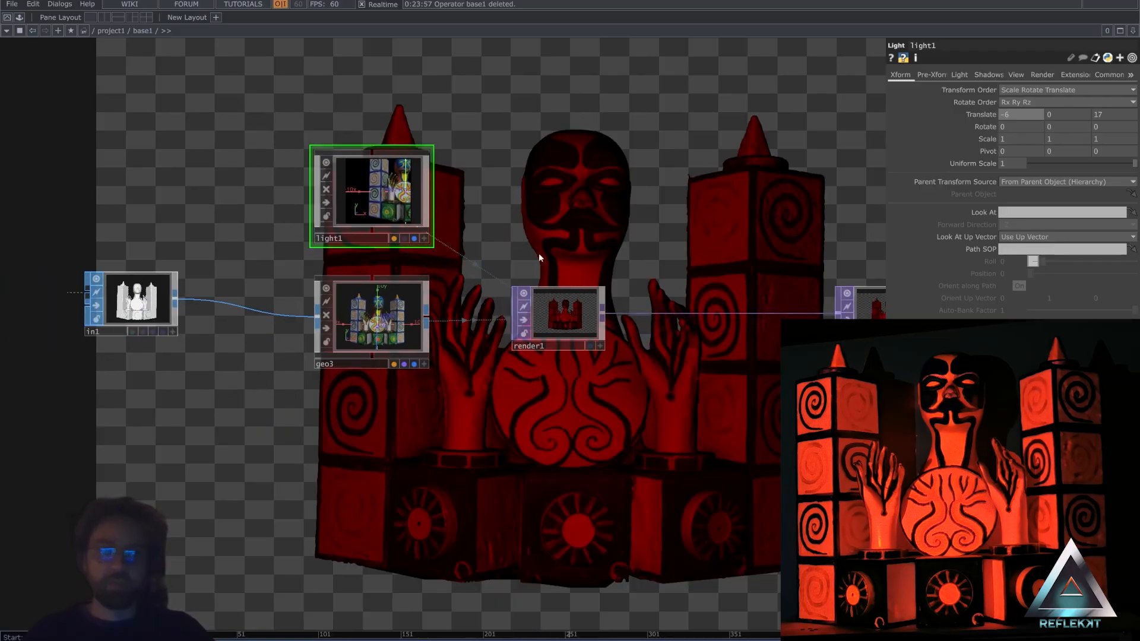
pyautogui.moveTo(562, 224); pyautogui.dragTo(433, 208)
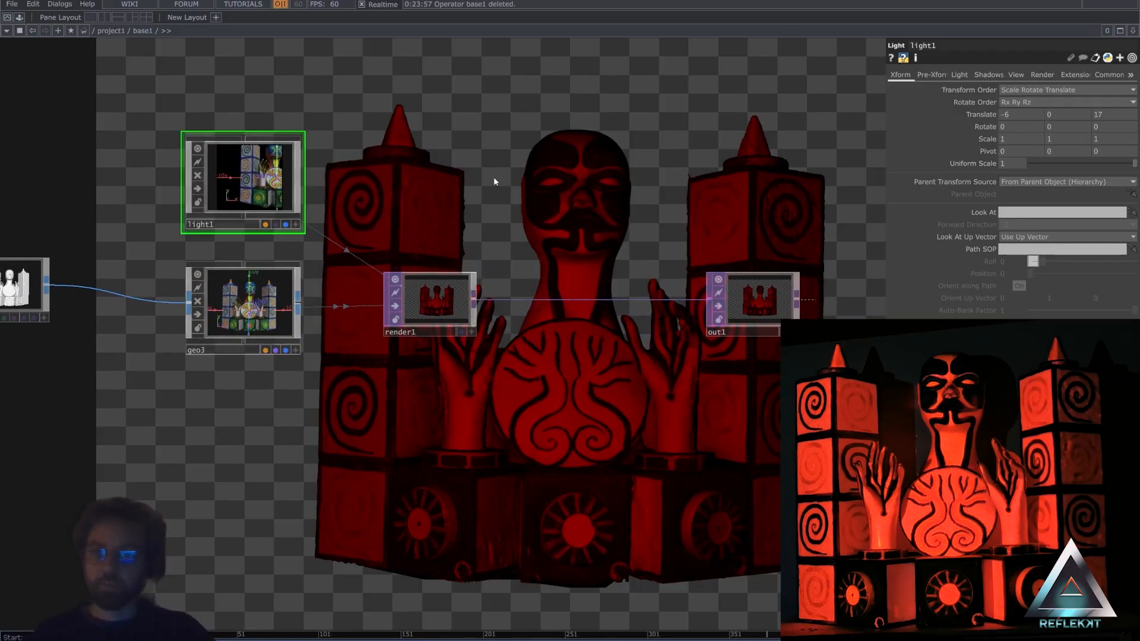
pyautogui.moveTo(252, 40); pyautogui.dragTo(373, 190)
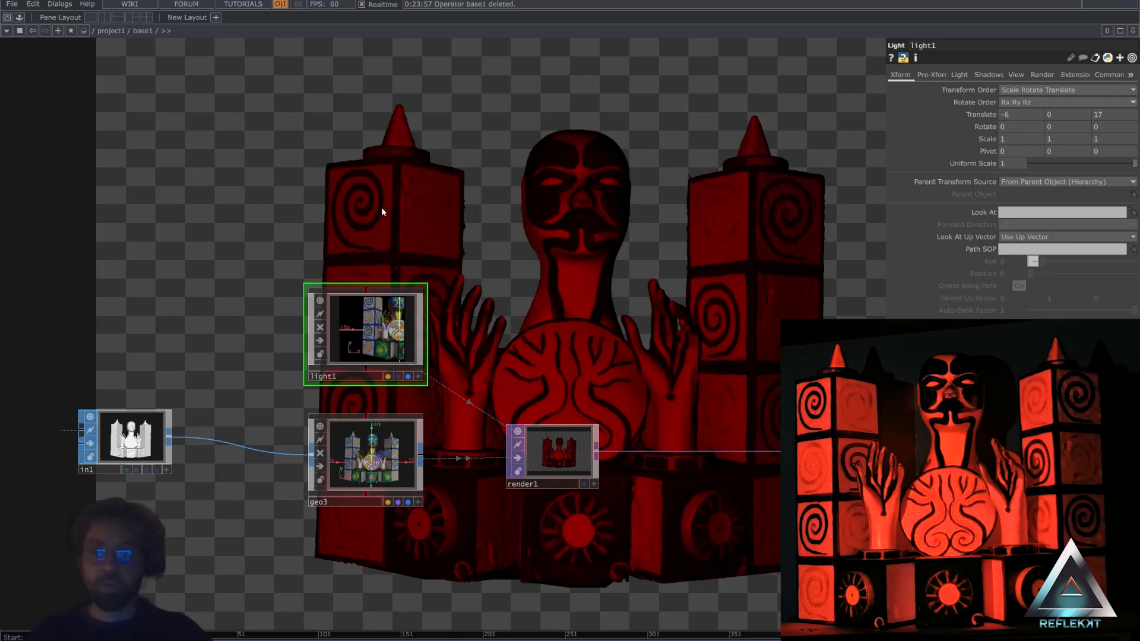
pyautogui.press('Tab')
pyautogui.write('cir')
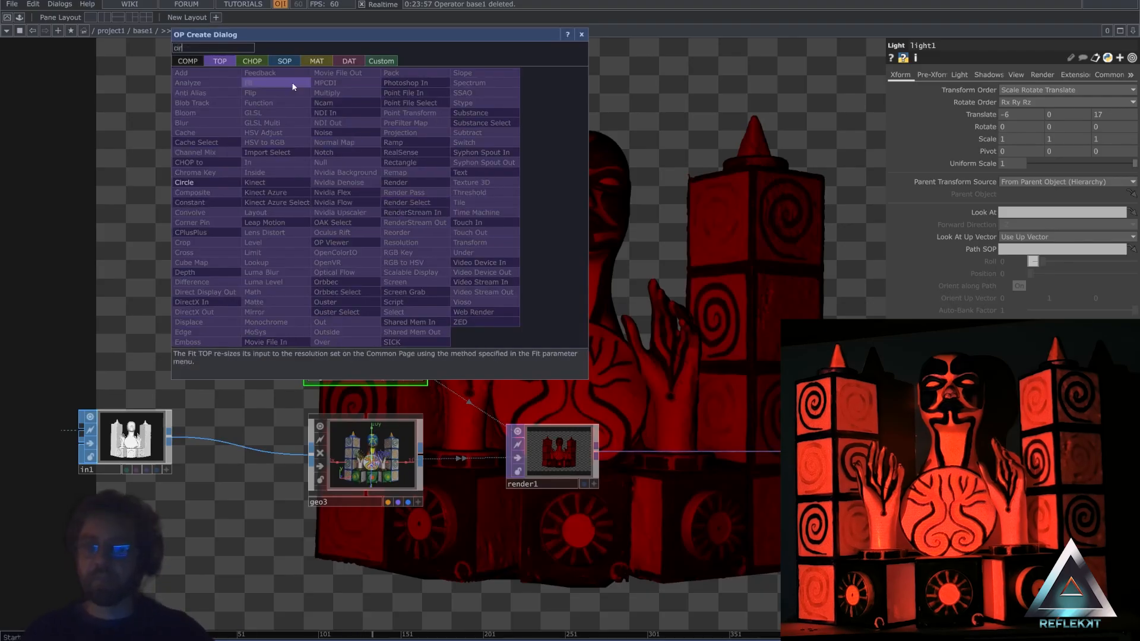
pyautogui.click(284, 61)
pyautogui.click(208, 252)
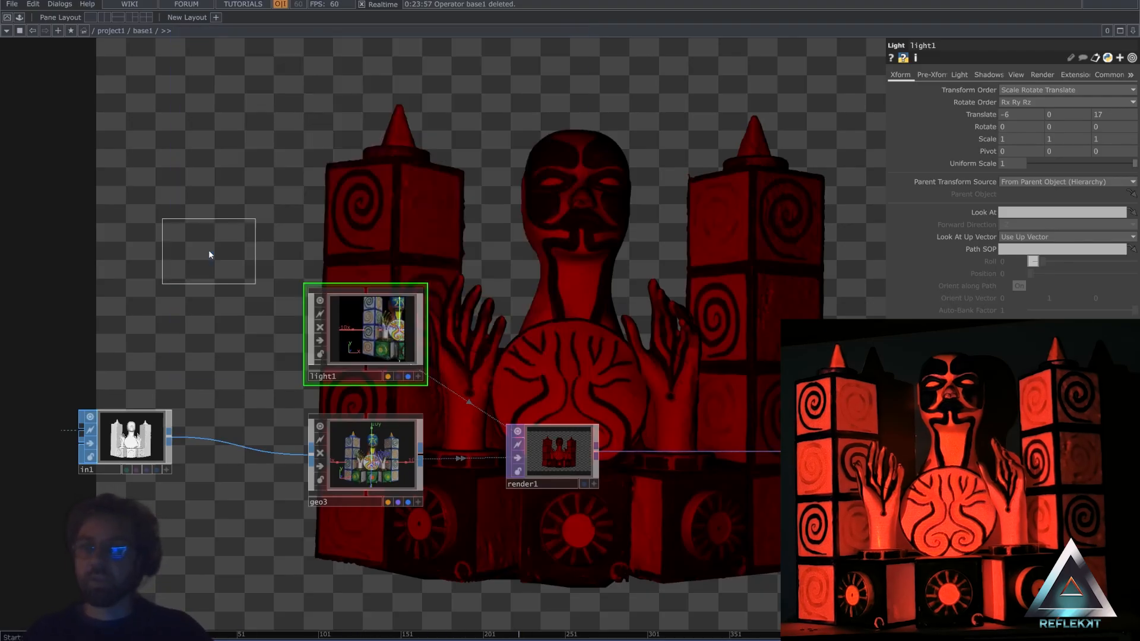
pyautogui.click(354, 224)
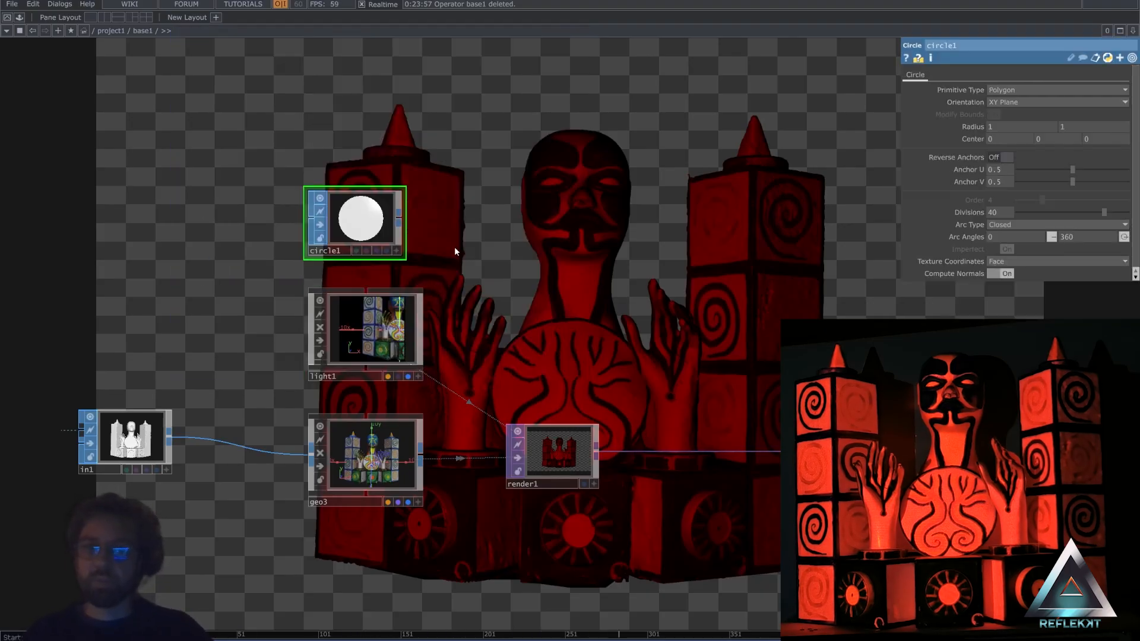
# Assign circle1 as the Path SOP of light1 in the base1 network.
pyautogui.click(378, 325)
pyautogui.moveTo(493, 250); pyautogui.dragTo(408, 213)
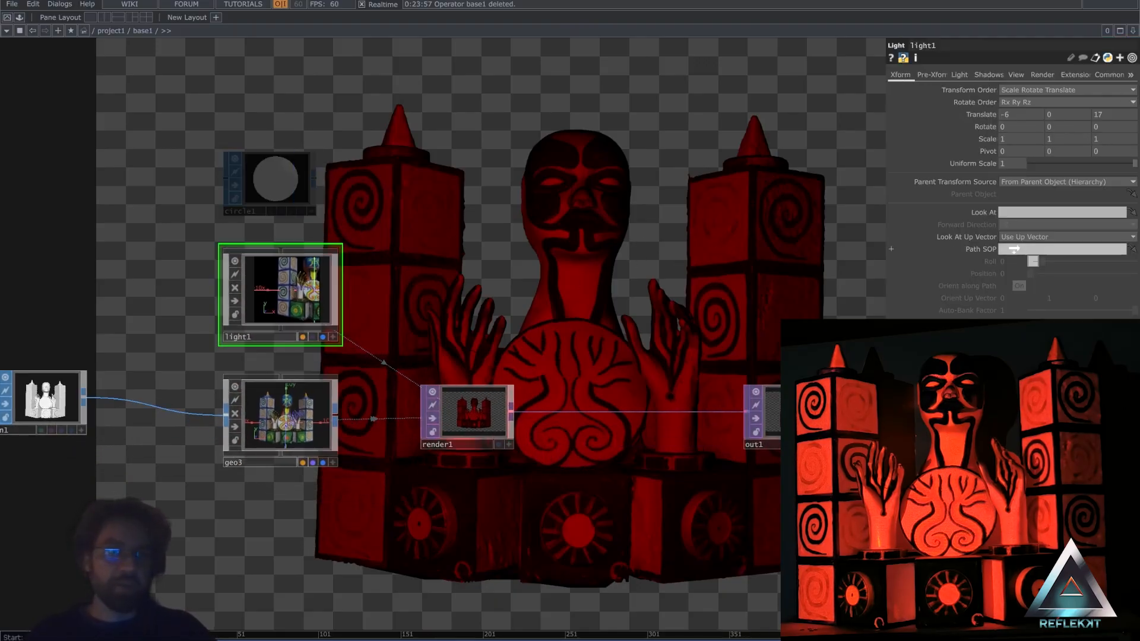
pyautogui.moveTo(1014, 249); pyautogui.dragTo(1016, 250)
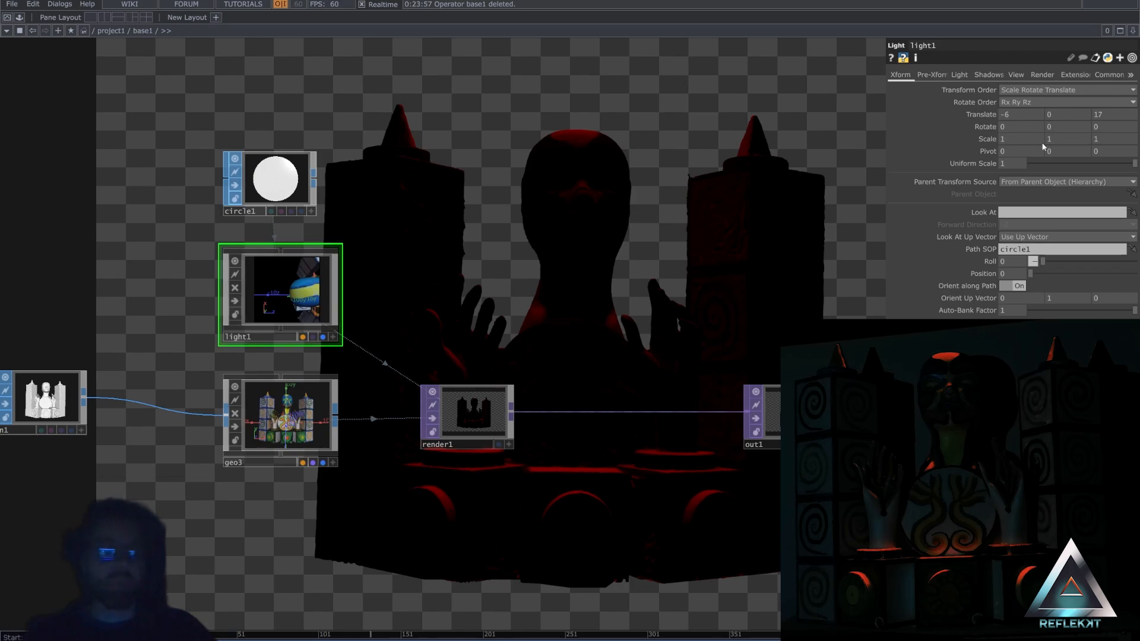
# Reset light1's X and Z translate to 0.
pyautogui.write('0')
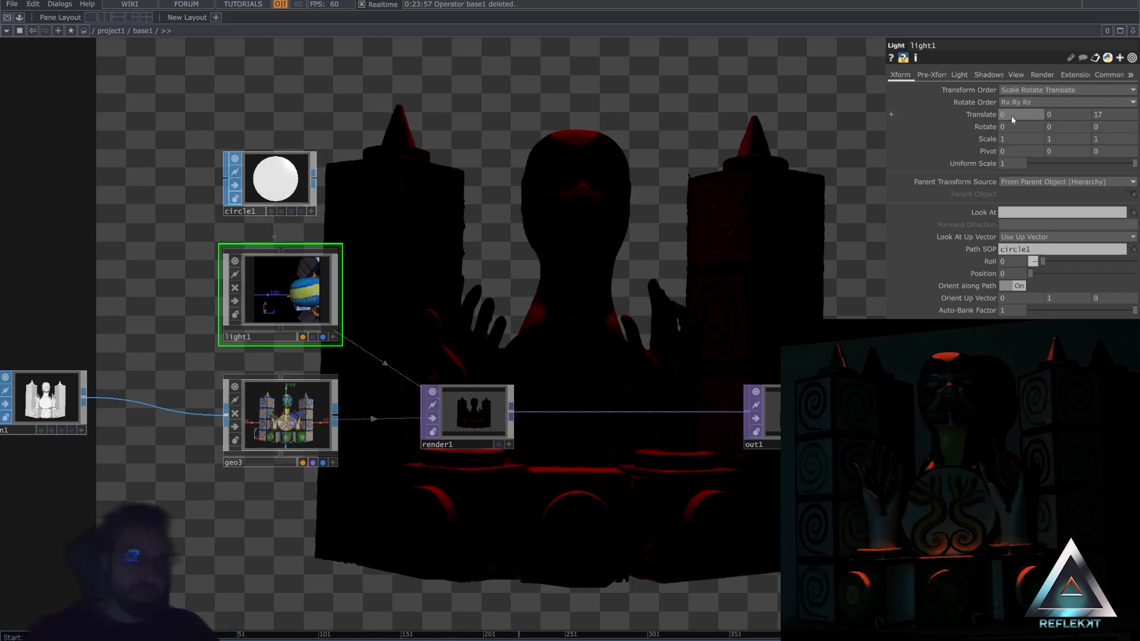
pyautogui.click(1099, 115)
pyautogui.write('0')
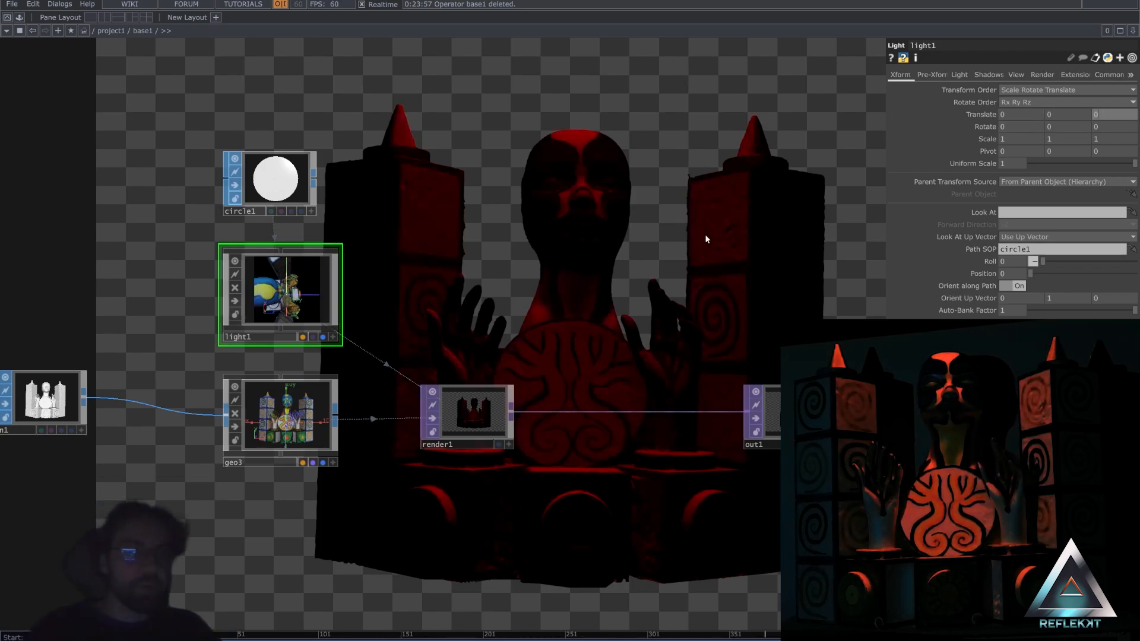
pyautogui.press('Return')
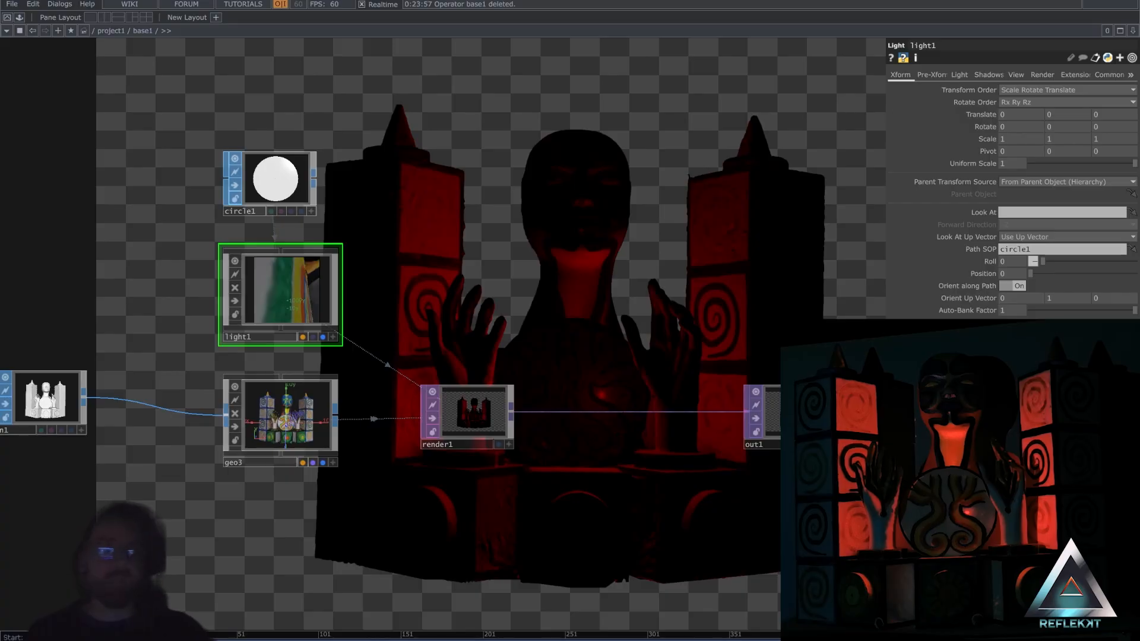
# Split the workspace into two side-by-side panes and show base1's 3D geometry in the second one.
pyautogui.click(108, 17)
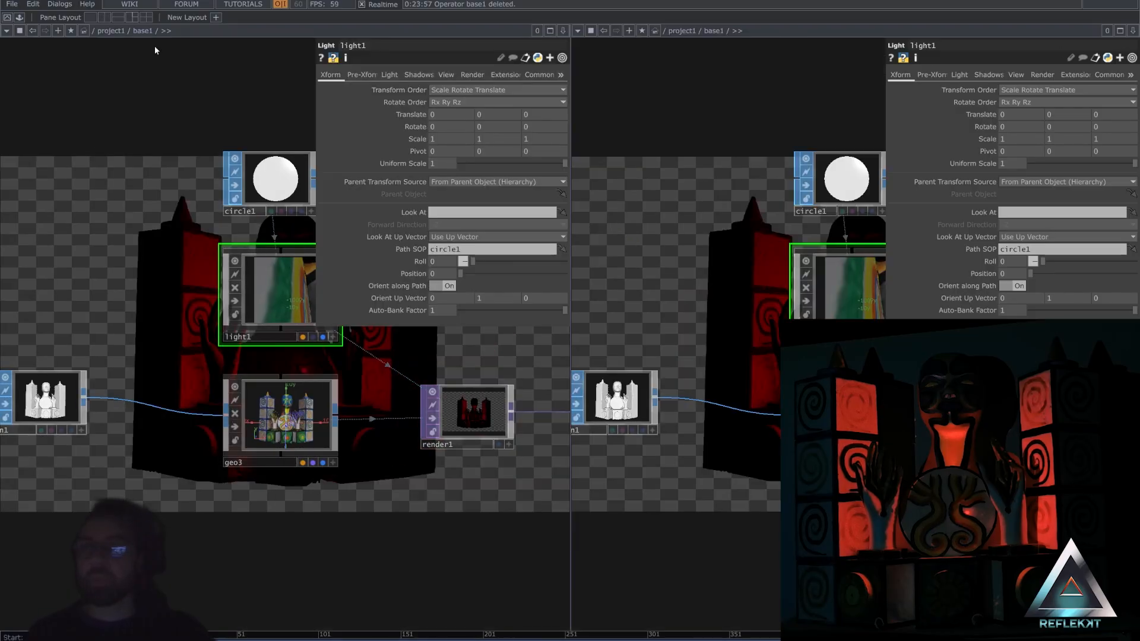
pyautogui.click(578, 31)
pyautogui.click(600, 68)
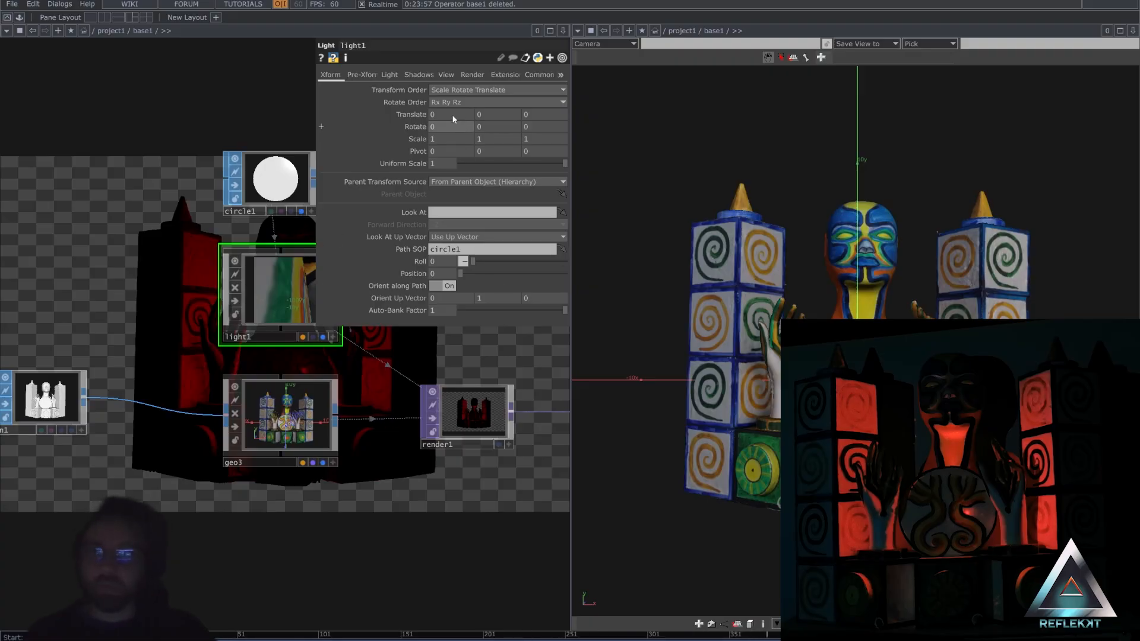
# Set circle1's orientation to ZX Plane and both its radii to 9.5.
pyautogui.click(294, 167)
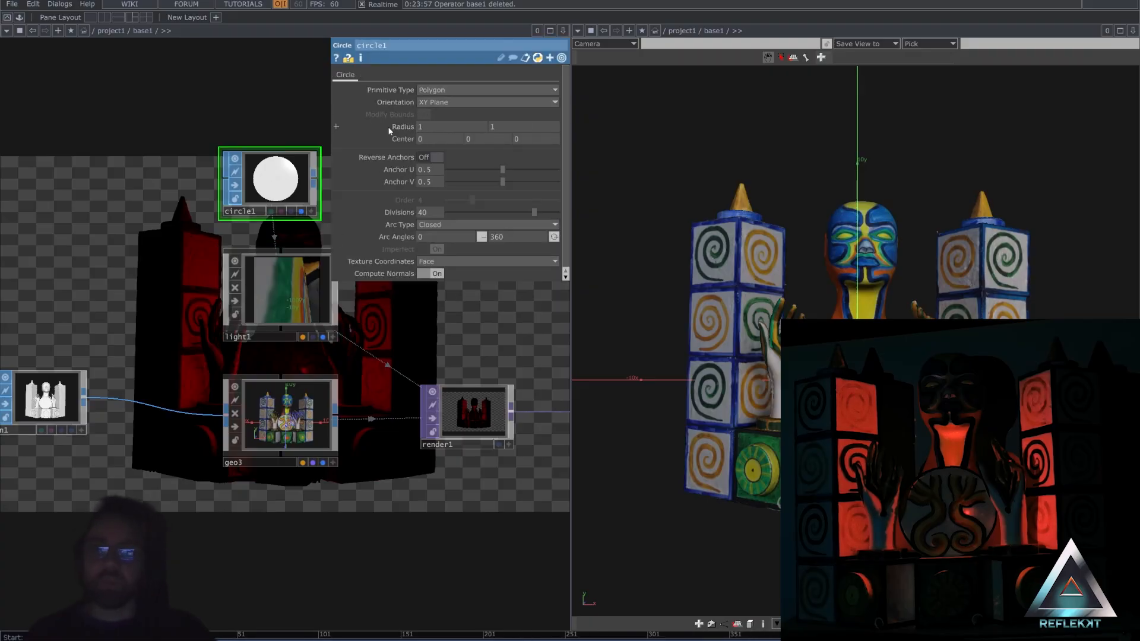
pyautogui.moveTo(389, 130); pyautogui.dragTo(389, 111, button='middle')
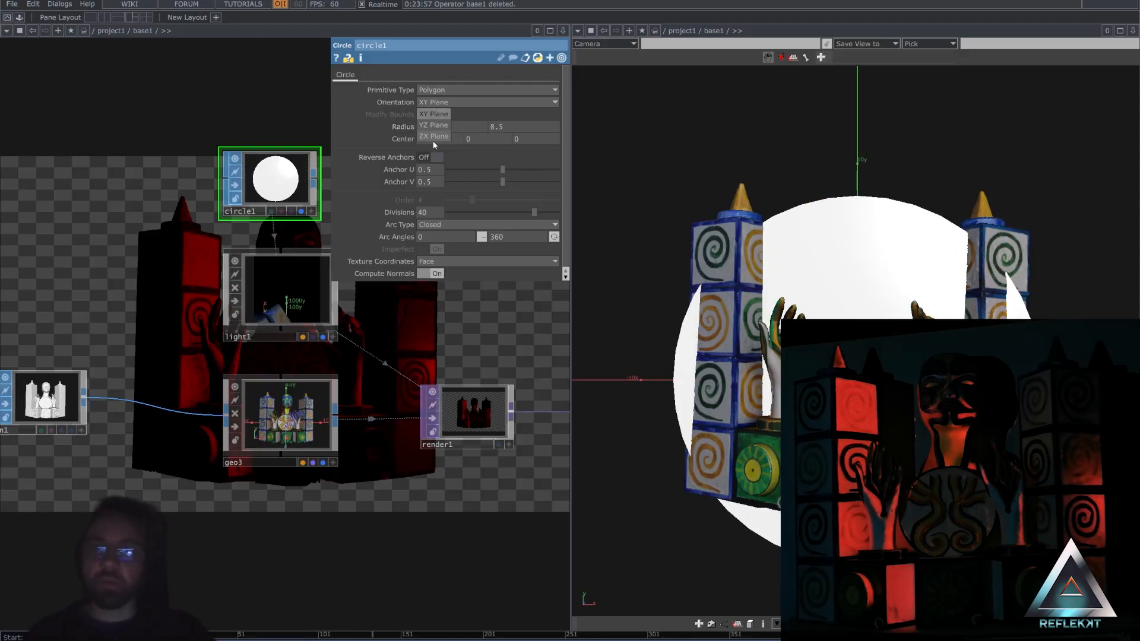
pyautogui.click(430, 137)
pyautogui.moveTo(907, 319); pyautogui.dragTo(891, 249)
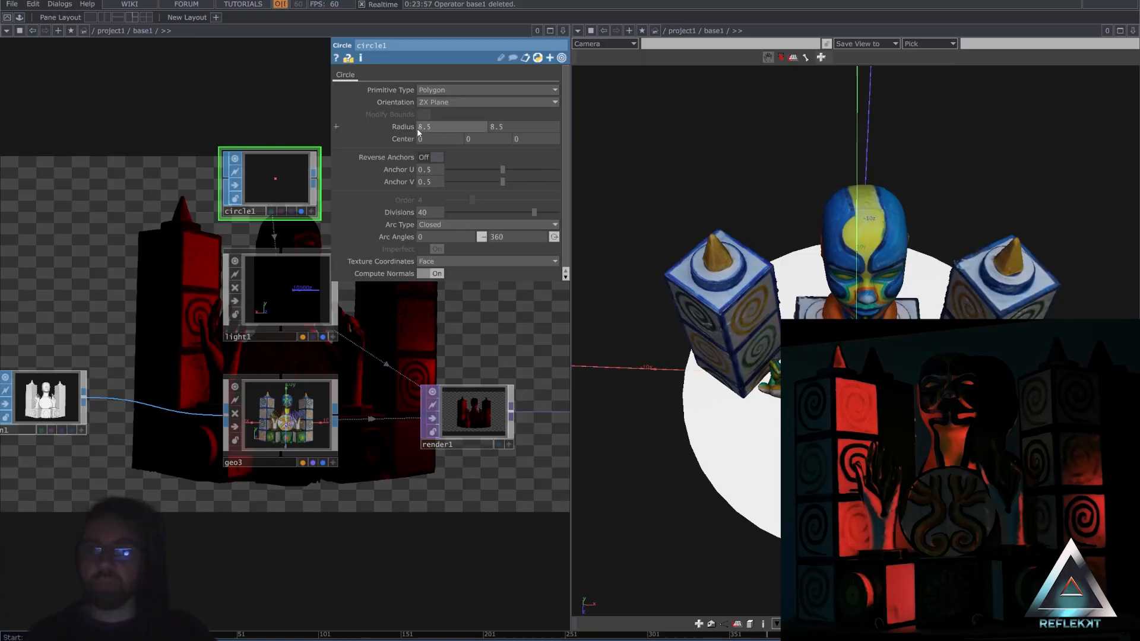
pyautogui.moveTo(401, 127); pyautogui.dragTo(404, 110, button='middle')
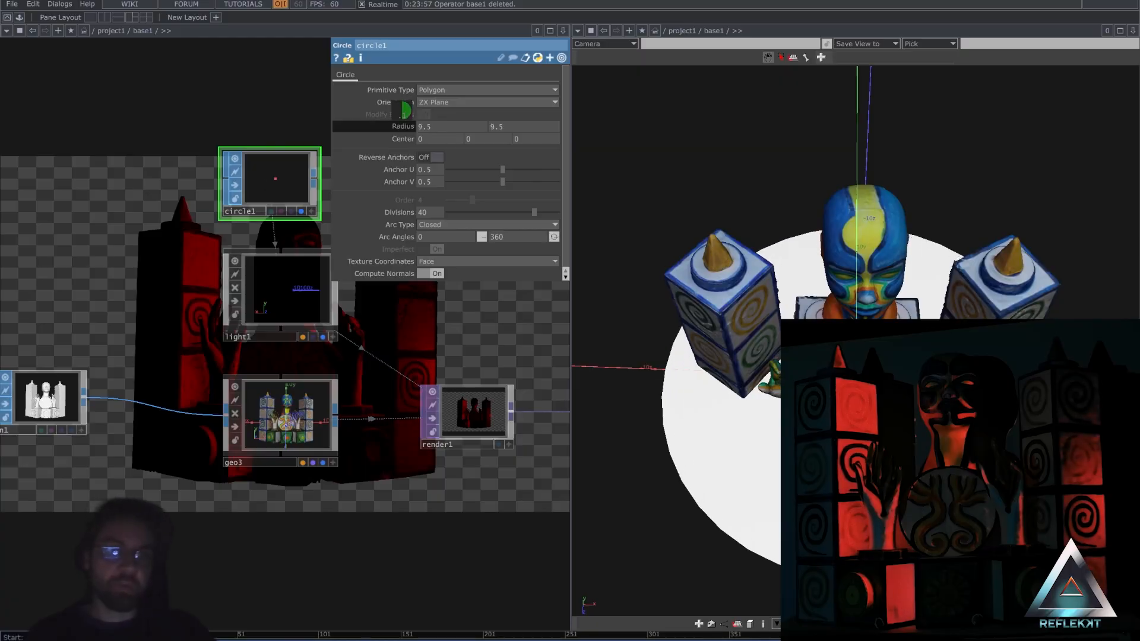
# Shift light1's Position along the path to about 0.926 and hide circle1 in the 3D view.
pyautogui.moveTo(429, 340); pyautogui.dragTo(380, 335)
pyautogui.click(233, 303)
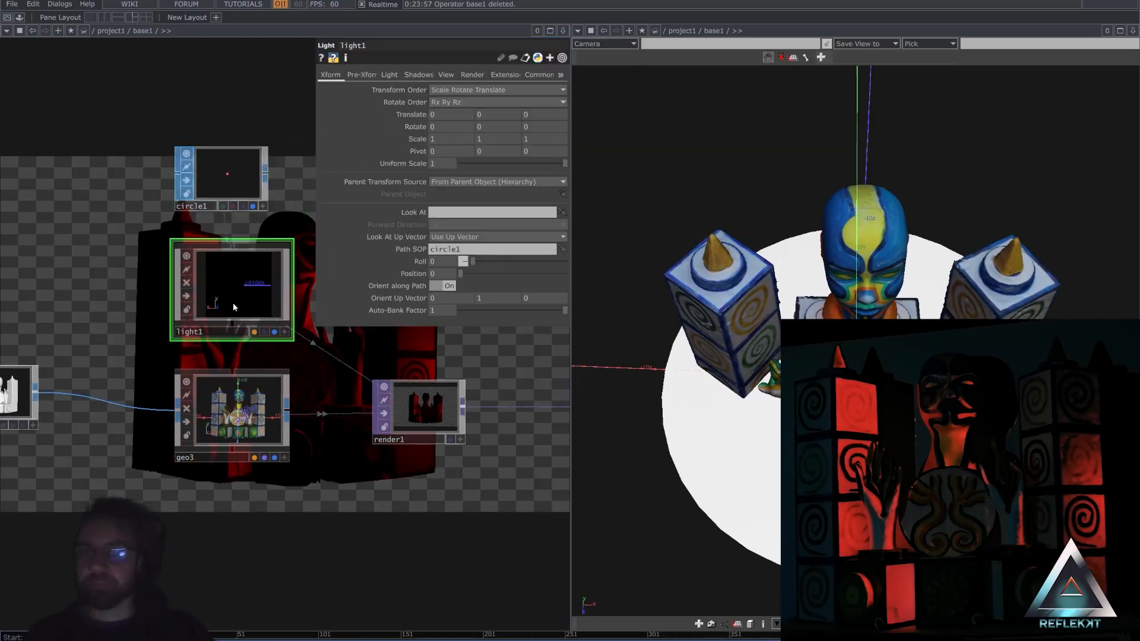
pyautogui.moveTo(461, 275); pyautogui.dragTo(576, 272)
pyautogui.click(254, 206)
pyautogui.moveTo(504, 355); pyautogui.dragTo(408, 363)
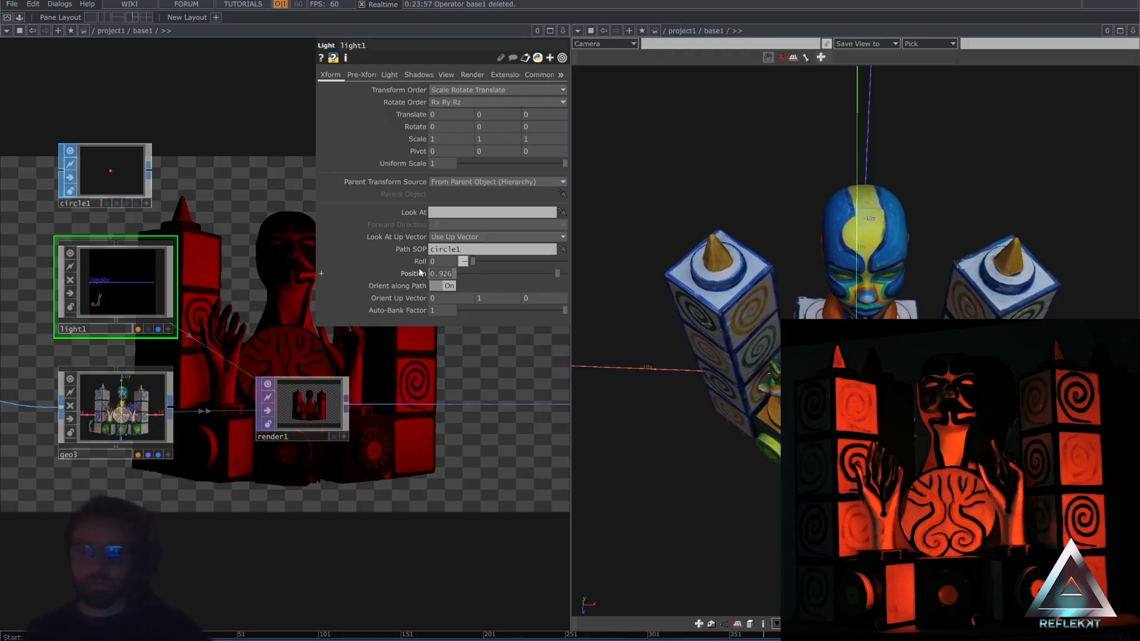
# Animate light1's path Position with the expression absTime.seconds*0.3.
pyautogui.write('T')
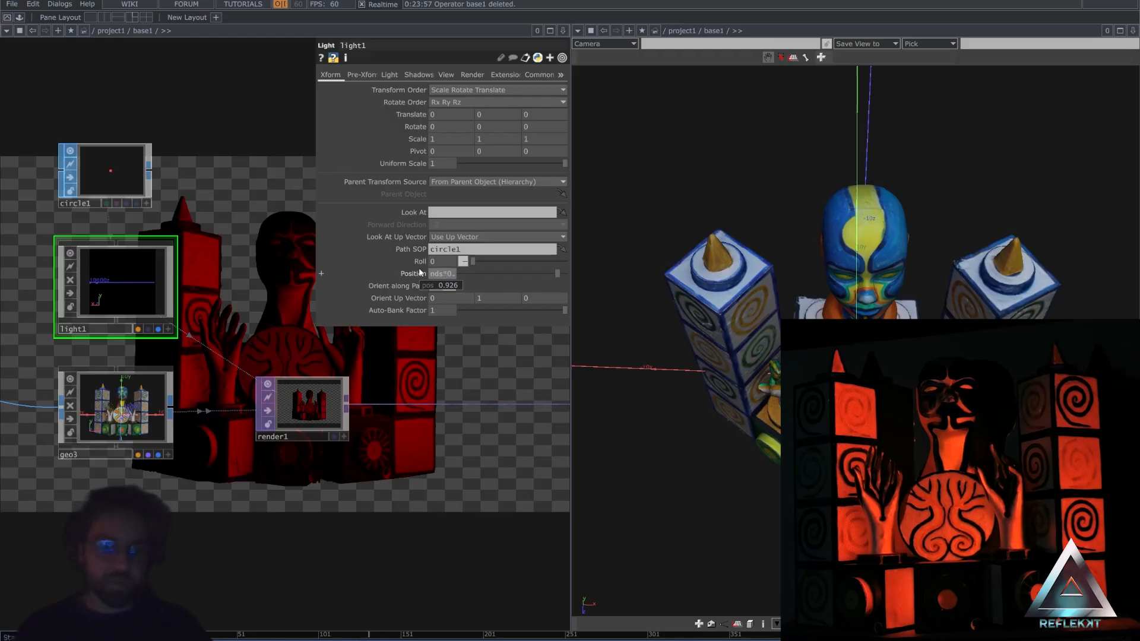
pyautogui.write('1')
pyautogui.press('Return')
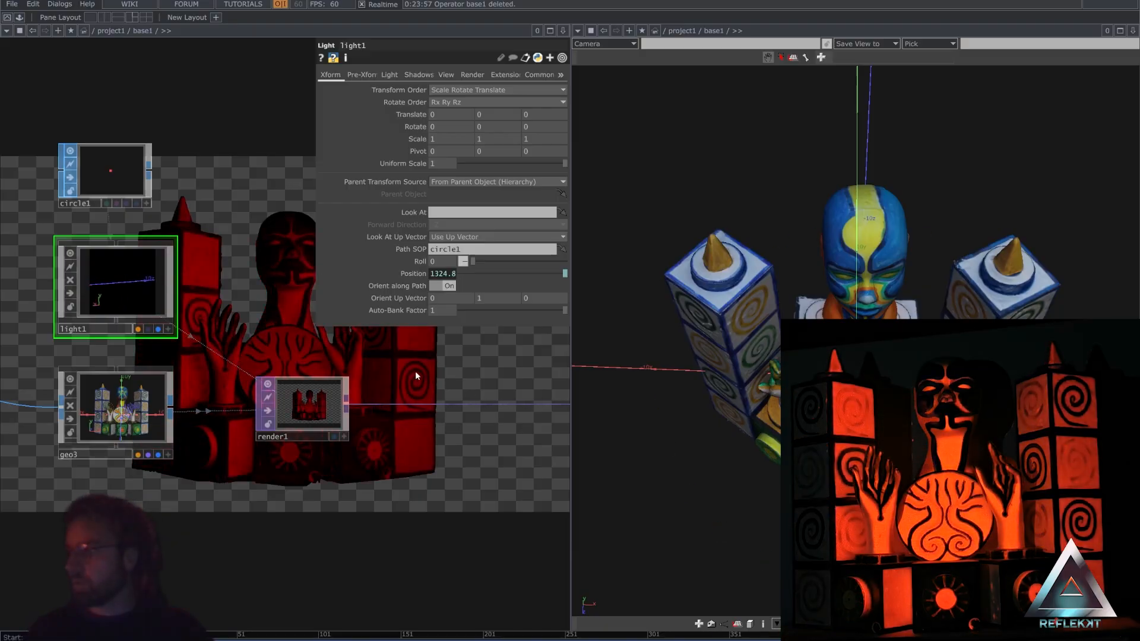
# Duplicate light1 and place the copy beside it, above render1.
pyautogui.moveTo(949, 249); pyautogui.dragTo(938, 314)
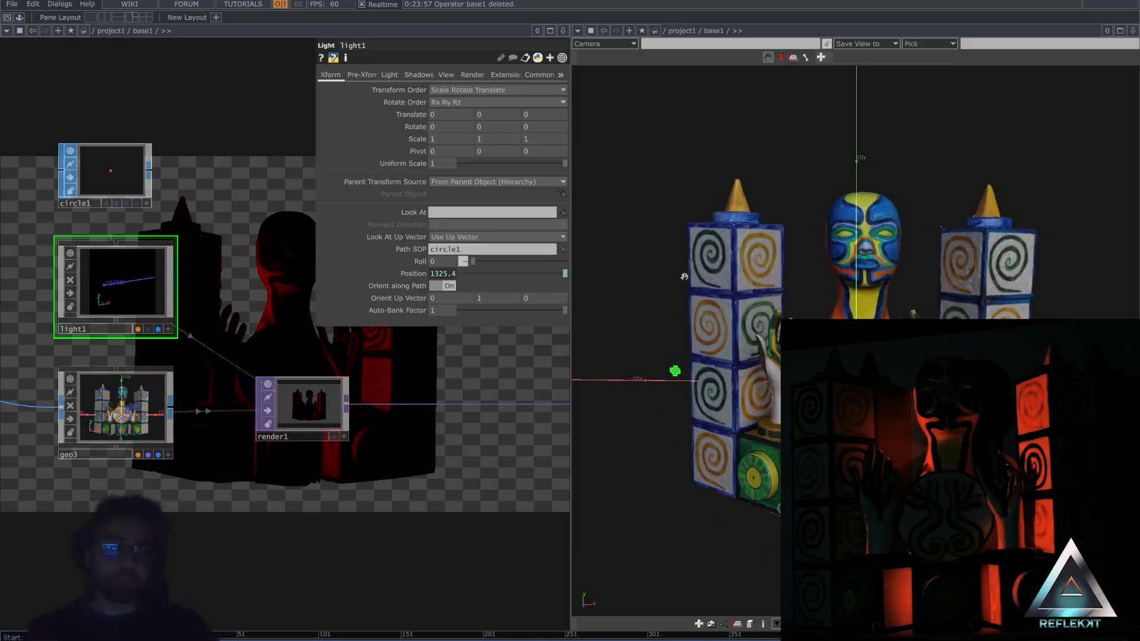
pyautogui.scroll(-2, 356, 396)
pyautogui.moveTo(288, 335); pyautogui.dragTo(227, 372)
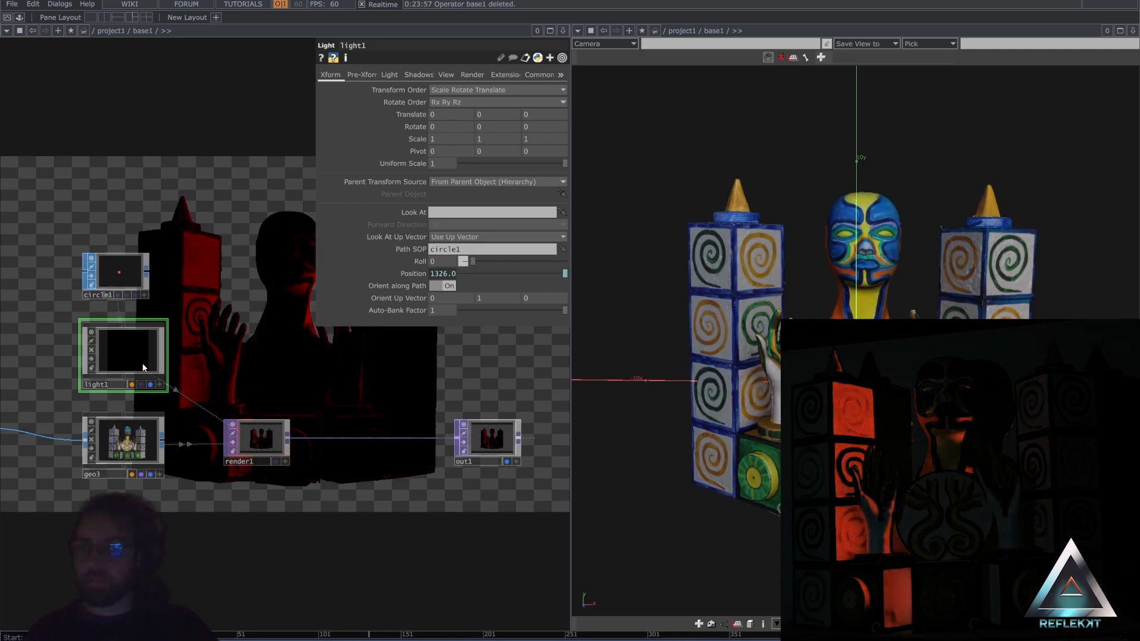
pyautogui.hotkey('ctrl', 'c')
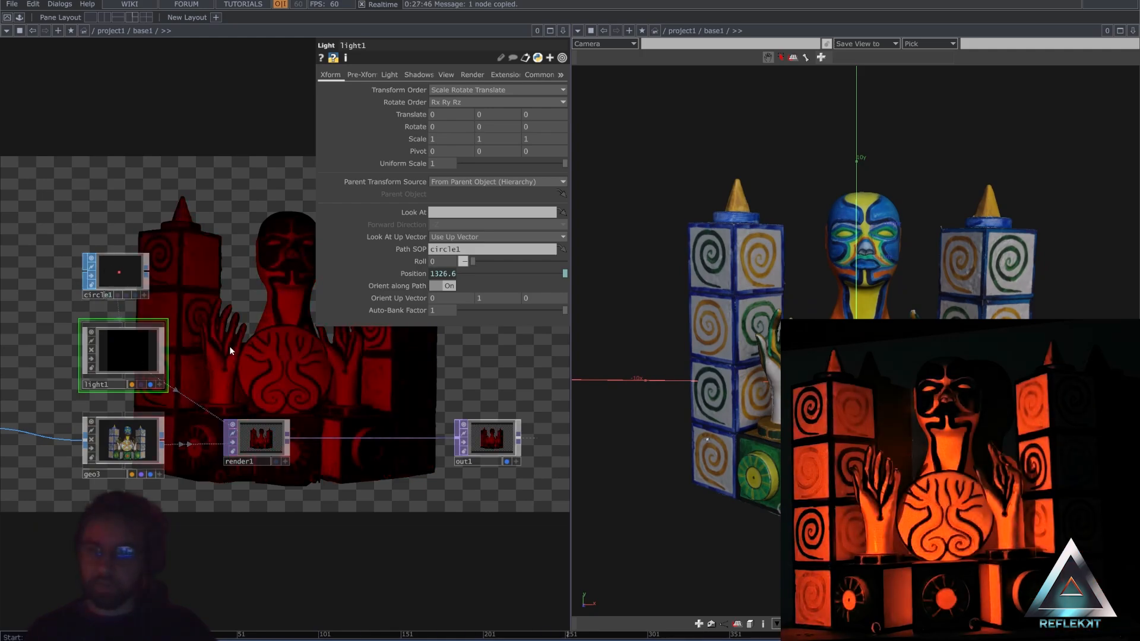
pyautogui.hotkey('ctrl', 'v')
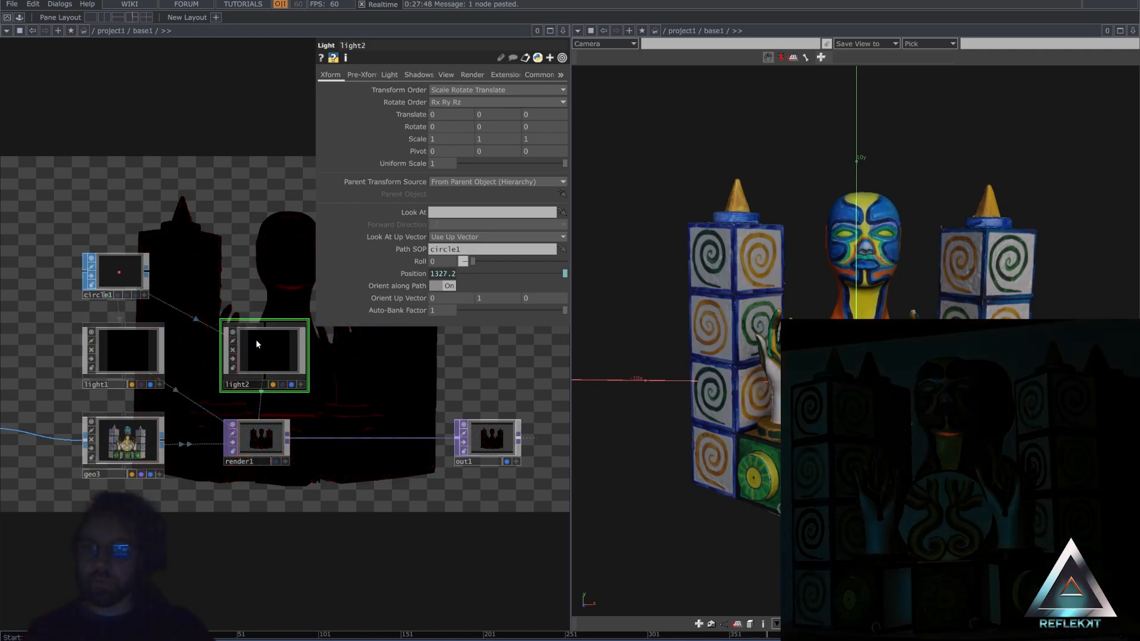
# Offset light2 along the path by changing its Position expression to absTime.seconds*0.3+0.5.
pyautogui.click(416, 275)
pyautogui.click(508, 289)
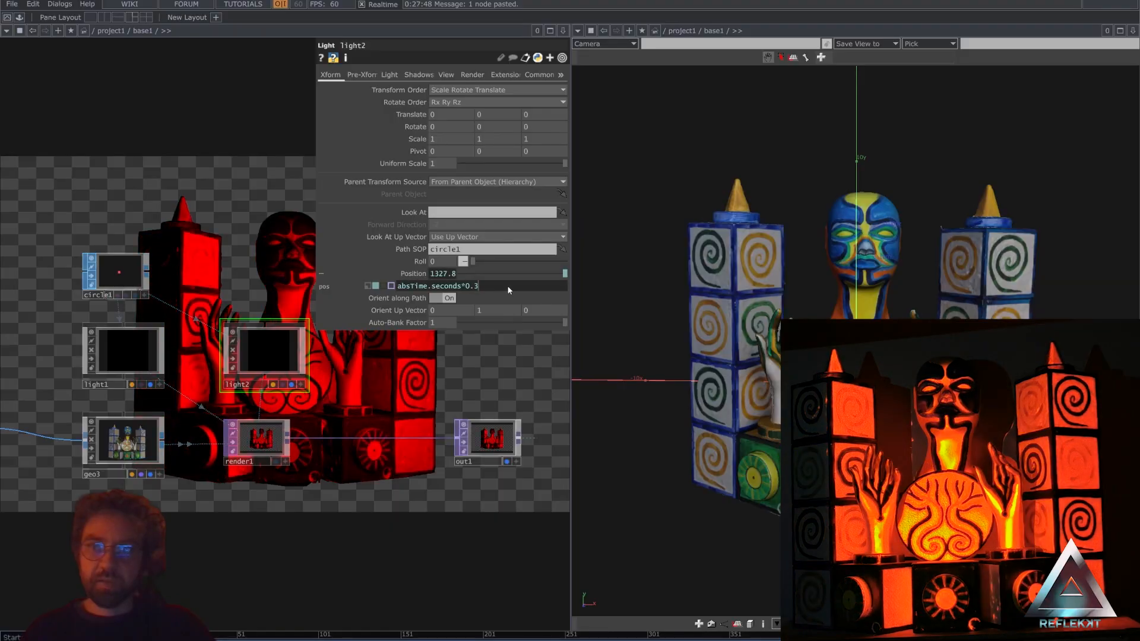
pyautogui.write('+0')
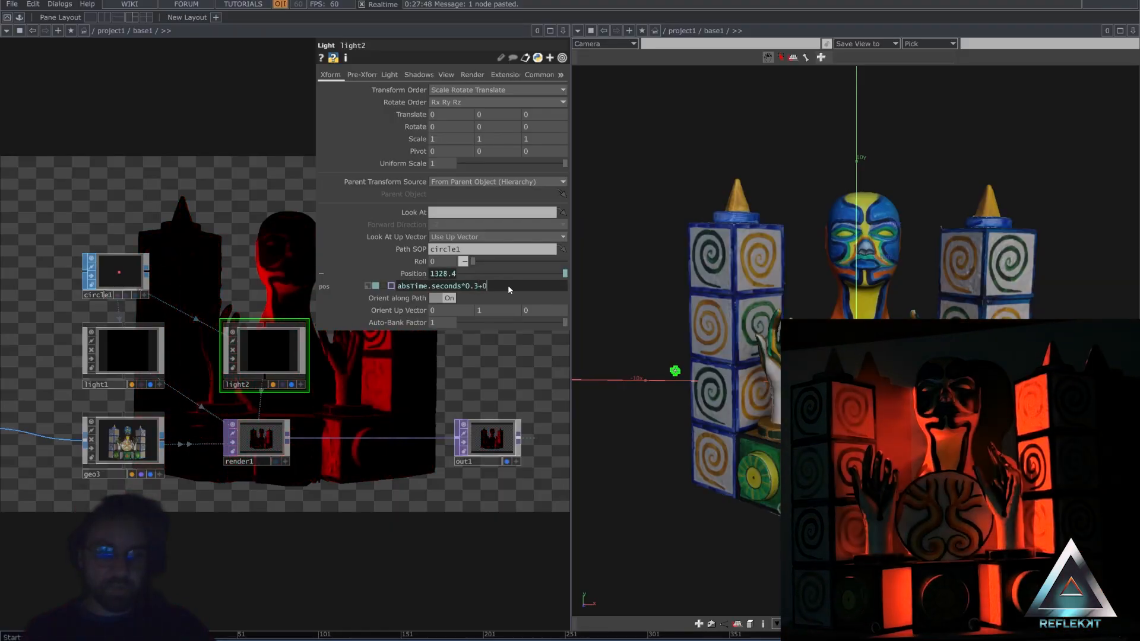
pyautogui.write('.5')
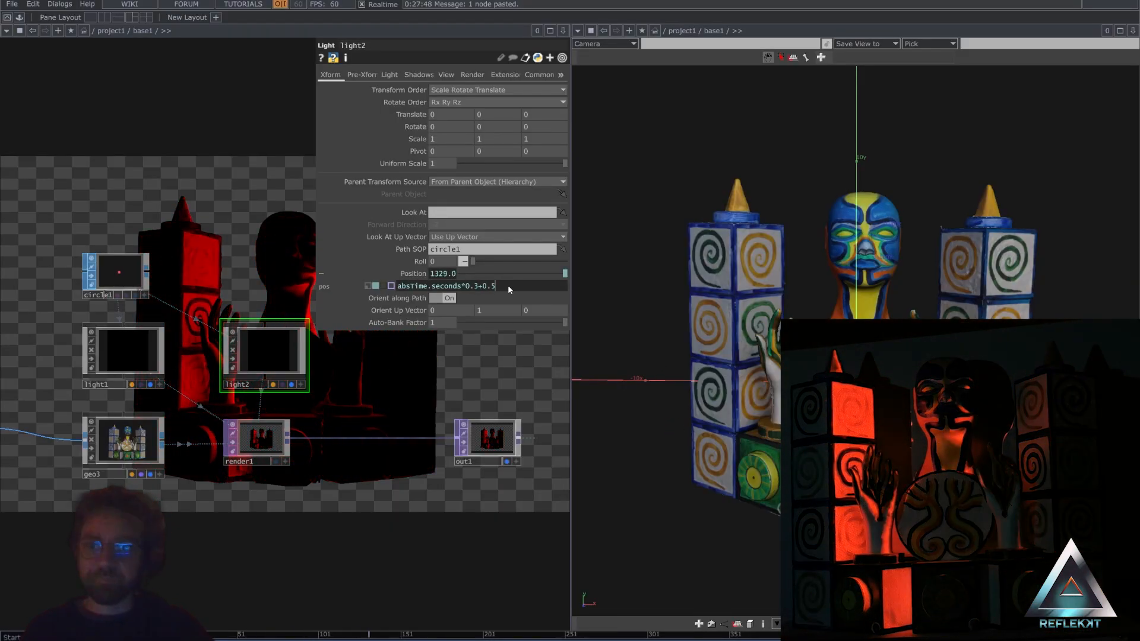
pyautogui.press('Return')
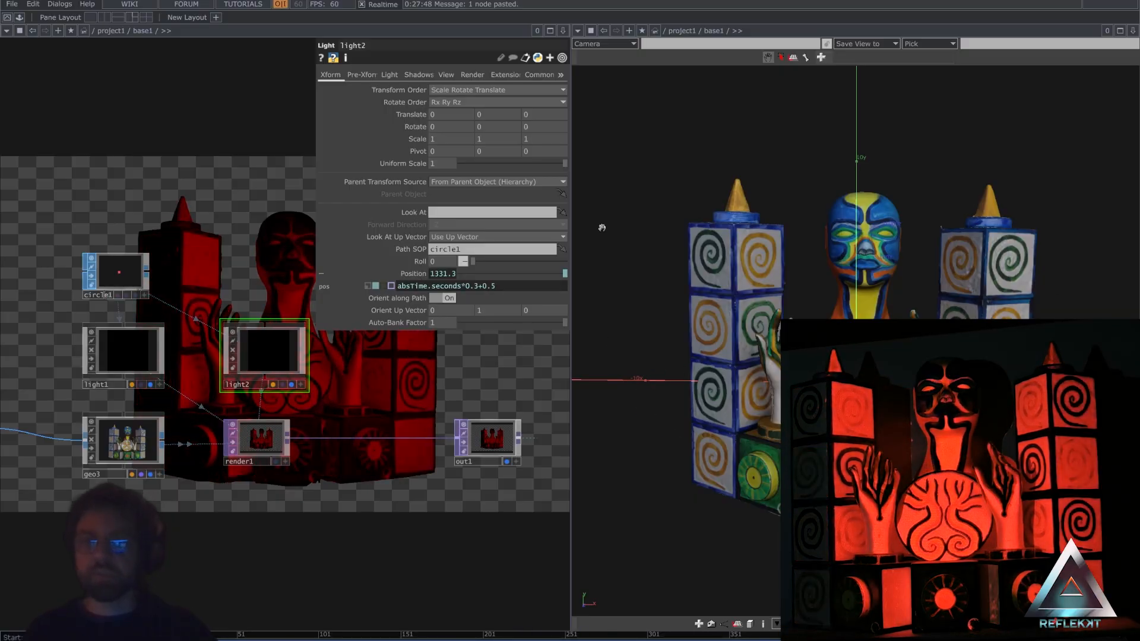
# Set light2's light color to sky blue with red 0, green 0.73 and blue 1.
pyautogui.click(390, 75)
pyautogui.click(440, 90)
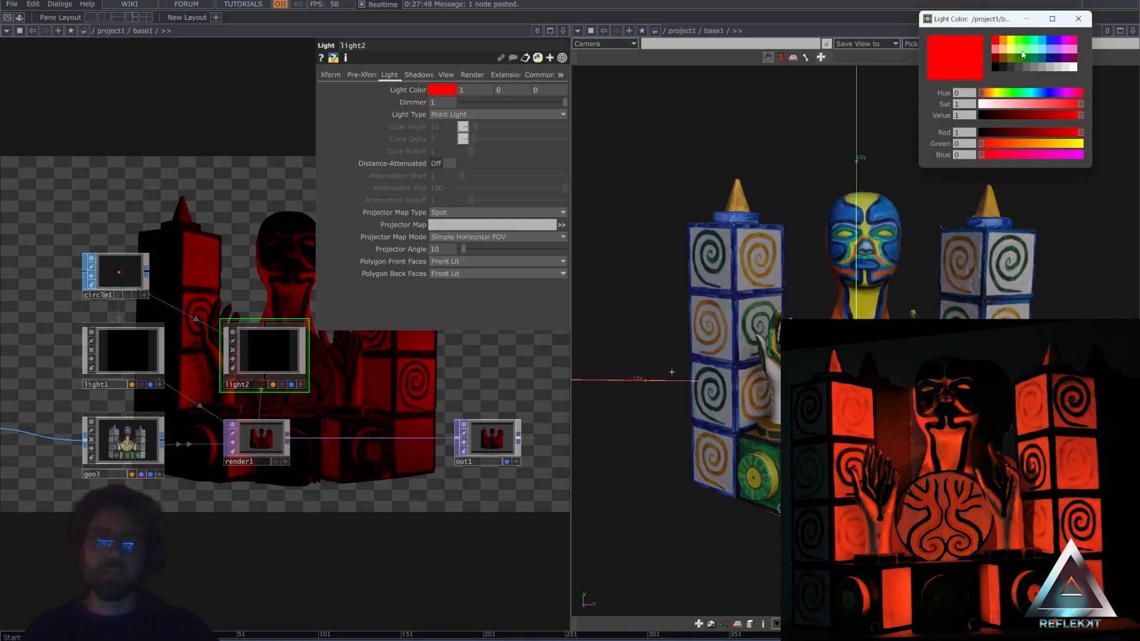
pyautogui.click(1019, 44)
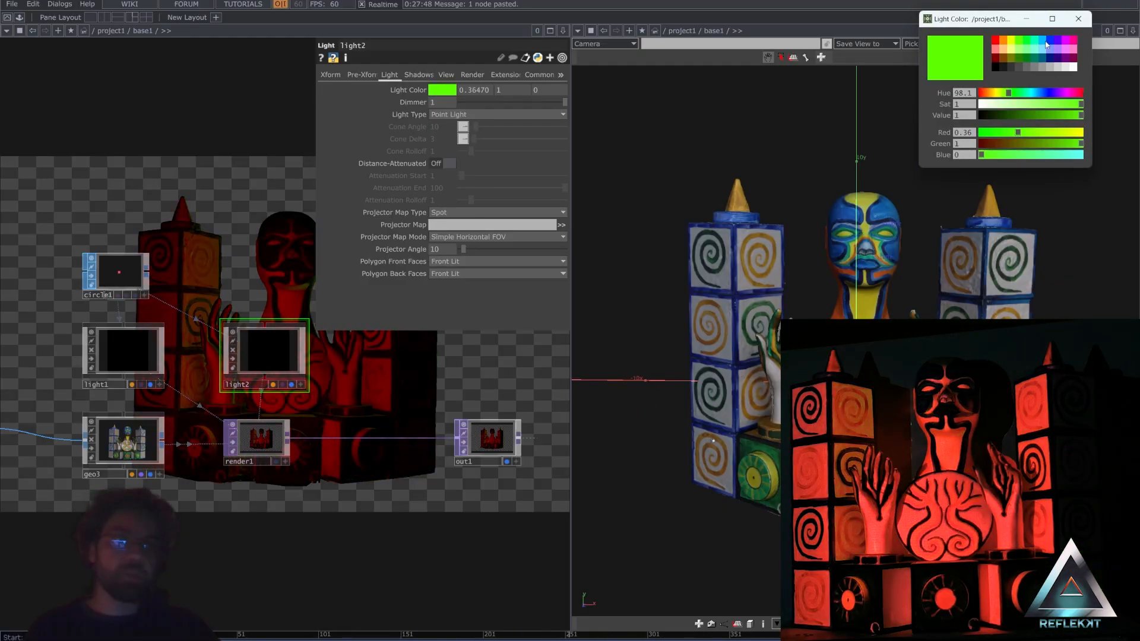
pyautogui.click(1047, 43)
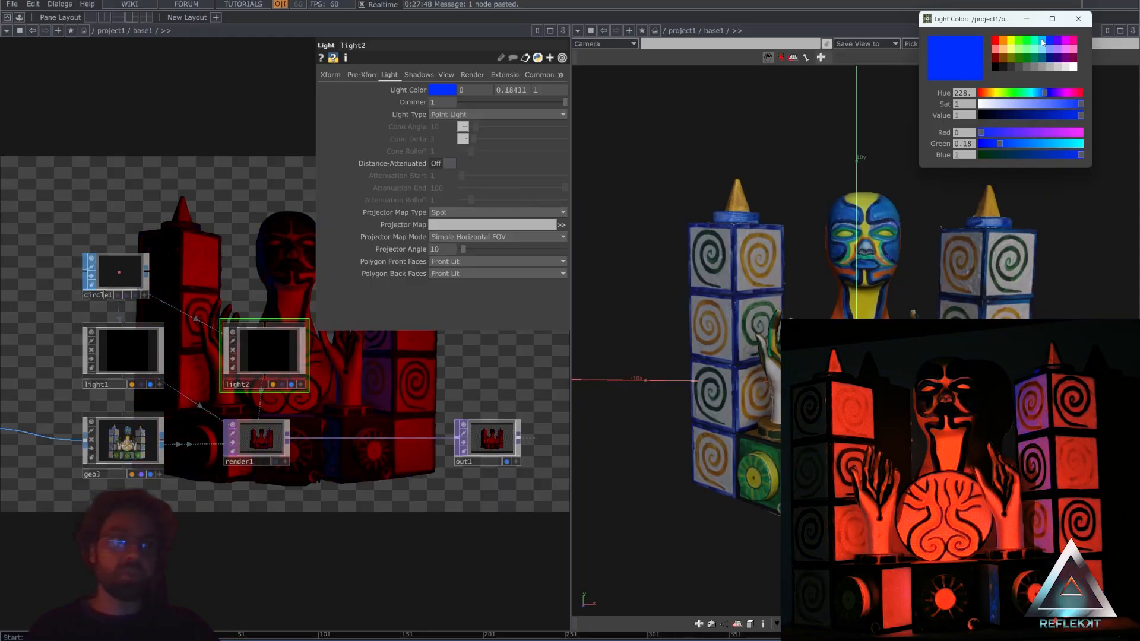
pyautogui.click(1044, 42)
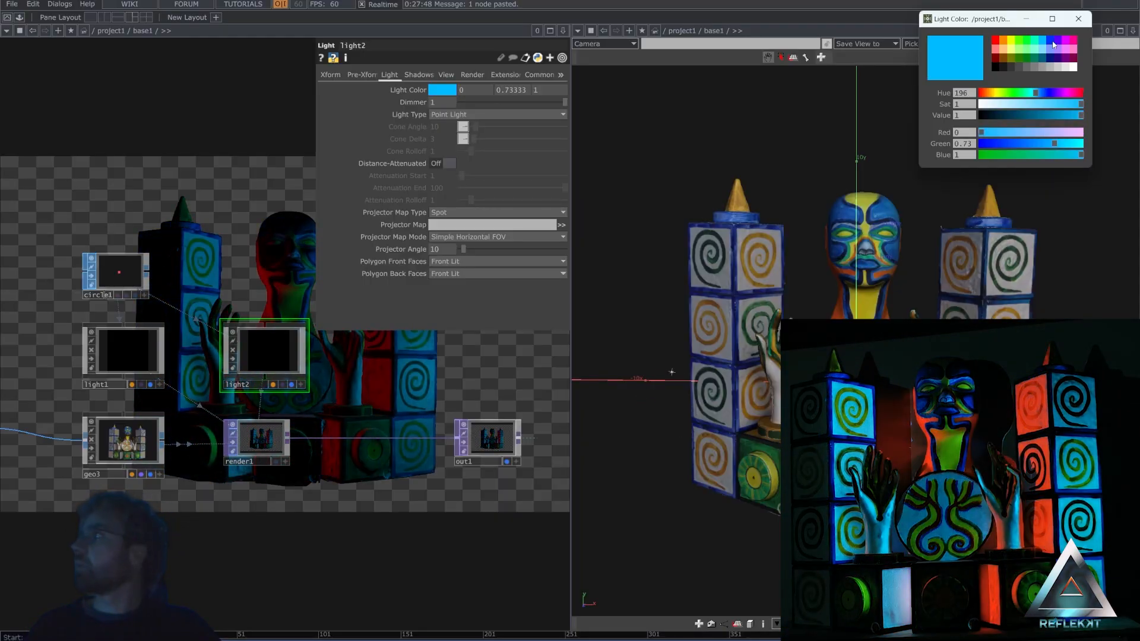
pyautogui.click(1078, 19)
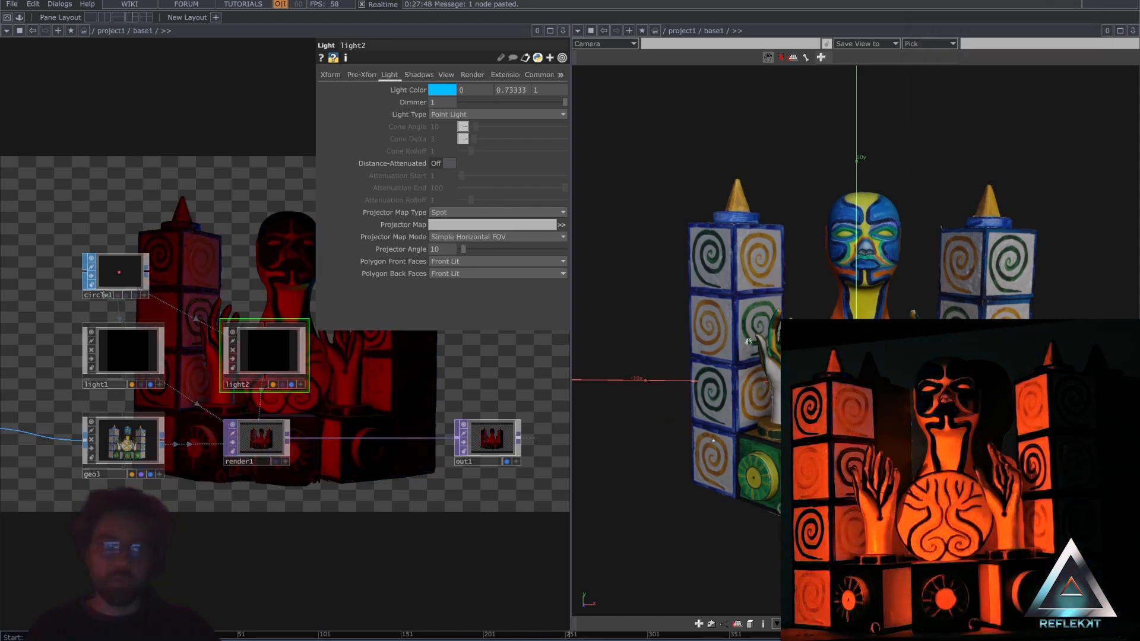
pyautogui.moveTo(221, 279); pyautogui.dragTo(255, 317)
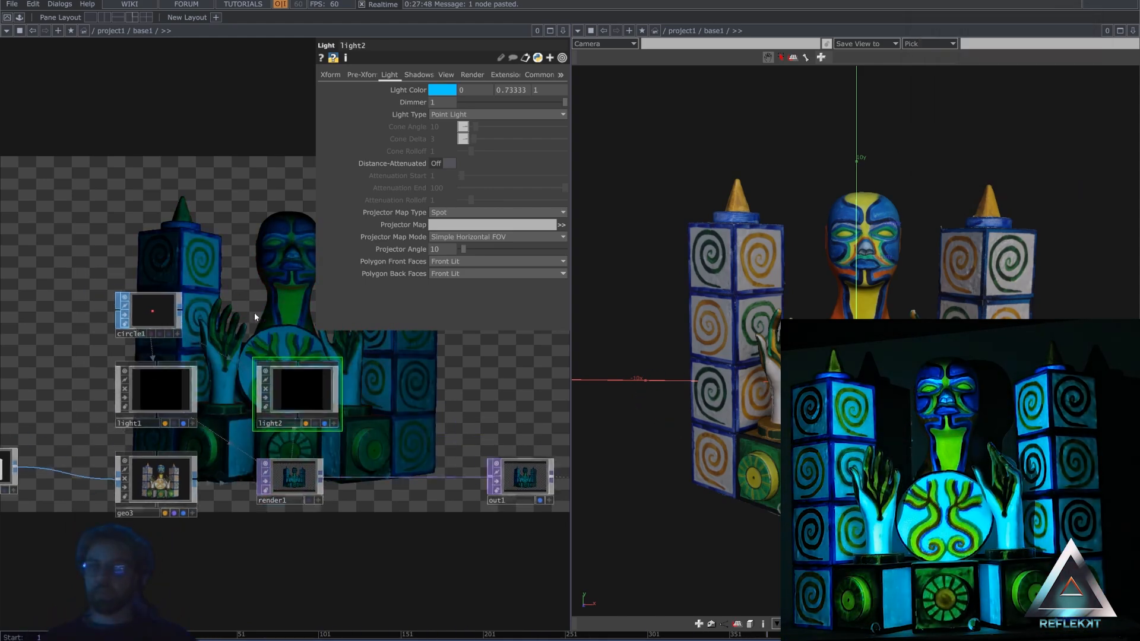
pyautogui.scroll(5, 153, 325)
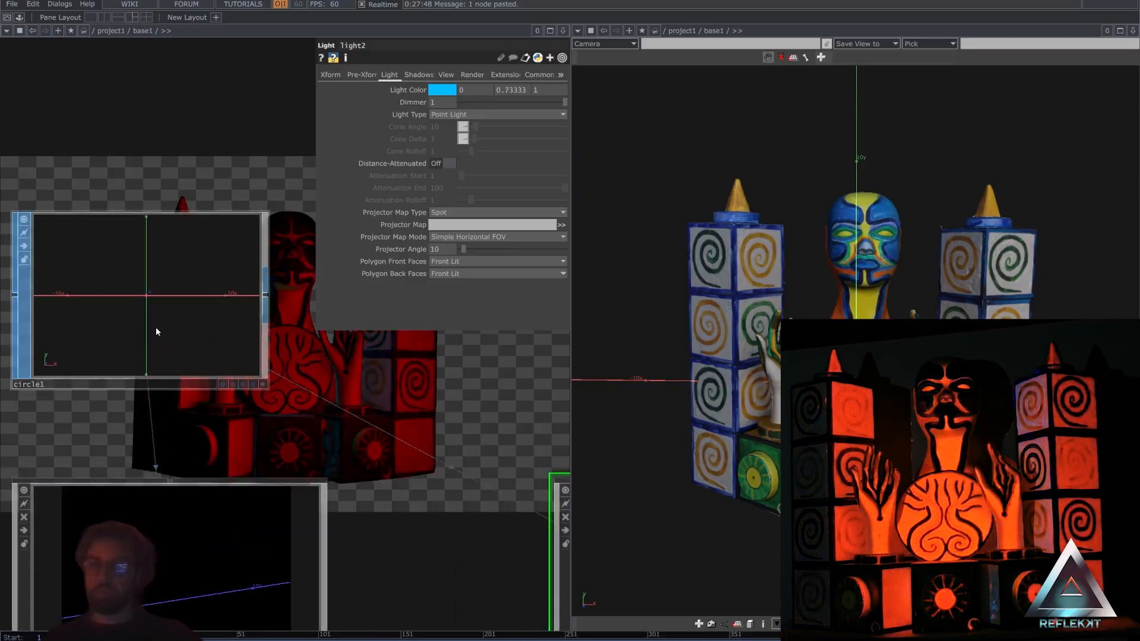
pyautogui.click(156, 330)
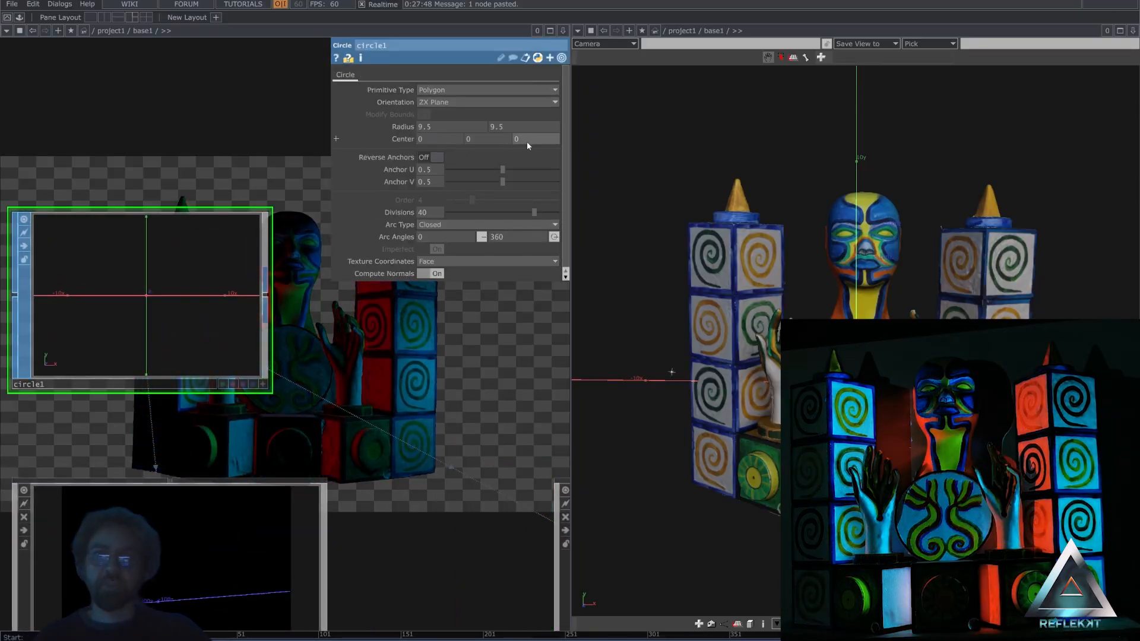
pyautogui.moveTo(824, 260); pyautogui.dragTo(829, 290)
pyautogui.scroll(-8, 267, 373)
pyautogui.click(1133, 31)
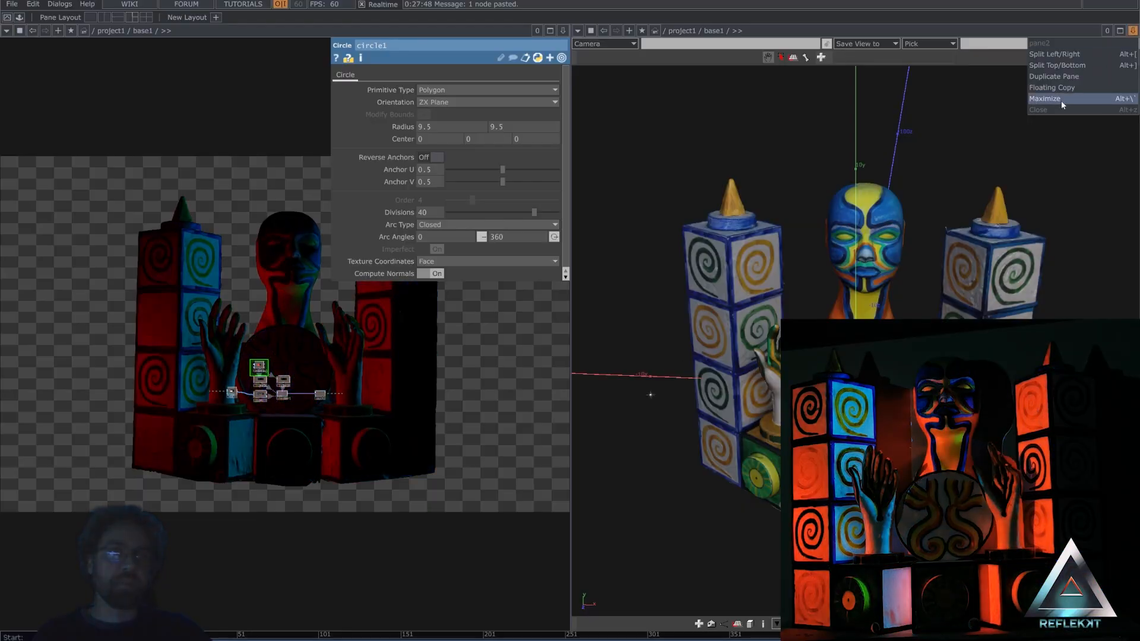
# Add a Box SOP to the network below the in1 node.
pyautogui.scroll(5, 256, 443)
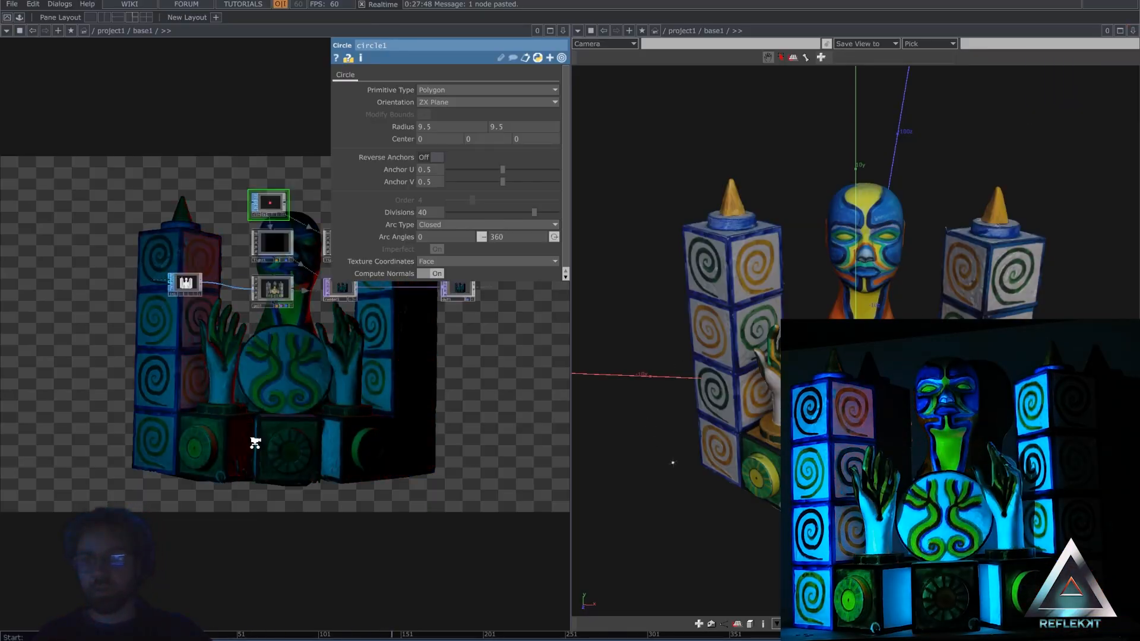
pyautogui.scroll(10, 270, 419)
pyautogui.press('Tab')
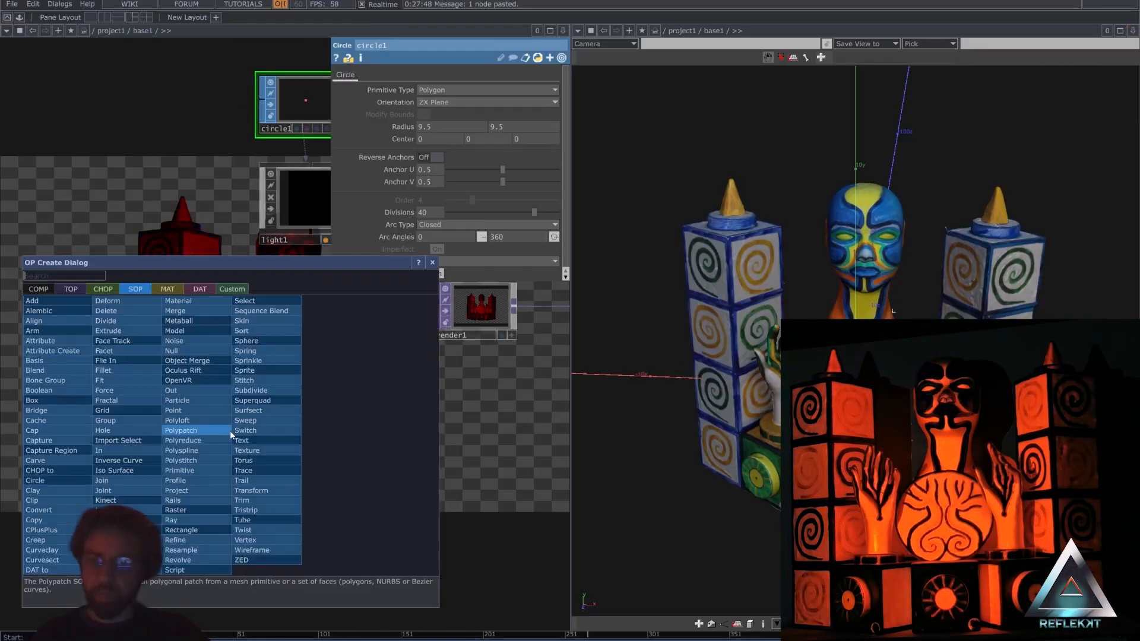
pyautogui.write('box')
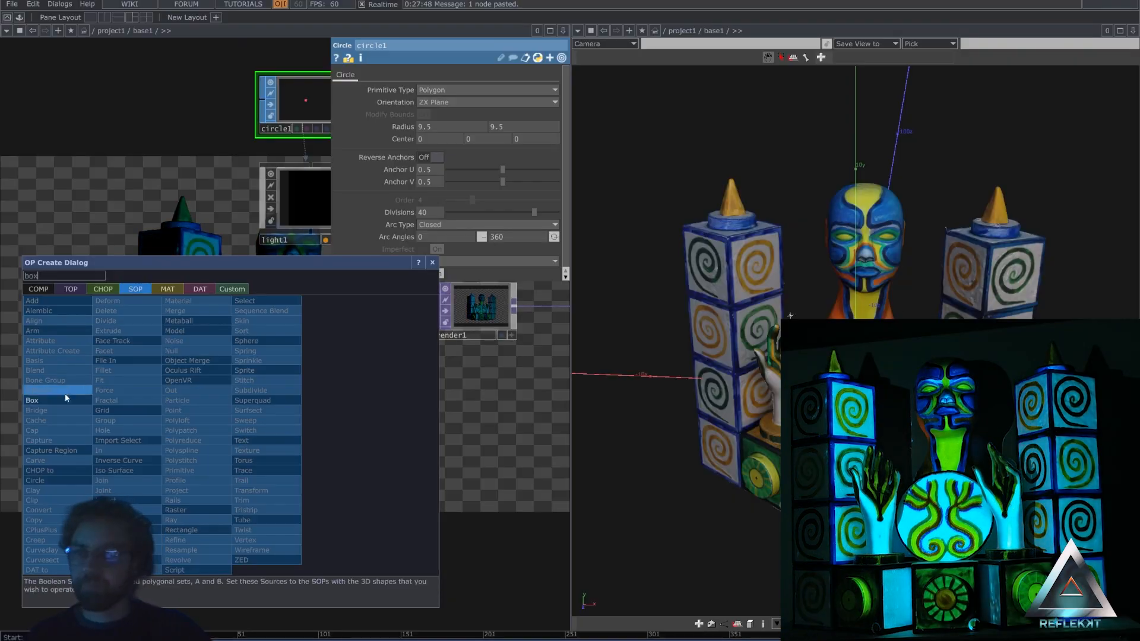
pyautogui.press('Return')
pyautogui.click(119, 421)
pyautogui.scroll(2, 202, 437)
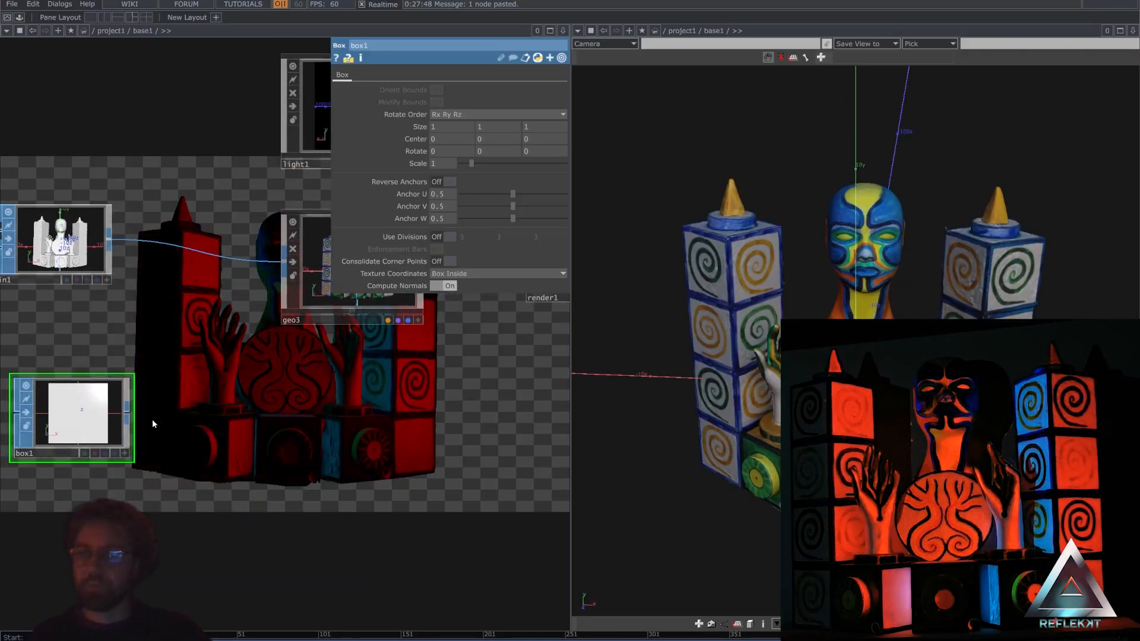
# Add a Geometry component below geo3, fed by box1, and widen the network pane.
pyautogui.press('Tab')
pyautogui.write('geo')
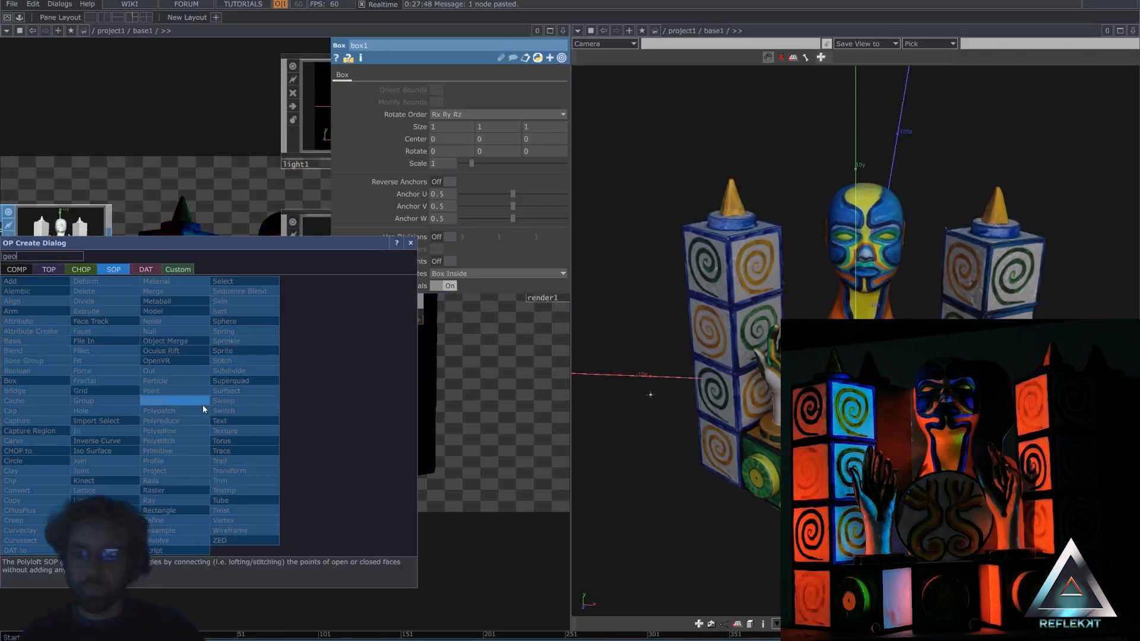
pyautogui.click(21, 271)
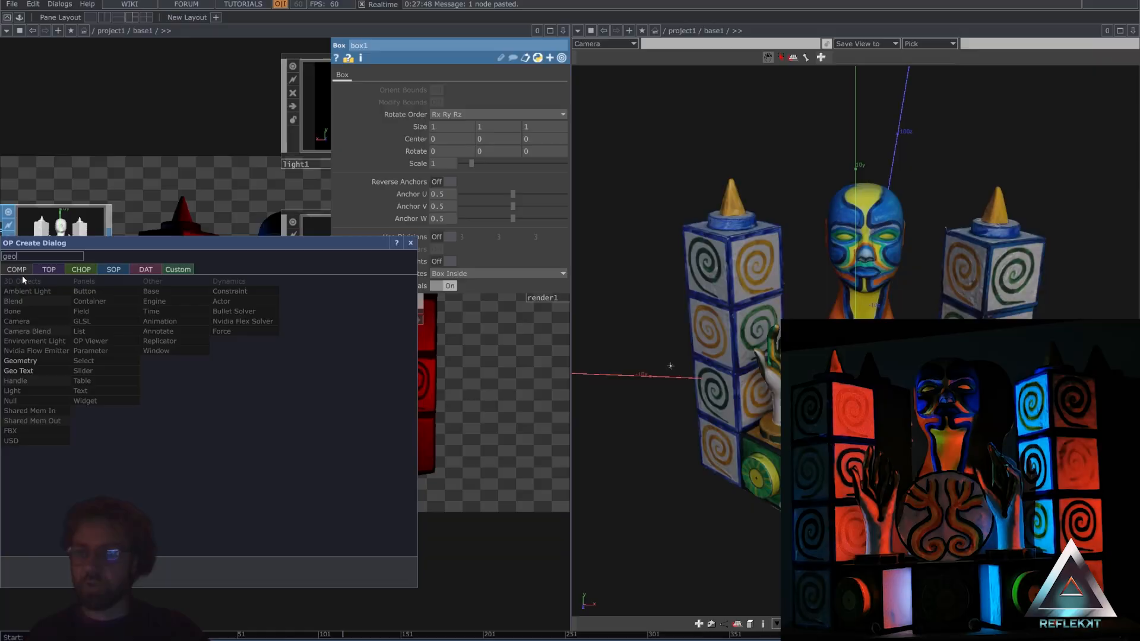
pyautogui.click(29, 363)
pyautogui.click(328, 406)
pyautogui.moveTo(231, 413); pyautogui.dragTo(231, 404, button='middle')
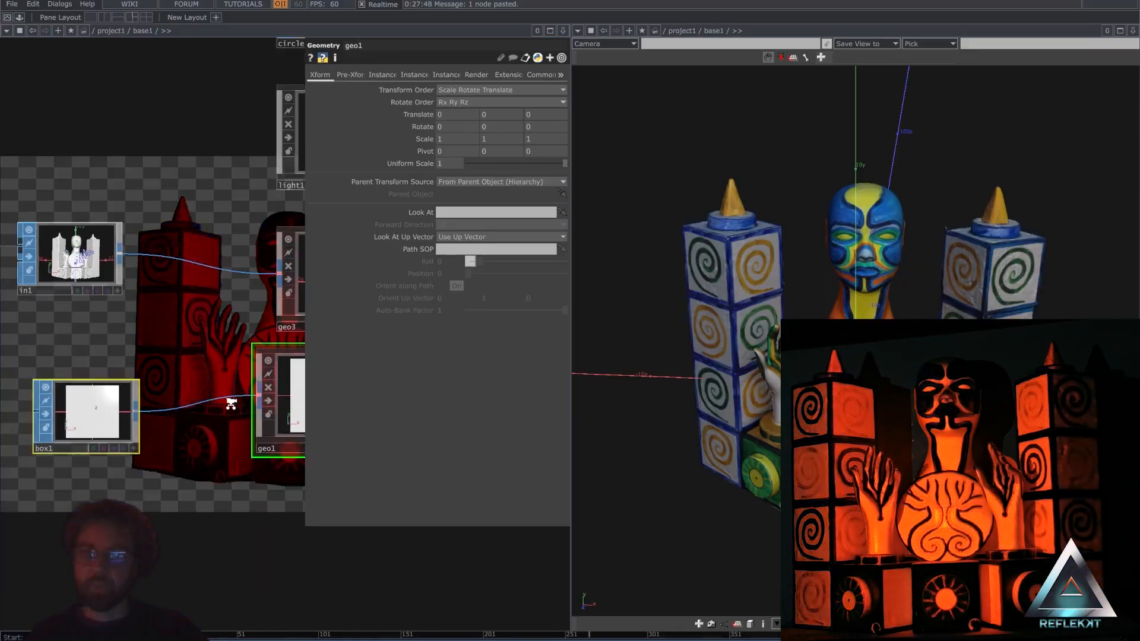
pyautogui.scroll(-3, 231, 403)
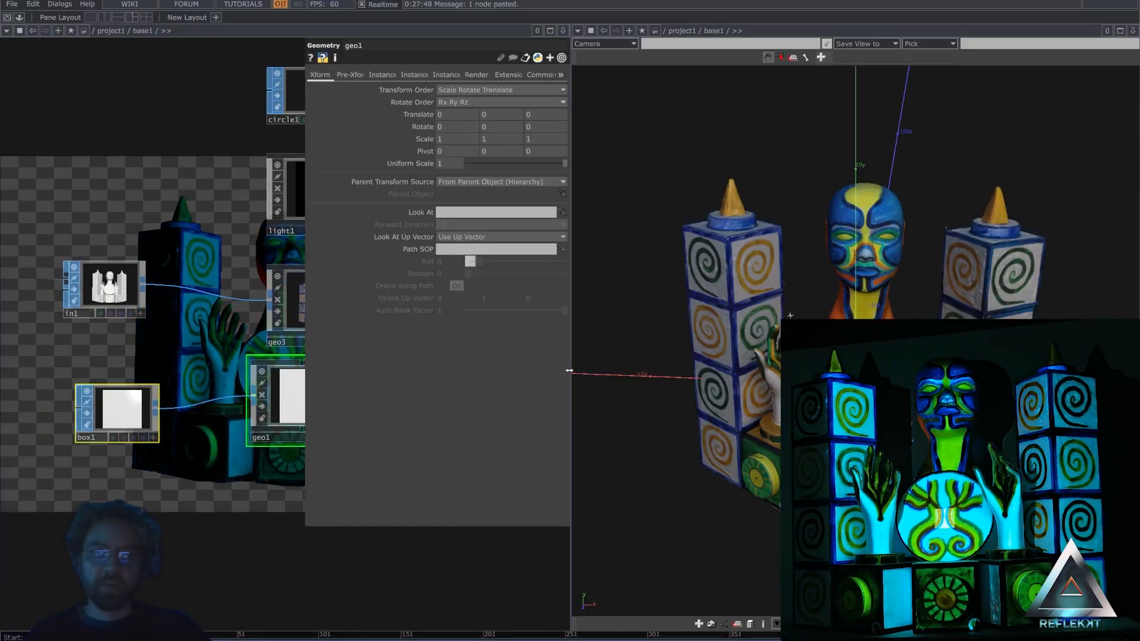
pyautogui.moveTo(569, 371); pyautogui.dragTo(804, 380)
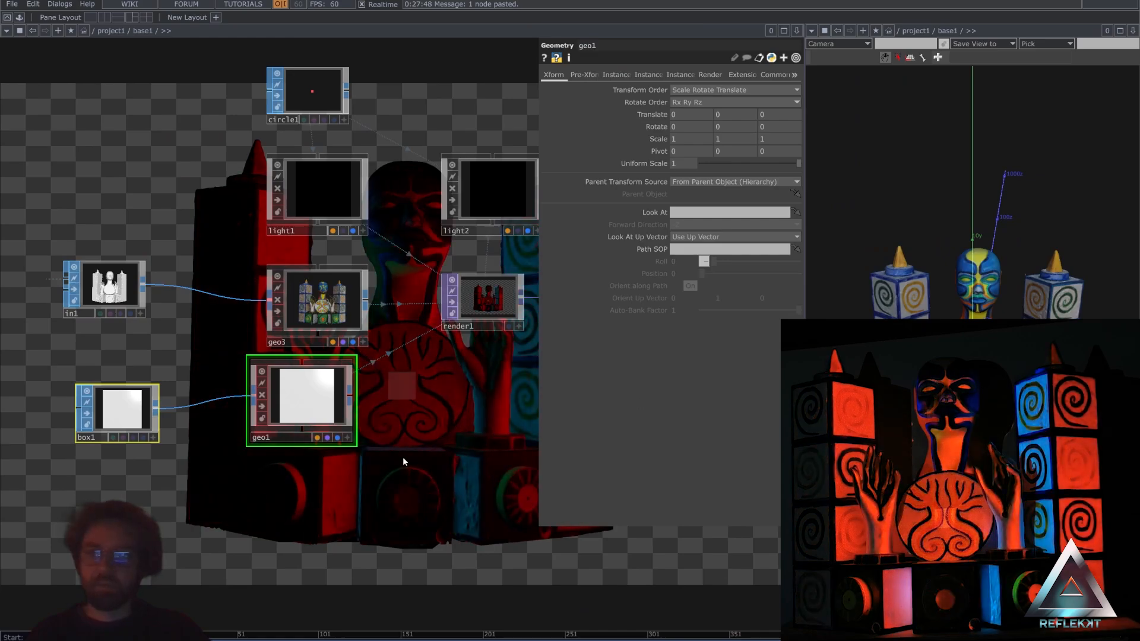
# Move the box geometry geo1 forward by setting its Z translation to 6.9.
pyautogui.moveTo(403, 457); pyautogui.dragTo(359, 470)
pyautogui.moveTo(261, 411); pyautogui.dragTo(282, 428)
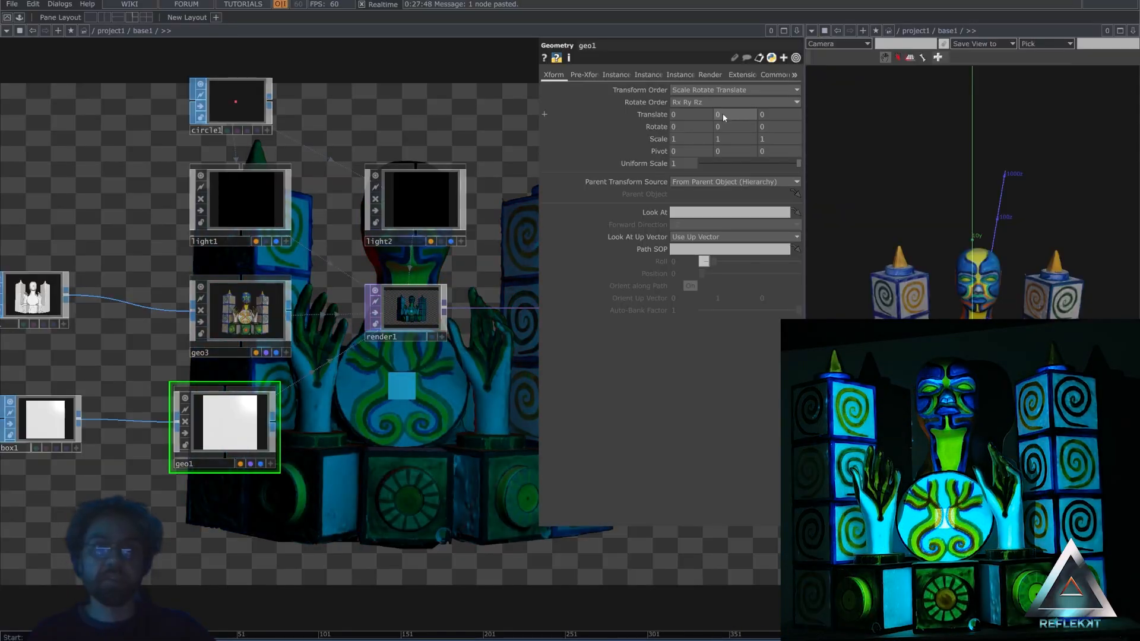
pyautogui.click(723, 114)
pyautogui.write('1.3')
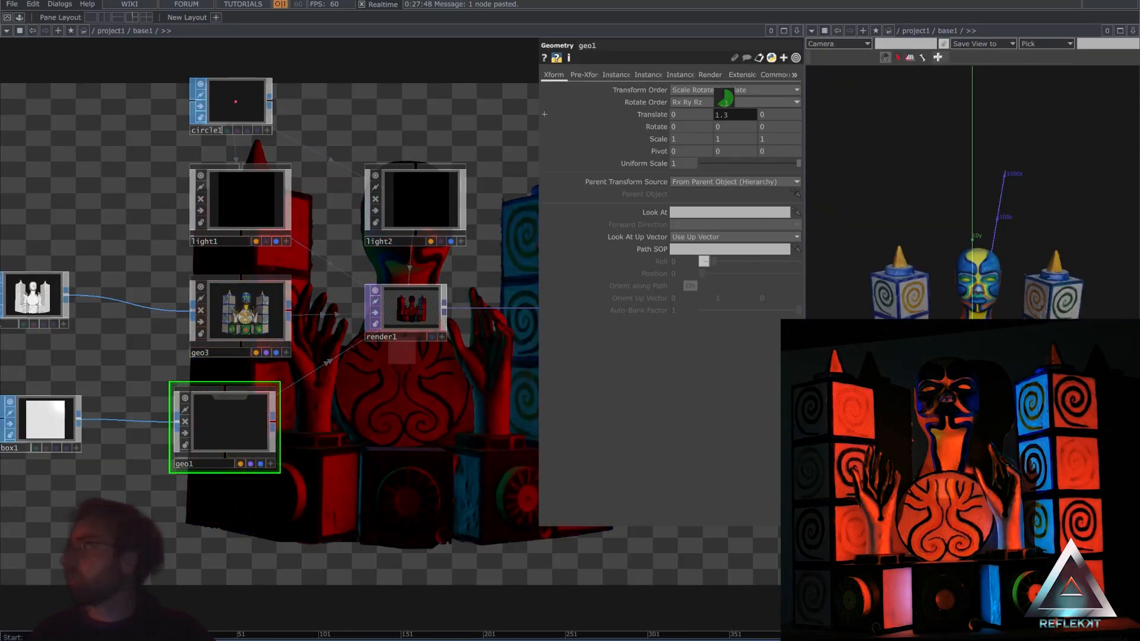
pyautogui.moveTo(725, 100); pyautogui.dragTo(789, 99)
pyautogui.click(782, 114)
pyautogui.write('-1')
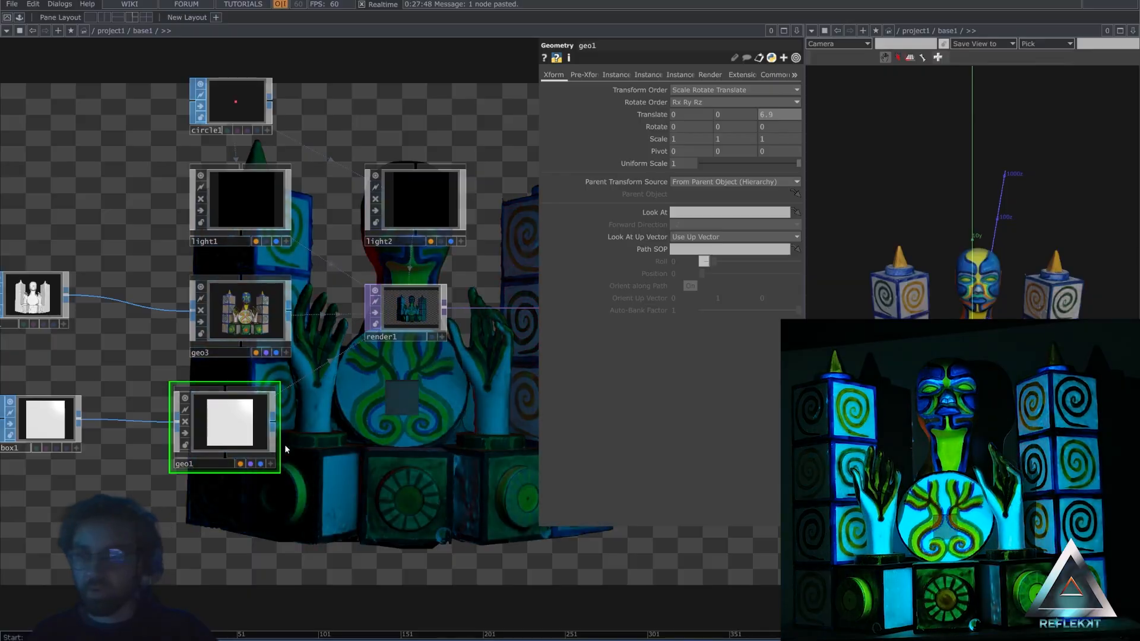
pyautogui.moveTo(284, 445); pyautogui.dragTo(336, 414)
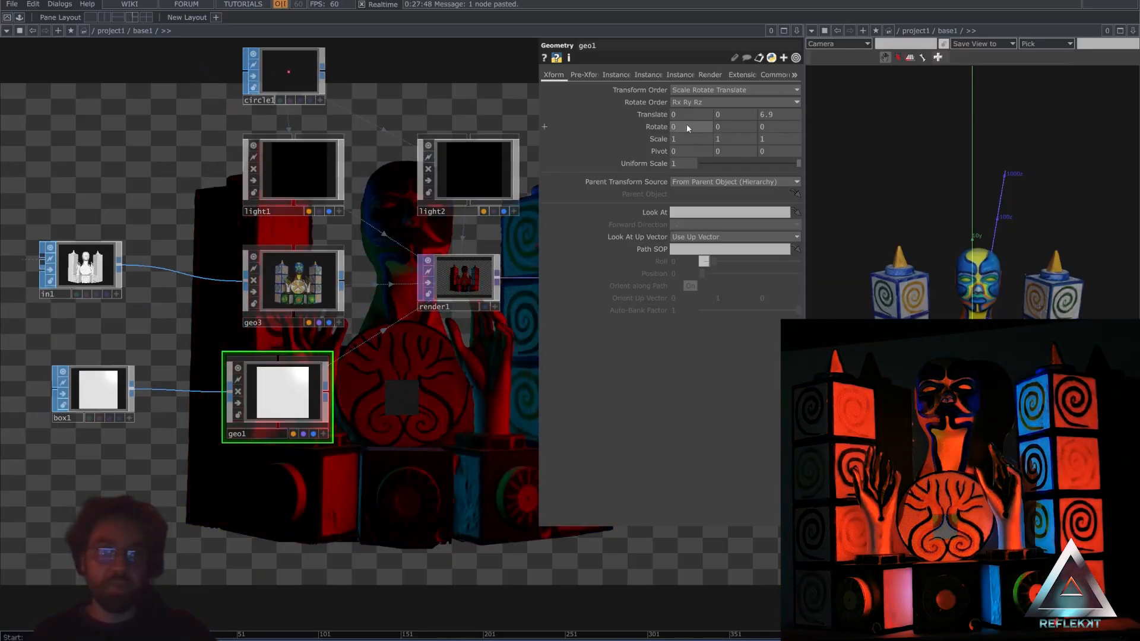
# Add a Noise CHOP to the network below geo1.
pyautogui.moveTo(390, 492); pyautogui.dragTo(402, 445)
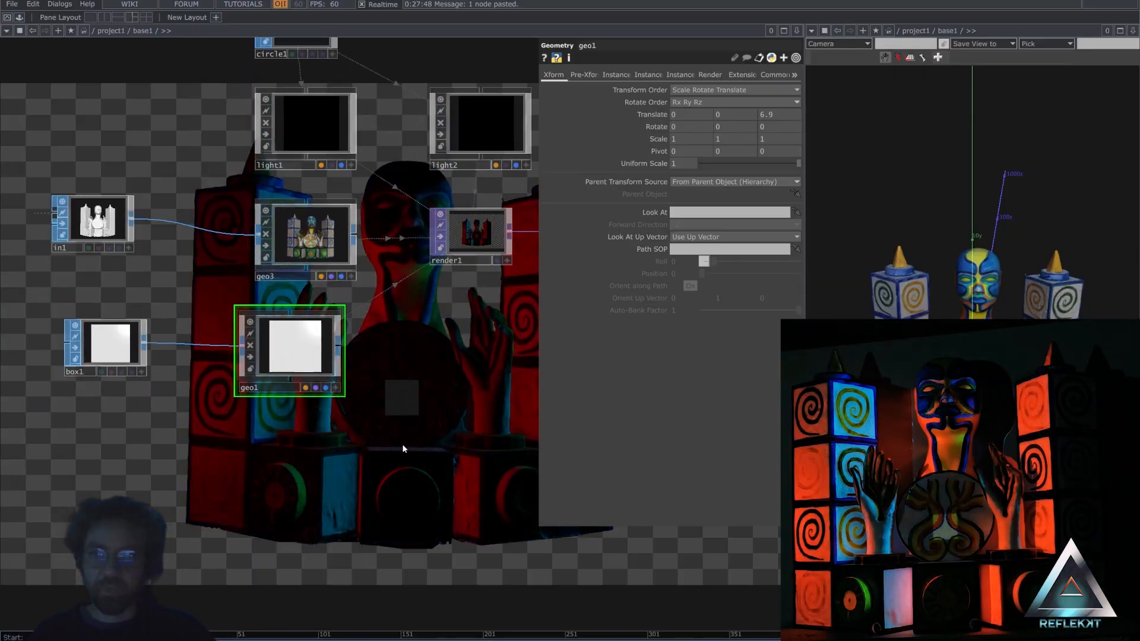
pyautogui.press('Tab')
pyautogui.write('noi')
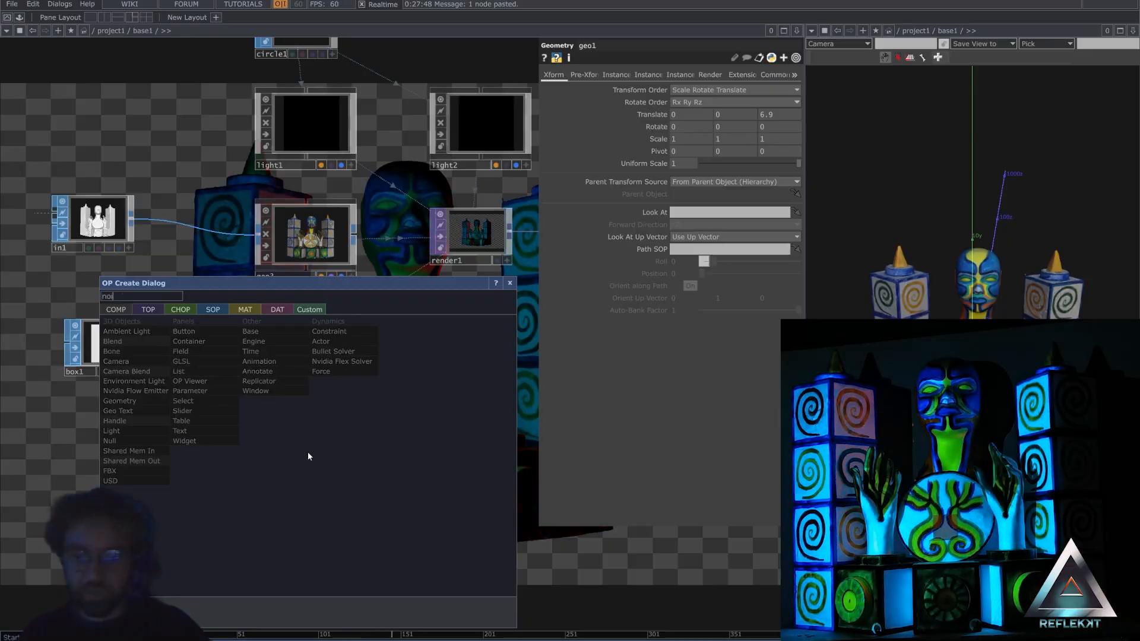
pyautogui.click(180, 310)
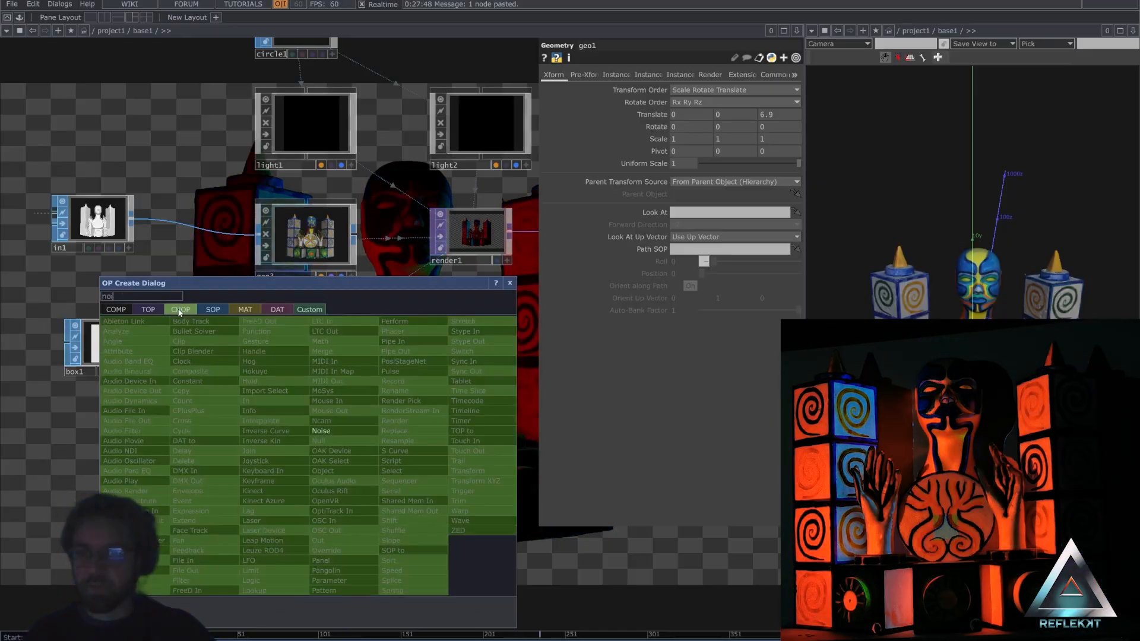
pyautogui.click(344, 429)
pyautogui.click(267, 437)
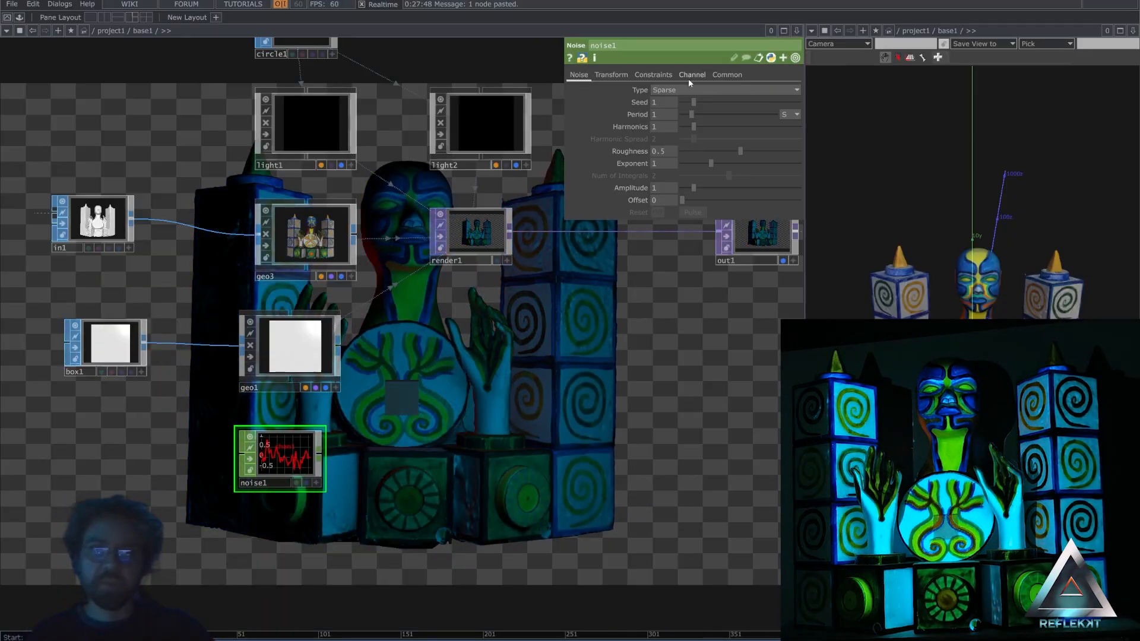
# Turn on Time Slice for noise1 and set its channel names to 1 2 3.
pyautogui.click(728, 76)
pyautogui.click(664, 92)
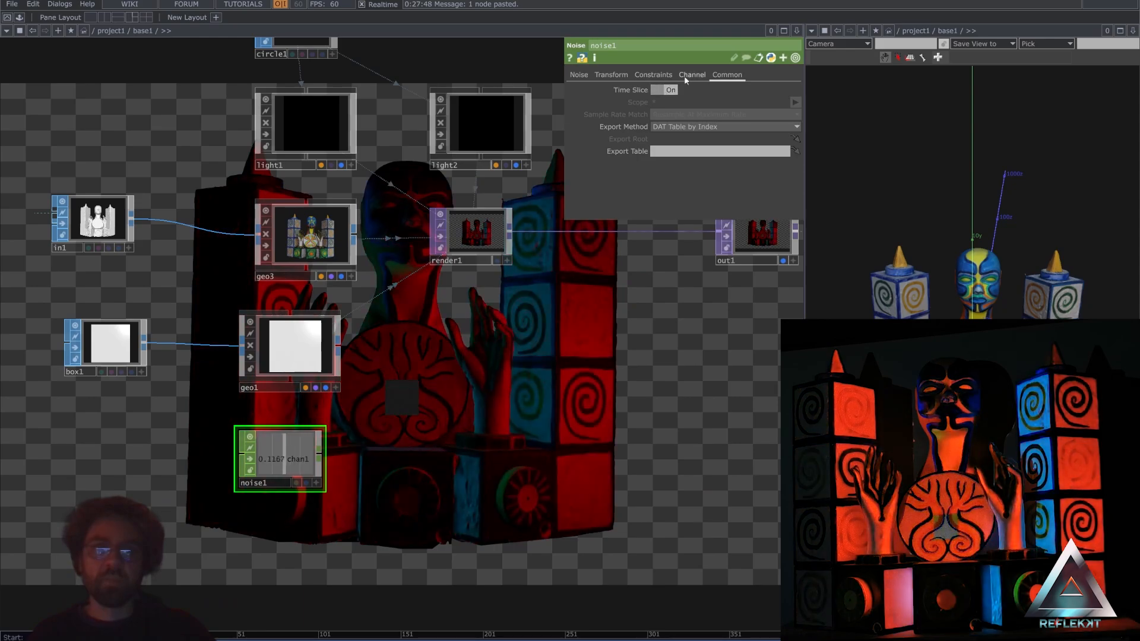
pyautogui.click(693, 75)
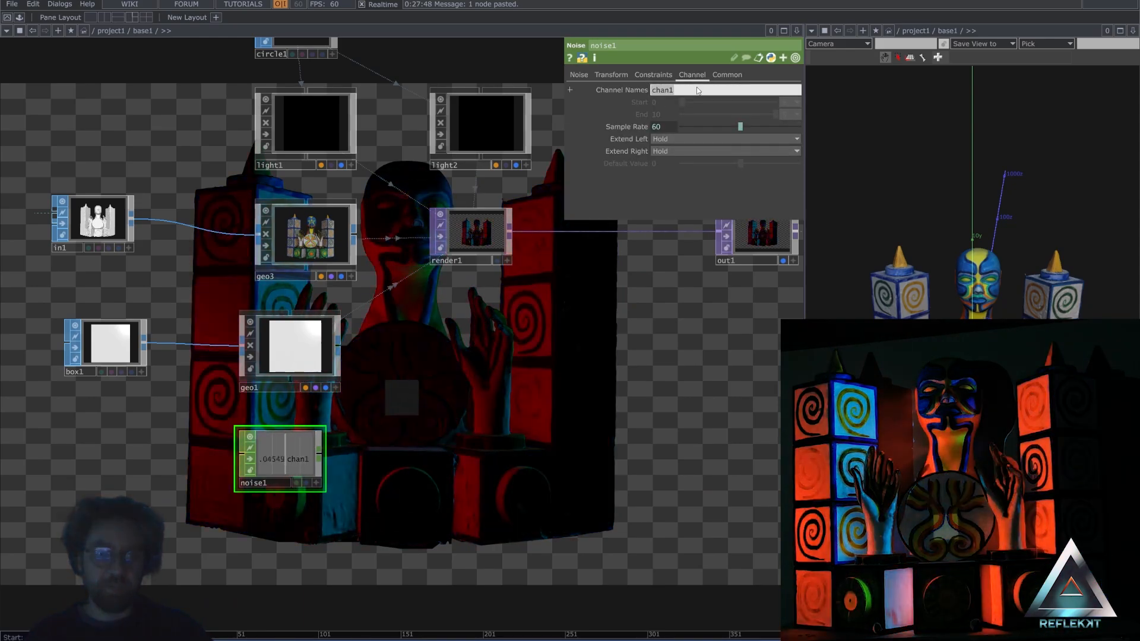
pyautogui.write('1 2')
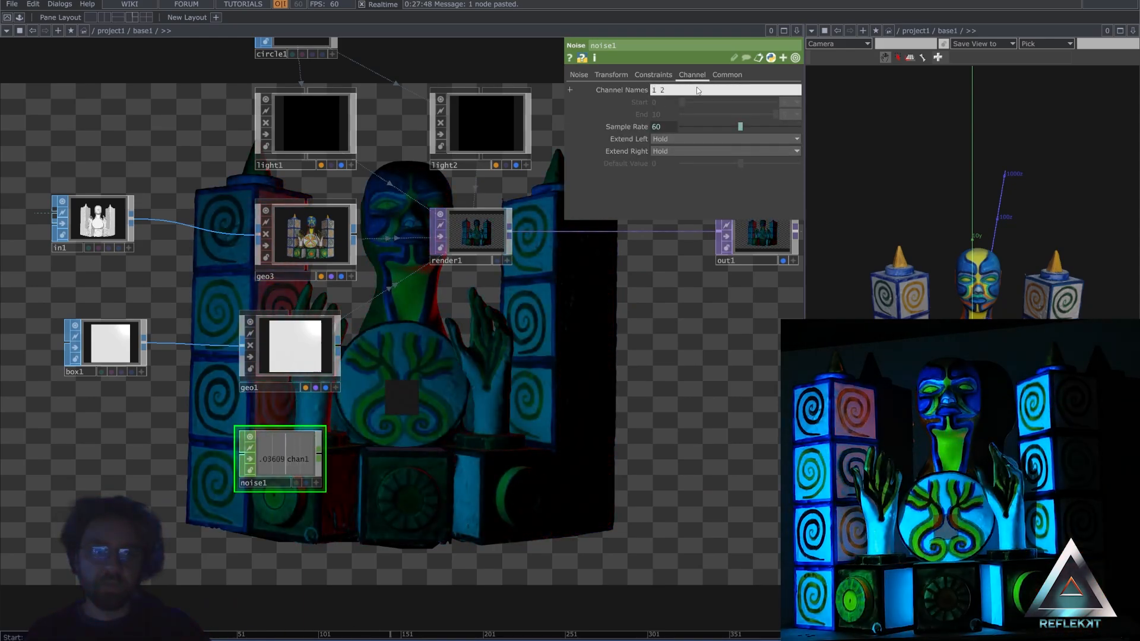
pyautogui.write(' 3')
pyautogui.press('Return')
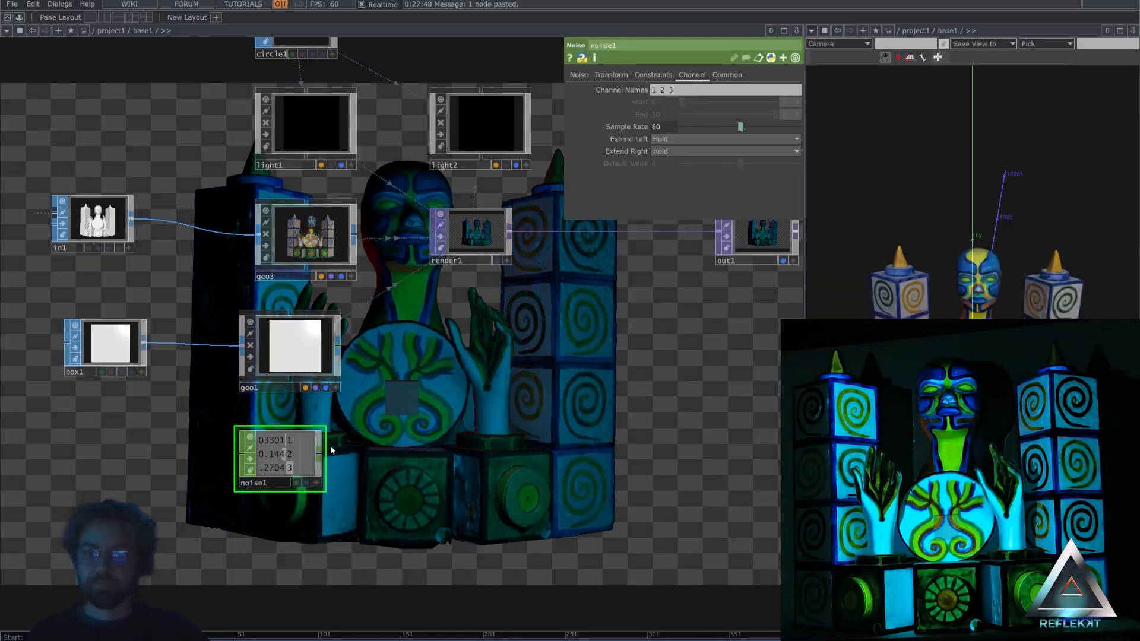
pyautogui.scroll(3, 331, 445)
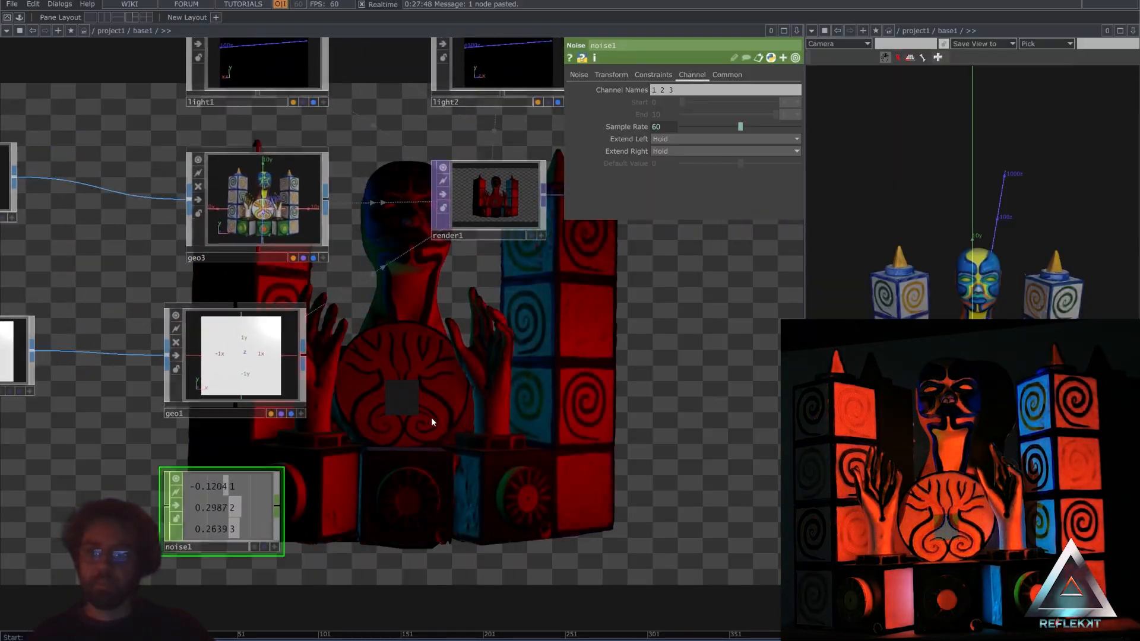
# Animate geo1's X rotation with the expression absTime.seconds*20 and expand the Rotate parameter to show its expressions.
pyautogui.moveTo(431, 418); pyautogui.dragTo(368, 419)
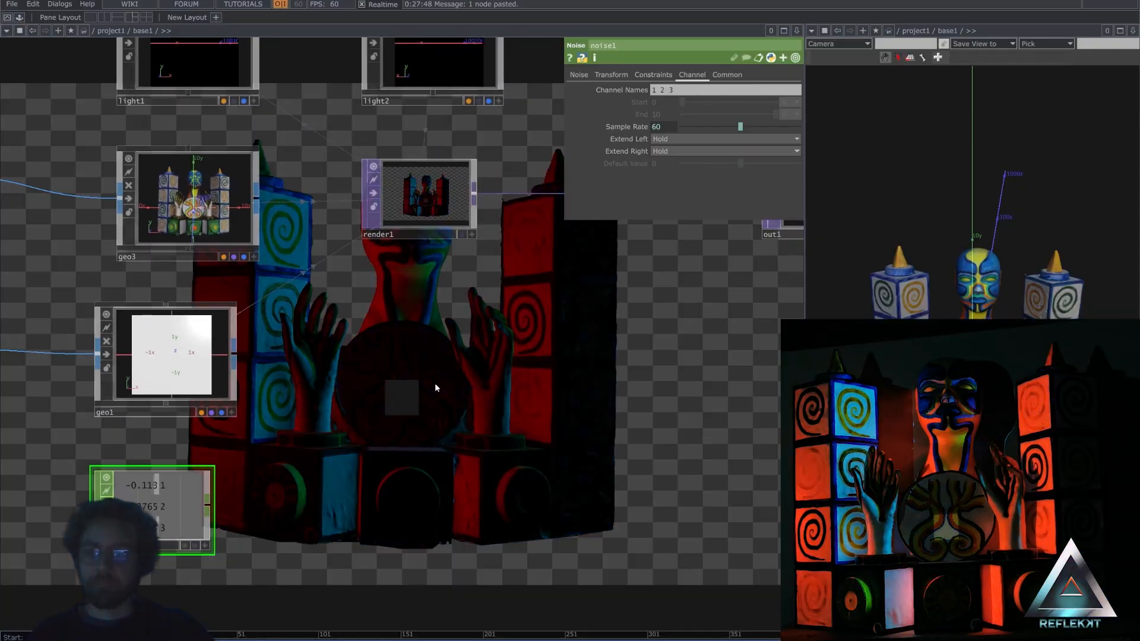
pyautogui.click(172, 374)
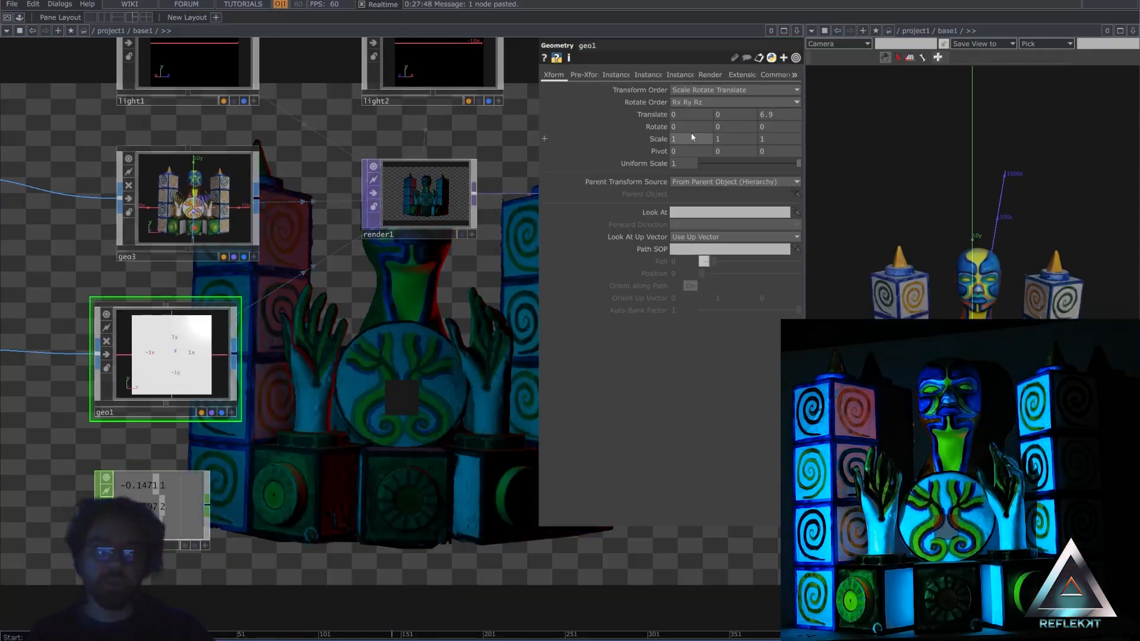
pyautogui.click(675, 123)
pyautogui.write('absT')
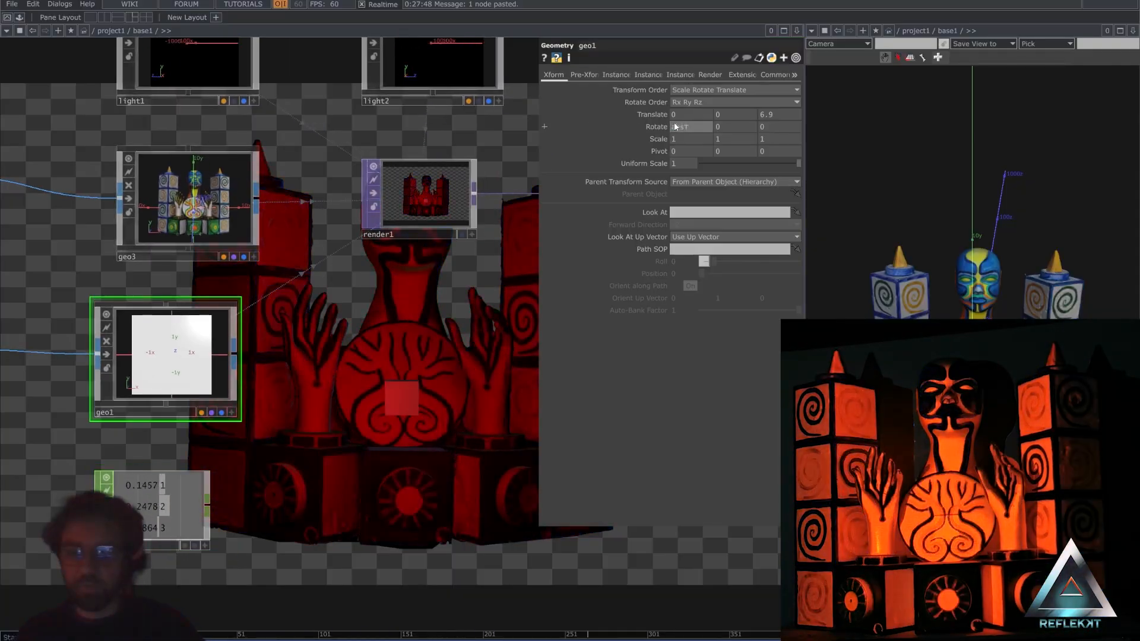
pyautogui.write('ime.seco')
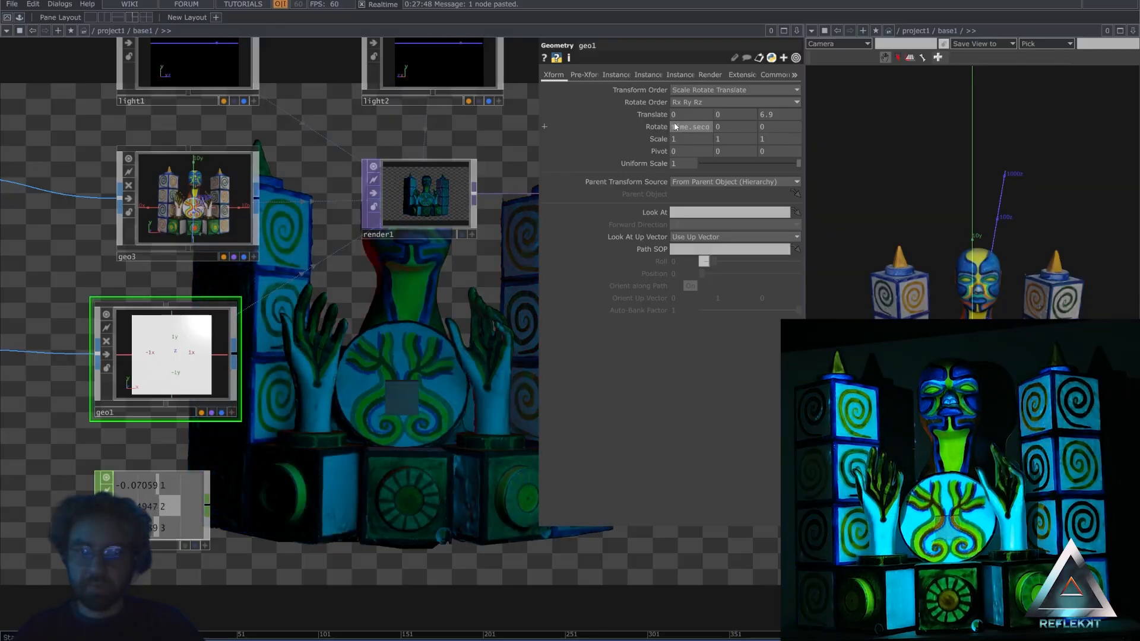
pyautogui.write('nds')
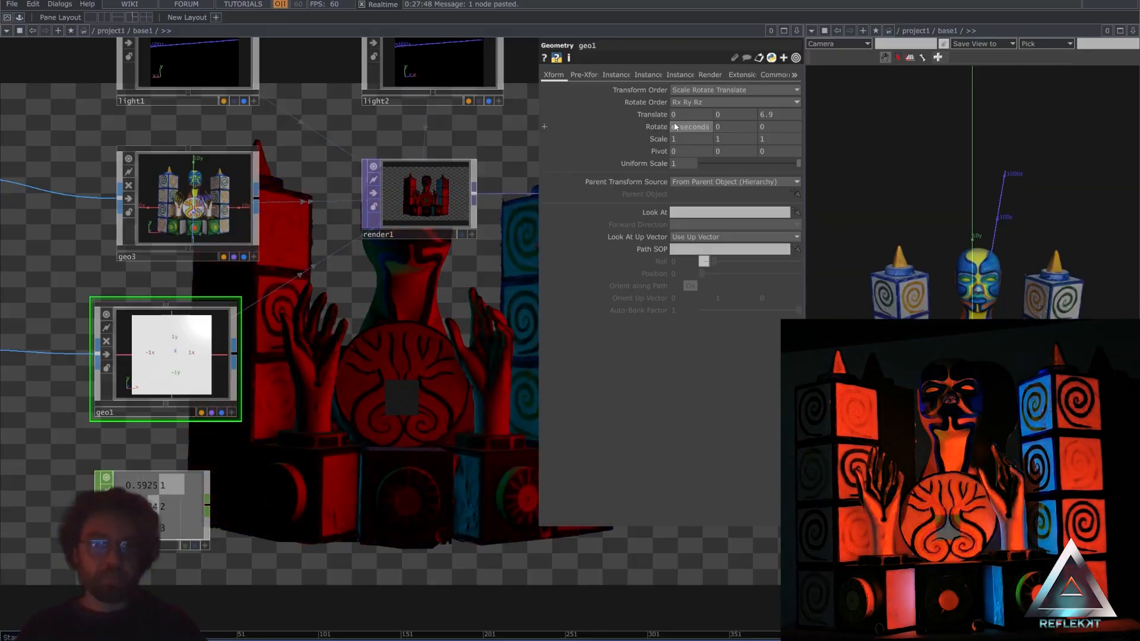
pyautogui.write('*')
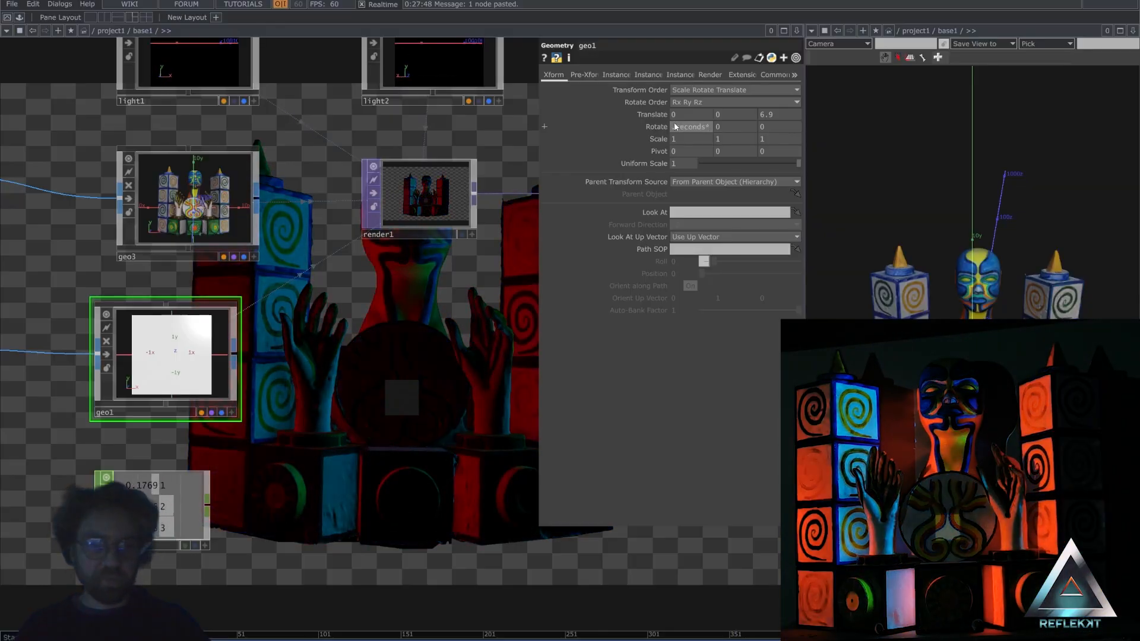
pyautogui.write('50')
pyautogui.press('Return')
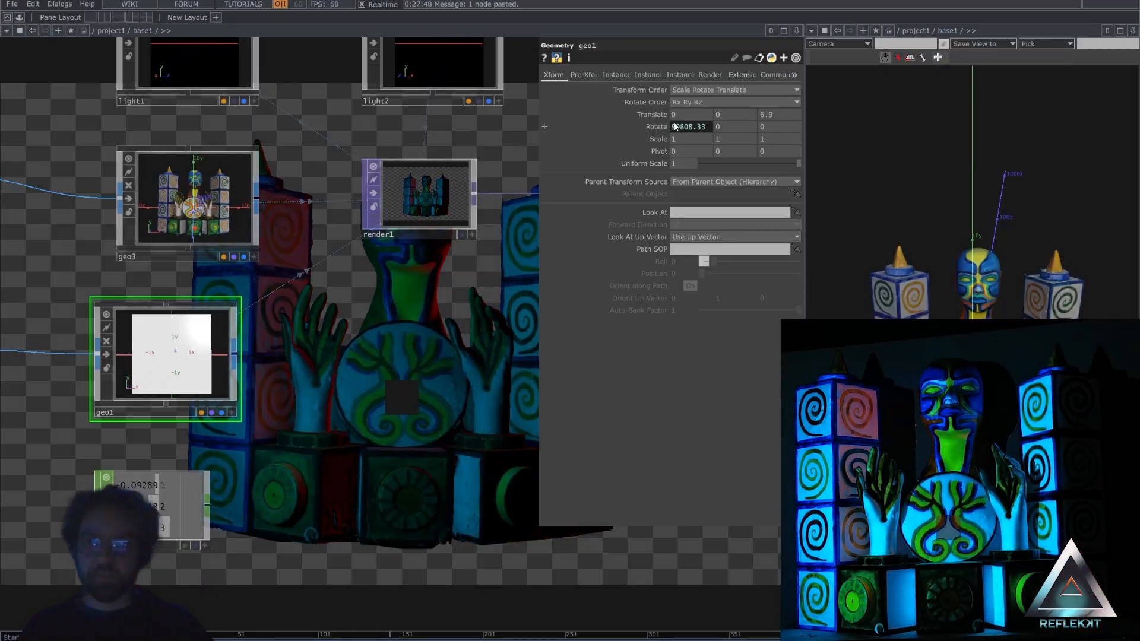
pyautogui.click(545, 126)
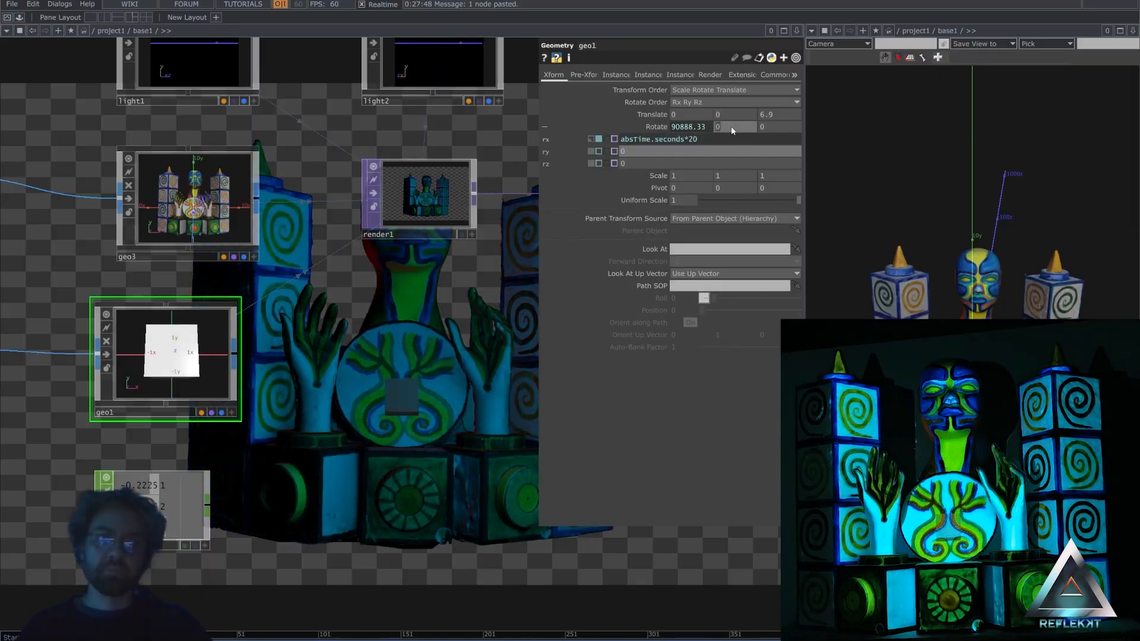
# Animate geo1's Y rotation with the expression absTime.seconds*15.
pyautogui.write('absTime.seconds*20')
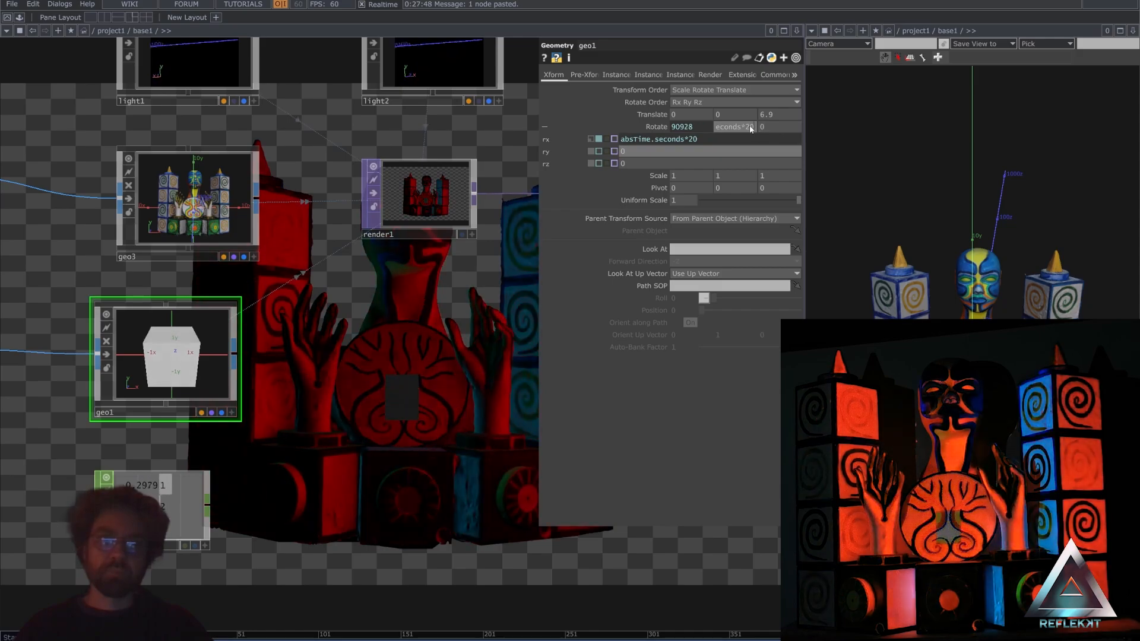
pyautogui.press('BackSpace')
pyautogui.press('BackSpace')
pyautogui.write('15')
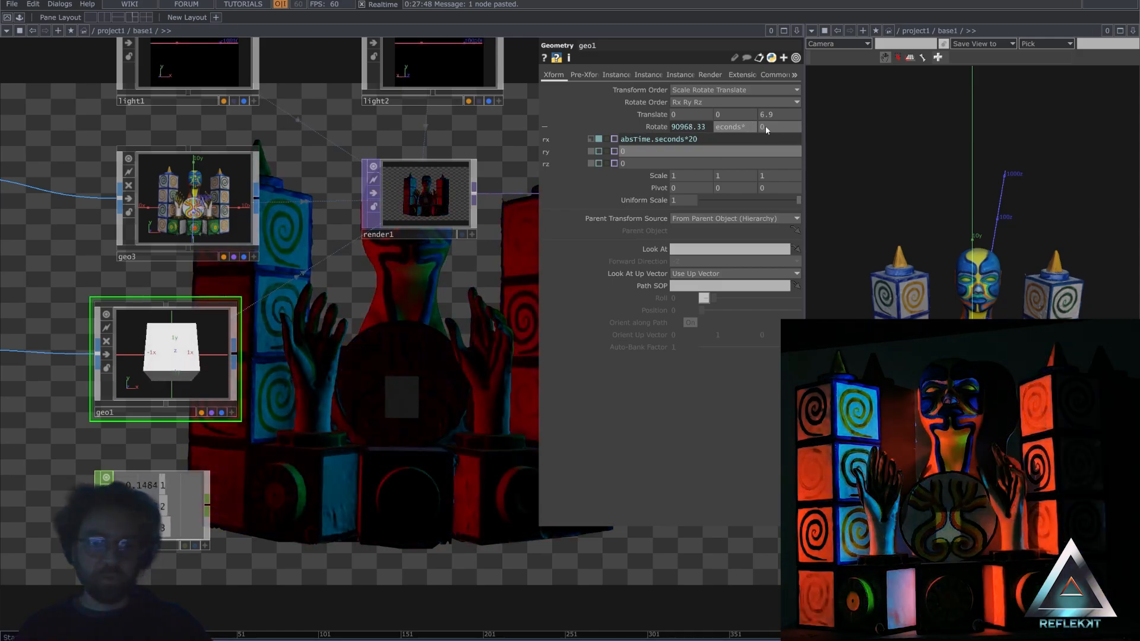
pyautogui.press('Return')
# Animate geo1's Z rotation with the expression absTime.seconds*10.
pyautogui.click(772, 127)
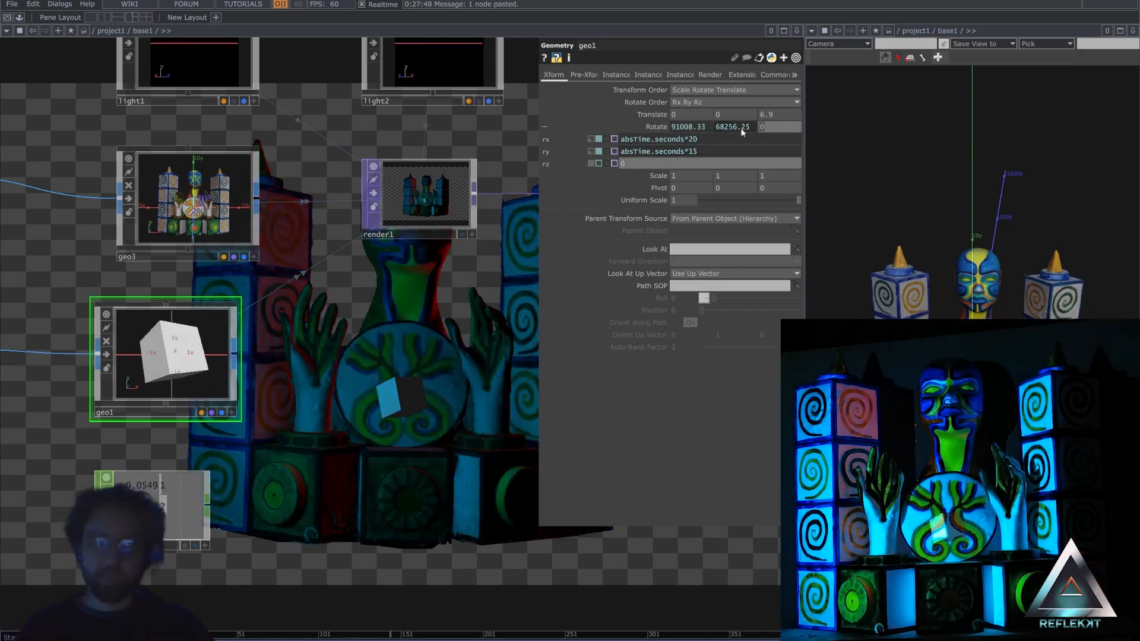
pyautogui.write('absTime.seconds*20')
pyautogui.press('BackSpace')
pyautogui.write('10')
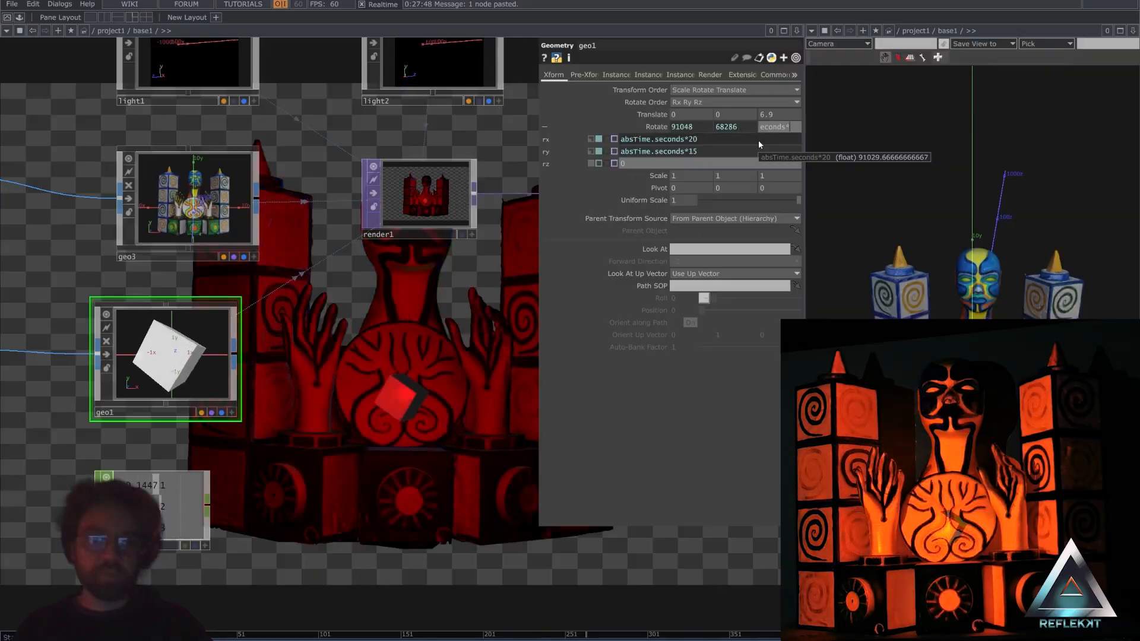
pyautogui.press('Return')
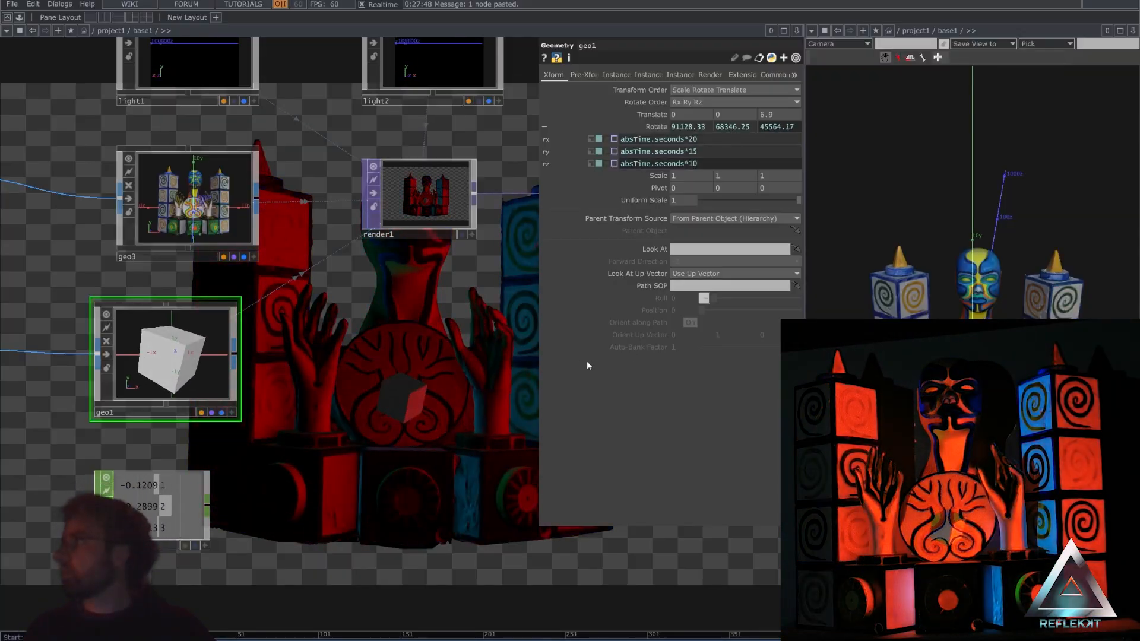
# Slow light1's motion along its circle path with the Position expression absTime.seconds*0.1.
pyautogui.moveTo(412, 407); pyautogui.dragTo(433, 471)
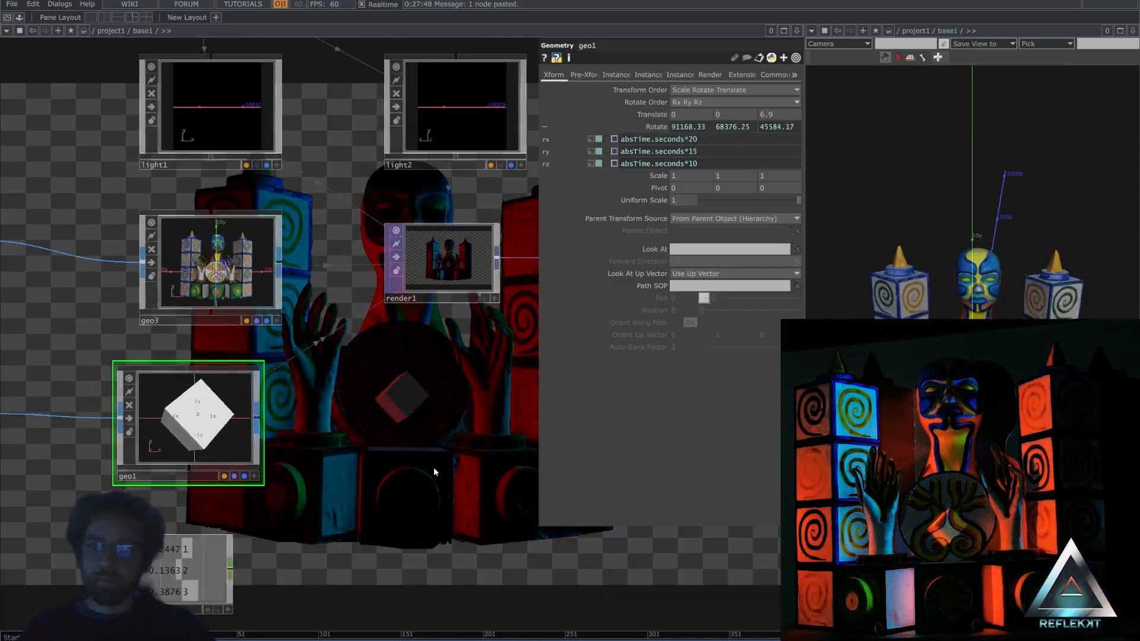
pyautogui.scroll(-3, 337, 380)
pyautogui.click(248, 203)
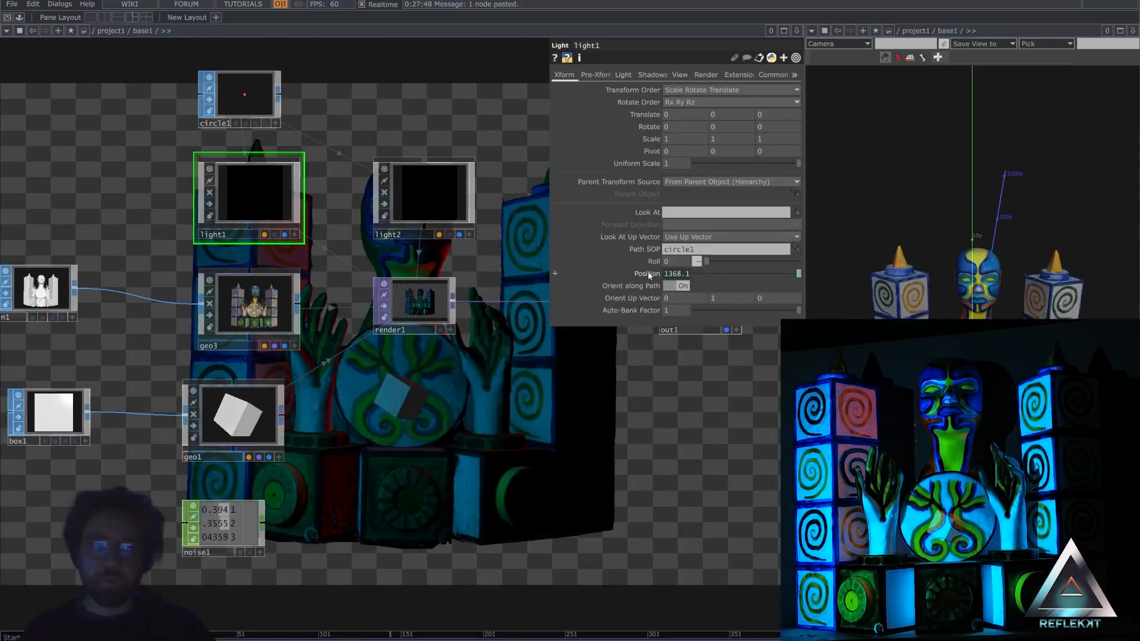
pyautogui.click(712, 287)
pyautogui.press('BackSpace')
pyautogui.write('1')
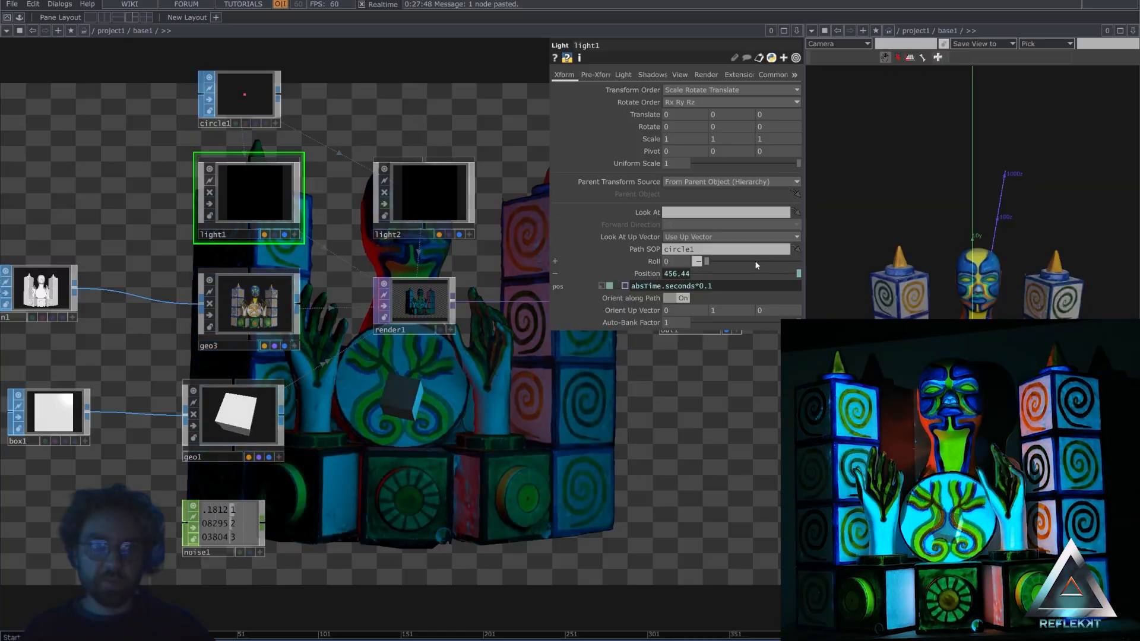
# Slow light2's motion along the circle with the Position expression absTime.seconds*0.1+0.5.
pyautogui.click(450, 187)
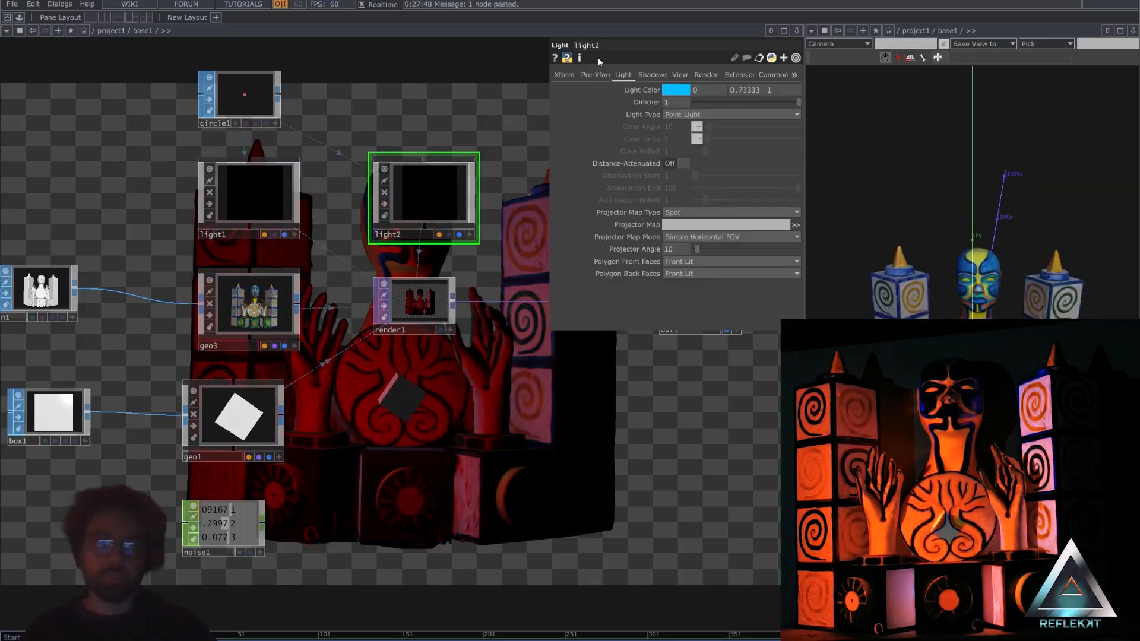
pyautogui.click(567, 75)
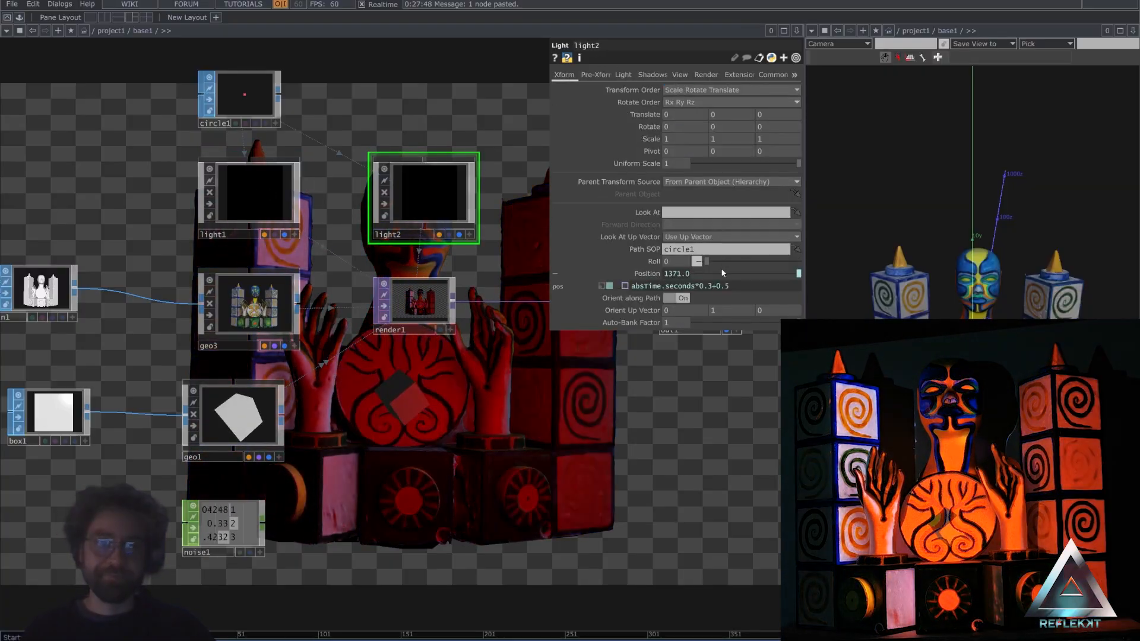
pyautogui.click(713, 286)
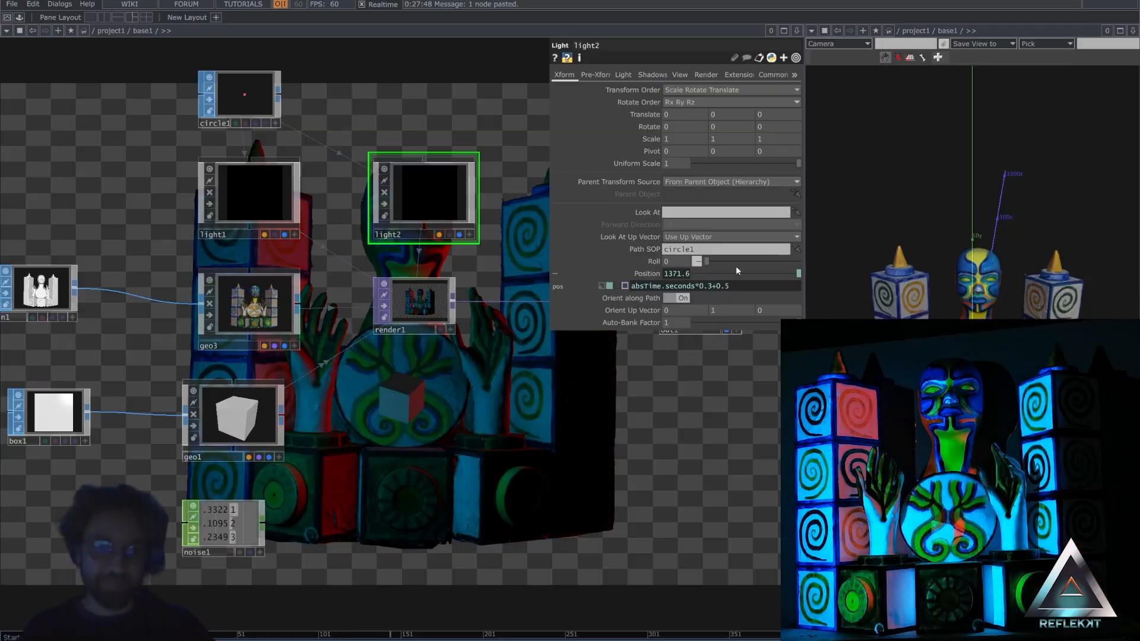
pyautogui.press('BackSpace')
pyautogui.write('1')
pyautogui.press('Return')
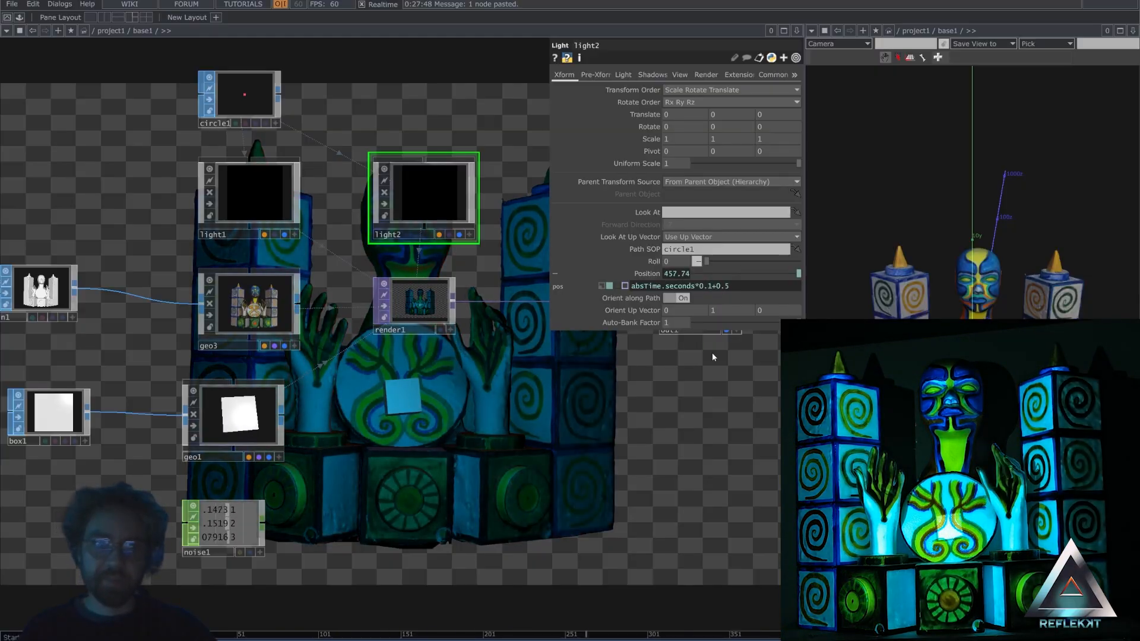
# Try hard shadows on light1 and light2, settling on the Shadow Type Soft, 2D Mapped.
pyautogui.moveTo(522, 440); pyautogui.dragTo(494, 414)
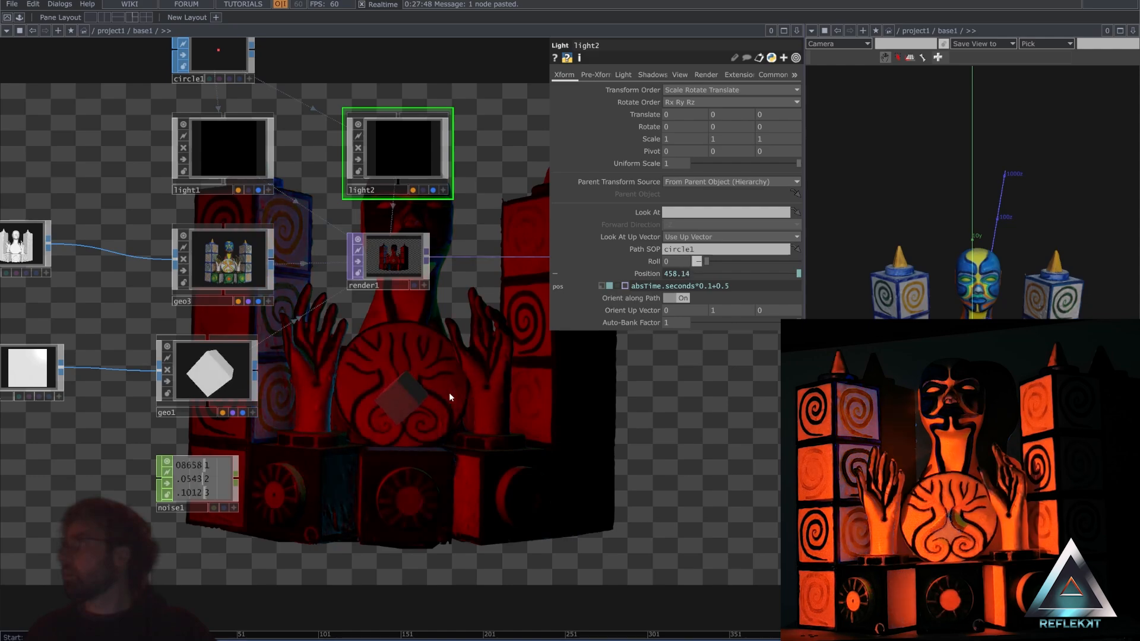
pyautogui.click(652, 74)
pyautogui.click(682, 89)
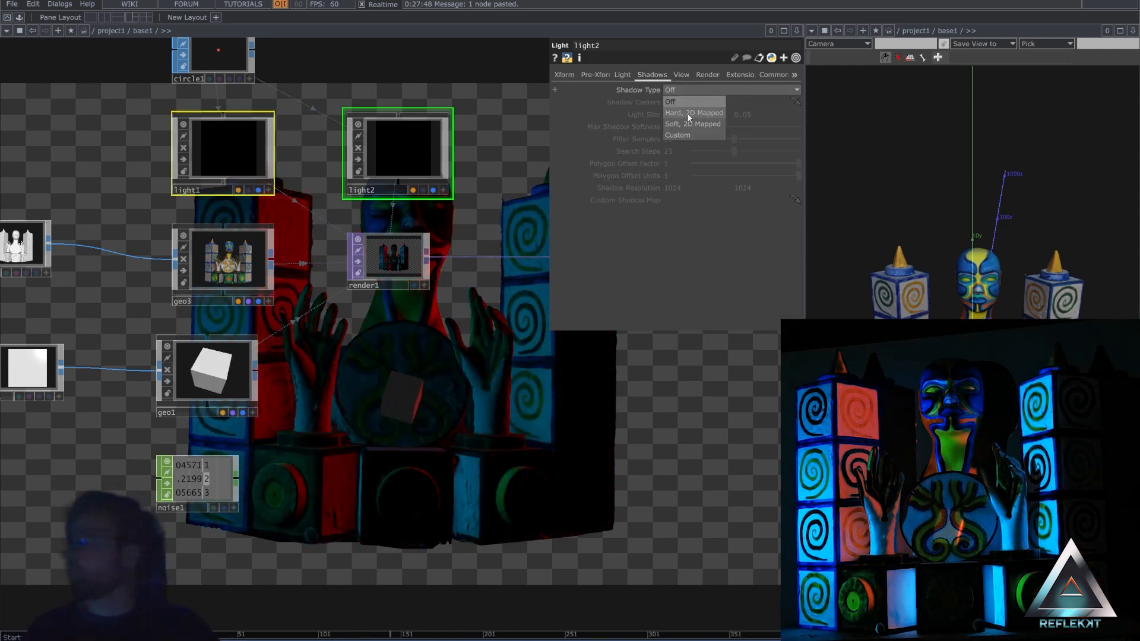
pyautogui.click(689, 114)
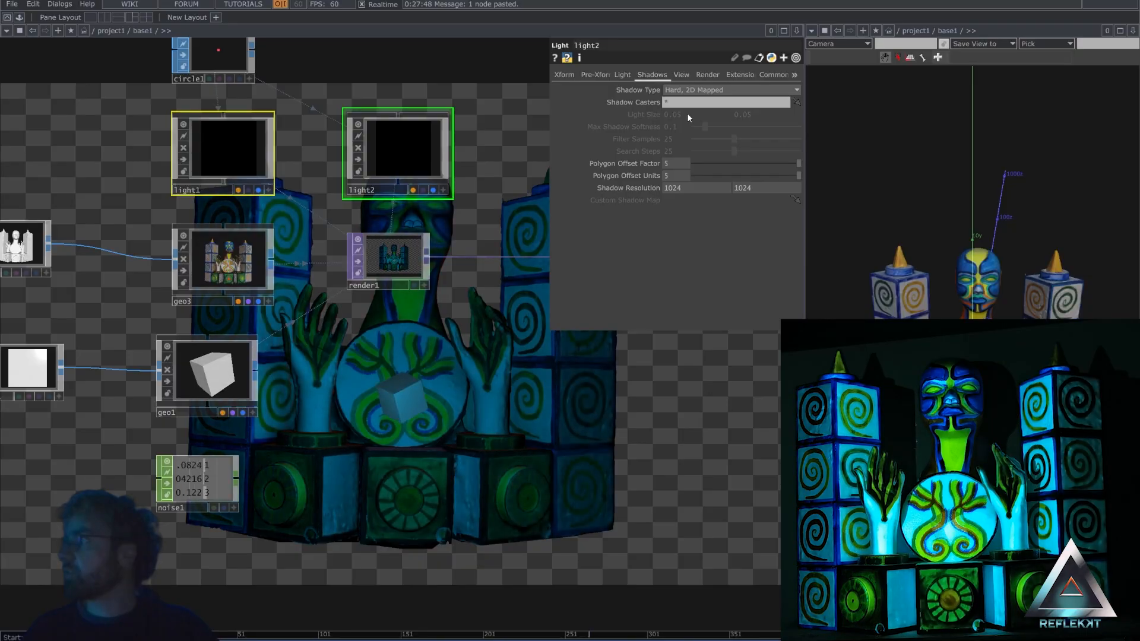
pyautogui.click(692, 90)
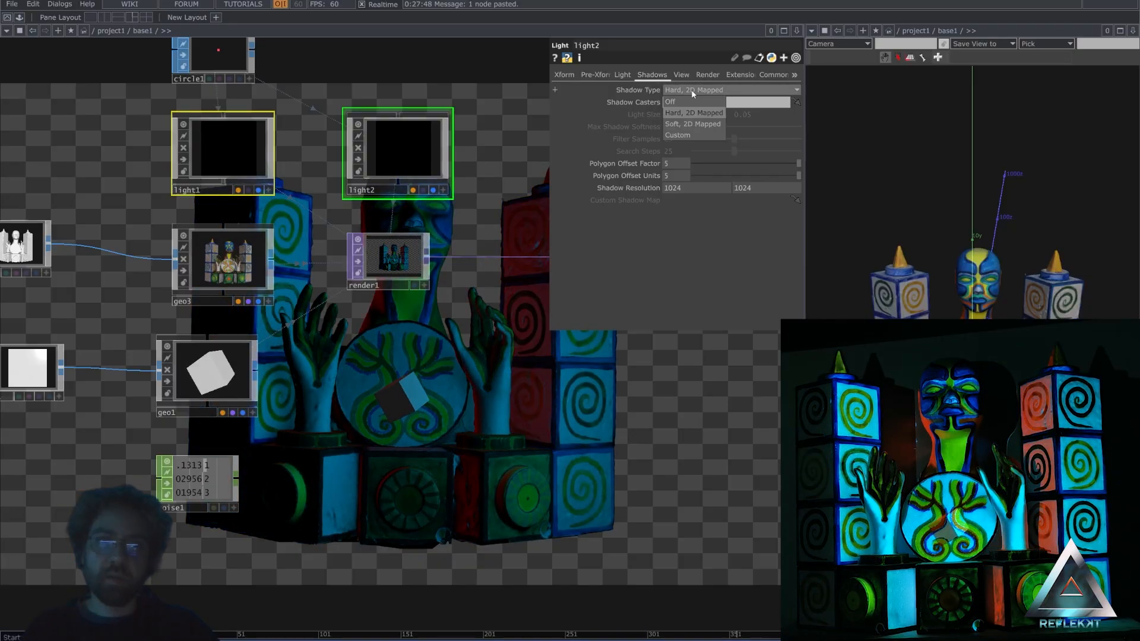
pyautogui.click(696, 125)
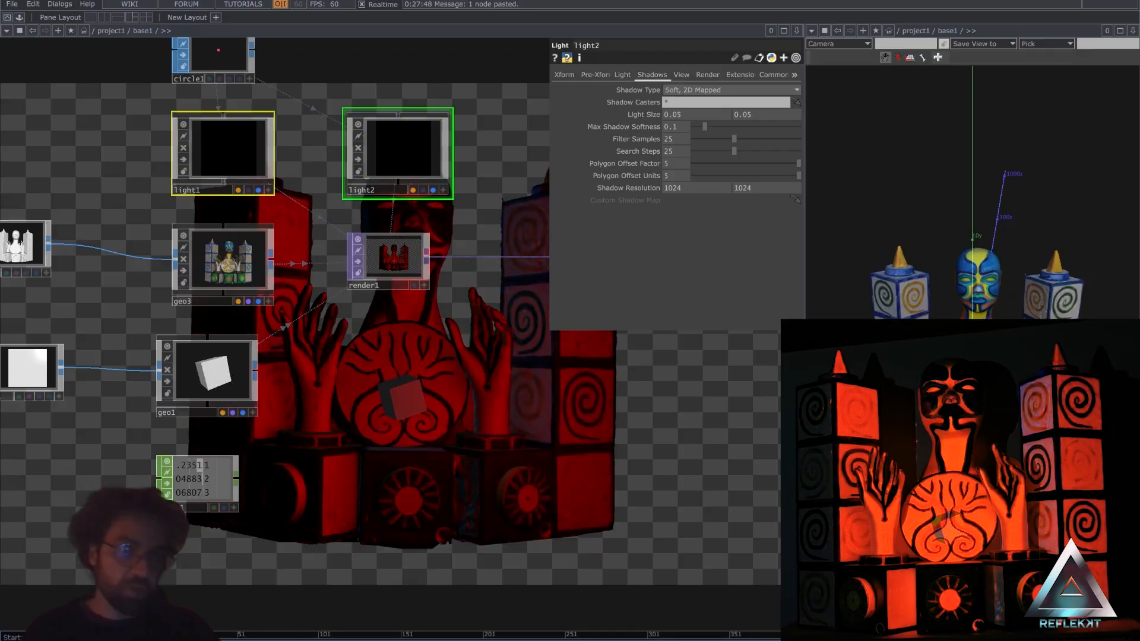
pyautogui.moveTo(950, 369); pyautogui.dragTo(954, 422)
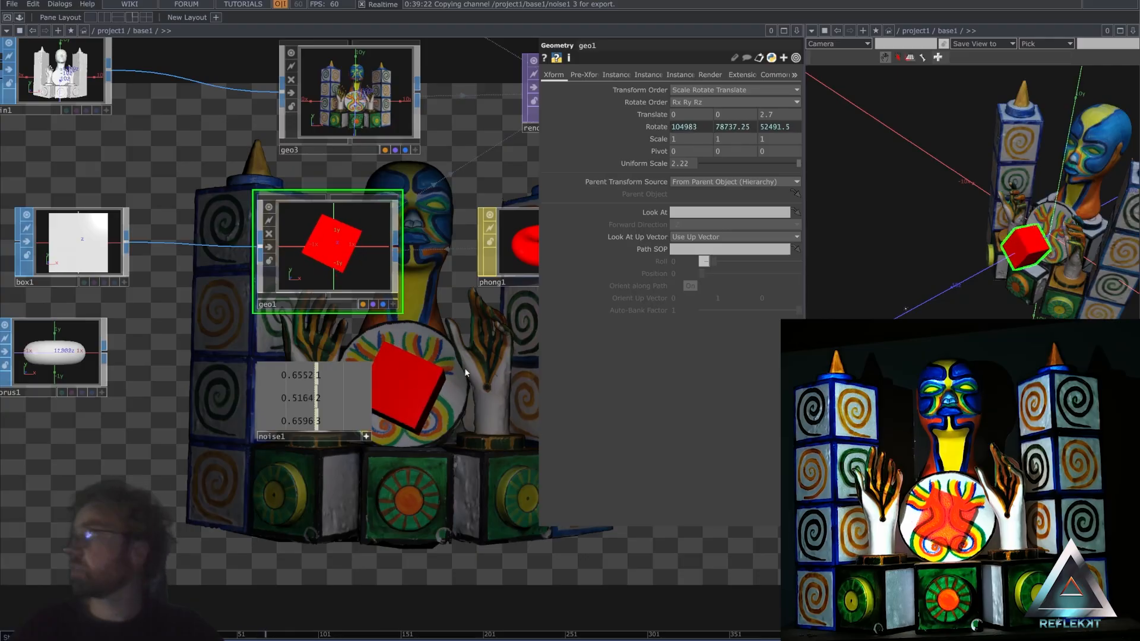
pyautogui.scroll(-3, 463, 378)
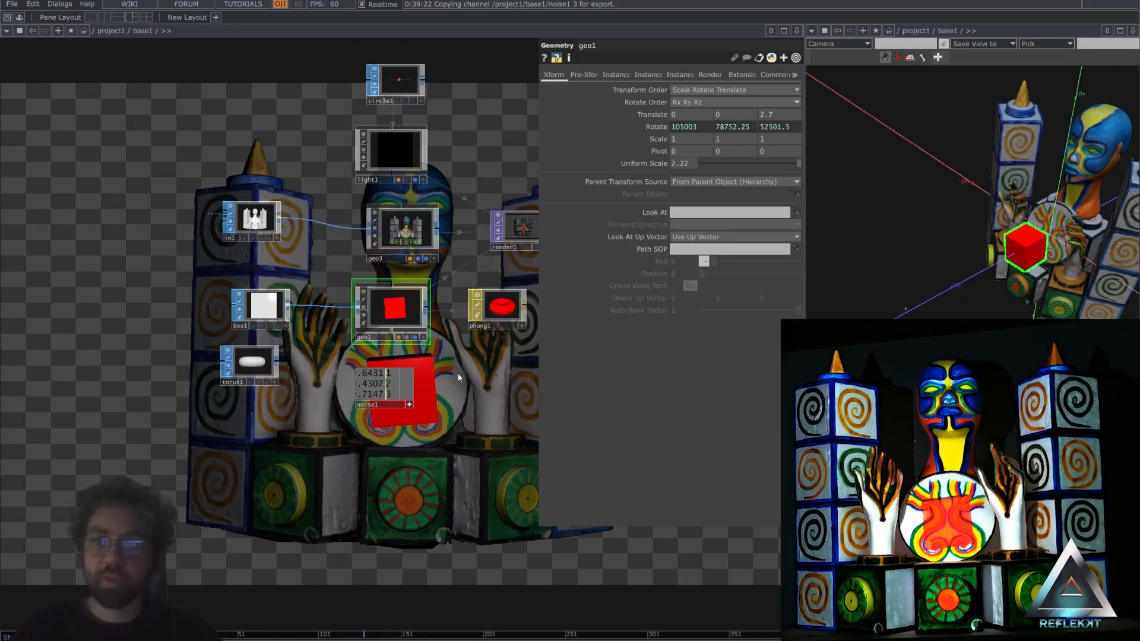
pyautogui.click(400, 151)
pyautogui.scroll(3, 514, 162)
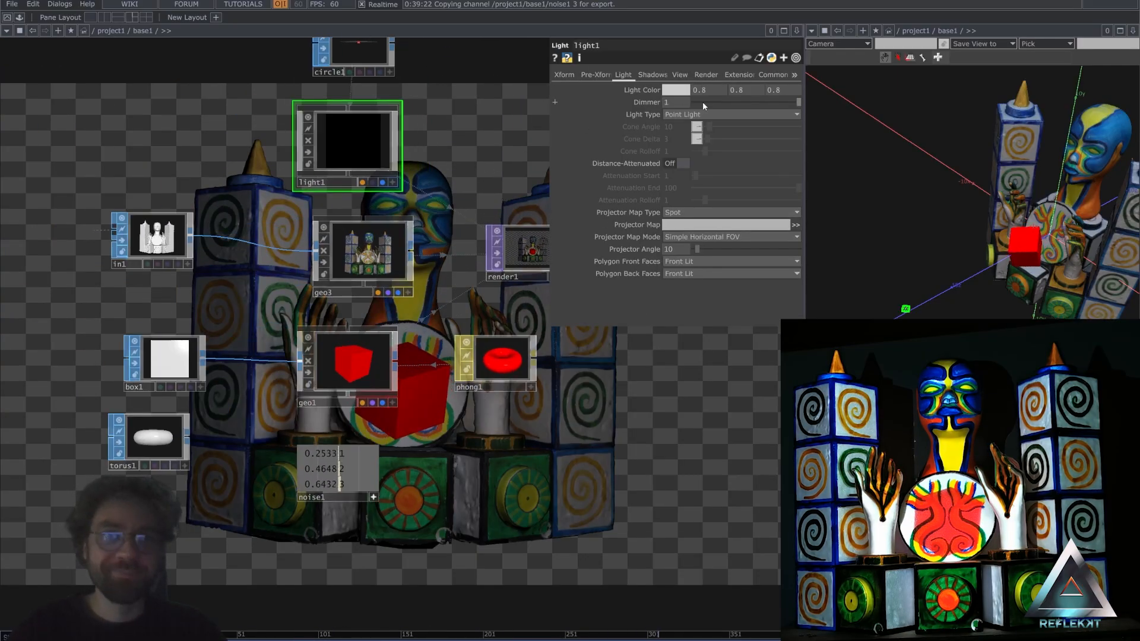
pyautogui.moveTo(466, 424); pyautogui.dragTo(408, 359)
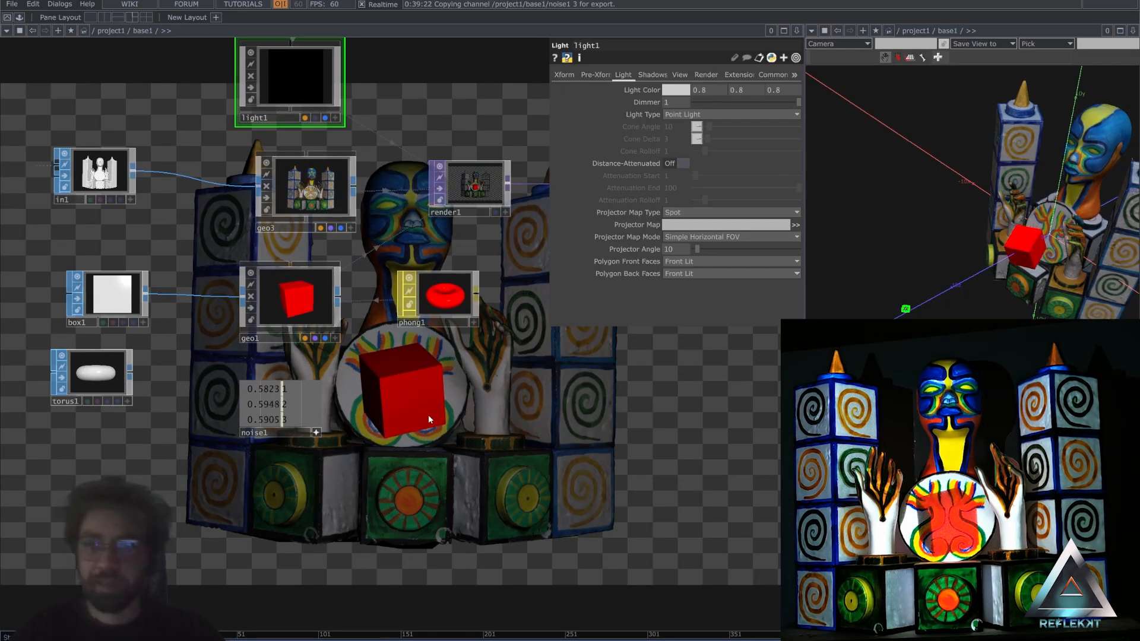
# Move geo1 around over the sculpture and settle on Translate X 0.1 and Y 0.2.
pyautogui.click(288, 297)
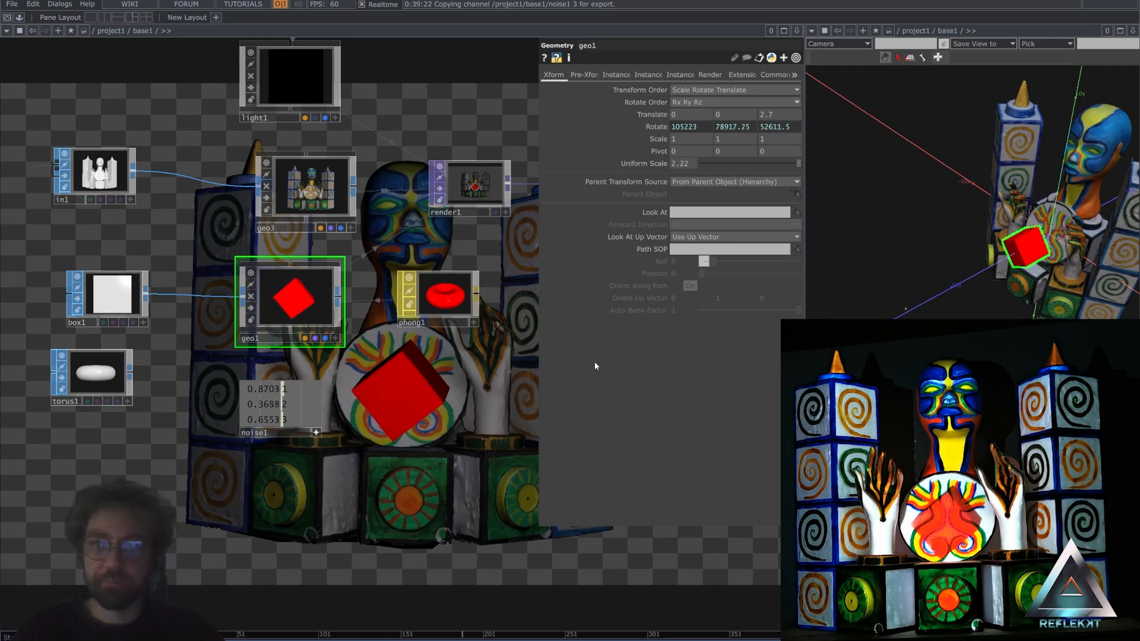
pyautogui.moveTo(1017, 282)
pyautogui.mouseDown()
pyautogui.moveTo(1066, 263)
pyautogui.moveTo(1032, 270)
pyautogui.mouseUp()
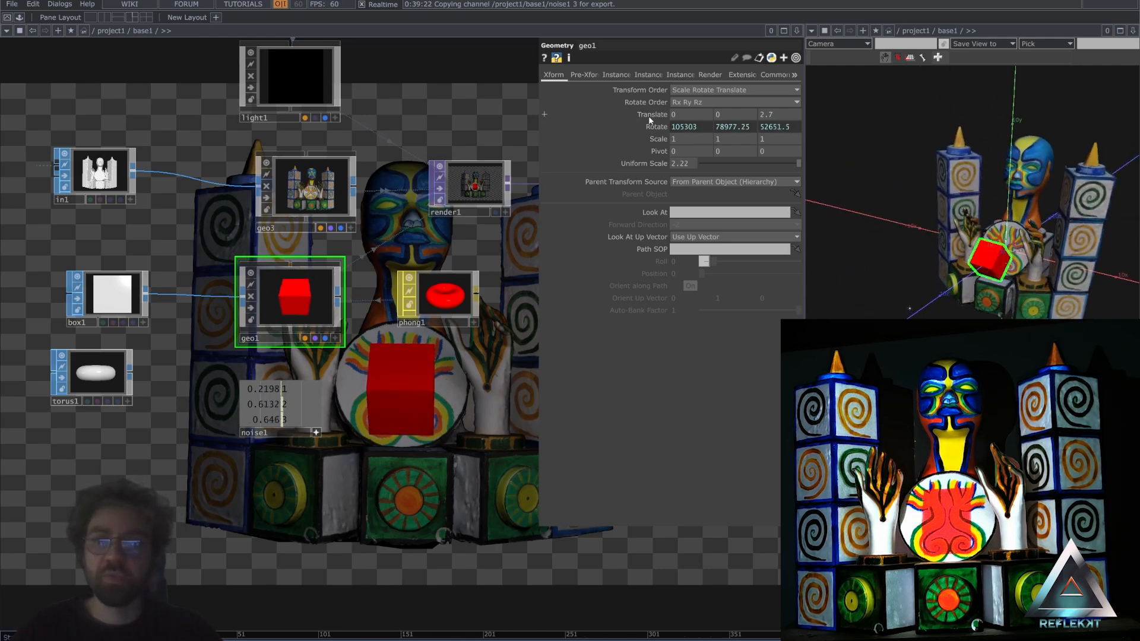
pyautogui.moveTo(651, 119); pyautogui.dragTo(648, 98, button='middle')
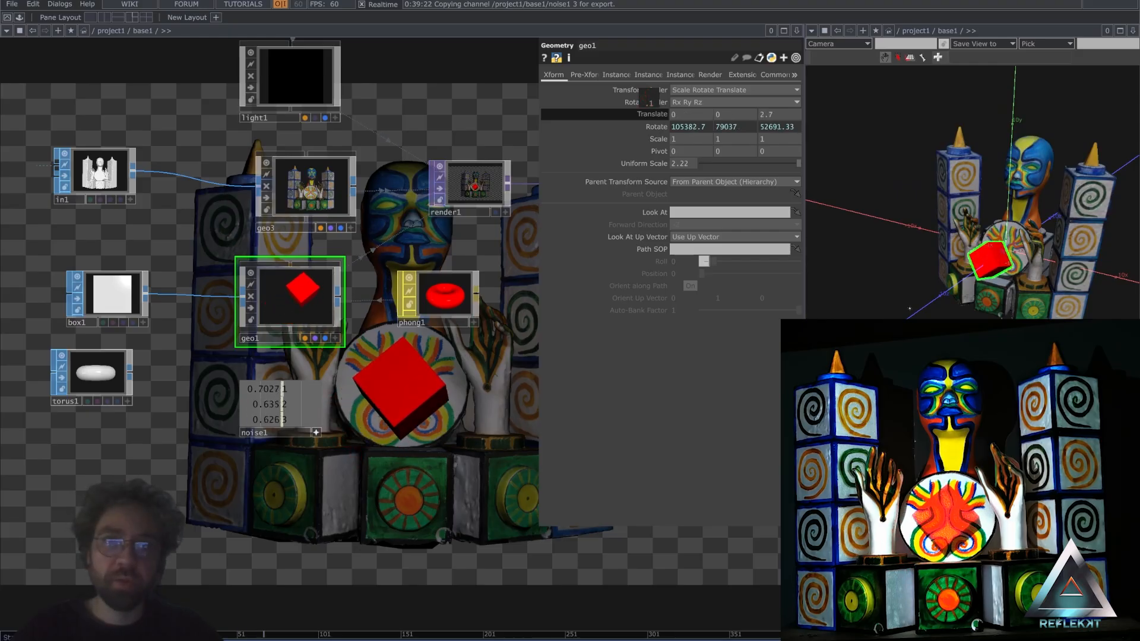
pyautogui.moveTo(692, 109); pyautogui.dragTo(690, 98, button='middle')
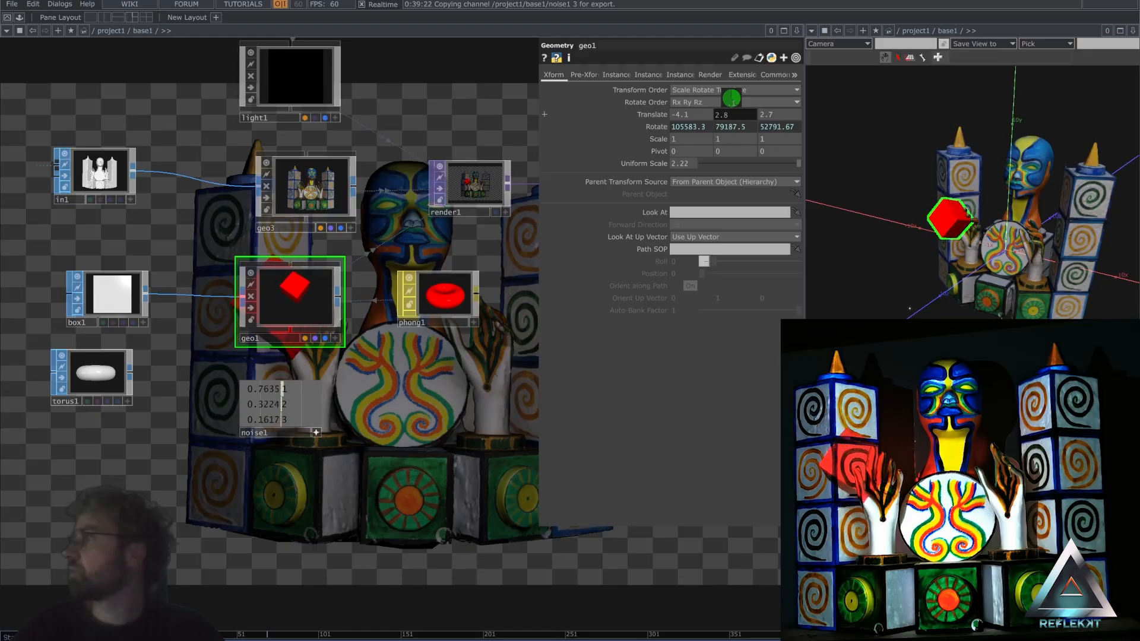
pyautogui.moveTo(731, 98)
pyautogui.mouseDown()
pyautogui.moveTo(749, 98)
pyautogui.moveTo(710, 116)
pyautogui.moveTo(696, 97)
pyautogui.moveTo(726, 98)
pyautogui.mouseUp()
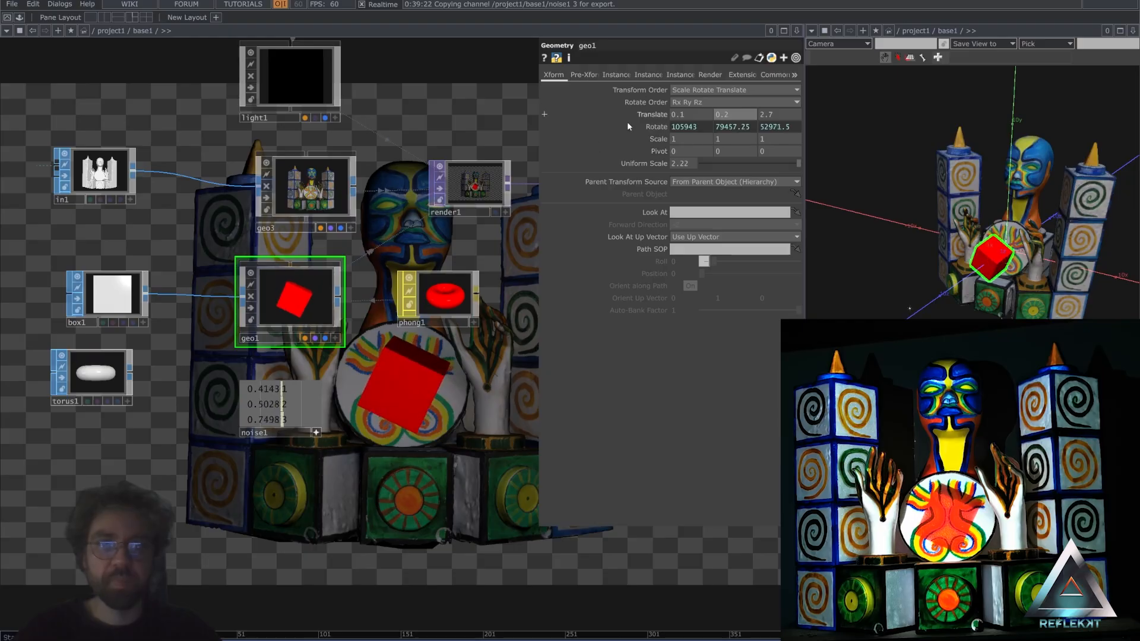
# Export noise1's channels 1, 2 and 3 to geo1's Scale X, Y and Z.
pyautogui.moveTo(288, 388); pyautogui.dragTo(570, 198)
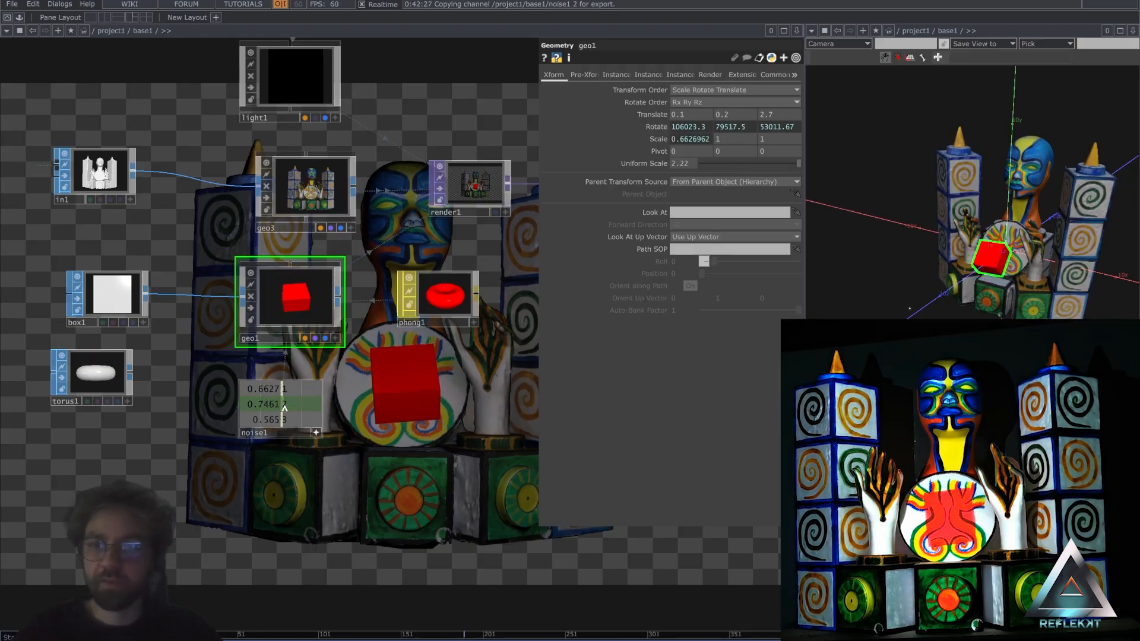
pyautogui.click(742, 138)
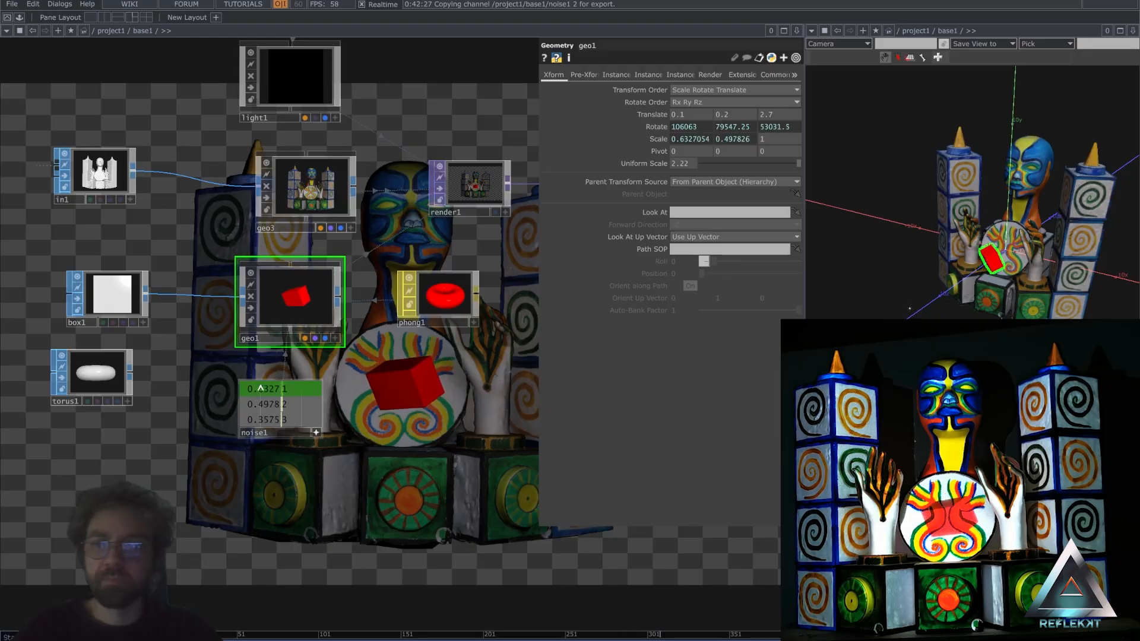
pyautogui.click(779, 137)
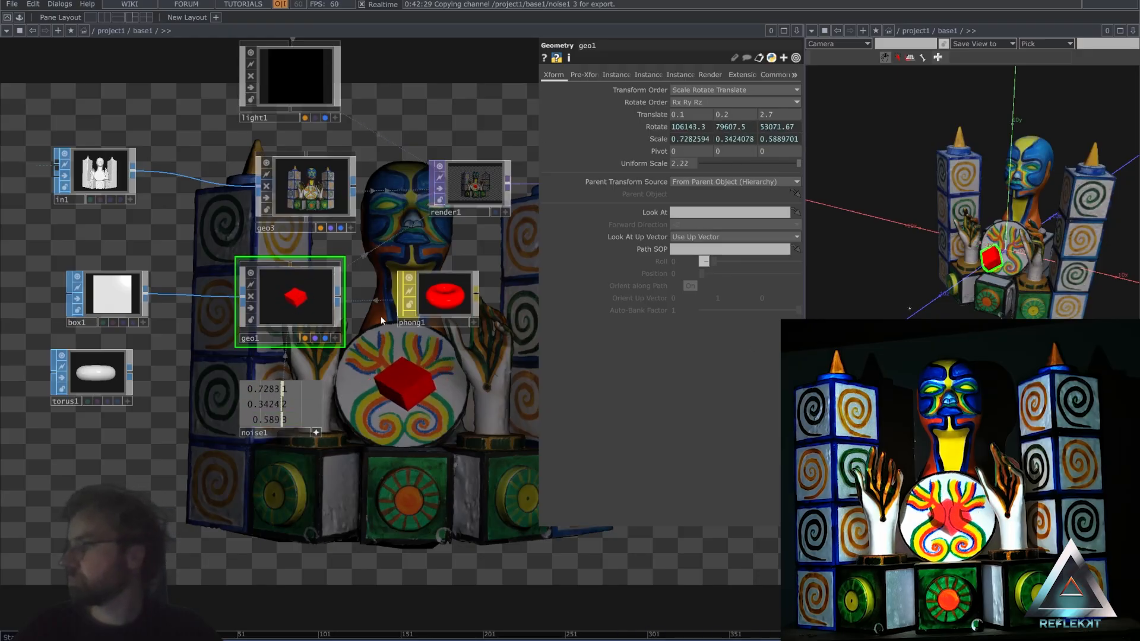
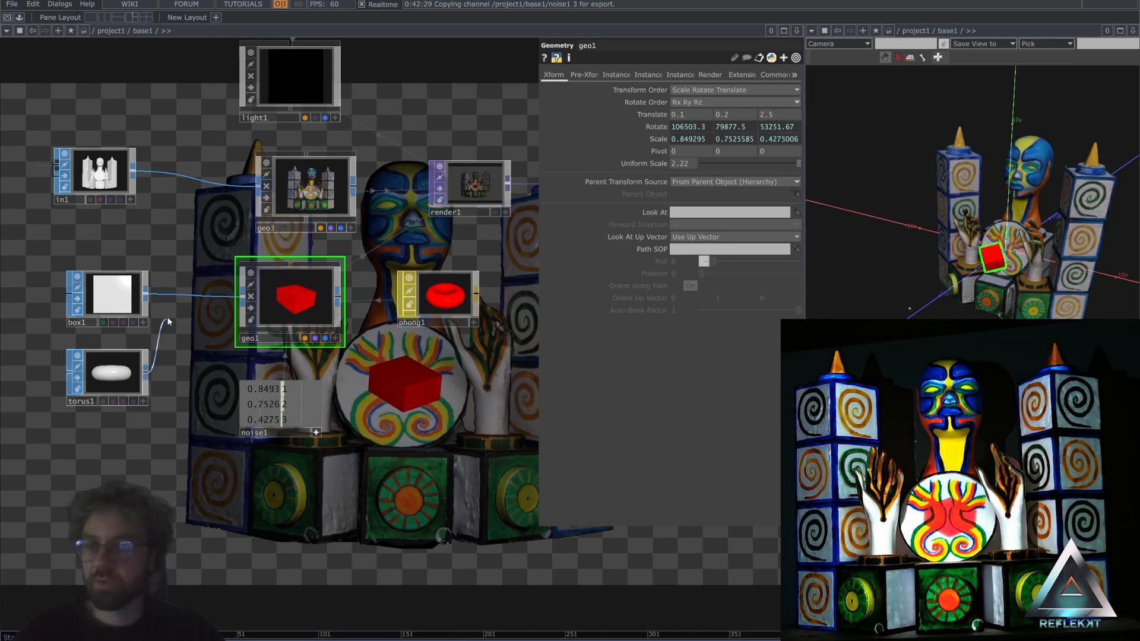
# Feed torus1 into geo1 in place of box1 and set geo1's Translate X to -5.
pyautogui.click(181, 298)
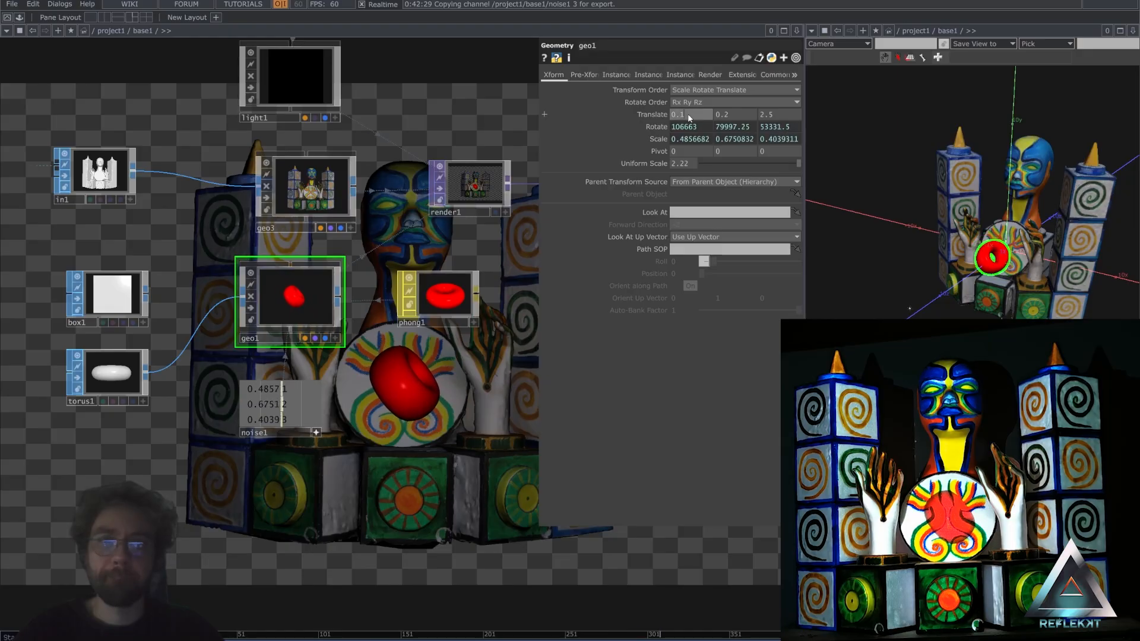
pyautogui.moveTo(679, 117)
pyautogui.mouseDown(button='middle')
pyautogui.moveTo(680, 98)
pyautogui.moveTo(641, 98)
pyautogui.moveTo(688, 98)
pyautogui.mouseUp(button='middle')
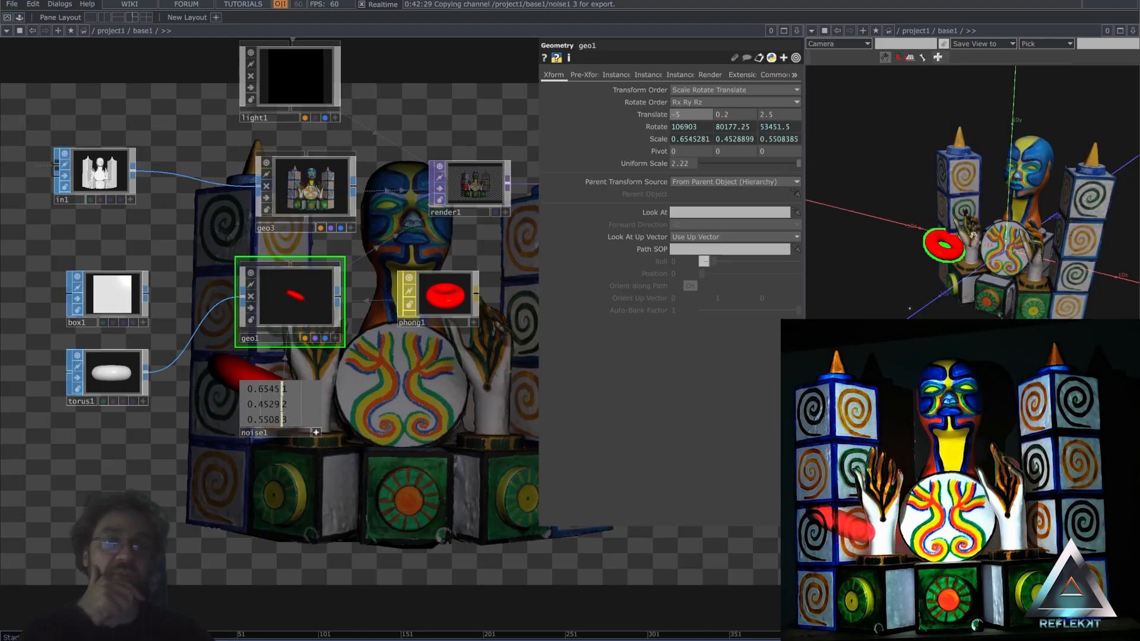
# Leave the Base component and review the camera, render and mesh operators in the project1 network.
pyautogui.scroll(-5, 370, 377)
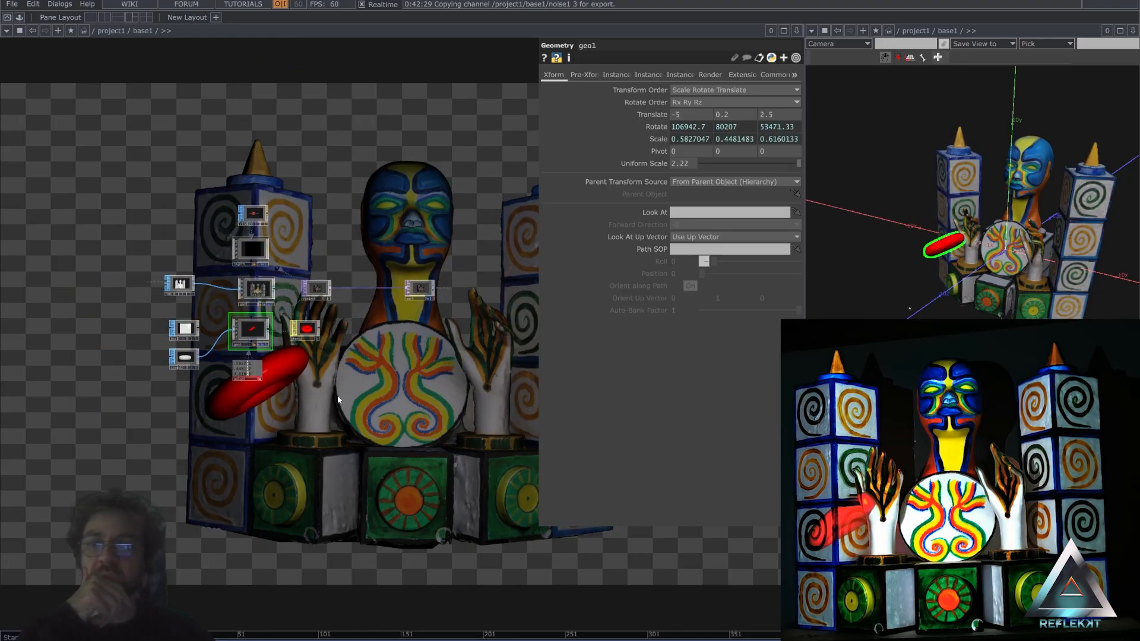
pyautogui.scroll(-5, 374, 359)
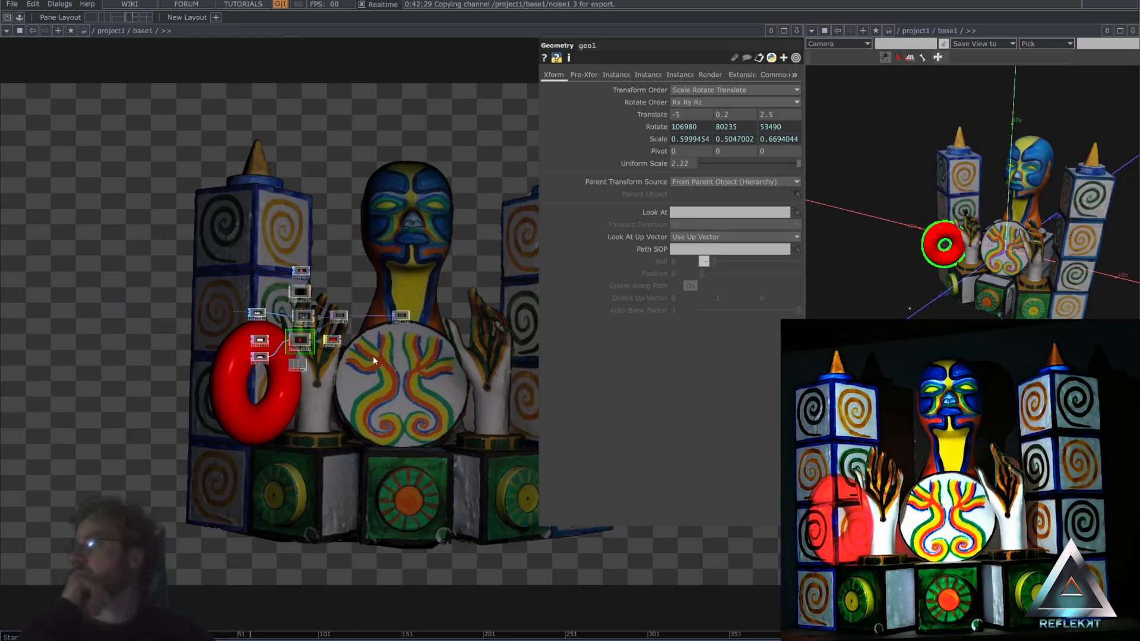
pyautogui.scroll(-5, 403, 280)
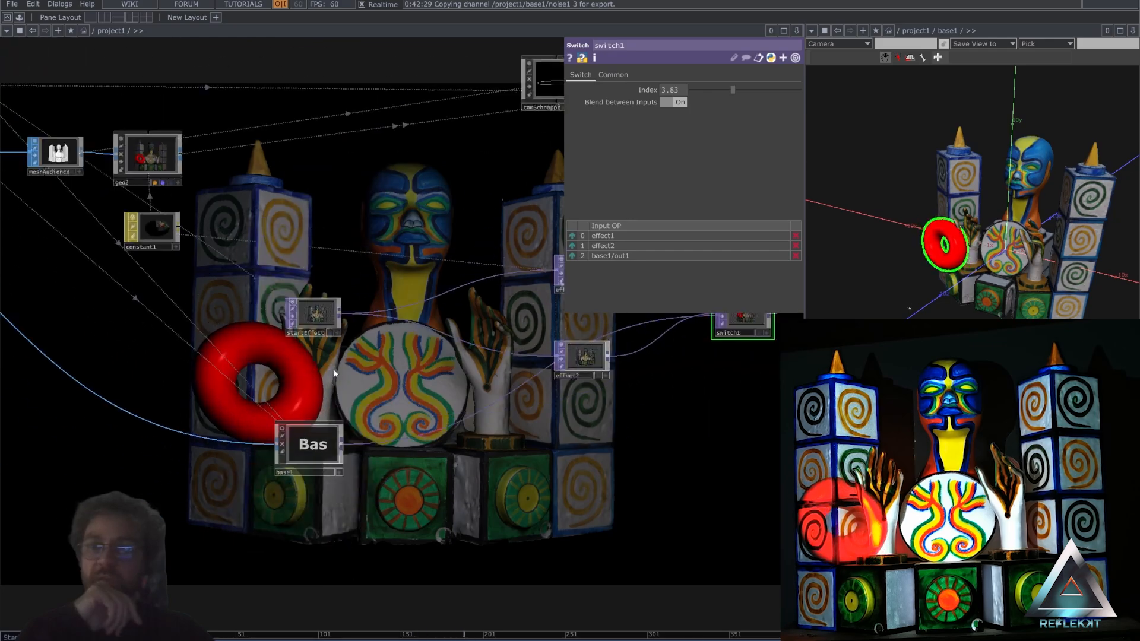
pyautogui.moveTo(307, 203); pyautogui.dragTo(438, 296)
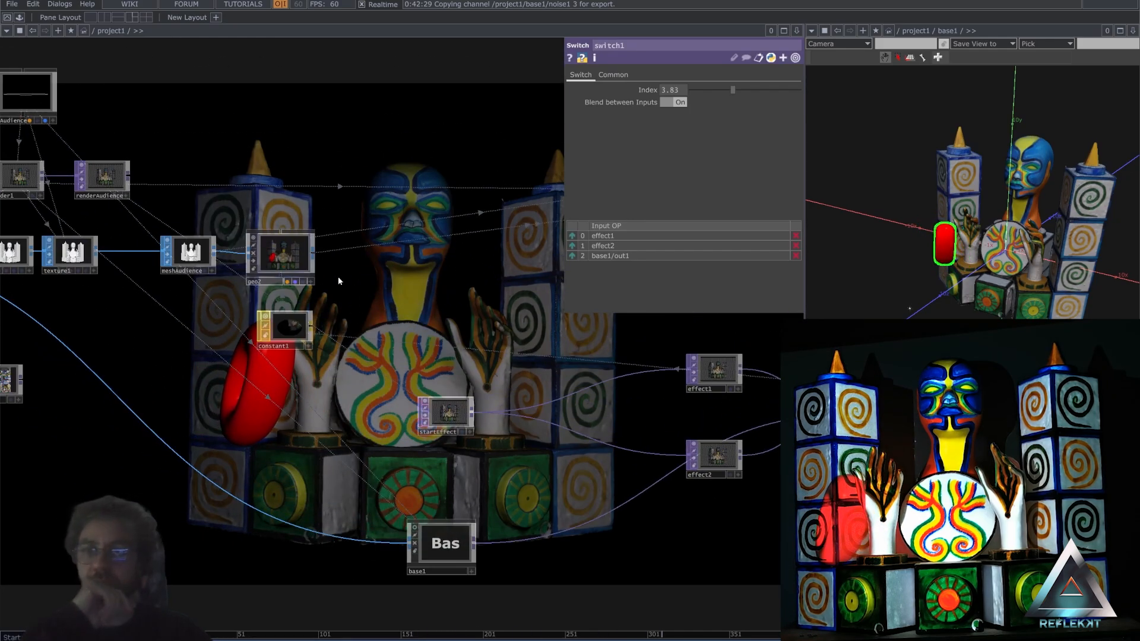
pyautogui.moveTo(379, 212); pyautogui.dragTo(611, 309)
pyautogui.scroll(4, 321, 250)
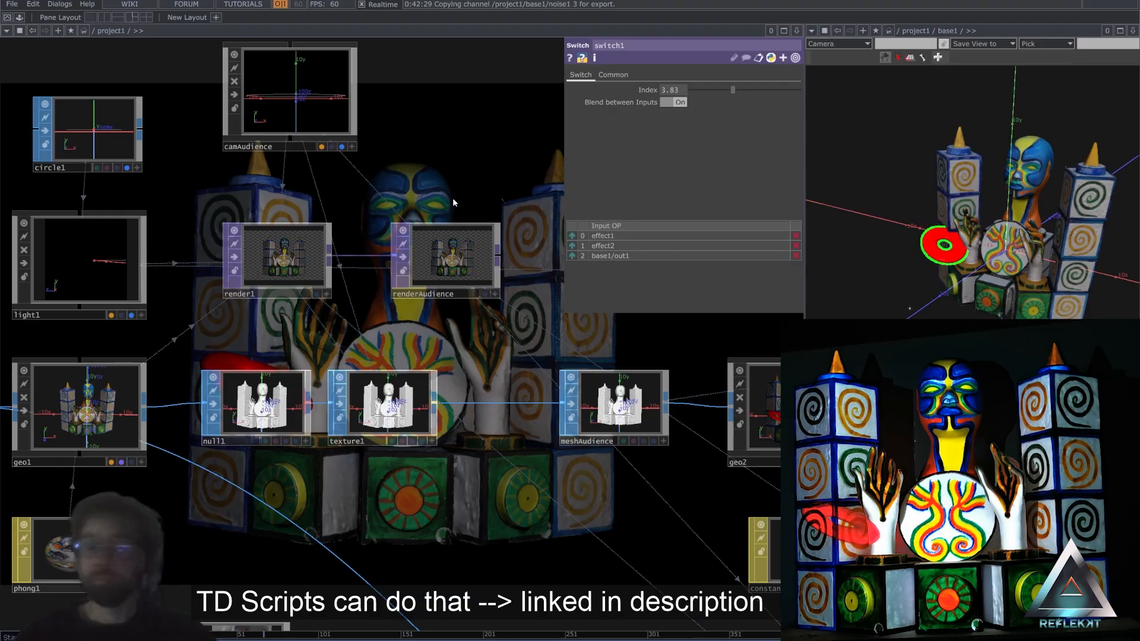
# Show the whole project1 network and close the separate 3D geometry viewer pane.
pyautogui.scroll(-10, 454, 202)
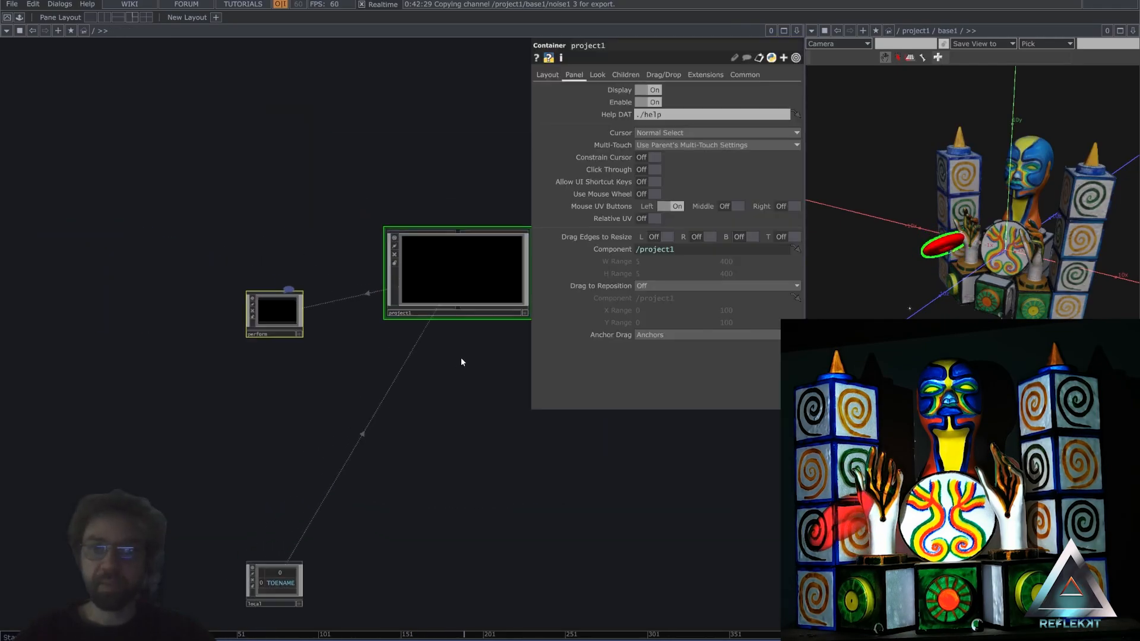
pyautogui.scroll(5, 454, 277)
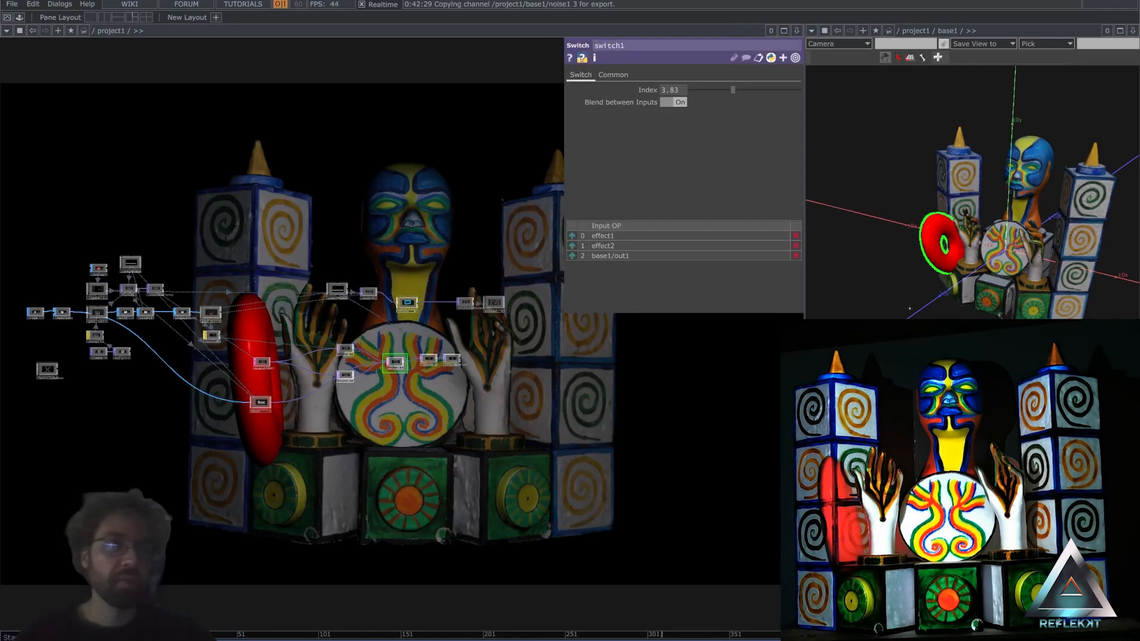
pyautogui.click(1133, 31)
pyautogui.click(1064, 111)
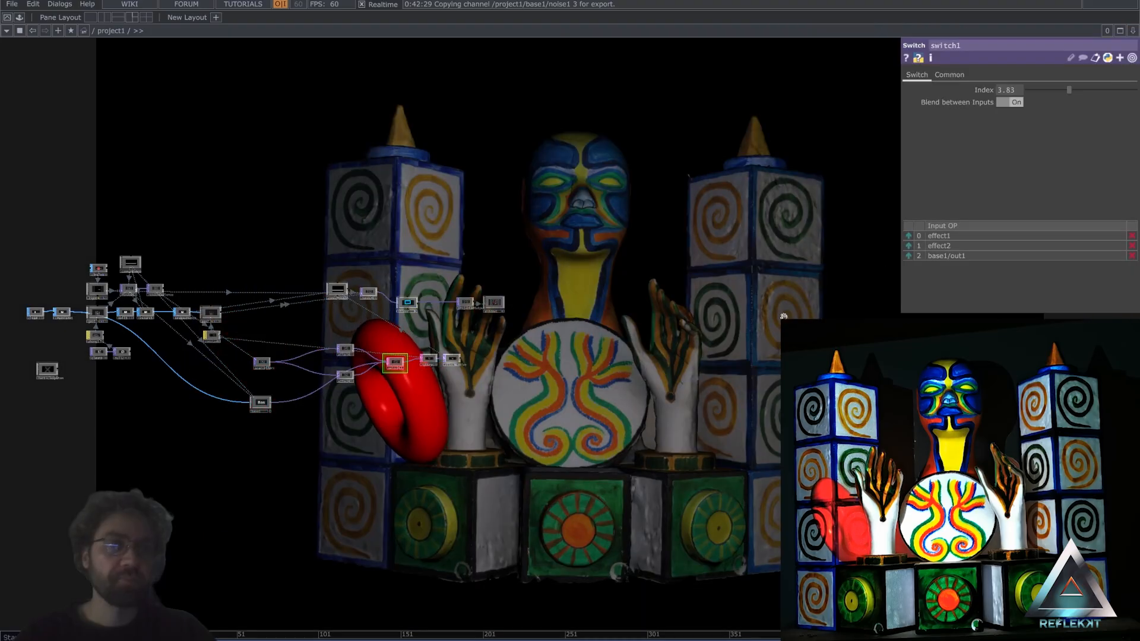
# Set switch1's Index to 0 and spread out the base1, effect1 and effect2 operators to make room in the effect branches.
pyautogui.scroll(6, 279, 391)
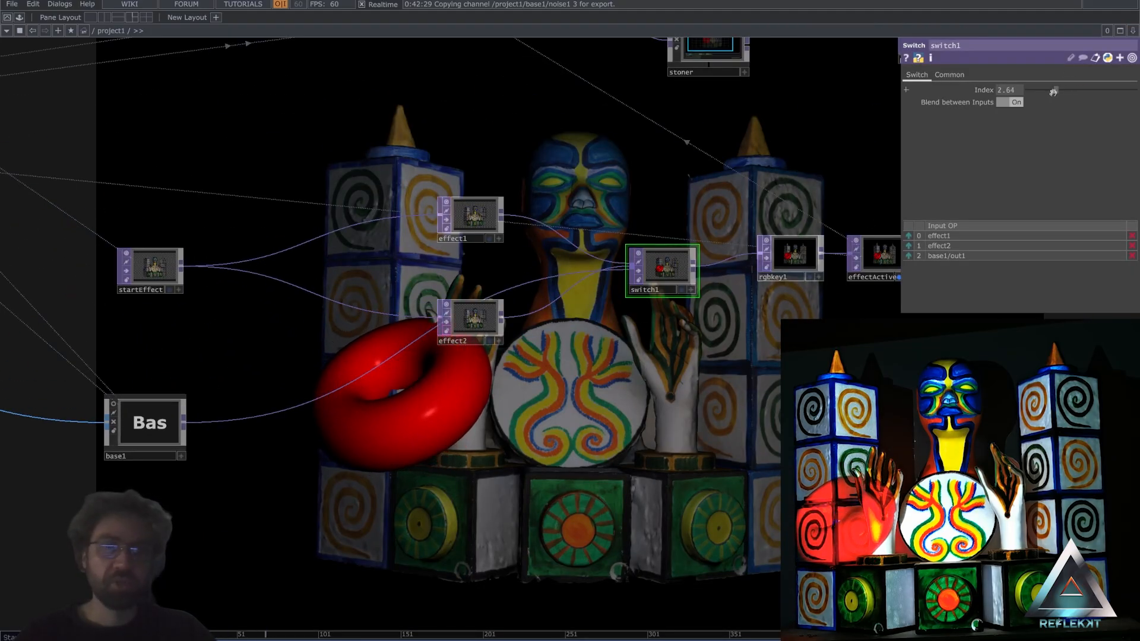
pyautogui.moveTo(1069, 90); pyautogui.dragTo(1018, 95)
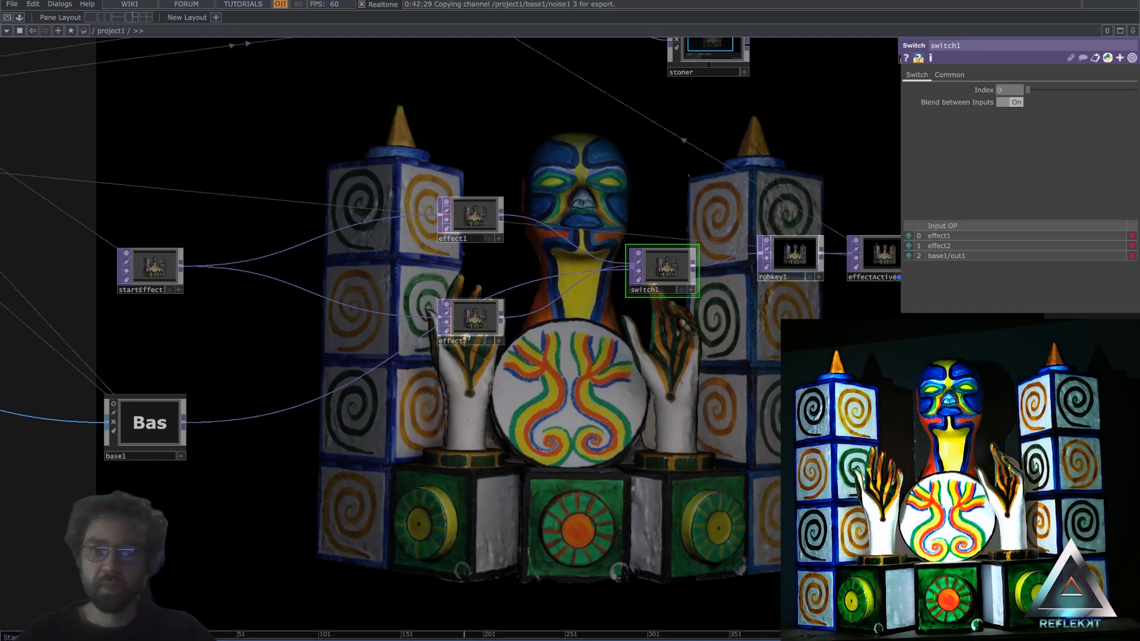
pyautogui.moveTo(146, 435); pyautogui.dragTo(453, 549)
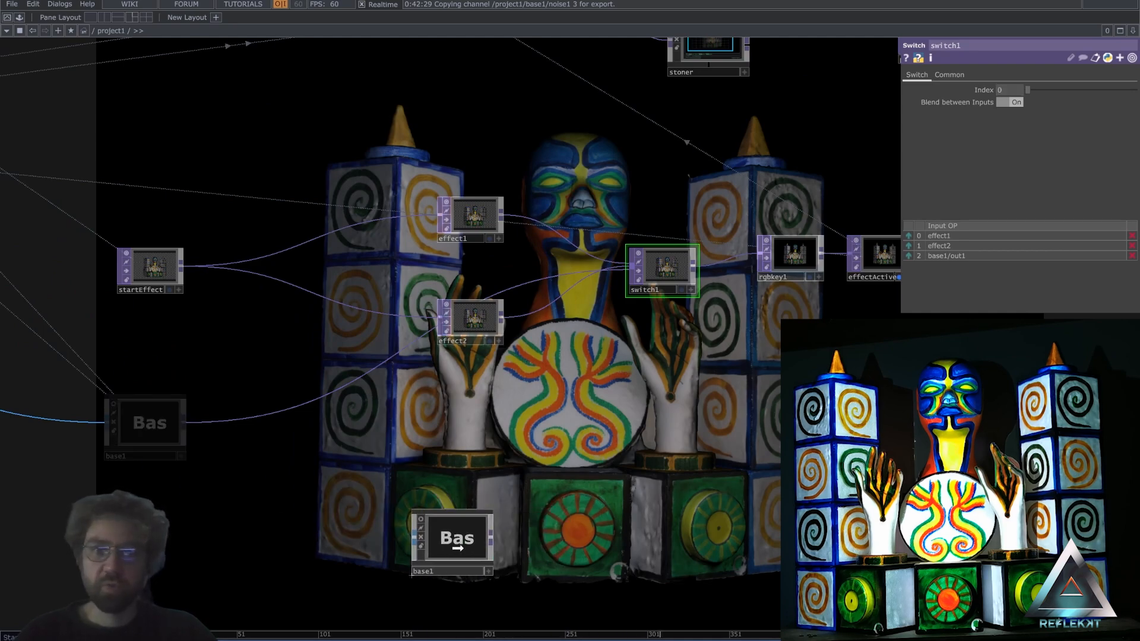
pyautogui.moveTo(473, 221); pyautogui.dragTo(597, 226)
pyautogui.scroll(3, 387, 214)
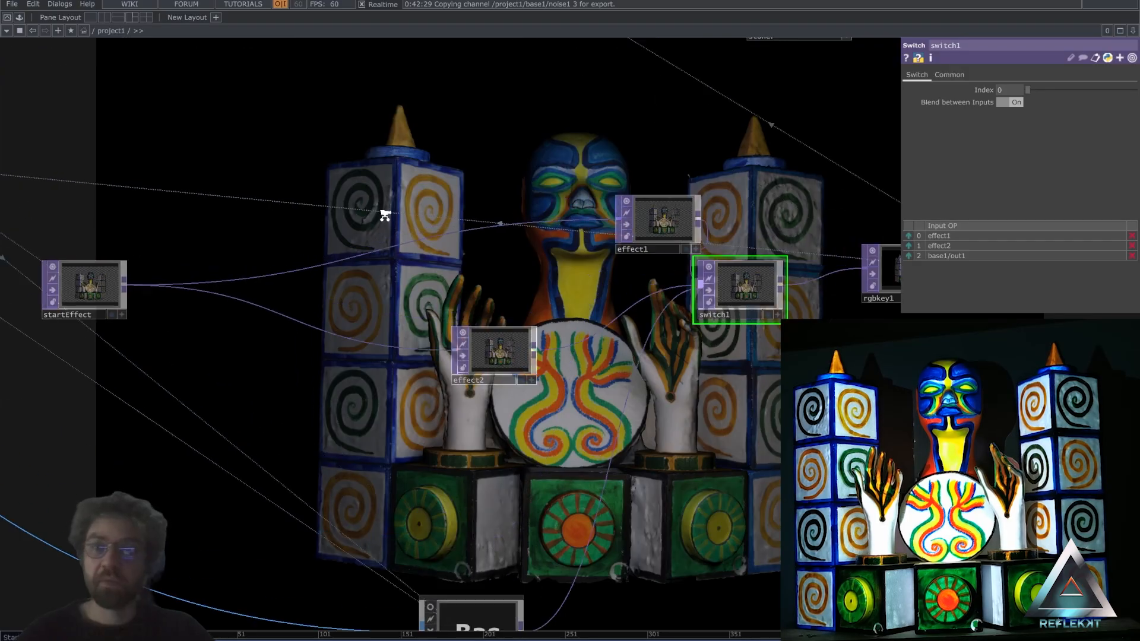
pyautogui.moveTo(416, 206); pyautogui.dragTo(419, 202)
pyautogui.moveTo(689, 173); pyautogui.dragTo(564, 180)
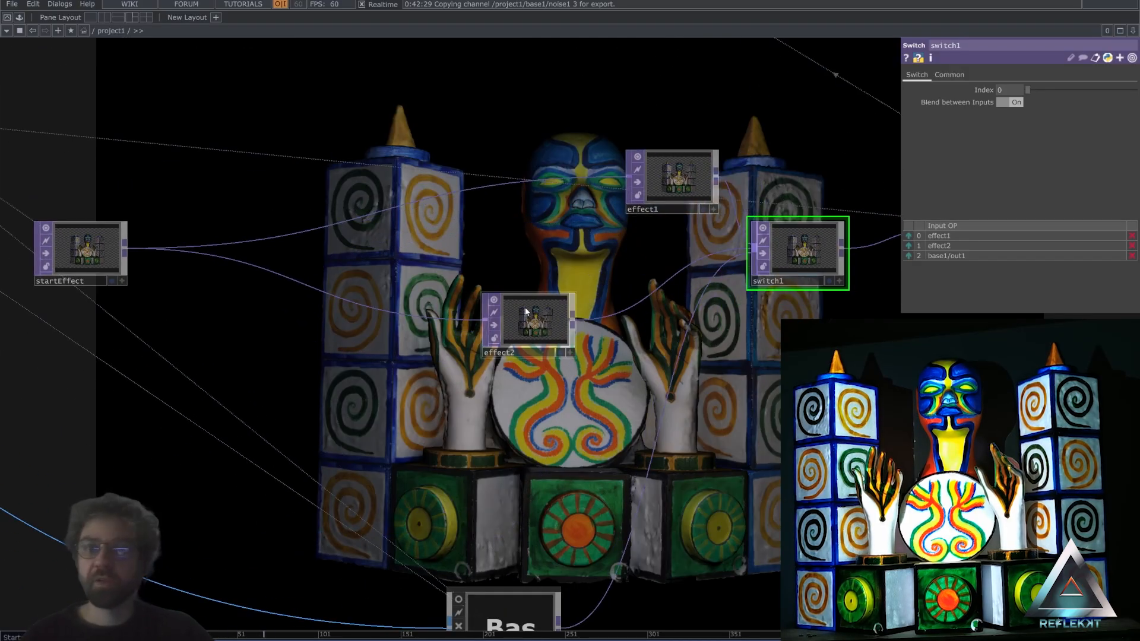
pyautogui.moveTo(525, 311); pyautogui.dragTo(525, 383)
# Insert a Displace TOP between startEffect and effect1 and place it directly beside effect1.
pyautogui.rightClick(344, 215)
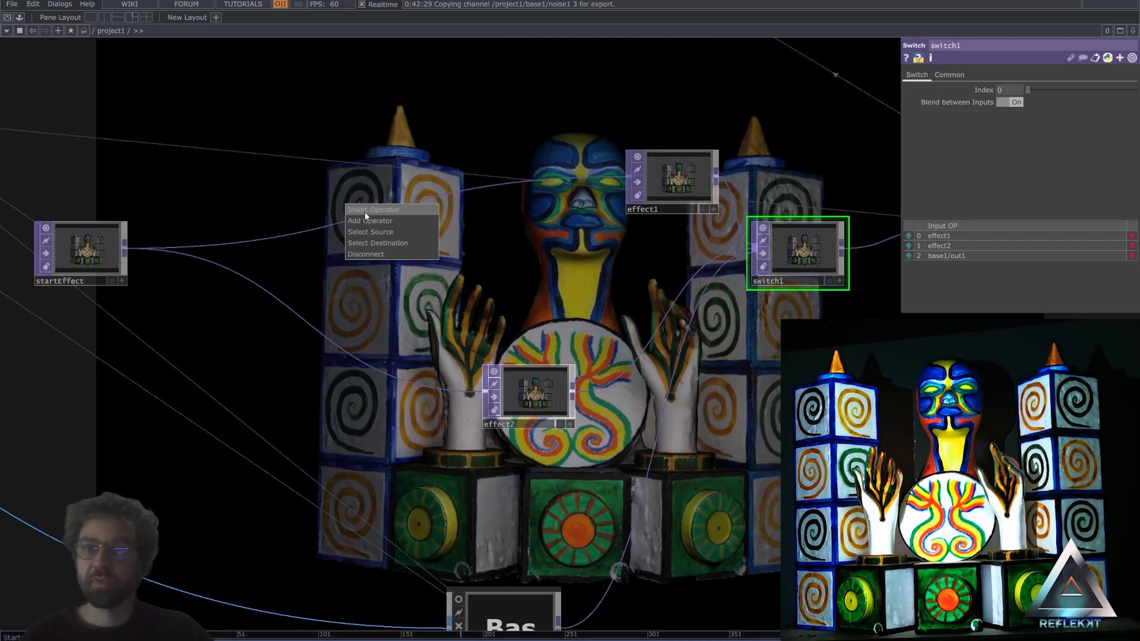
pyautogui.click(364, 210)
pyautogui.click(240, 323)
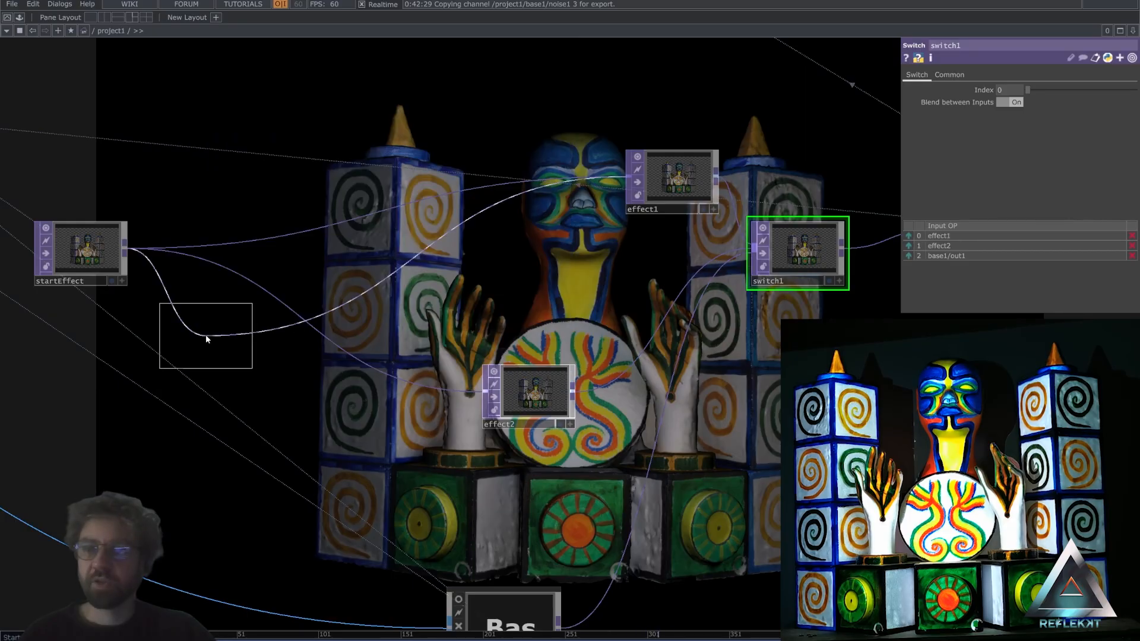
pyautogui.click(328, 196)
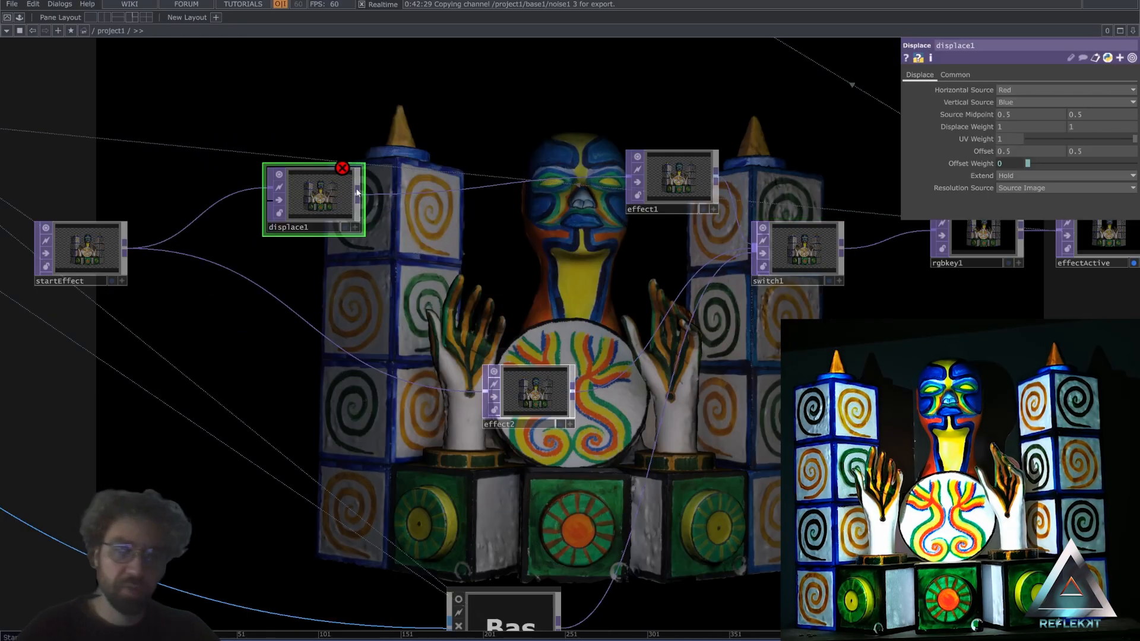
pyautogui.moveTo(318, 199); pyautogui.dragTo(529, 182)
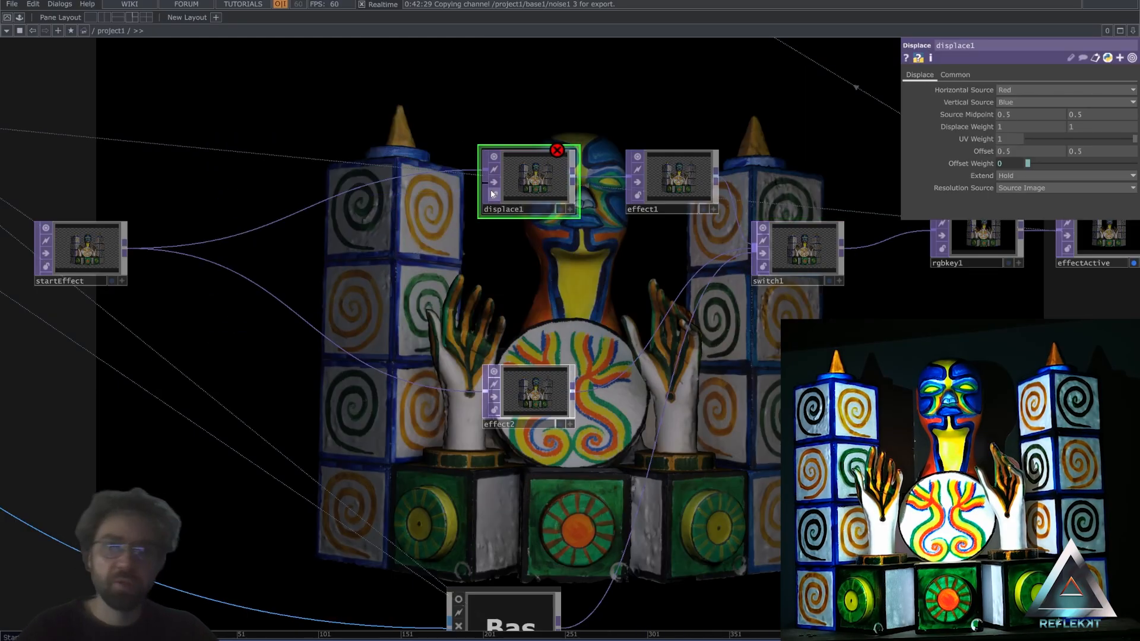
# Insert an Edge TOP between startEffect and displace1, and move effect2 further down and edge1 closer to displace1.
pyautogui.rightClick(320, 206)
pyautogui.click(346, 191)
pyautogui.write('ed')
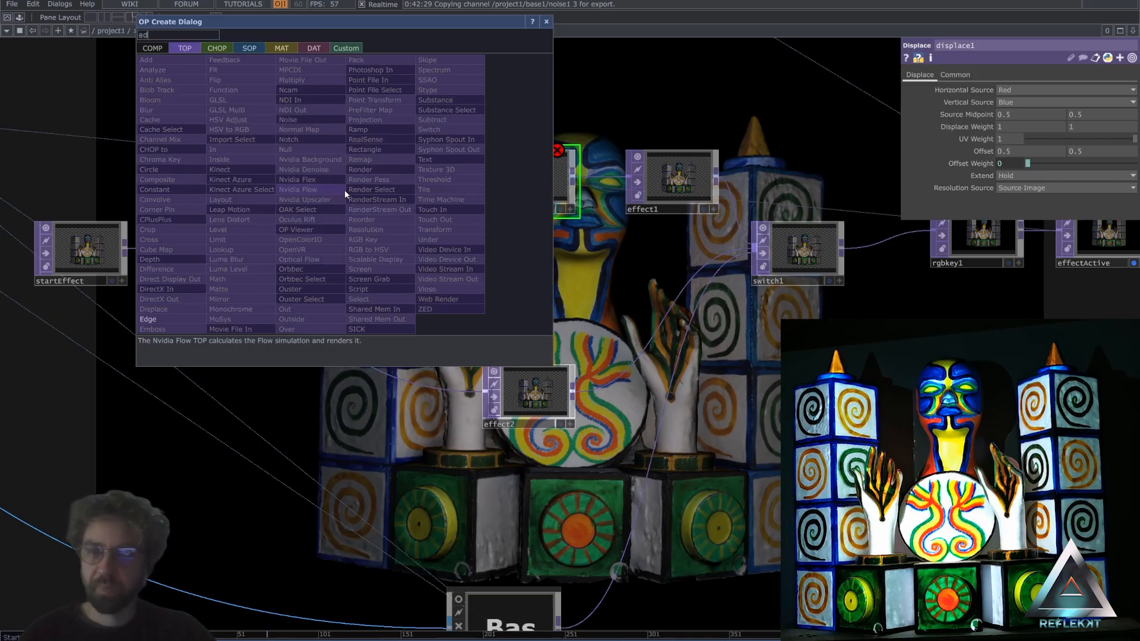
pyautogui.click(188, 320)
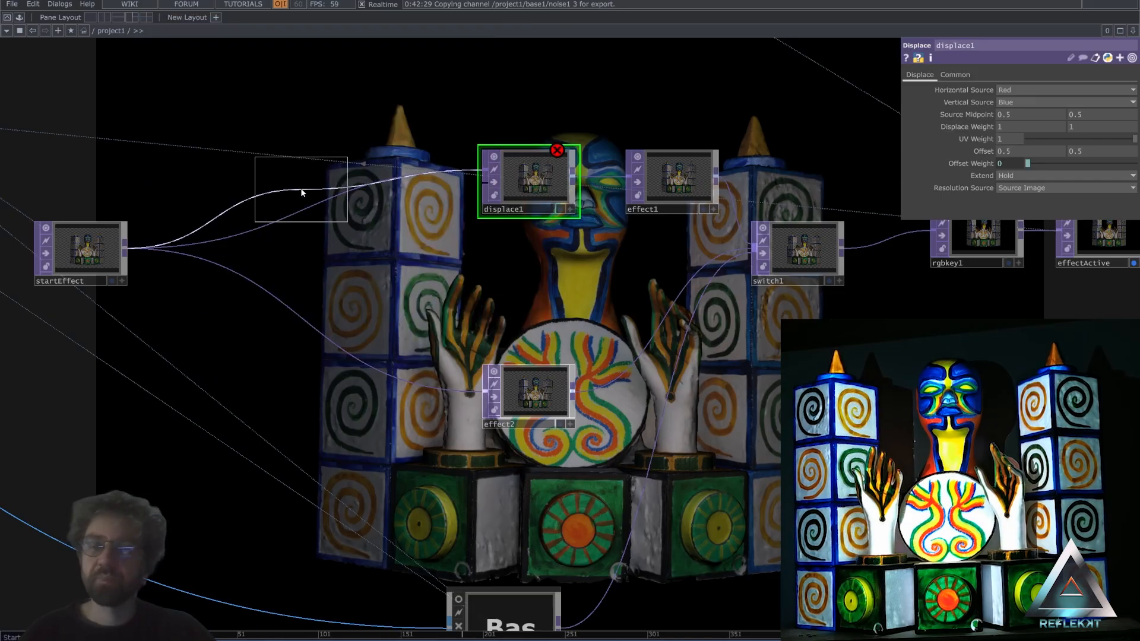
pyautogui.click(348, 199)
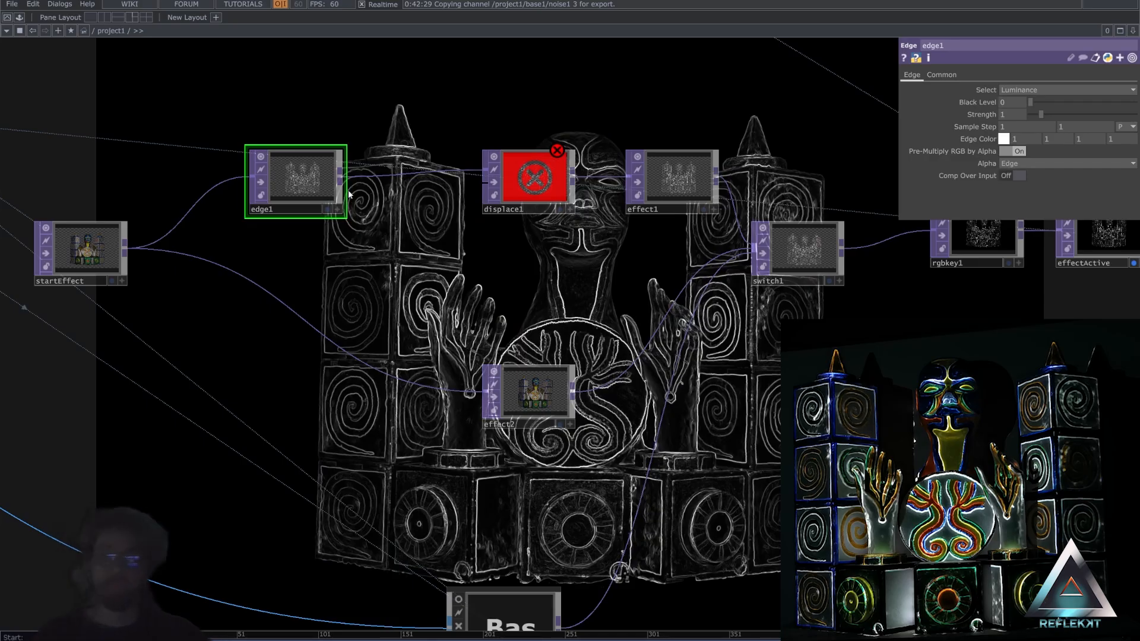
pyautogui.moveTo(526, 384); pyautogui.dragTo(526, 438)
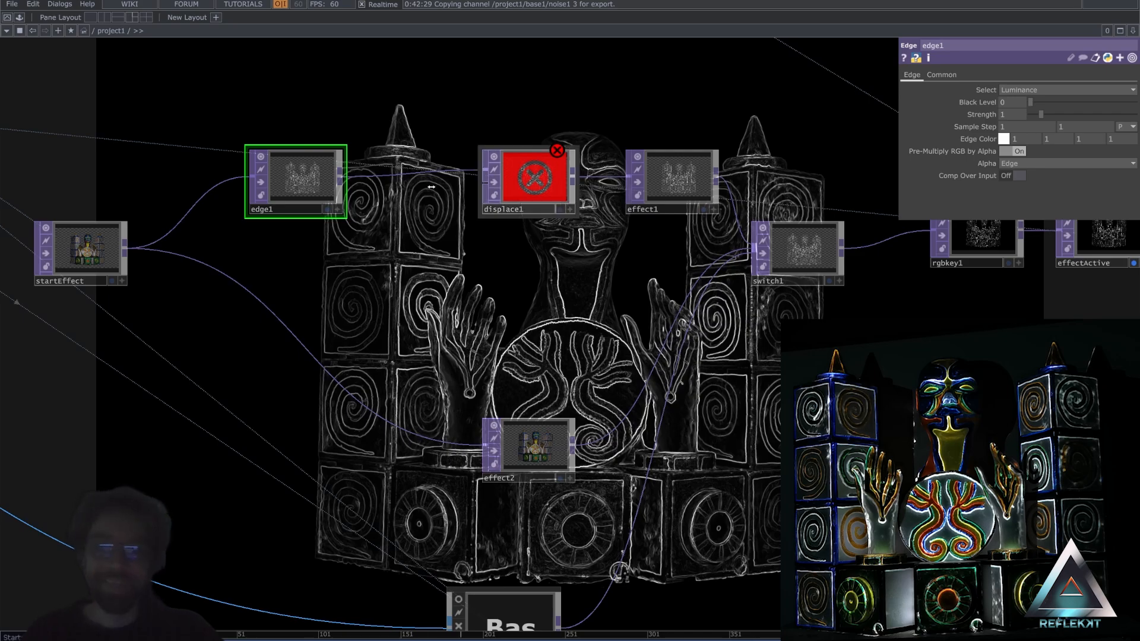
pyautogui.moveTo(333, 202); pyautogui.dragTo(386, 202)
# Add a Noise TOP below edge1, wire it into displace1's second input, and set both Displace Weight values to 0.006.
pyautogui.press('Tab')
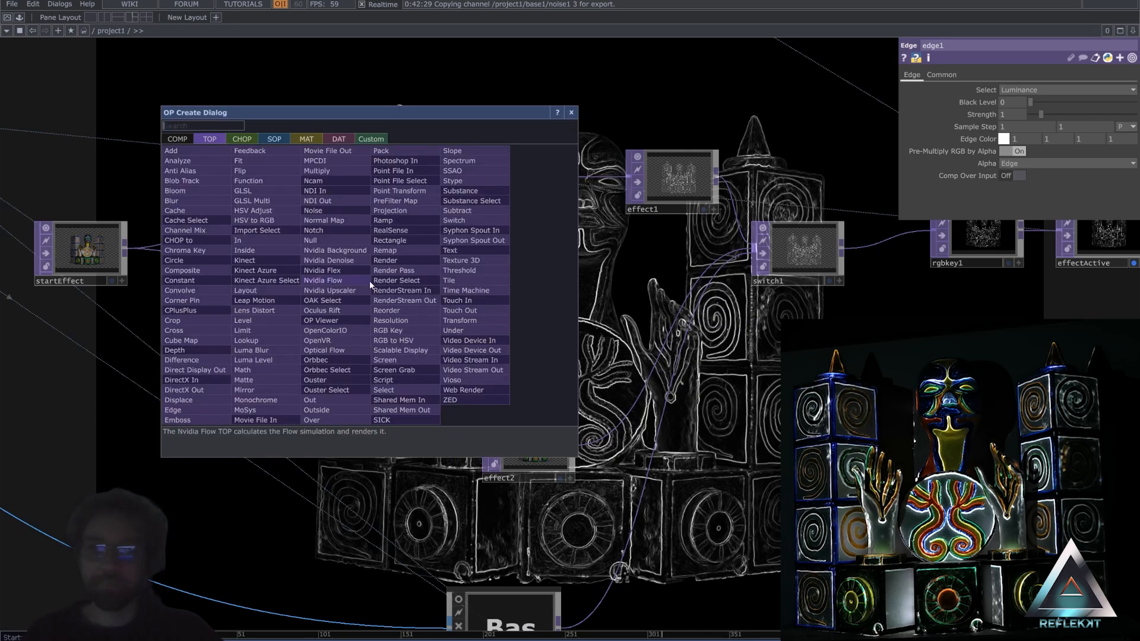
pyautogui.write('noi')
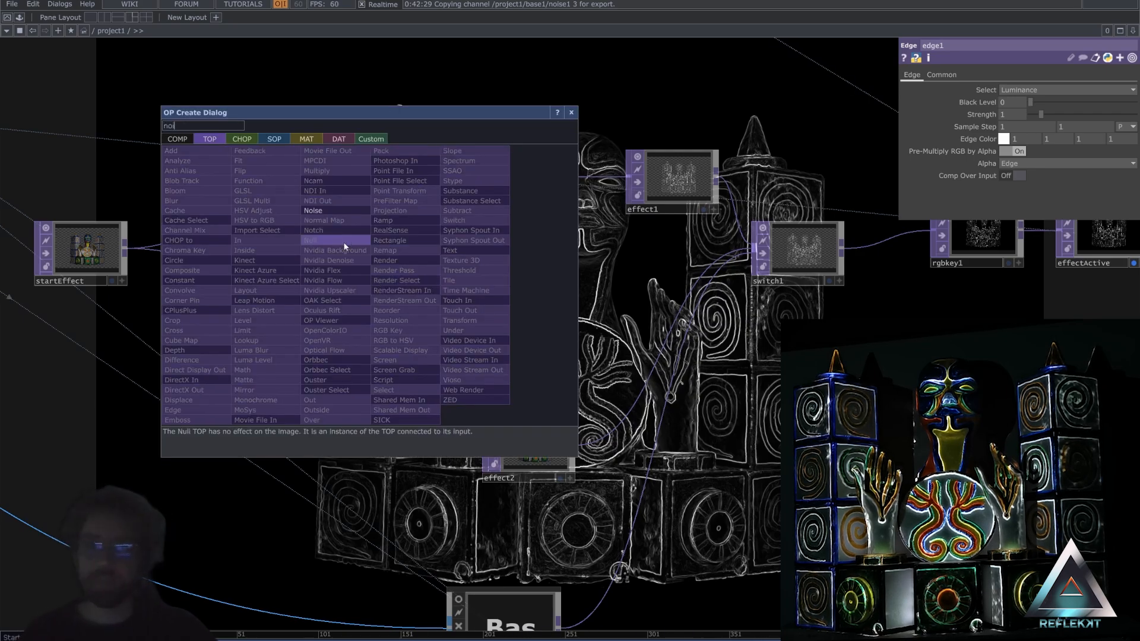
pyautogui.click(321, 211)
pyautogui.click(337, 286)
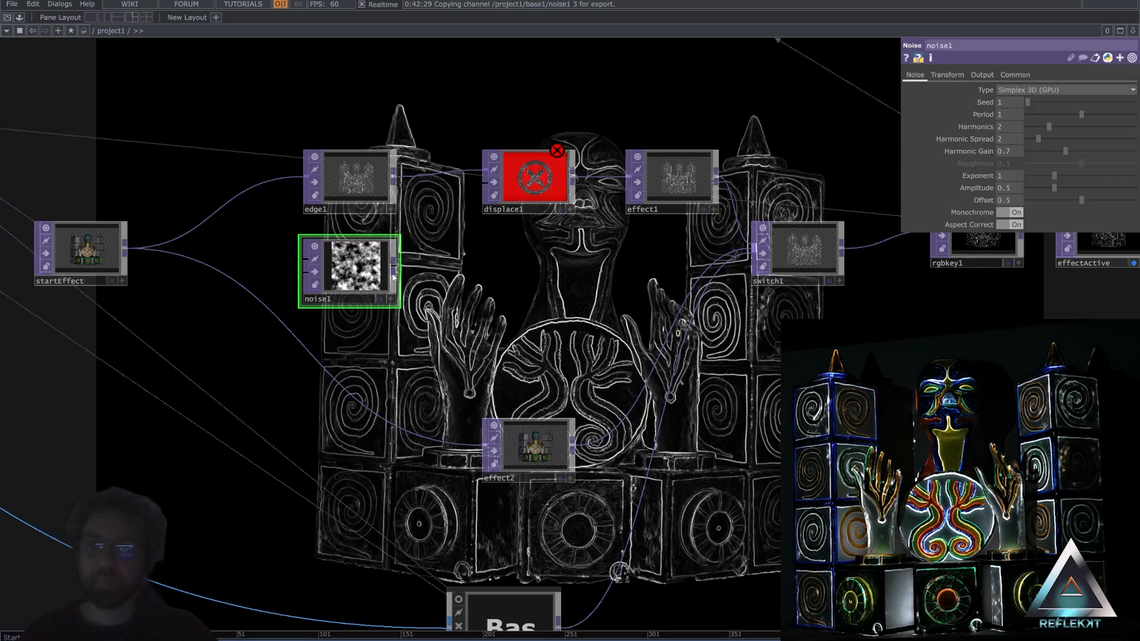
pyautogui.moveTo(475, 196); pyautogui.dragTo(484, 183)
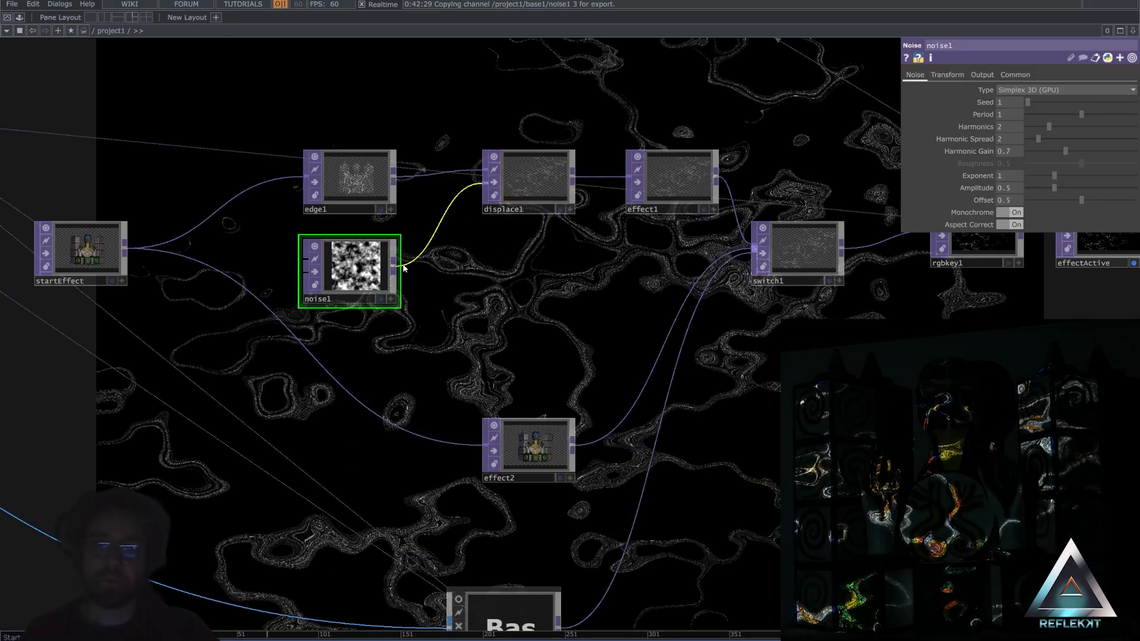
pyautogui.click(539, 176)
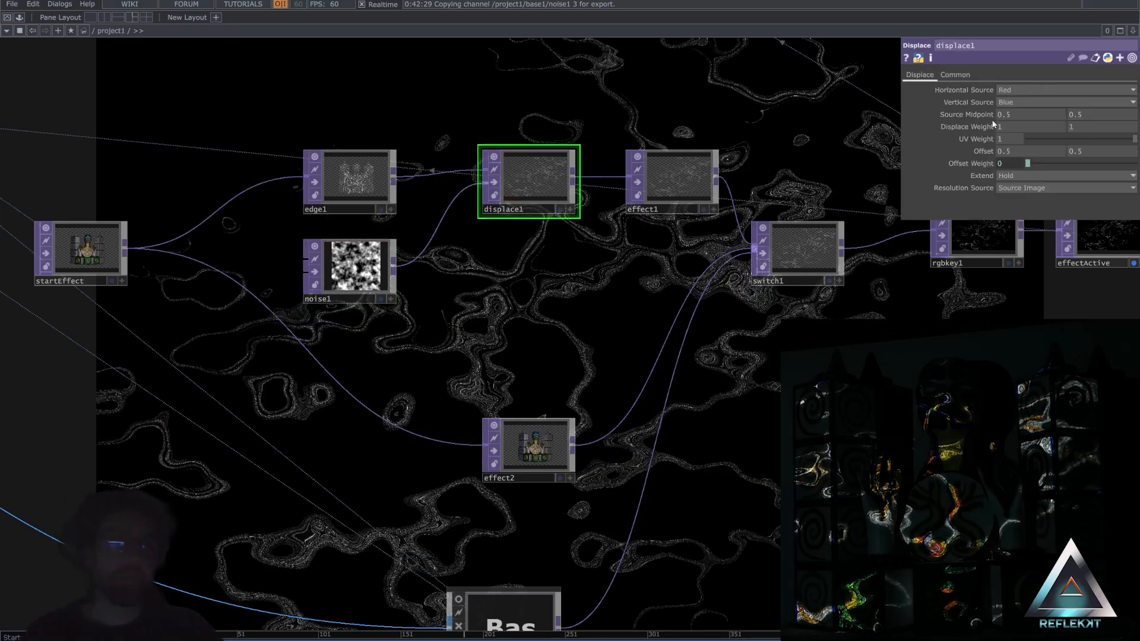
pyautogui.moveTo(986, 127)
pyautogui.mouseDown(button='middle')
pyautogui.moveTo(989, 106)
pyautogui.moveTo(985, 127)
pyautogui.mouseUp(button='middle')
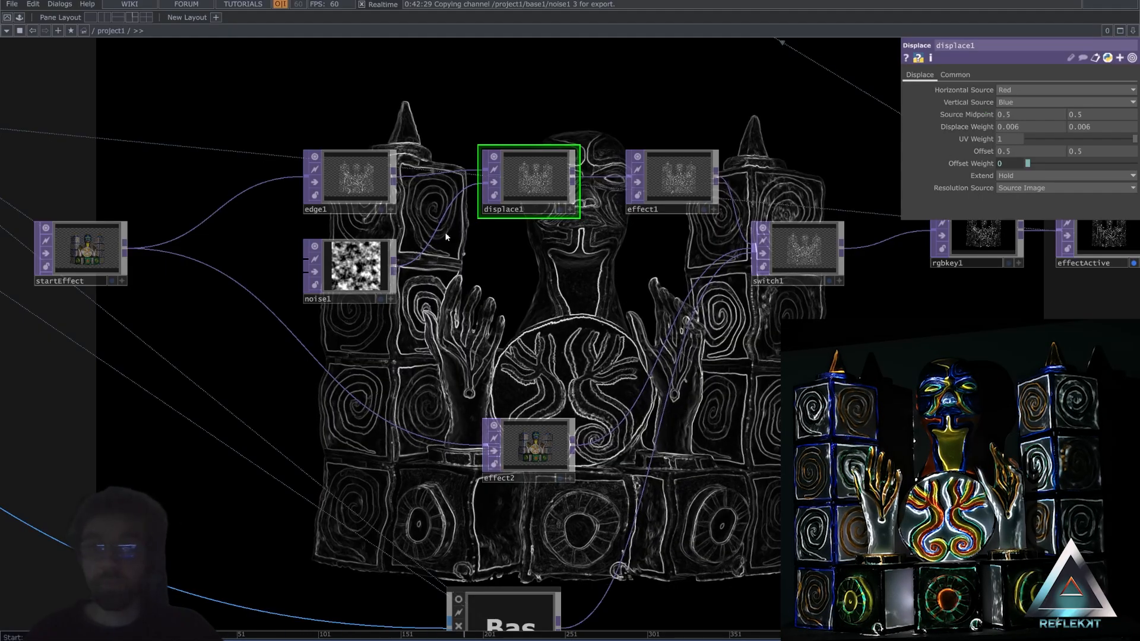
# Turn off Monochrome on noise1 and animate its Translate Z with a seconds*0.2 expression.
pyautogui.click(351, 270)
pyautogui.click(1005, 213)
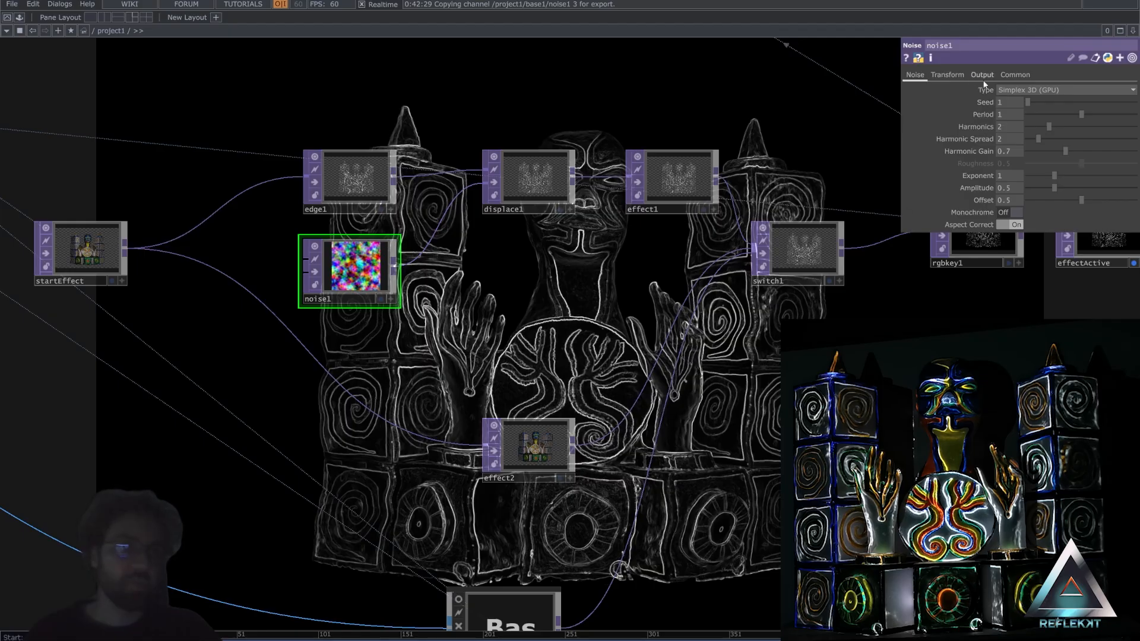
pyautogui.click(948, 76)
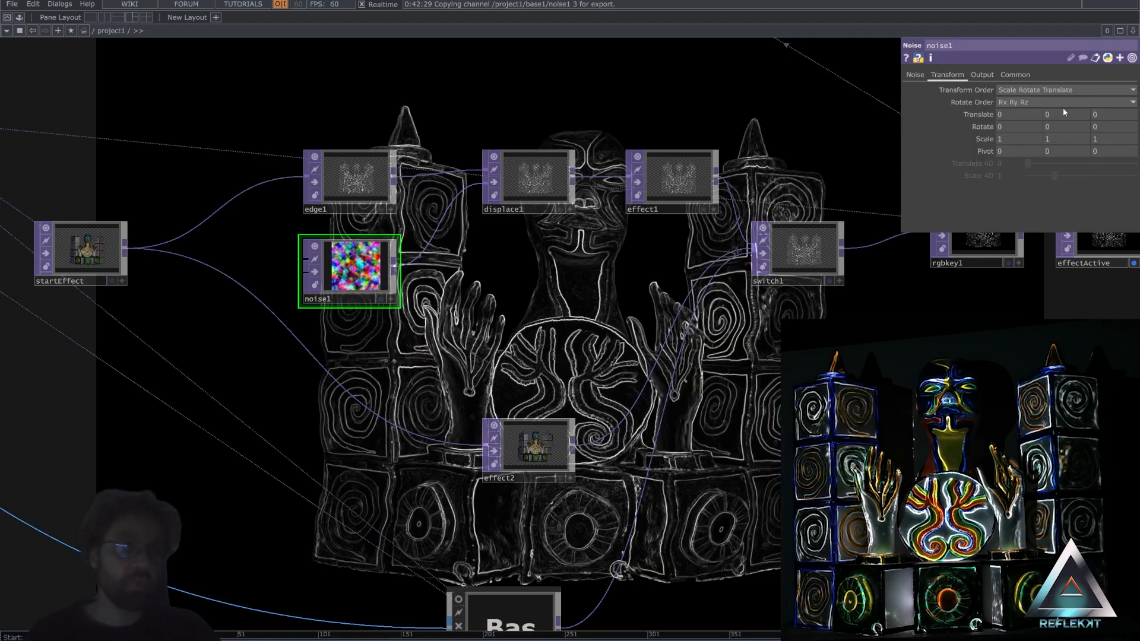
pyautogui.click(1106, 116)
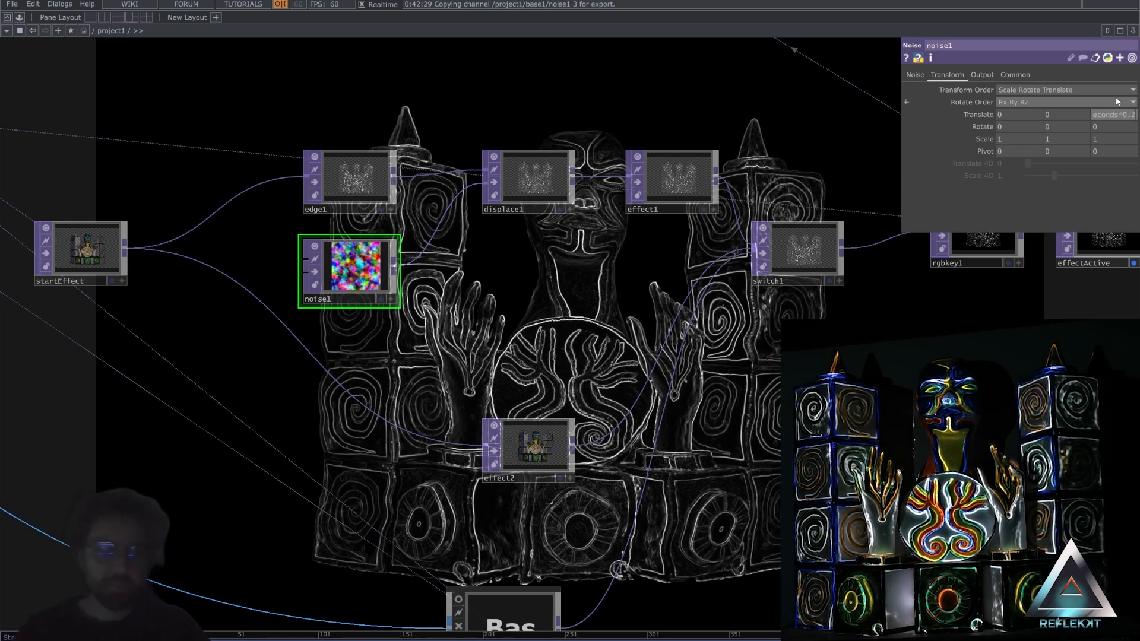
pyautogui.press('Return')
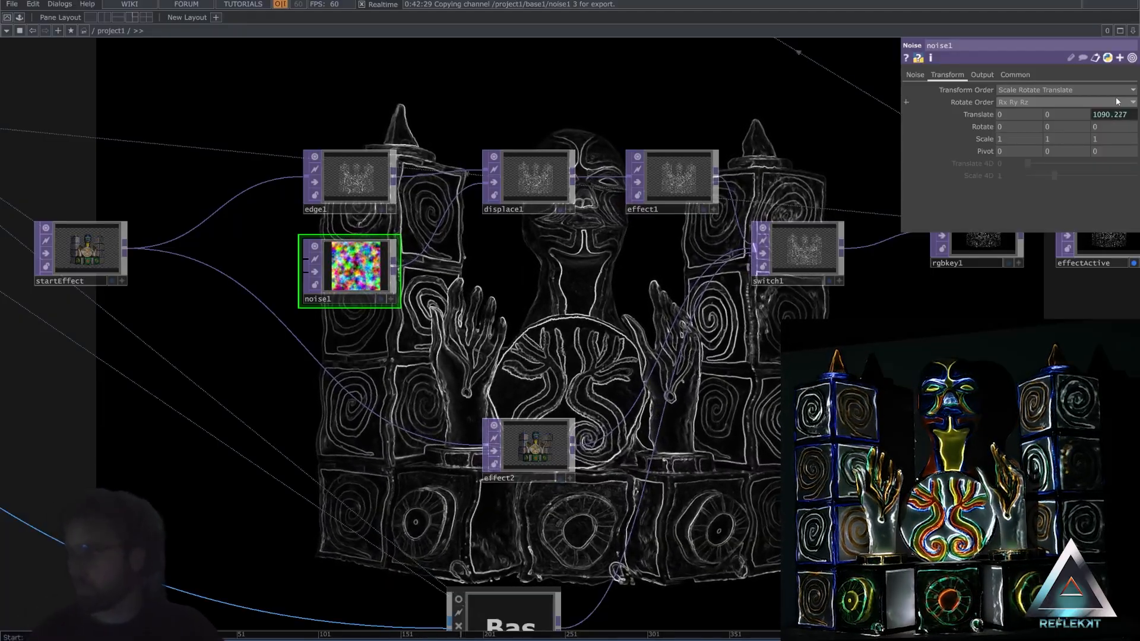
# Insert an Edge TOP between startEffect and effect2, and line effect2 up with it.
pyautogui.scroll(2, 474, 204)
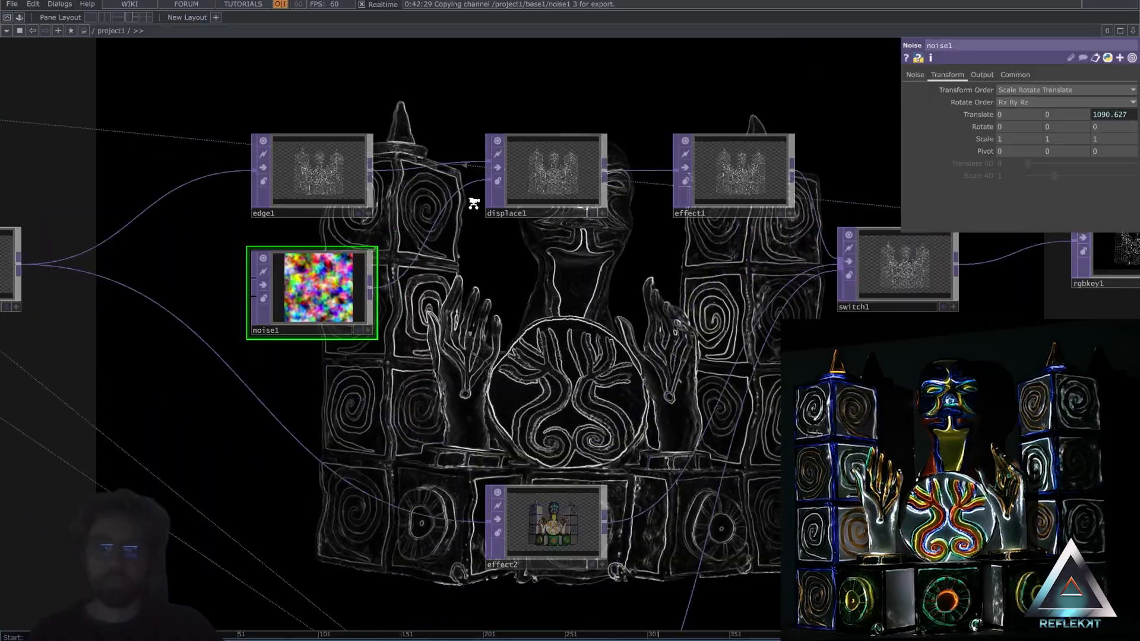
pyautogui.scroll(1, 474, 203)
pyautogui.moveTo(556, 416); pyautogui.dragTo(522, 359)
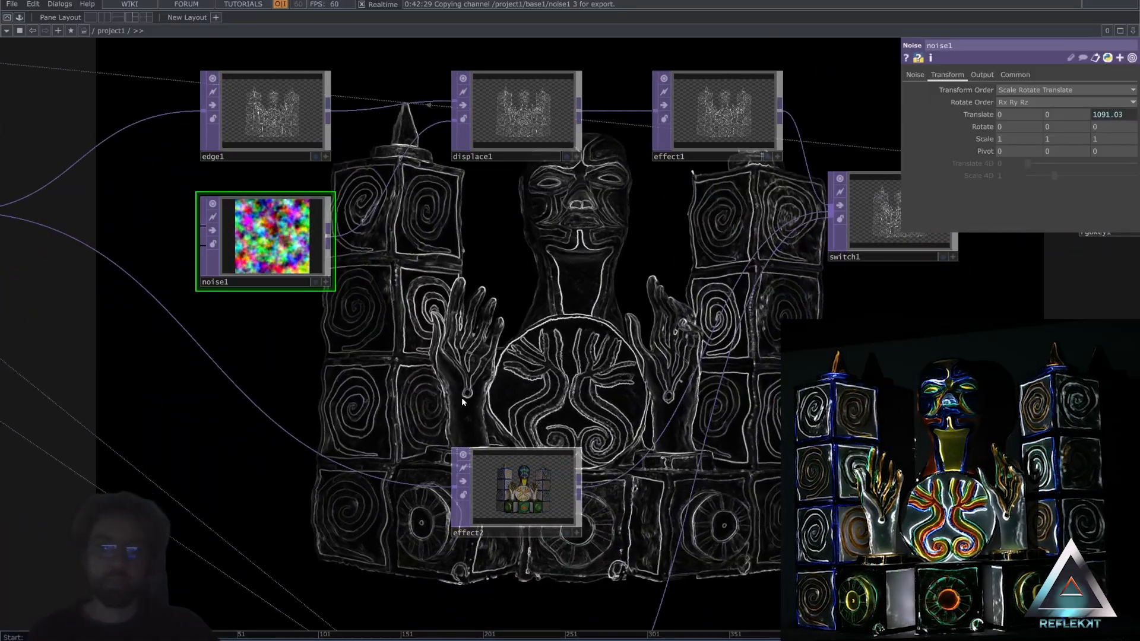
pyautogui.moveTo(523, 472); pyautogui.dragTo(598, 475)
pyautogui.moveTo(242, 347); pyautogui.dragTo(343, 348)
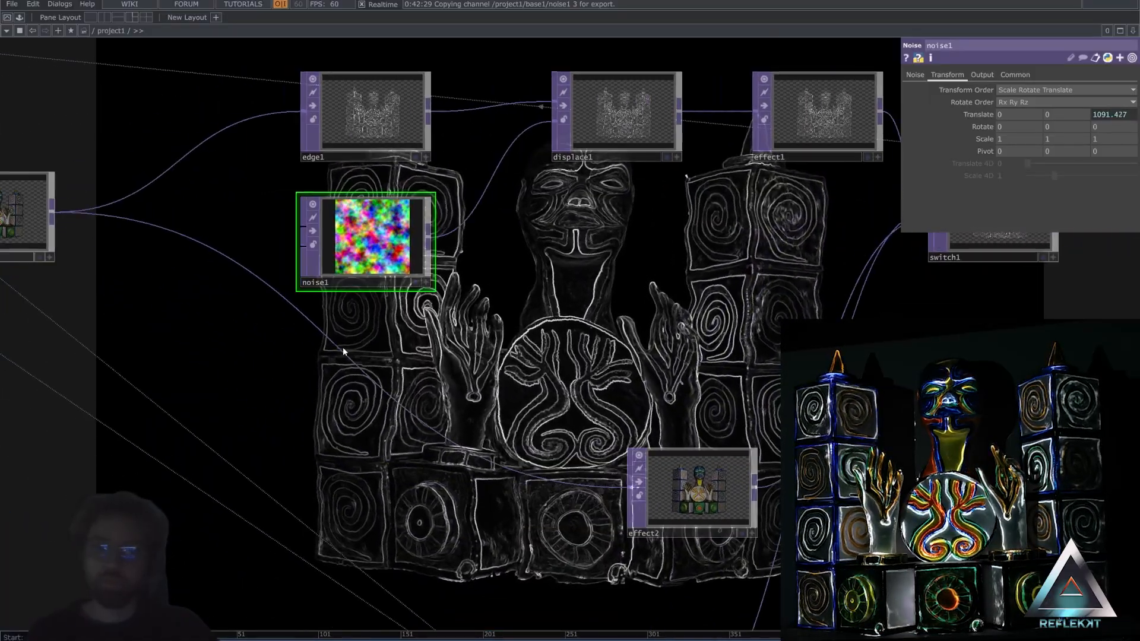
pyautogui.rightClick(343, 350)
pyautogui.click(386, 339)
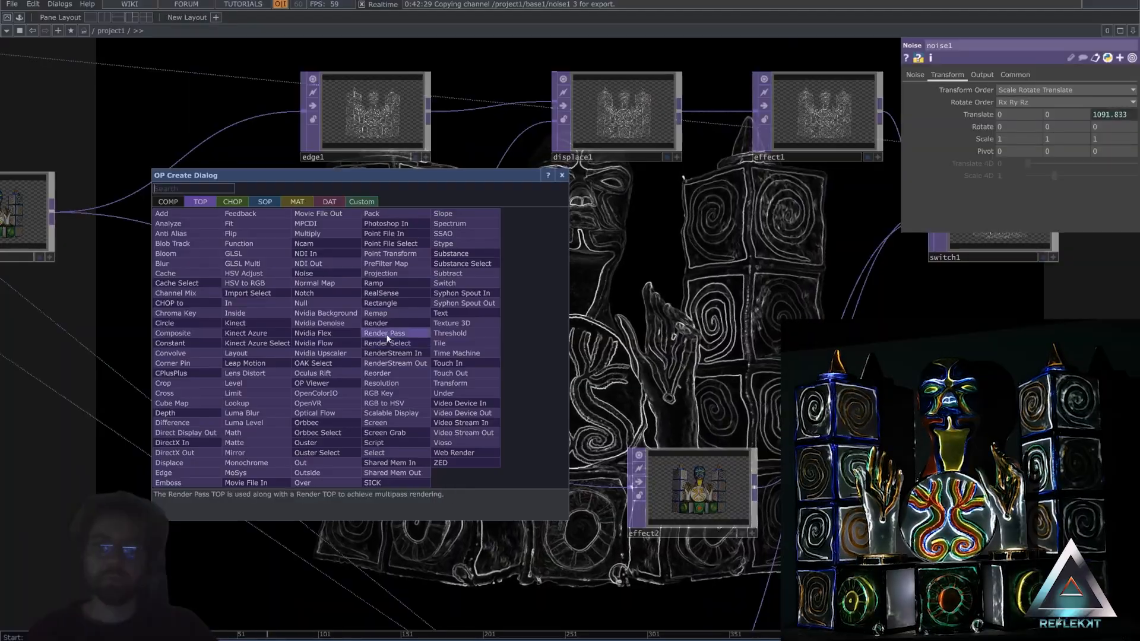
pyautogui.write('ed')
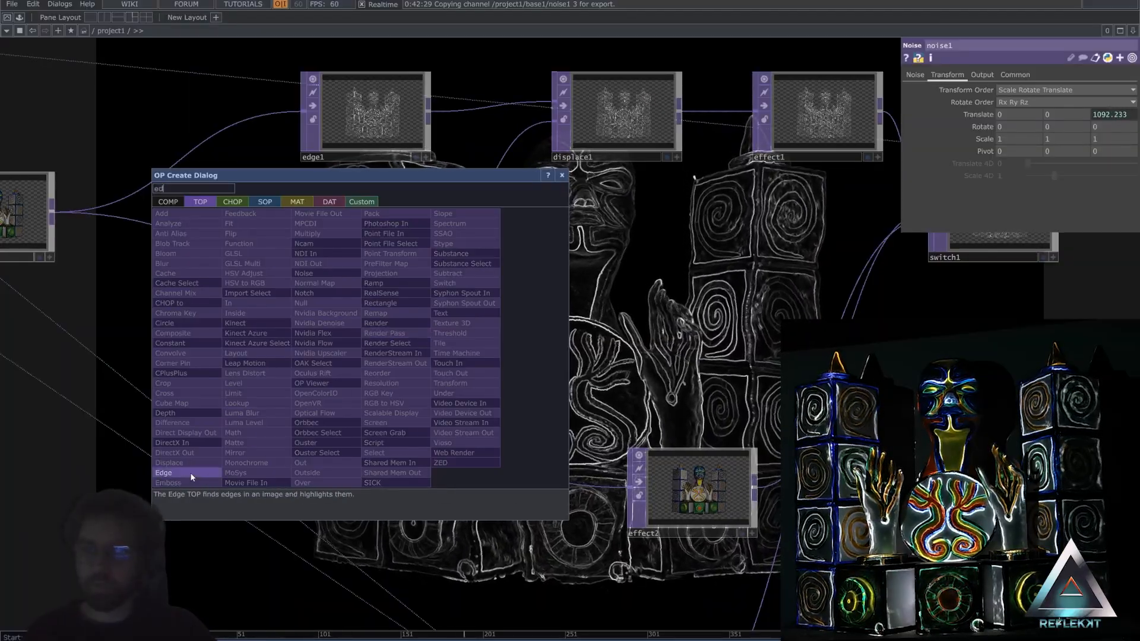
pyautogui.click(191, 473)
pyautogui.click(365, 397)
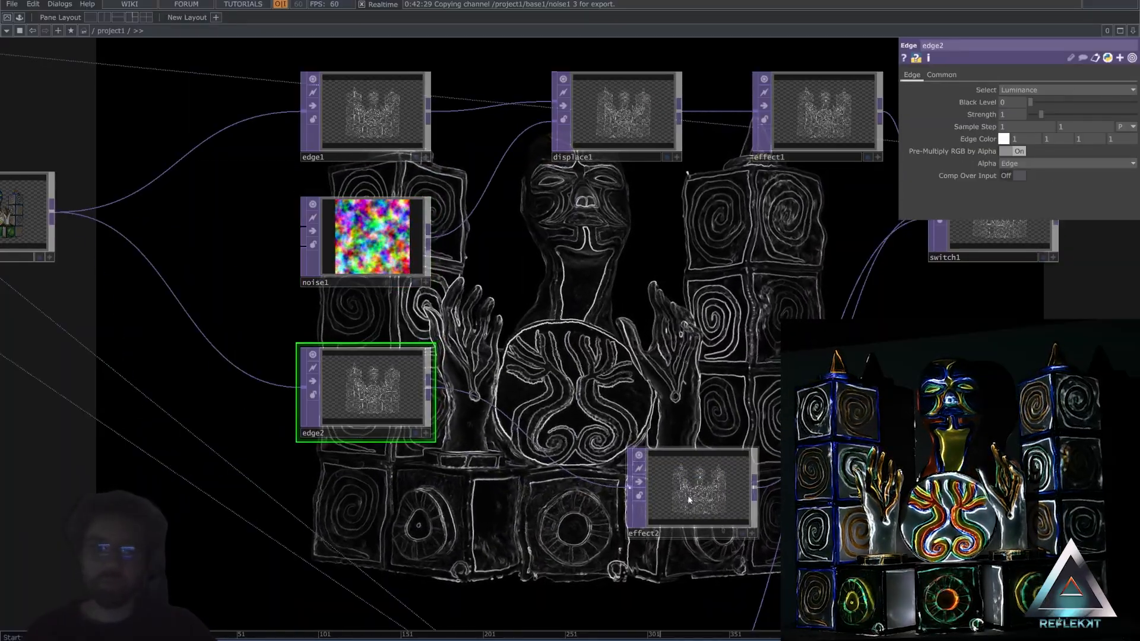
pyautogui.moveTo(689, 500); pyautogui.dragTo(689, 400)
# Turn off Blend between Inputs on switch1 and set its Index to 1.3 to output effect2.
pyautogui.moveTo(793, 297); pyautogui.dragTo(503, 347)
pyautogui.click(725, 274)
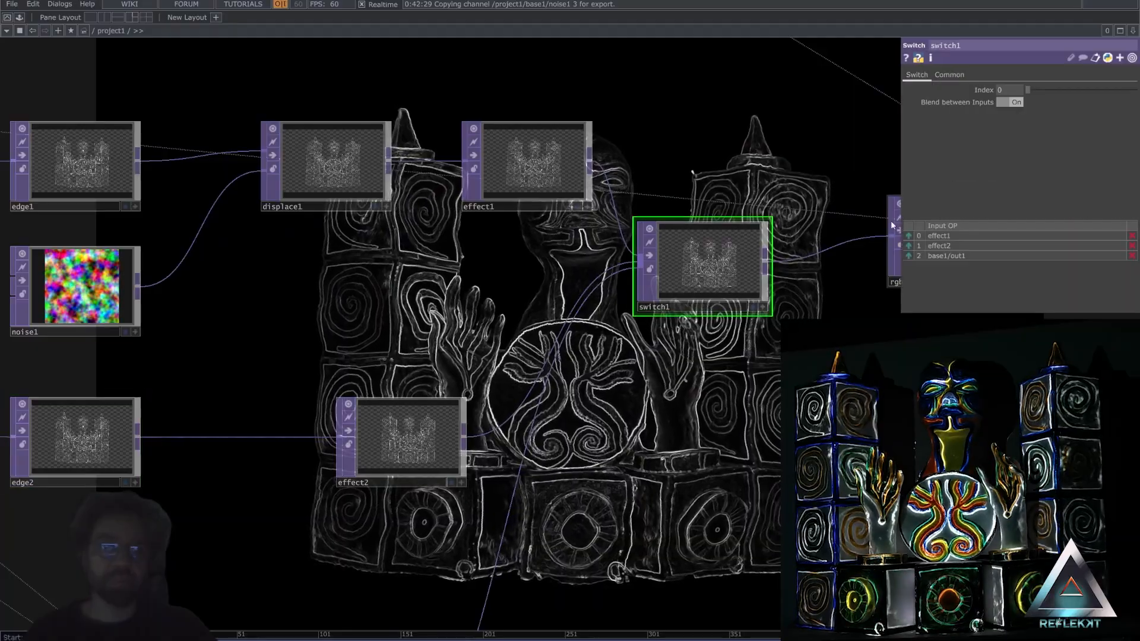
pyautogui.click(1017, 102)
pyautogui.moveTo(1031, 89); pyautogui.dragTo(1044, 90)
# Move edge2 away from effect2 and insert a Composite TOP between them.
pyautogui.moveTo(317, 400); pyautogui.dragTo(697, 286)
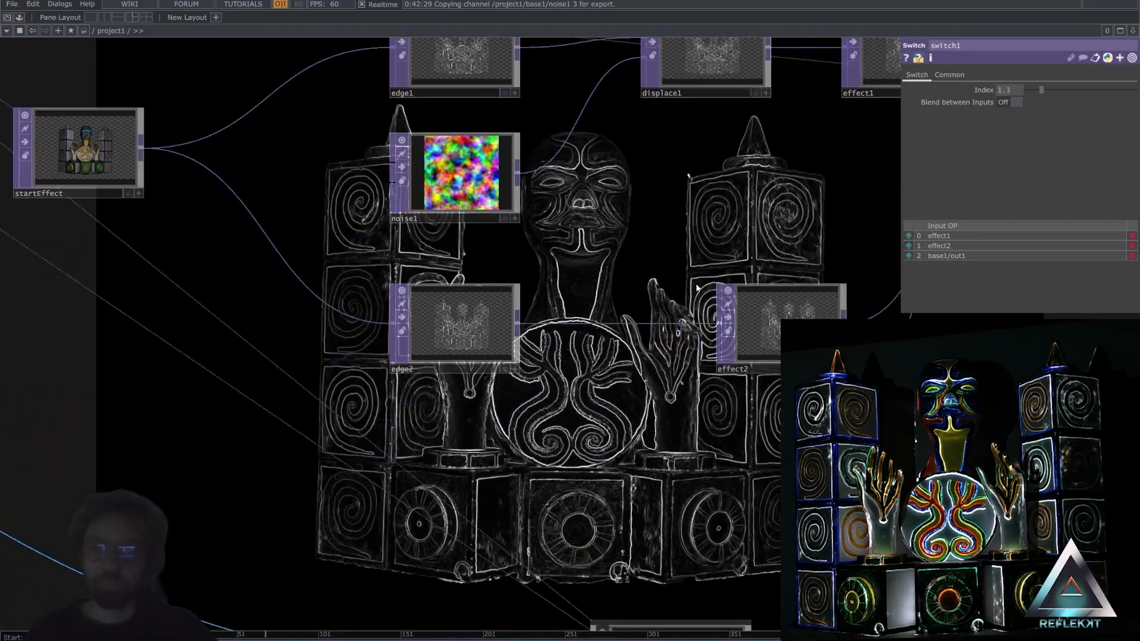
pyautogui.moveTo(452, 349); pyautogui.dragTo(401, 349)
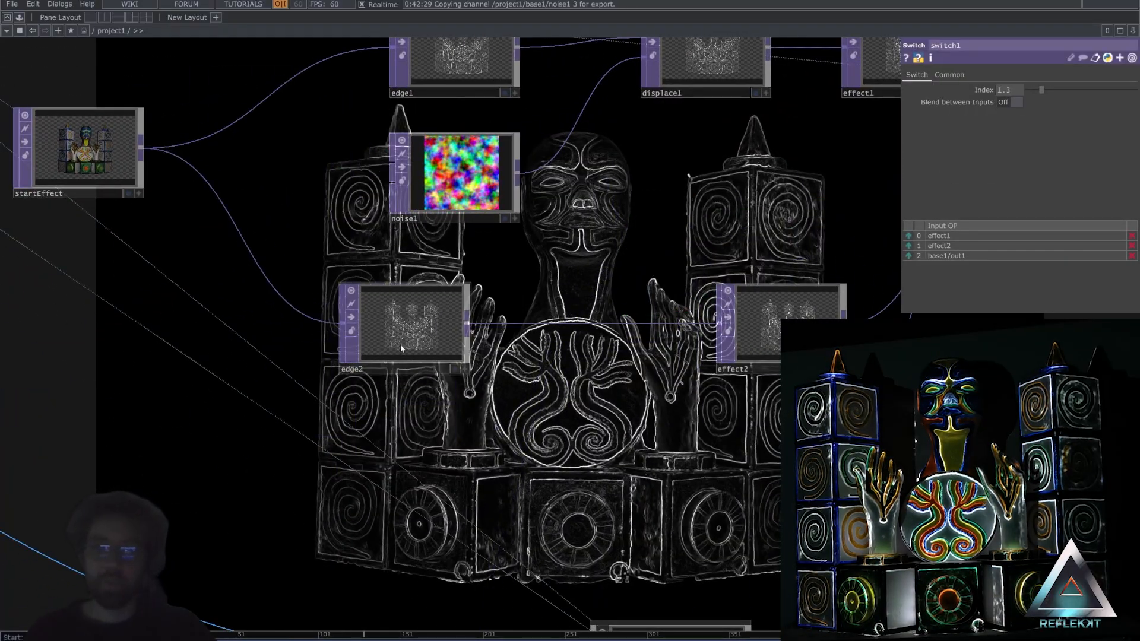
pyautogui.rightClick(560, 327)
pyautogui.click(592, 314)
pyautogui.write('com')
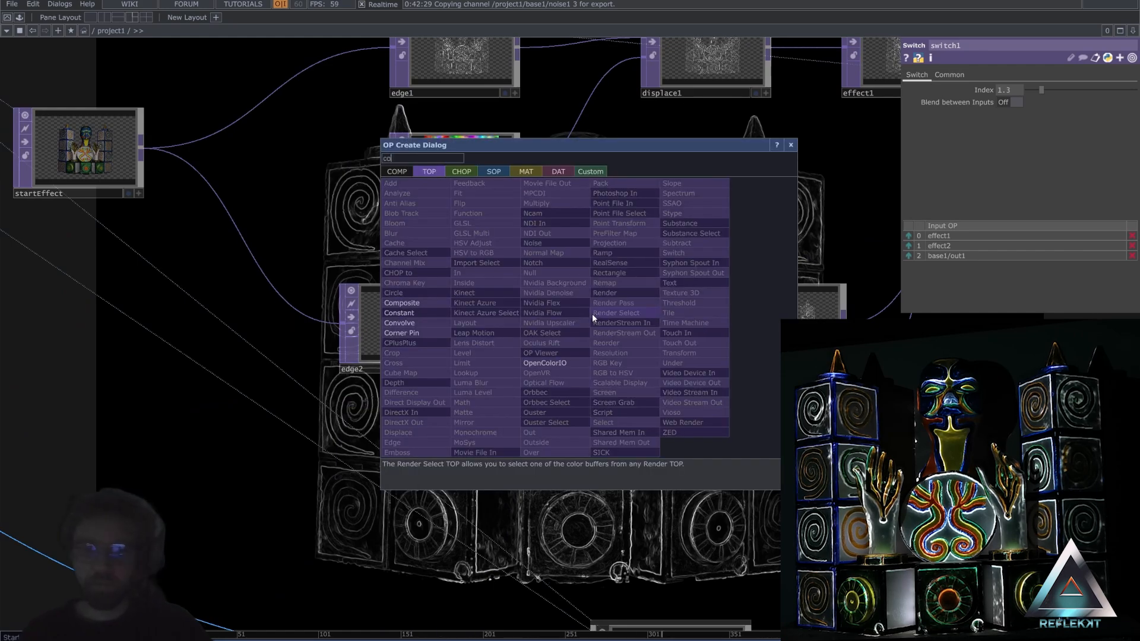
pyautogui.click(419, 303)
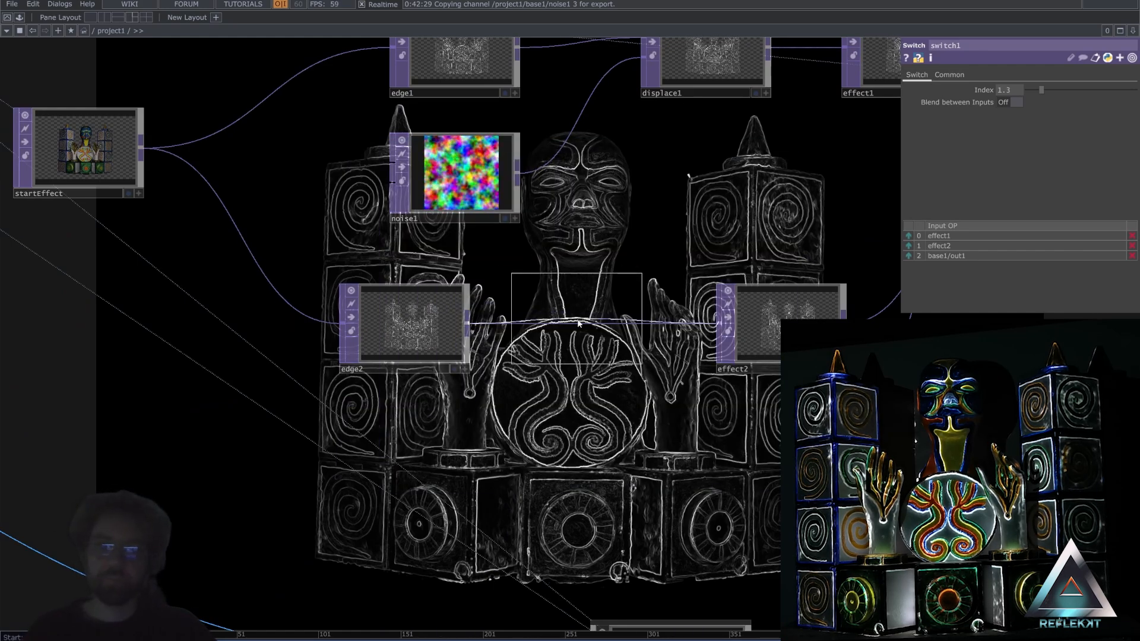
pyautogui.click(596, 328)
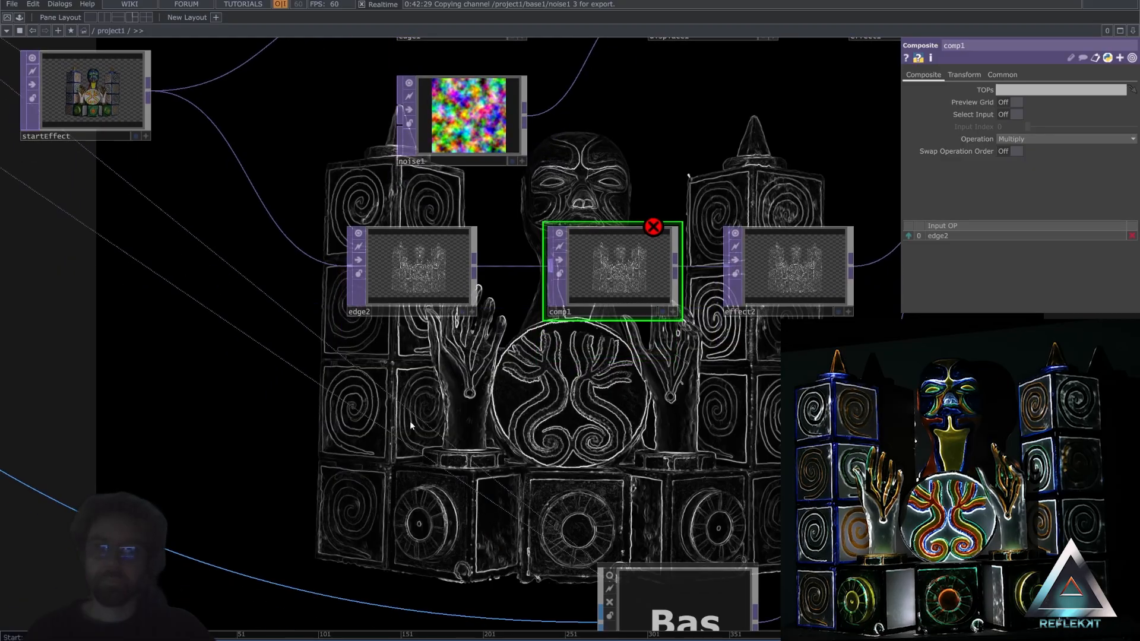
# Add a Ramp TOP below edge2 and wire it into comp1 as its second input.
pyautogui.press('Tab')
pyautogui.write('ram')
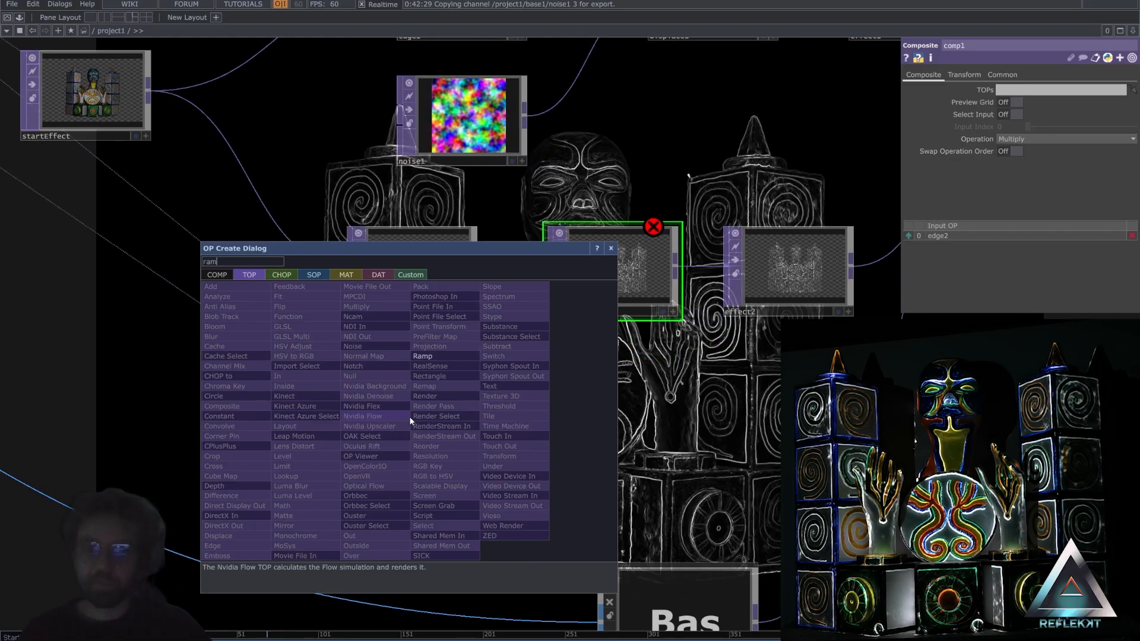
pyautogui.click(431, 360)
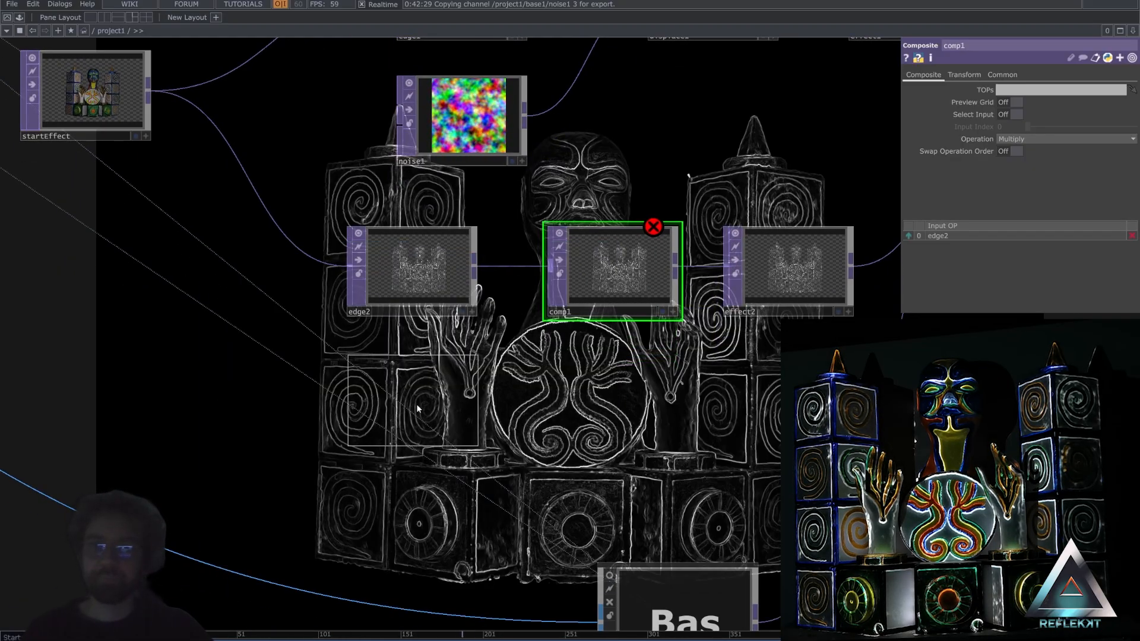
pyautogui.click(430, 422)
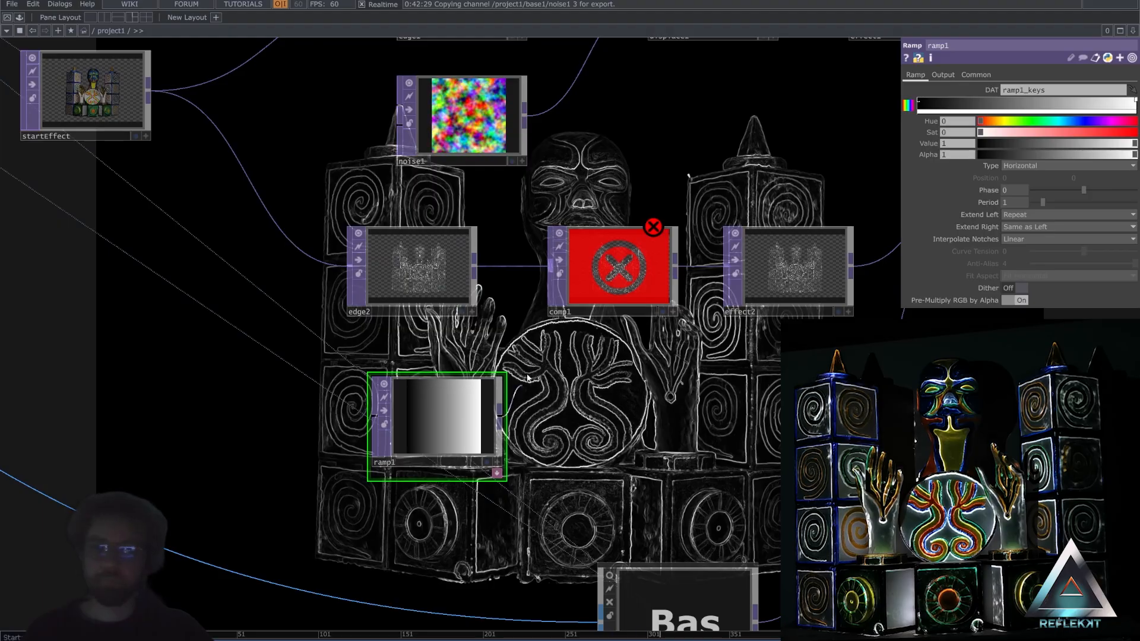
pyautogui.moveTo(499, 410); pyautogui.dragTo(552, 261)
# Set comp1's Fixed Layer to Input 1.
pyautogui.click(612, 294)
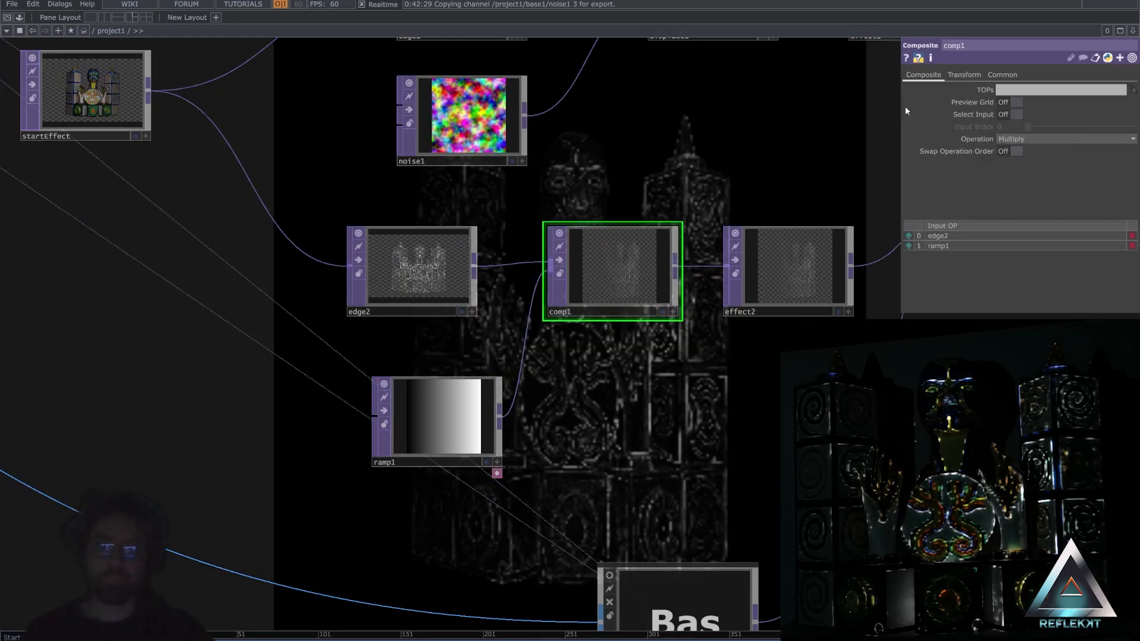
pyautogui.click(965, 76)
pyautogui.click(1009, 90)
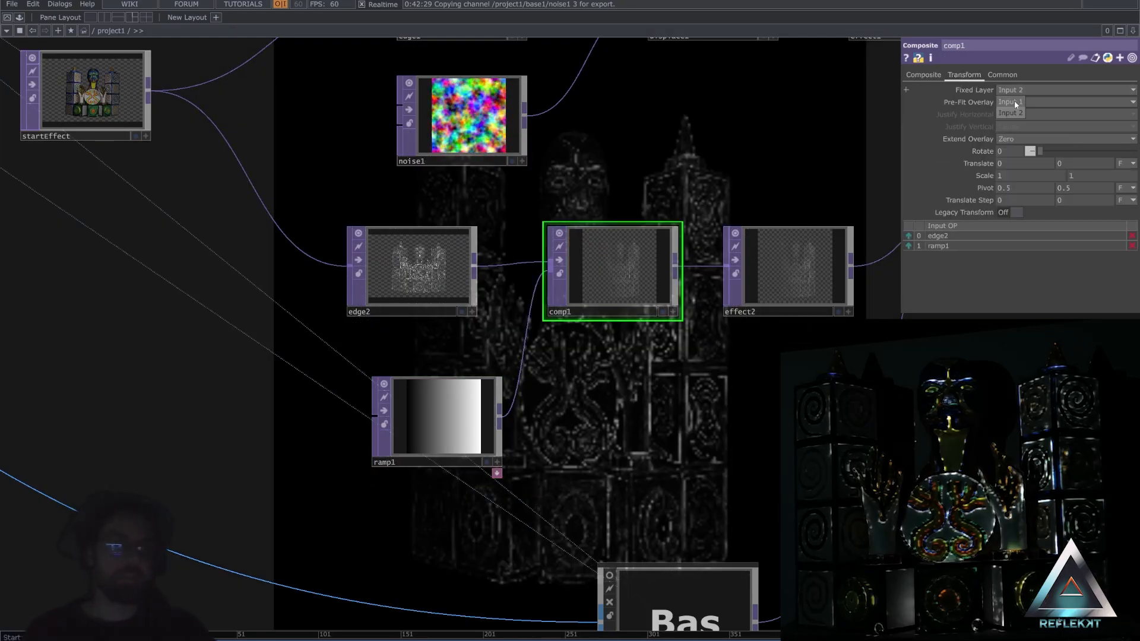
pyautogui.click(1014, 101)
# Set ramp1's Type to Circular and its Phase to about 0.32, and line the node up under edge2.
pyautogui.click(454, 418)
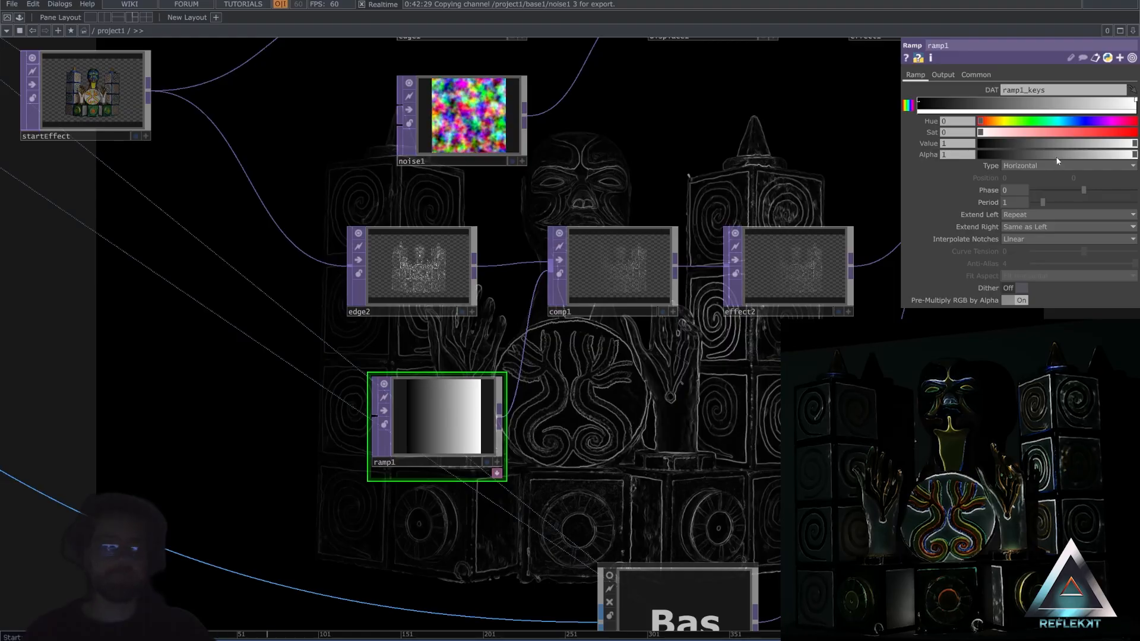
pyautogui.click(1028, 166)
pyautogui.click(1021, 210)
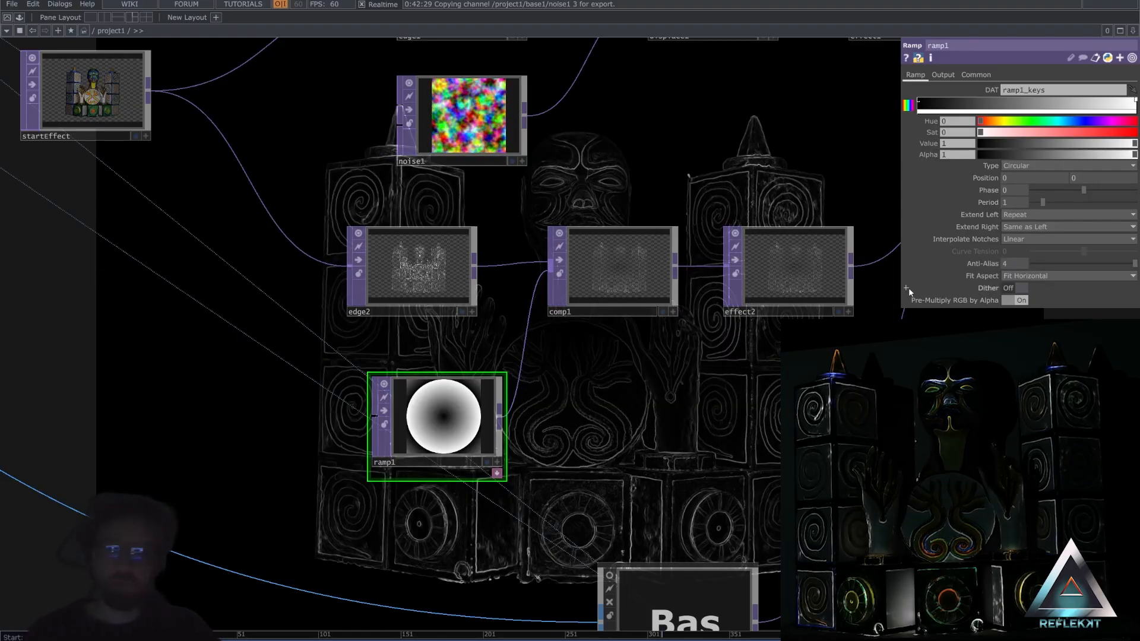
pyautogui.moveTo(1085, 193)
pyautogui.mouseDown()
pyautogui.moveTo(1112, 189)
pyautogui.moveTo(1028, 192)
pyautogui.moveTo(1137, 184)
pyautogui.moveTo(1100, 189)
pyautogui.mouseUp()
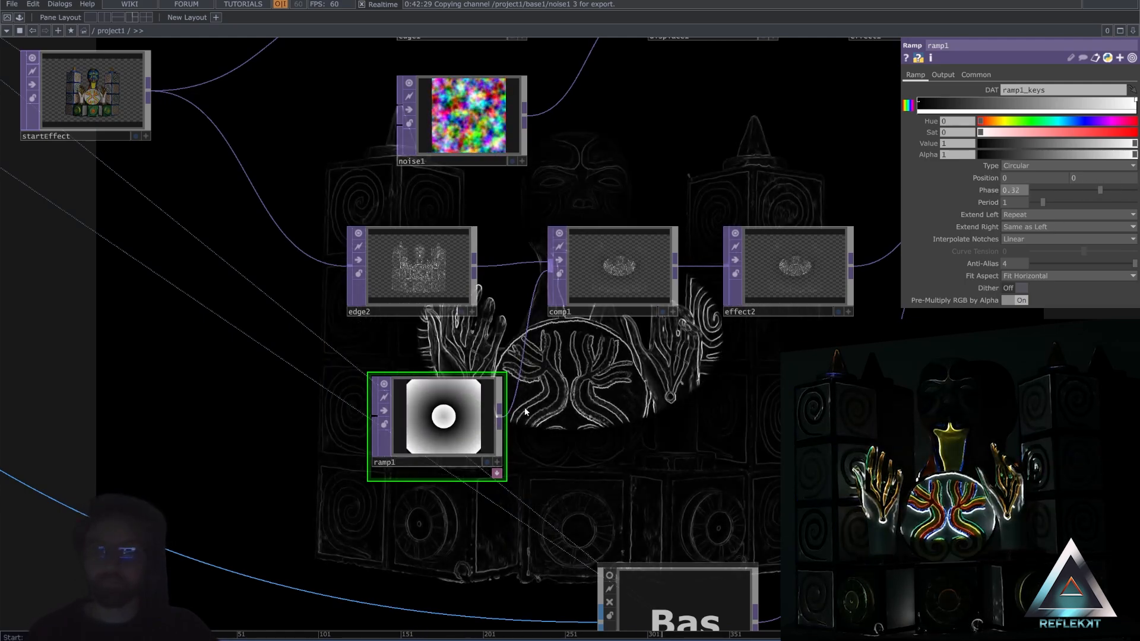
pyautogui.moveTo(488, 414); pyautogui.dragTo(463, 413)
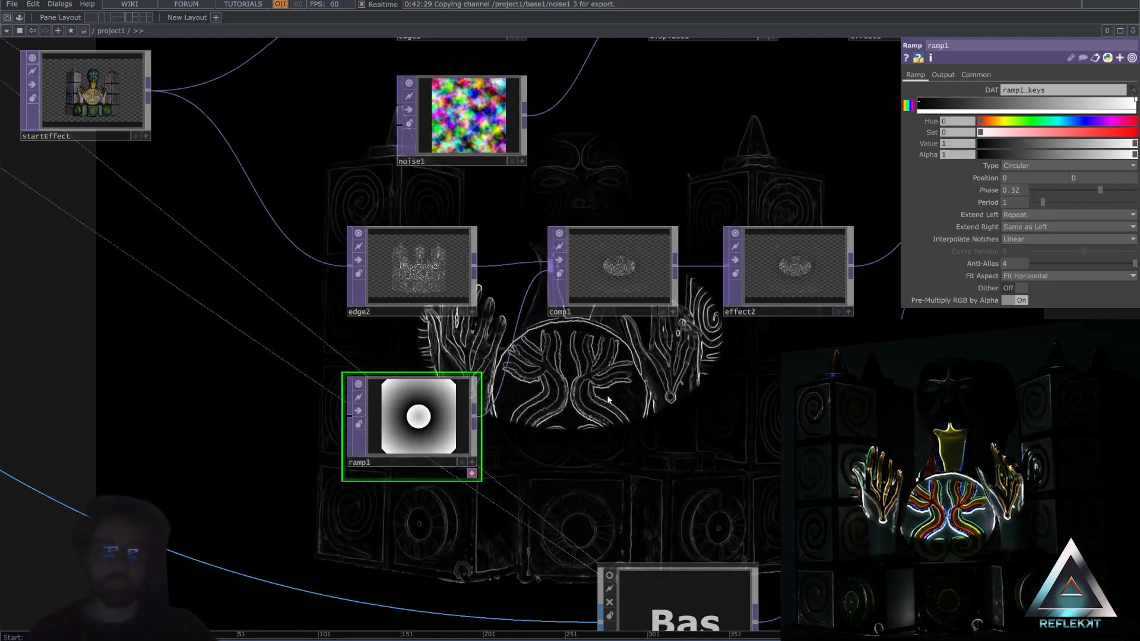
# Colour ramp1's end key cyan with hue 184 and saturation 1, and animate Phase with absTime.seconds*0.5.
pyautogui.scroll(2, 444, 424)
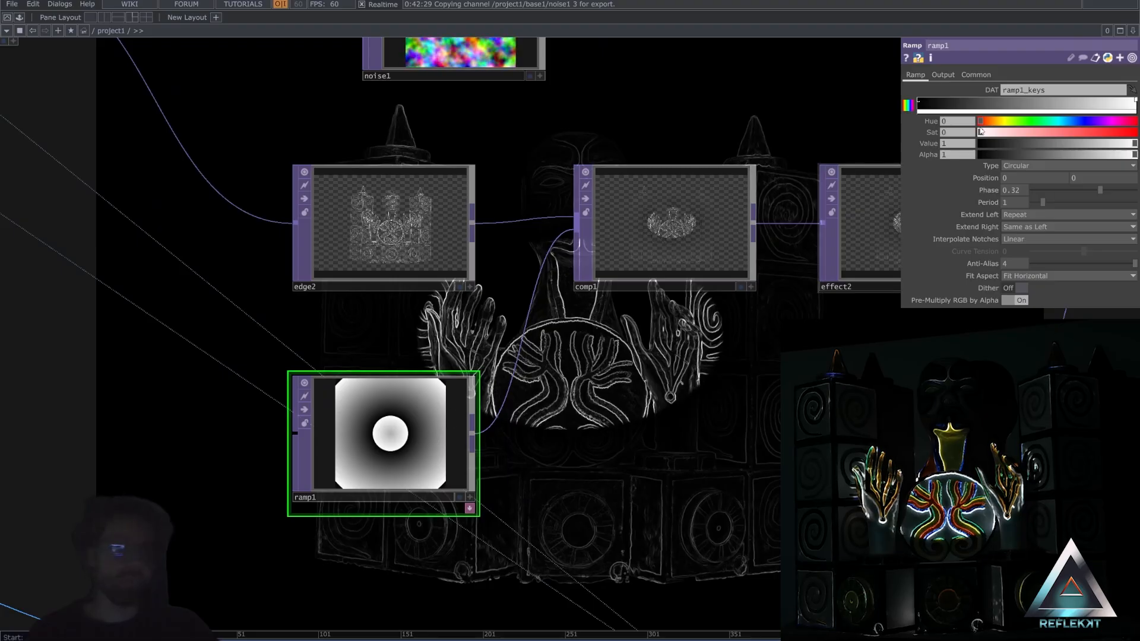
pyautogui.click(1057, 122)
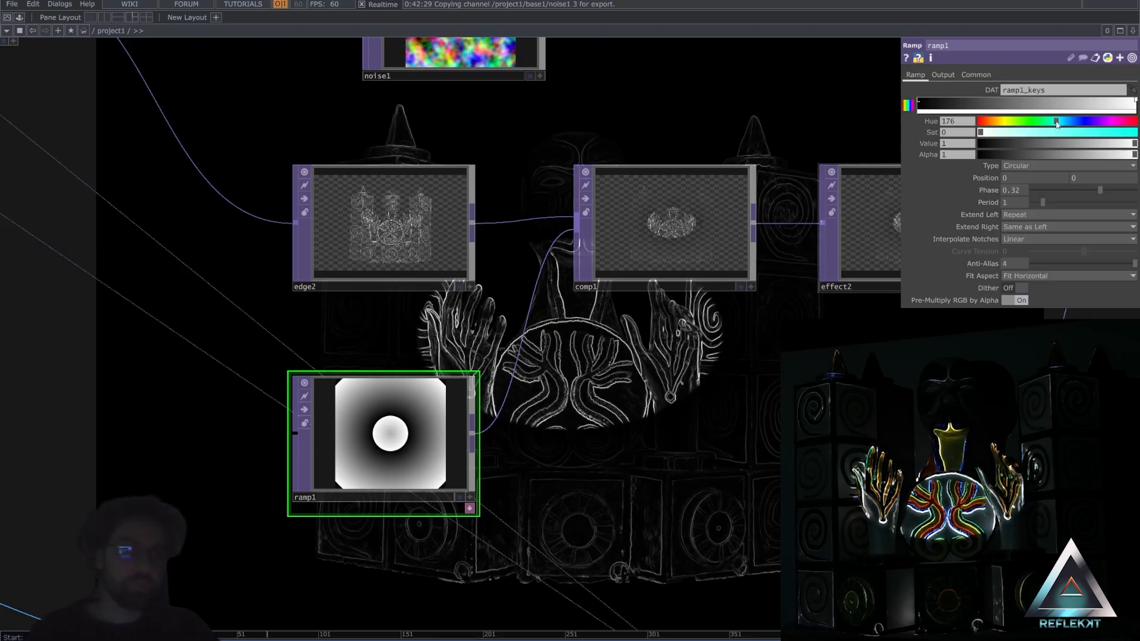
pyautogui.click(919, 104)
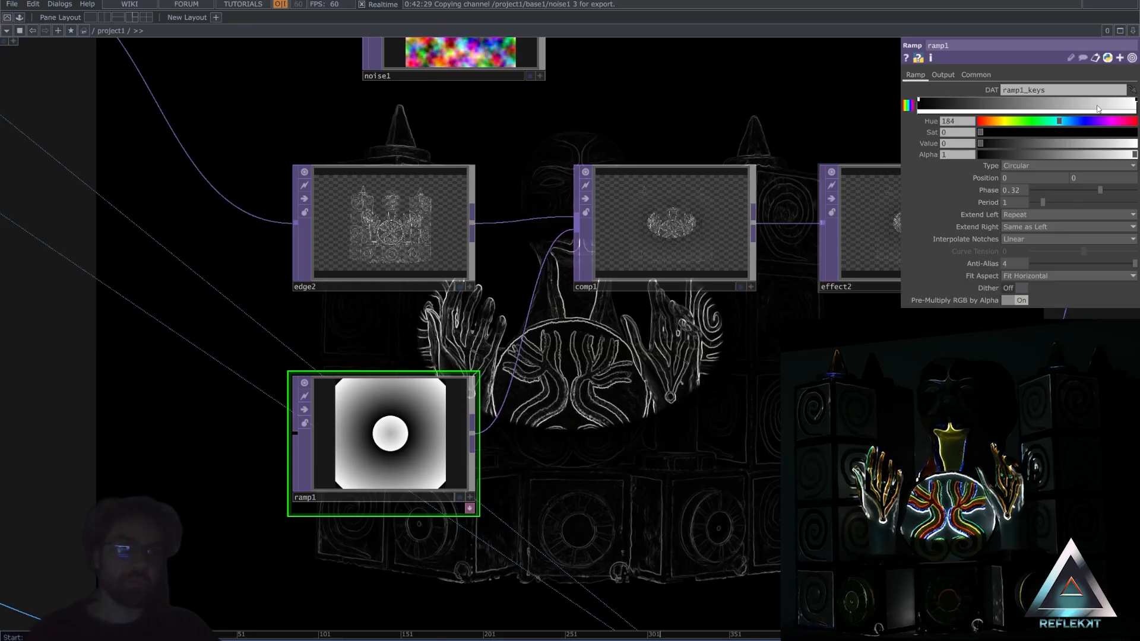
pyautogui.click(1135, 104)
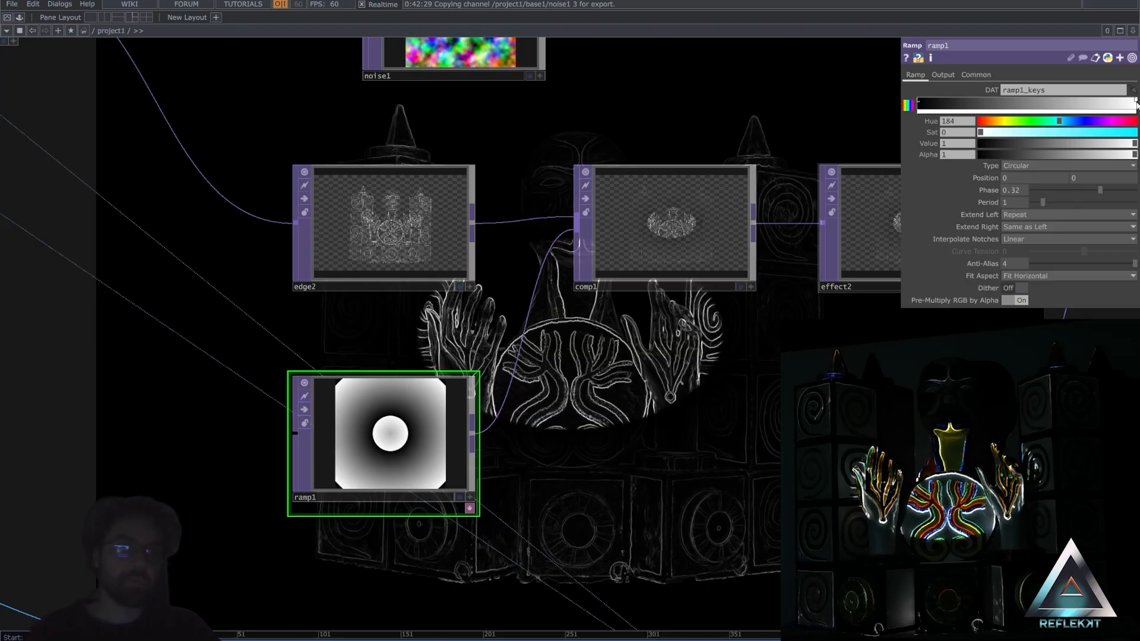
pyautogui.moveTo(1087, 133); pyautogui.dragTo(1136, 132)
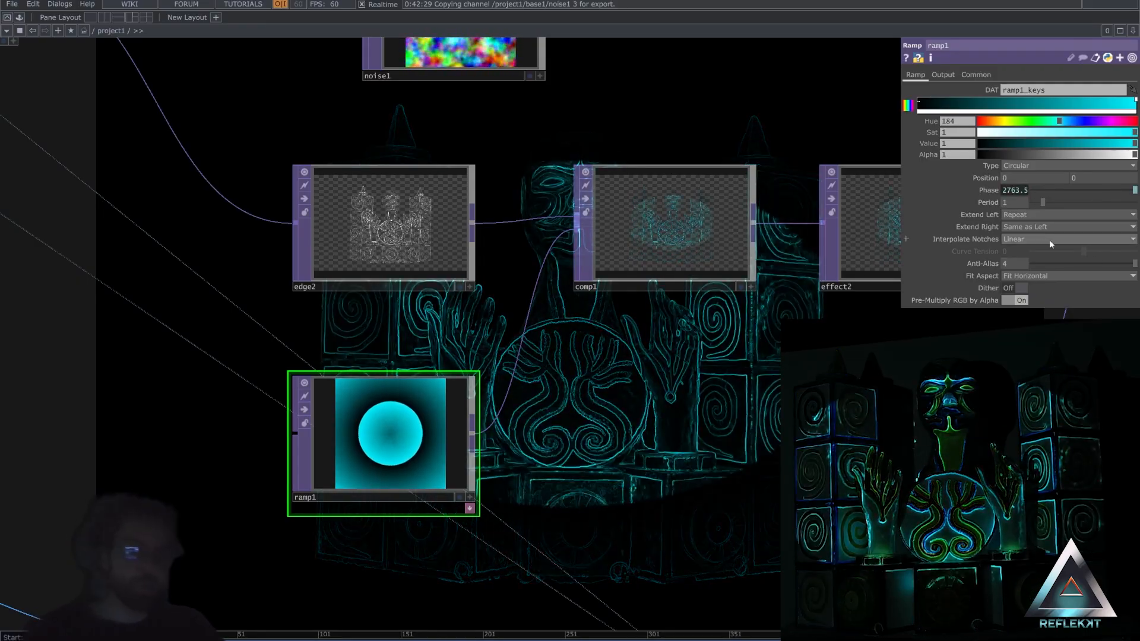
# Set ramp1's Extend Left to Mirror and reduce its Period to 0.08 for tighter rings.
pyautogui.click(1020, 215)
pyautogui.click(1014, 271)
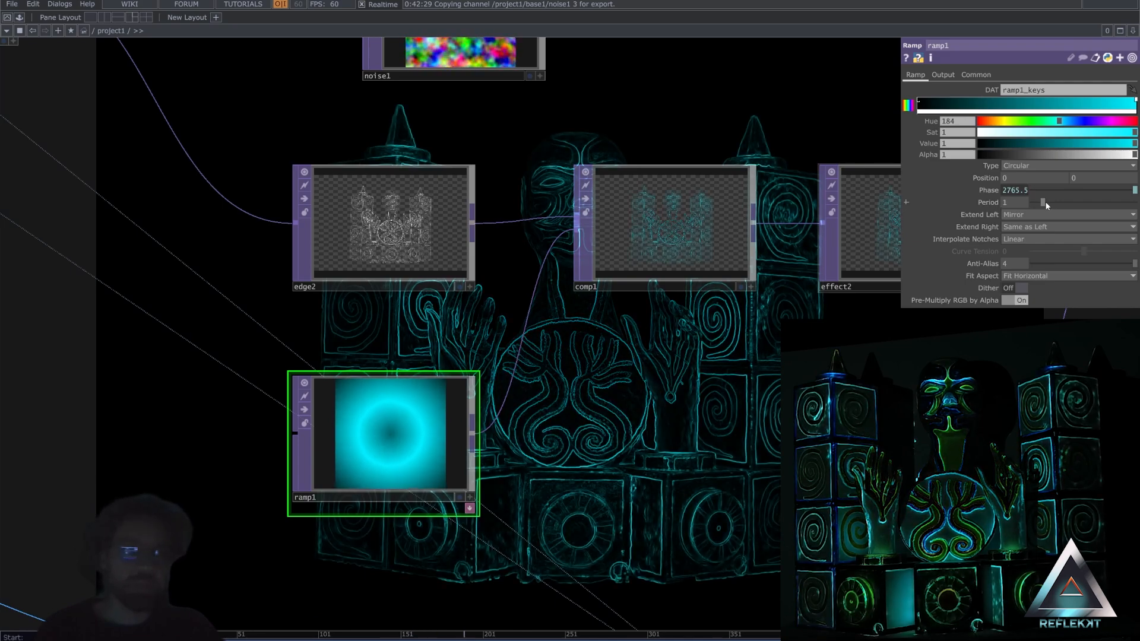
pyautogui.moveTo(1043, 202); pyautogui.dragTo(1038, 204)
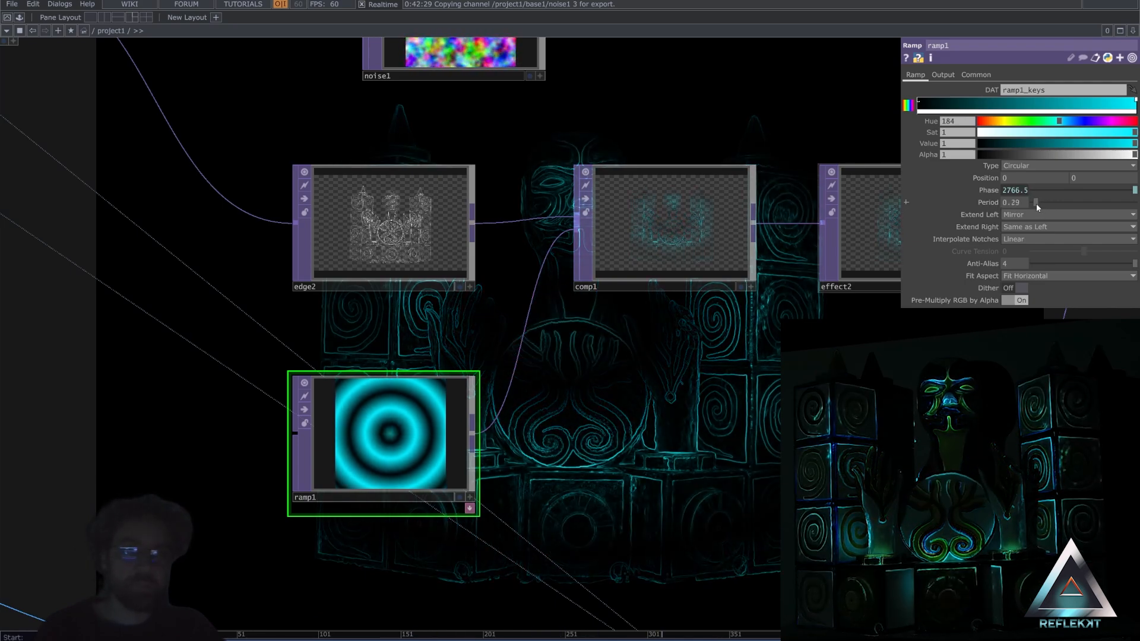
pyautogui.moveTo(1037, 205); pyautogui.dragTo(1035, 205)
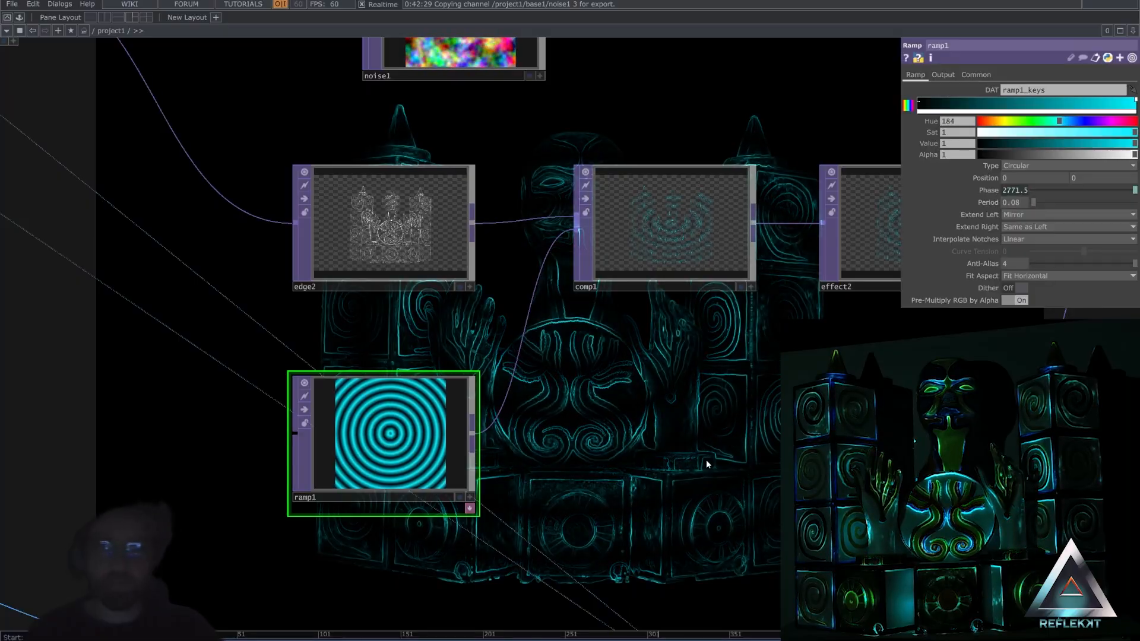
# Try the Vertical and Horizontal types on ramp1 while shifting a constant Phase to about -0.23.
pyautogui.moveTo(682, 424); pyautogui.dragTo(631, 416)
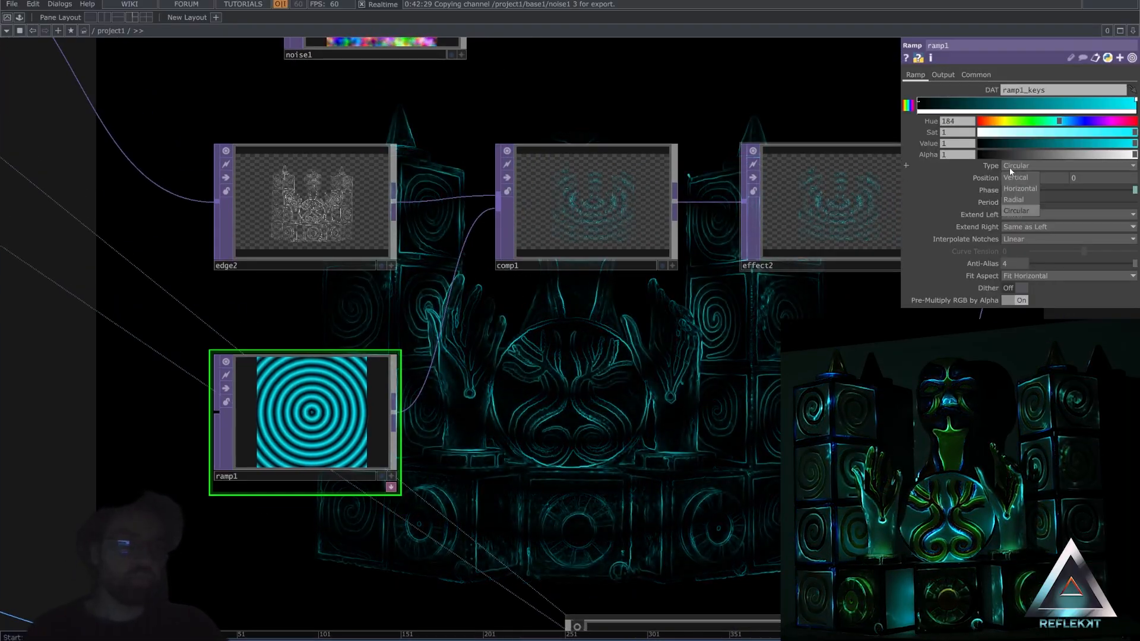
pyautogui.click(1020, 178)
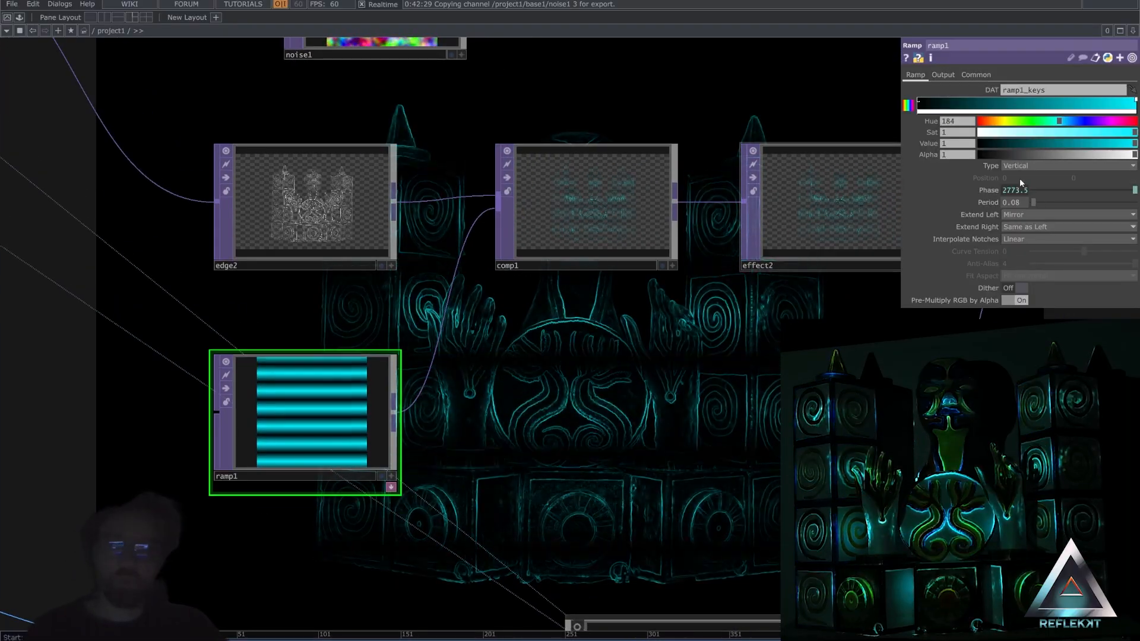
pyautogui.click(1100, 191)
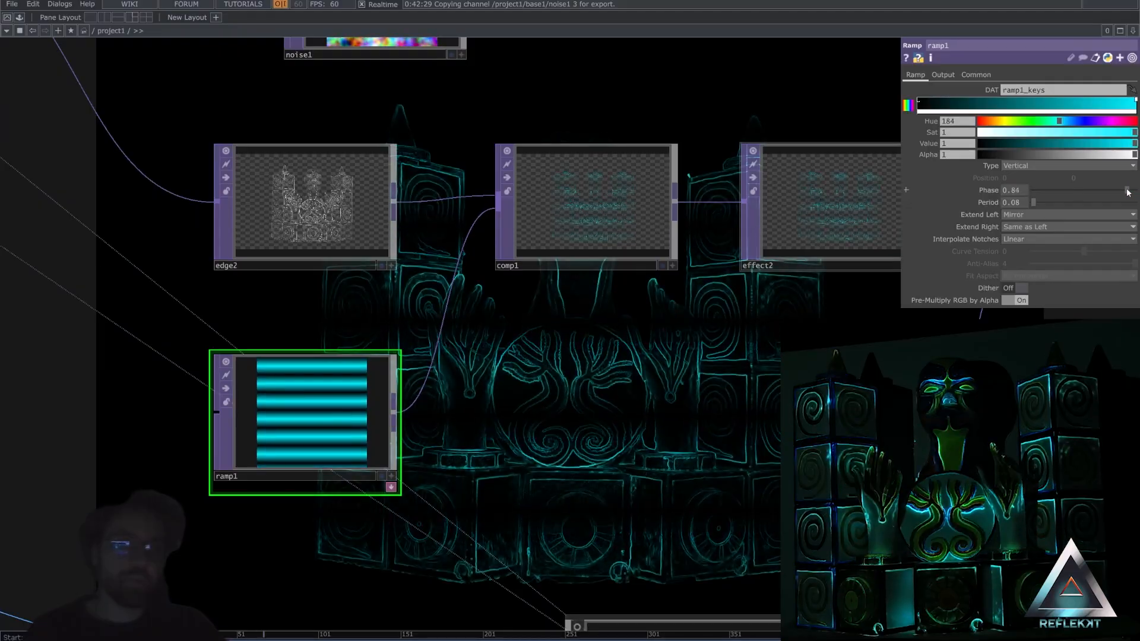
pyautogui.moveTo(1101, 190); pyautogui.dragTo(1074, 191)
pyautogui.click(1031, 165)
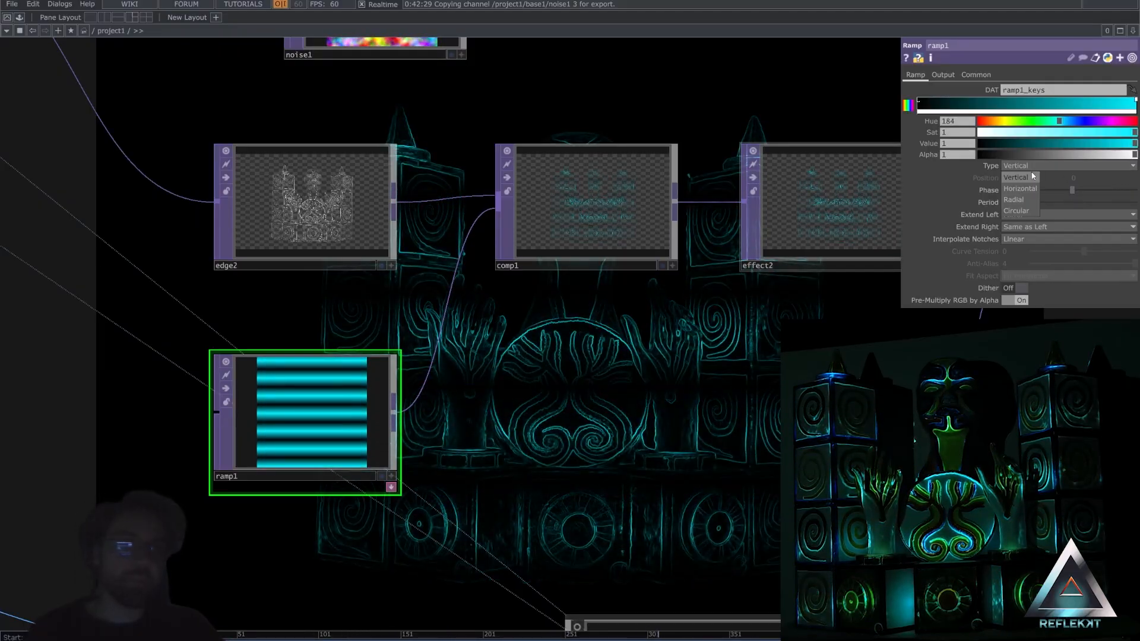
pyautogui.click(1032, 189)
pyautogui.moveTo(1074, 190)
pyautogui.mouseDown()
pyautogui.moveTo(1055, 190)
pyautogui.moveTo(1074, 188)
pyautogui.mouseUp()
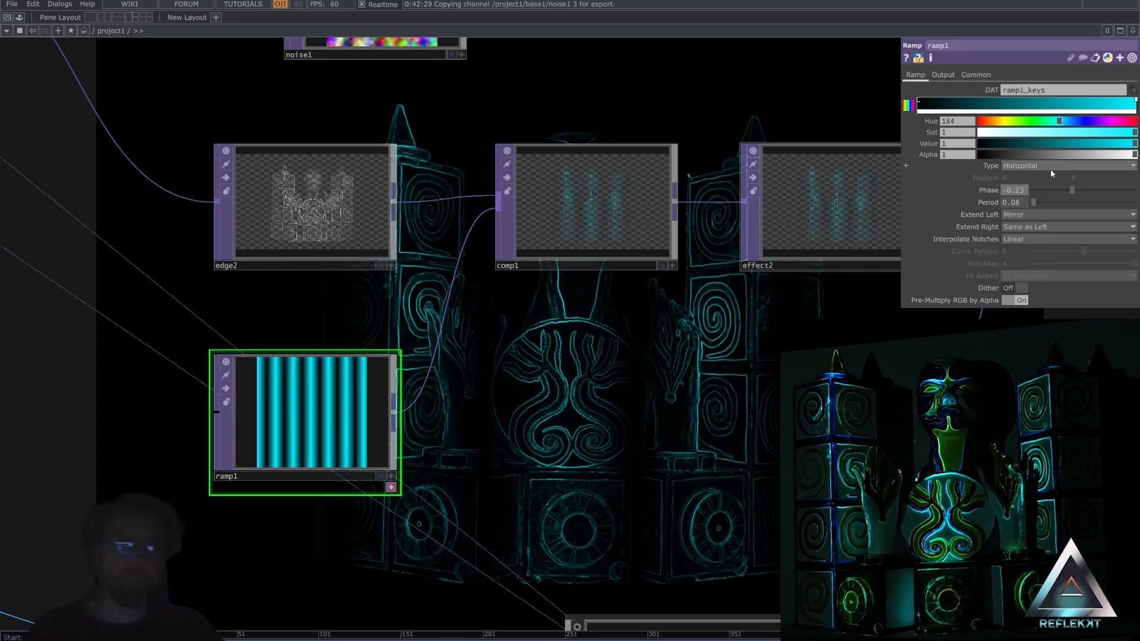
# Set ramp1's Type to Radial and reactivate the absTime.seconds*0.5 expression on Phase.
pyautogui.click(1049, 167)
pyautogui.click(1032, 200)
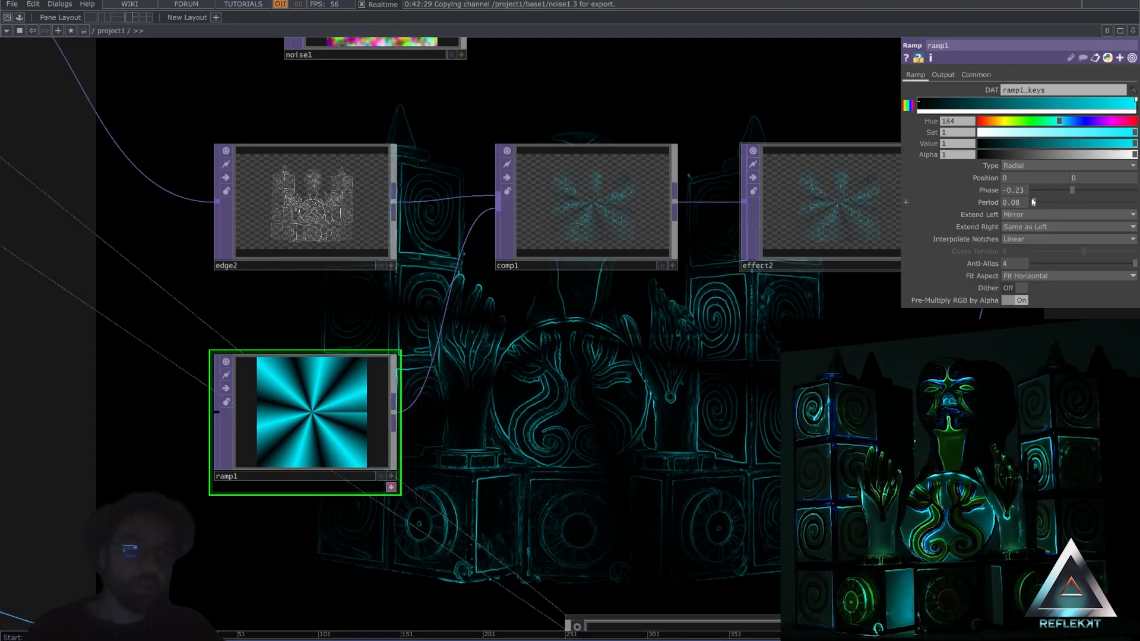
pyautogui.click(990, 190)
pyautogui.click(961, 203)
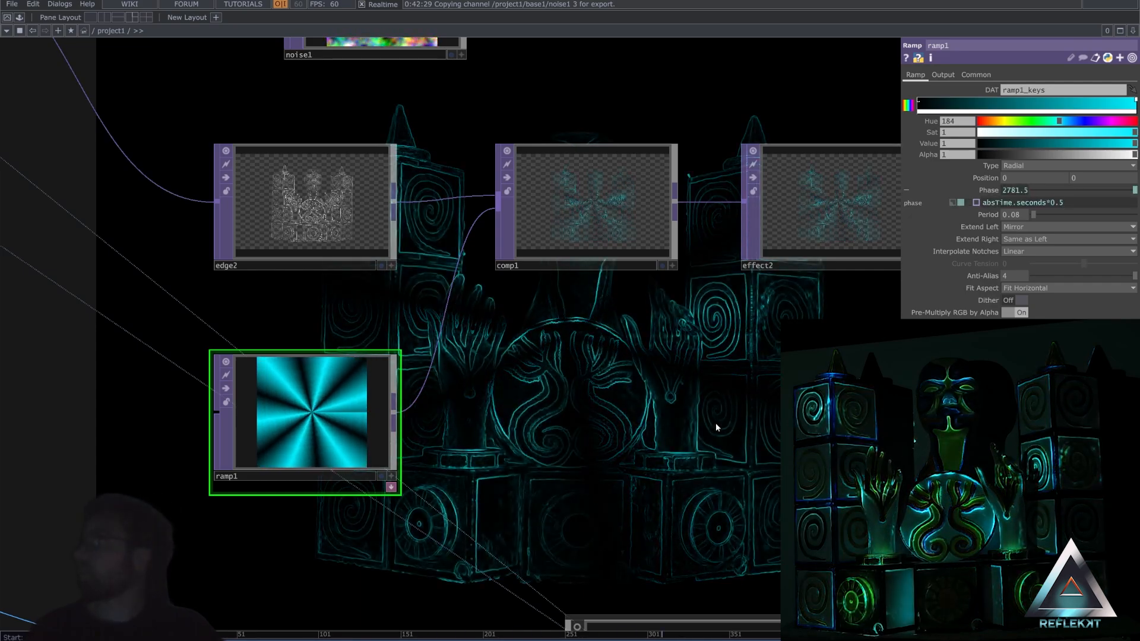
pyautogui.moveTo(600, 407); pyautogui.dragTo(605, 294)
pyautogui.scroll(-3, 605, 373)
pyautogui.moveTo(533, 454); pyautogui.dragTo(533, 561)
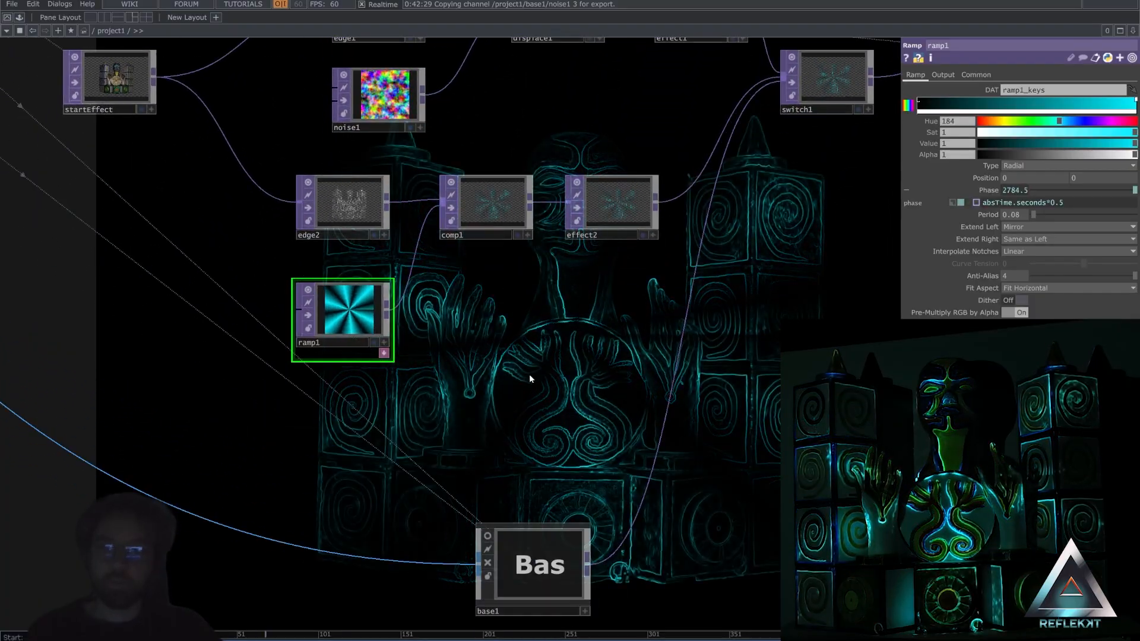
pyautogui.press('Tab')
pyautogui.write('noi')
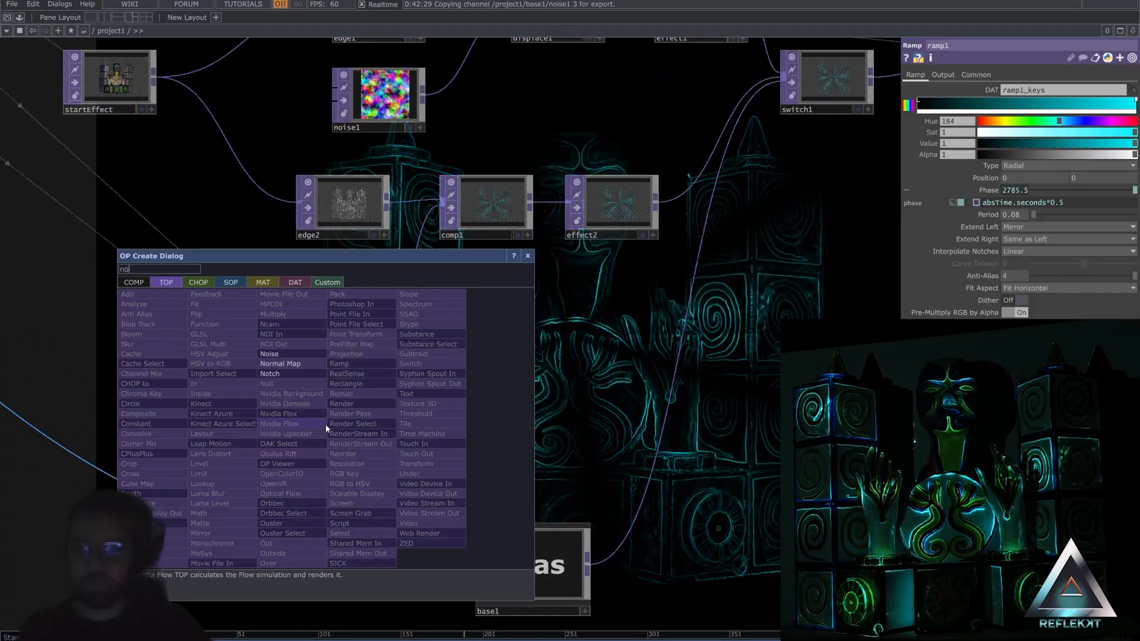
pyautogui.click(526, 257)
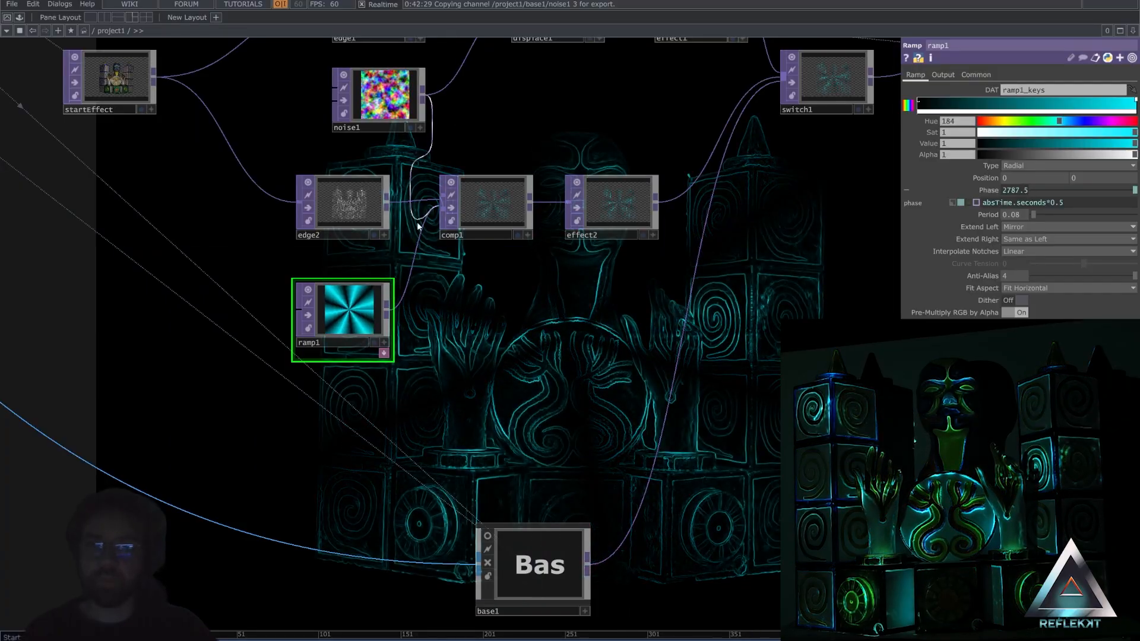
# Wire noise1 into comp1's second input in place of ramp1.
pyautogui.click(420, 241)
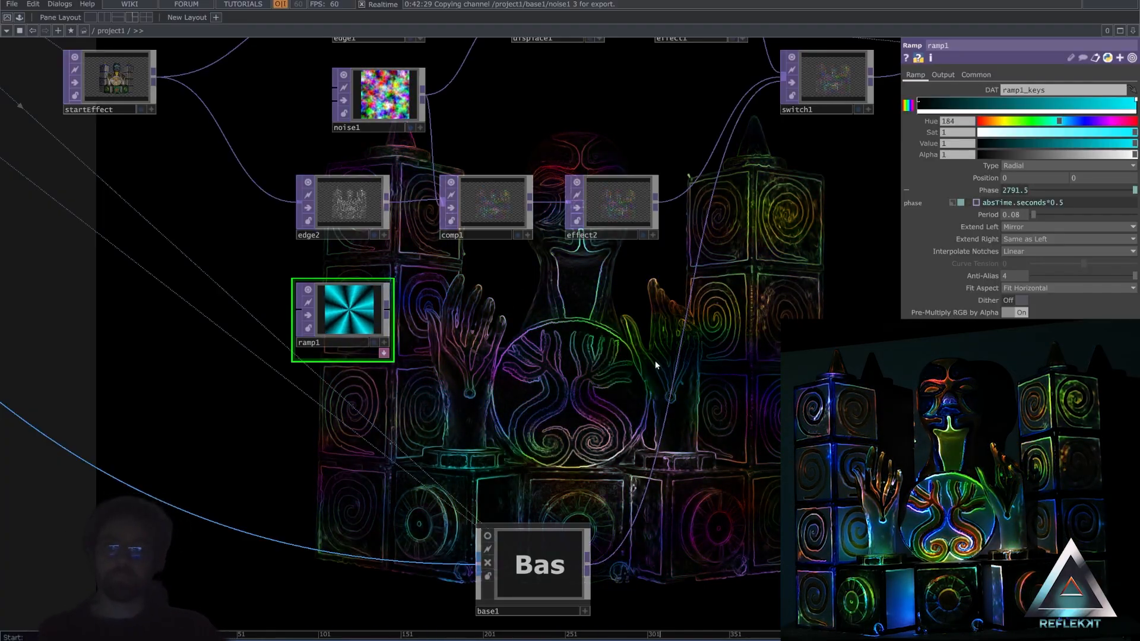
pyautogui.scroll(-3, 536, 380)
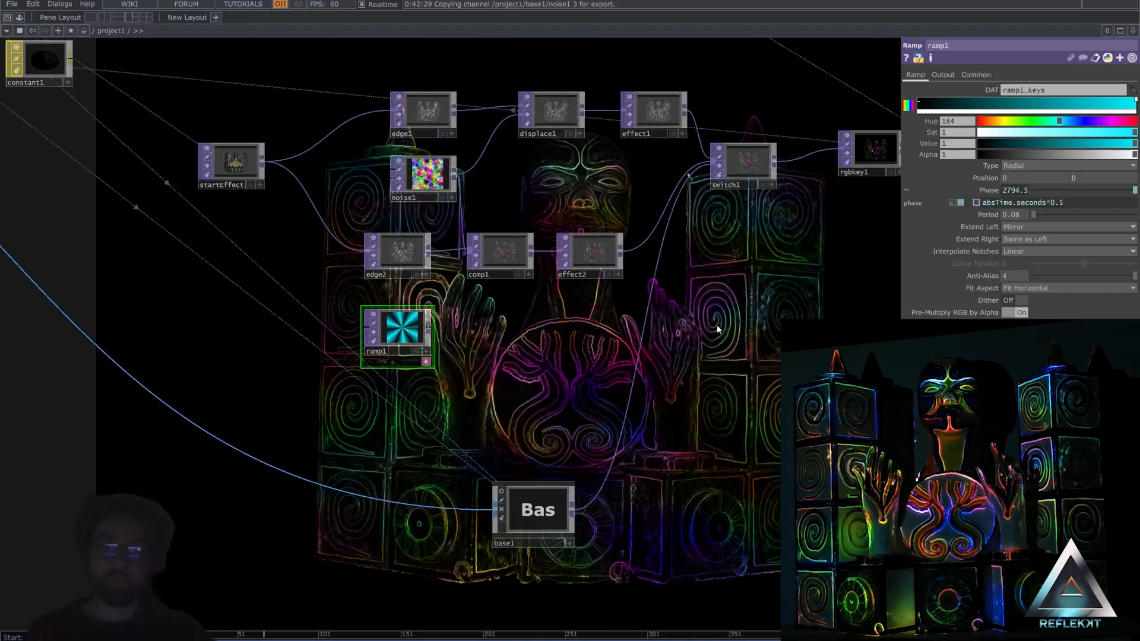
pyautogui.moveTo(283, 335); pyautogui.dragTo(742, 421)
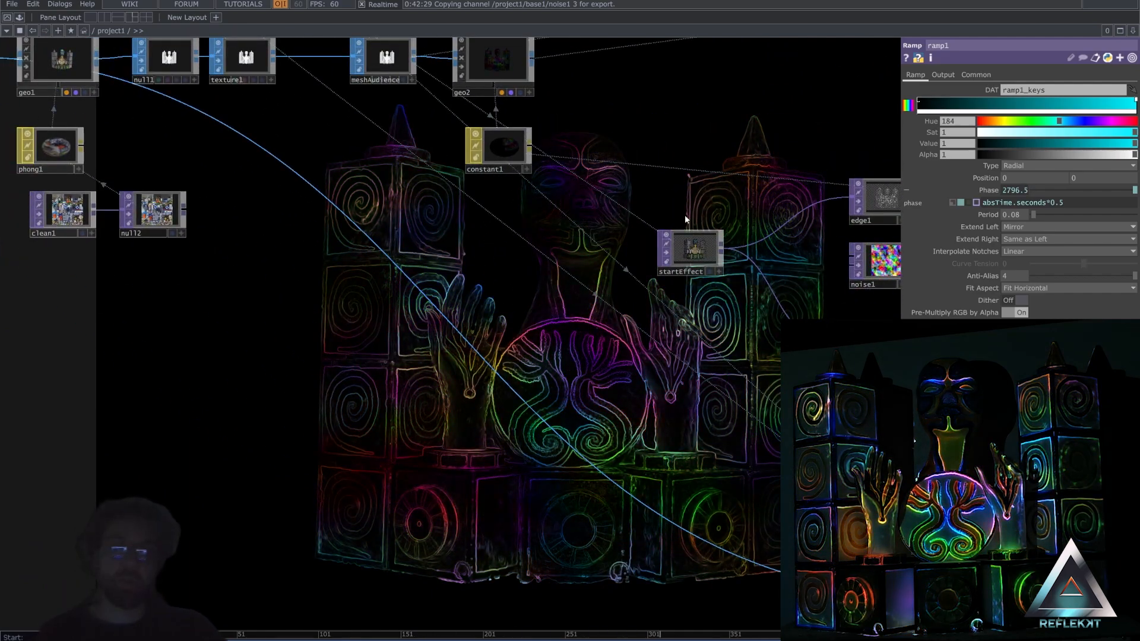
pyautogui.moveTo(783, 314); pyautogui.dragTo(651, 319)
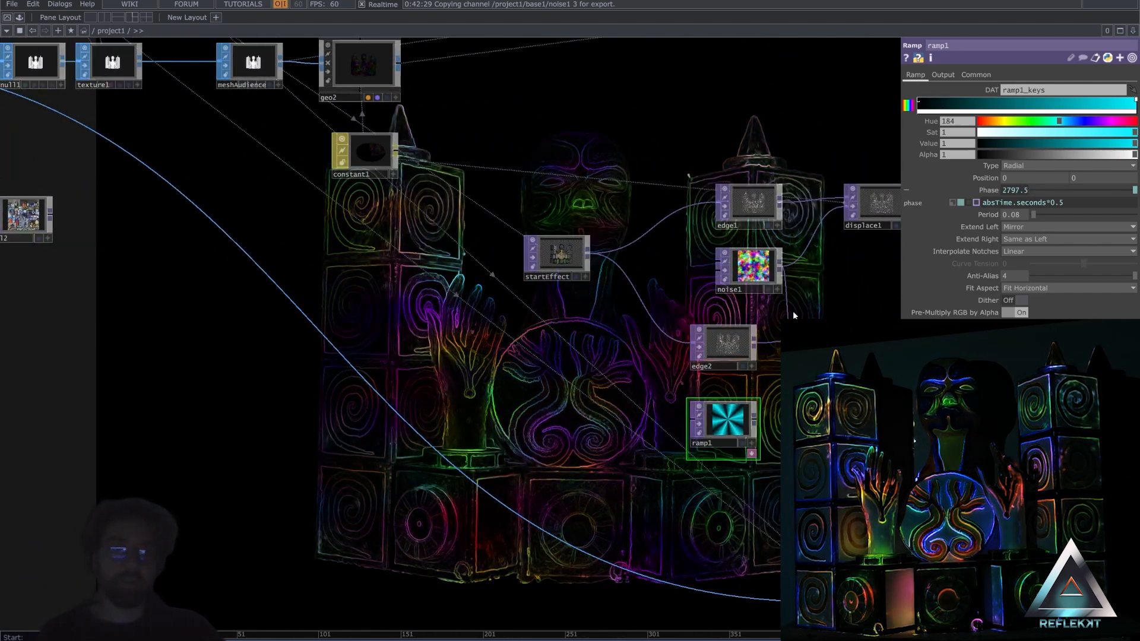